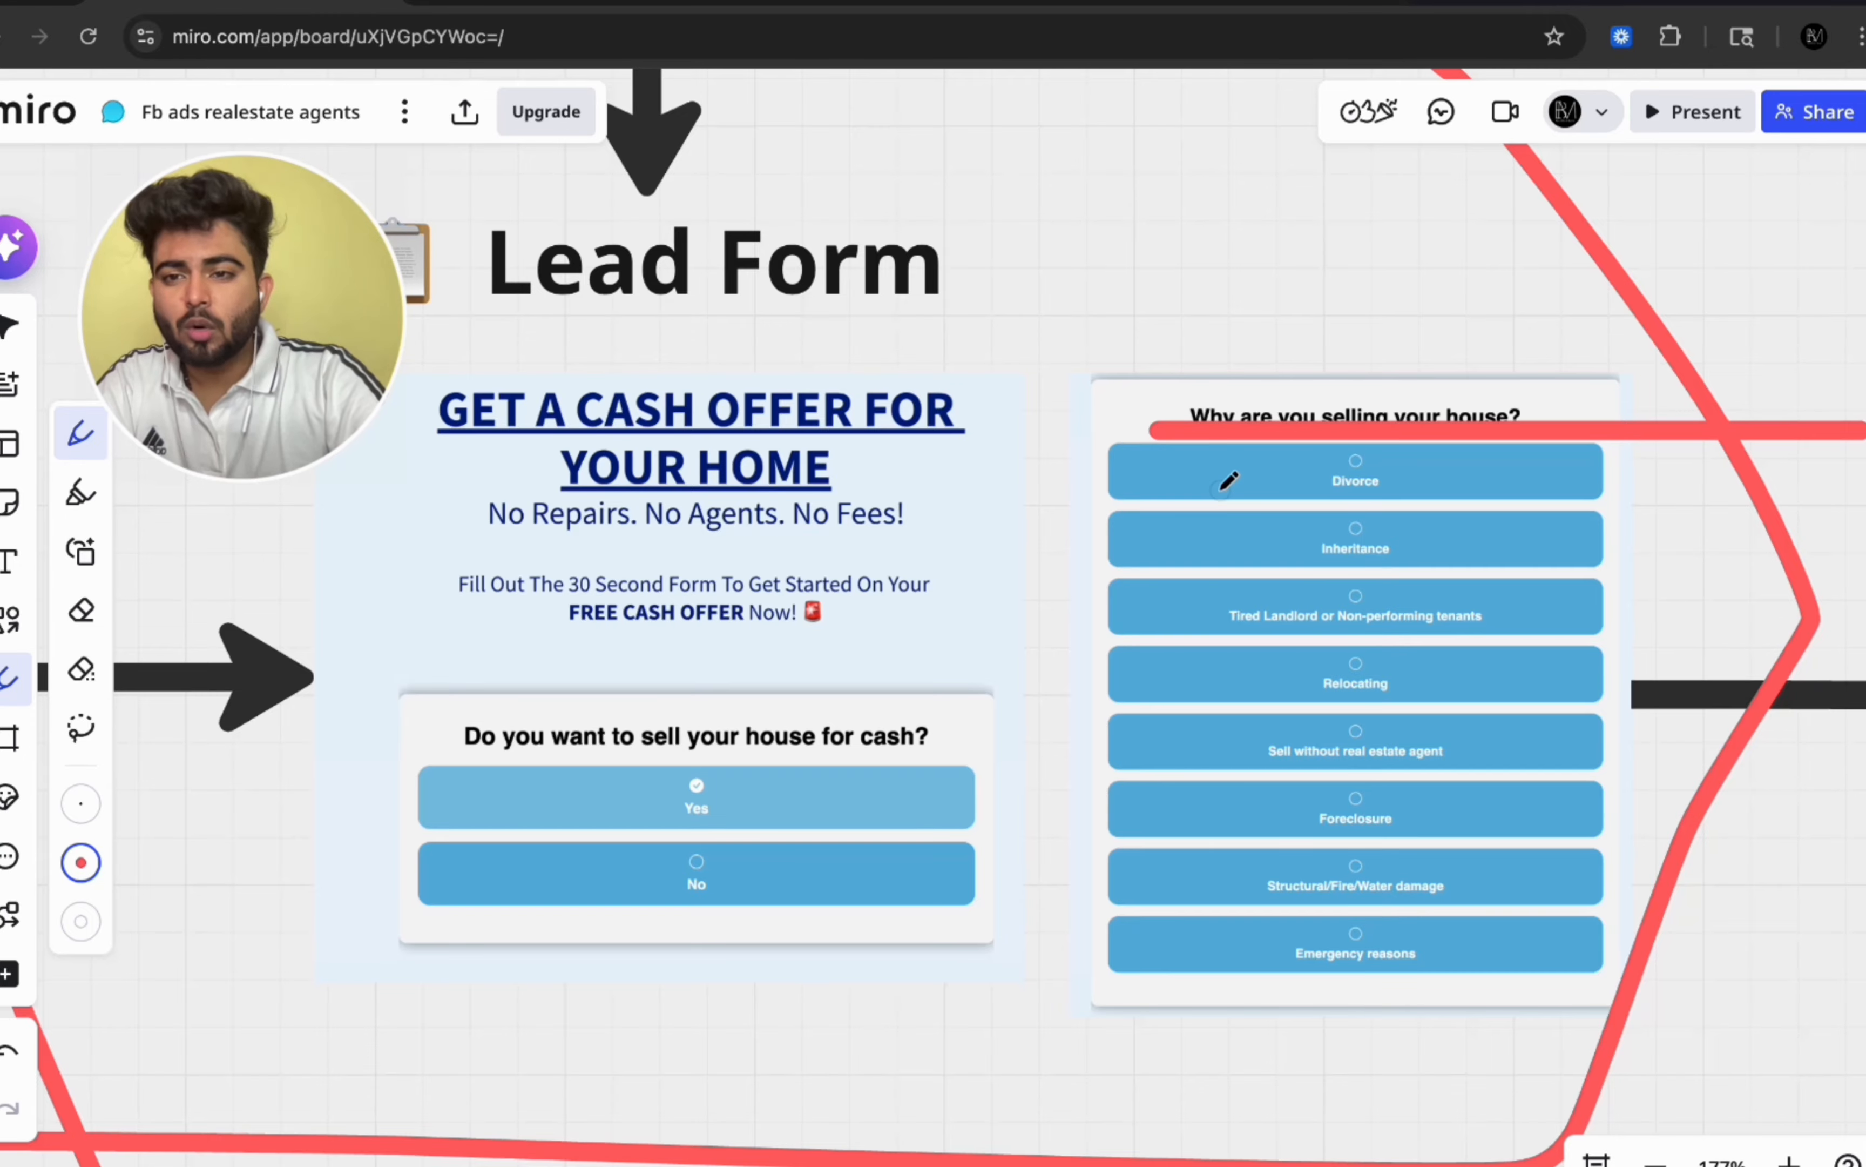
Step: Examine the Facebook ad, lead form and booked-appointment funnel diagram on the board
scroll(1228, 480, "down", 5)
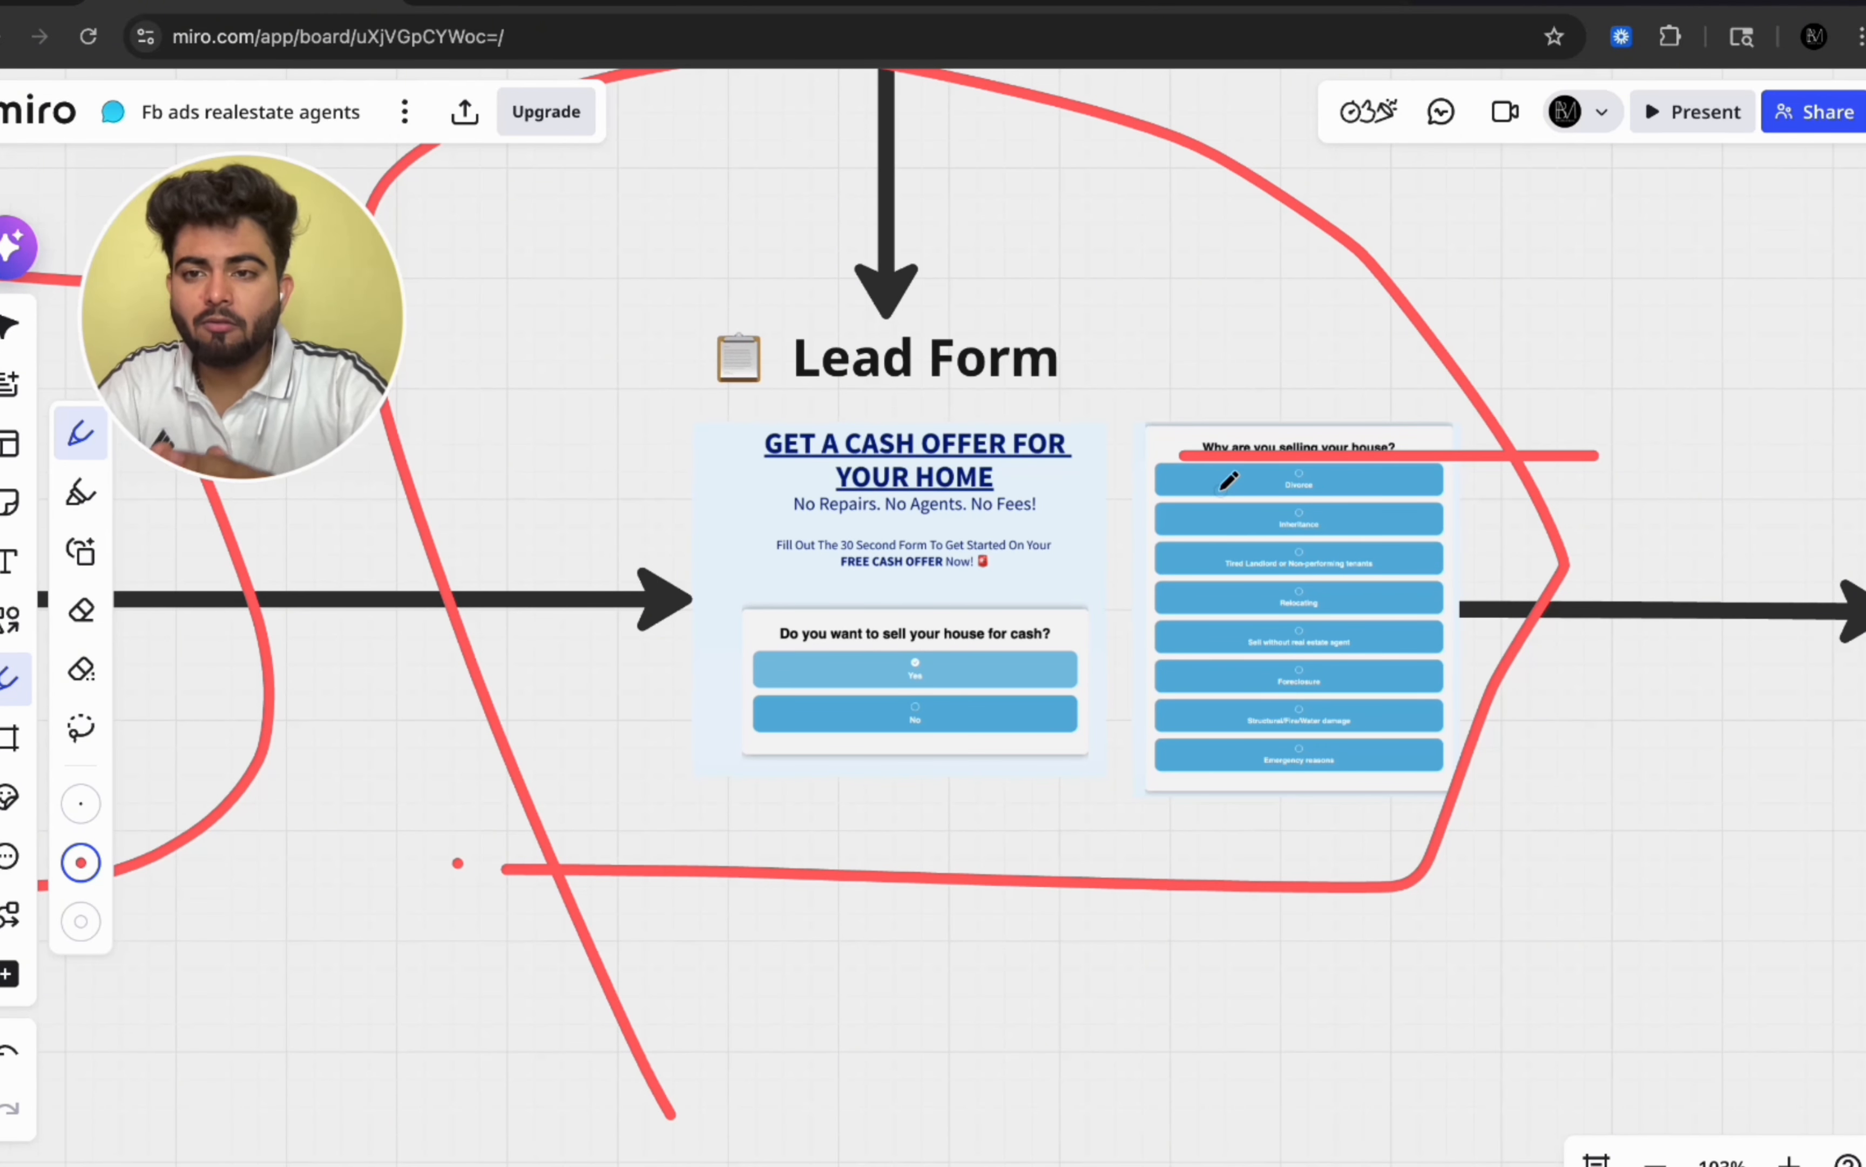
scroll(1228, 481, "down", 3)
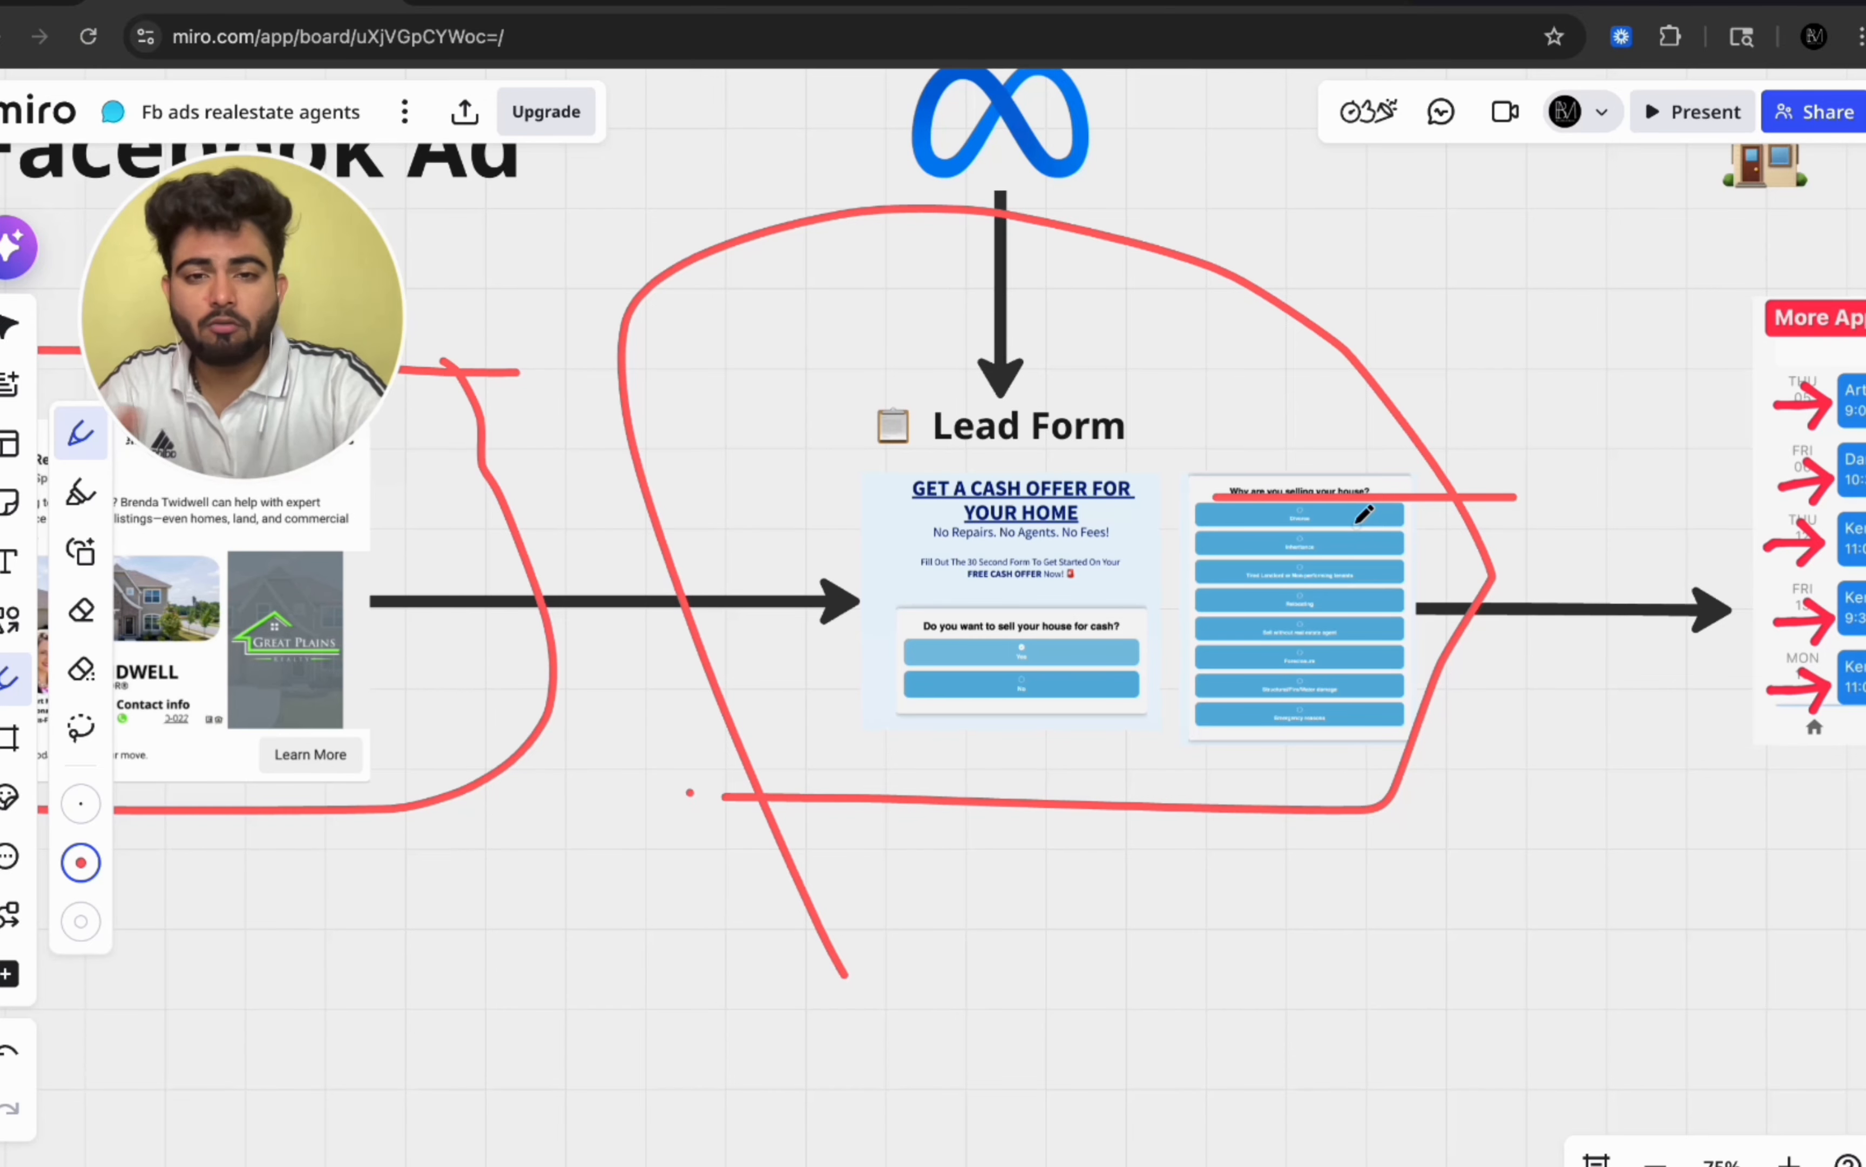
scroll(1356, 525, "right", 7)
scroll(1356, 525, "up", 3)
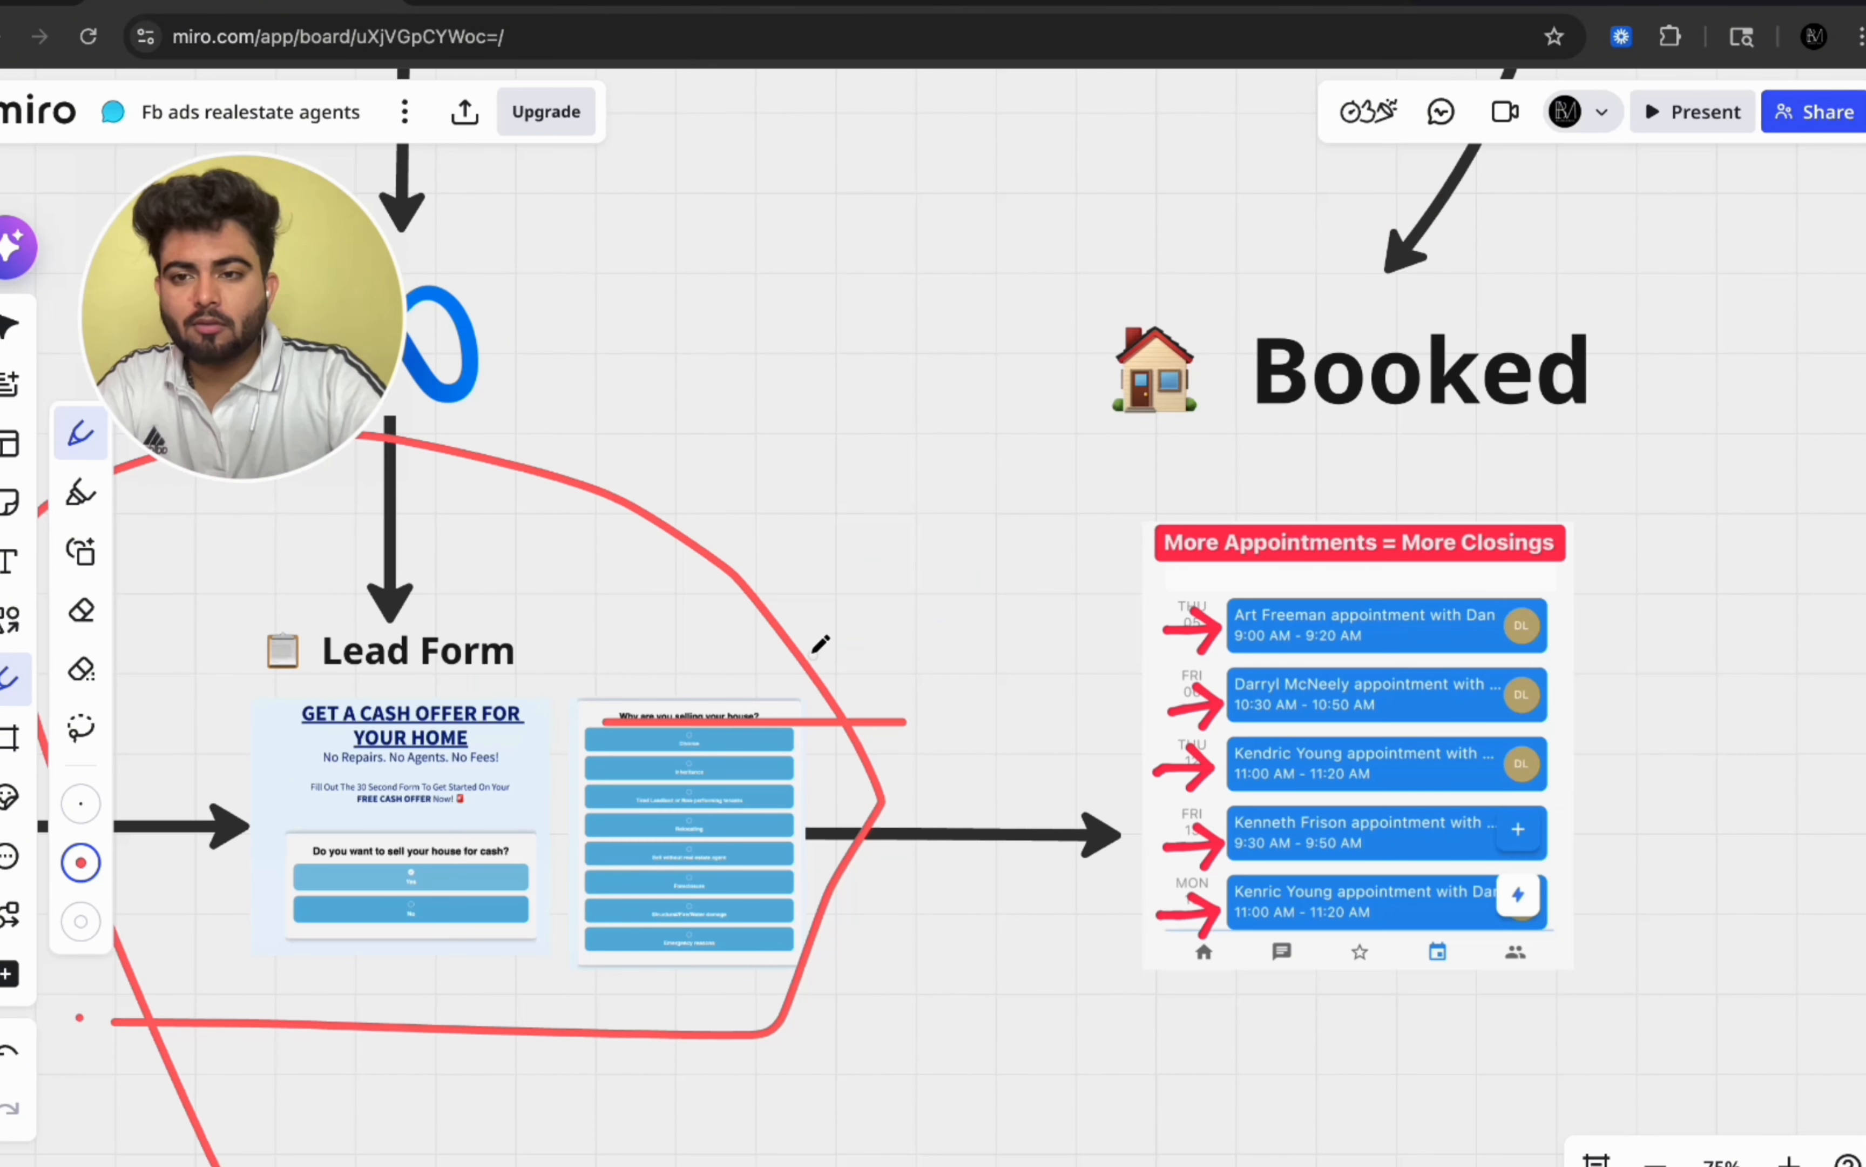
scroll(813, 654, "down", 3)
scroll(813, 654, "up", 3)
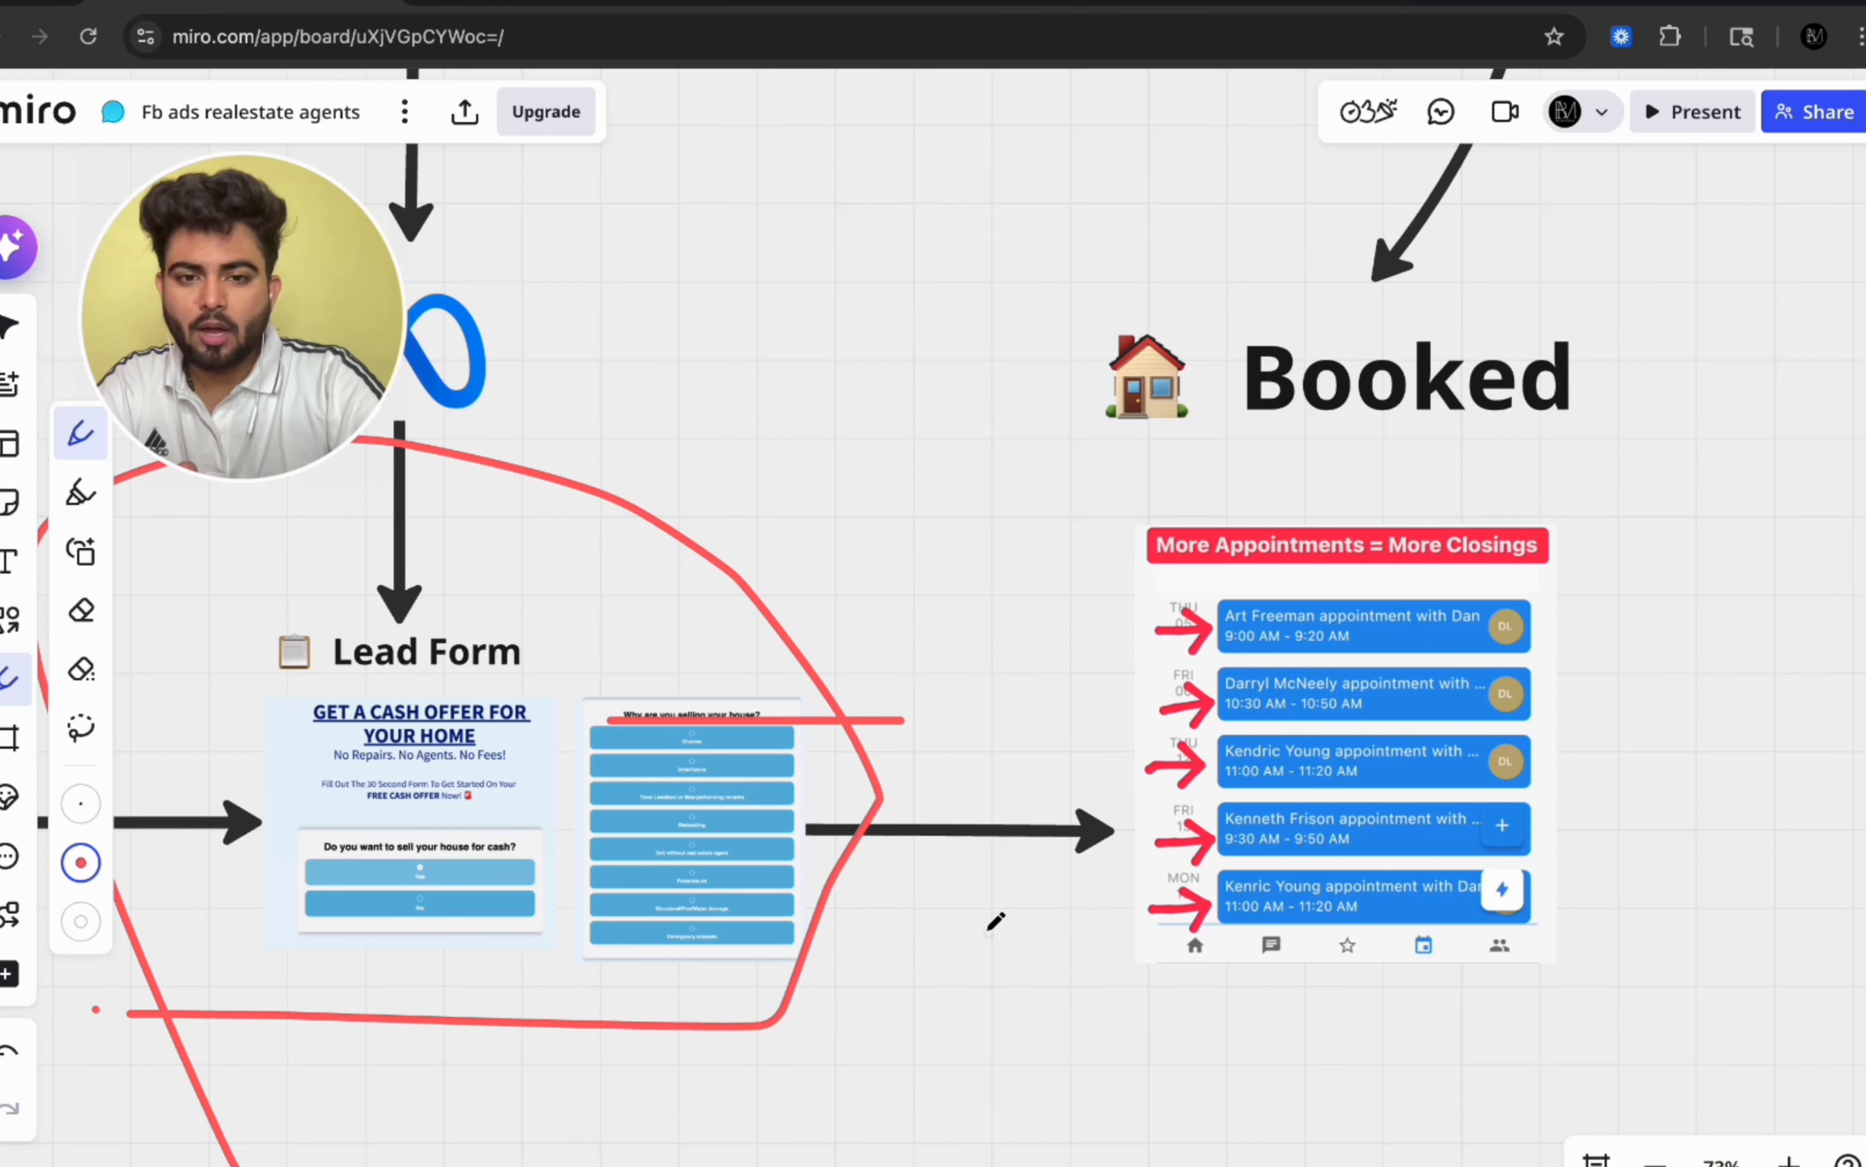
scroll(995, 920, "down", 5)
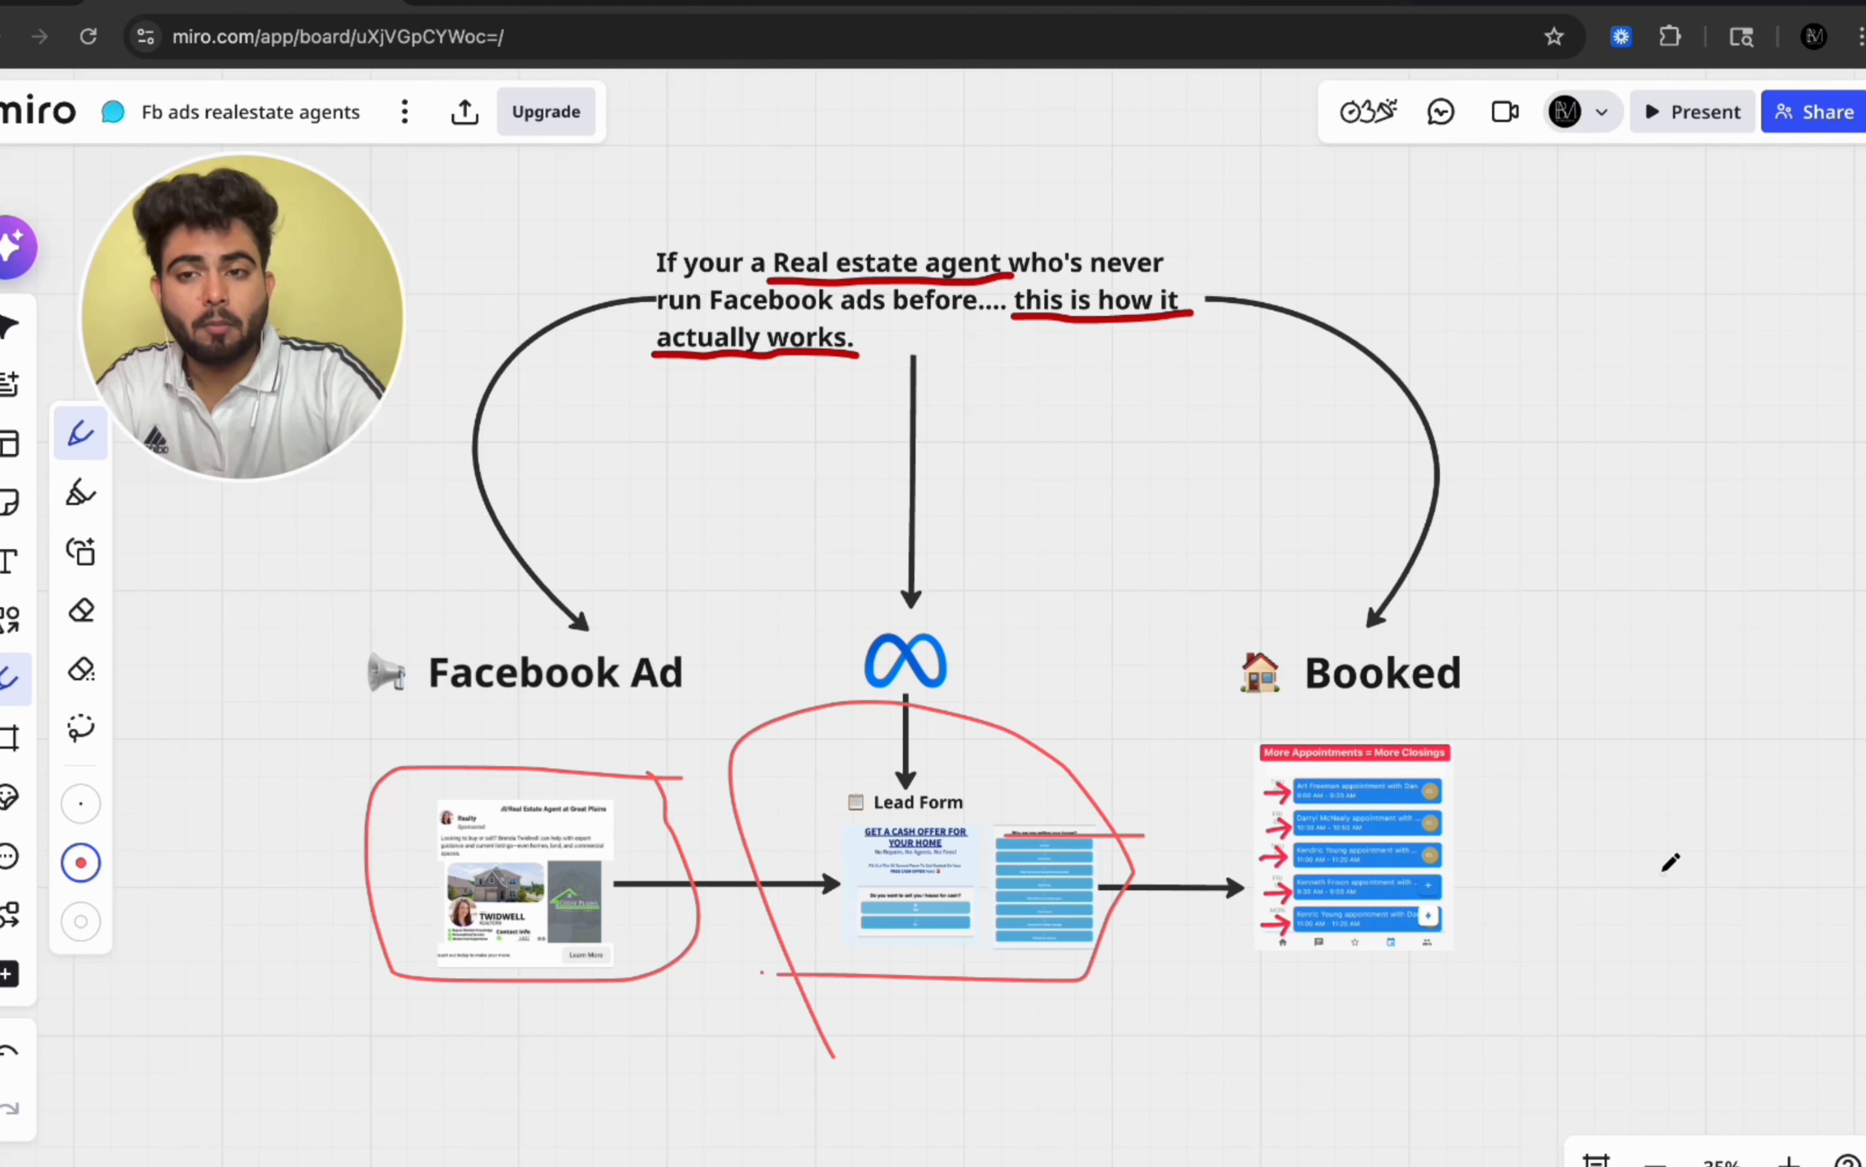
scroll(1675, 451, "down", 2)
scroll(1675, 451, "up", 3)
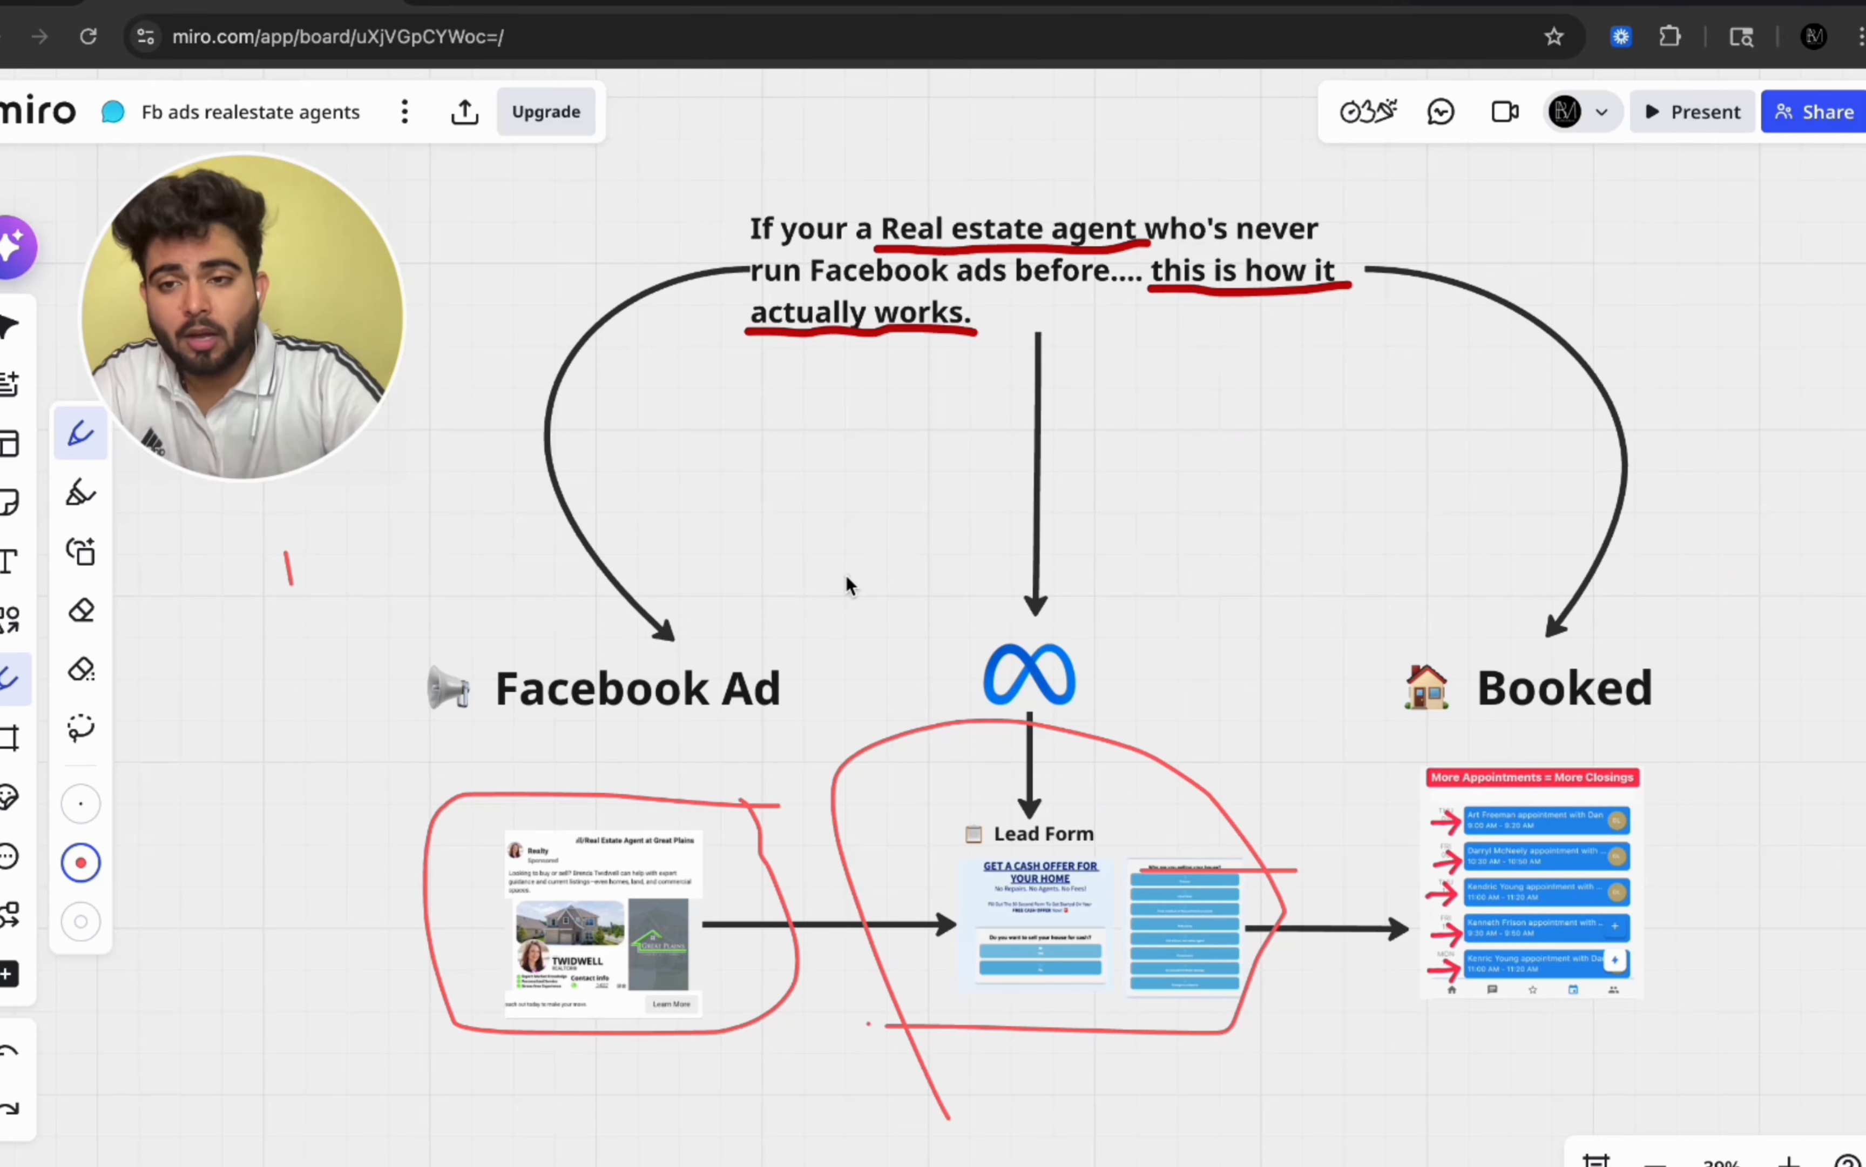
scroll(1381, 780, "up", 10)
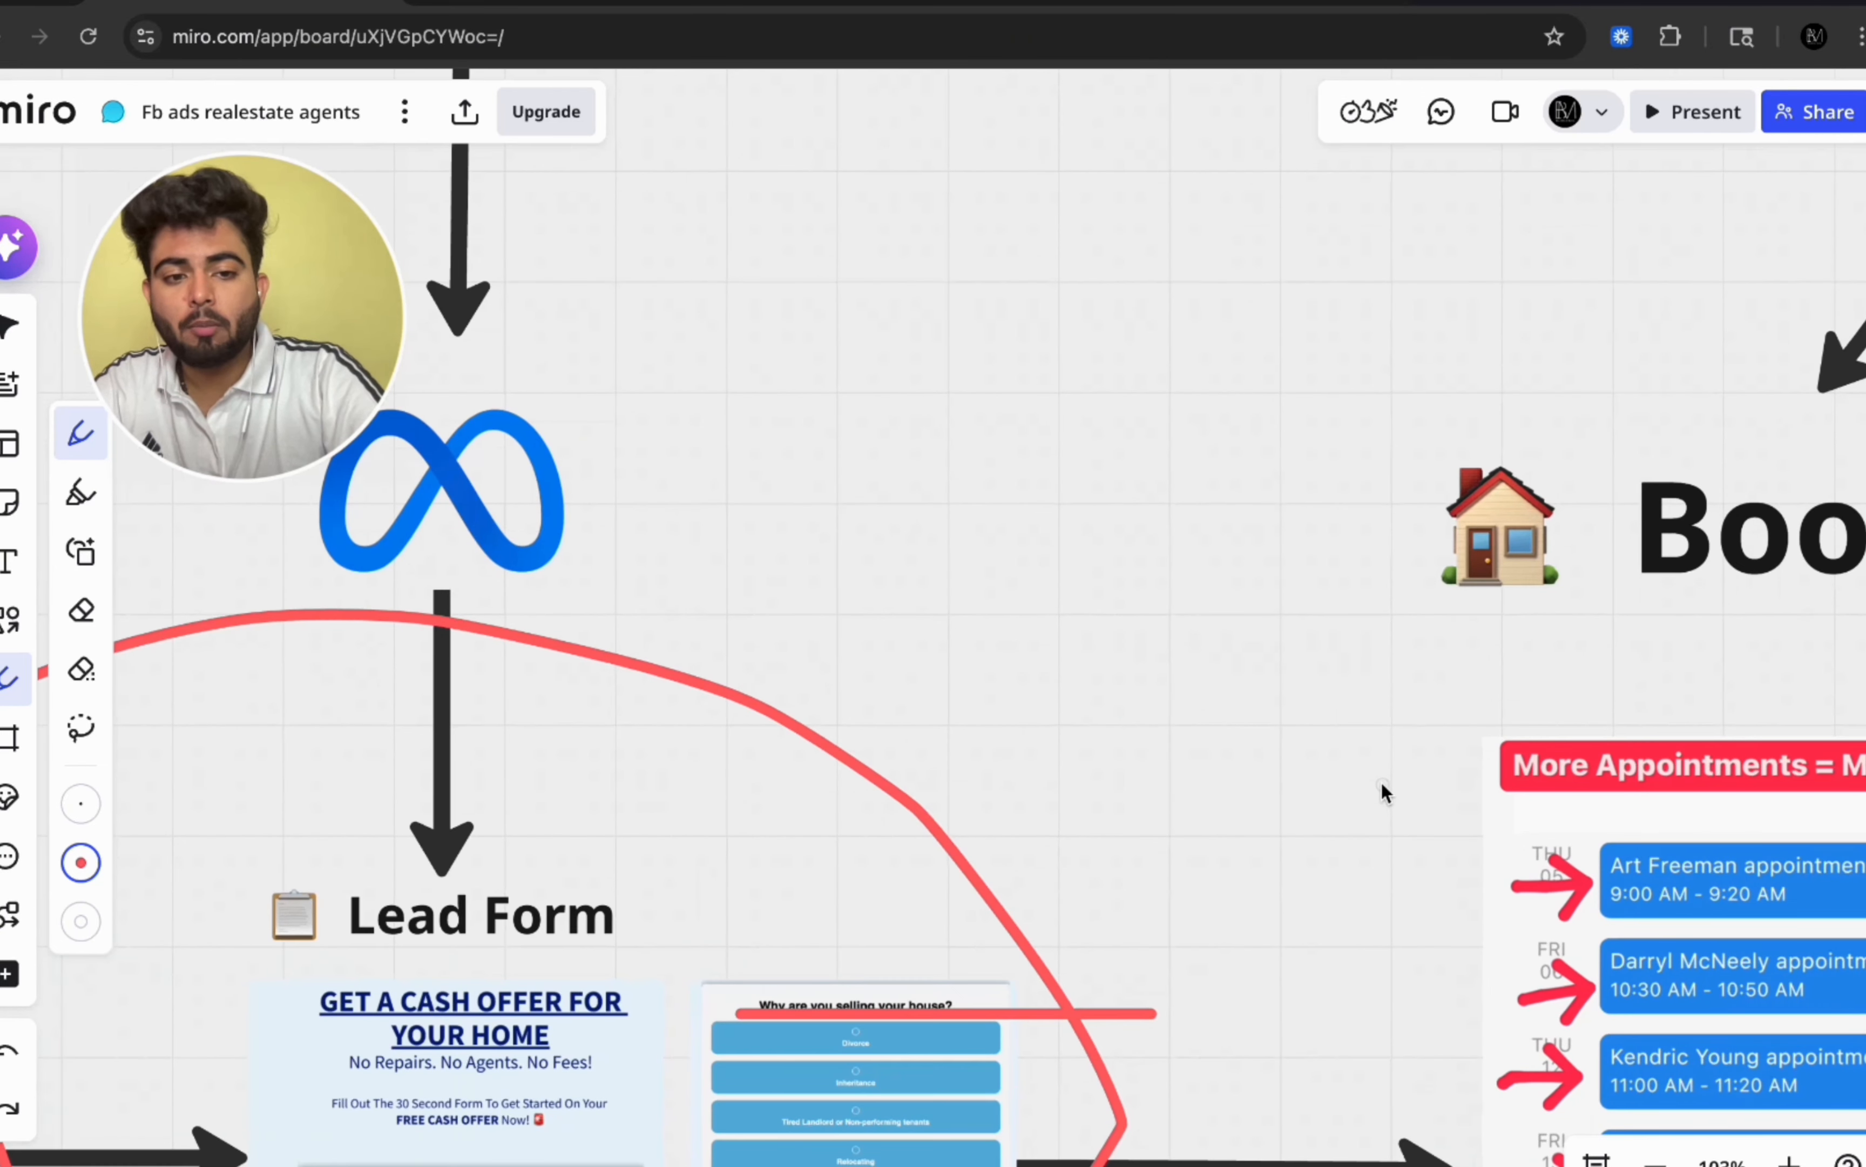
scroll(1381, 780, "down", 10)
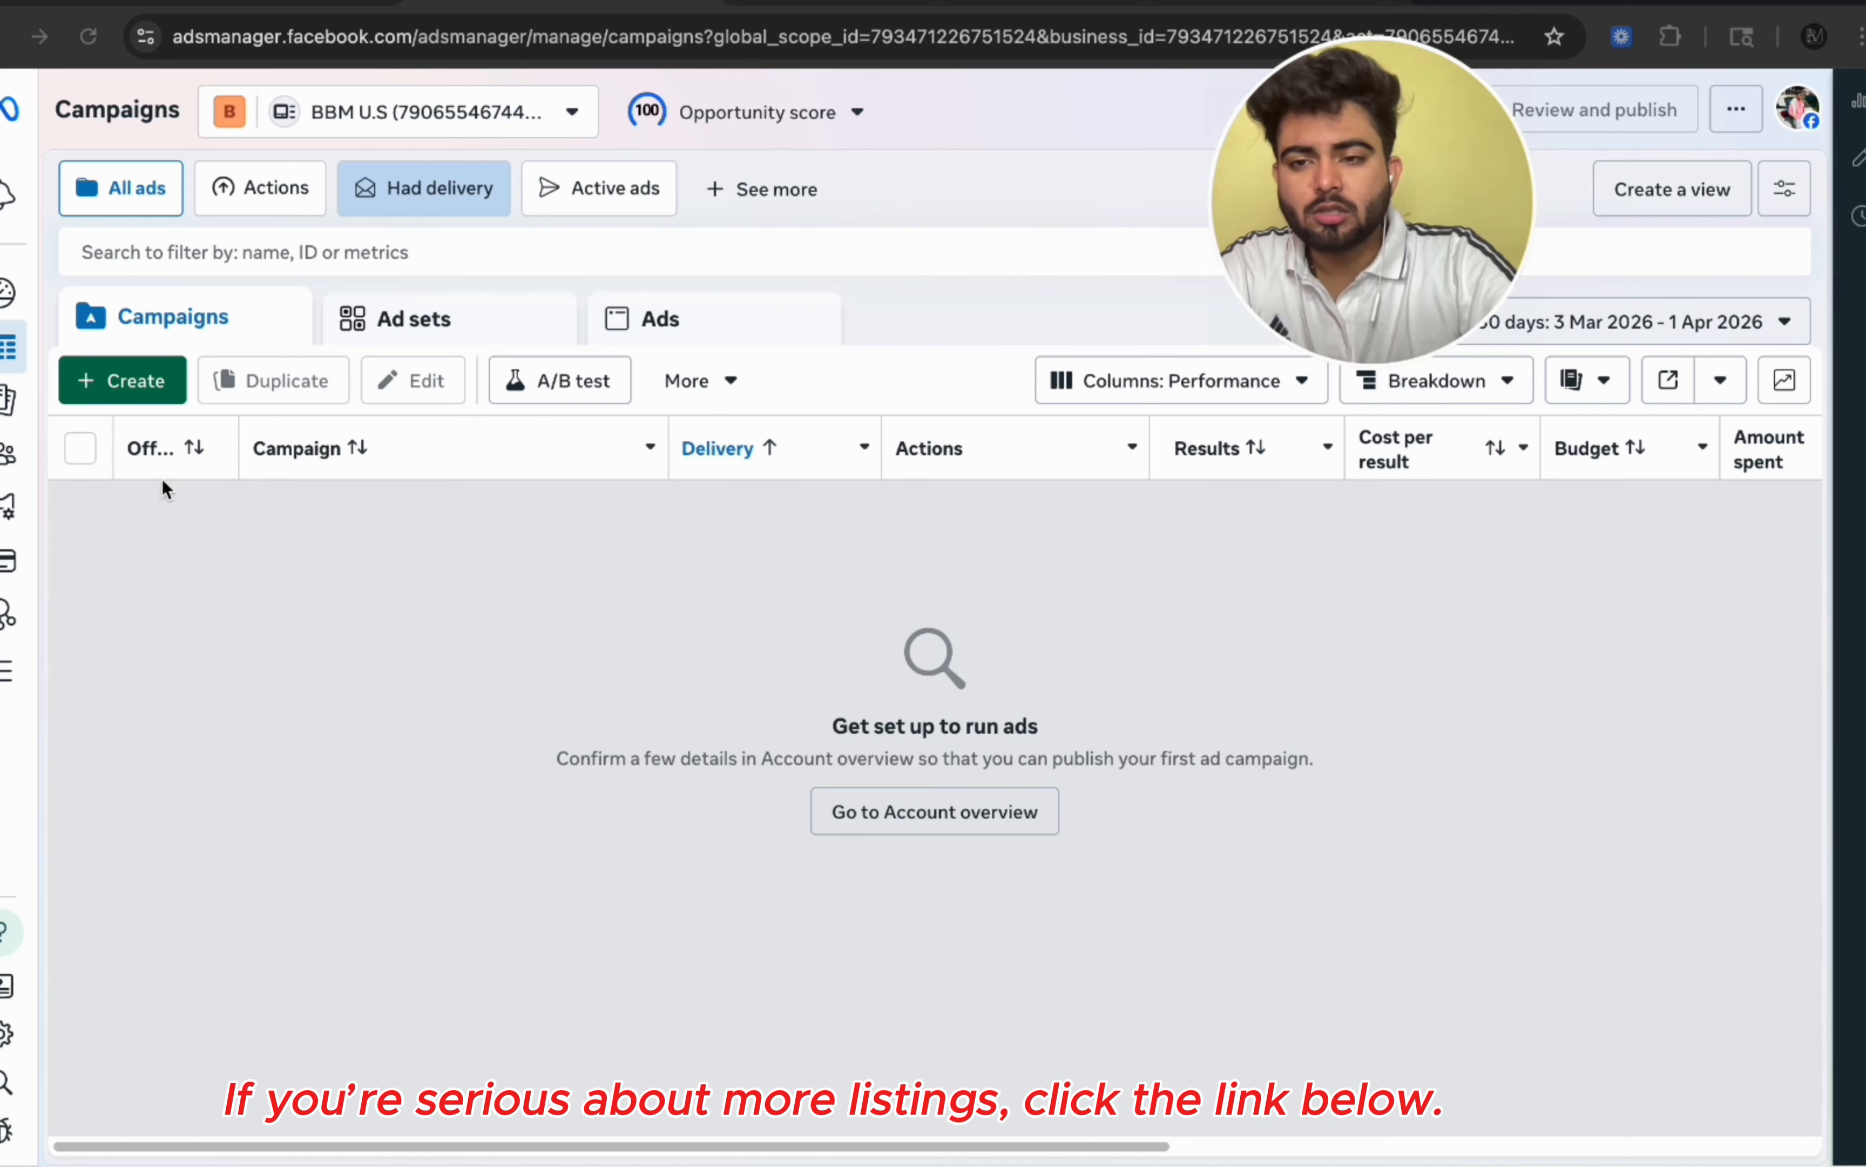
Step: Create a new campaign with the Leads objective
left_click(123, 380)
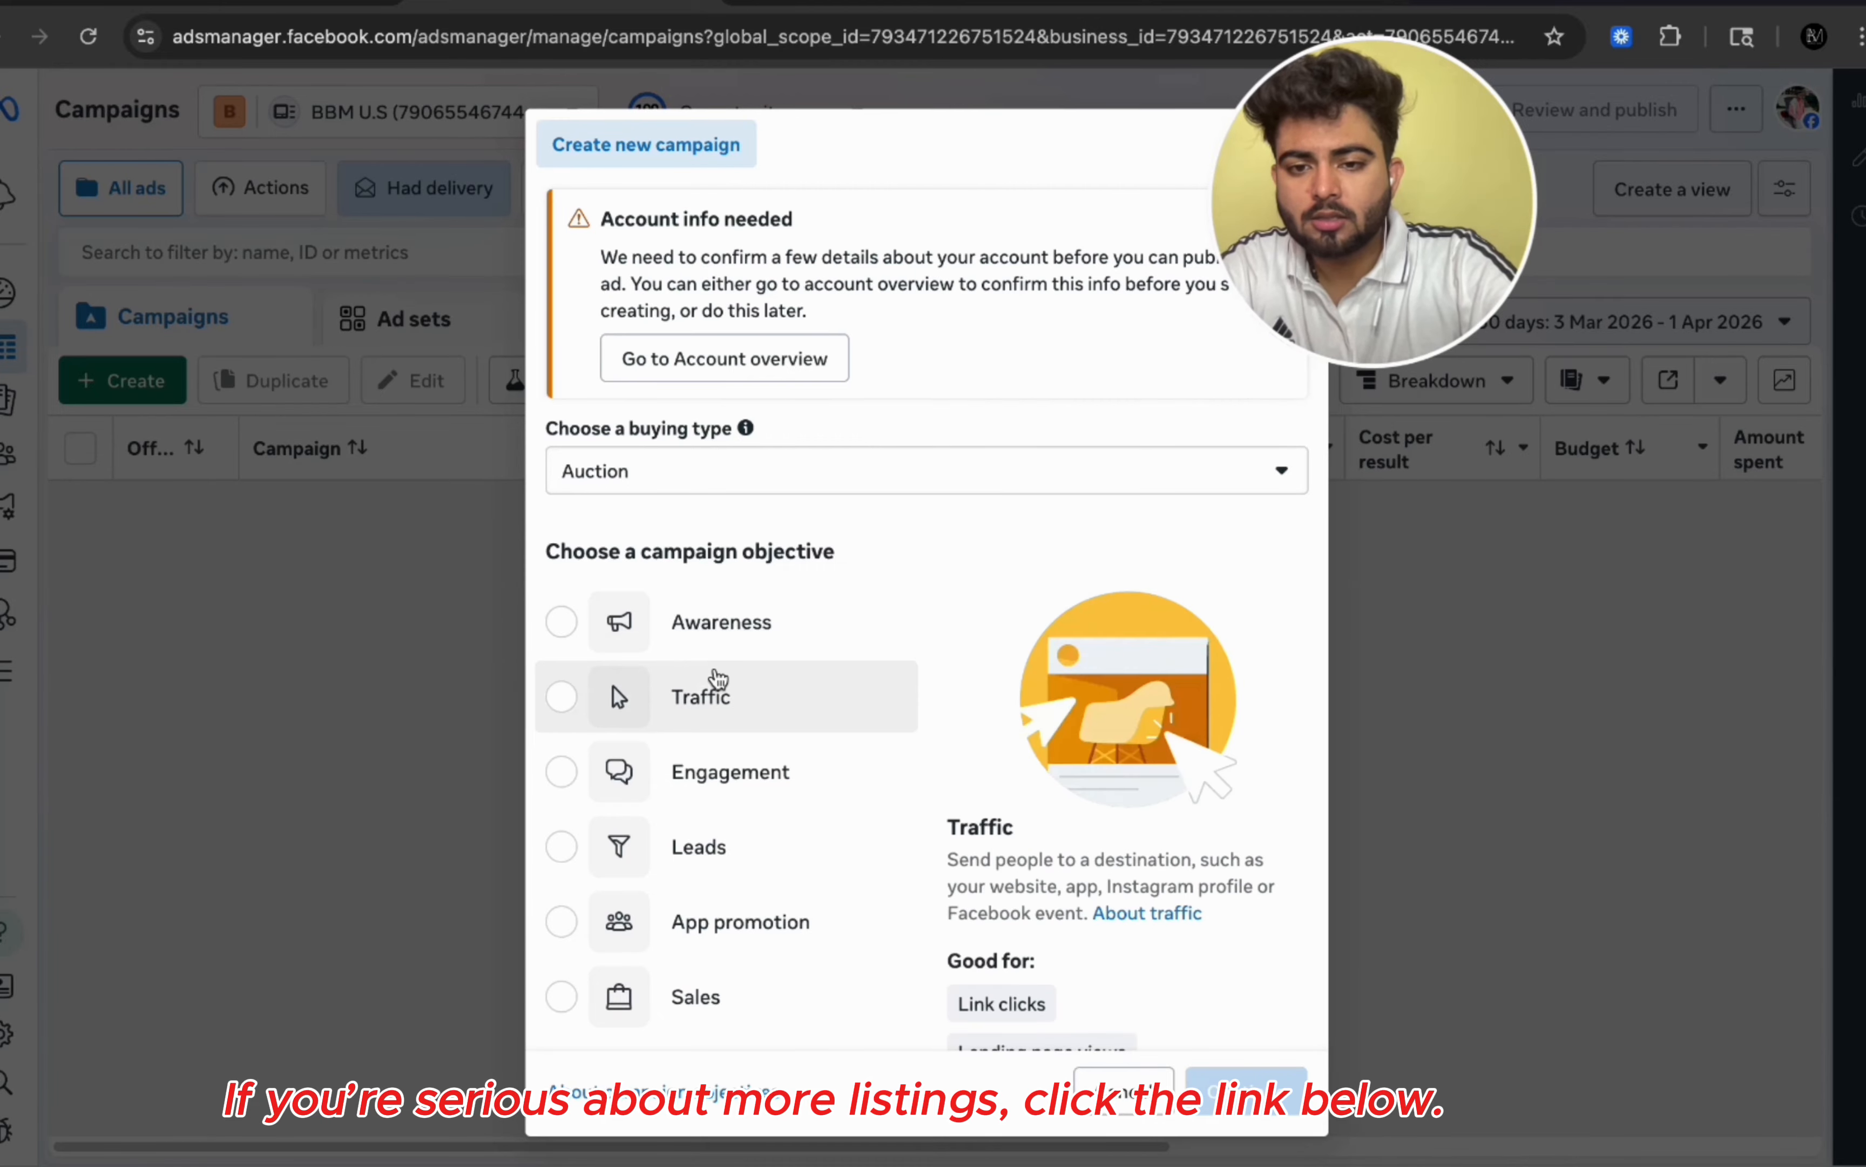
left_click(719, 848)
left_click(1234, 1092)
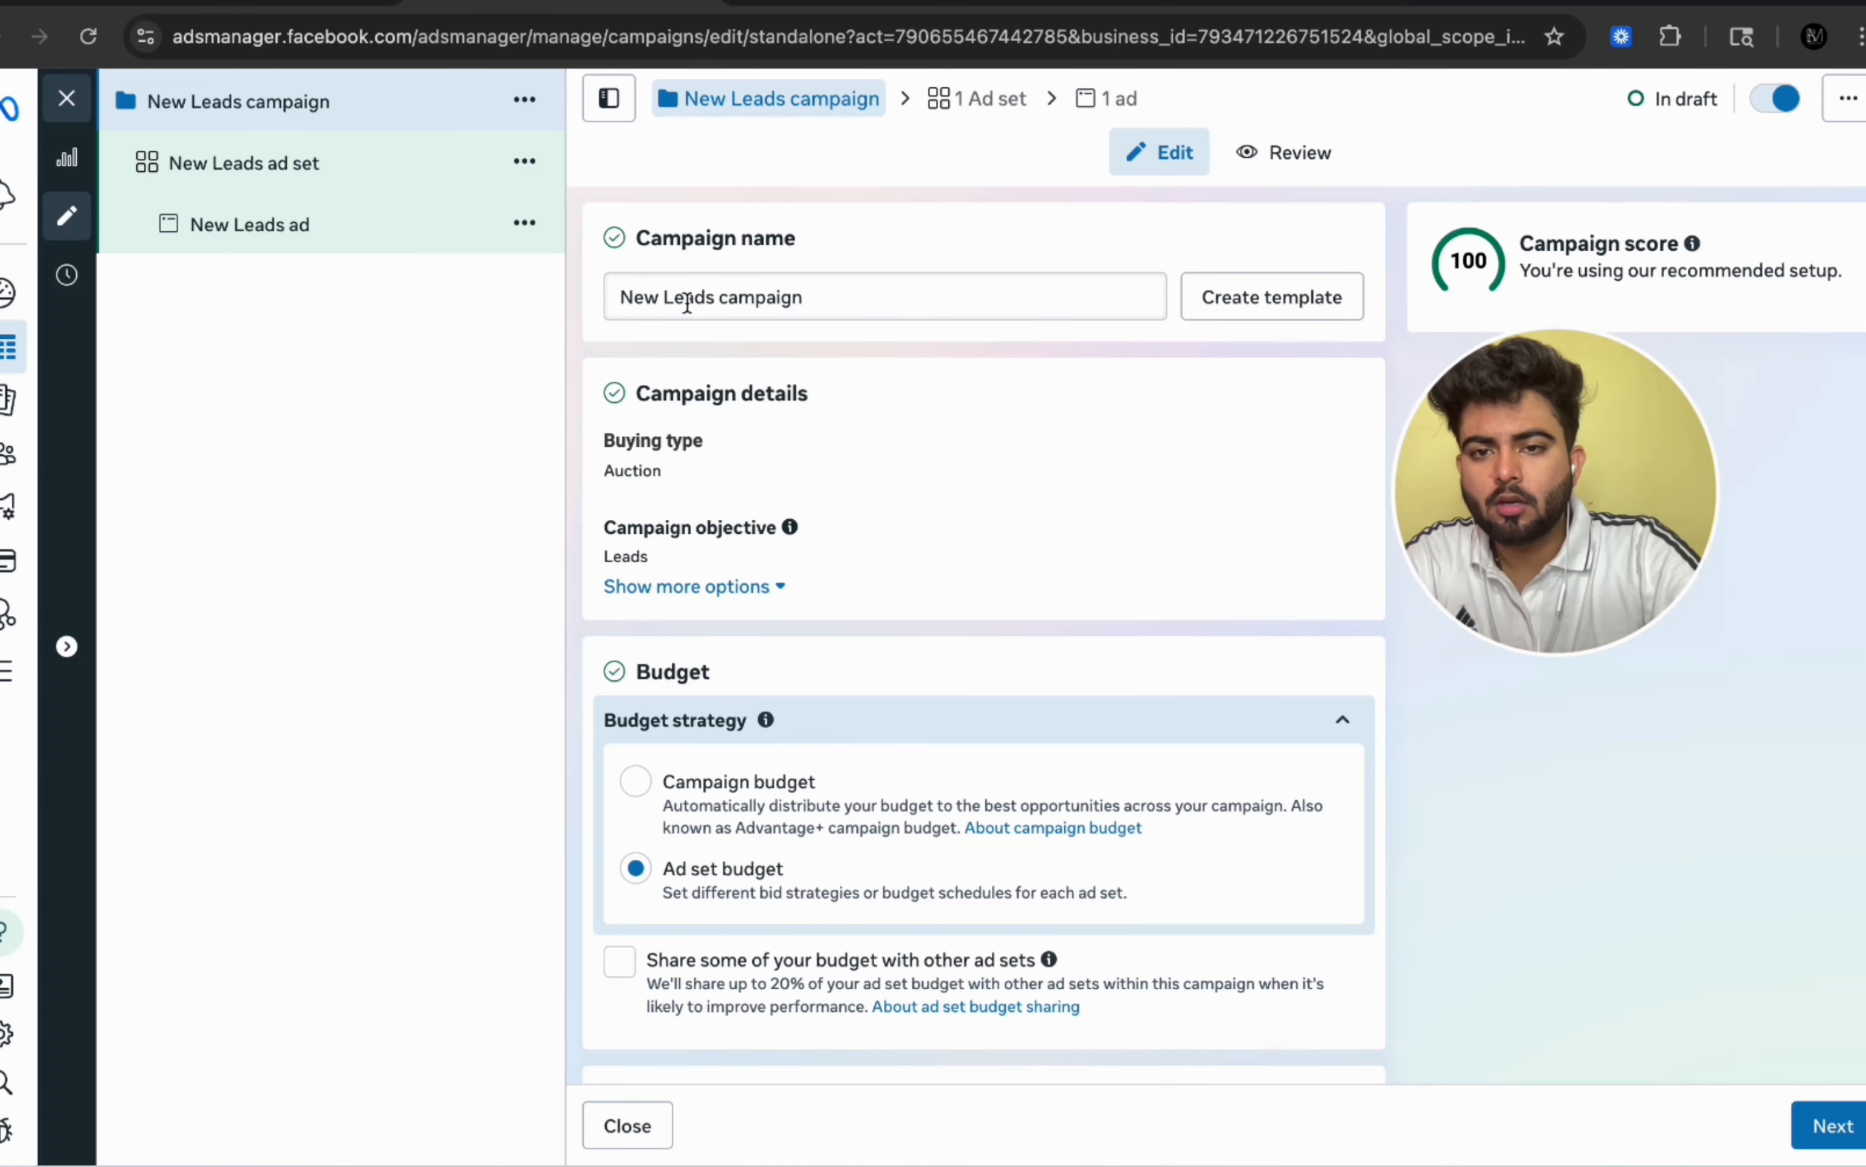
Step: Rename the campaign as Seller Leads campaign
left_click(638, 298)
double_click(638, 299)
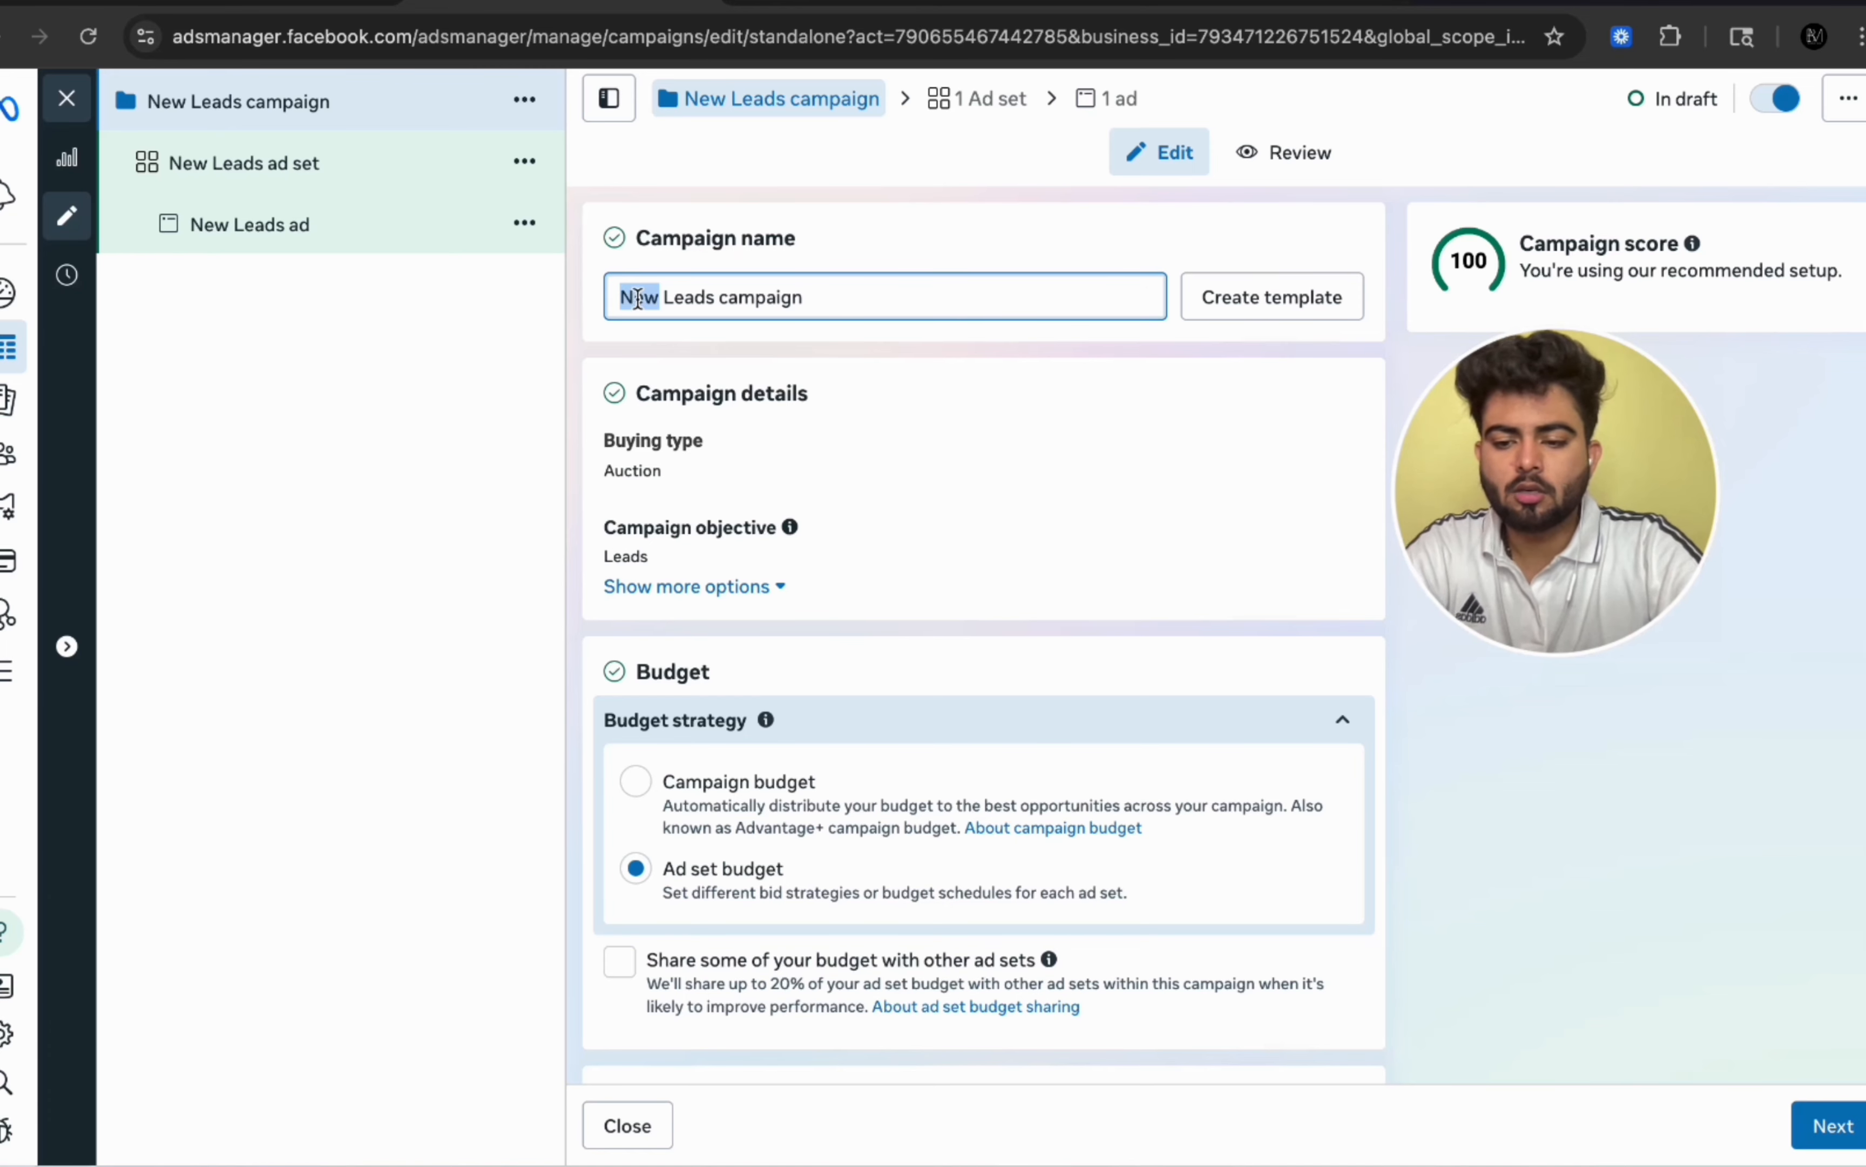
type("Seller")
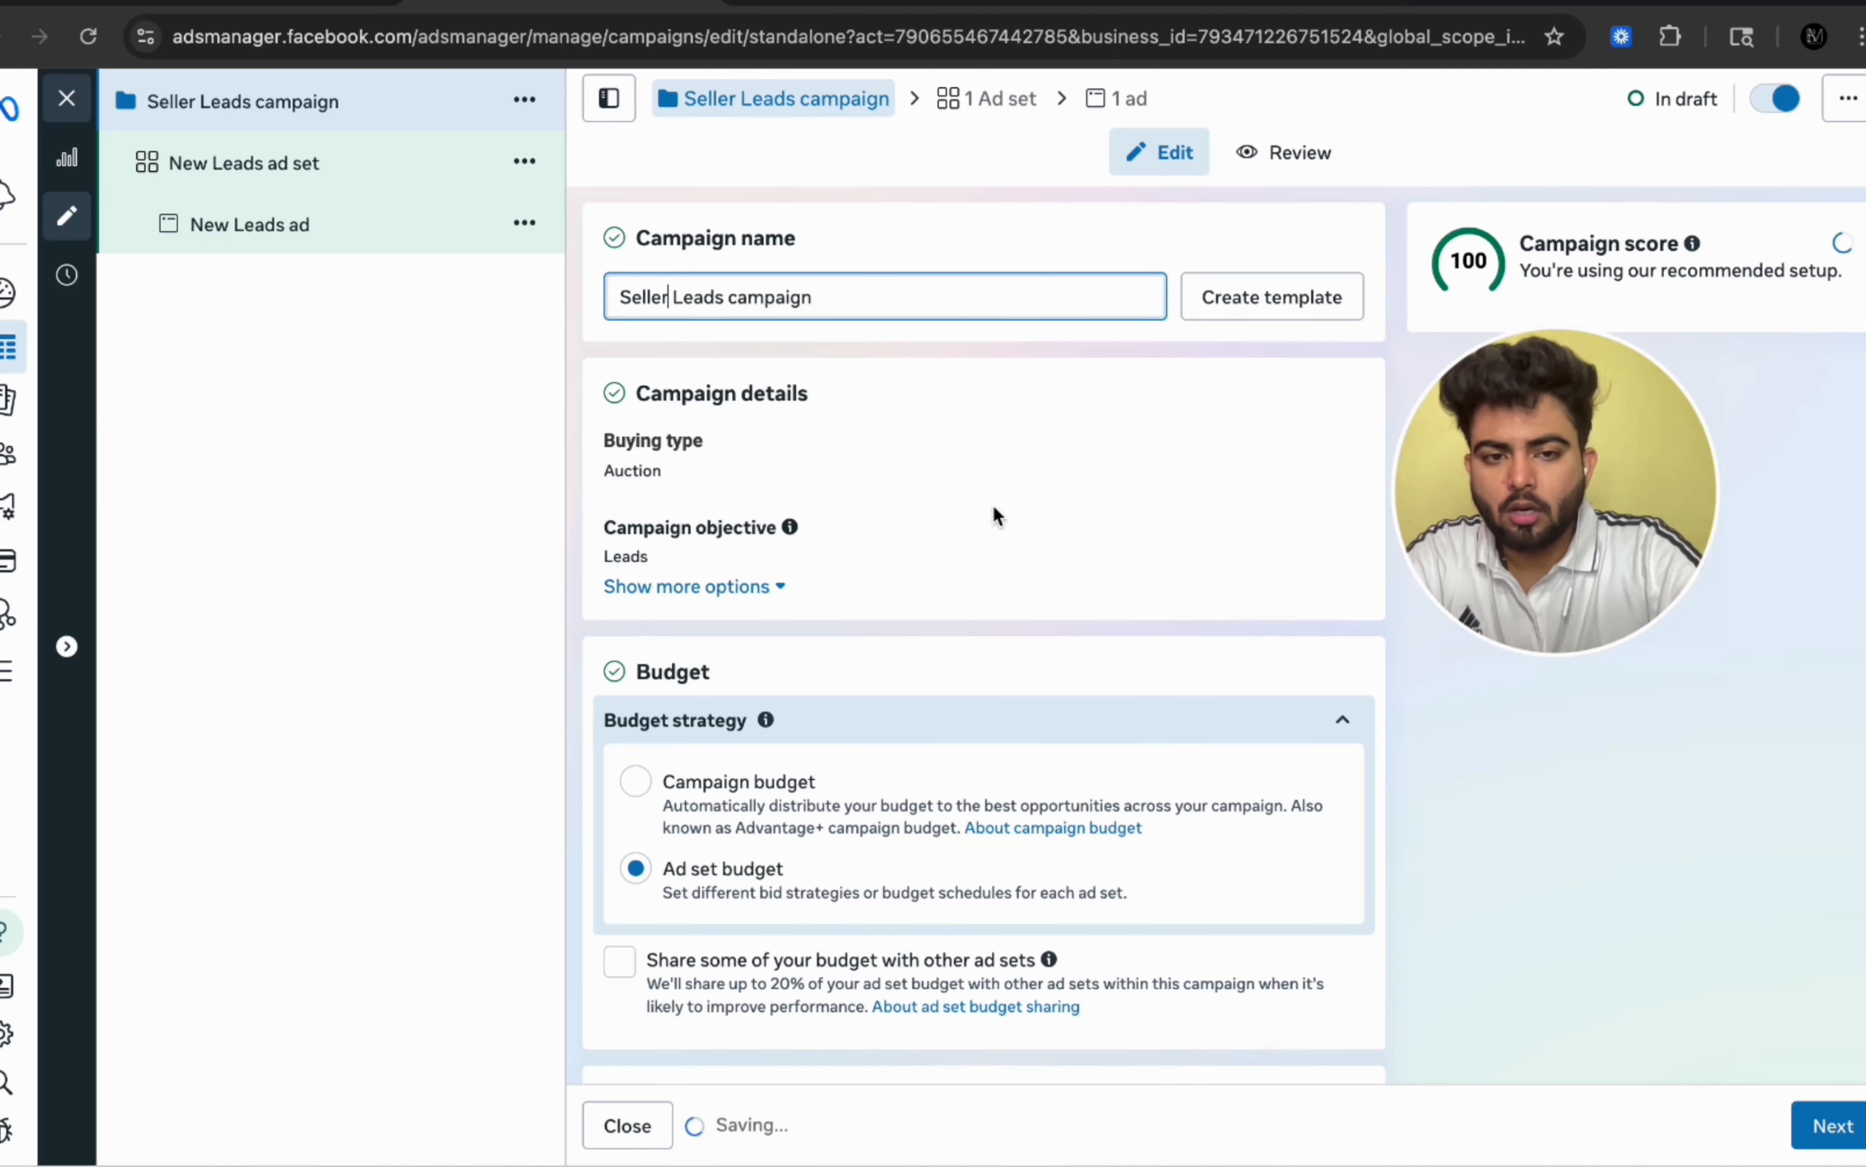
Step: Switch the campaign's budget strategy to Campaign budget
scroll(1600, 770, "down", 6)
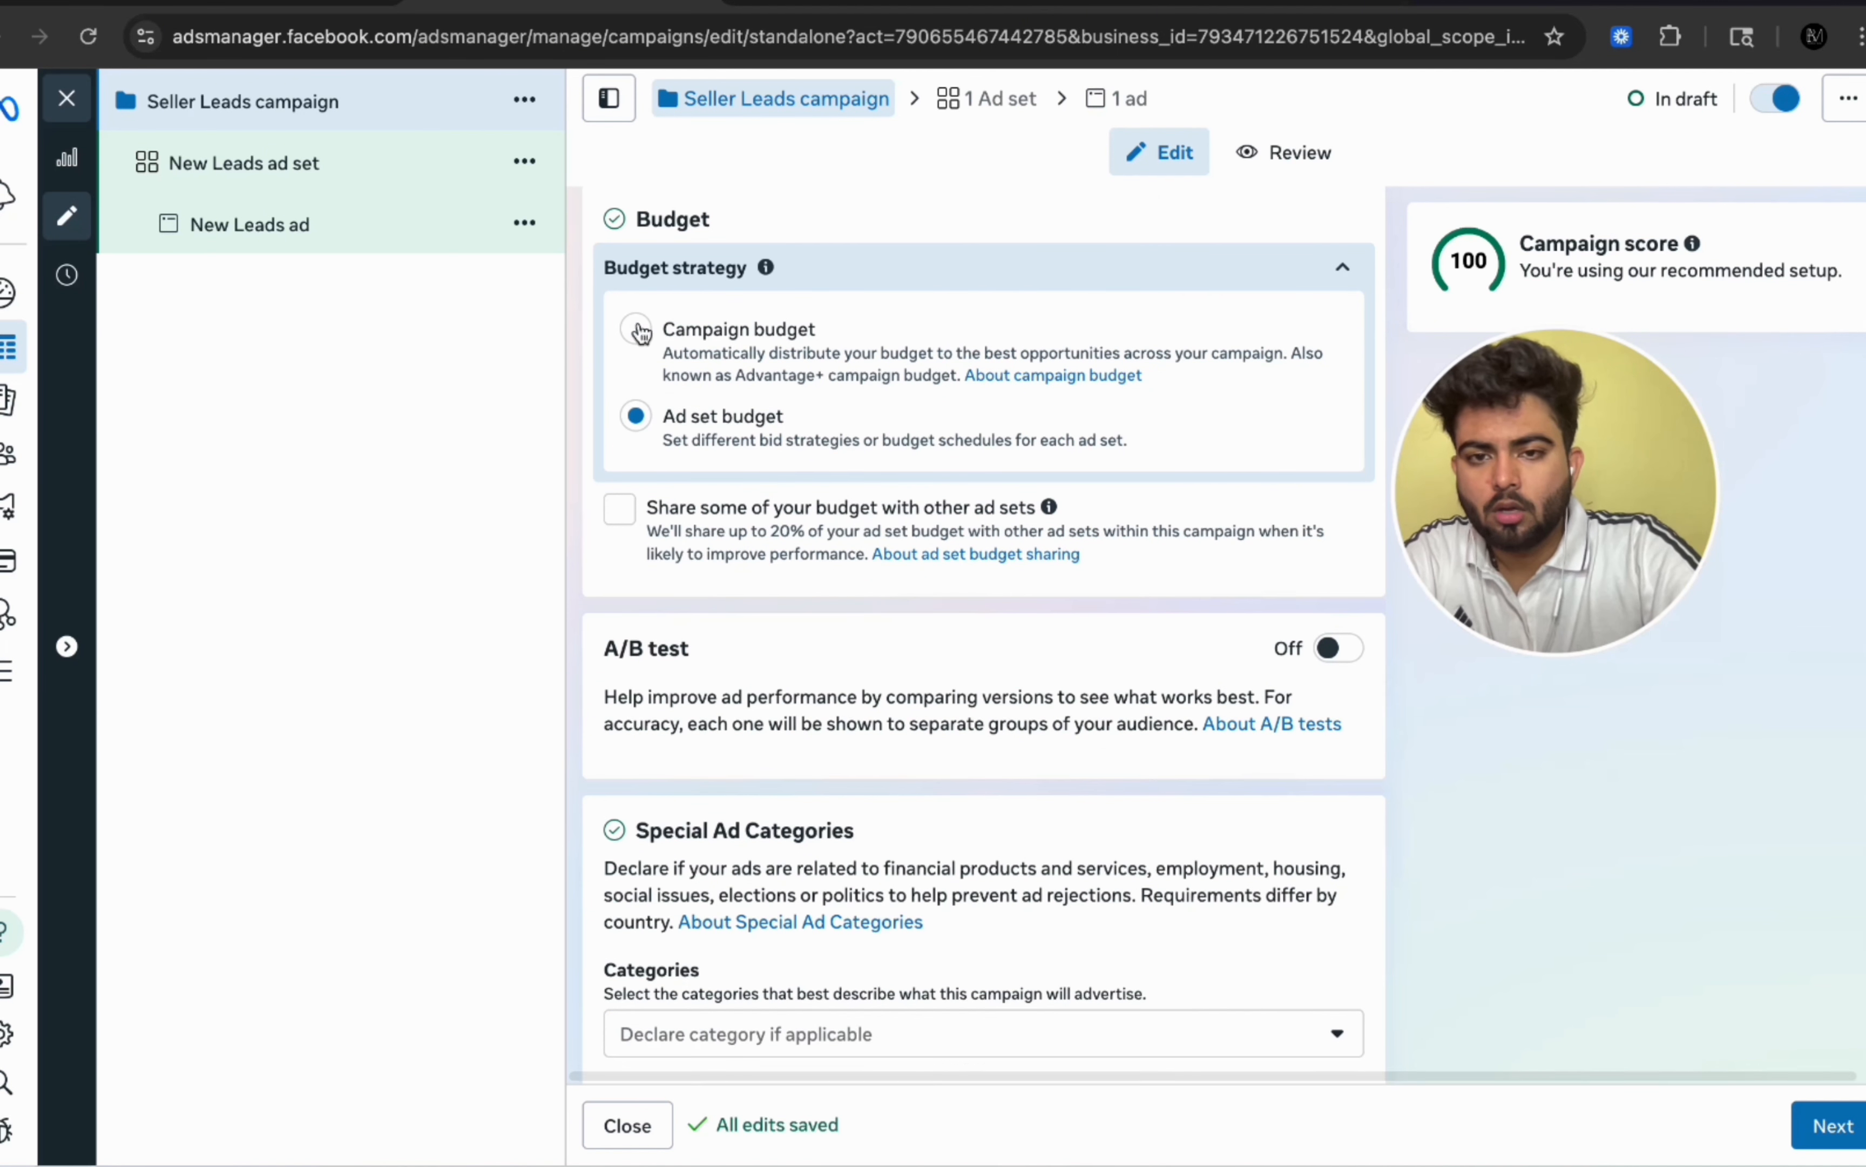
scroll(961, 654, "down", 1)
scroll(960, 654, "up", 2)
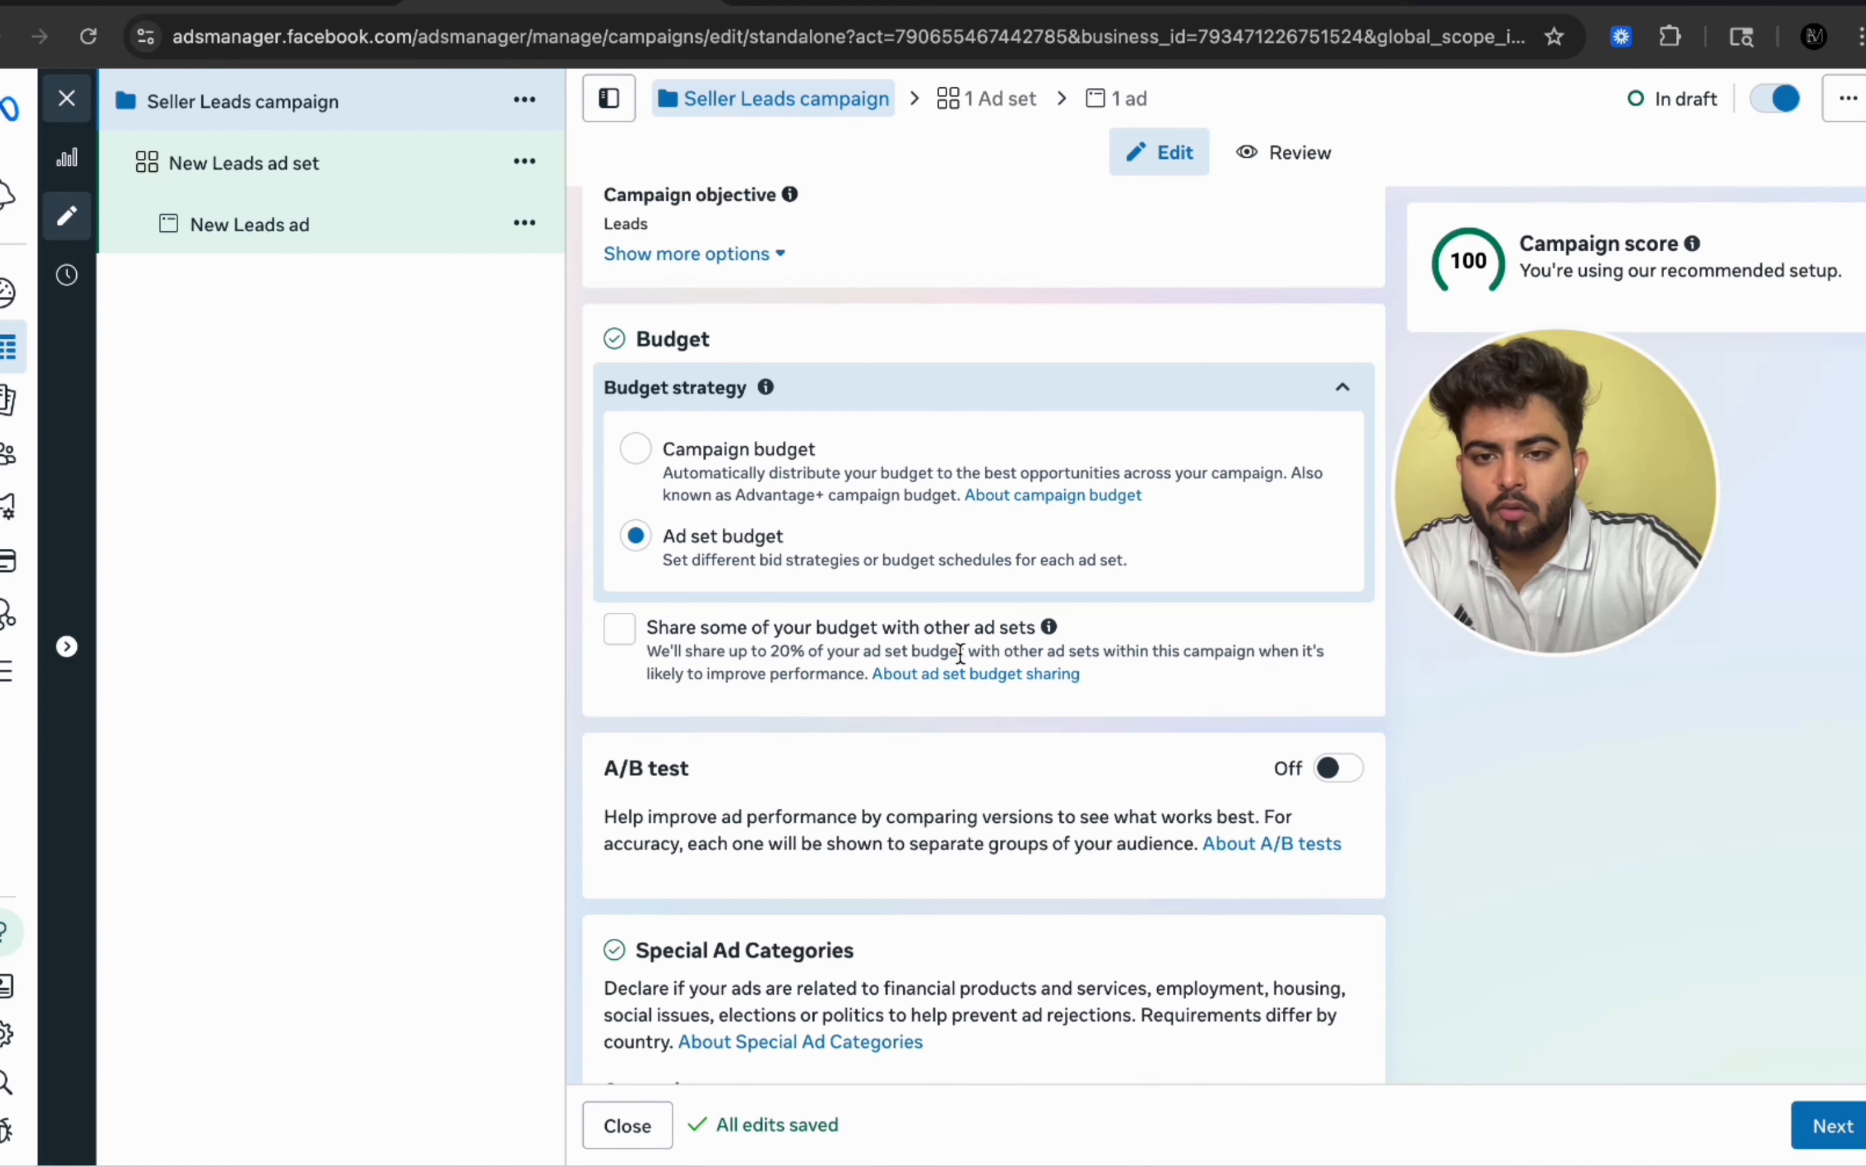
scroll(961, 654, "up", 3)
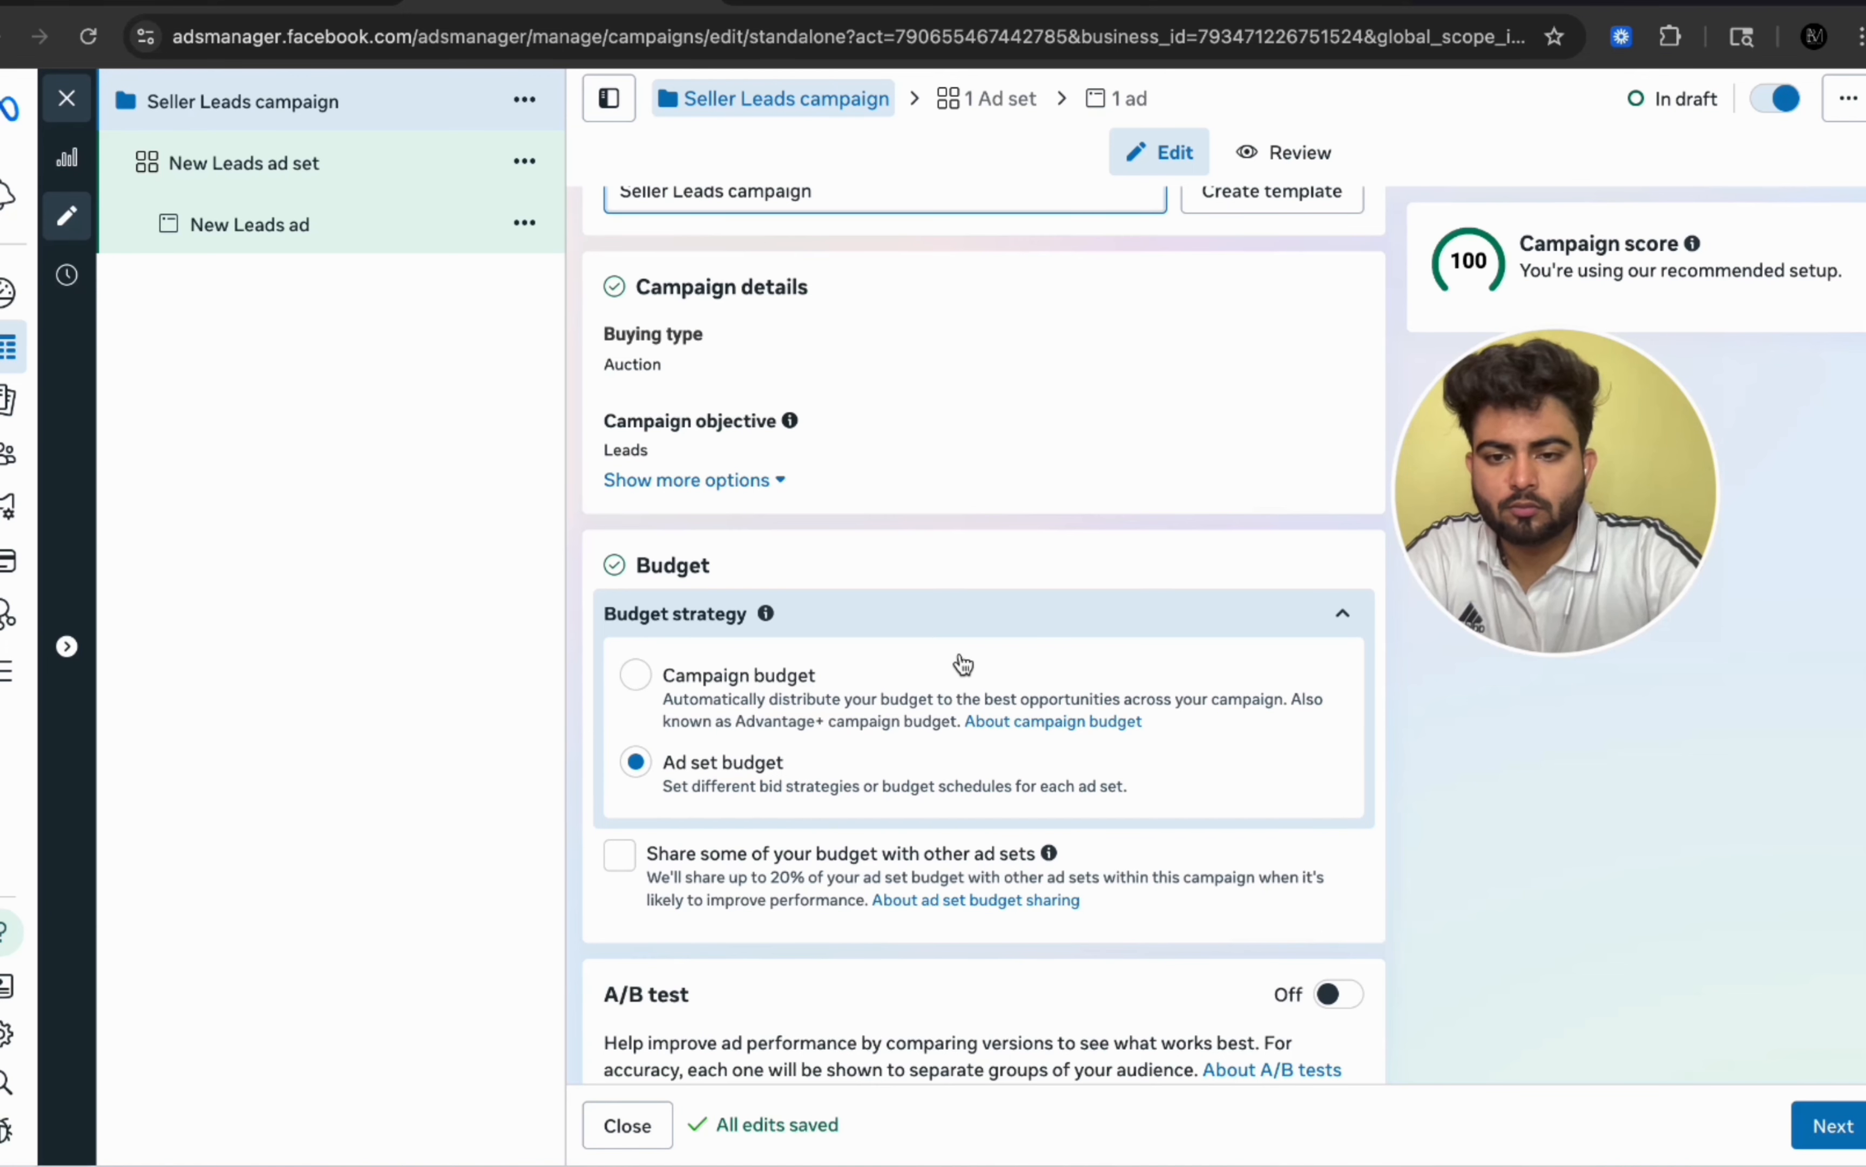
scroll(962, 664, "up", 2)
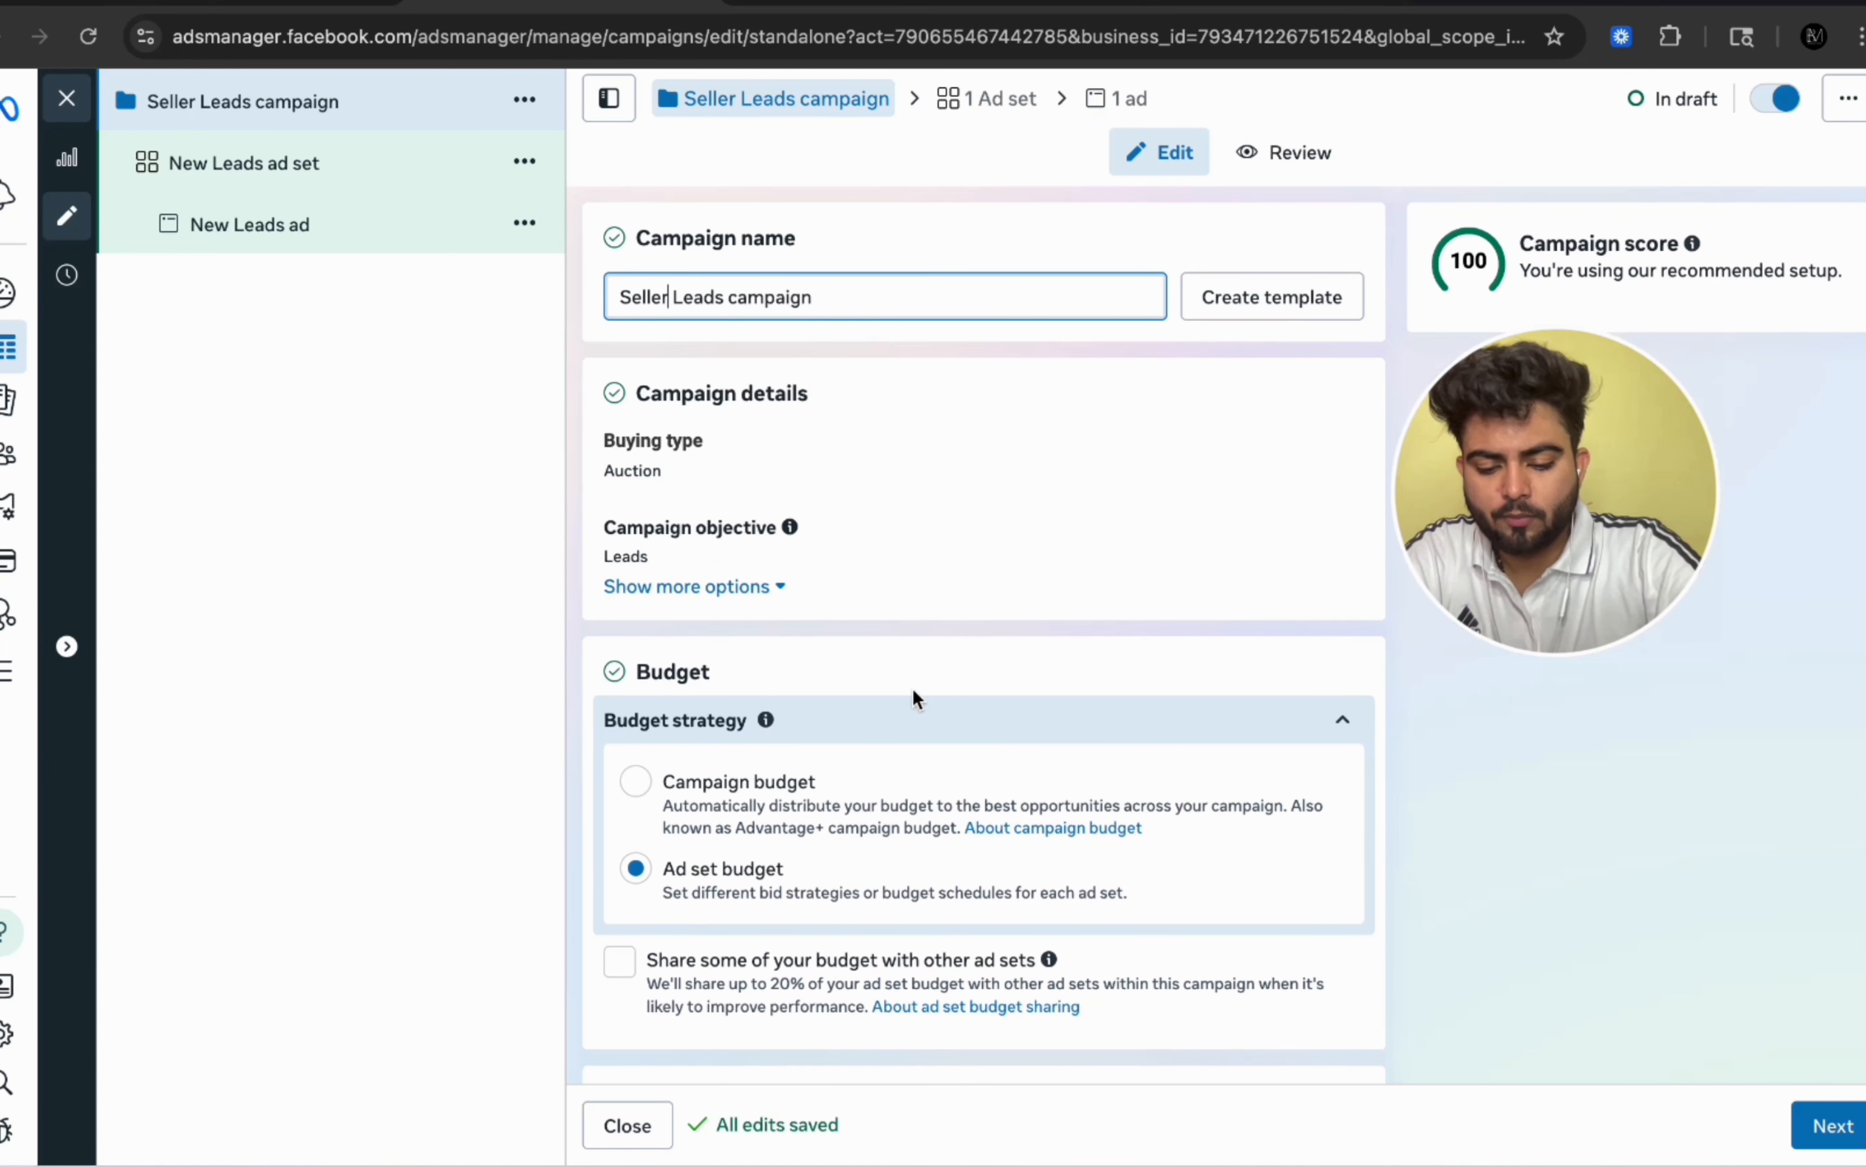
left_click(638, 781)
scroll(660, 795, "down", 4)
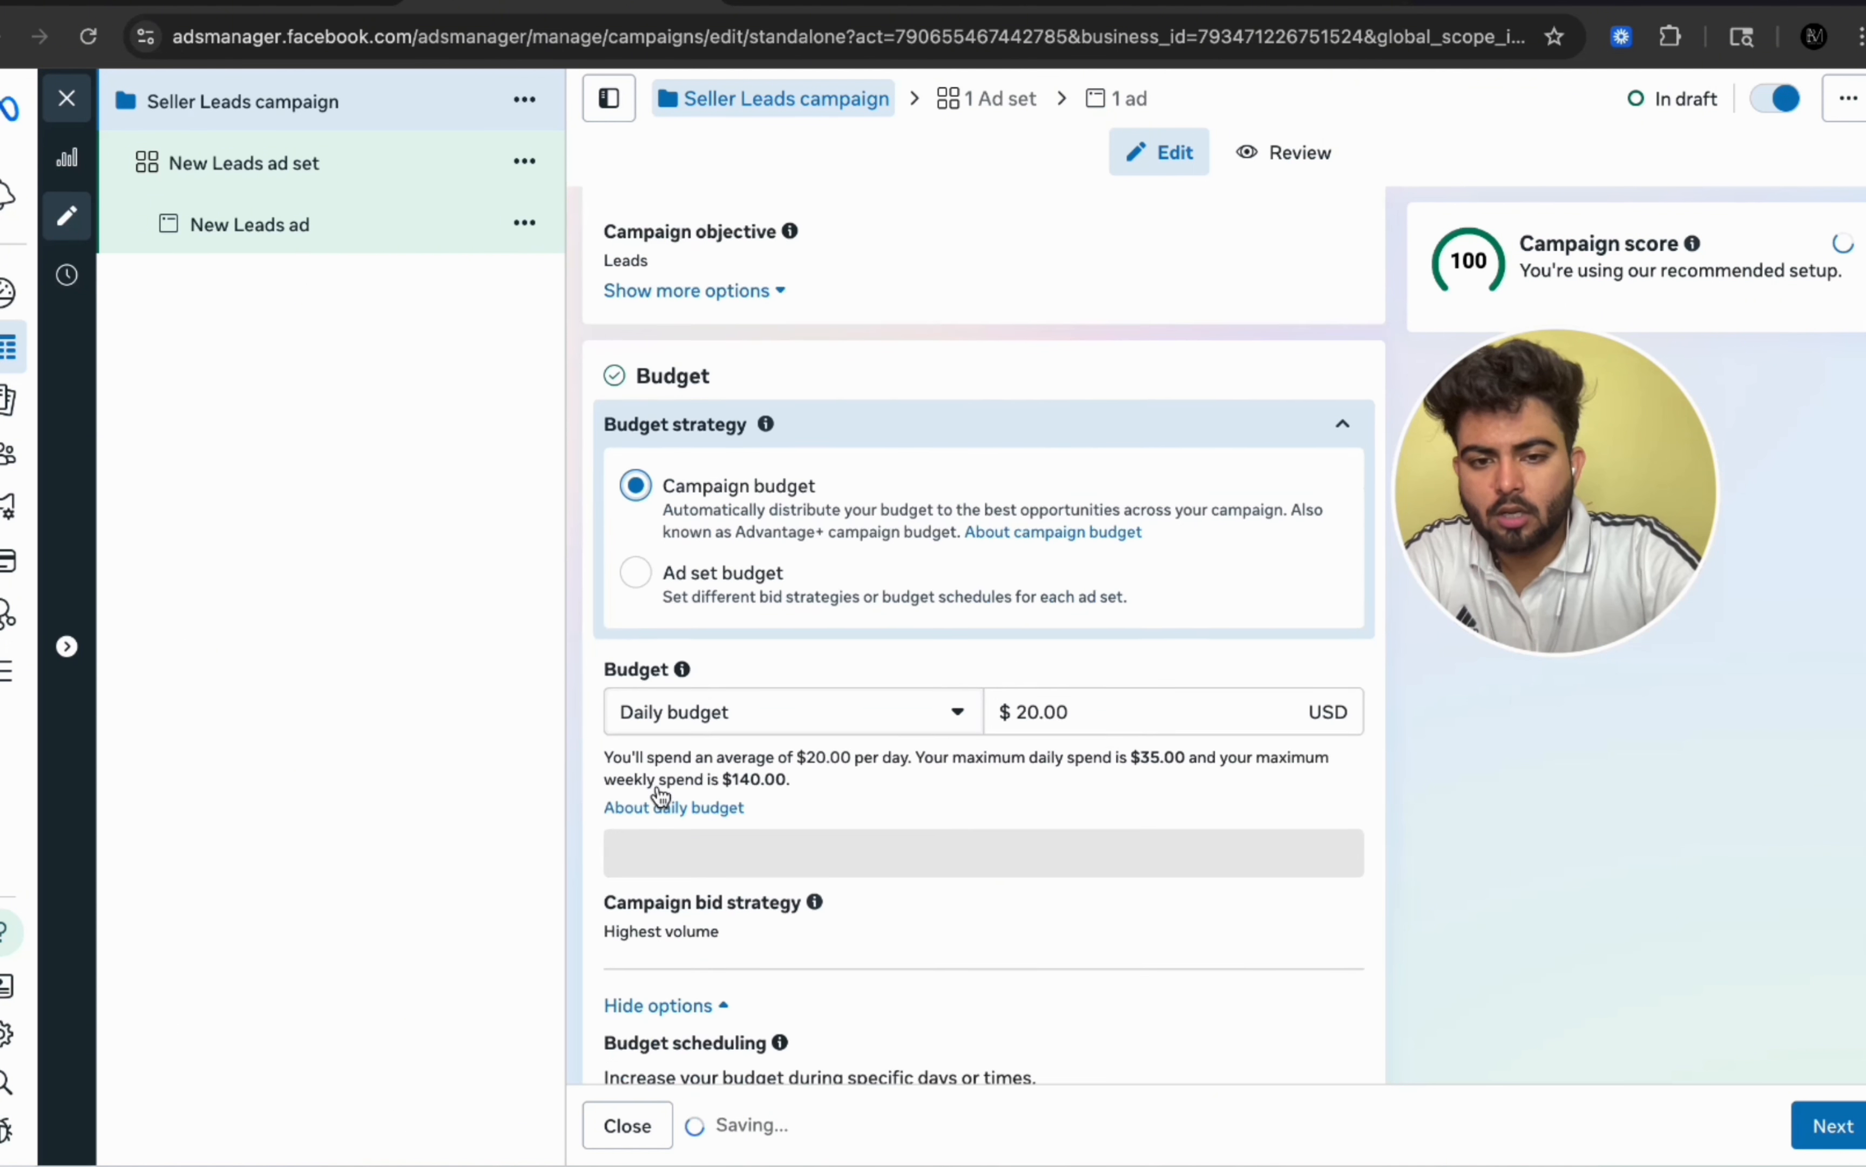
scroll(793, 611, "down", 1)
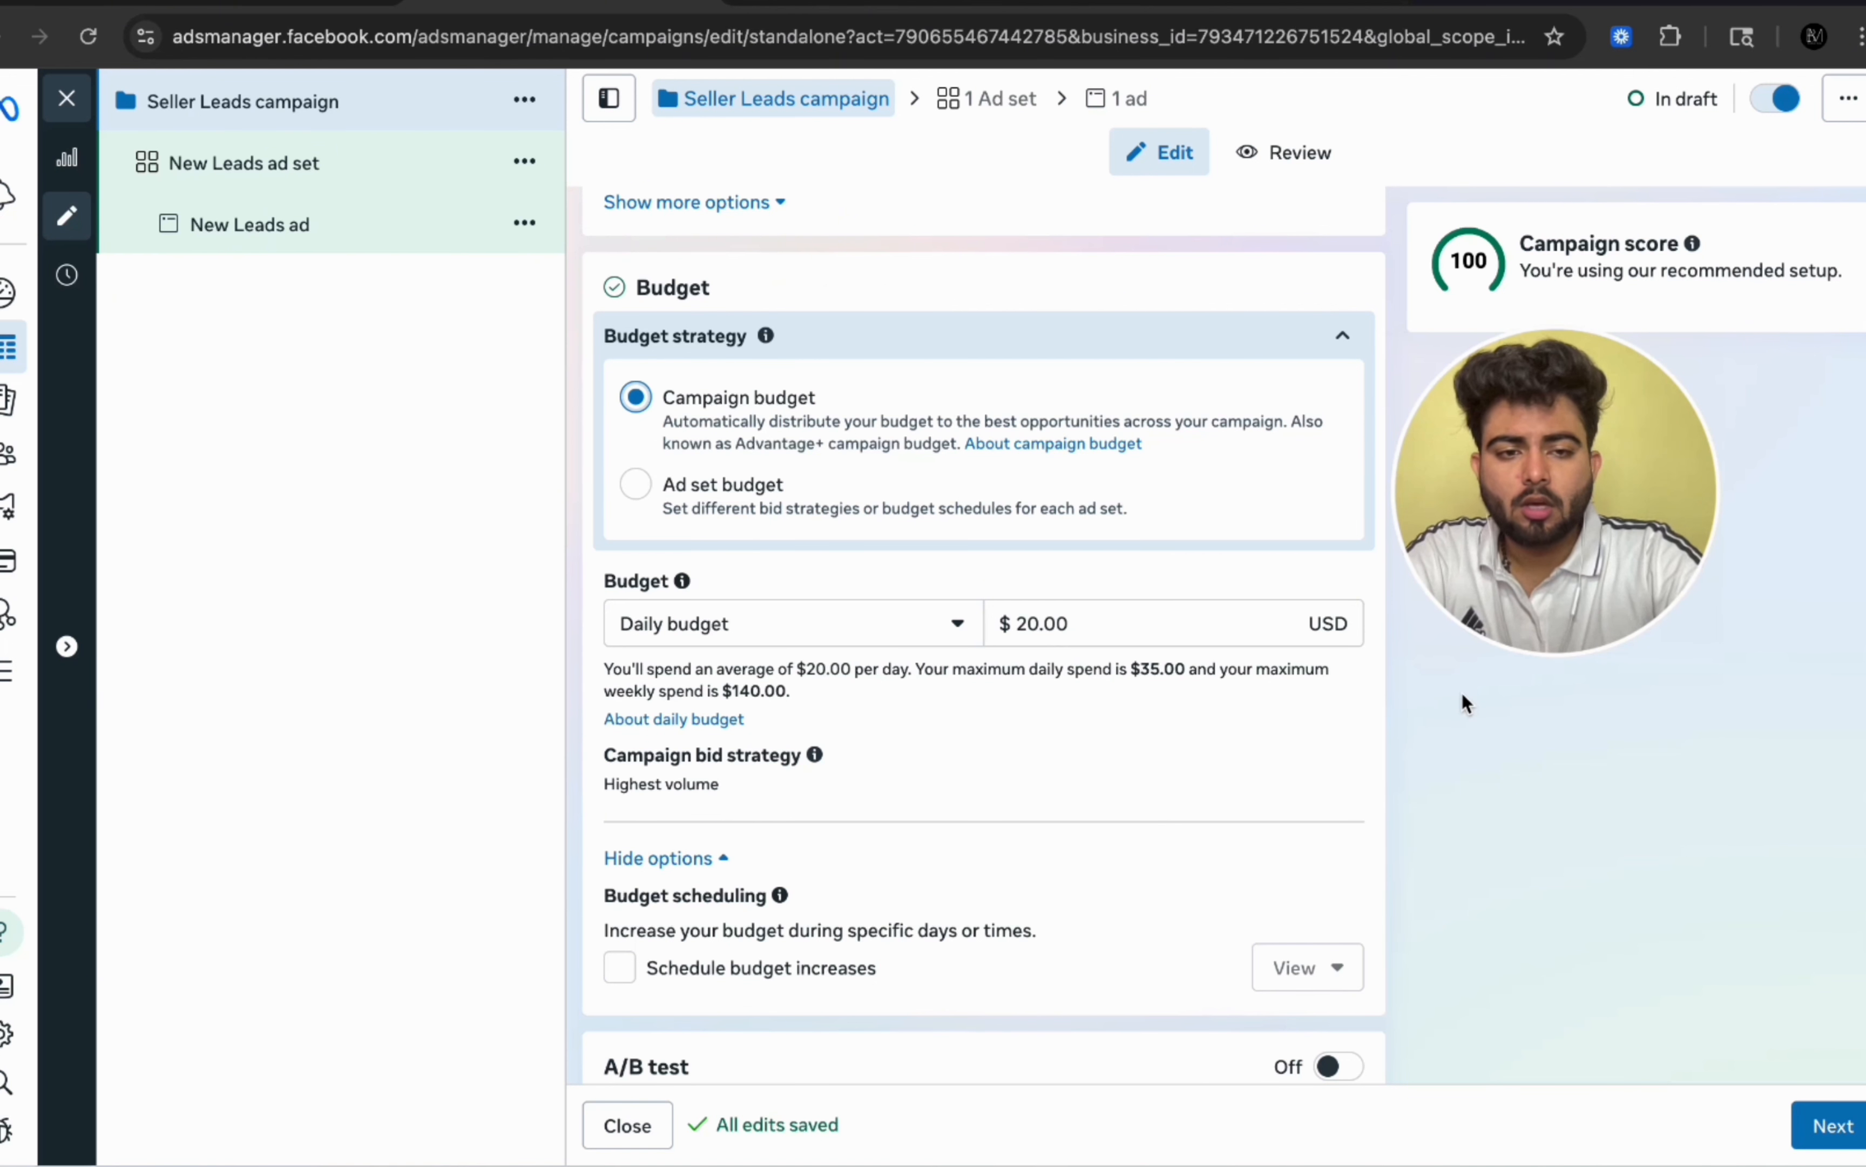
scroll(1465, 702, "down", 1)
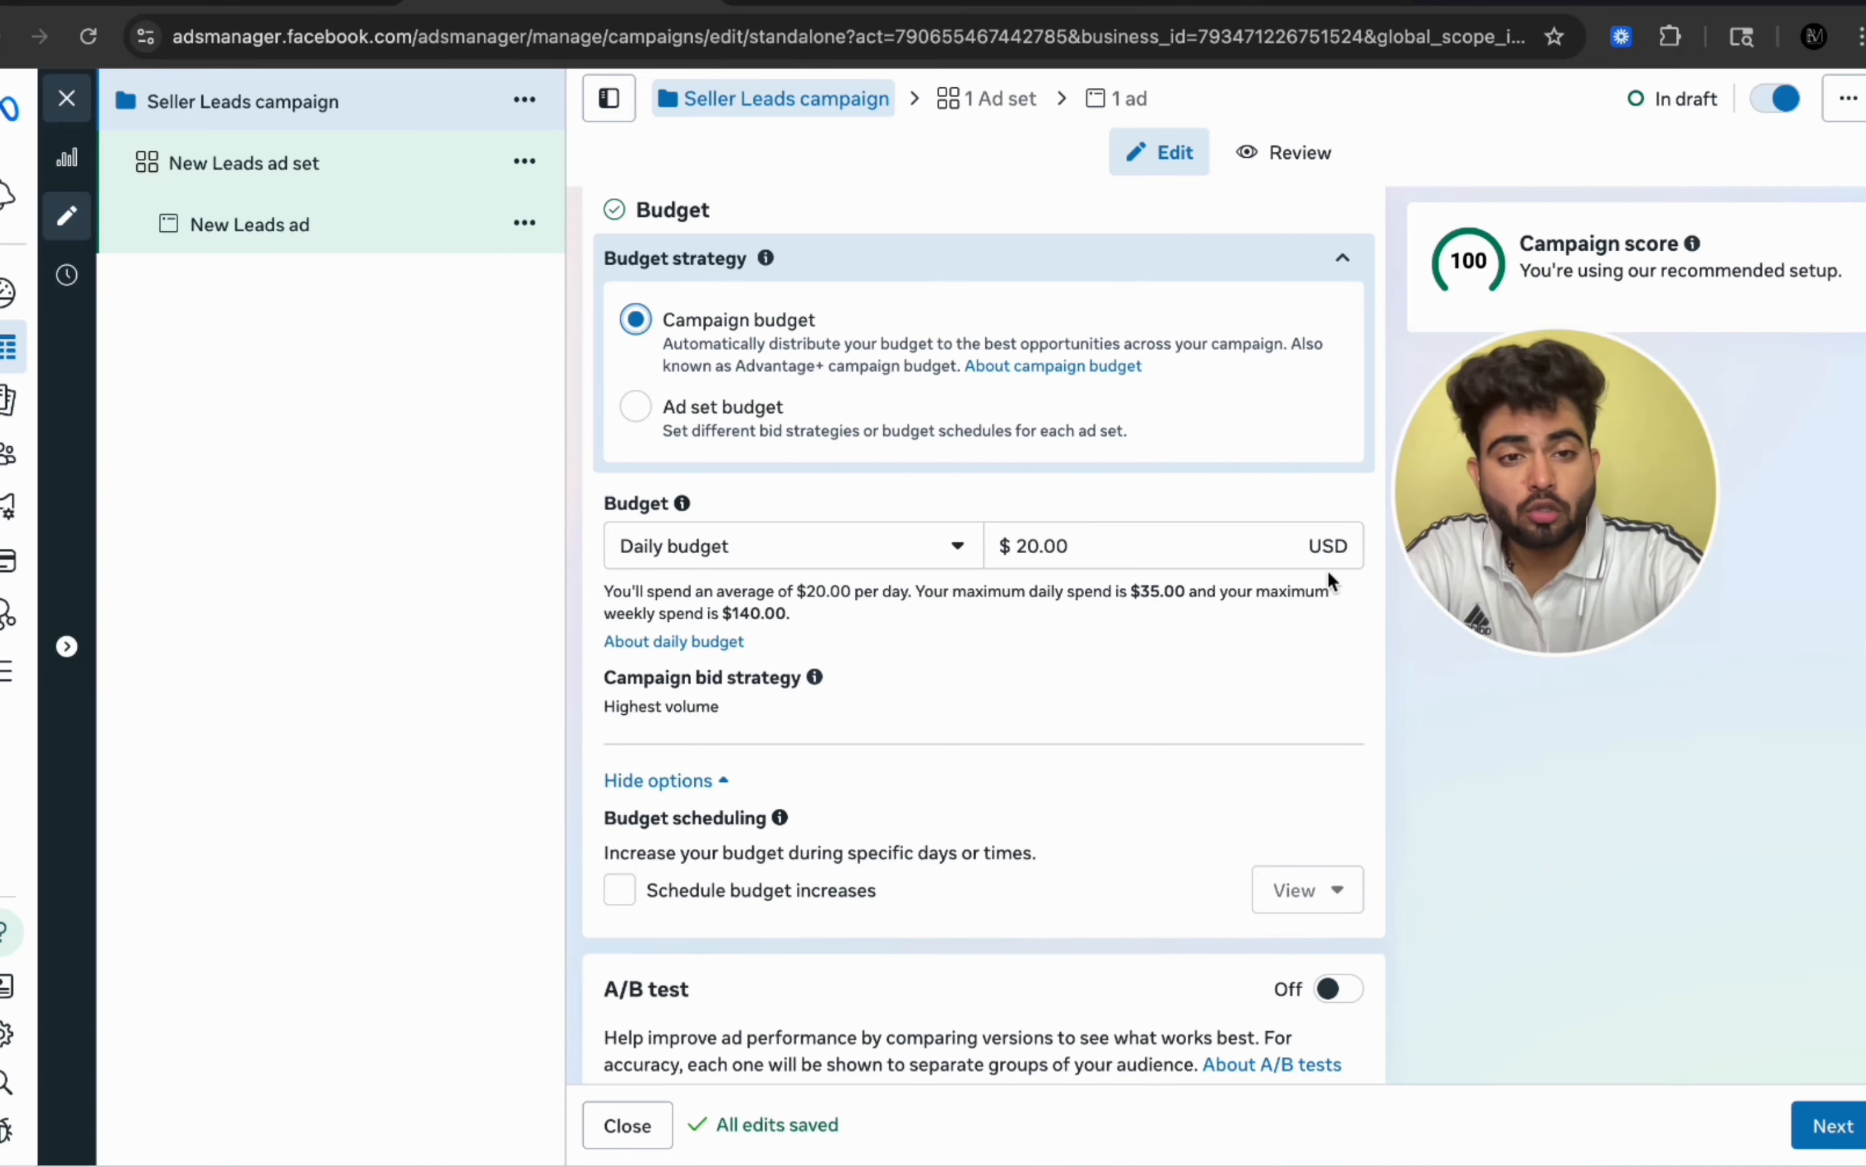
scroll(1440, 737, "down", 2)
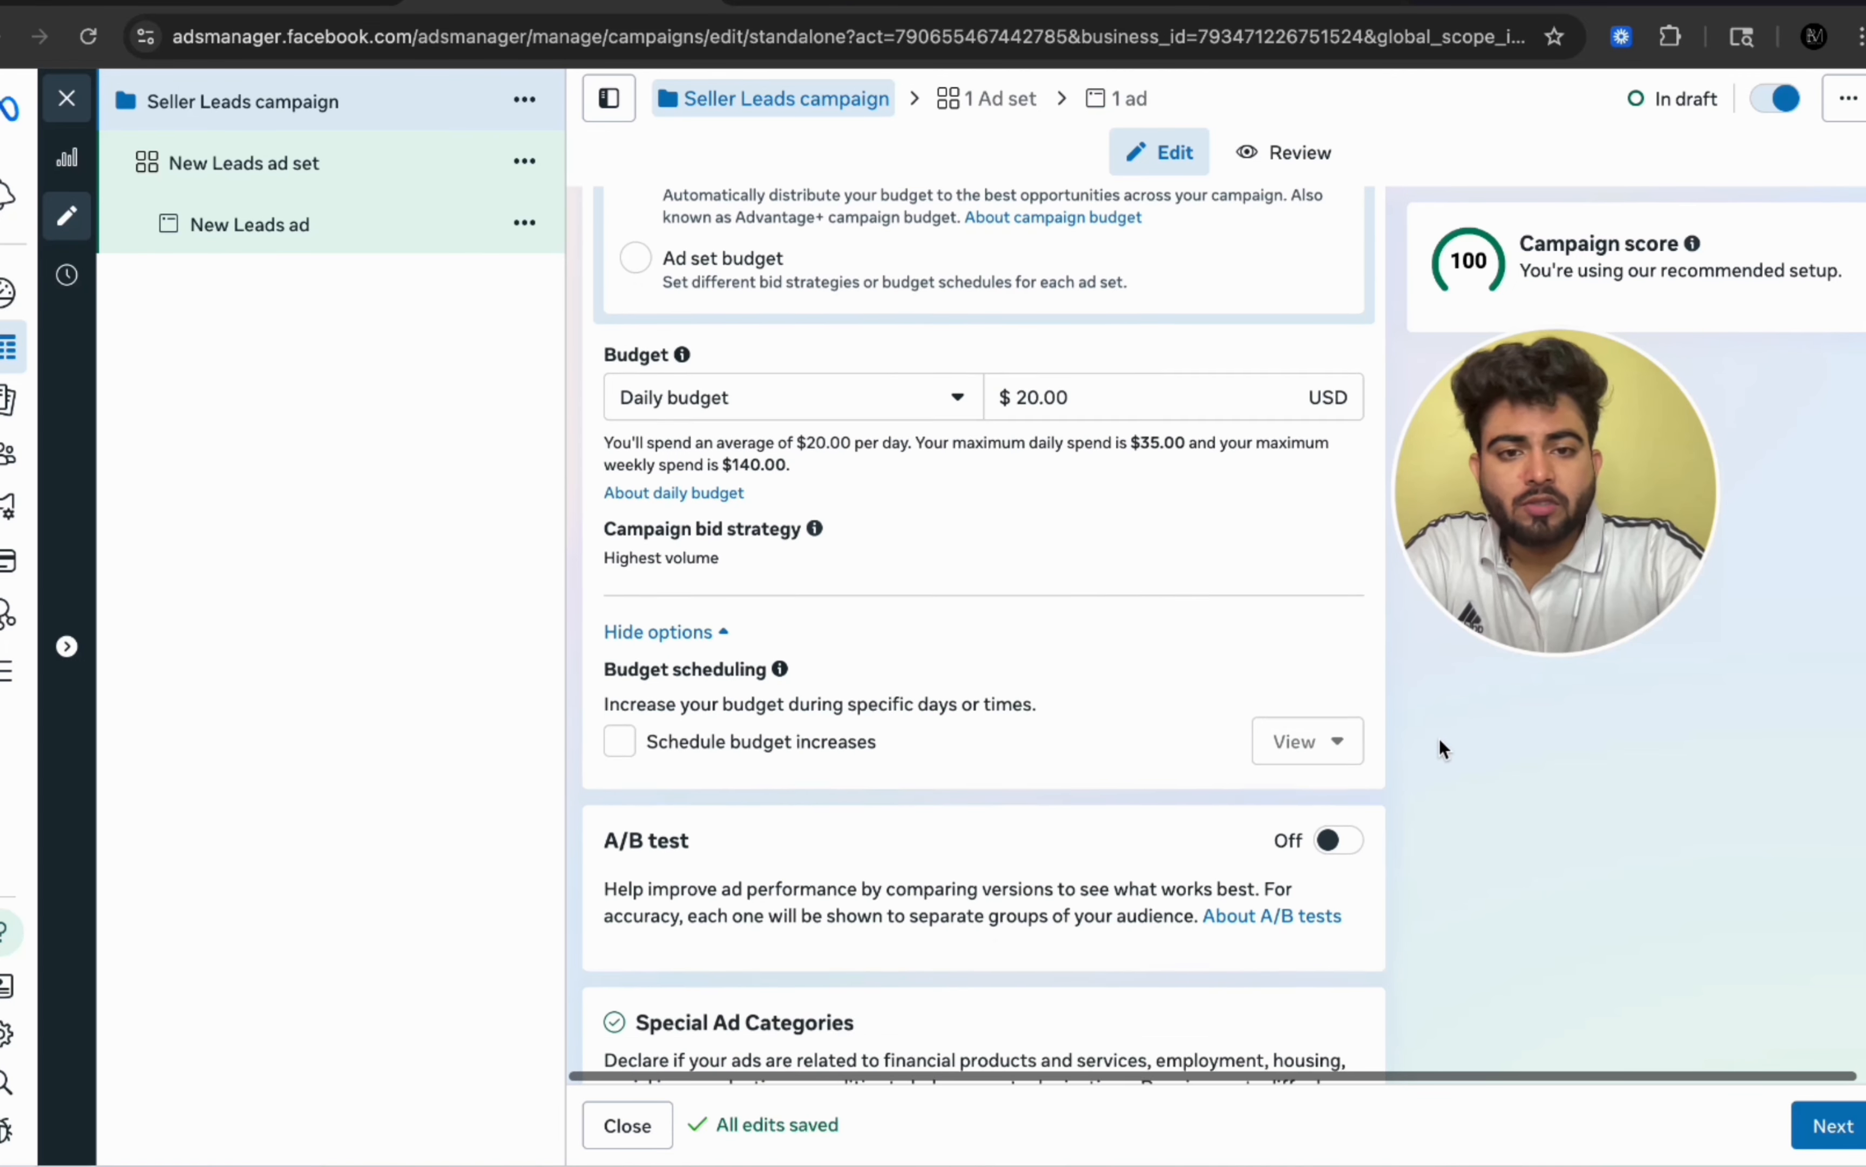
scroll(1440, 737, "up", 2)
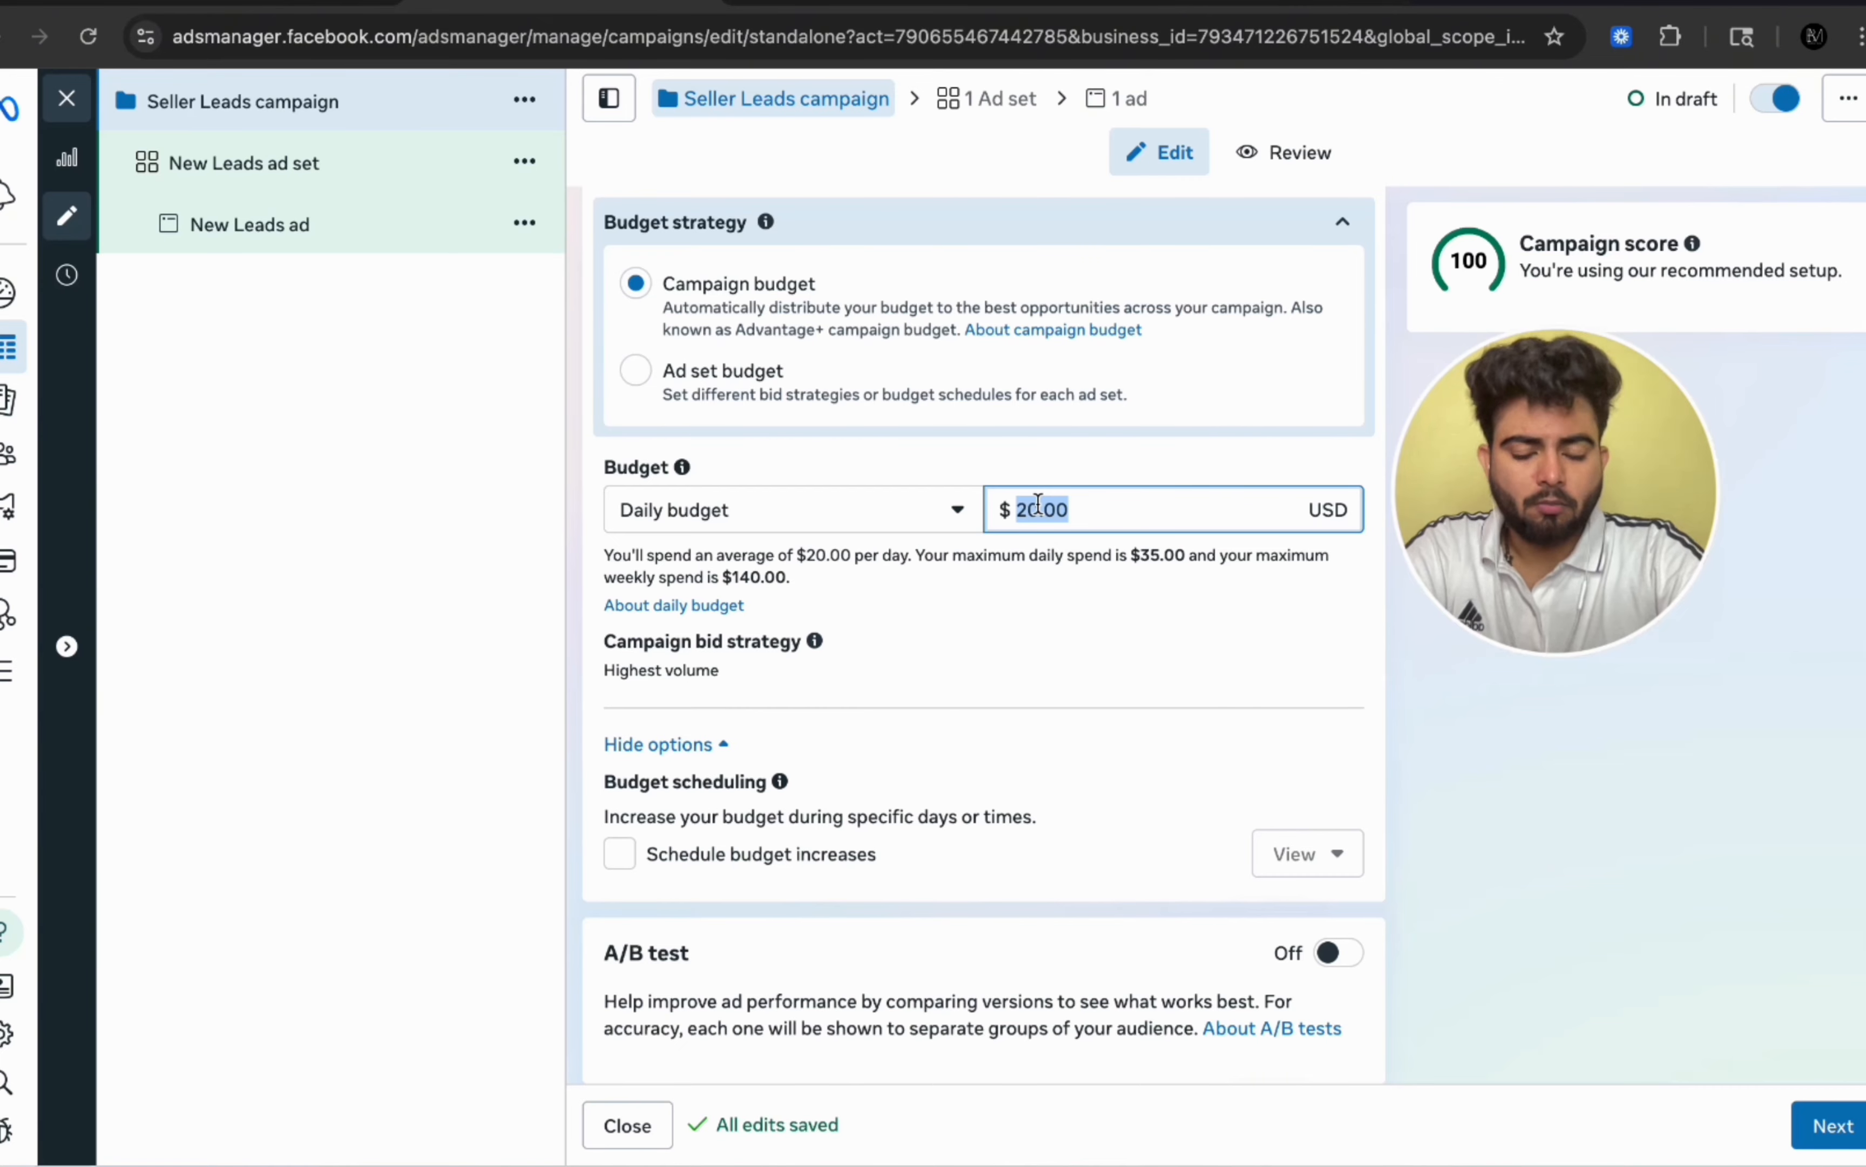
Step: Try a $25 daily budget, then set the daily budget back to $20
type("25")
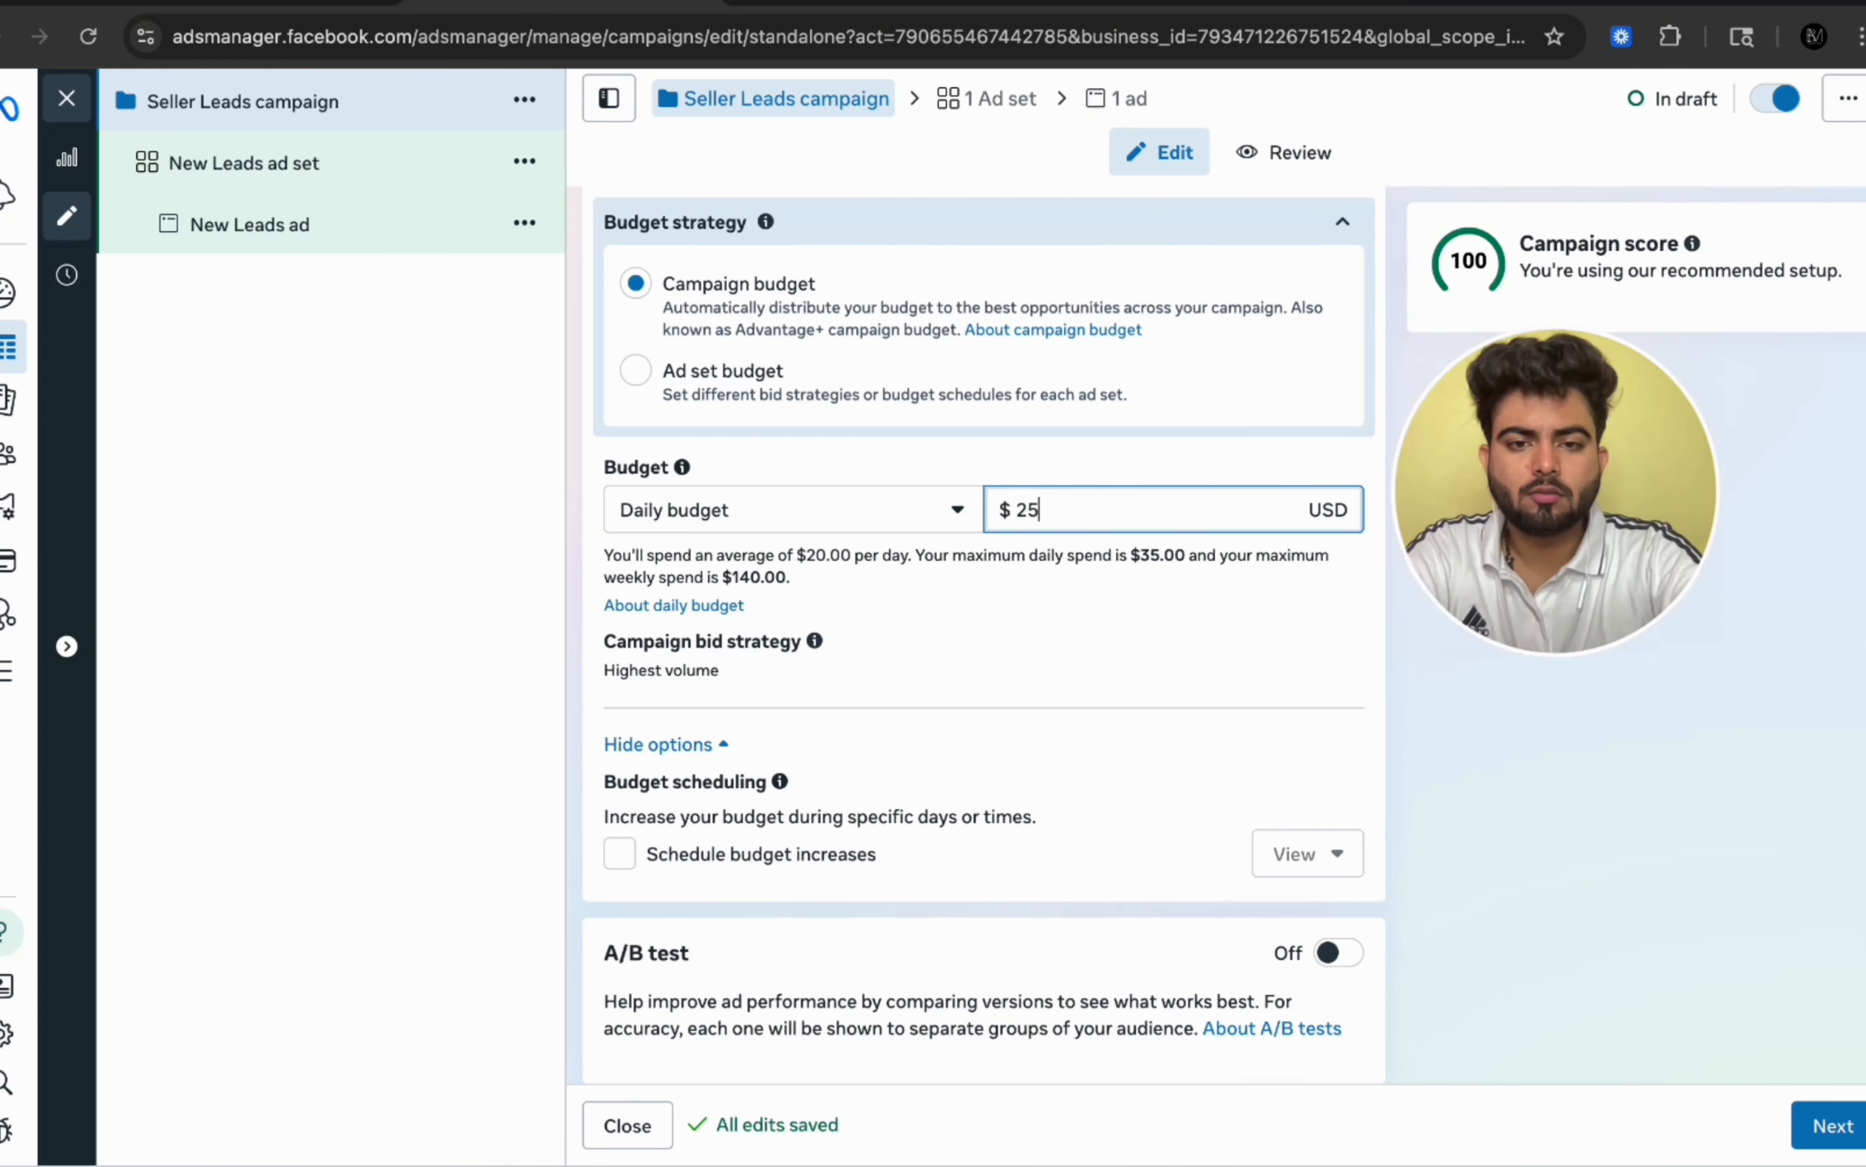
key("BackSpace")
key("BackSpace")
type("20")
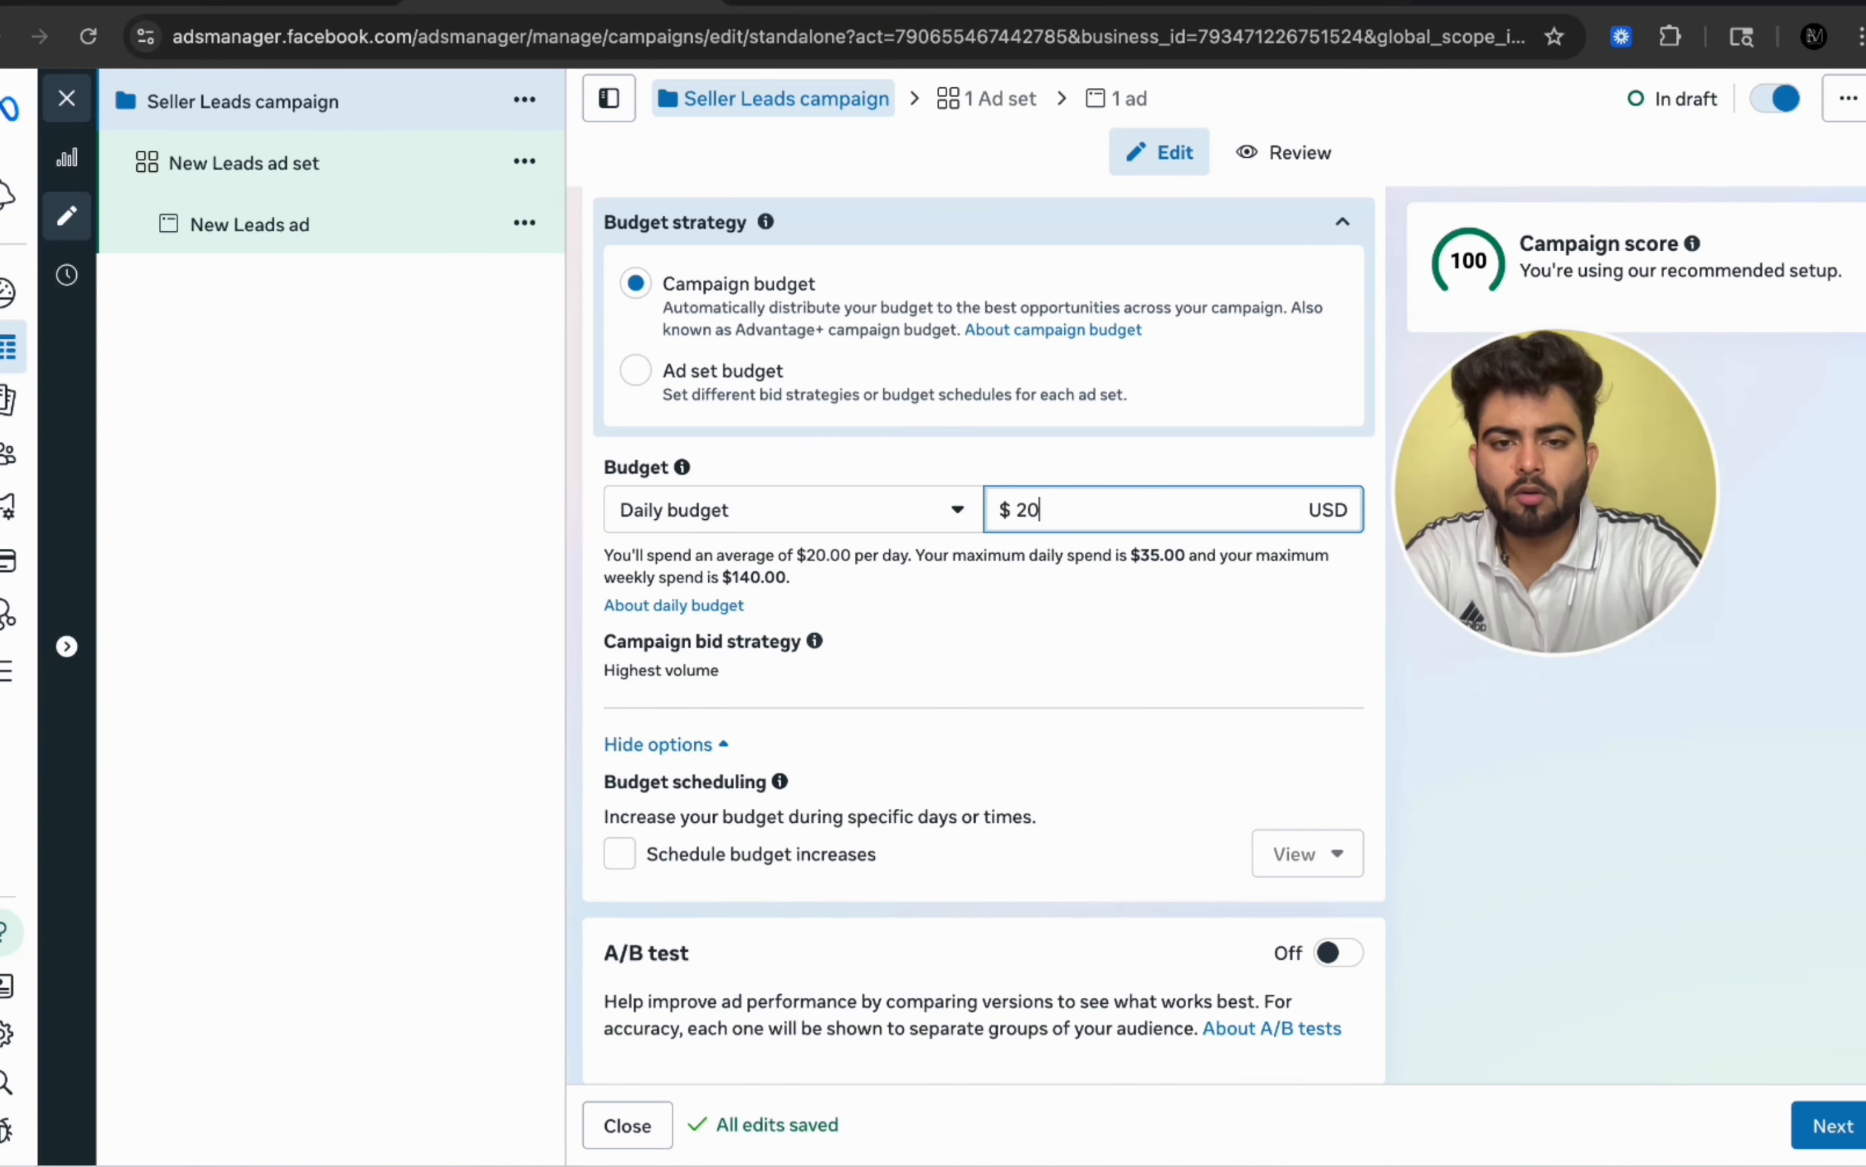
left_click(1544, 758)
Step: Declare Housing as the special ad category and continue to the ad set
scroll(1545, 757, "down", 4)
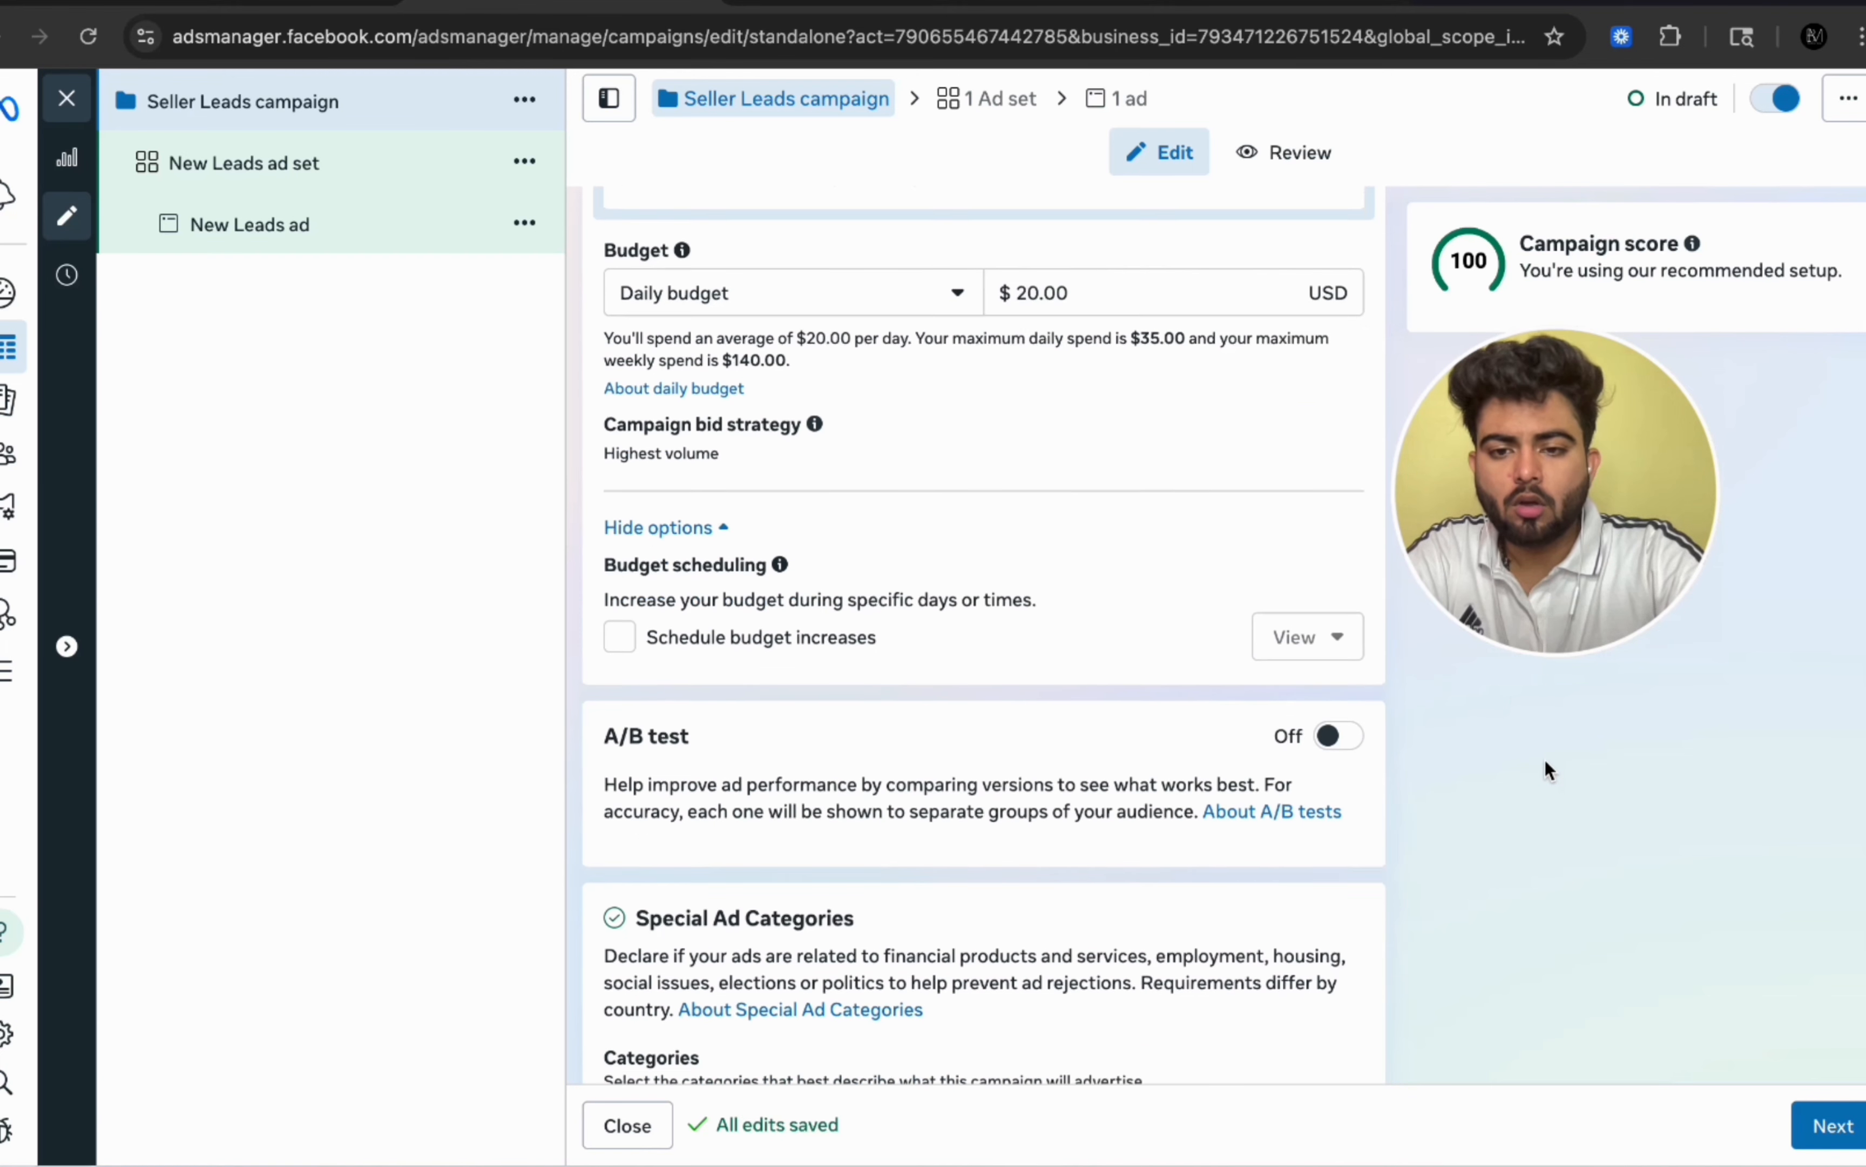
scroll(1544, 758, "down", 2)
left_click(893, 995)
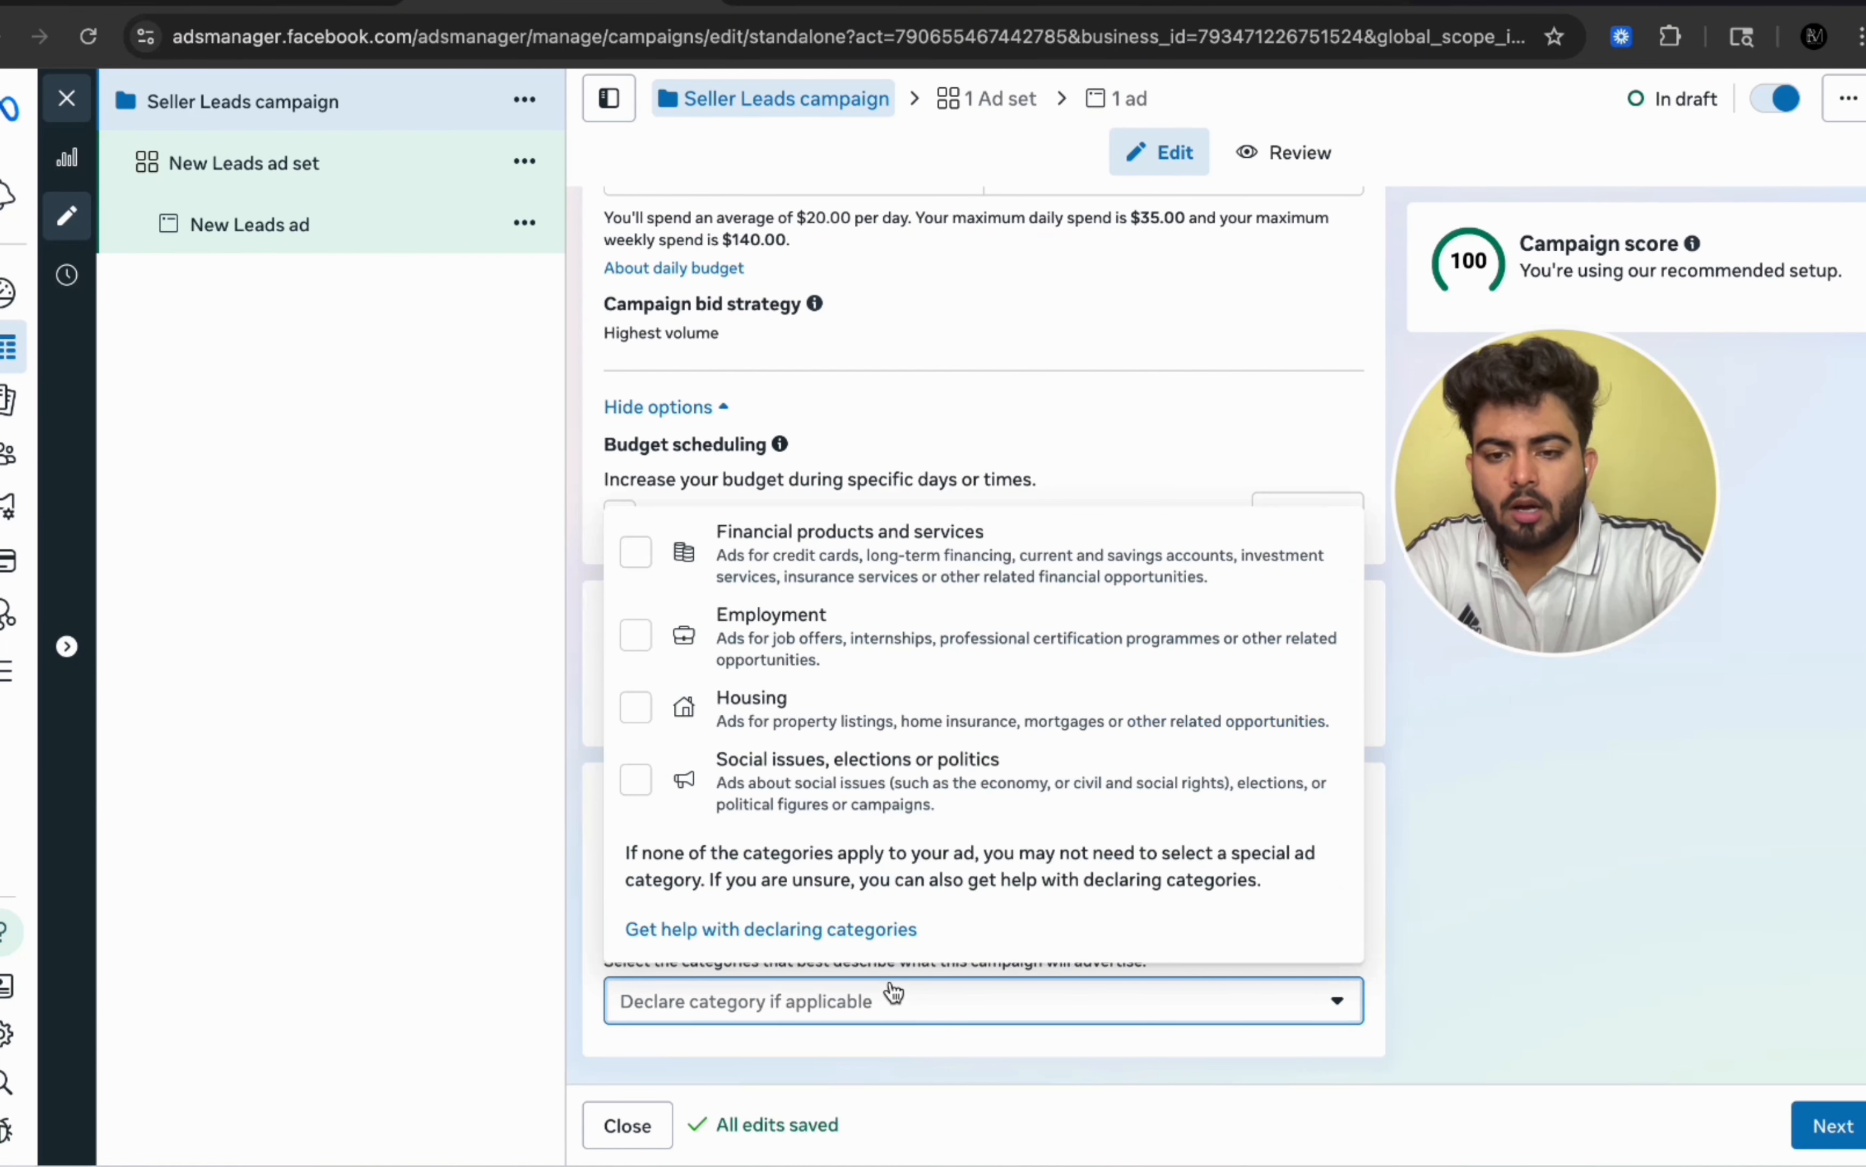
left_click(818, 725)
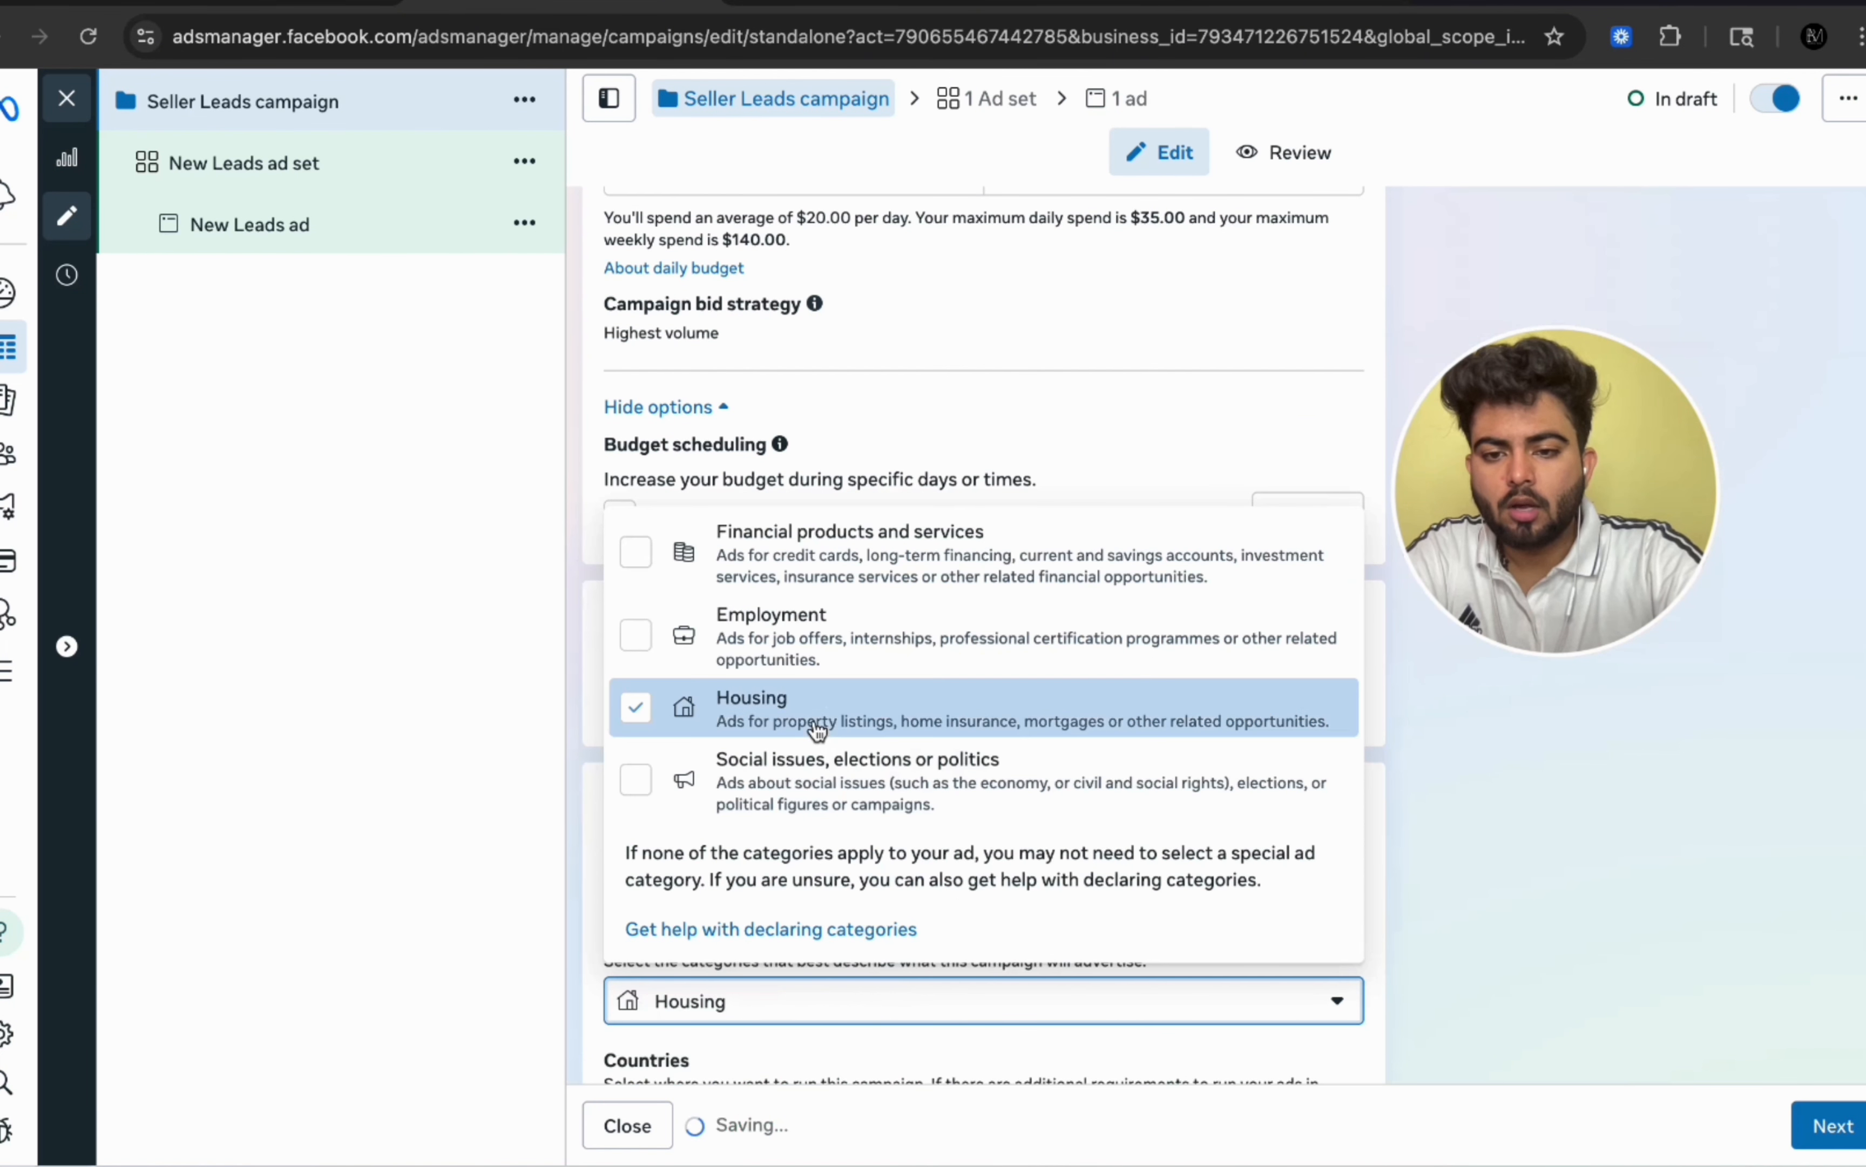
left_click(1727, 821)
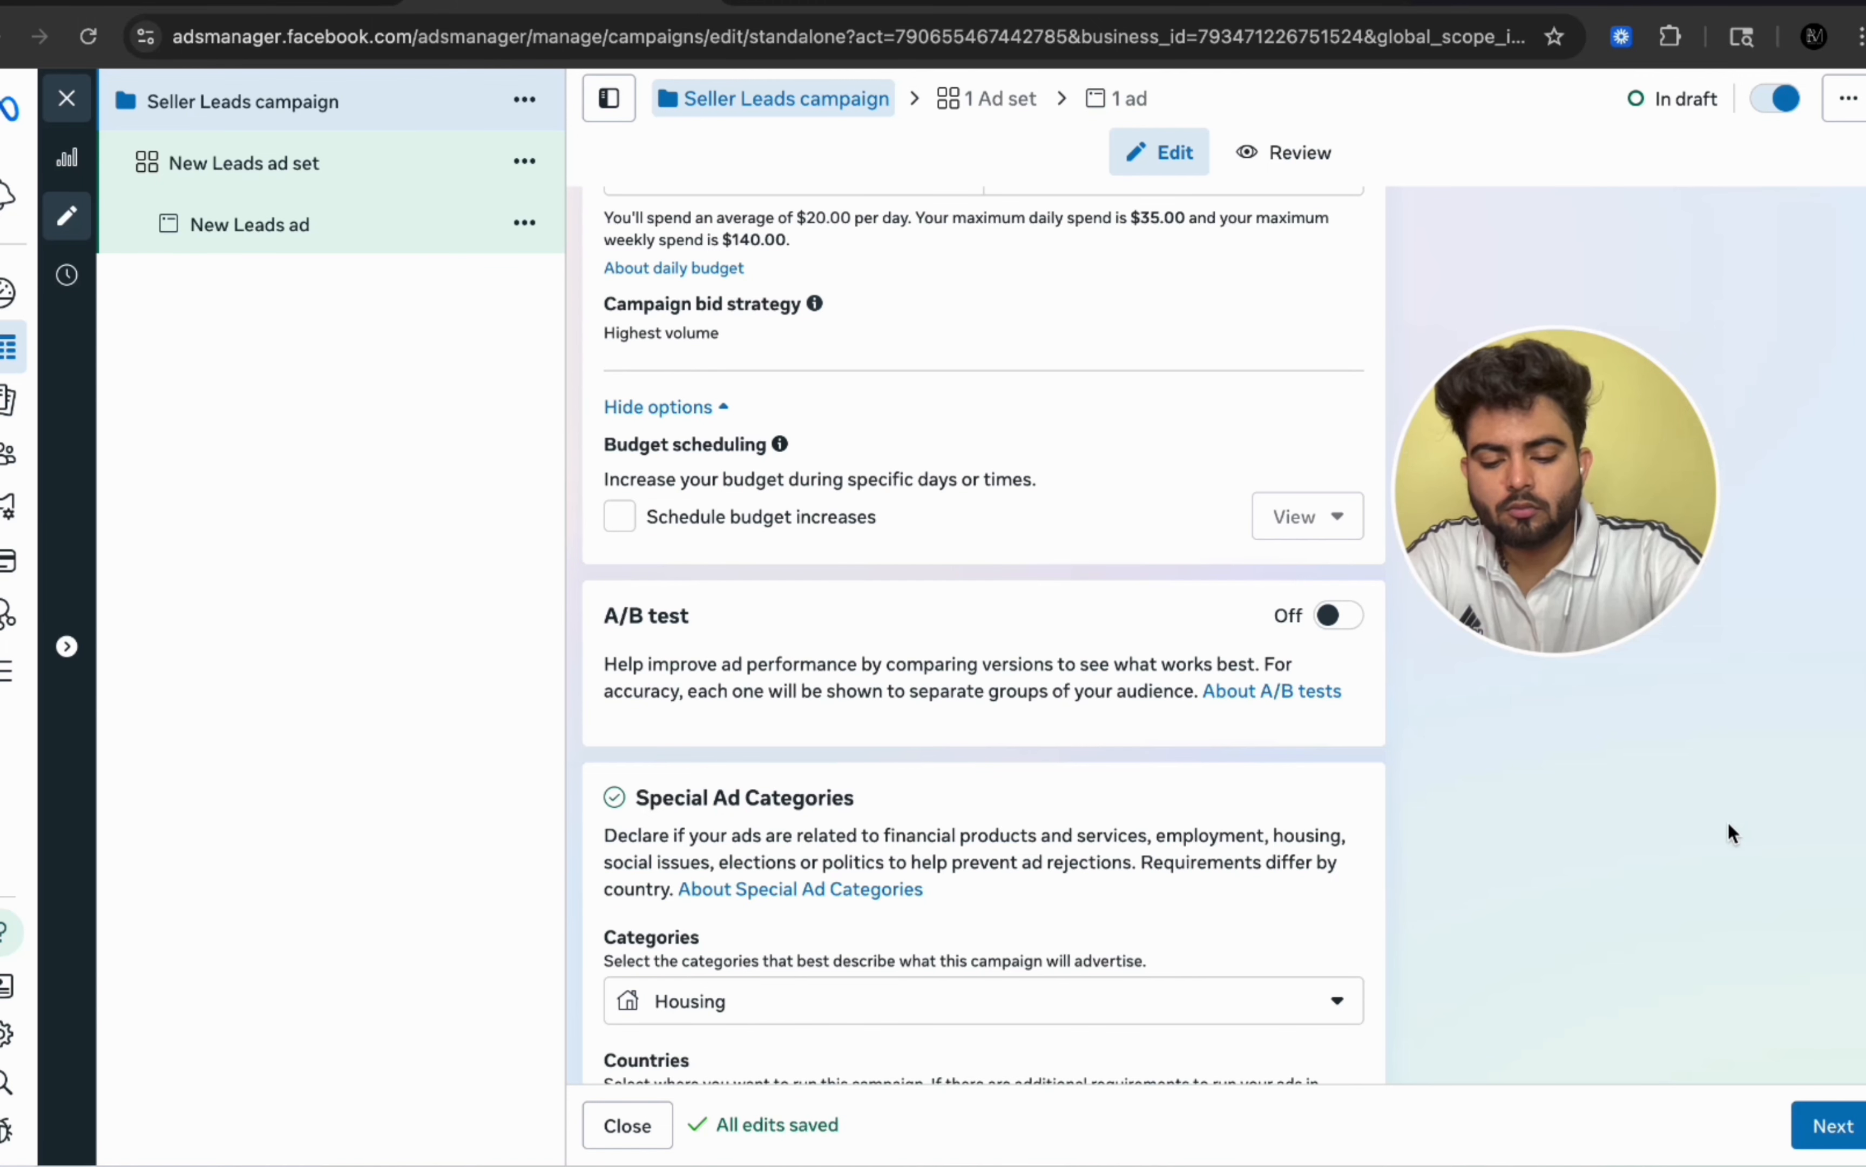
scroll(1728, 821, "down", 3)
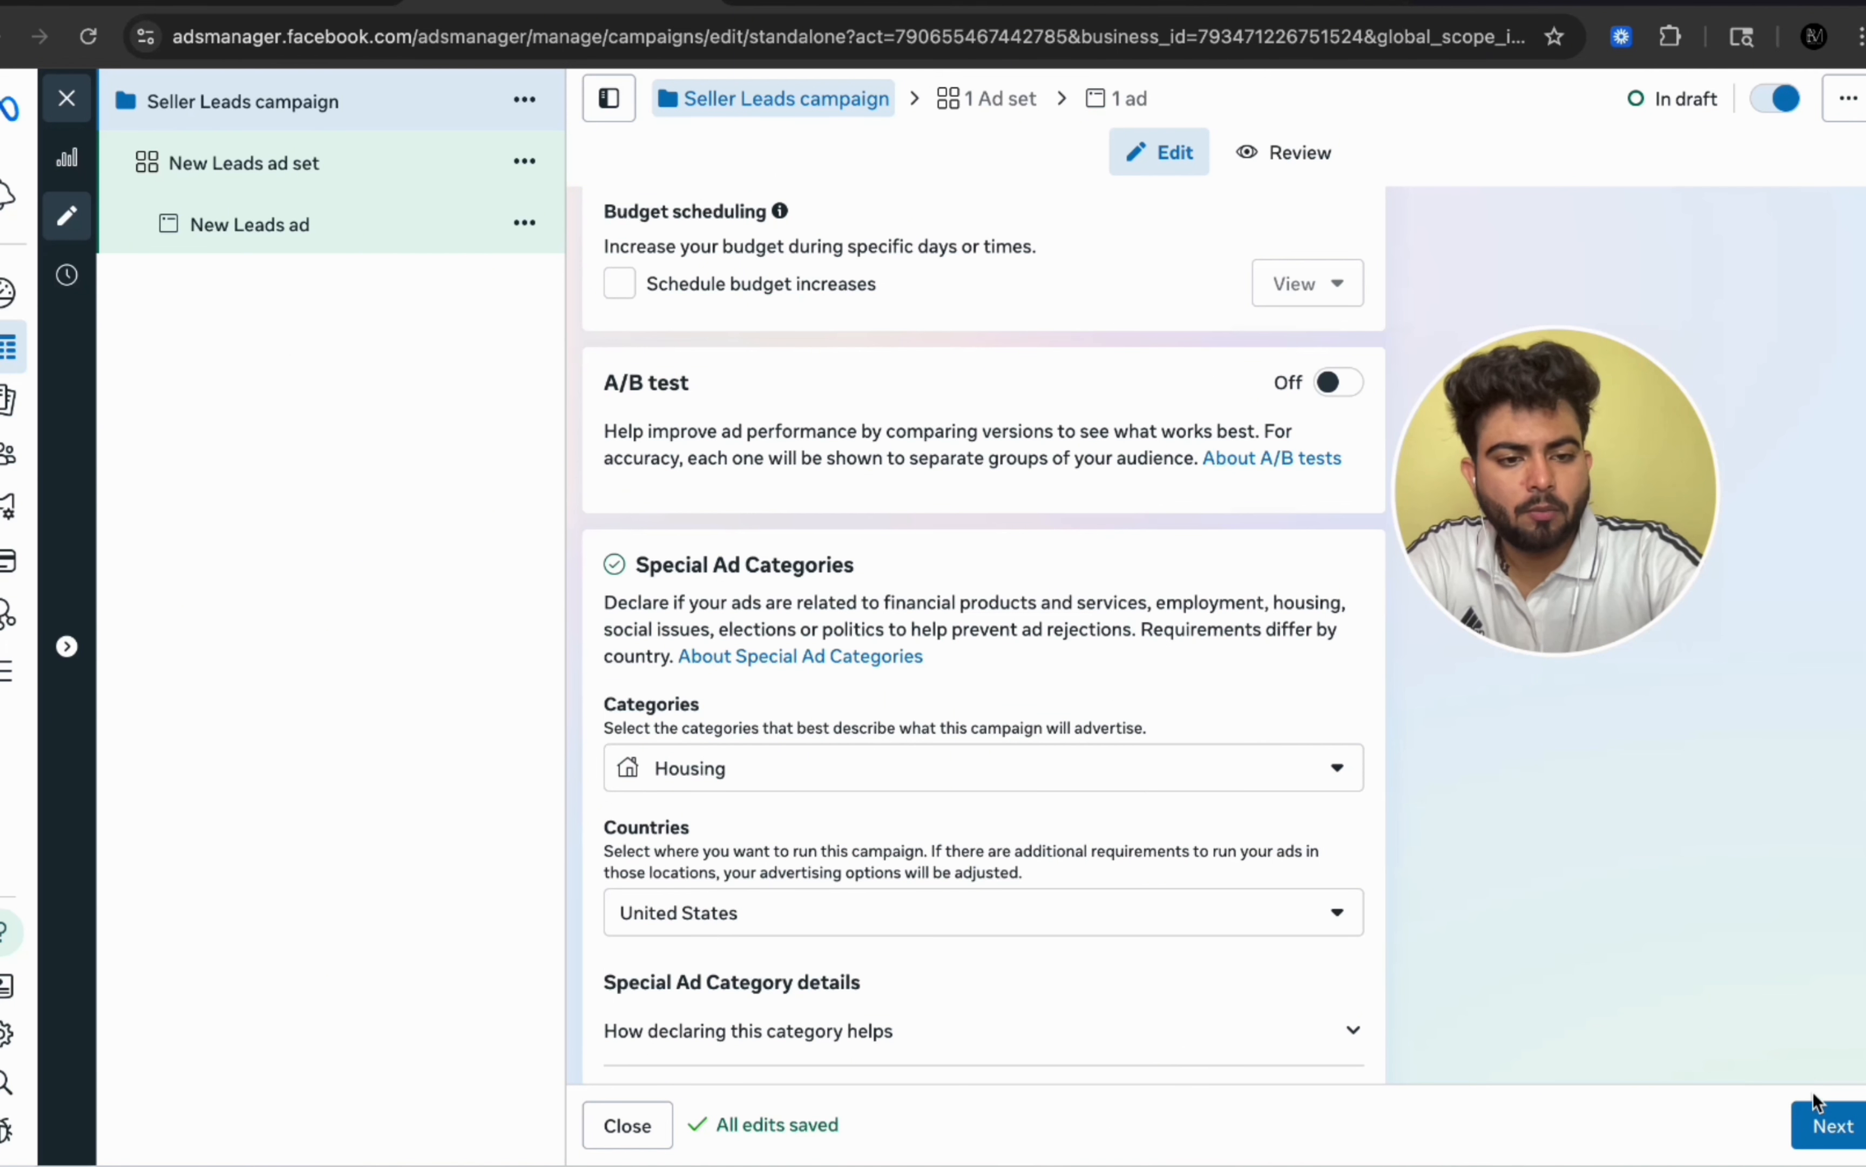
left_click(1820, 1120)
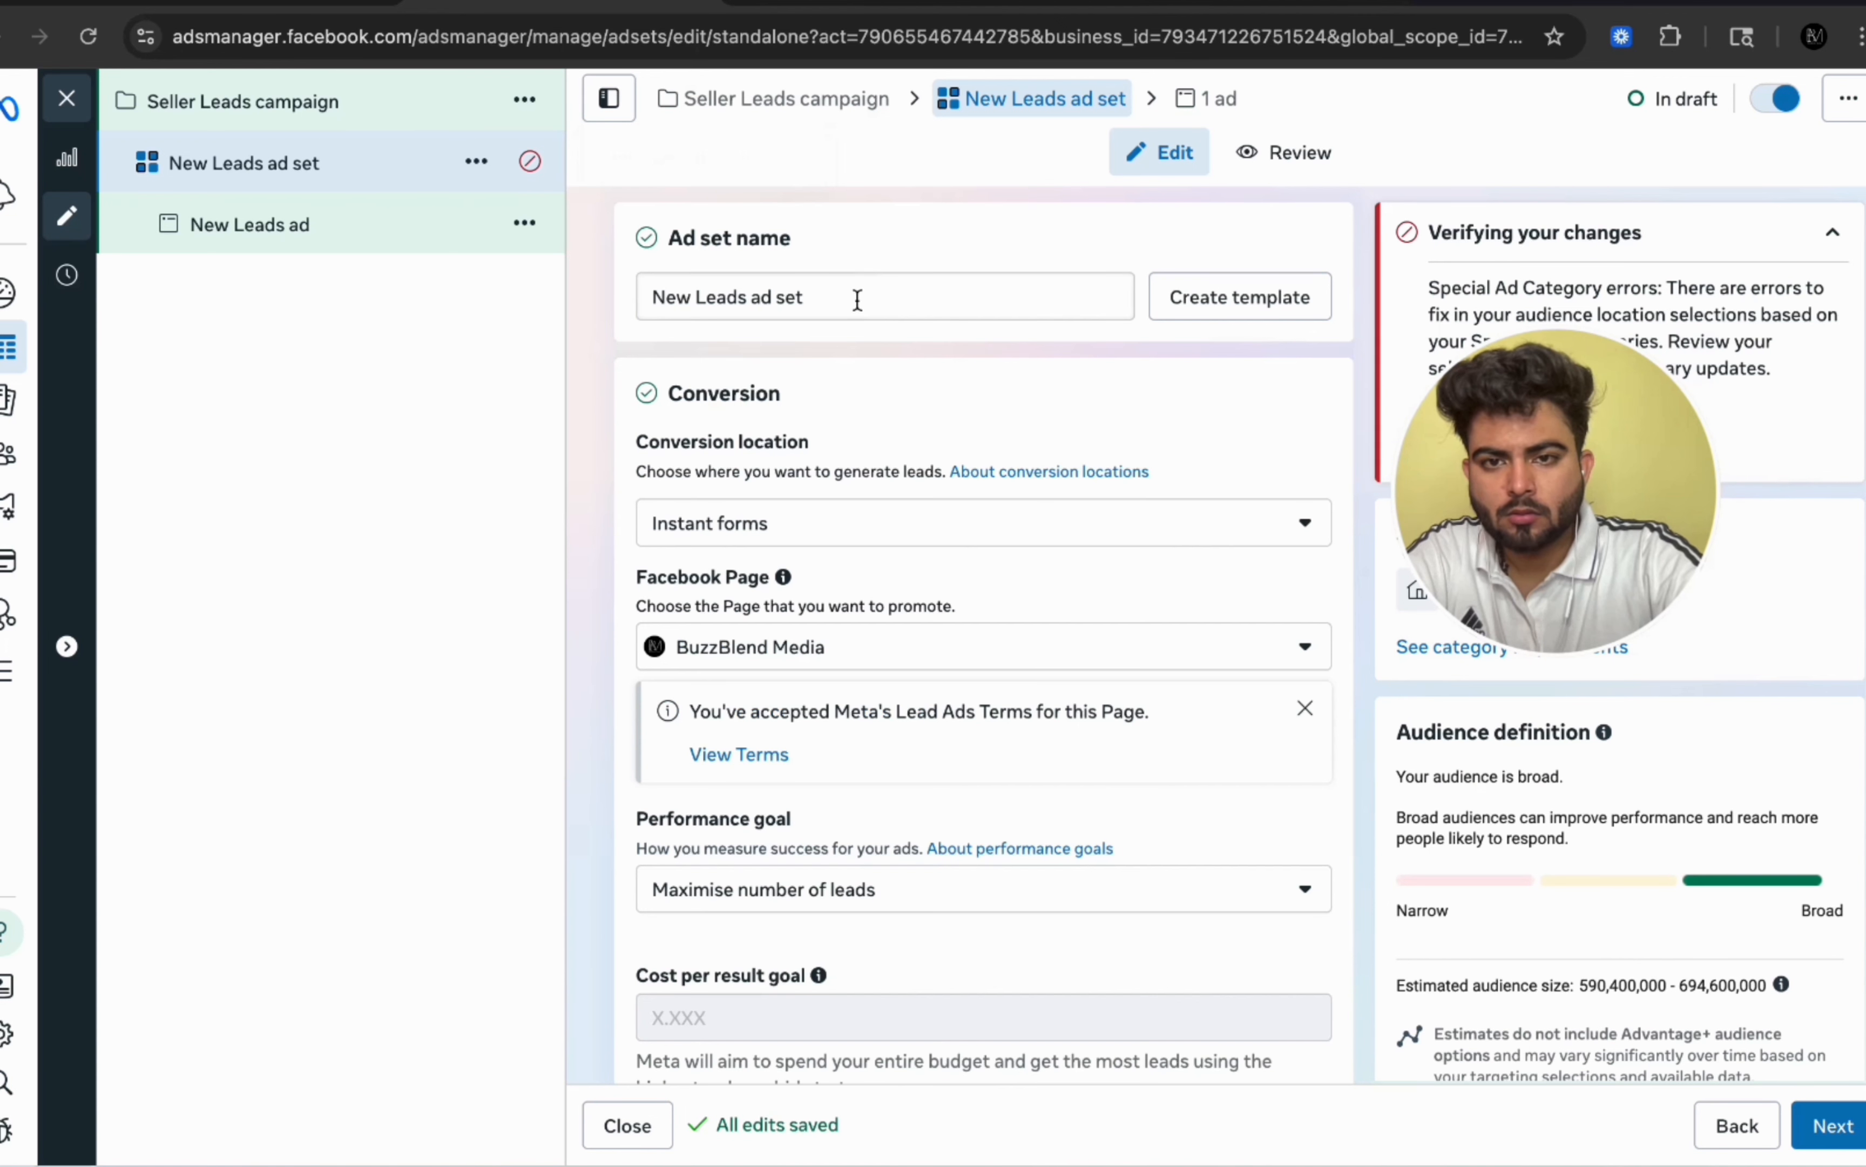
Step: Rename the ad set as Open
left_click_drag(854, 300, 579, 304)
type("Open")
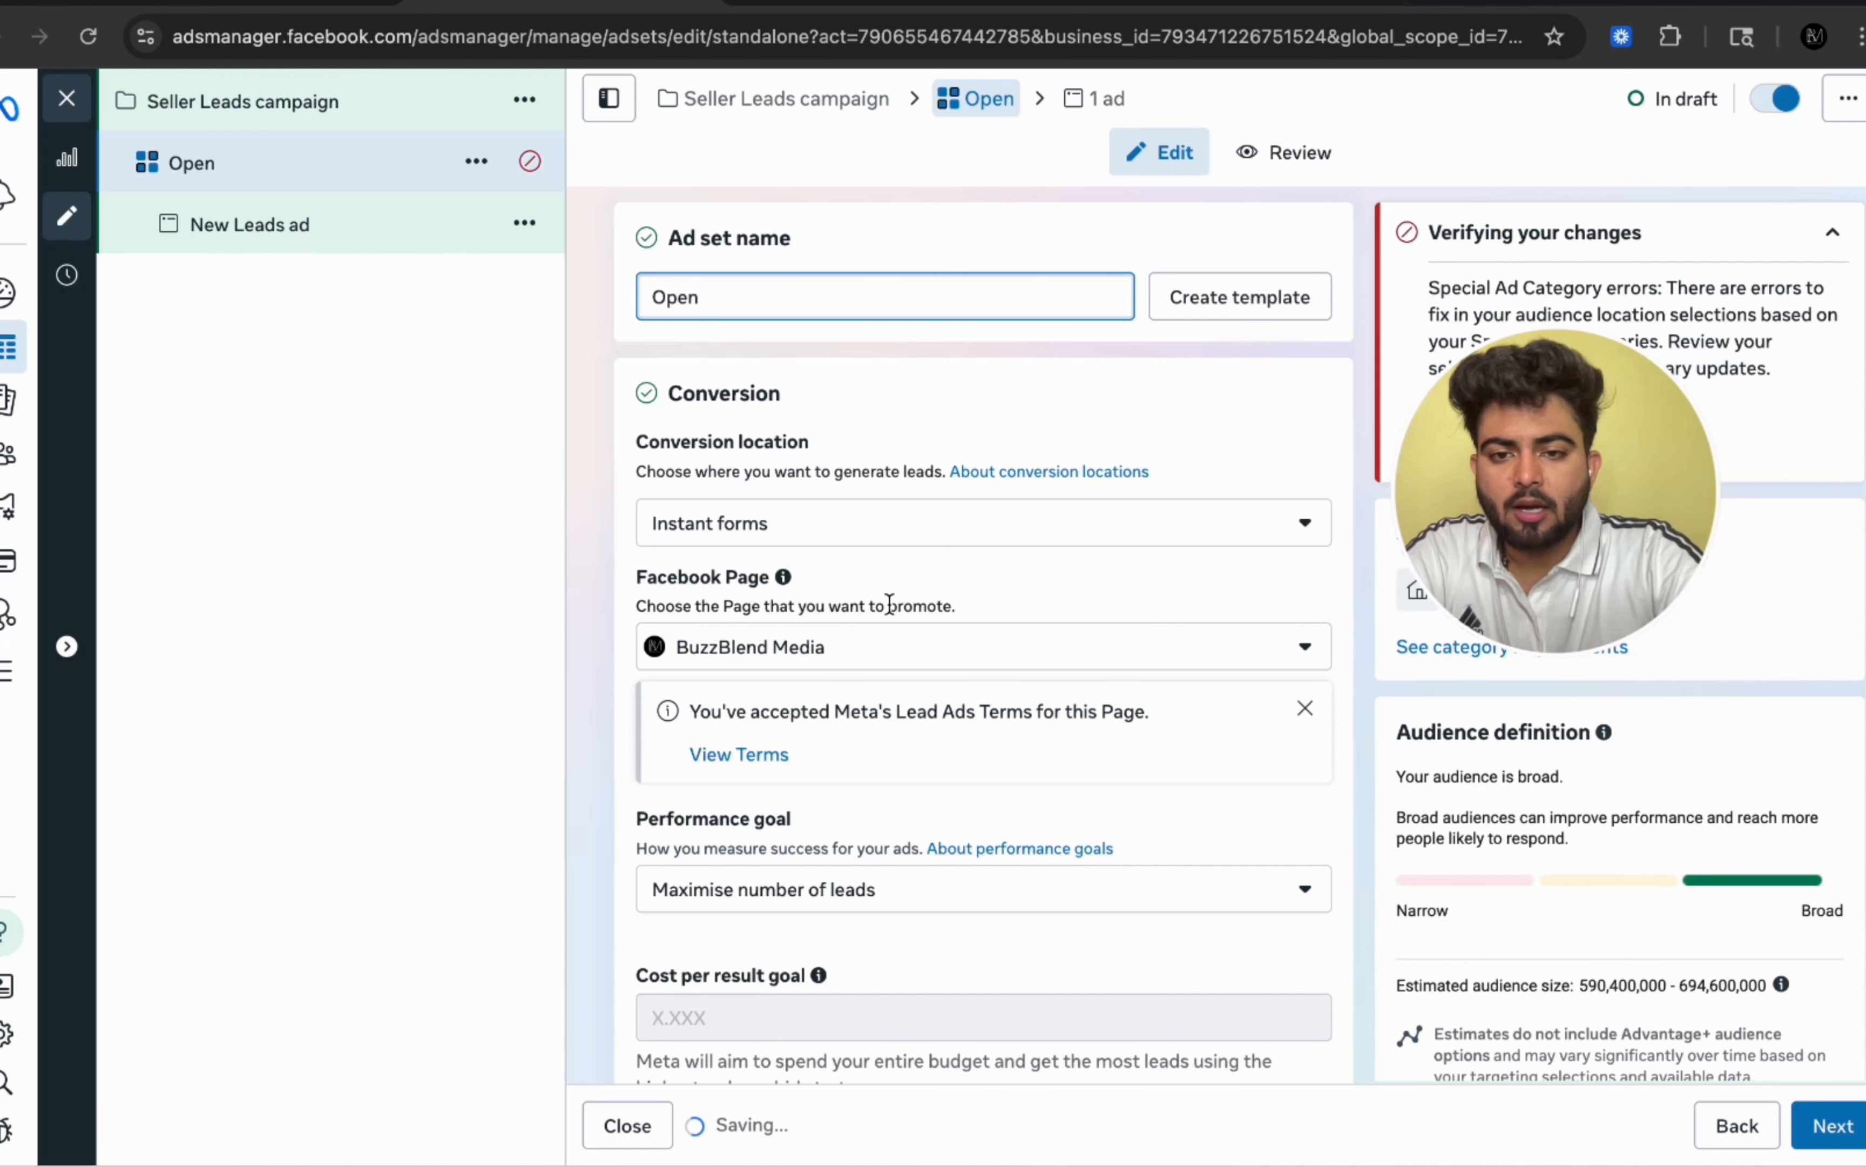
scroll(853, 668, "down", 1)
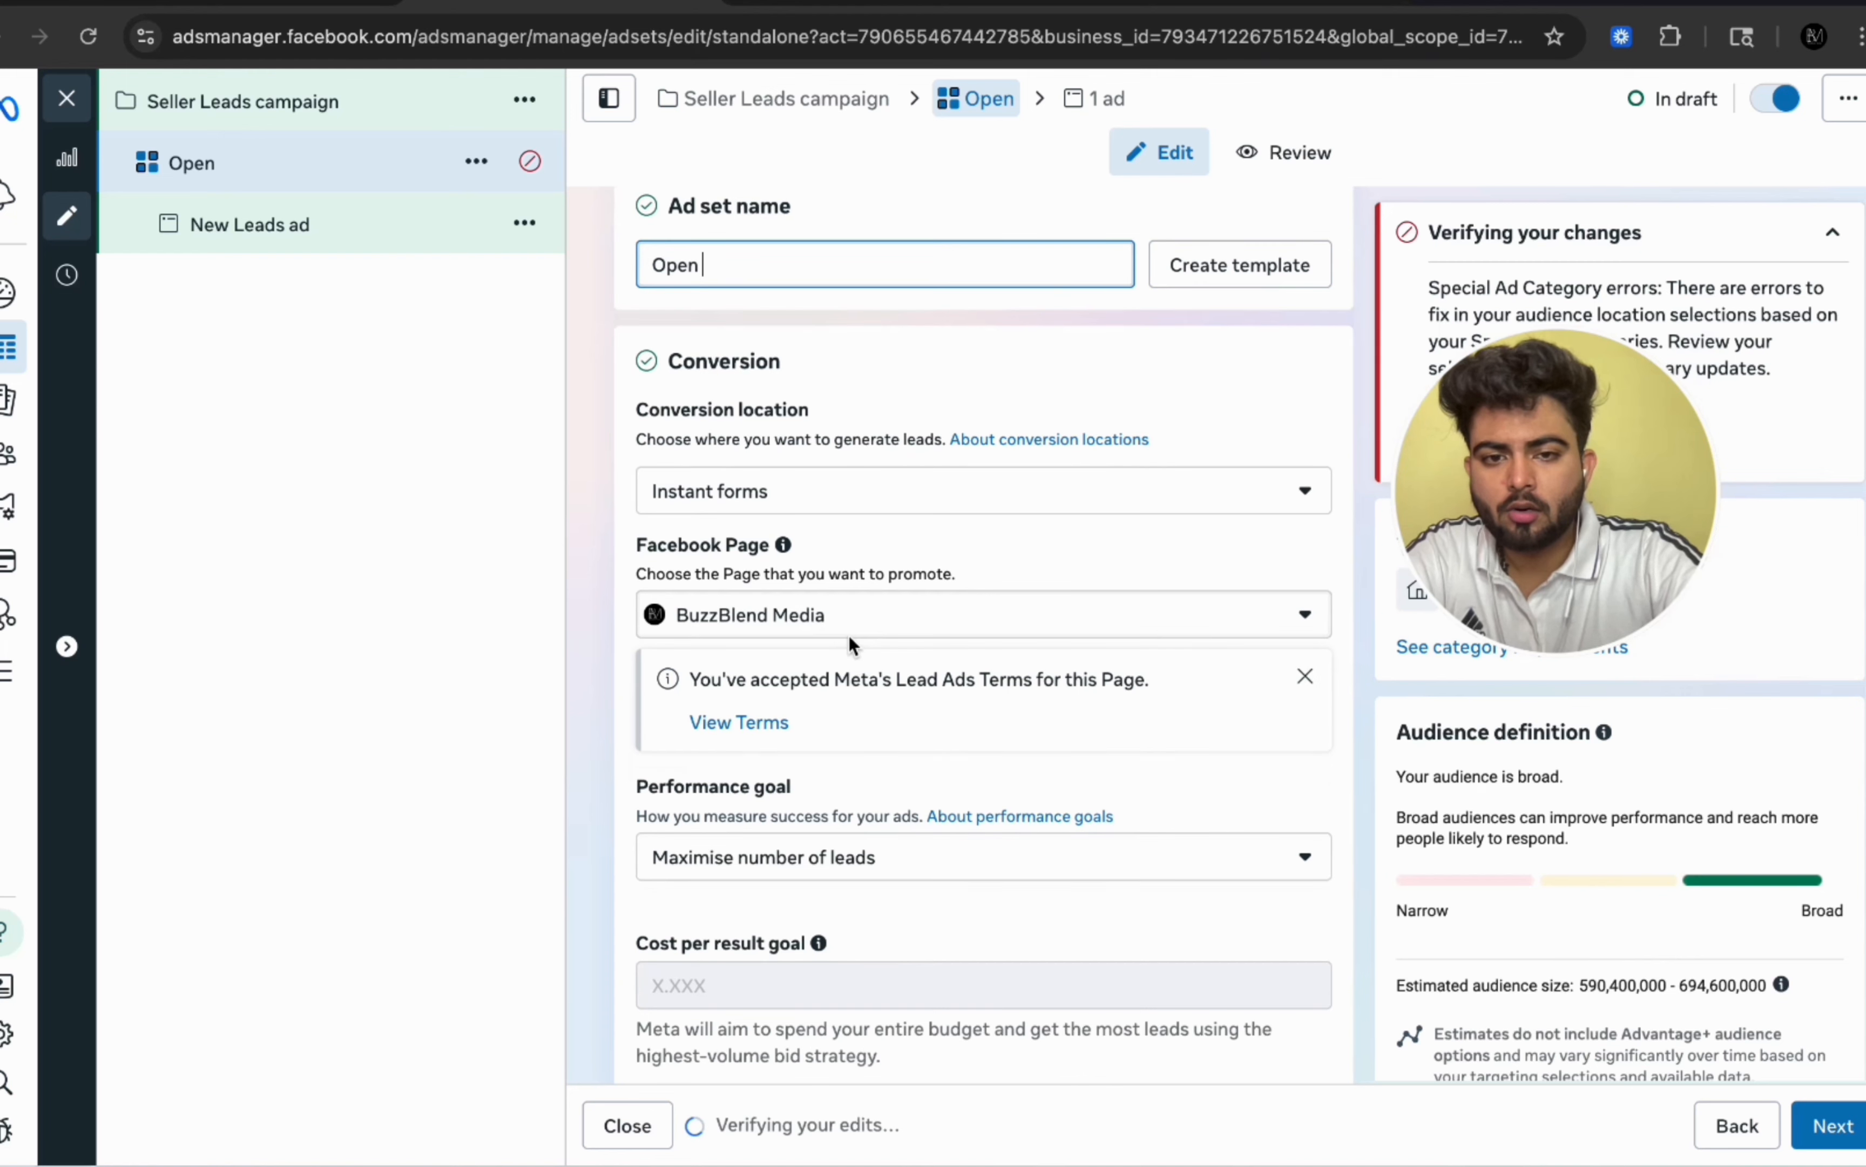
Step: Choose Instant forms as the ad set's conversion location
left_click(933, 491)
left_click(716, 930)
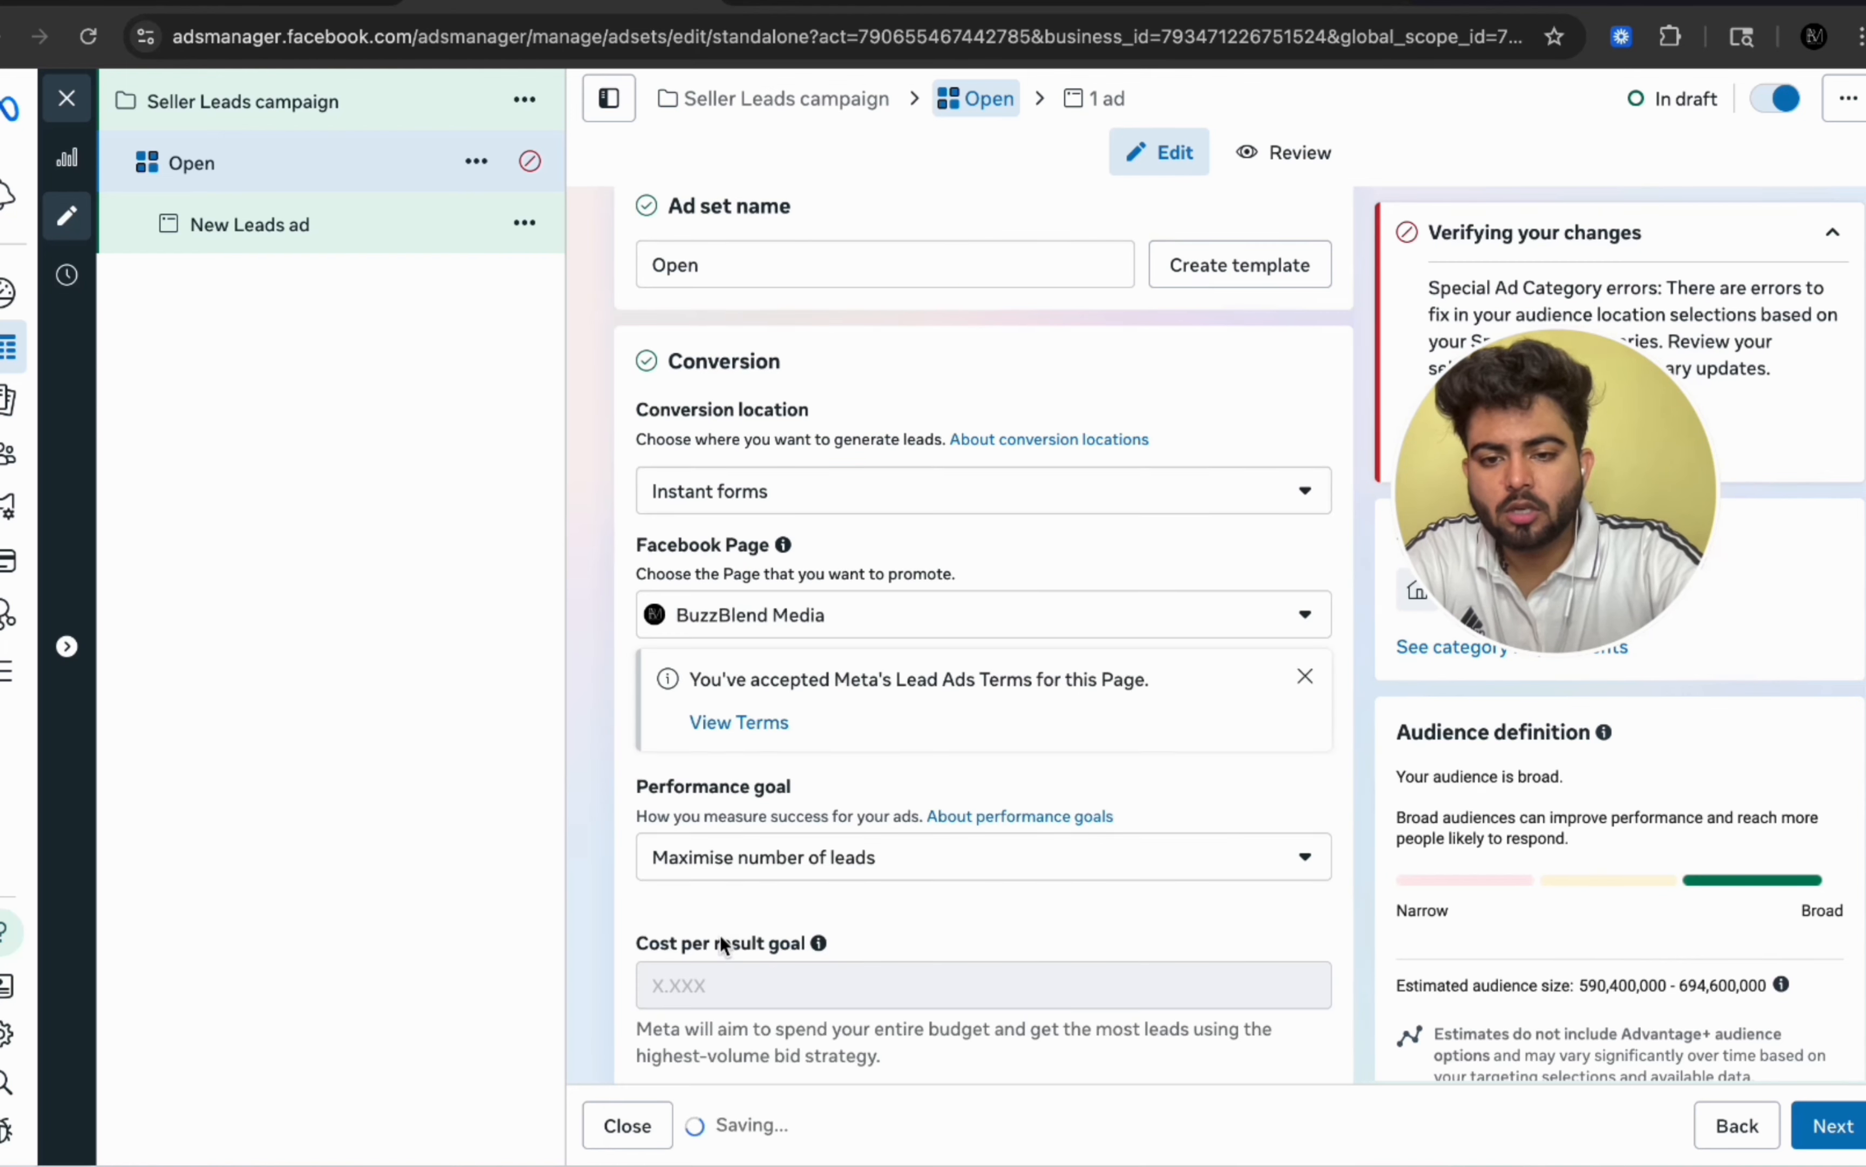
scroll(1013, 586, "down", 2)
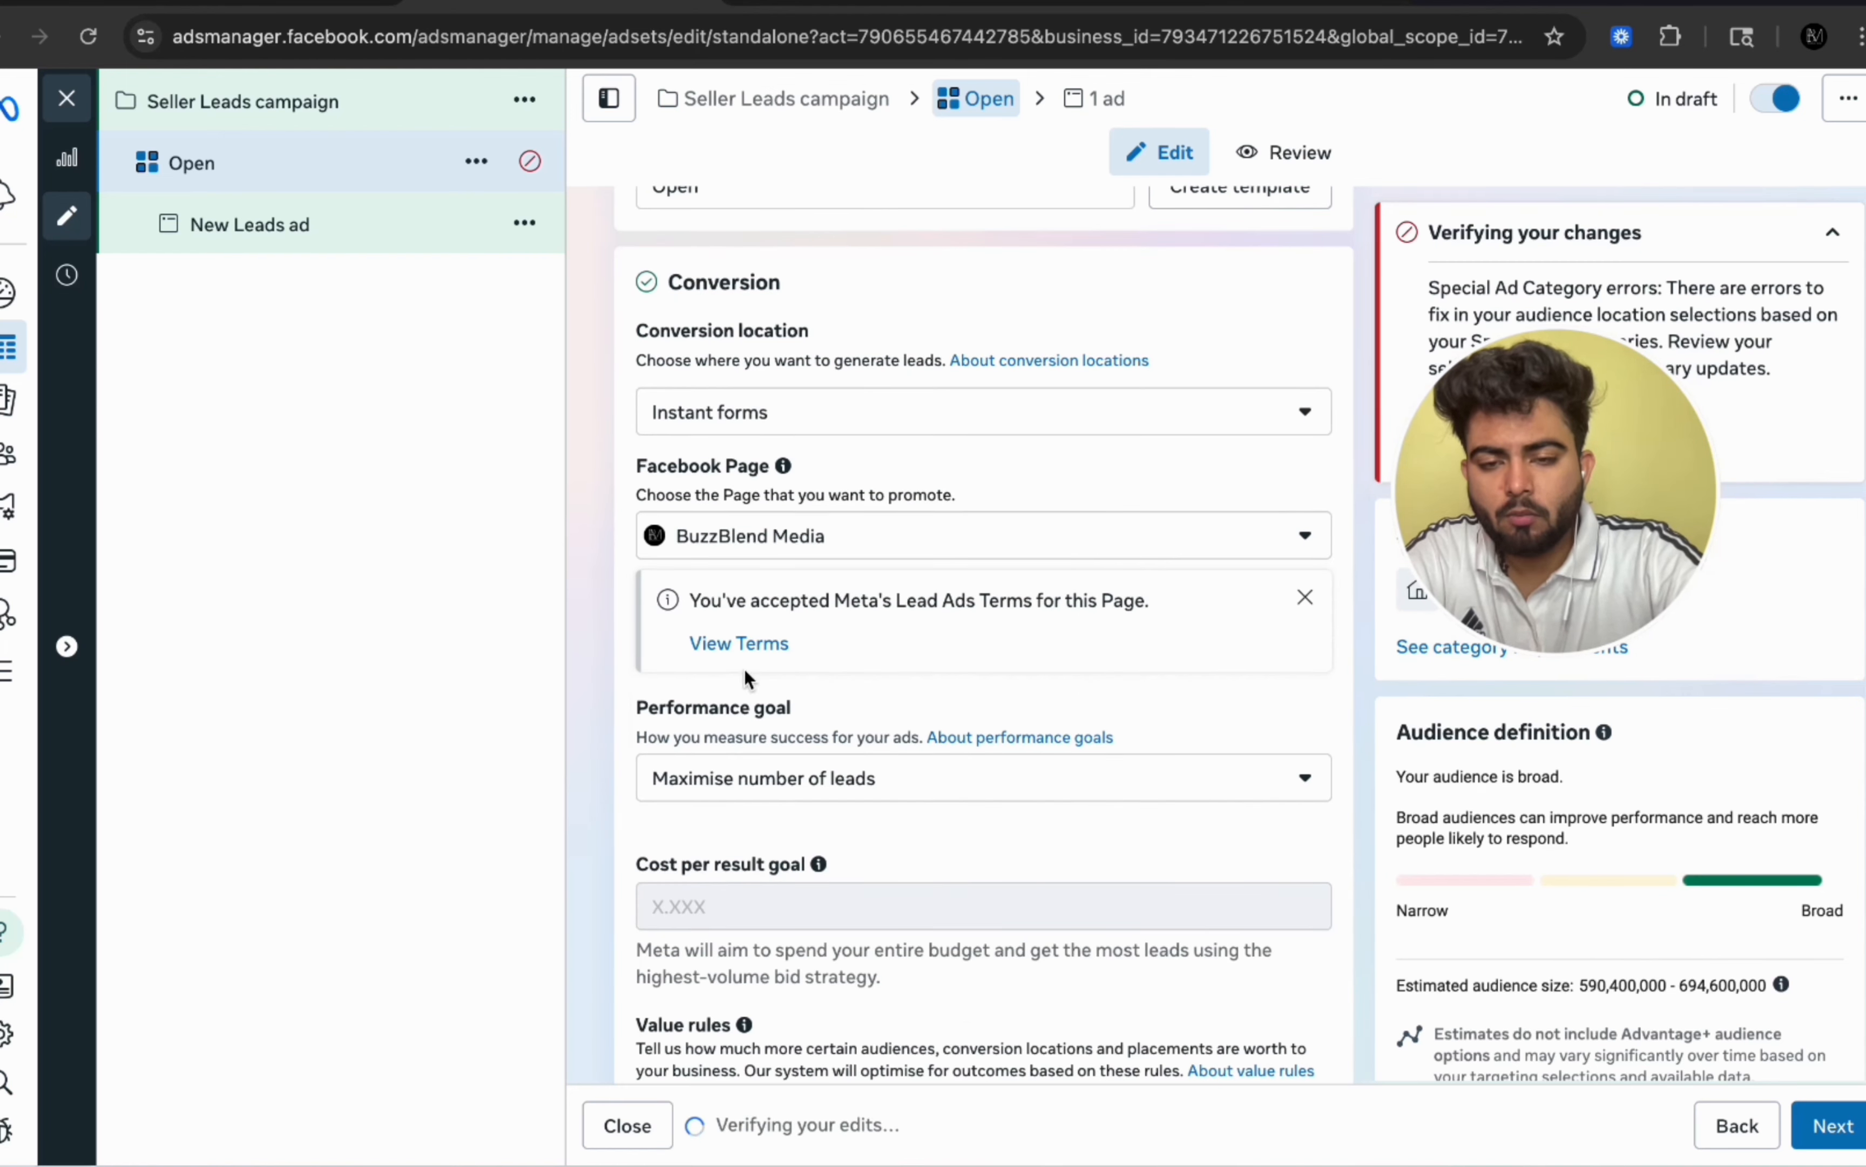
scroll(865, 781, "down", 8)
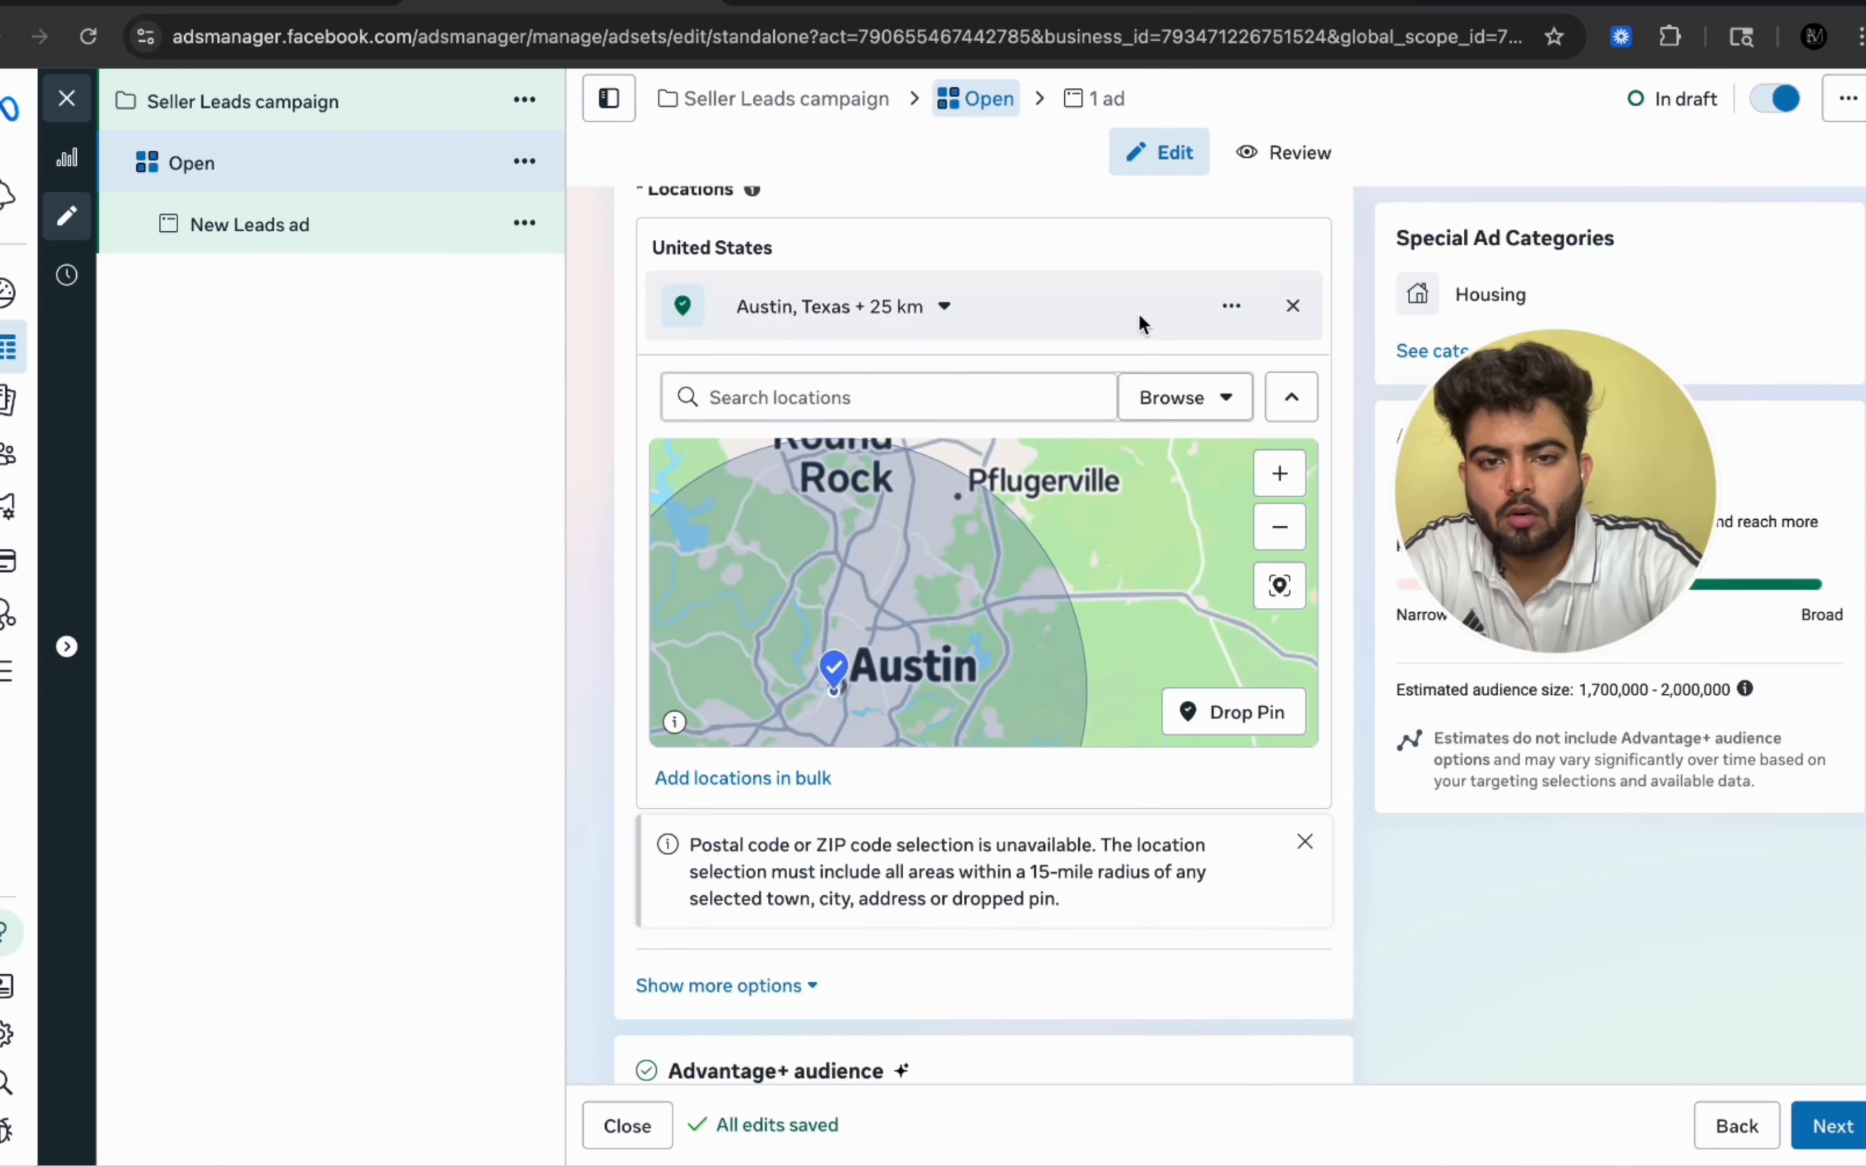
scroll(1136, 308, "up", 2)
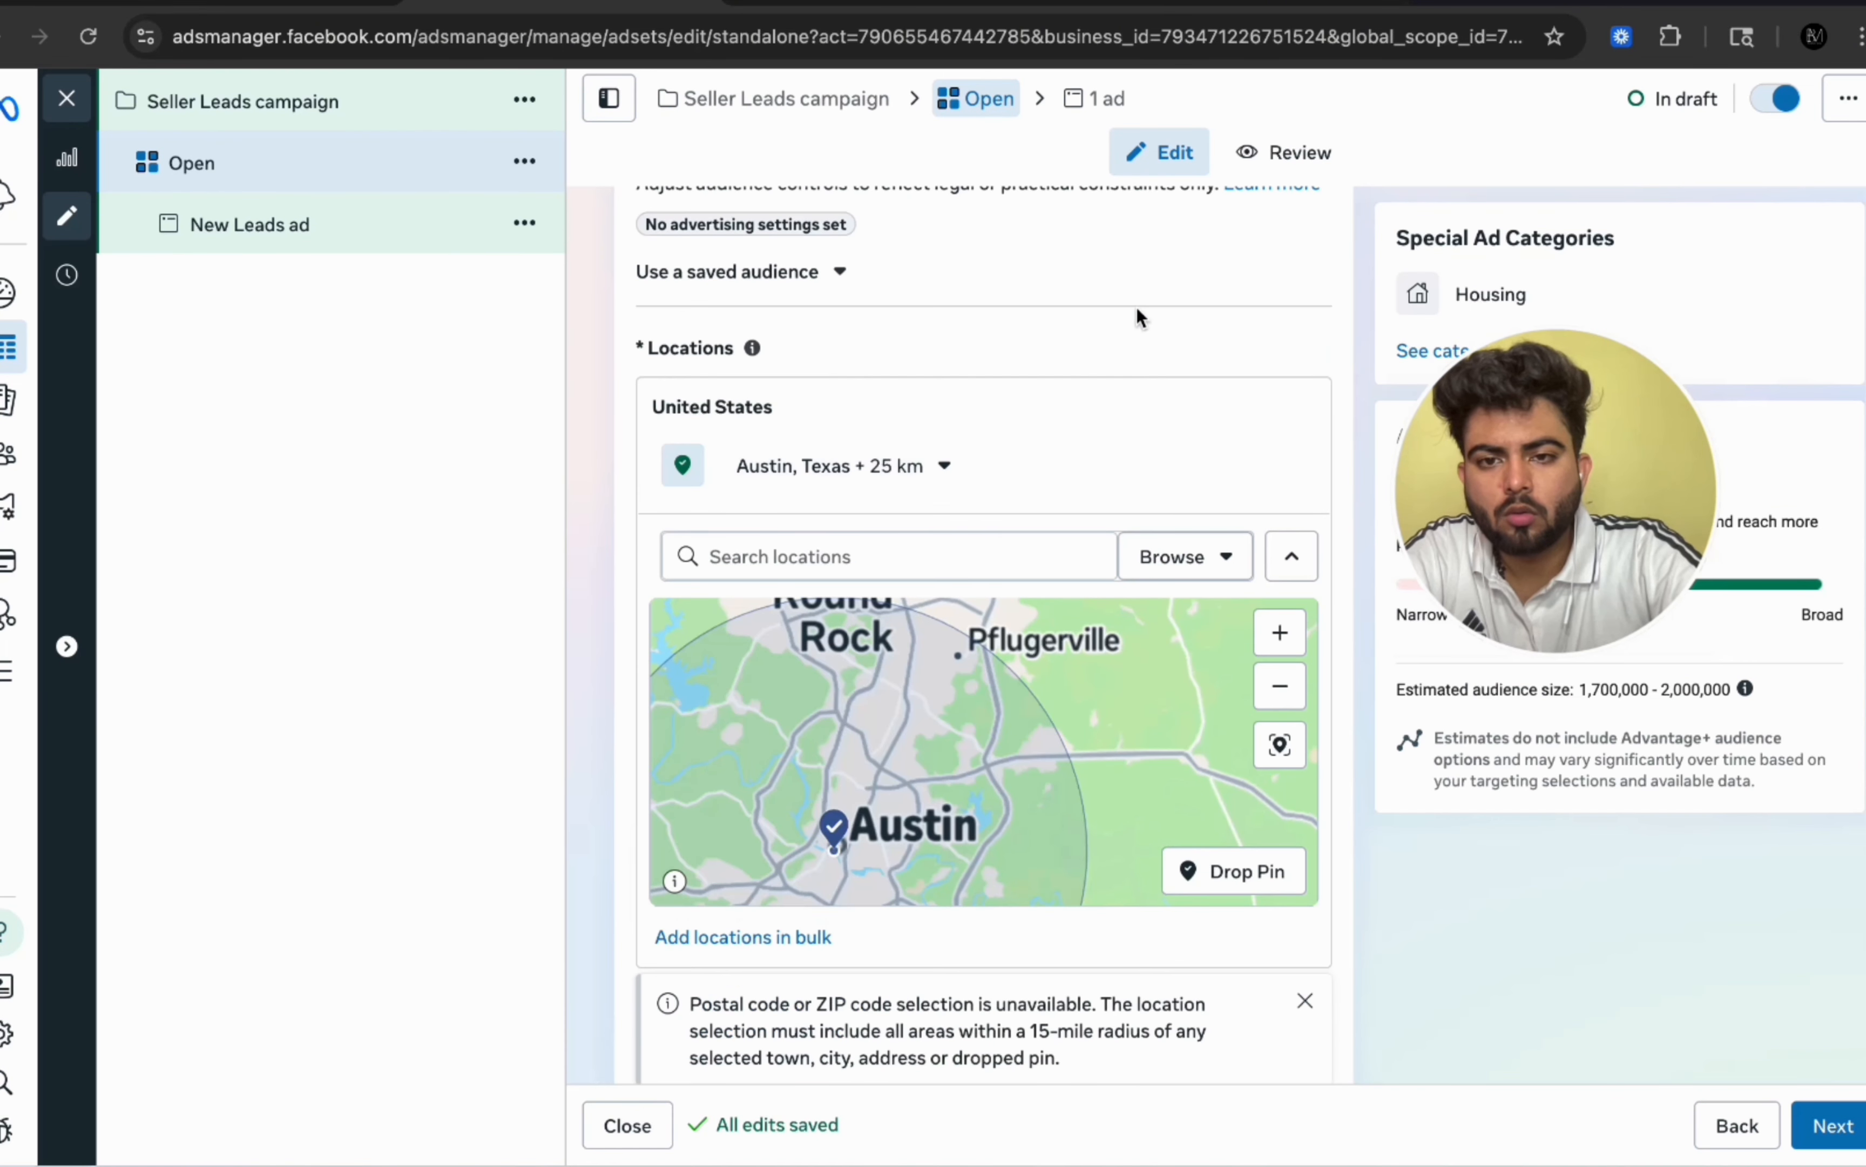
scroll(1127, 354, "up", 4)
scroll(1127, 356, "down", 2)
scroll(1126, 355, "down", 3)
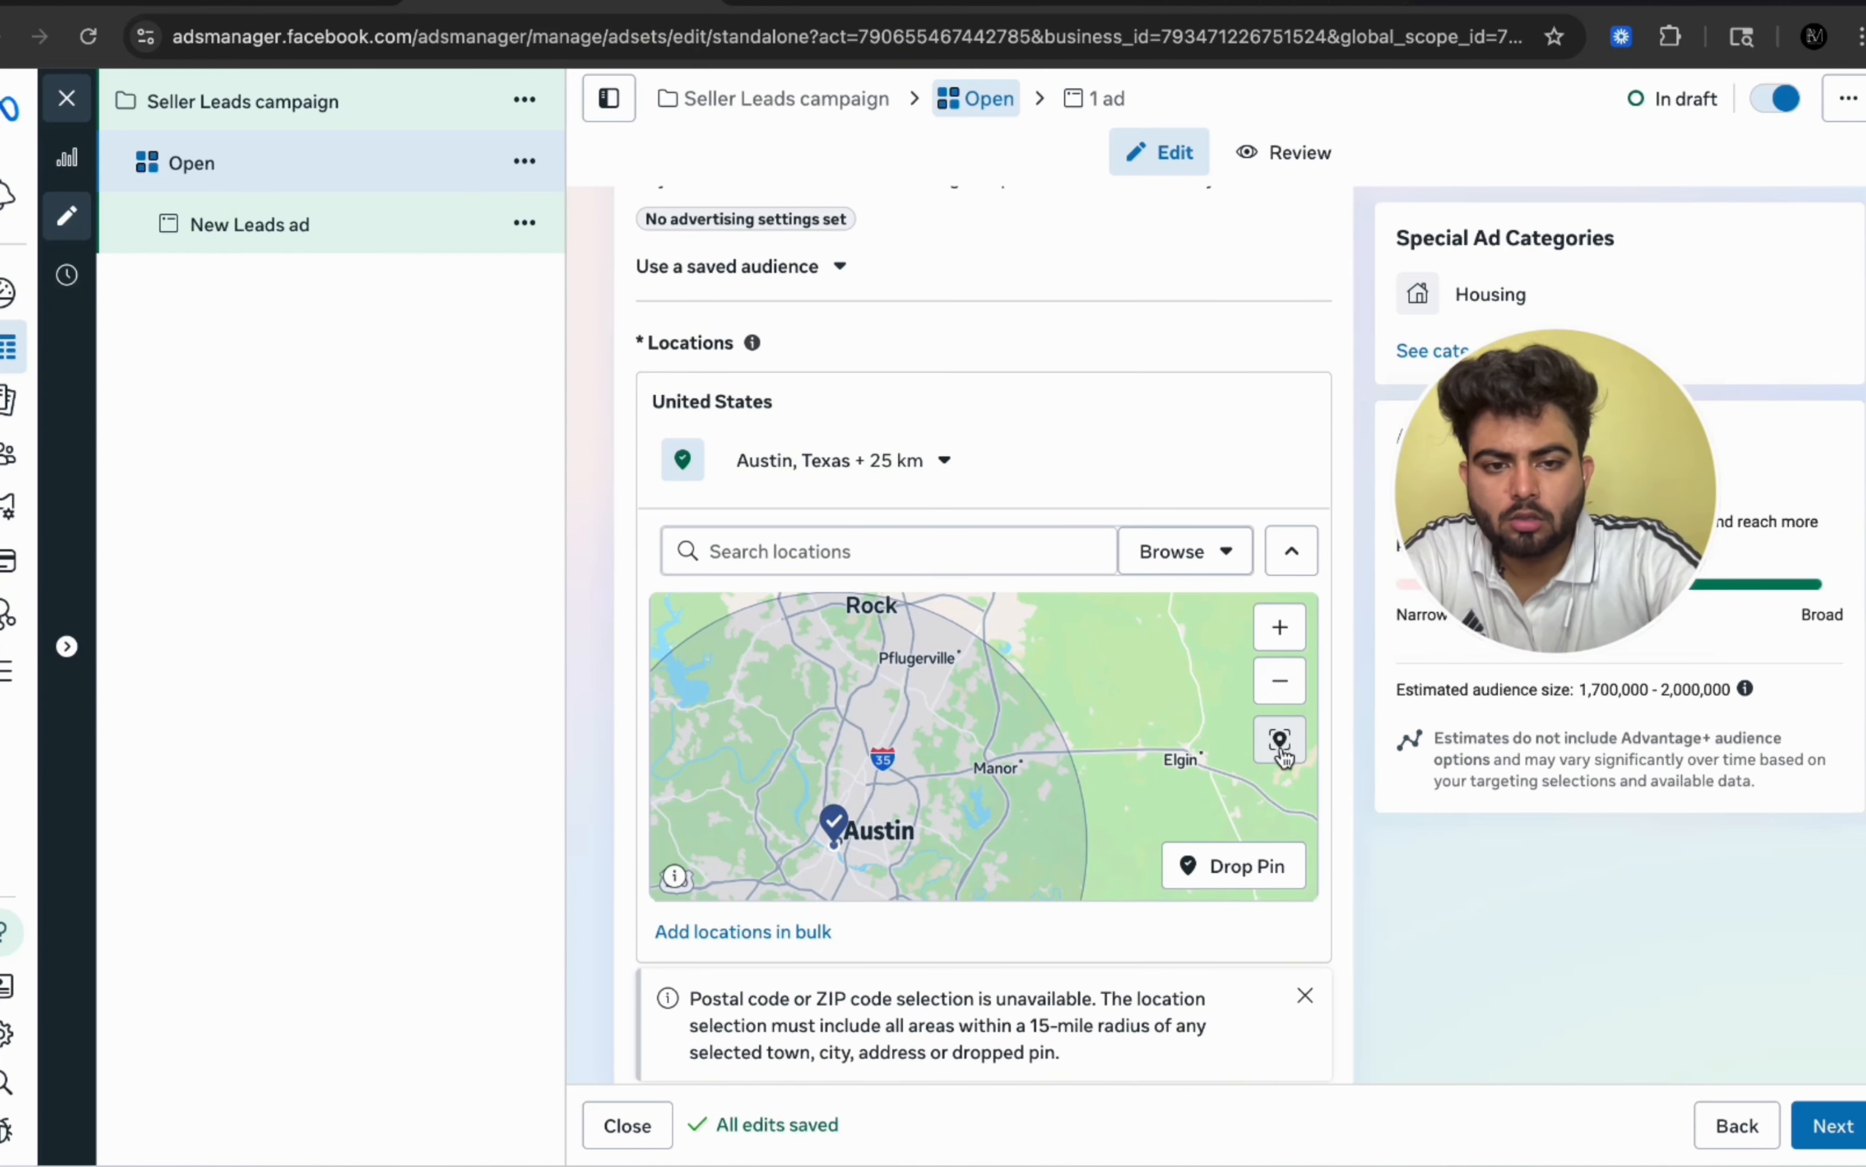
left_click(1234, 872)
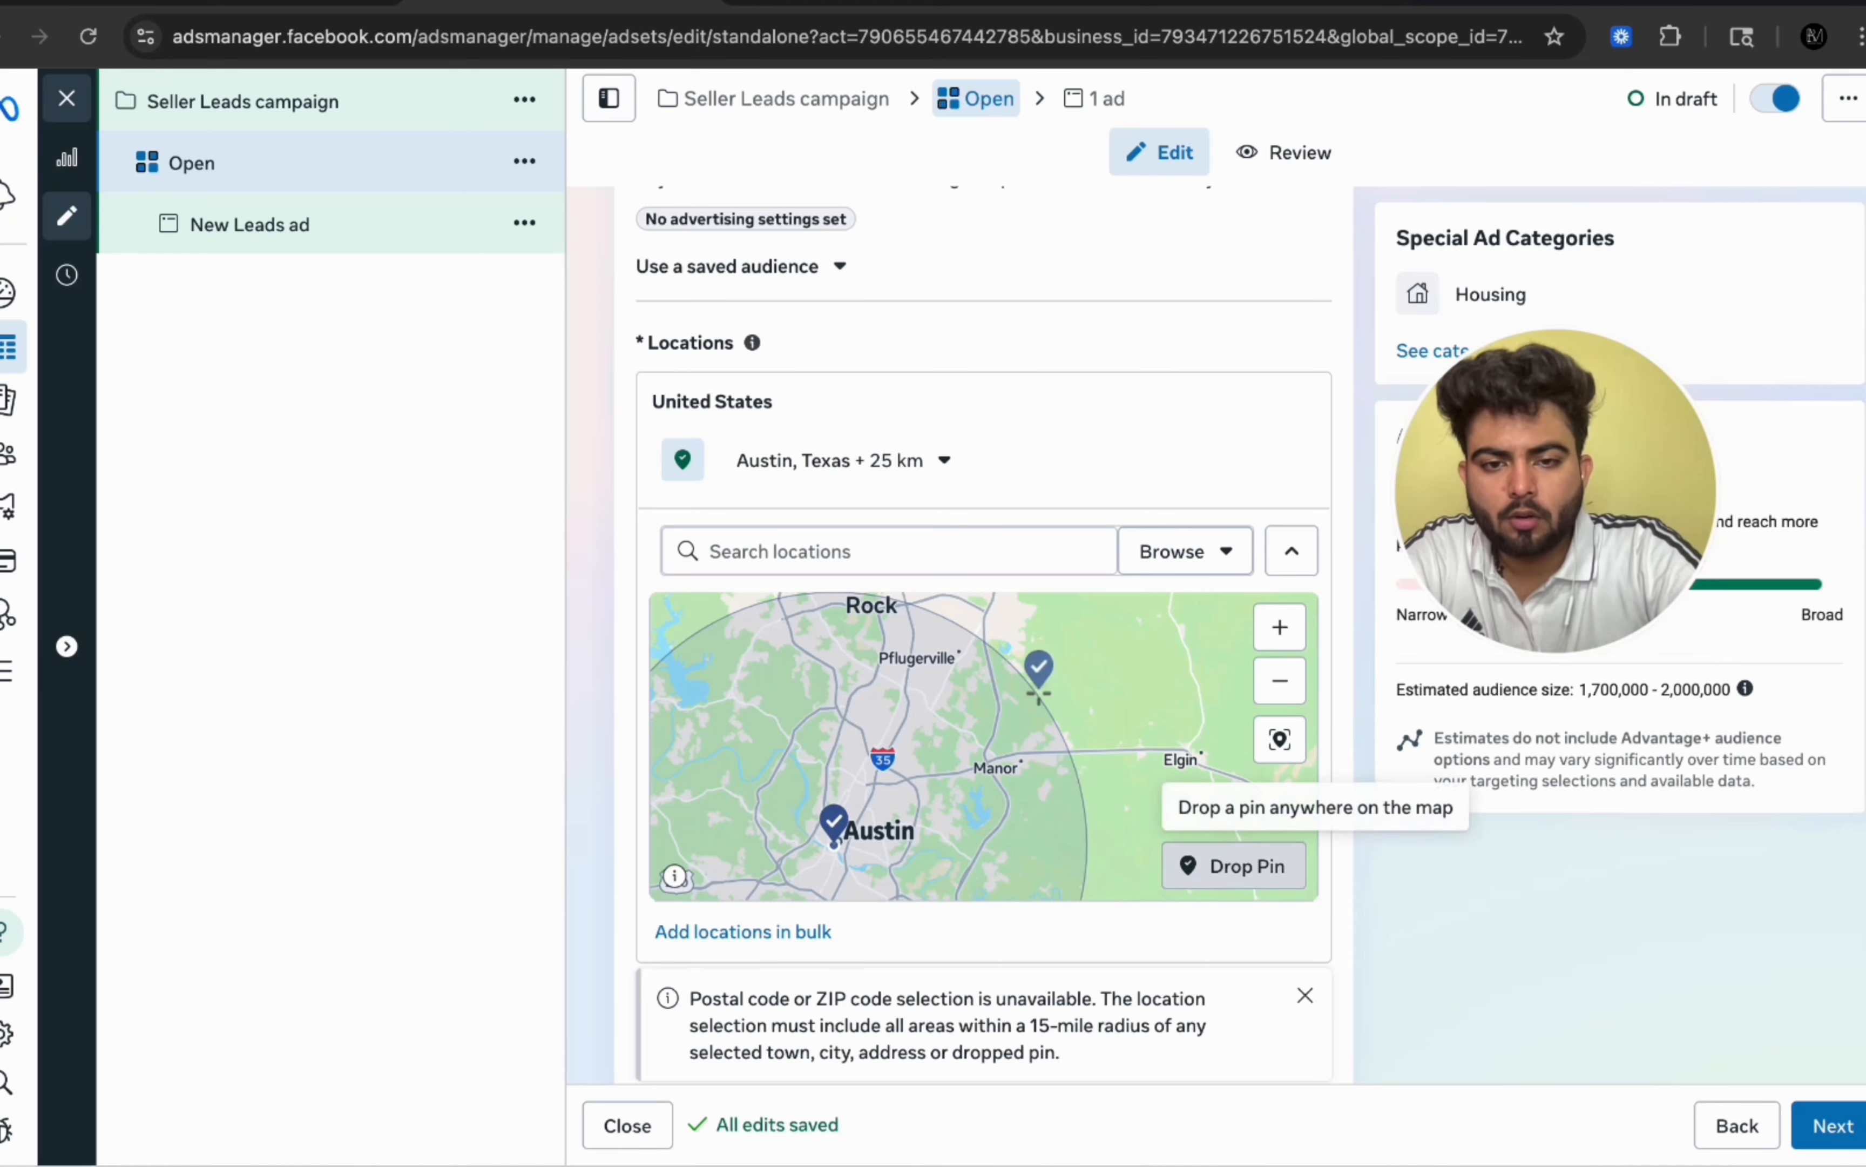
left_click(1181, 760)
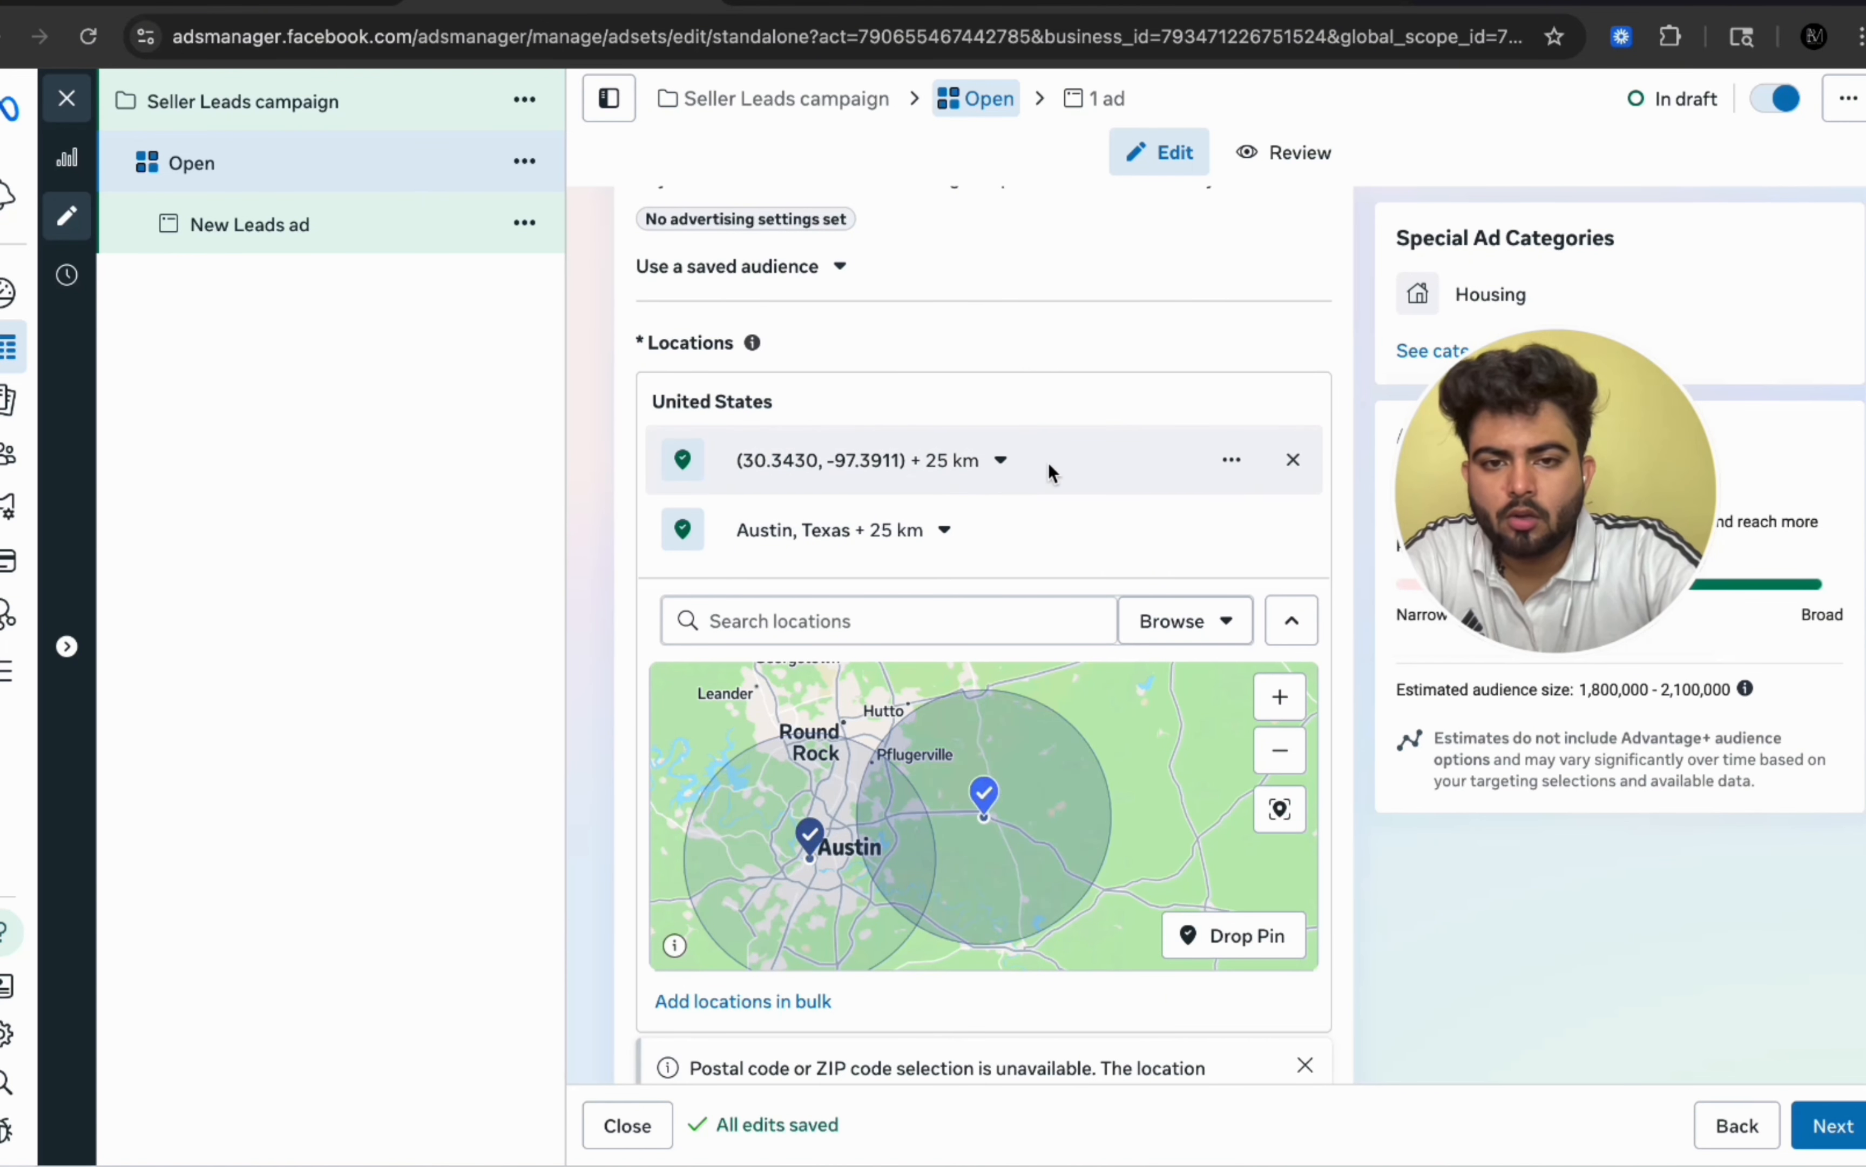
left_click(1293, 460)
Step: Continue from the ad set settings to the ad level
scroll(816, 422, "down", 3)
scroll(816, 422, "down", 2)
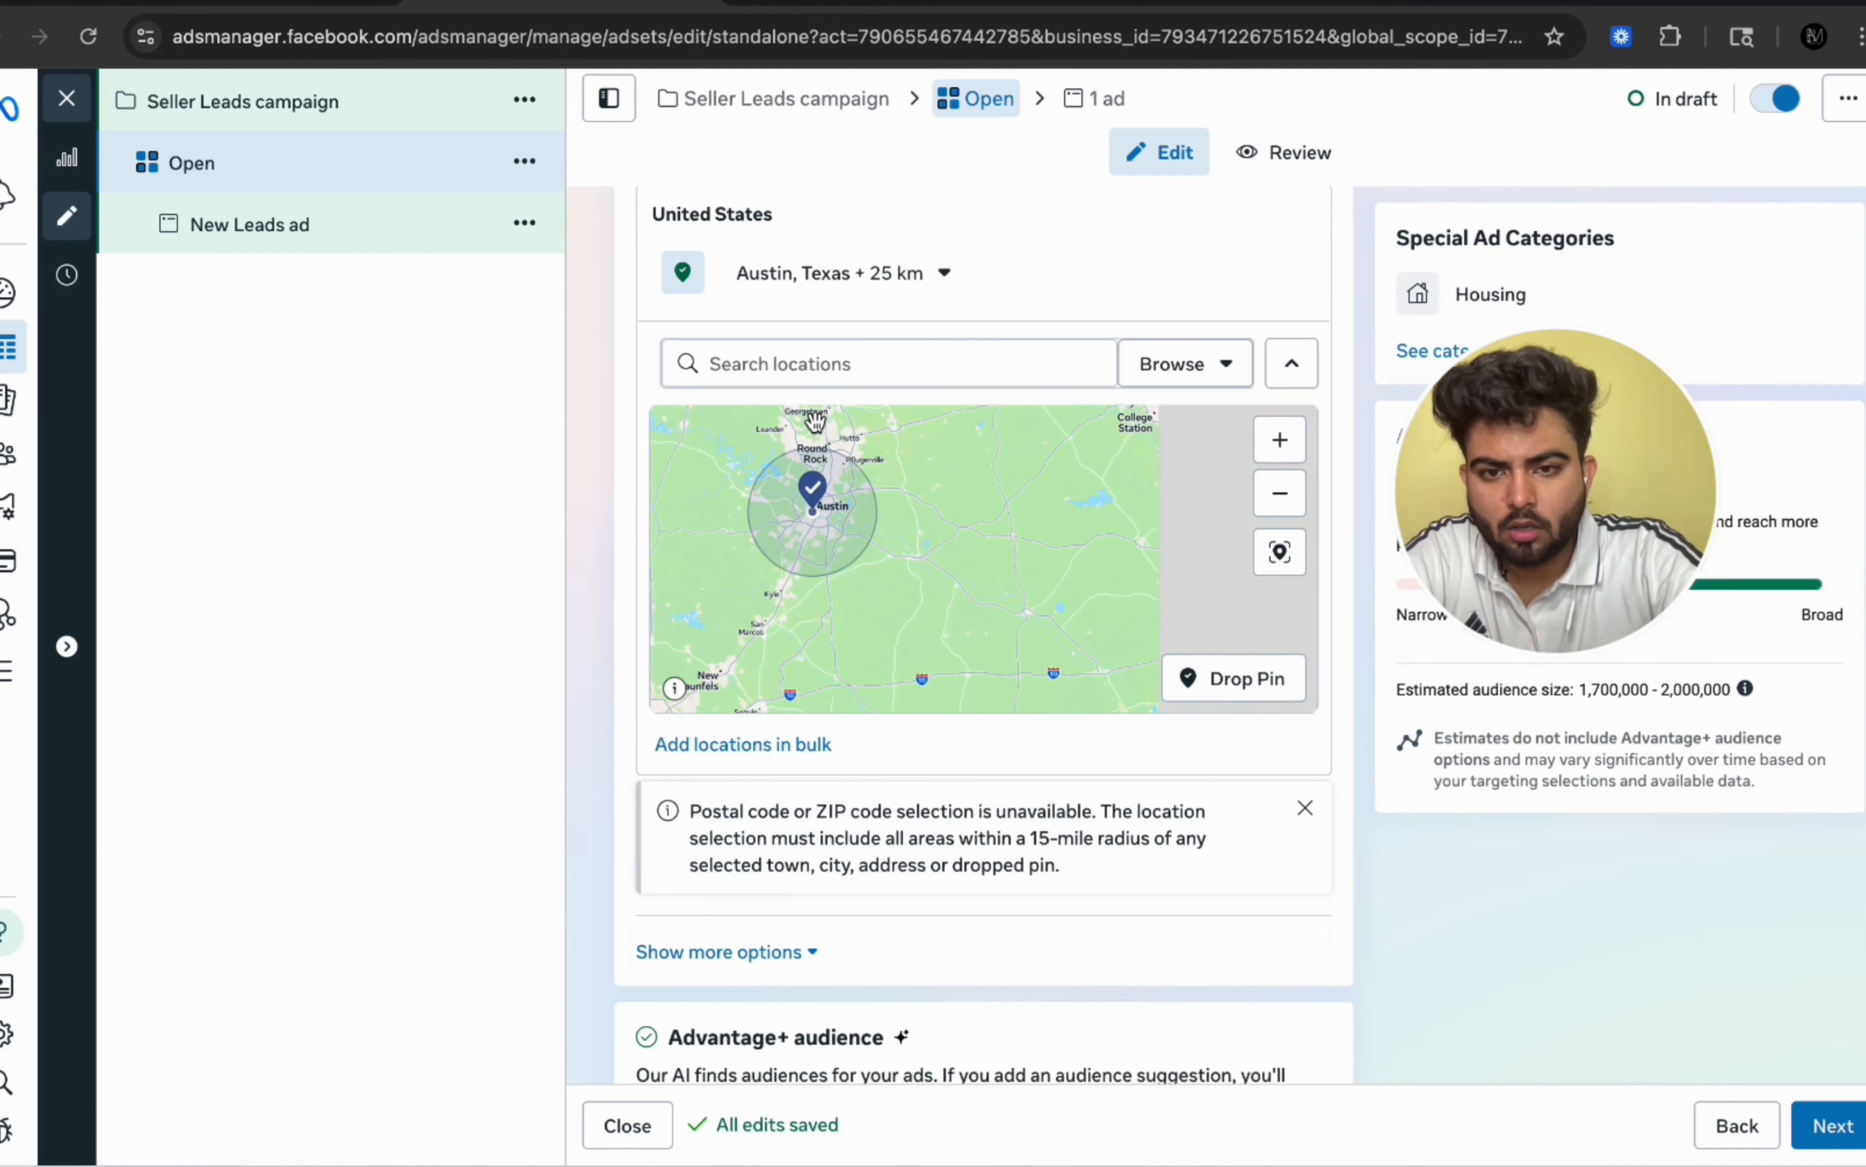
scroll(944, 812, "down", 8)
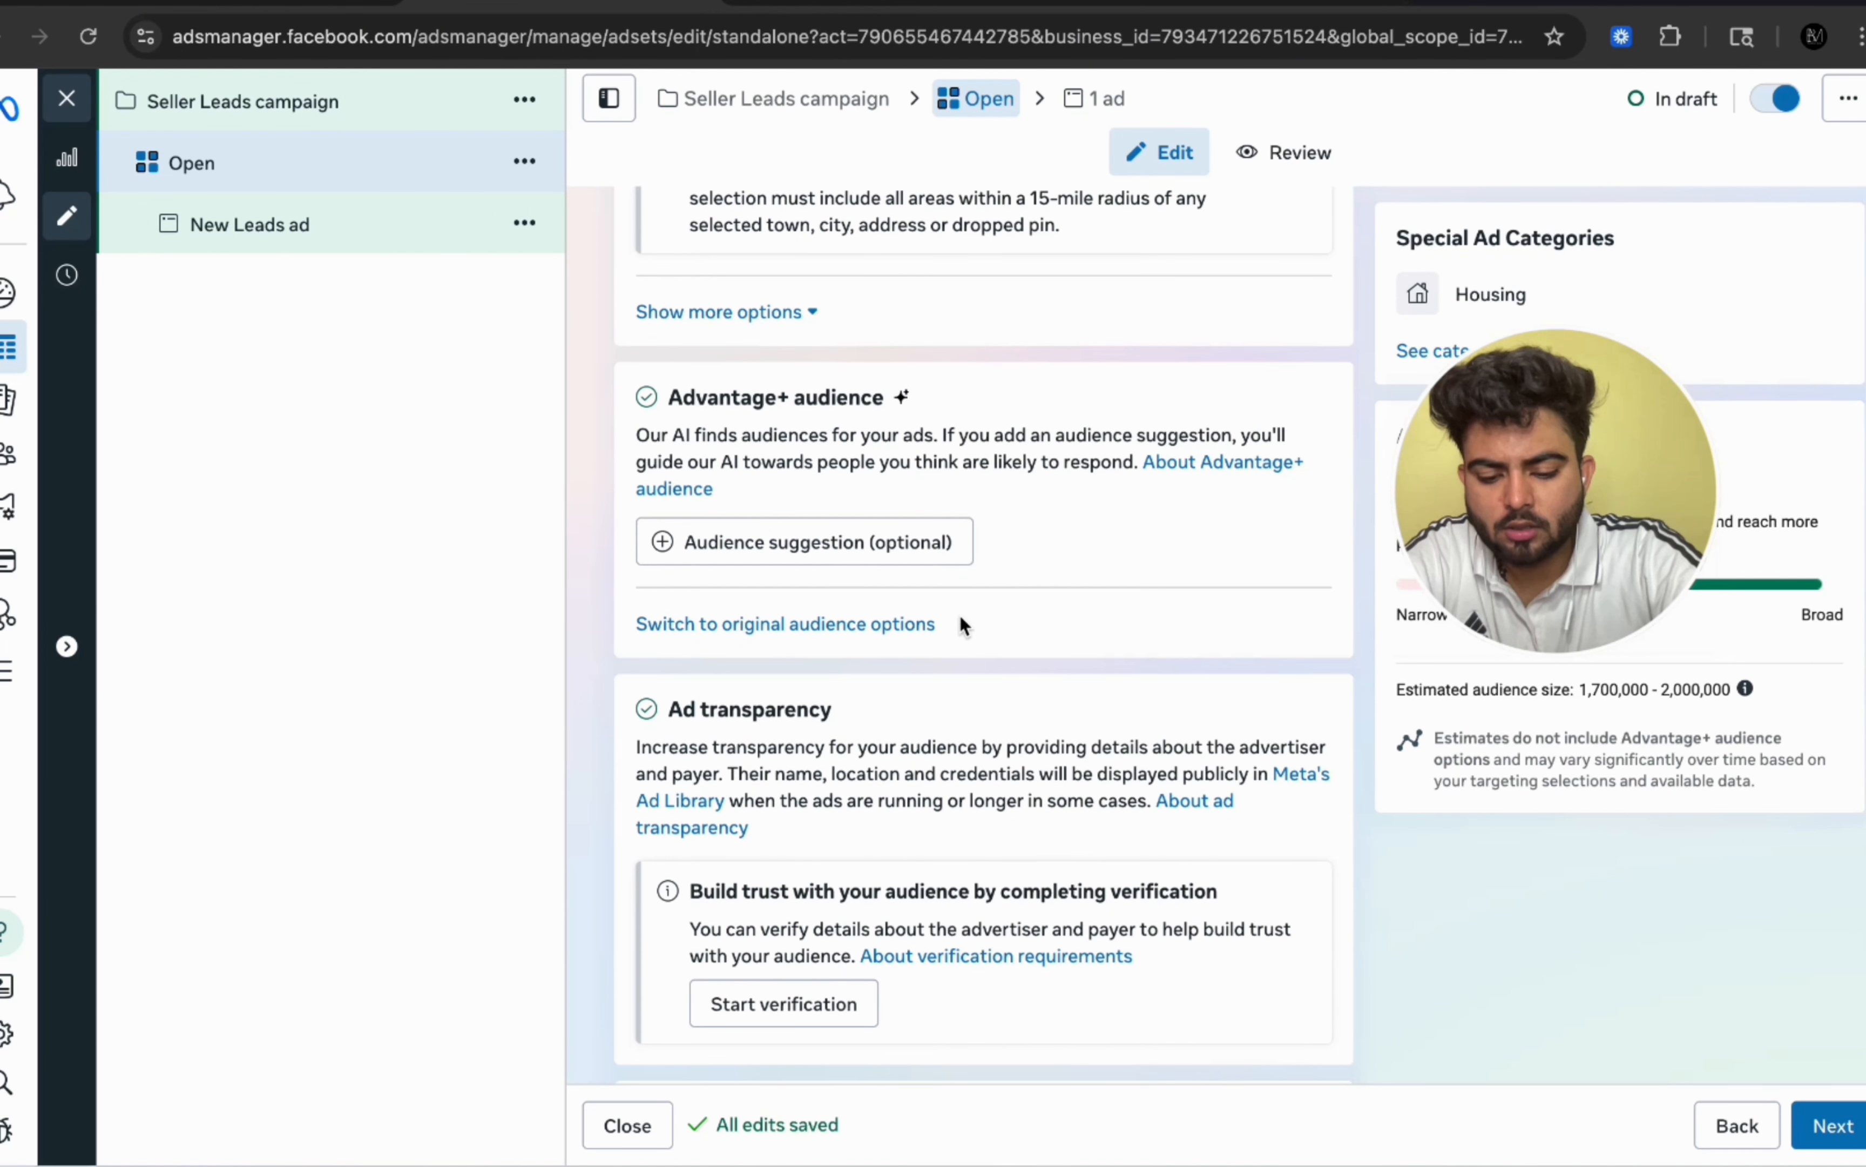
scroll(961, 619, "down", 3)
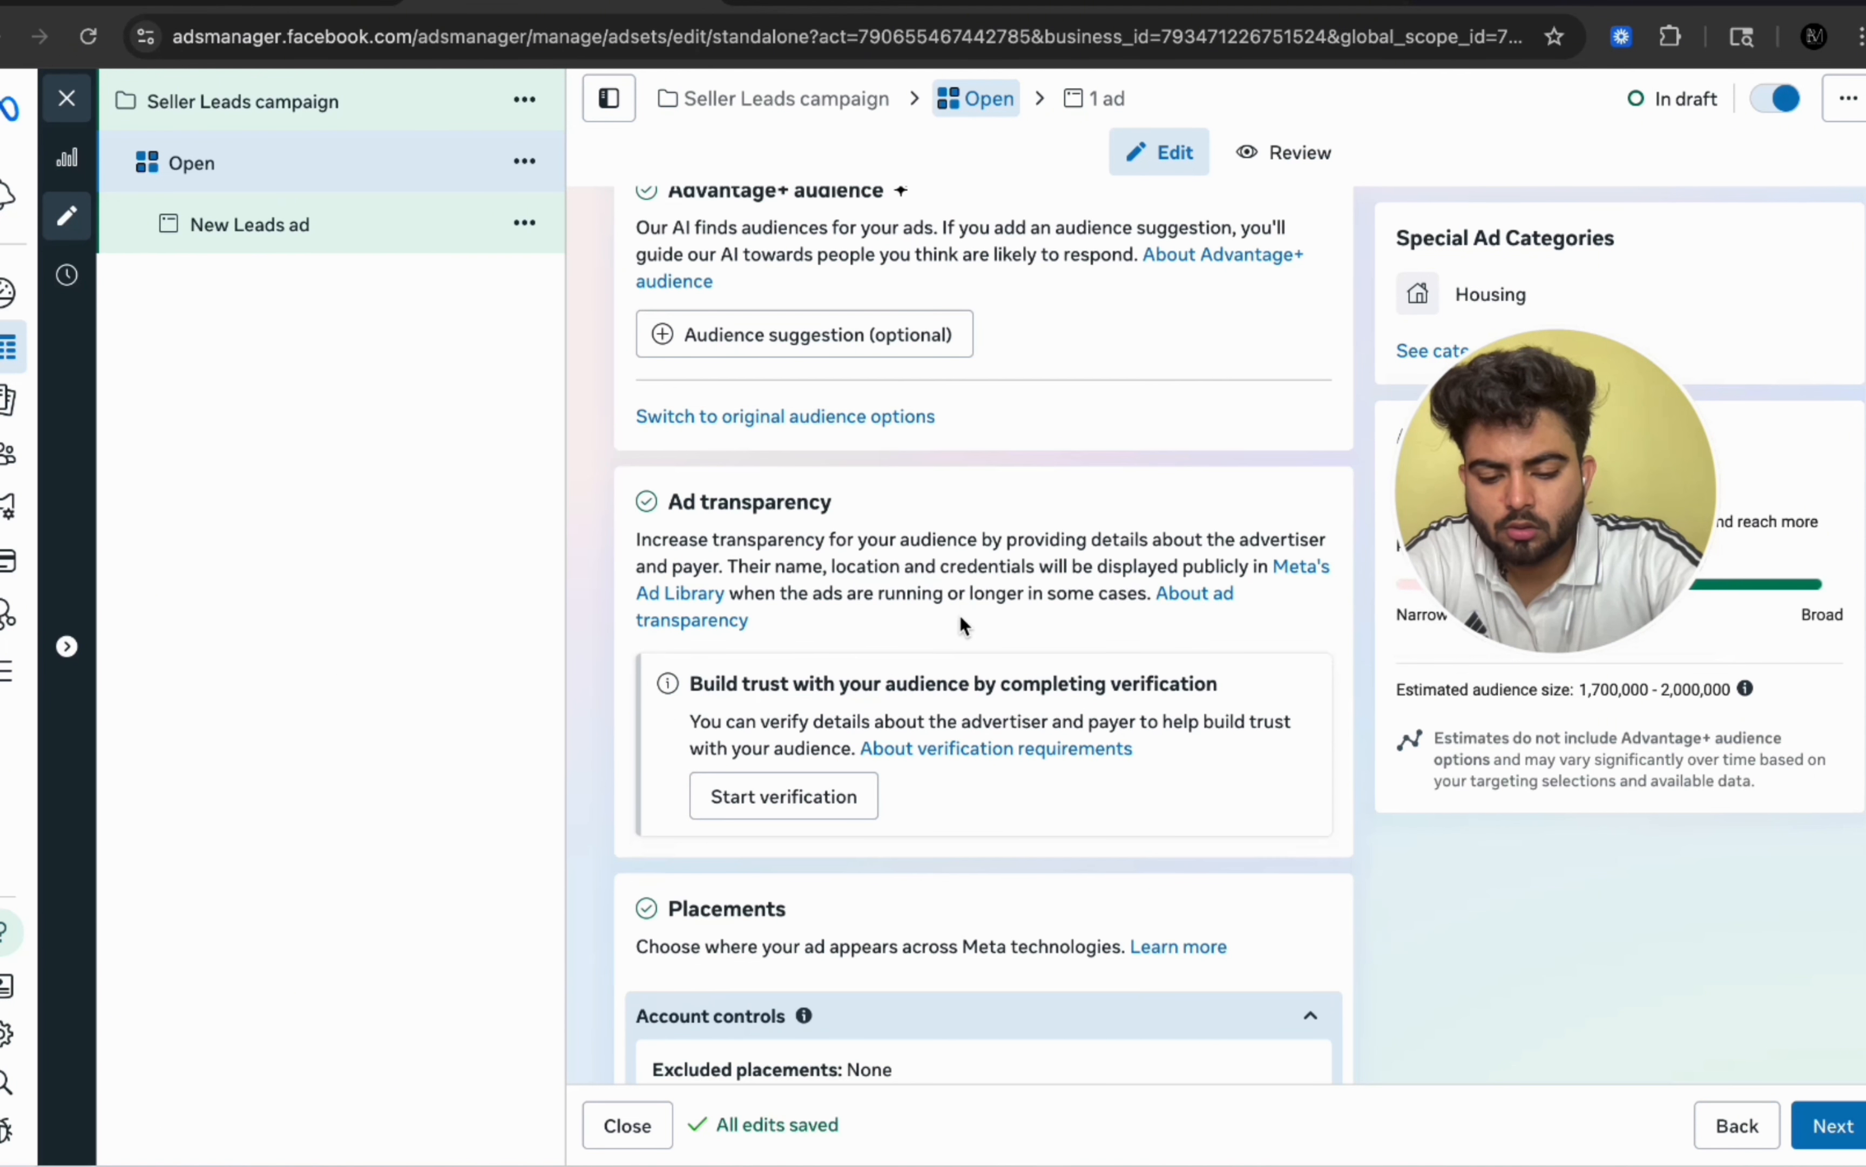
scroll(959, 615, "down", 4)
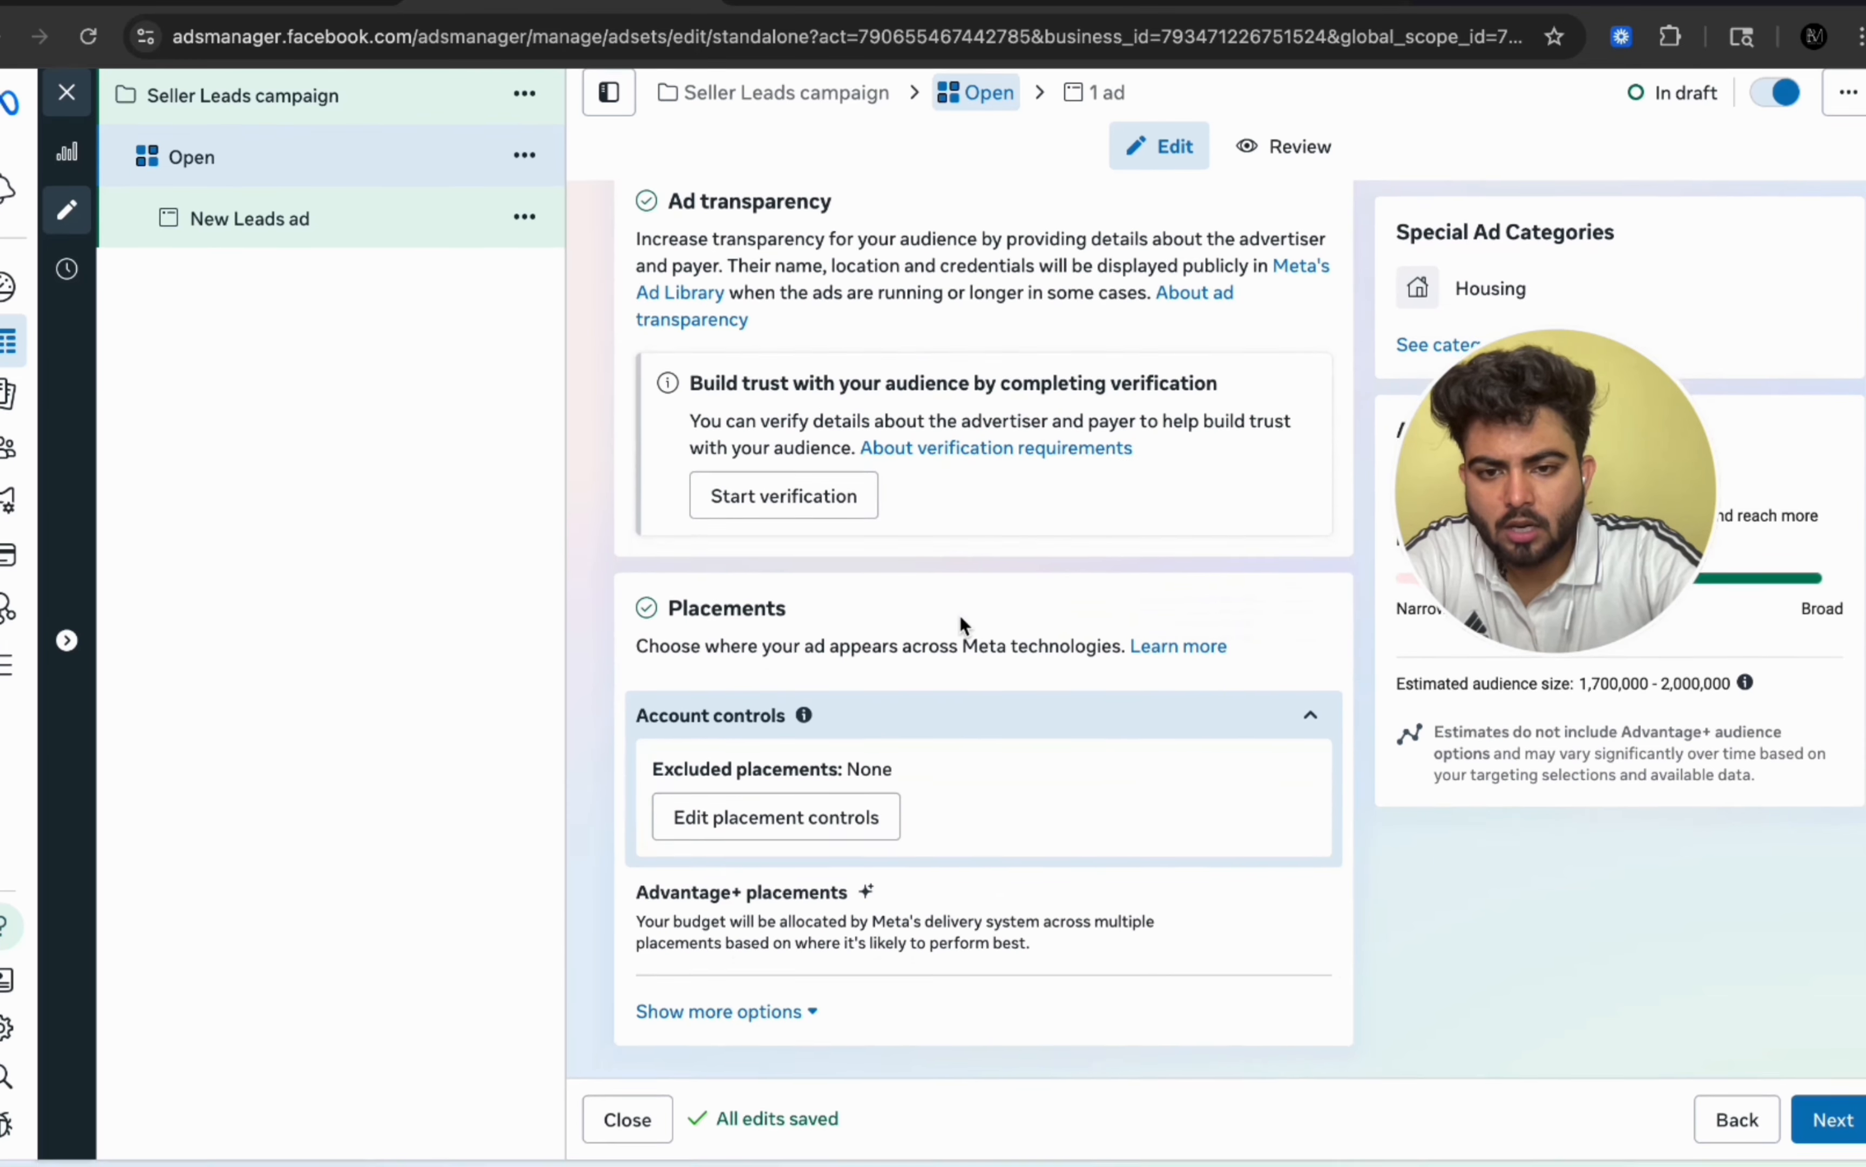
left_click(1840, 1127)
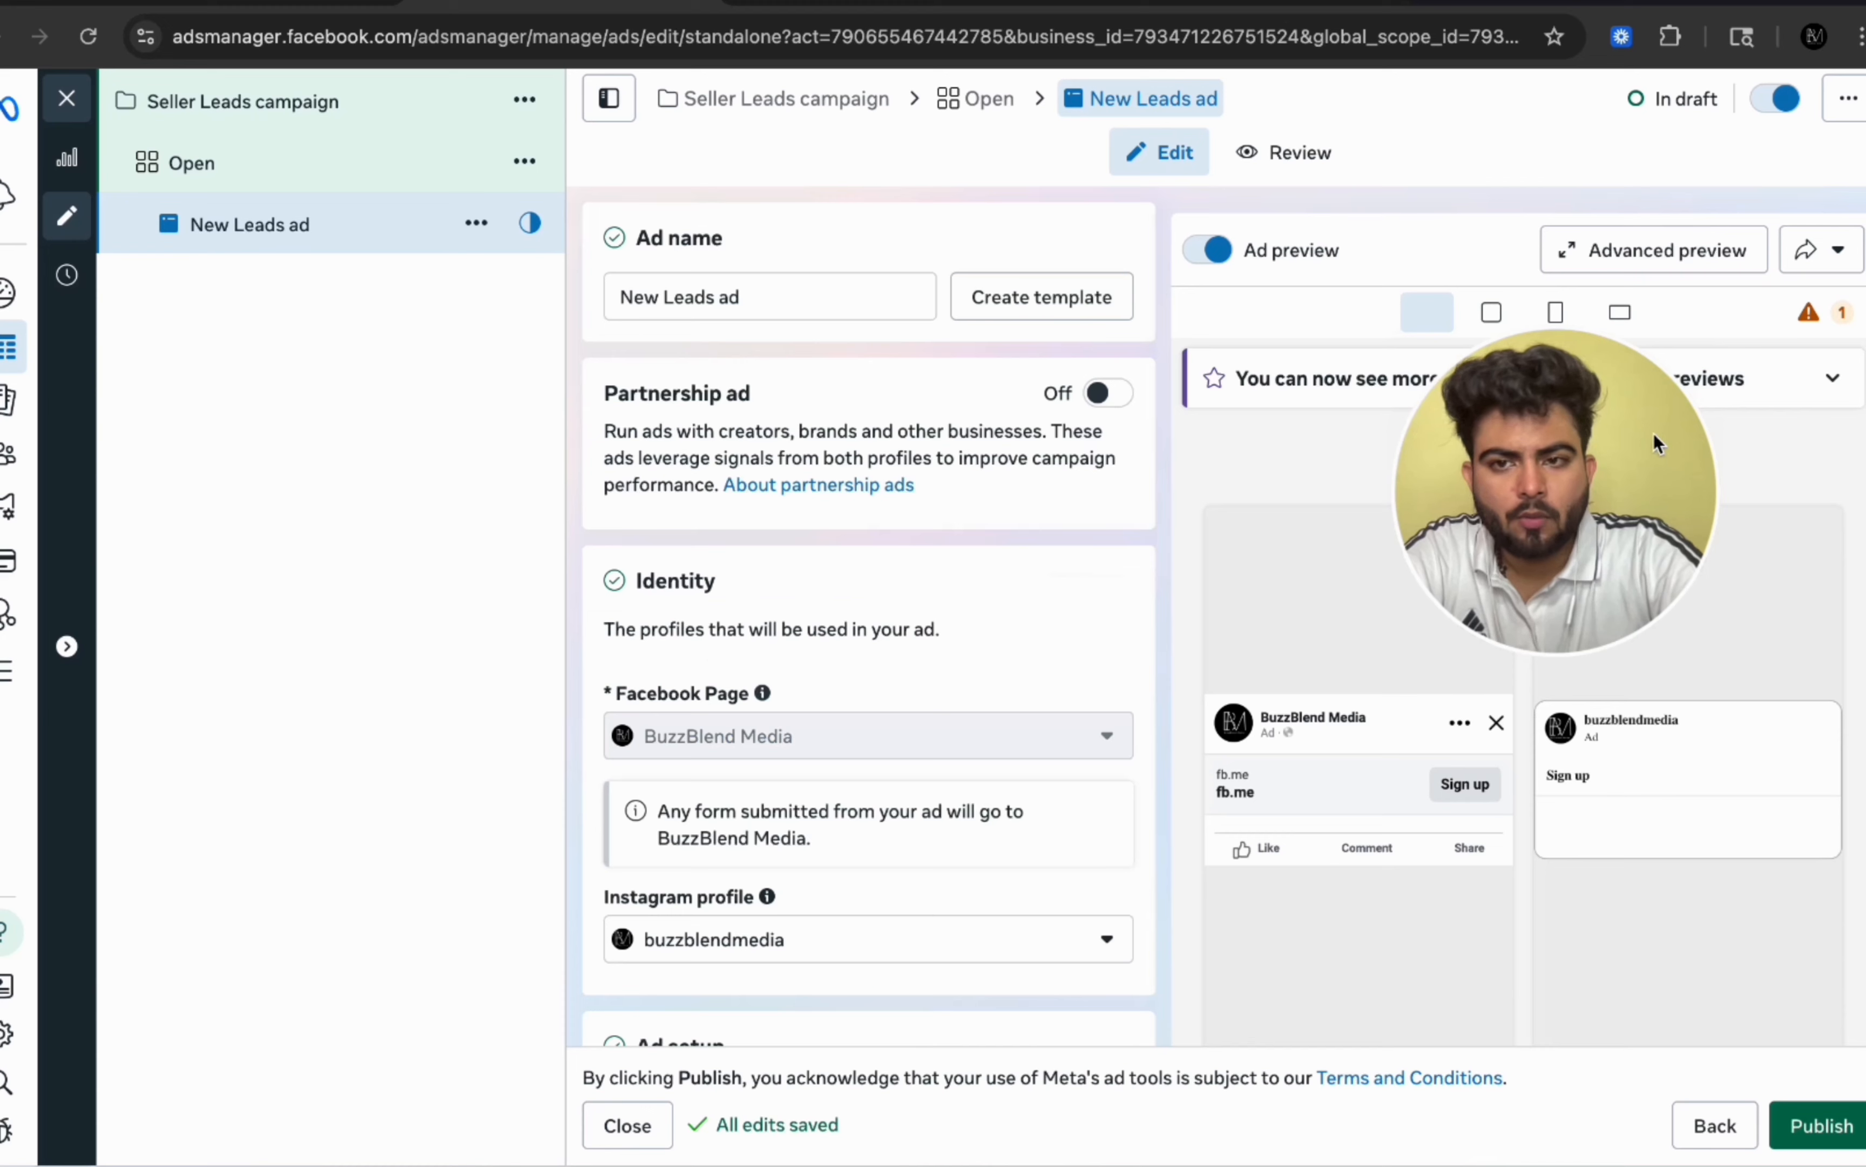
Step: Rename the ad as Image- Copy 1
left_click_drag(386, 481, 372, 419)
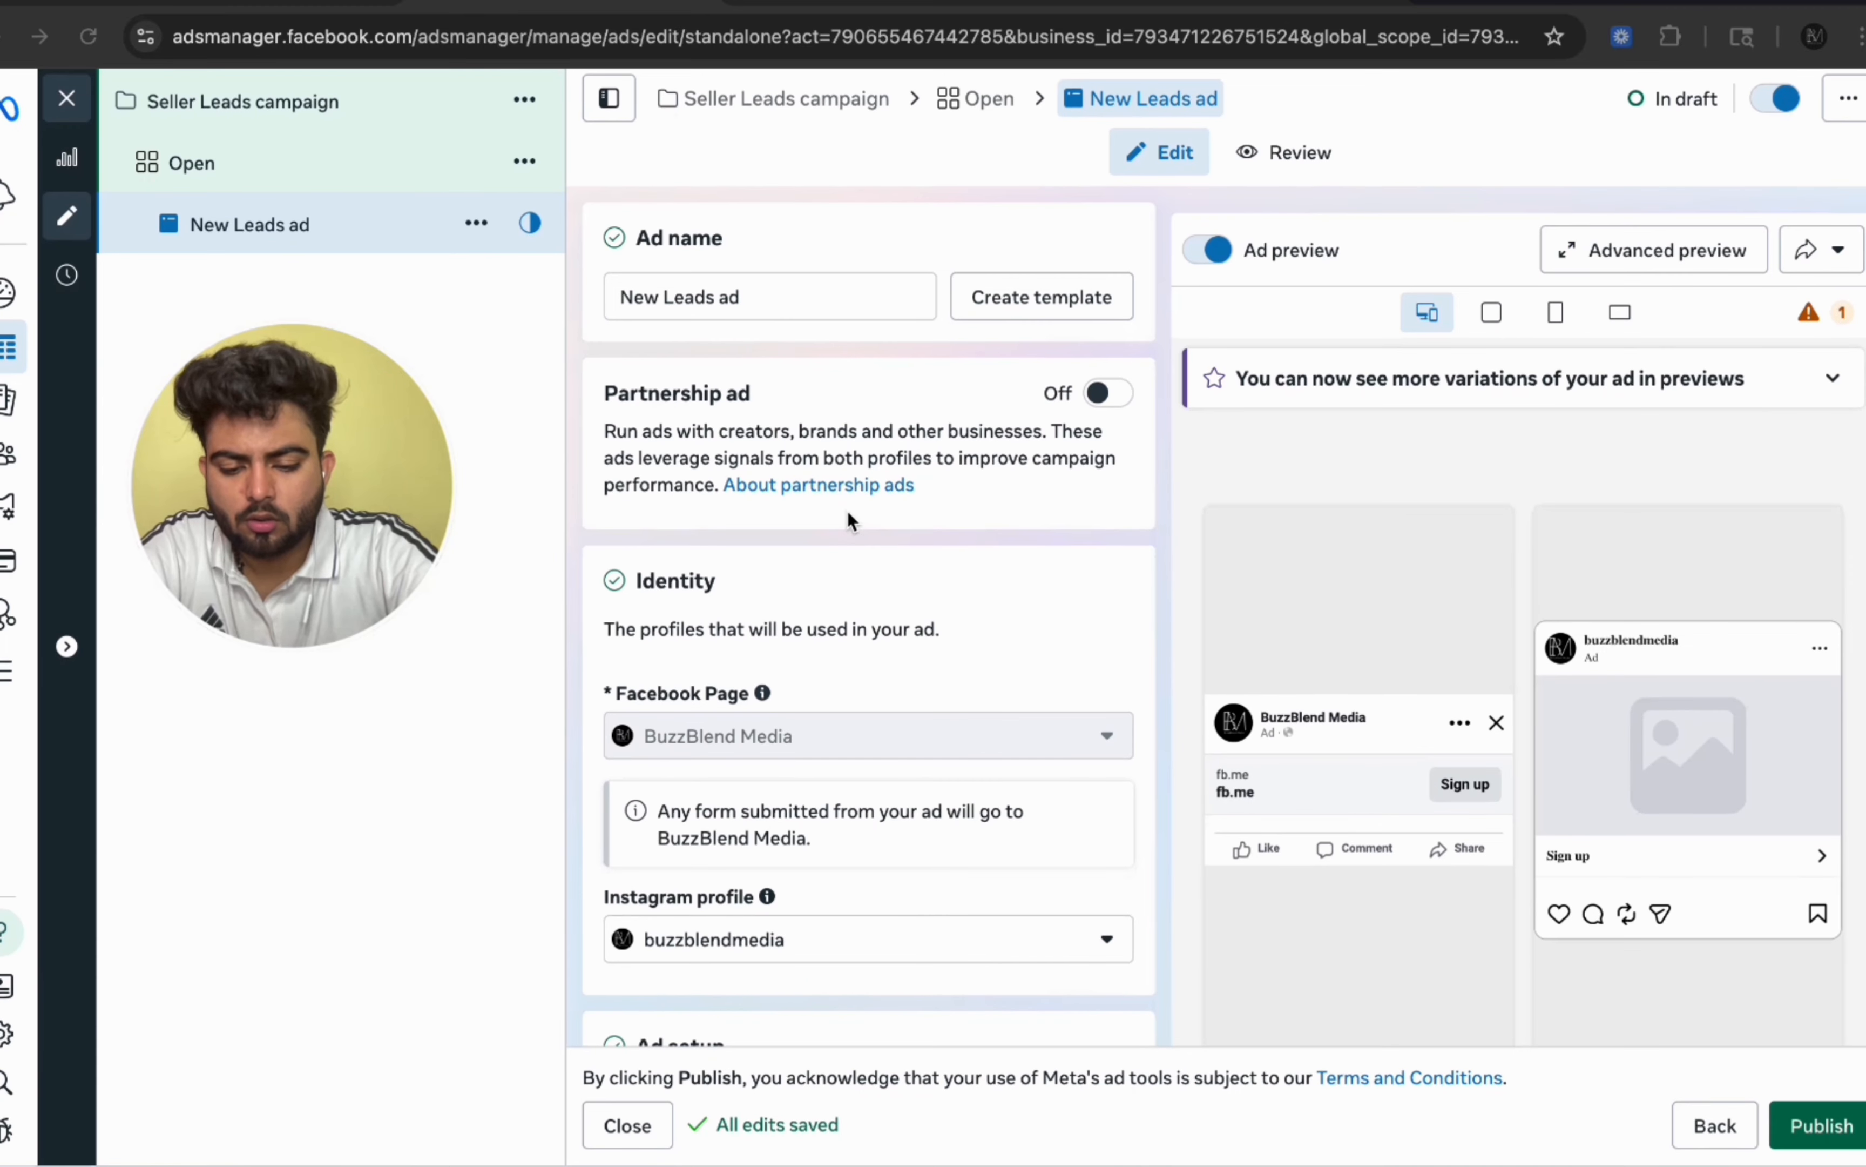
double_click(764, 287)
key("ctrl+a")
type("Image ")
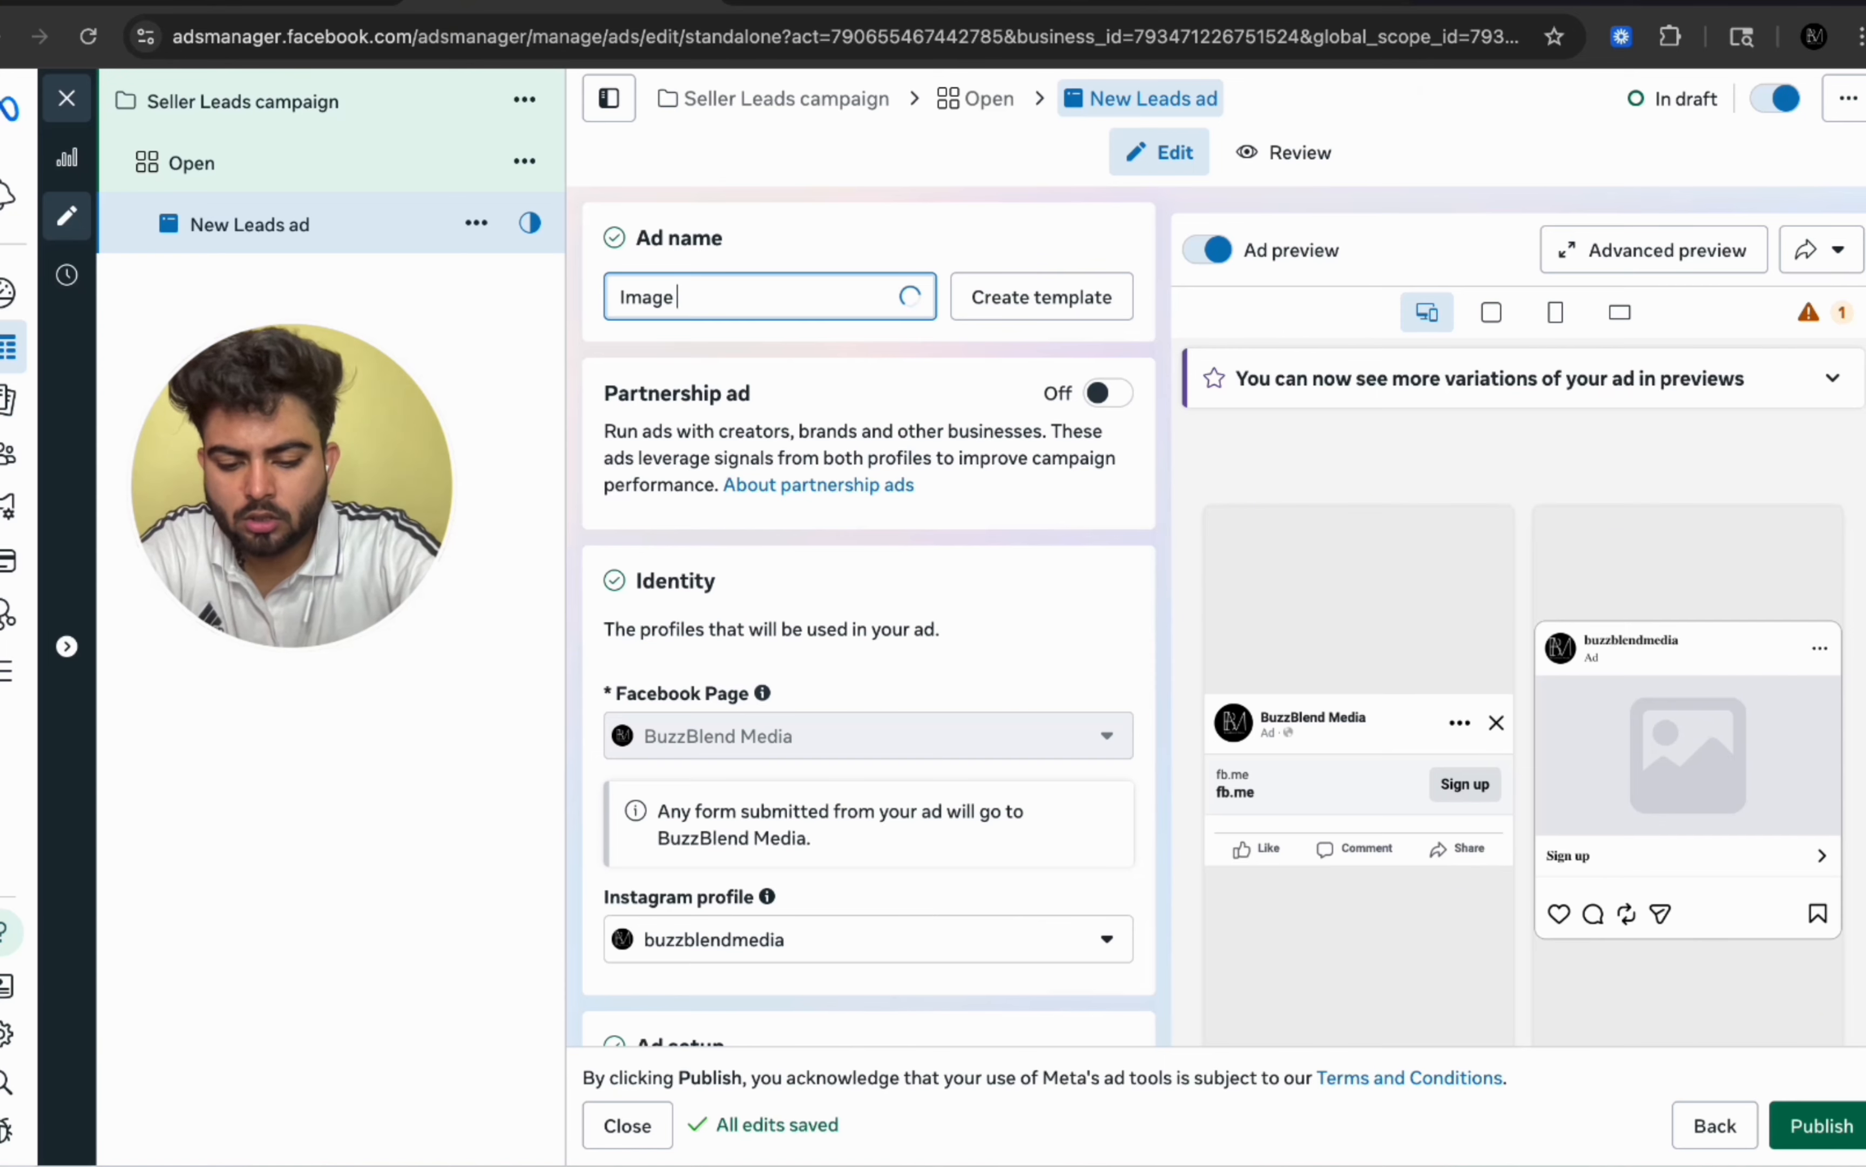
type("-")
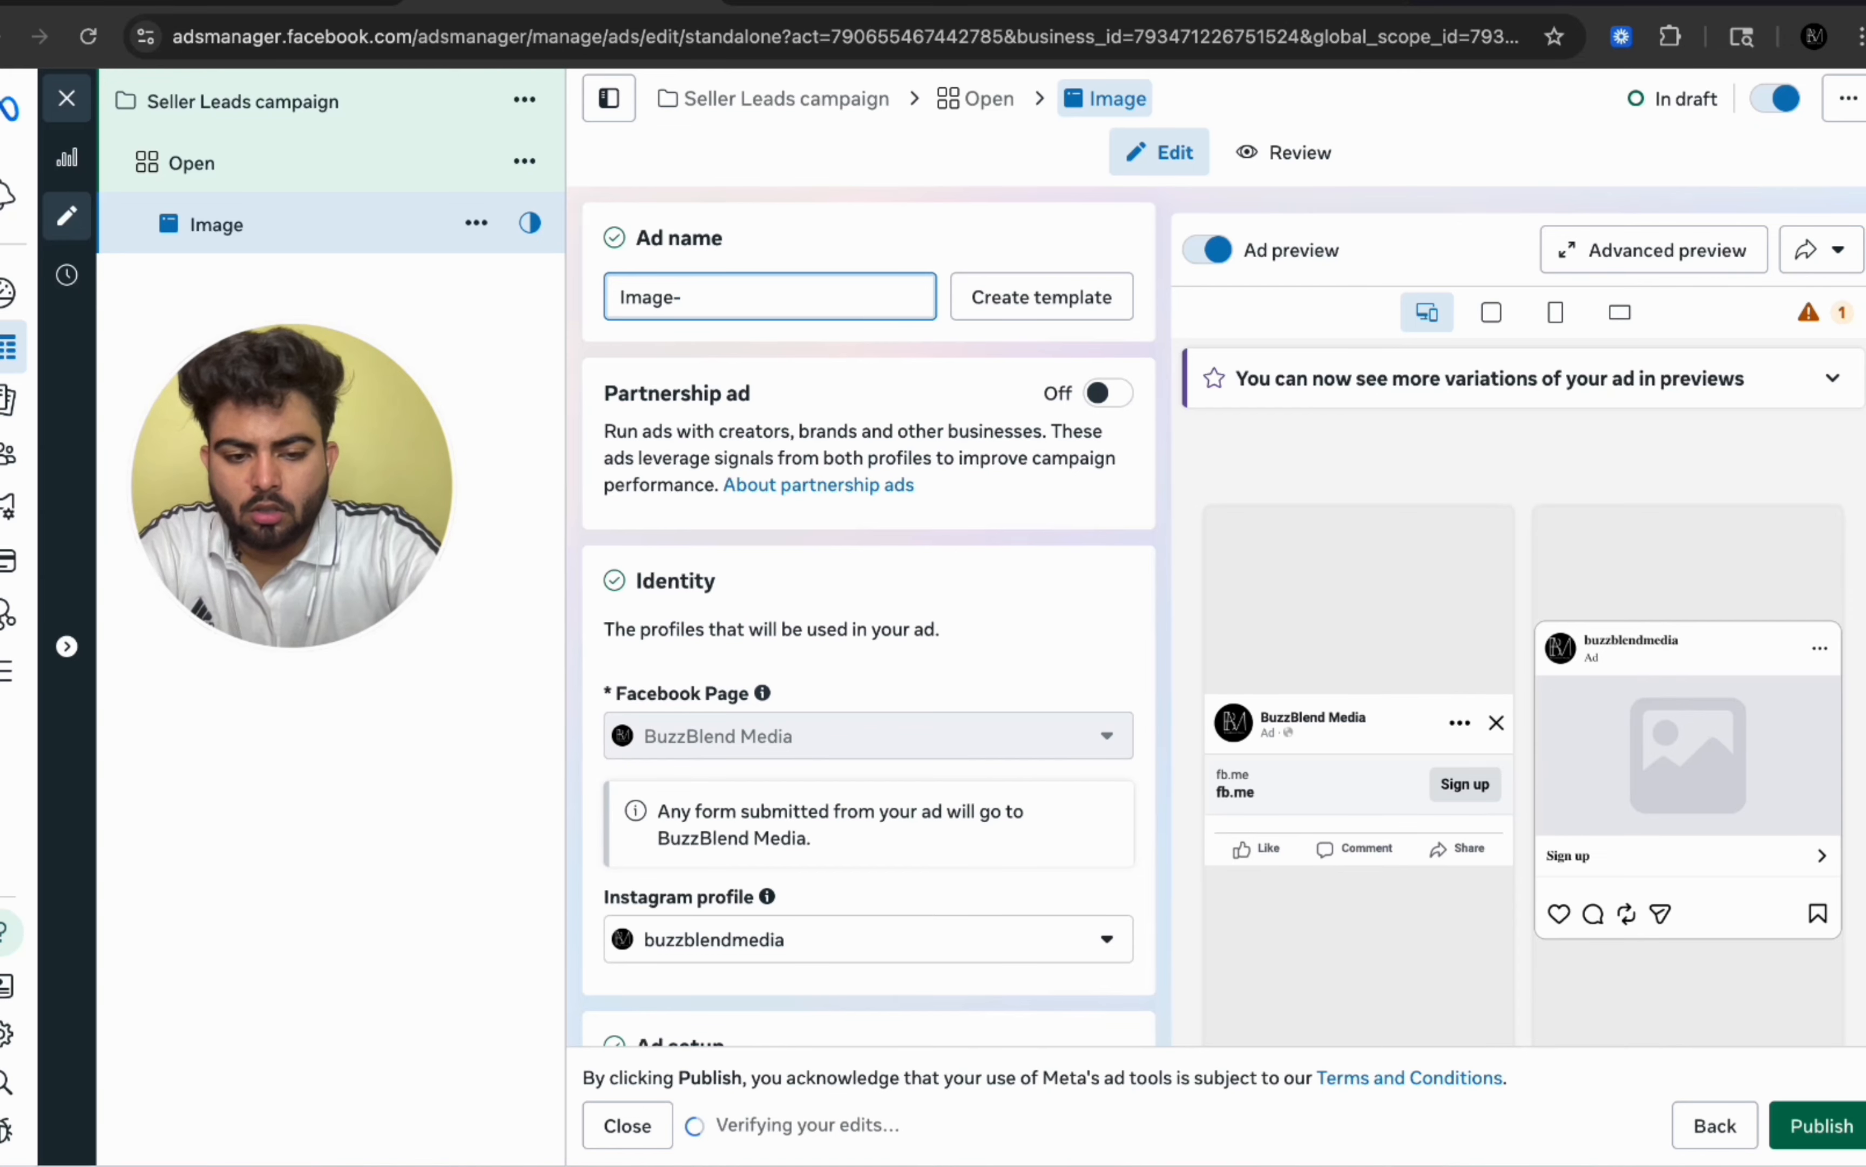
type(" Copy 1")
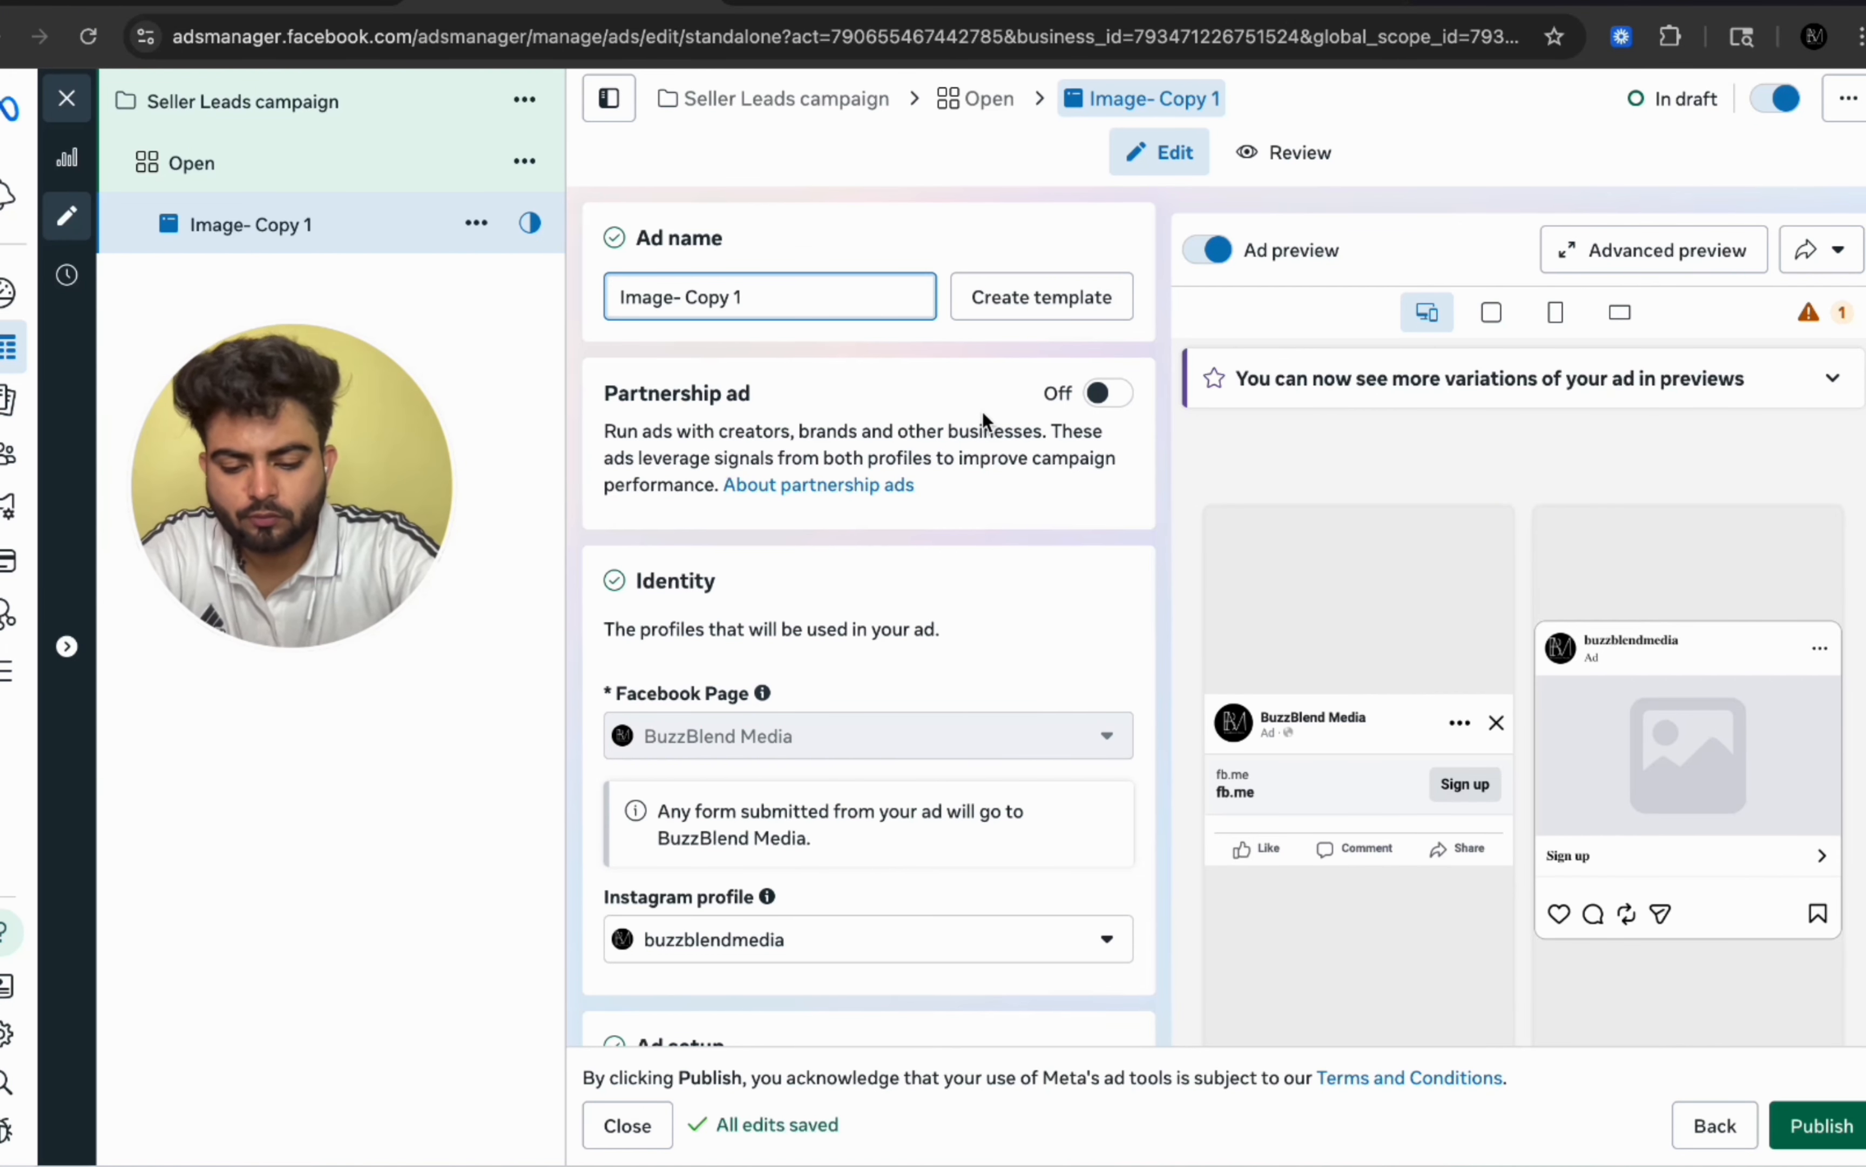
mouse_move(672, 747)
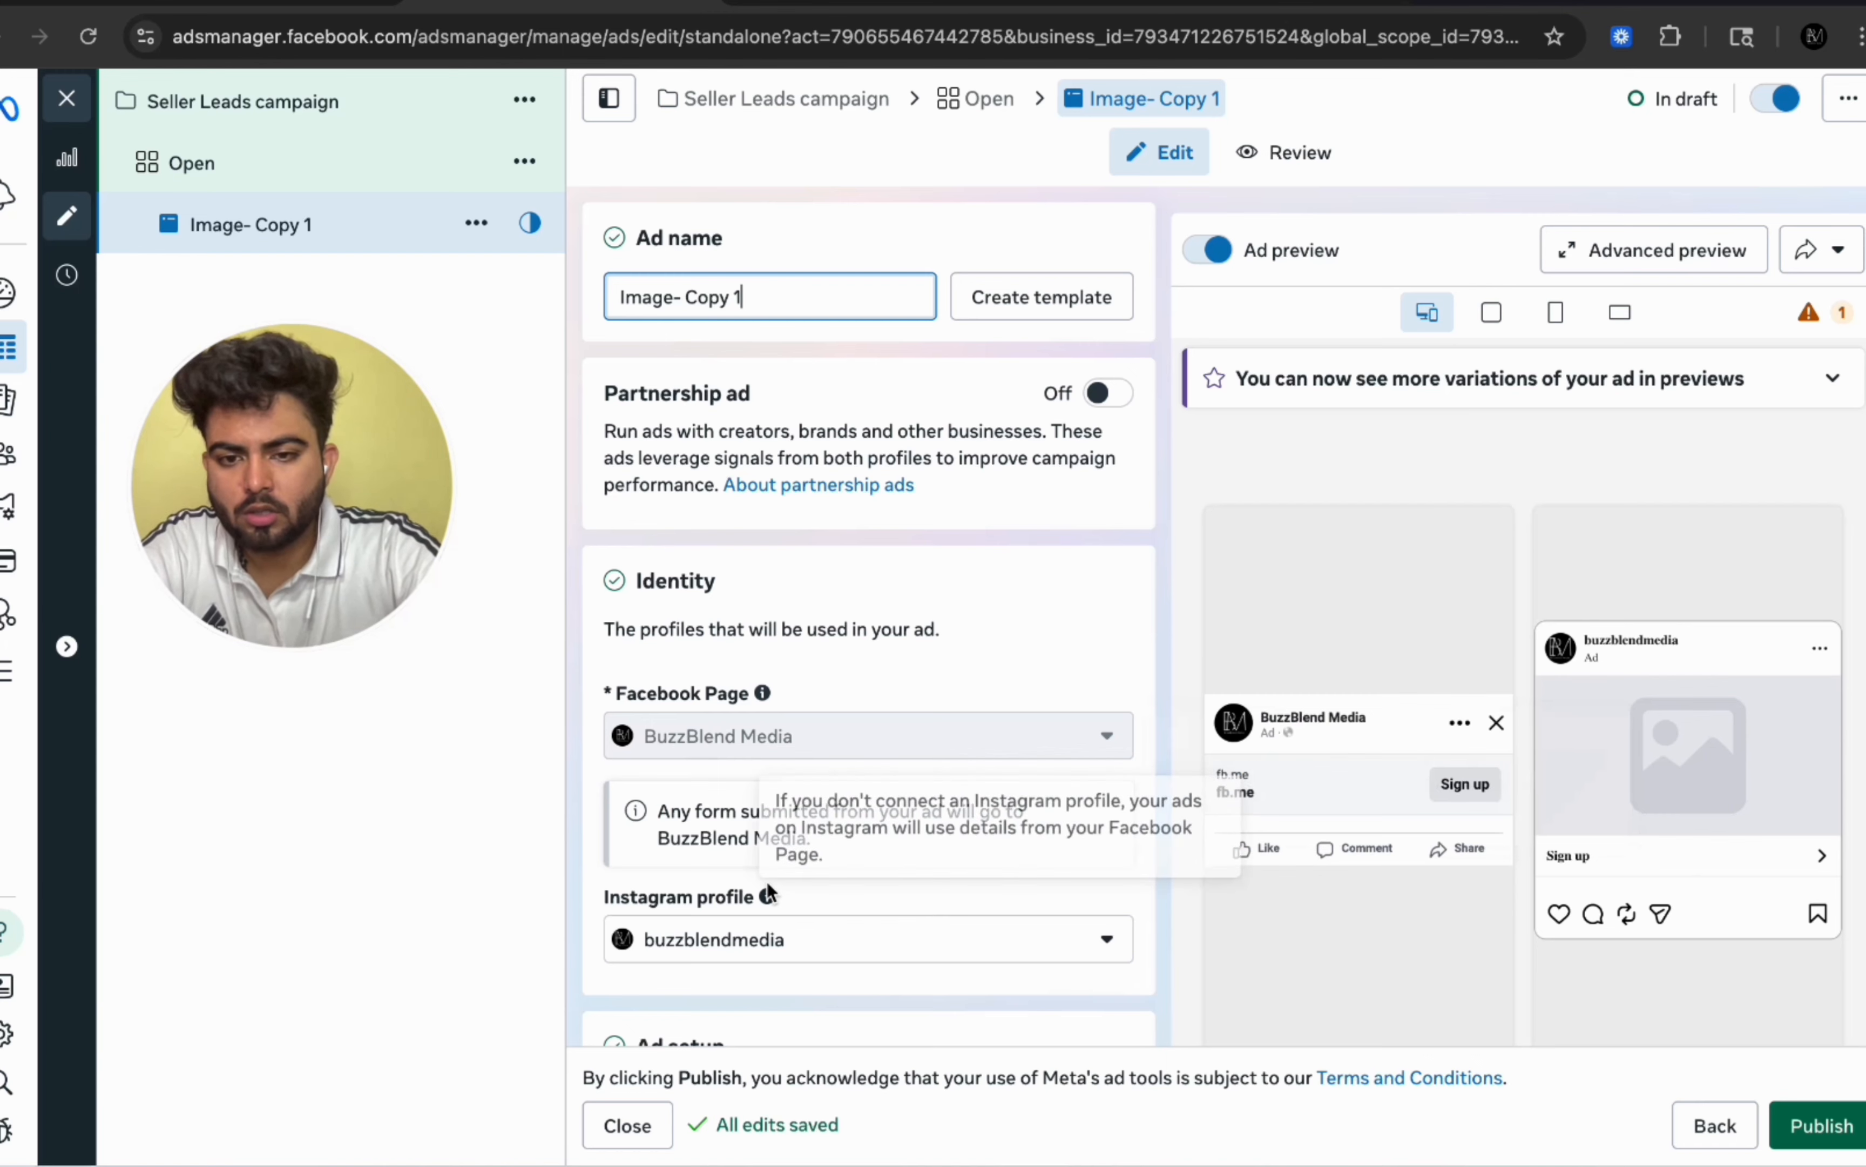
Step: Start setting up the ad creative as an image ad
scroll(1020, 355, "down", 2)
scroll(1020, 357, "down", 2)
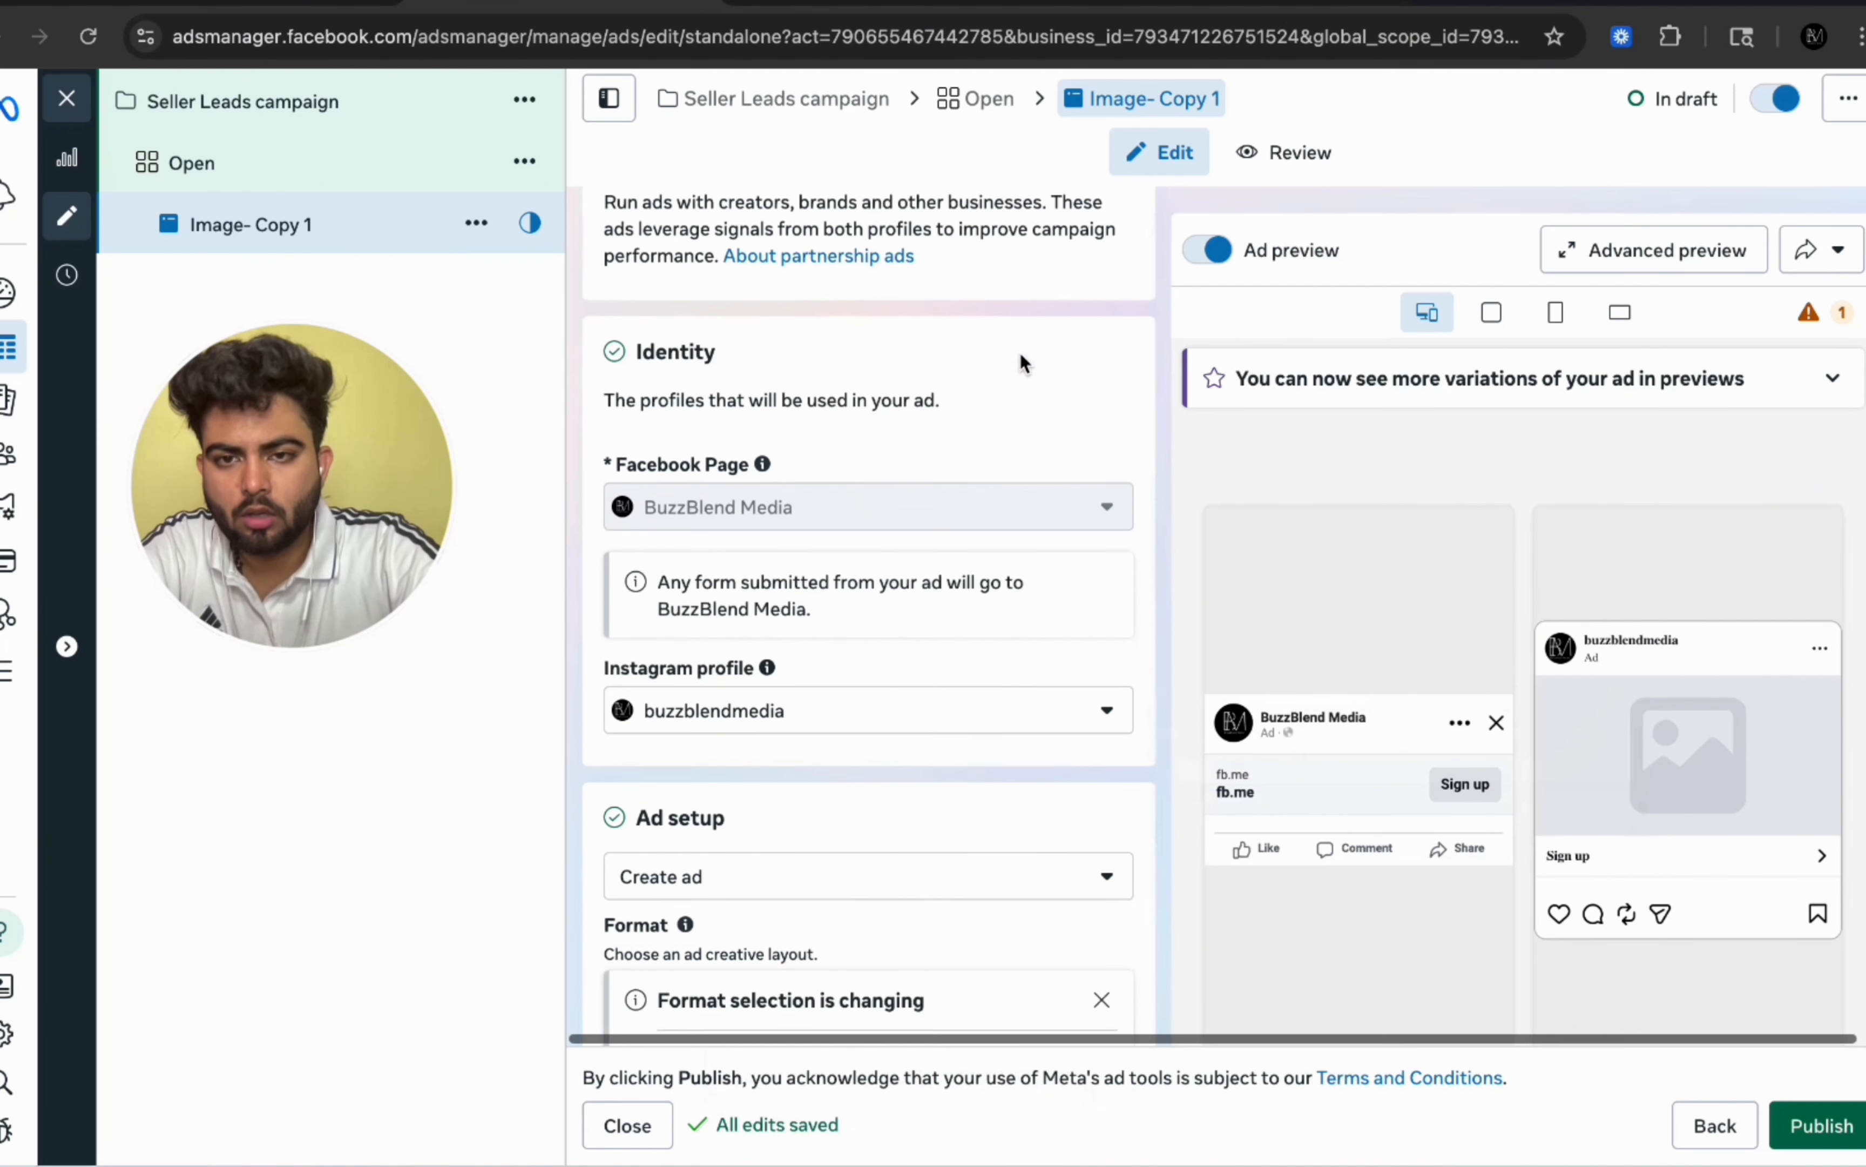
scroll(1020, 350, "down", 10)
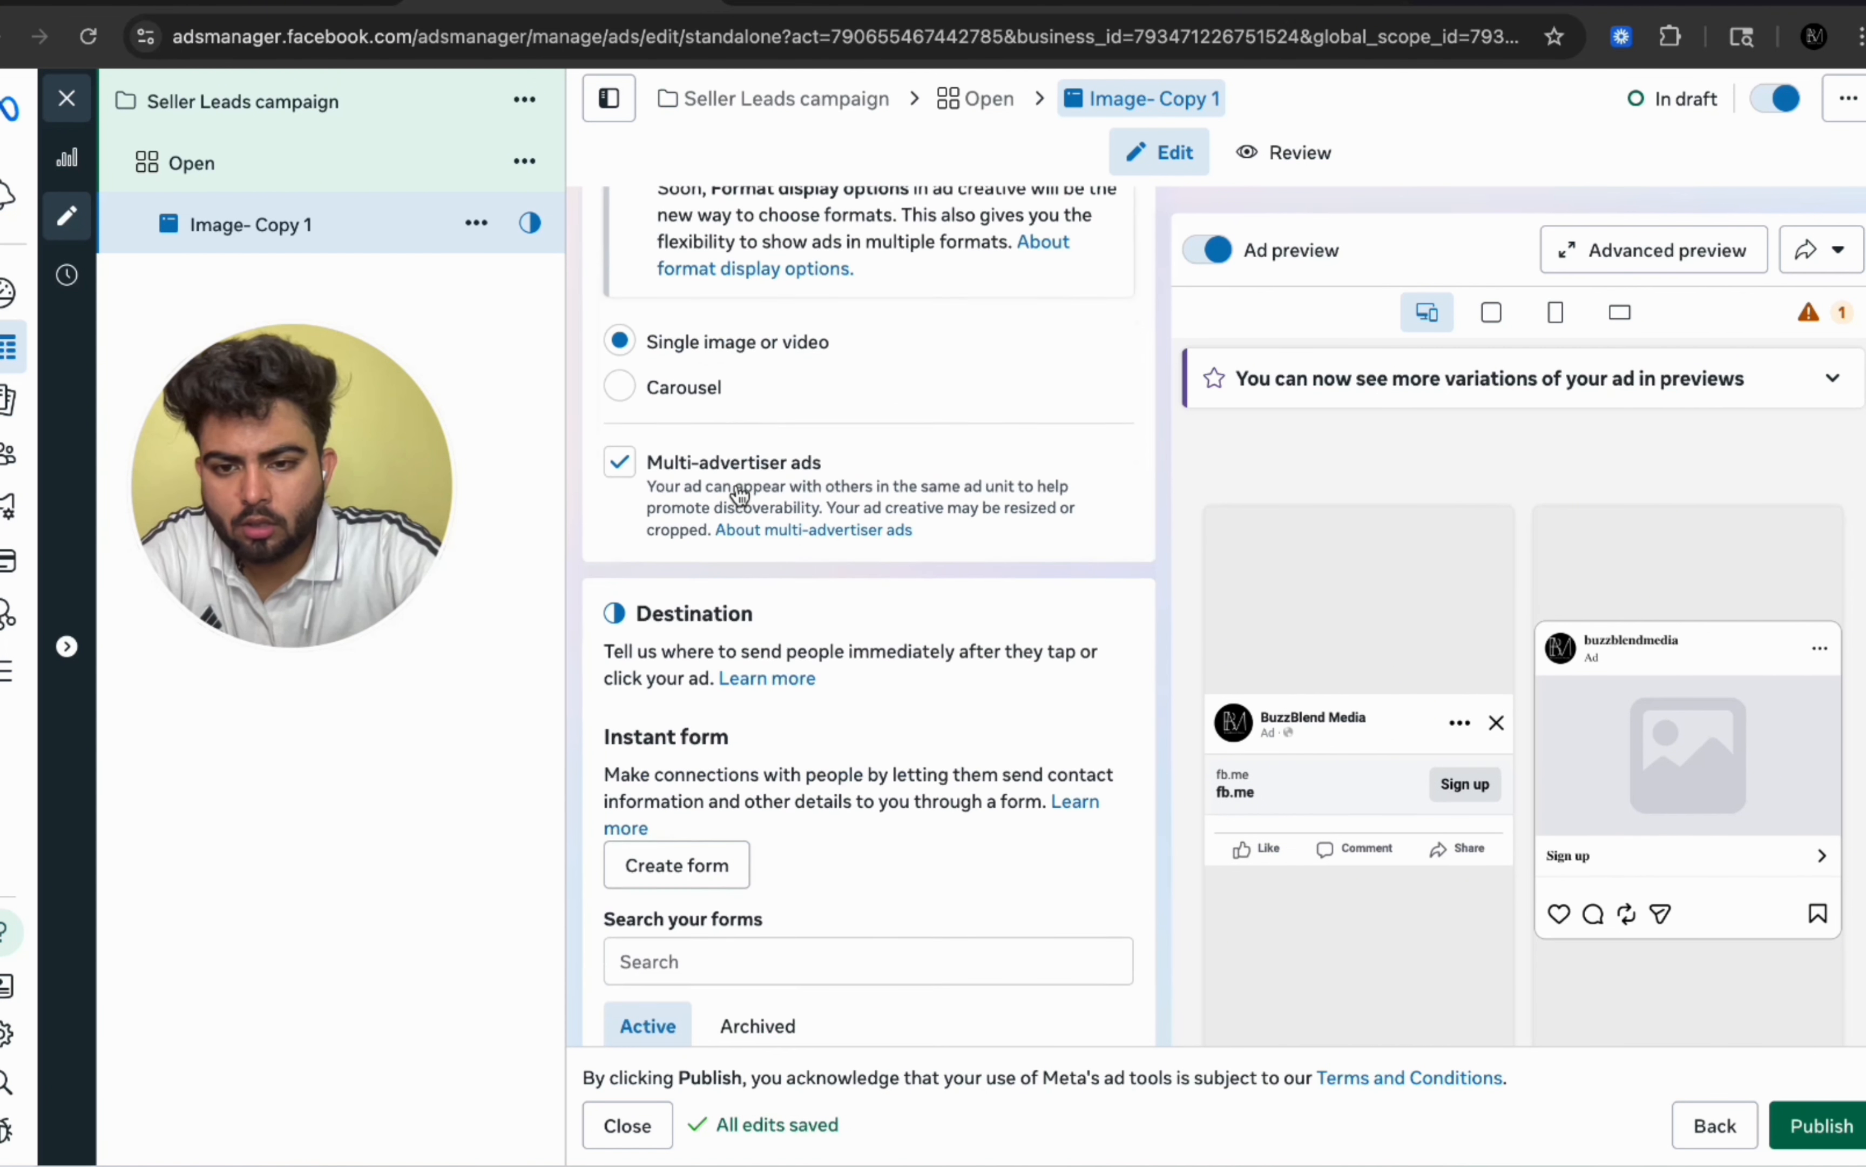
scroll(733, 731, "down", 2)
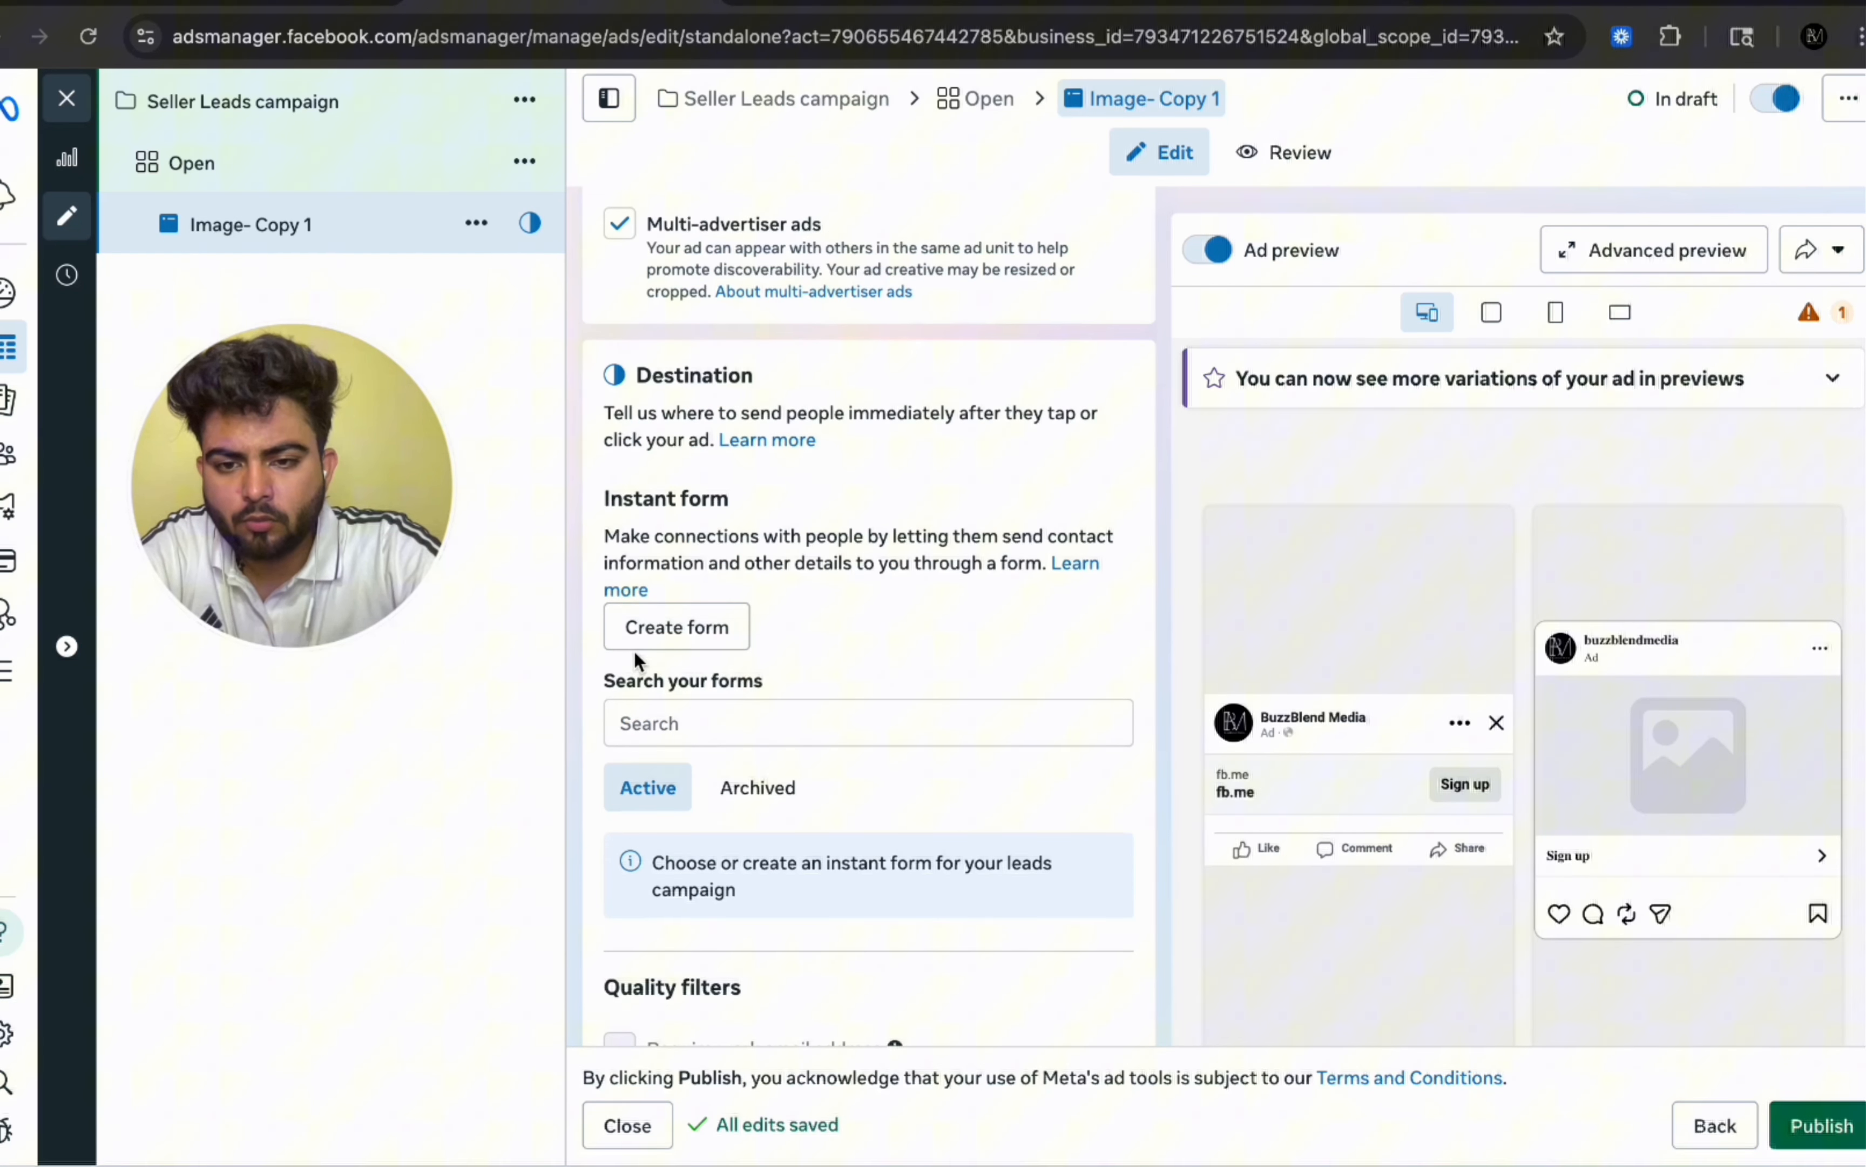
scroll(633, 649, "down", 8)
scroll(851, 477, "down", 2)
left_click(746, 657)
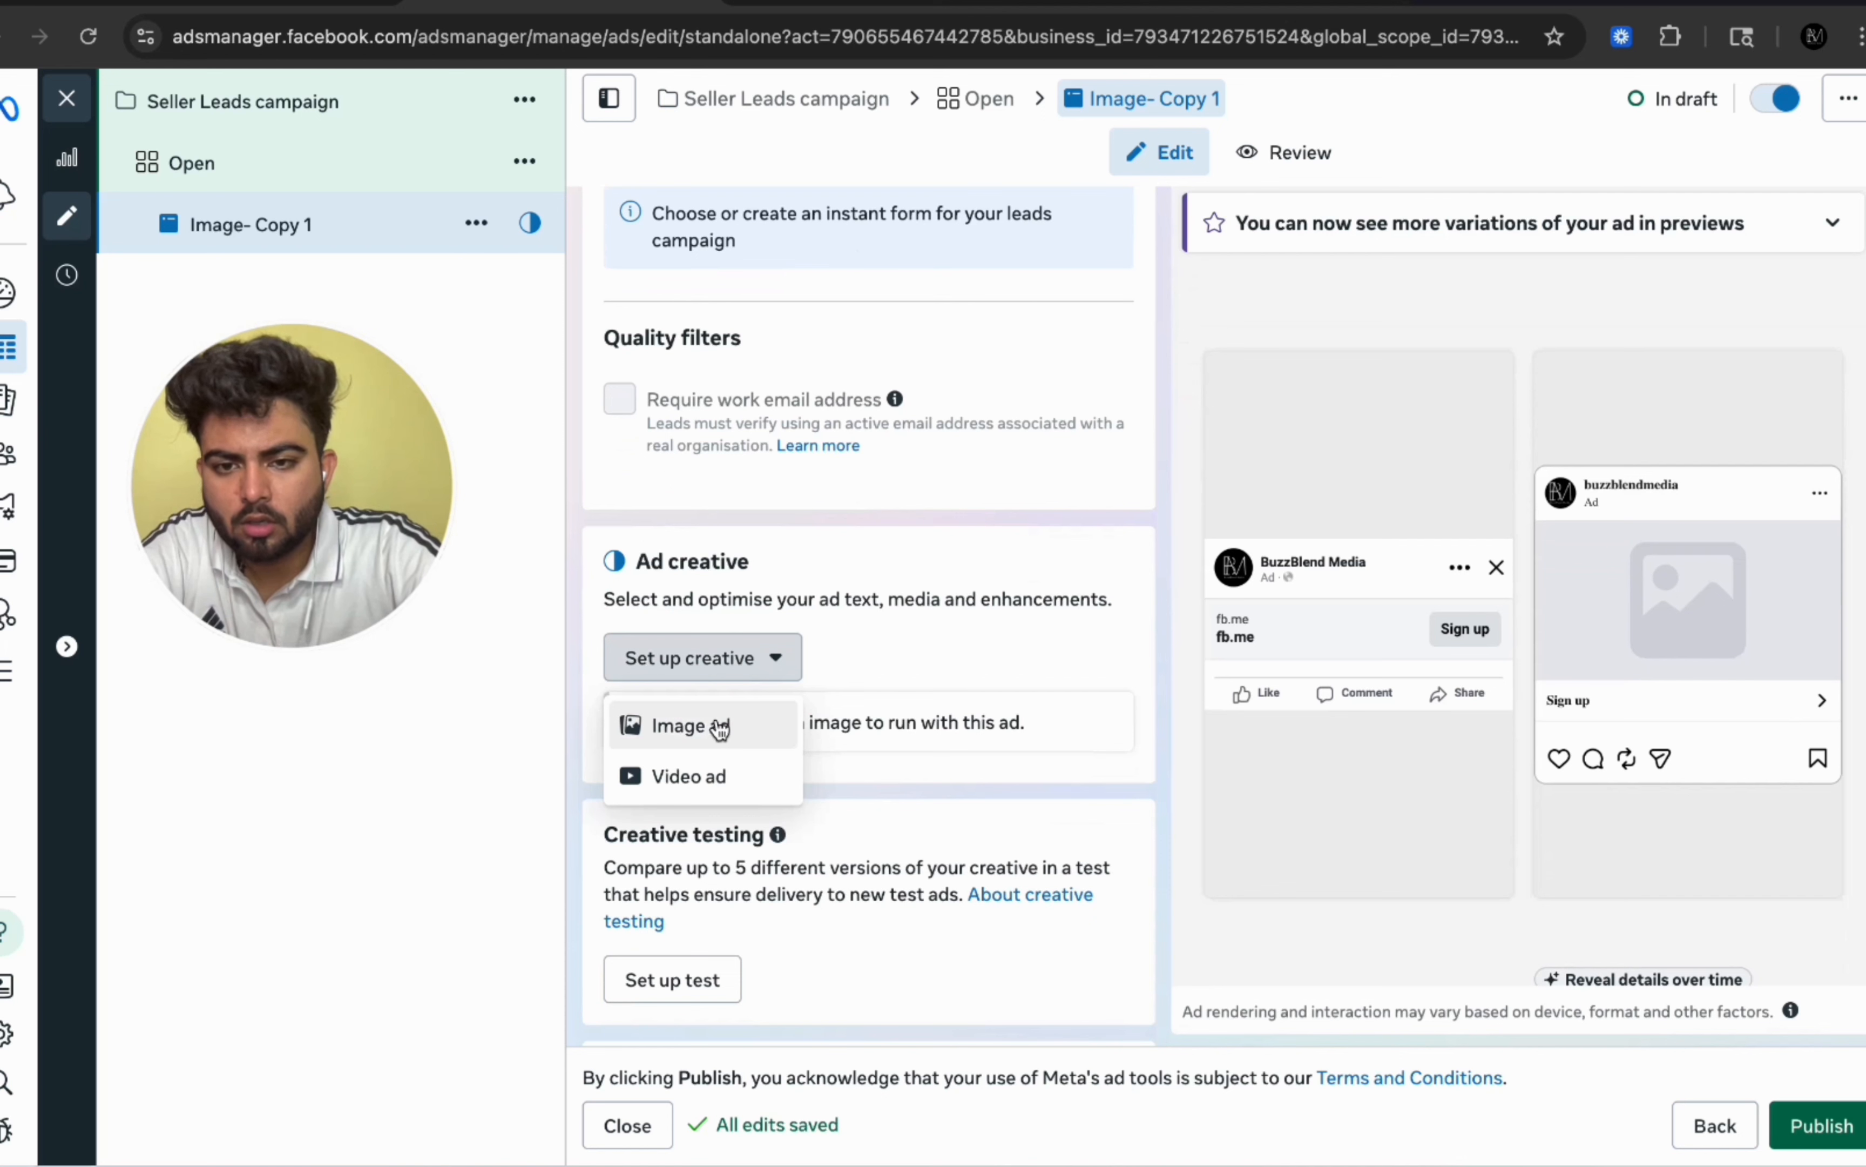
left_click(718, 729)
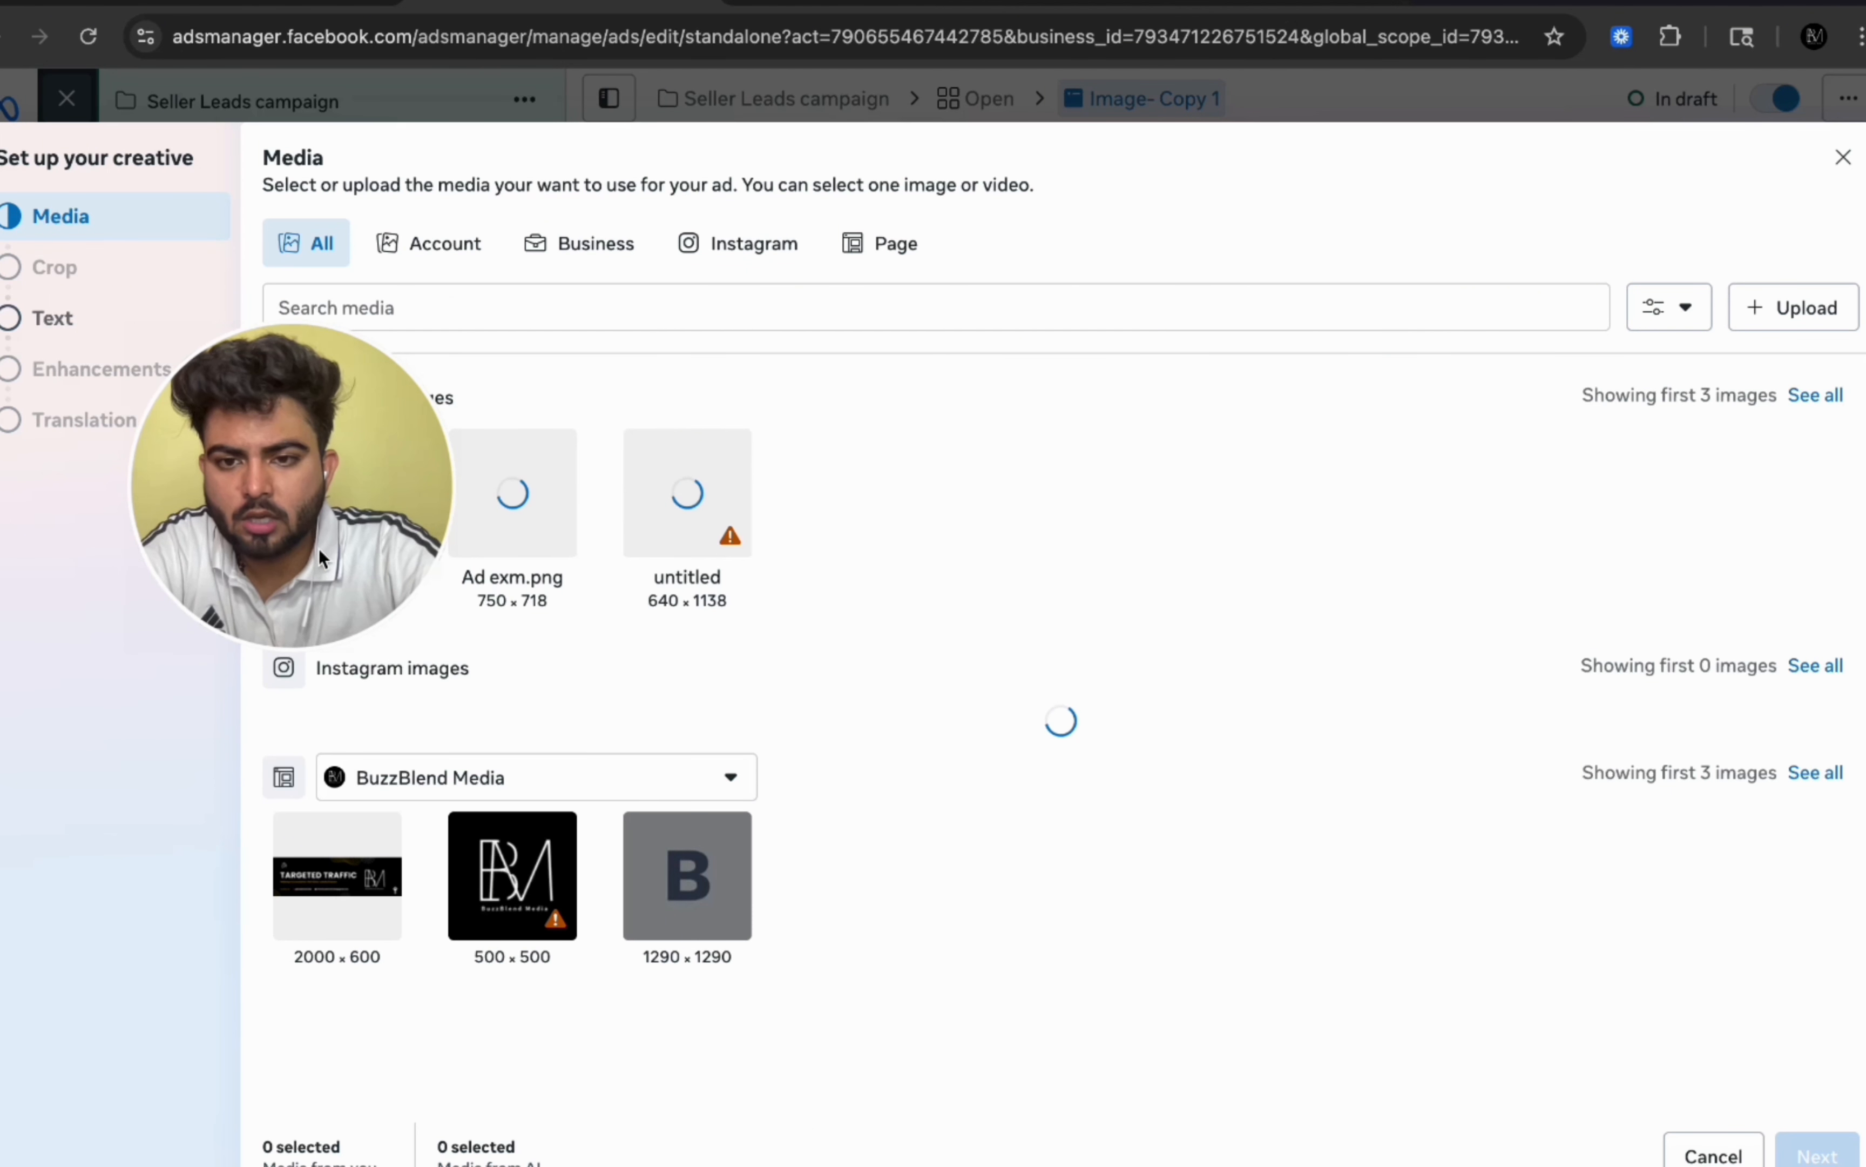
Step: Upload the Fb ads Creative austin image from the Desktop as the ad's media and continue
left_click(1774, 312)
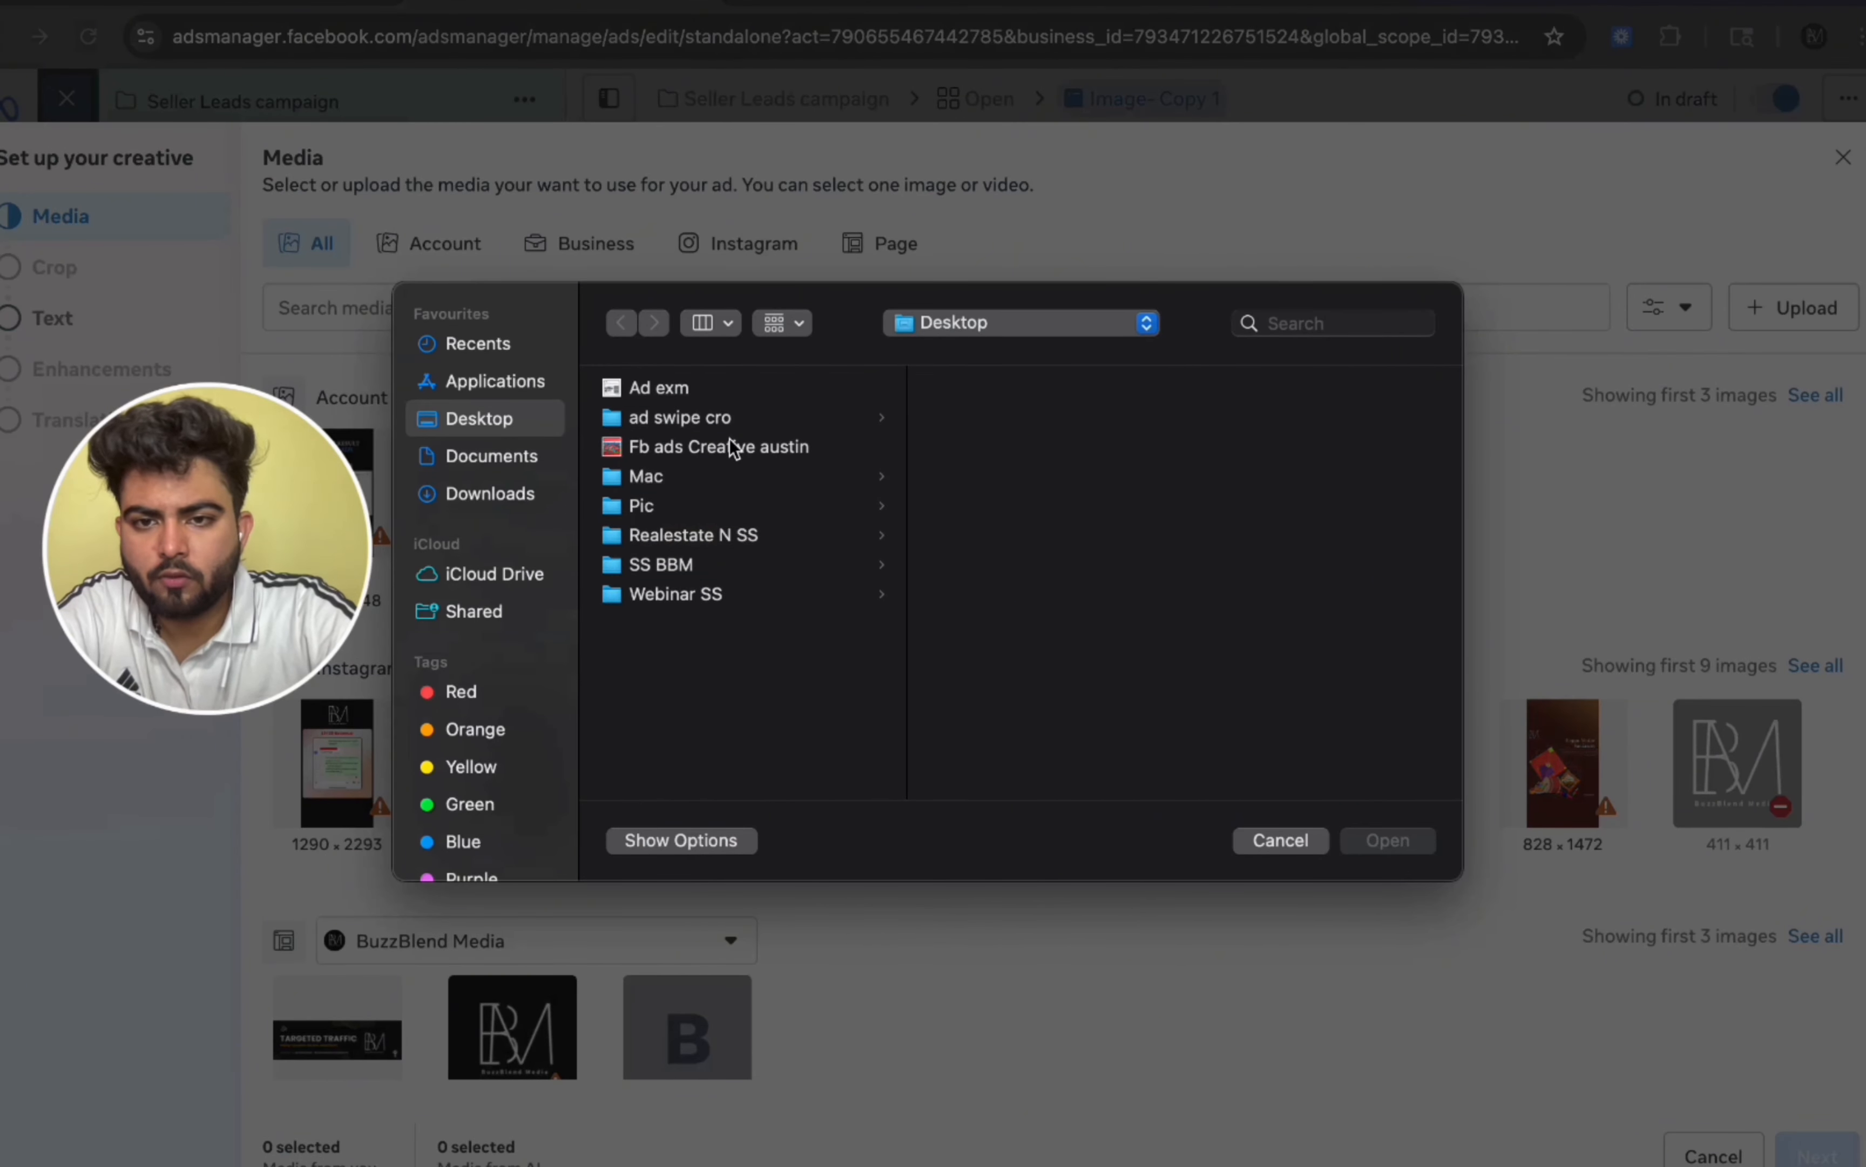
left_click(802, 454)
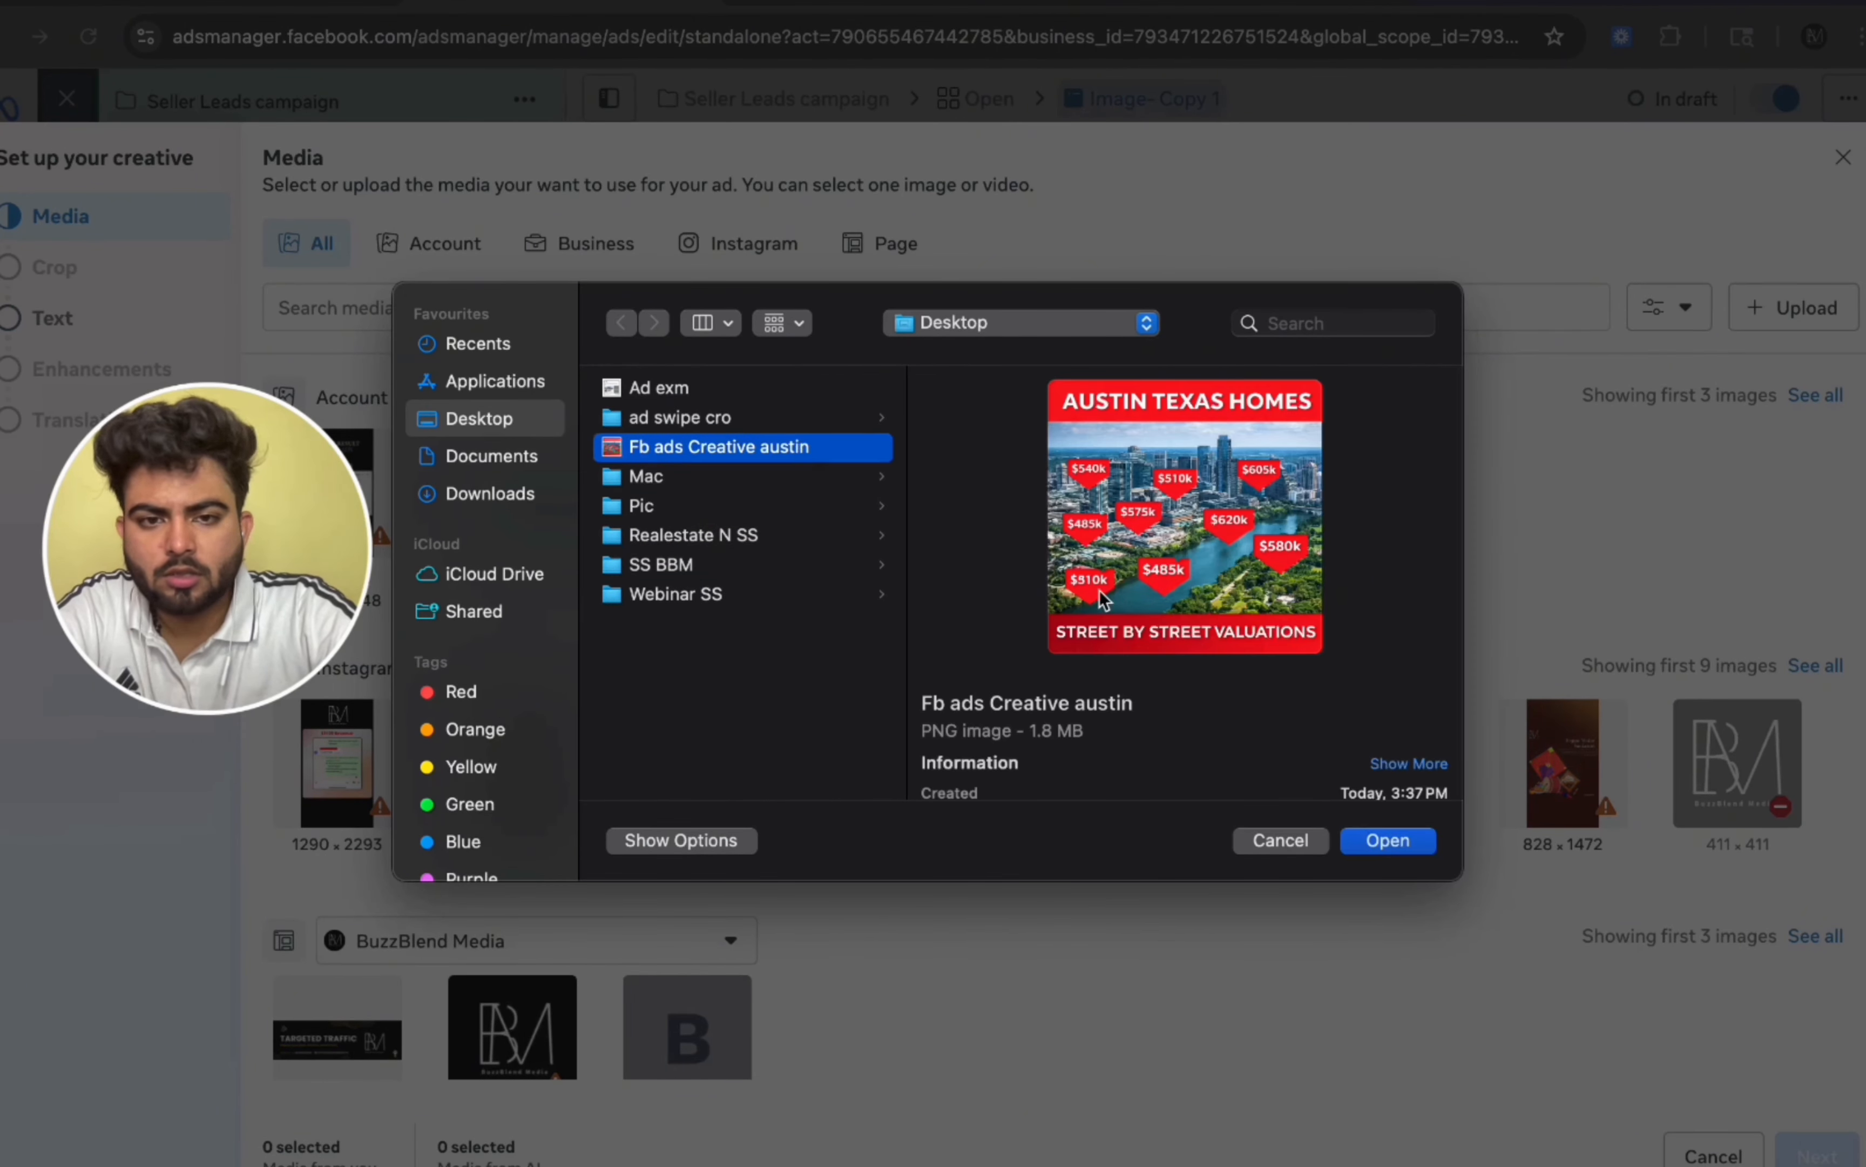
left_click(1415, 848)
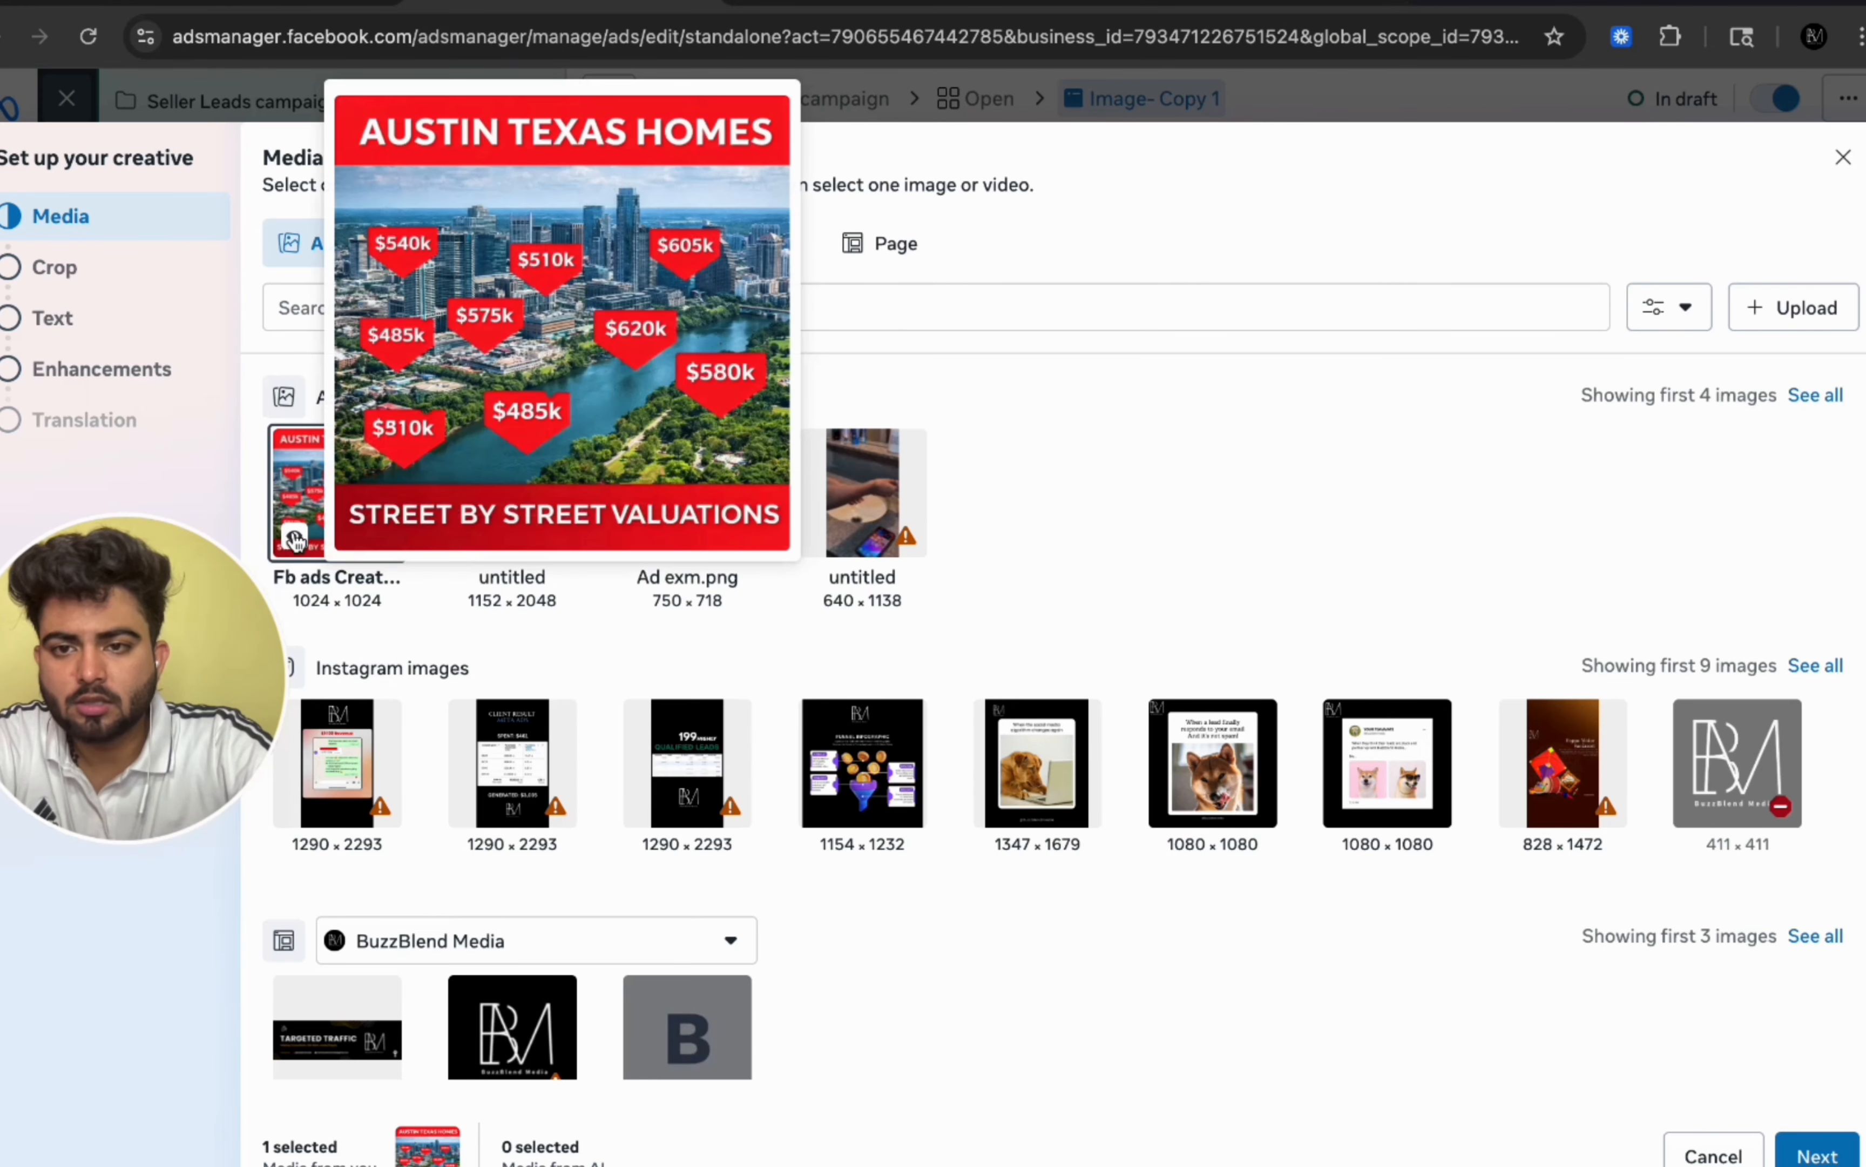
left_click(1817, 1154)
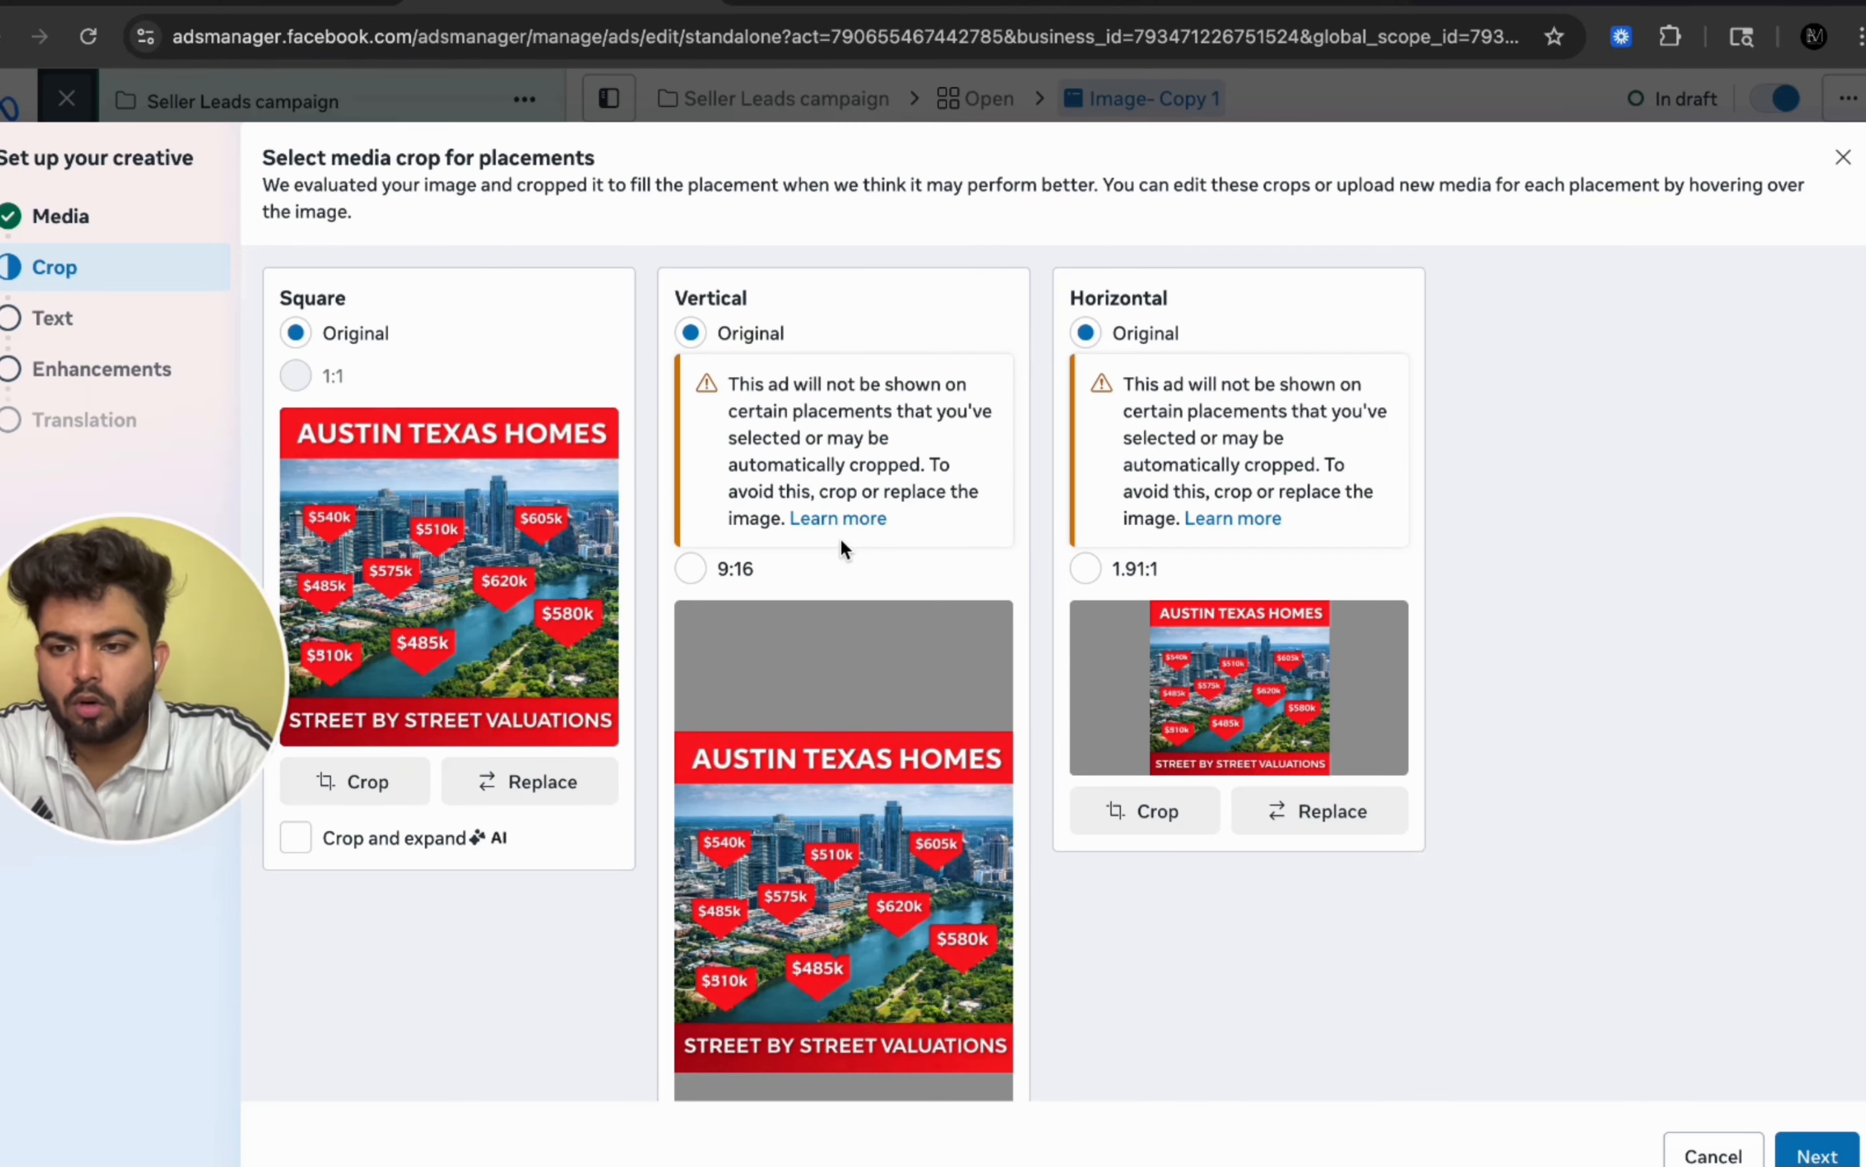
Step: Keep the original square, vertical and horizontal crops and continue to the text section
scroll(700, 589, "down", 3)
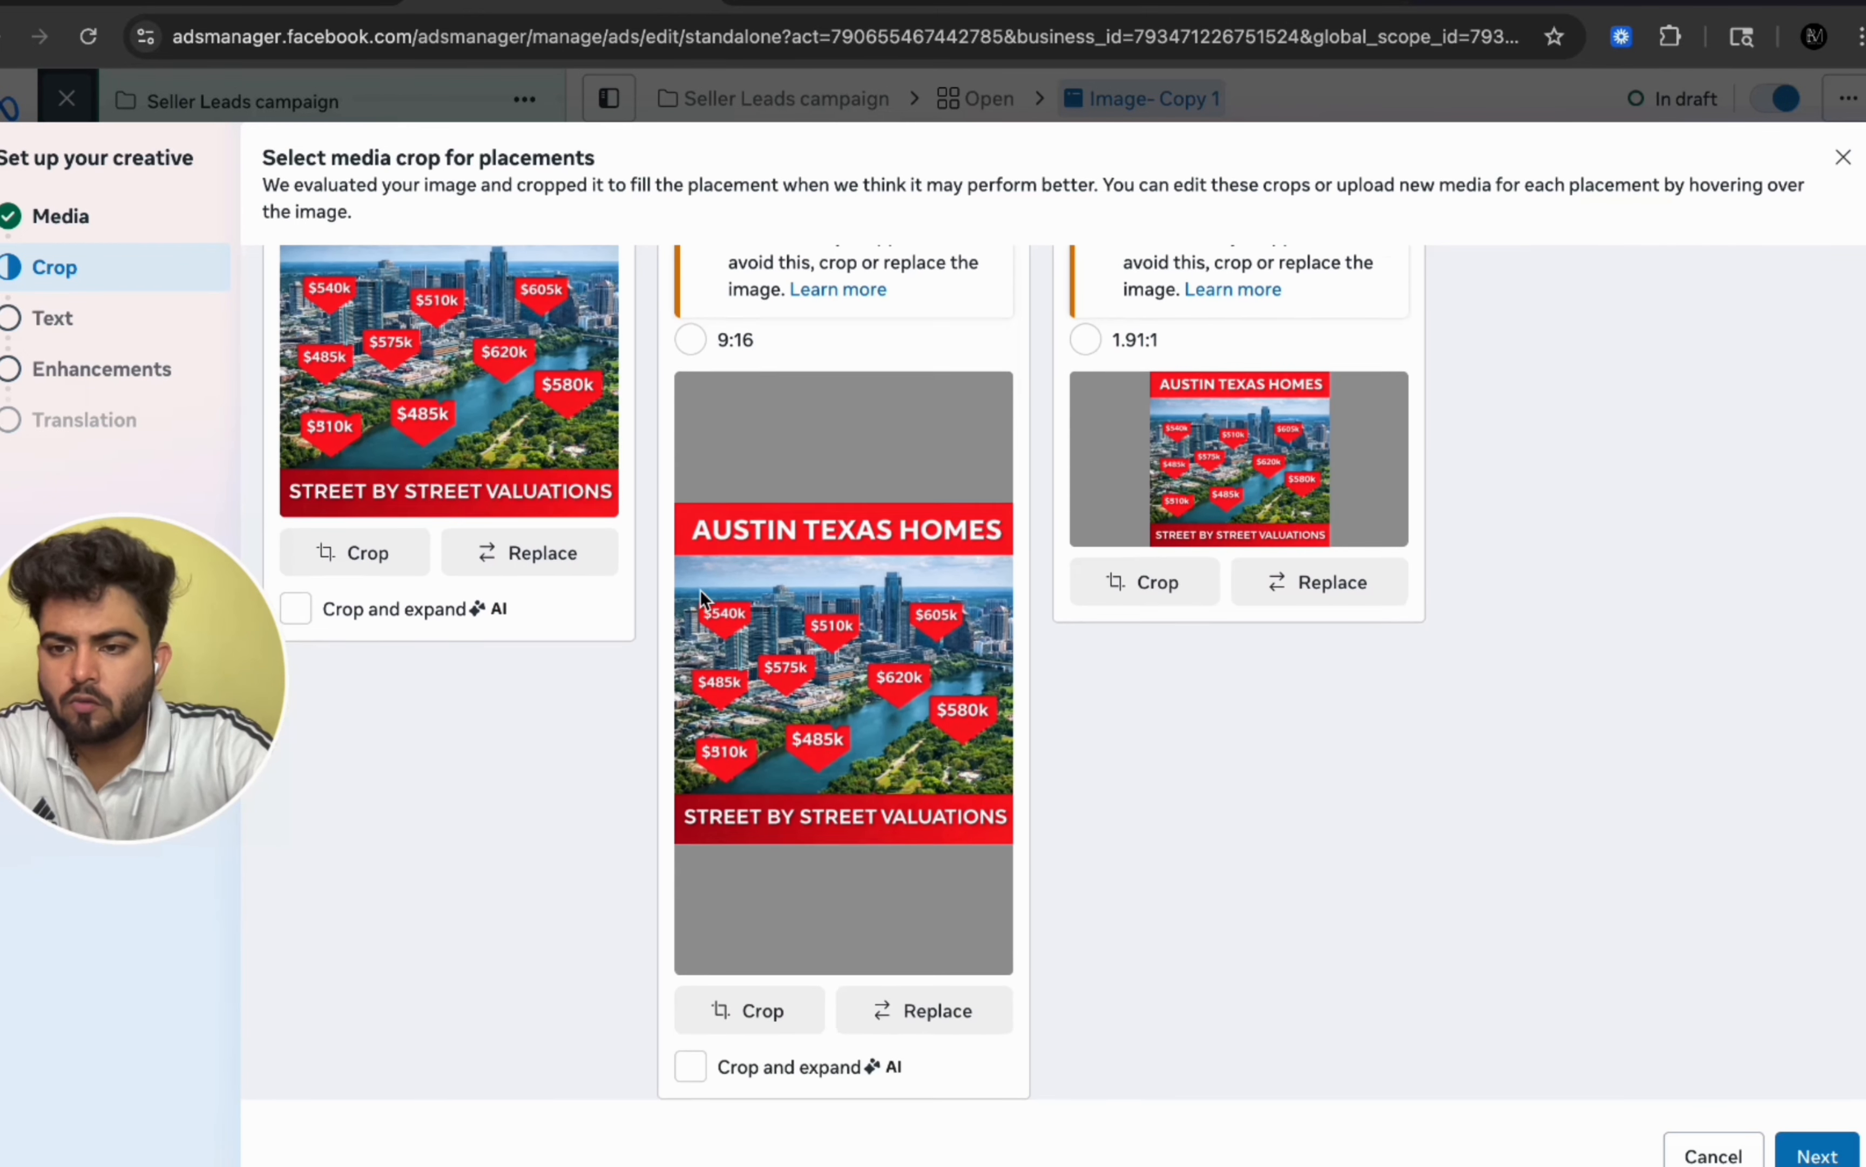
scroll(701, 593, "up", 3)
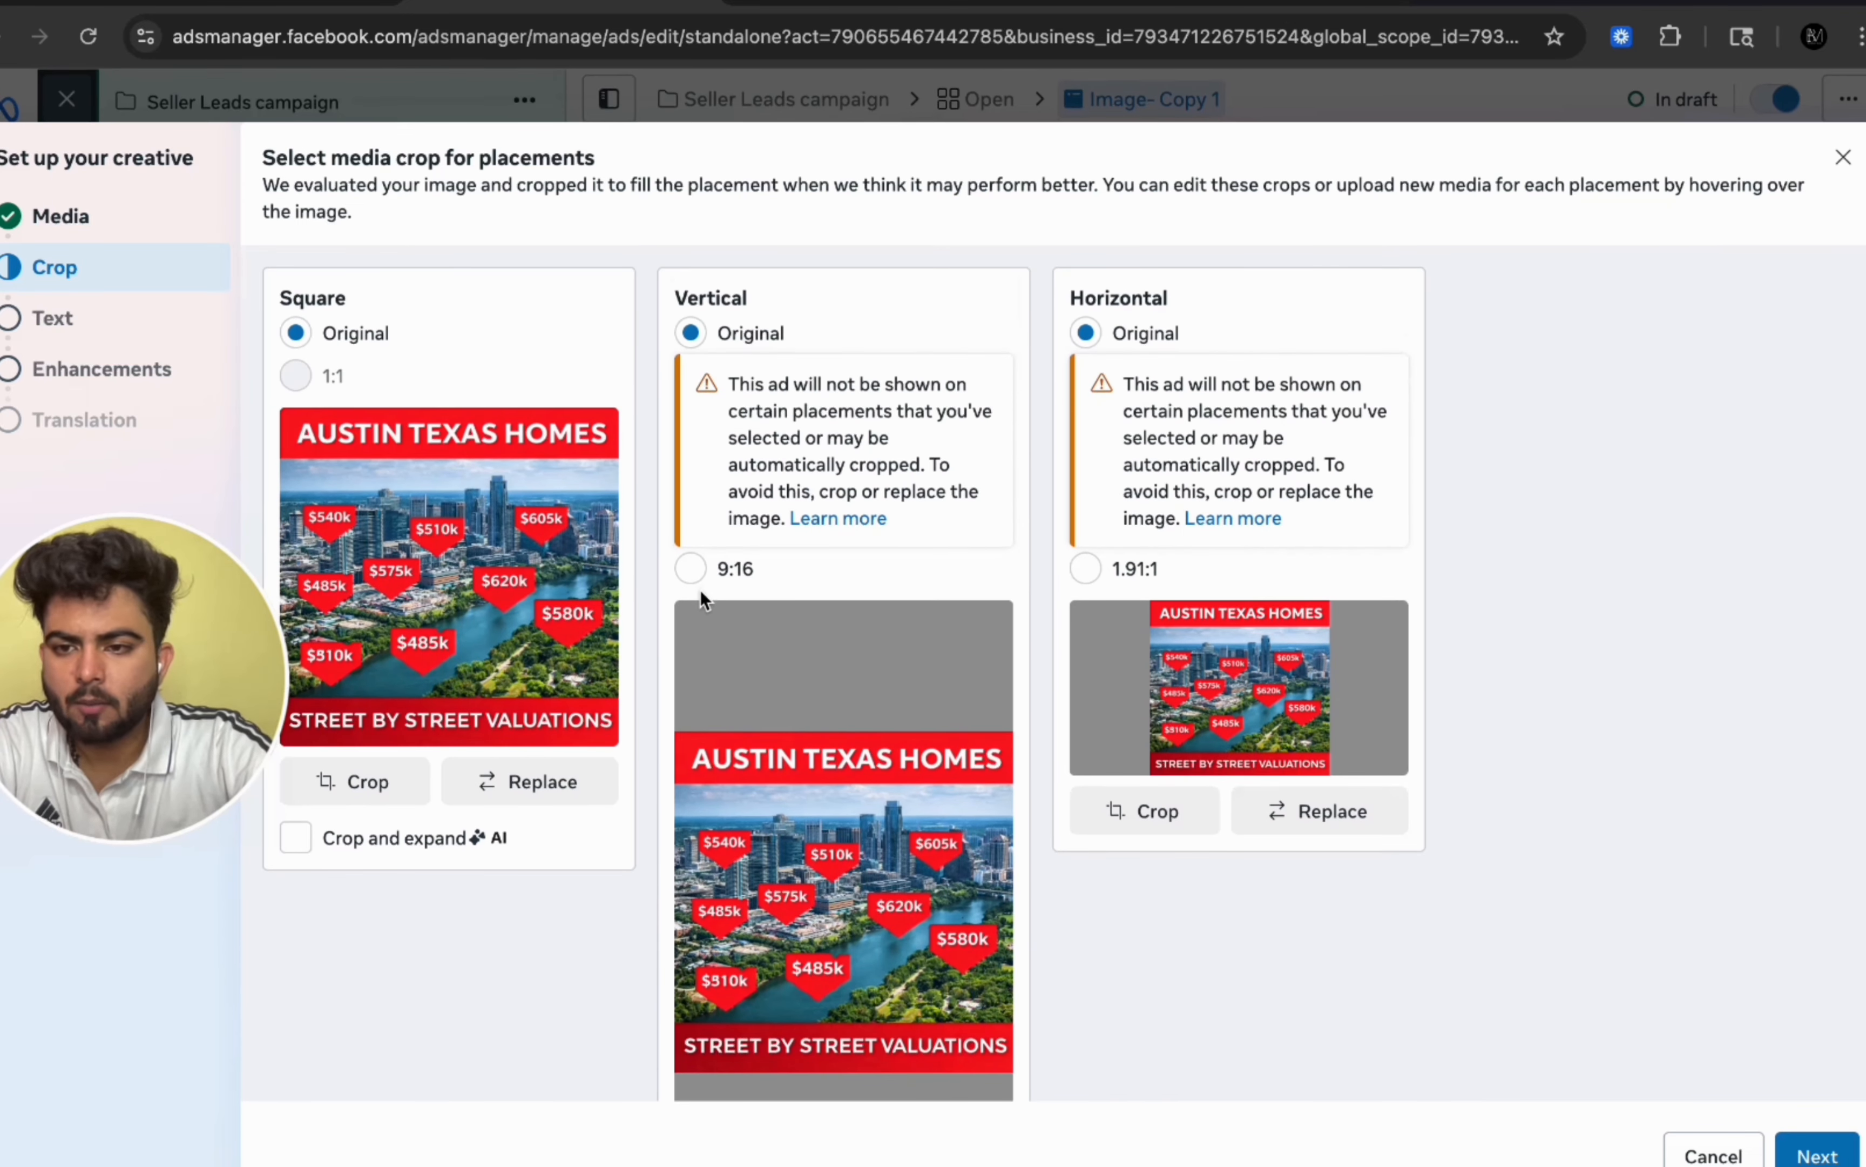
scroll(700, 592, "down", 3)
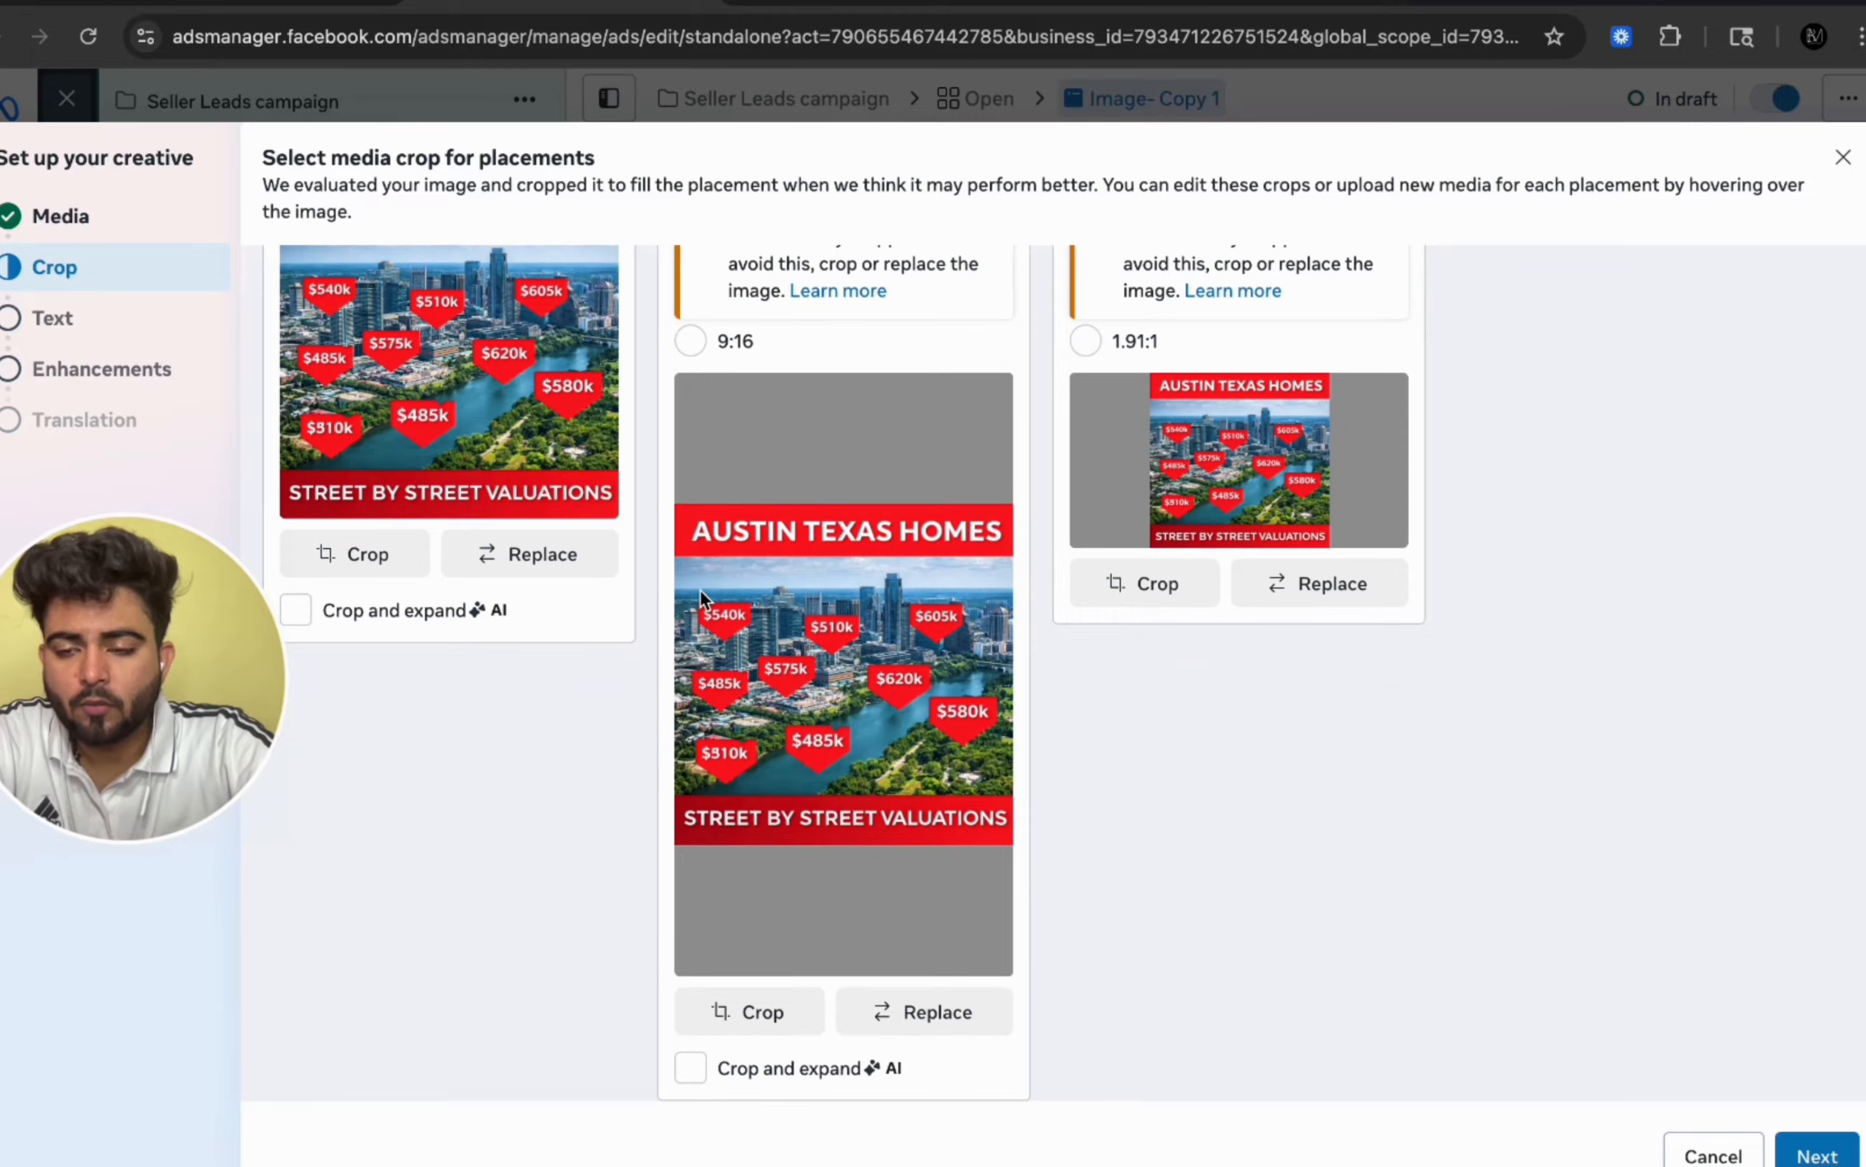
scroll(700, 594, "up", 3)
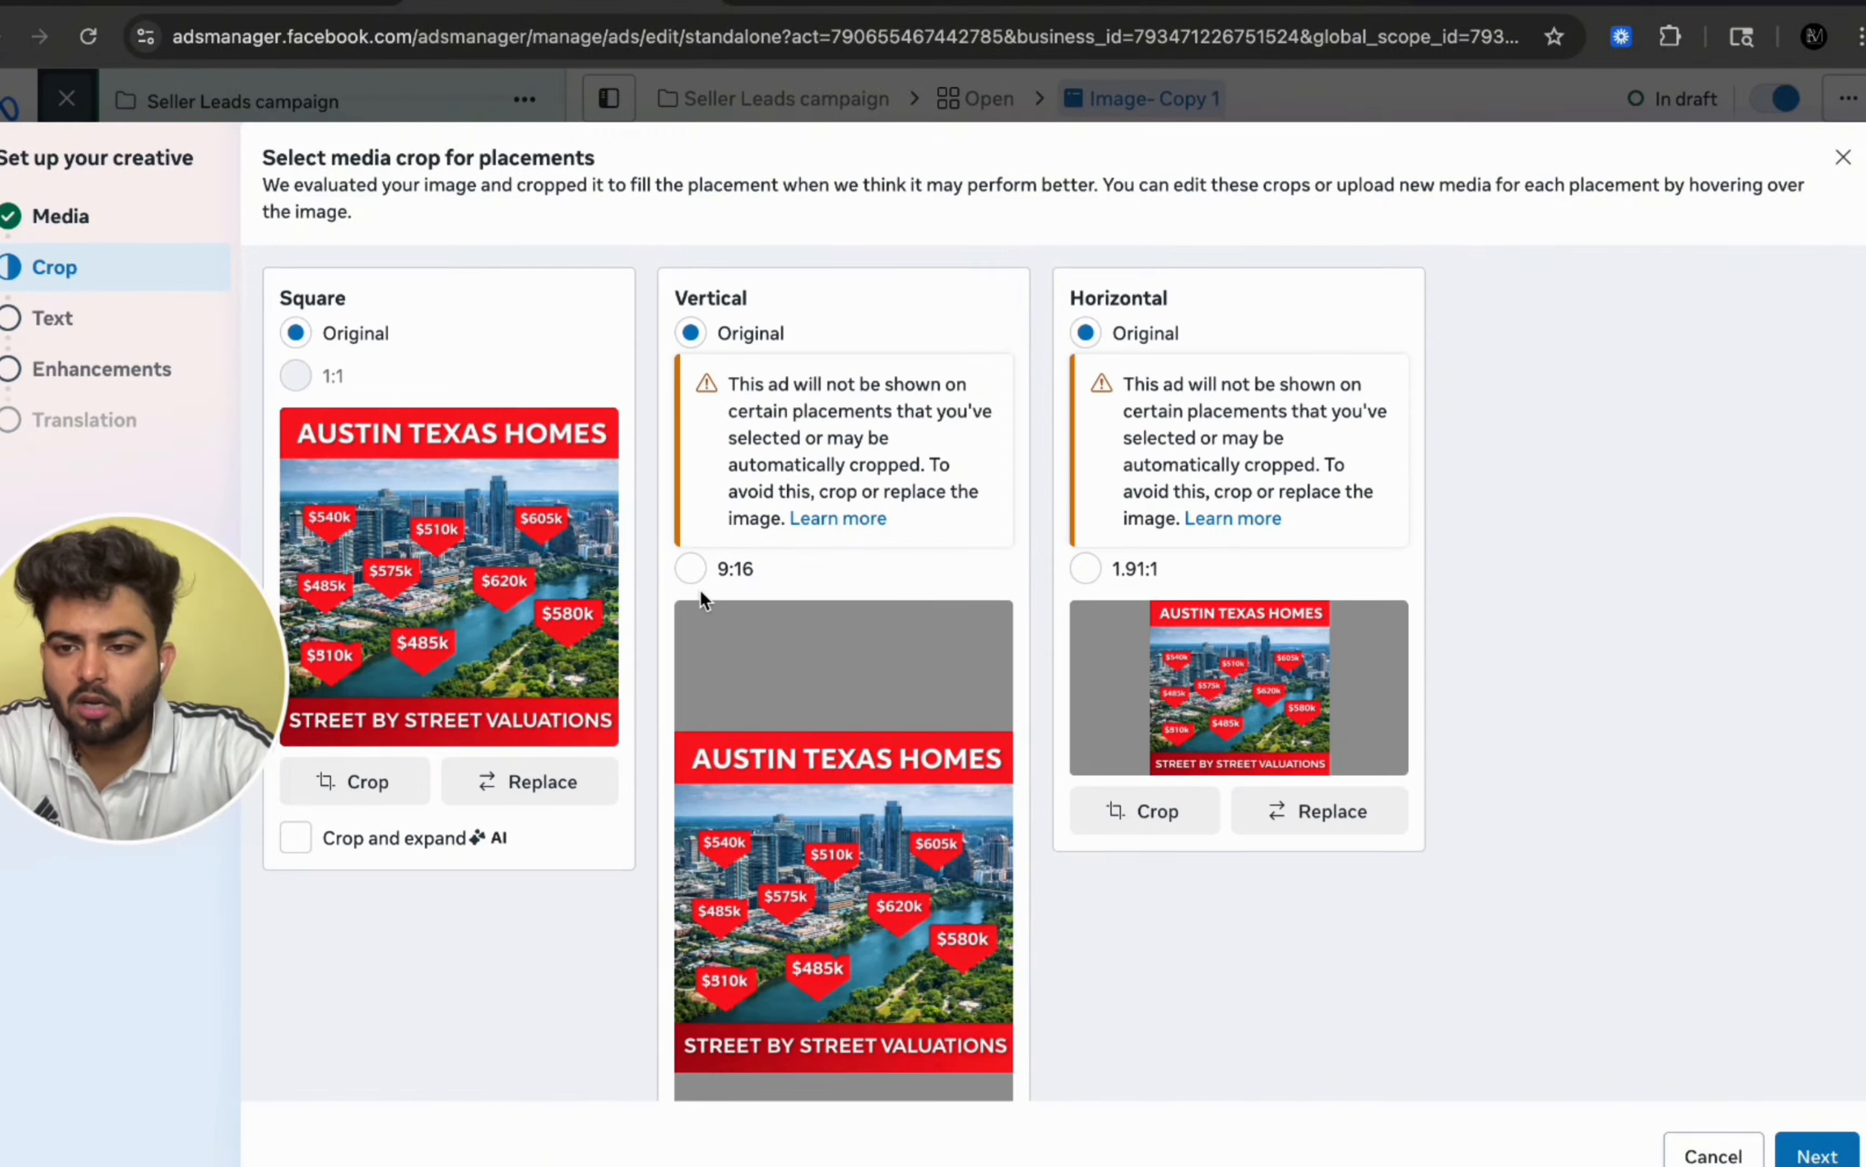
scroll(701, 597, "down", 3)
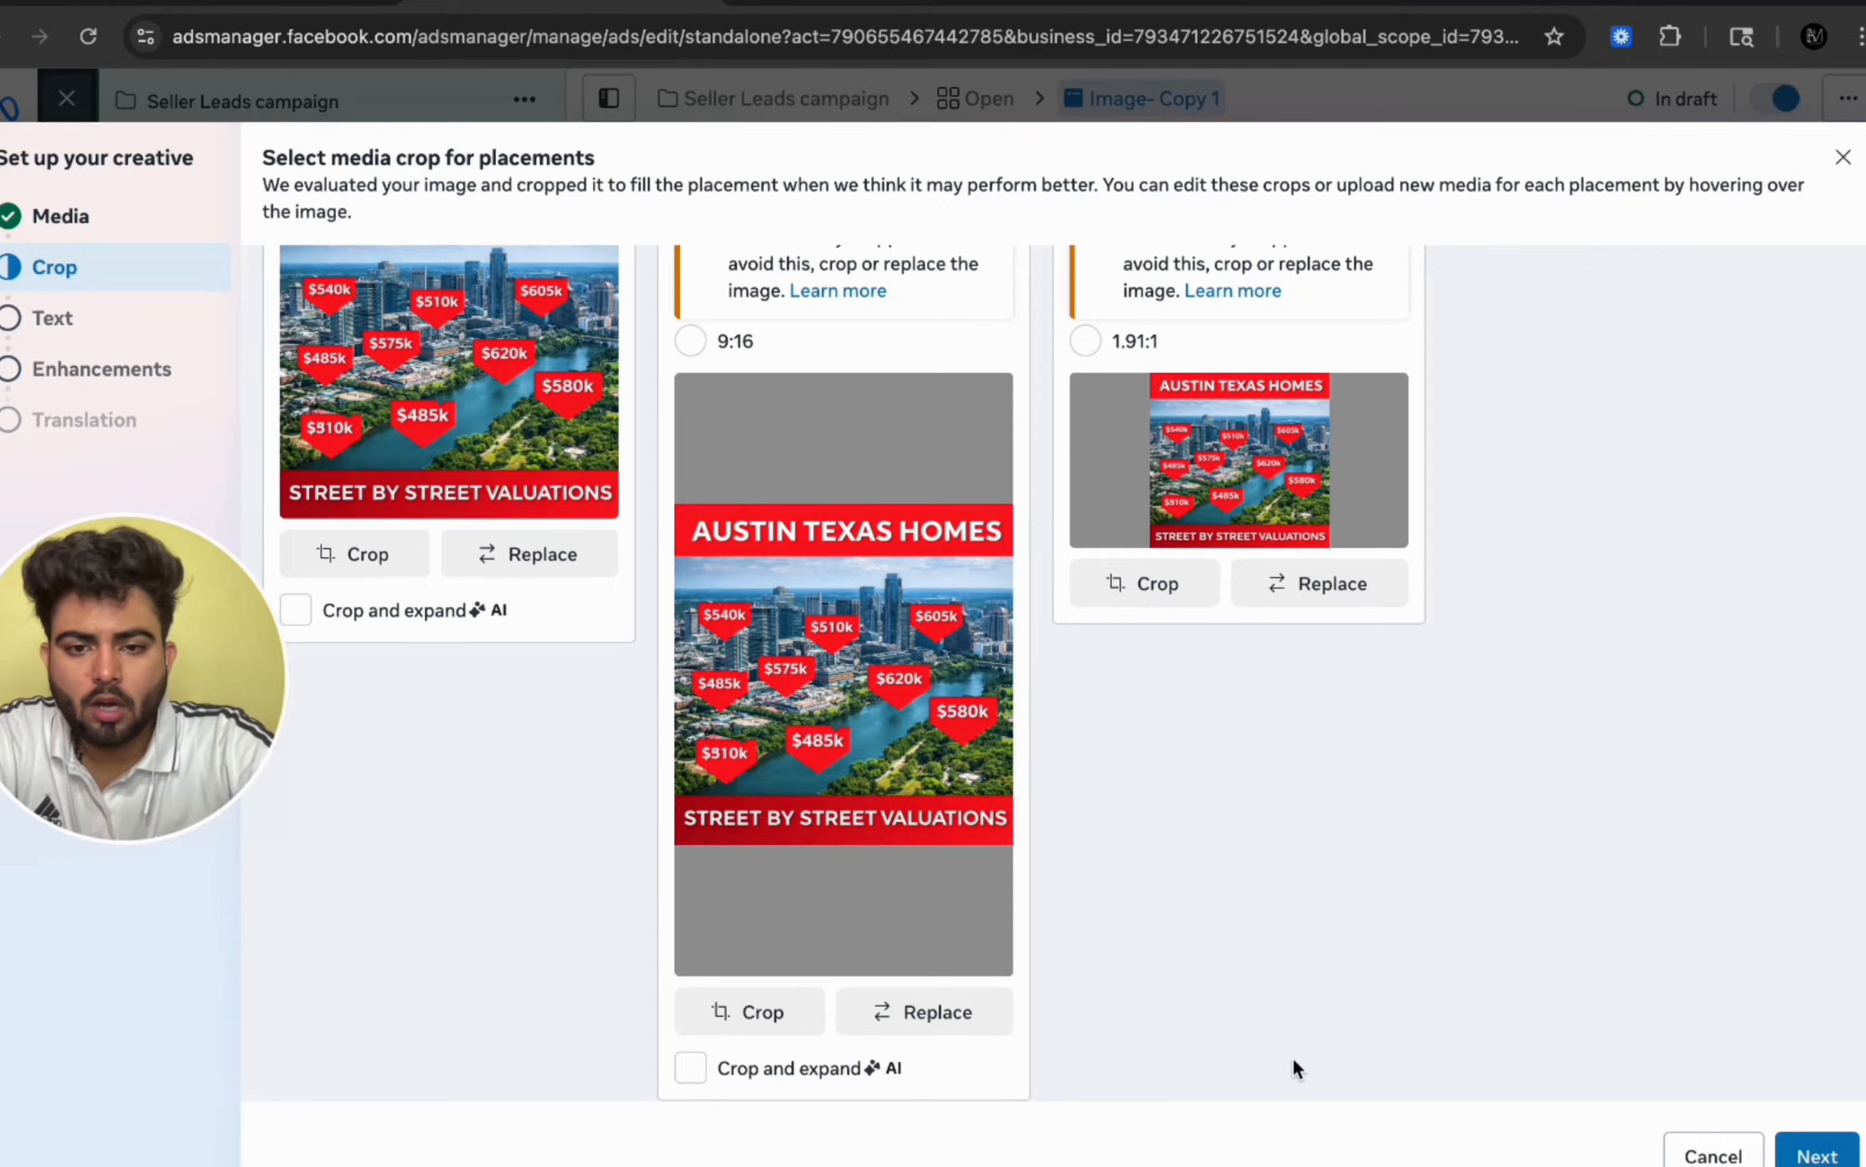
left_click(1816, 1152)
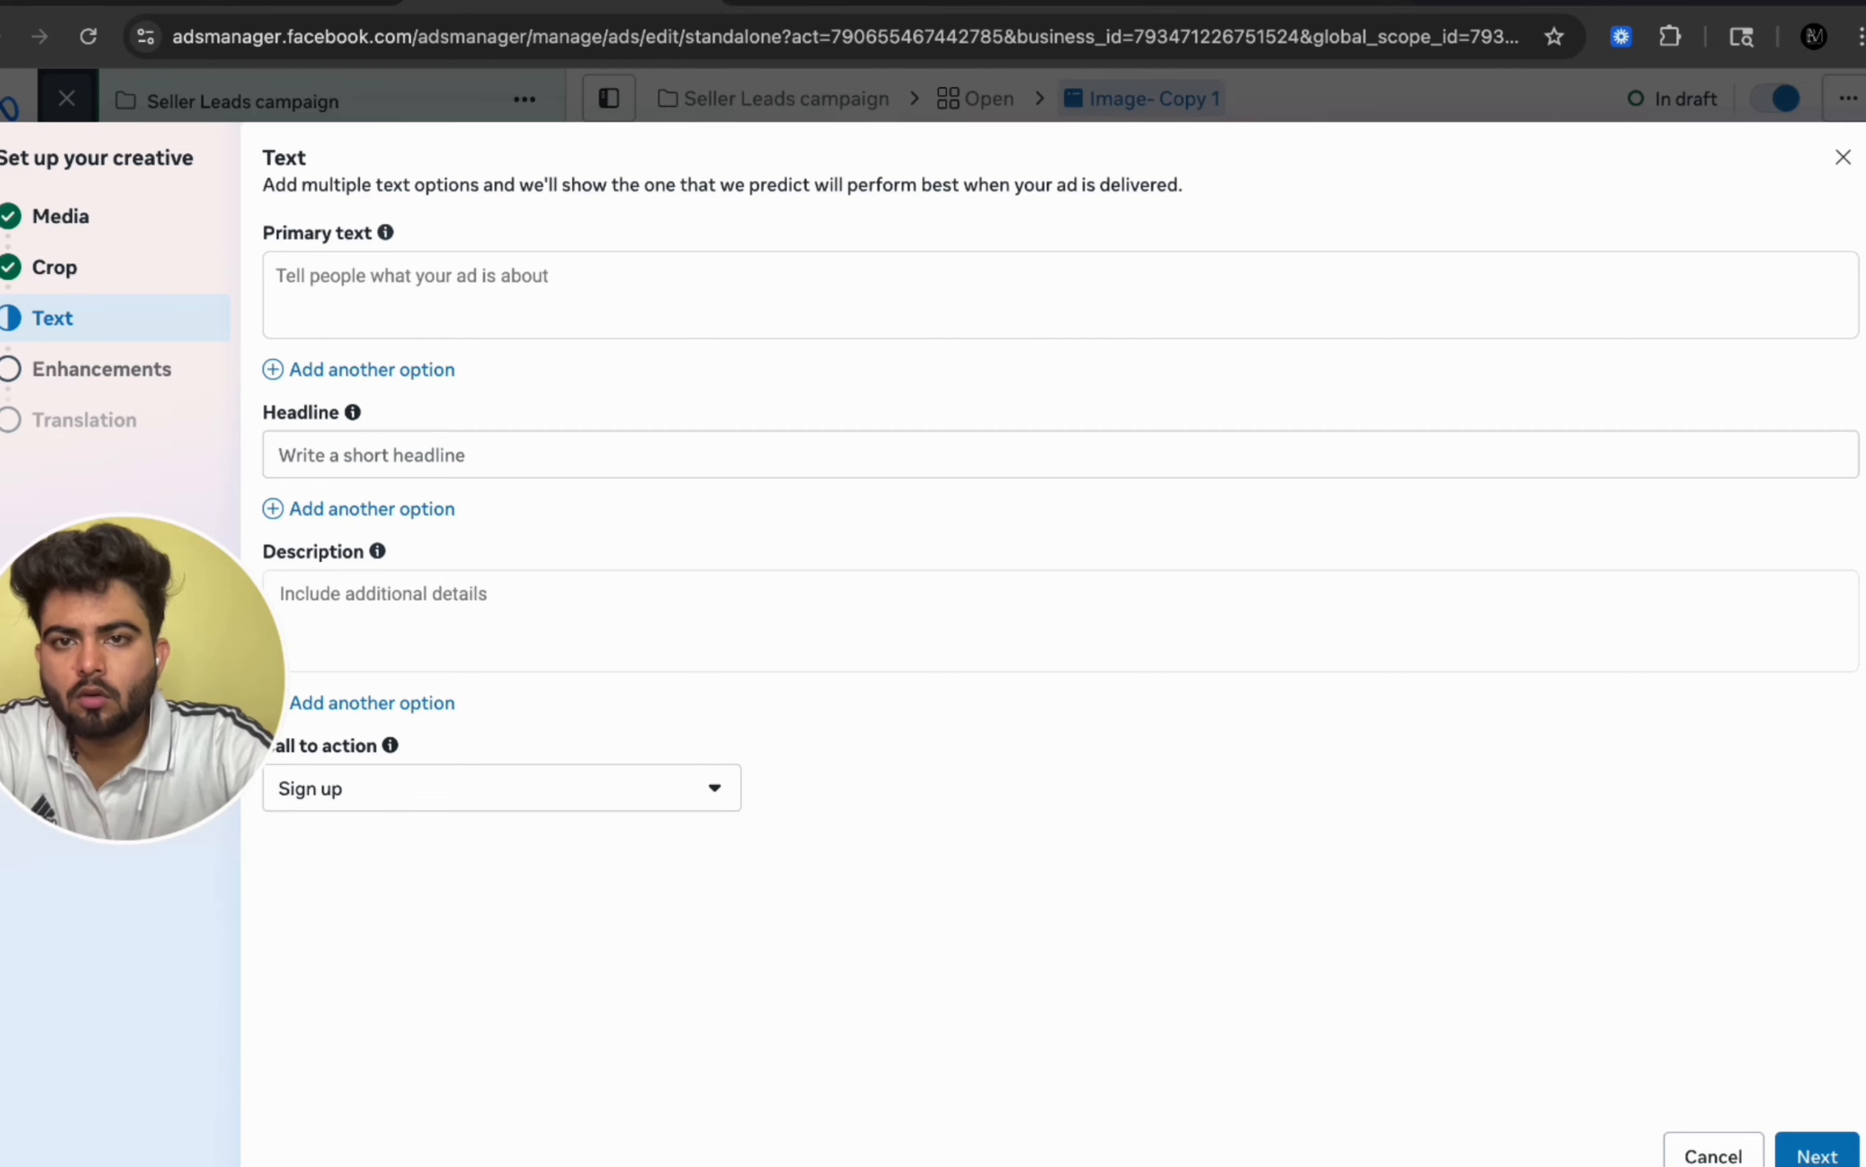
Step: Copy the three-paragraph primary text from the Fb seller leads setup document
left_click(860, 1)
left_click(887, 596)
scroll(887, 595, "down", 1)
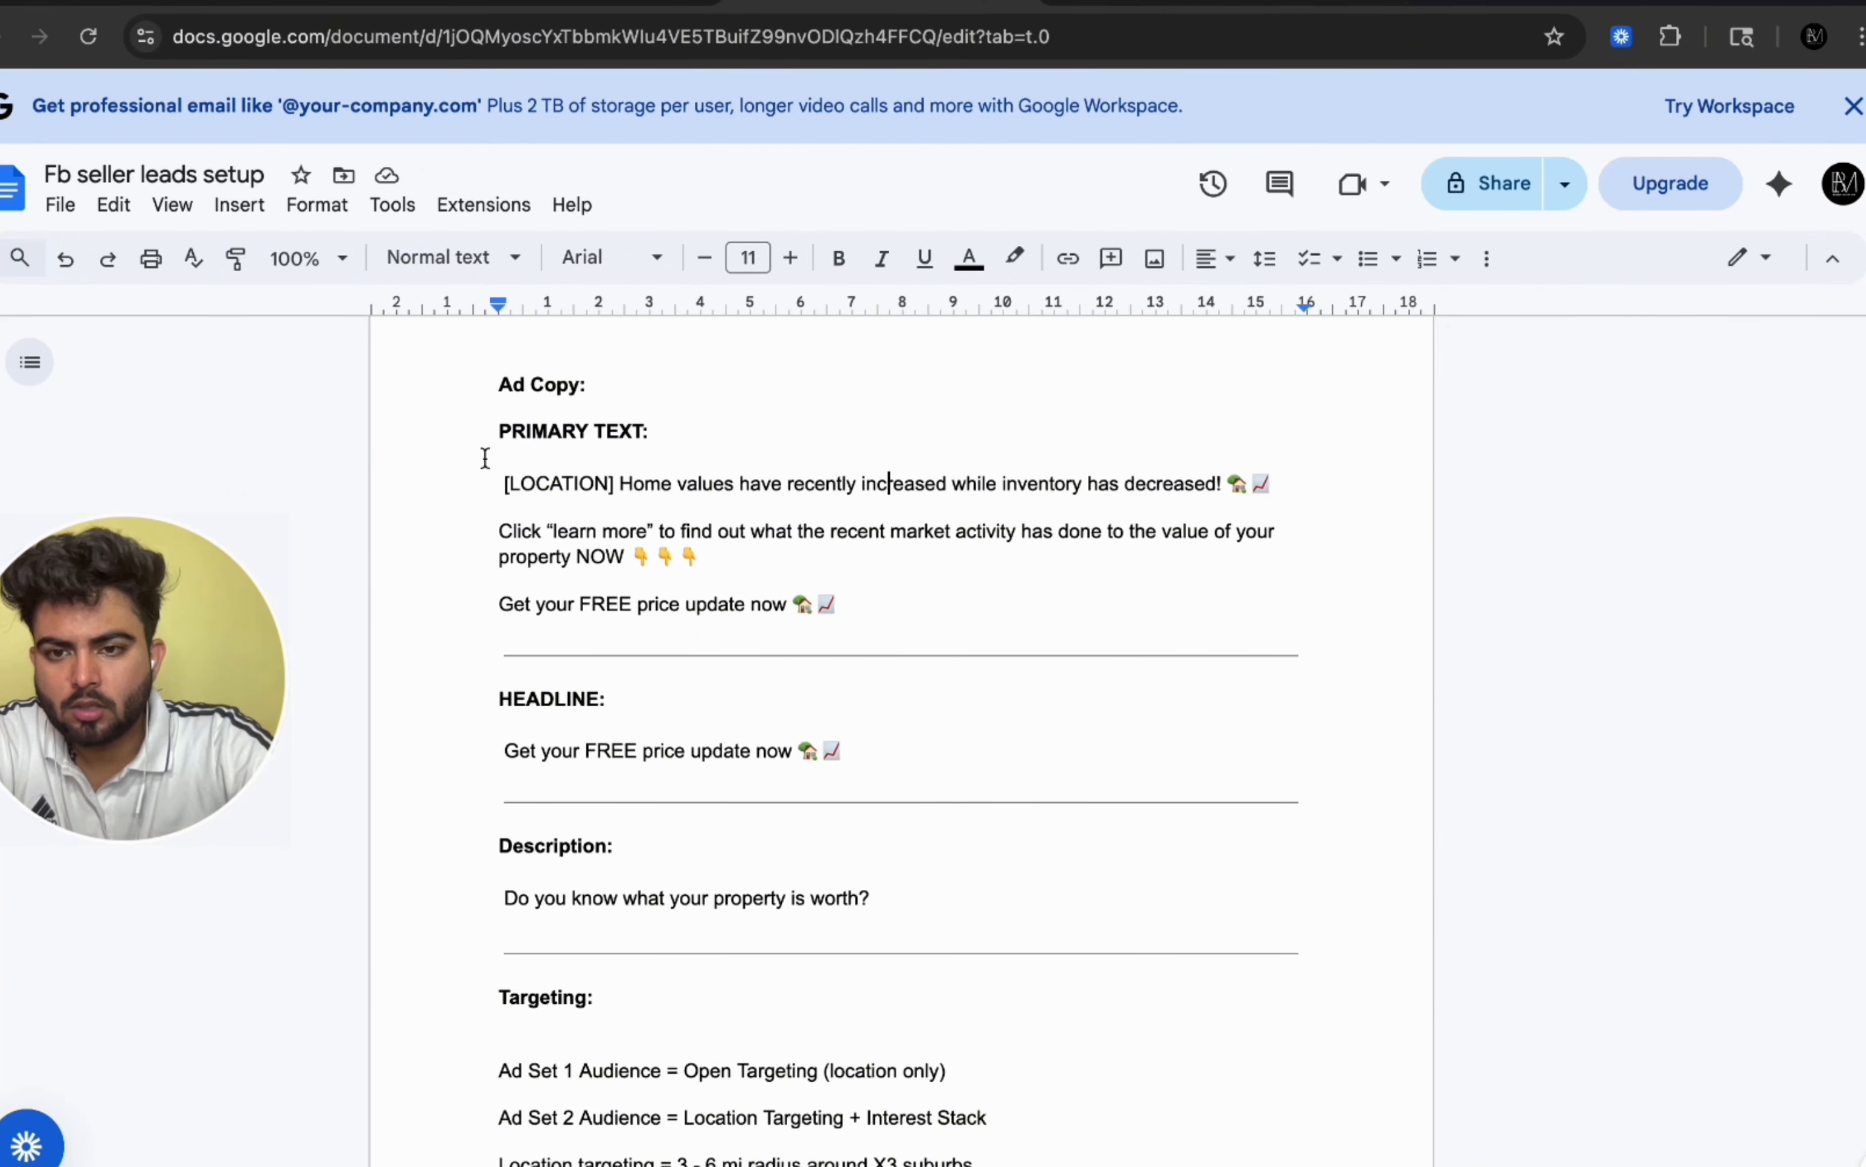
left_click_drag(486, 459, 876, 618)
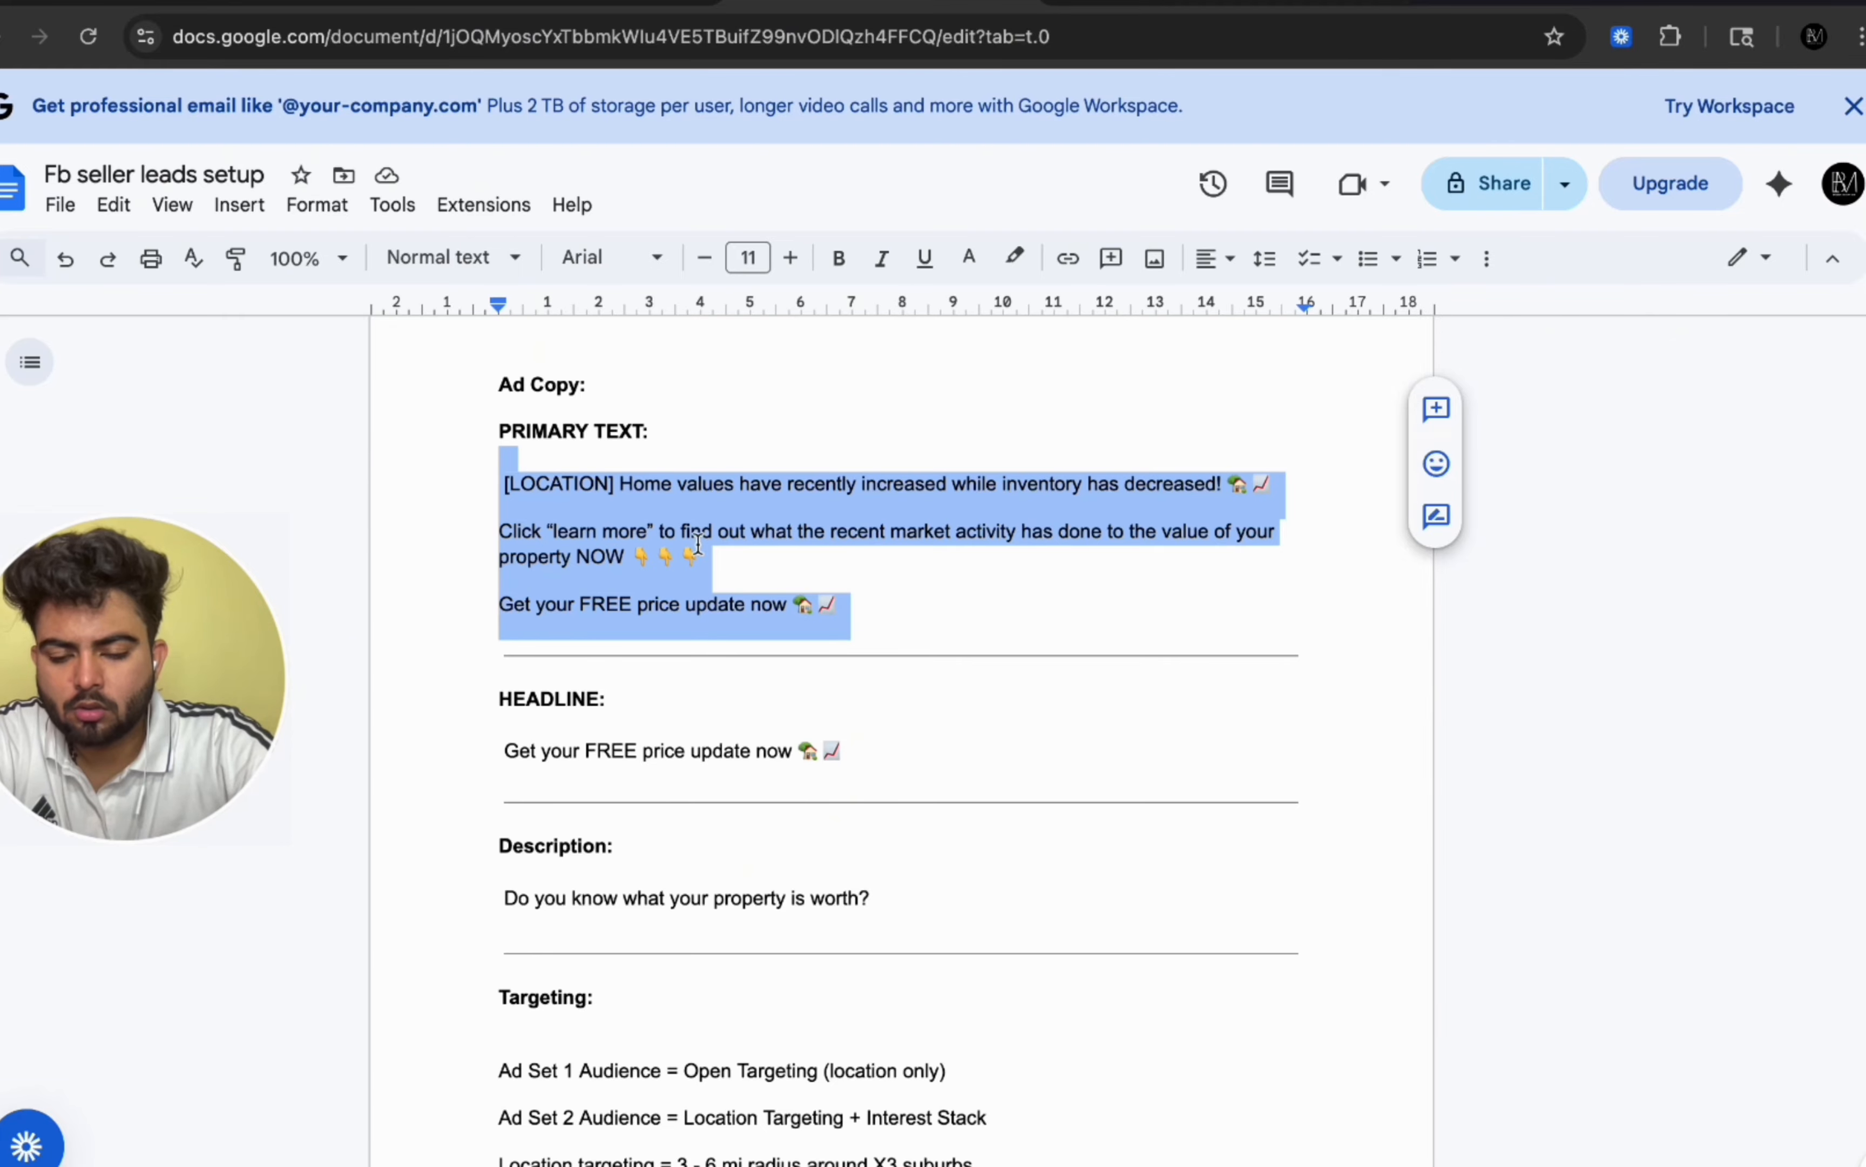
right_click(600, 535)
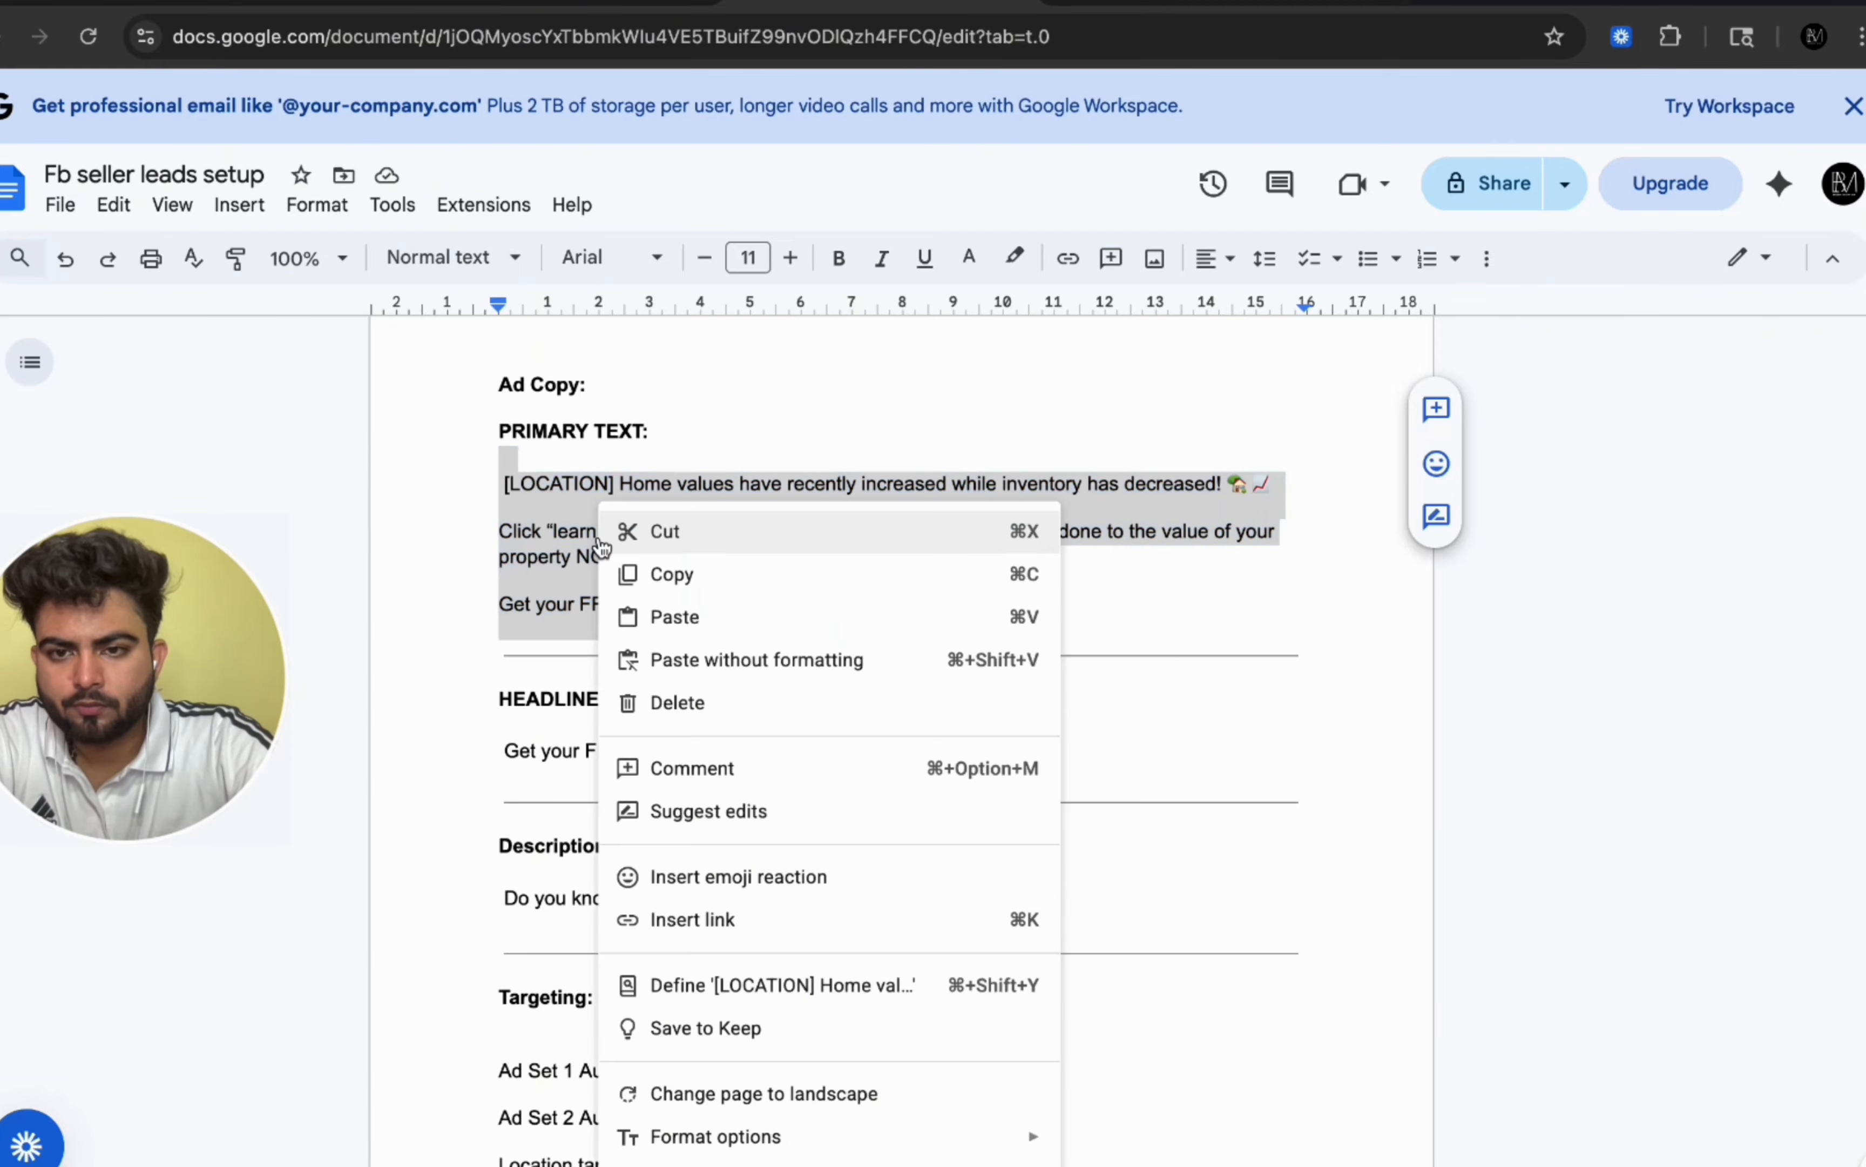
left_click(680, 574)
Step: Paste the copied text as the ad's primary text, separating its three paragraphs with blank lines
left_click(553, 4)
left_click(563, 305)
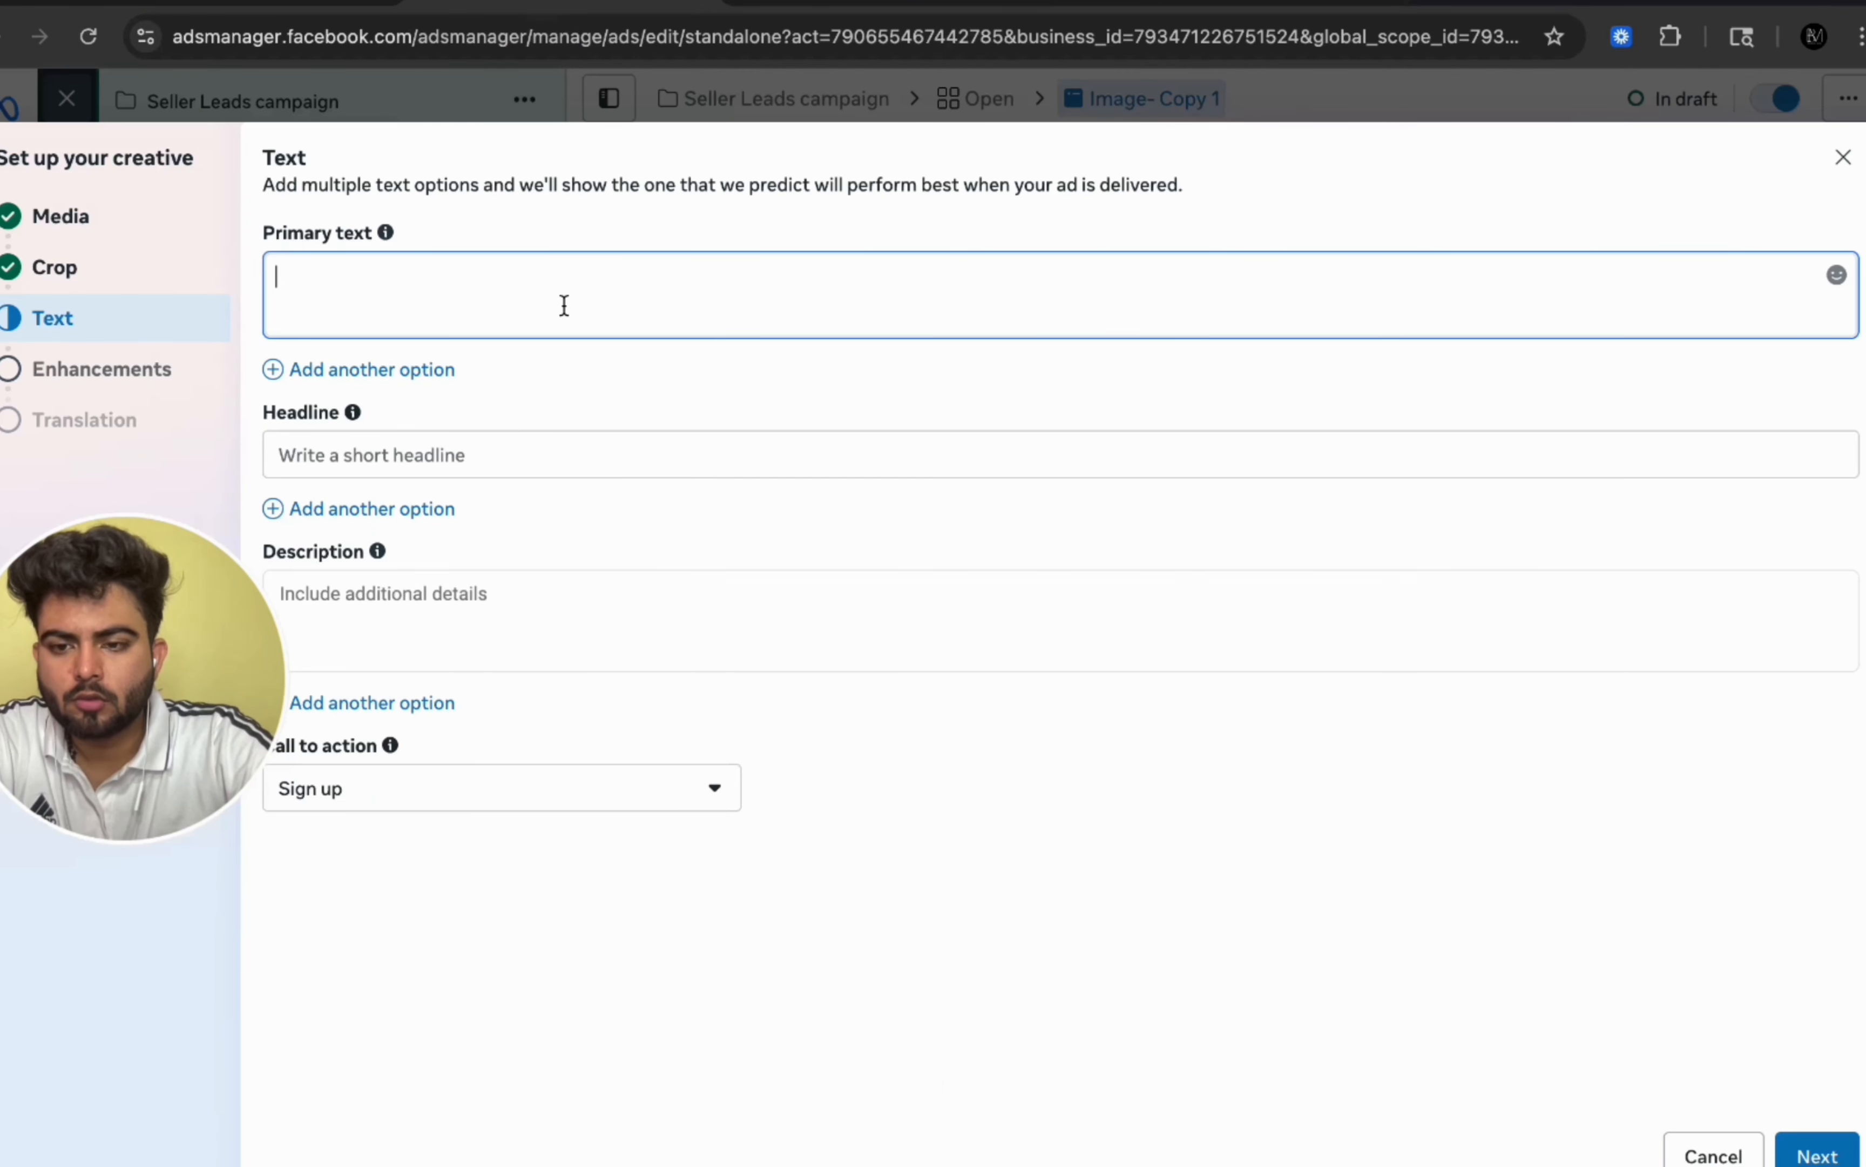
type("[LOCATION] Home values have recently increased while inventory has decreased! 🏡📈 Click \"learn more\" to find out what the recent market activity has done to the value of your property NOW 👇👇👇 Get your FREE price update now 🏡📈")
left_click(281, 302)
key("BackSpace")
key("BackSpace")
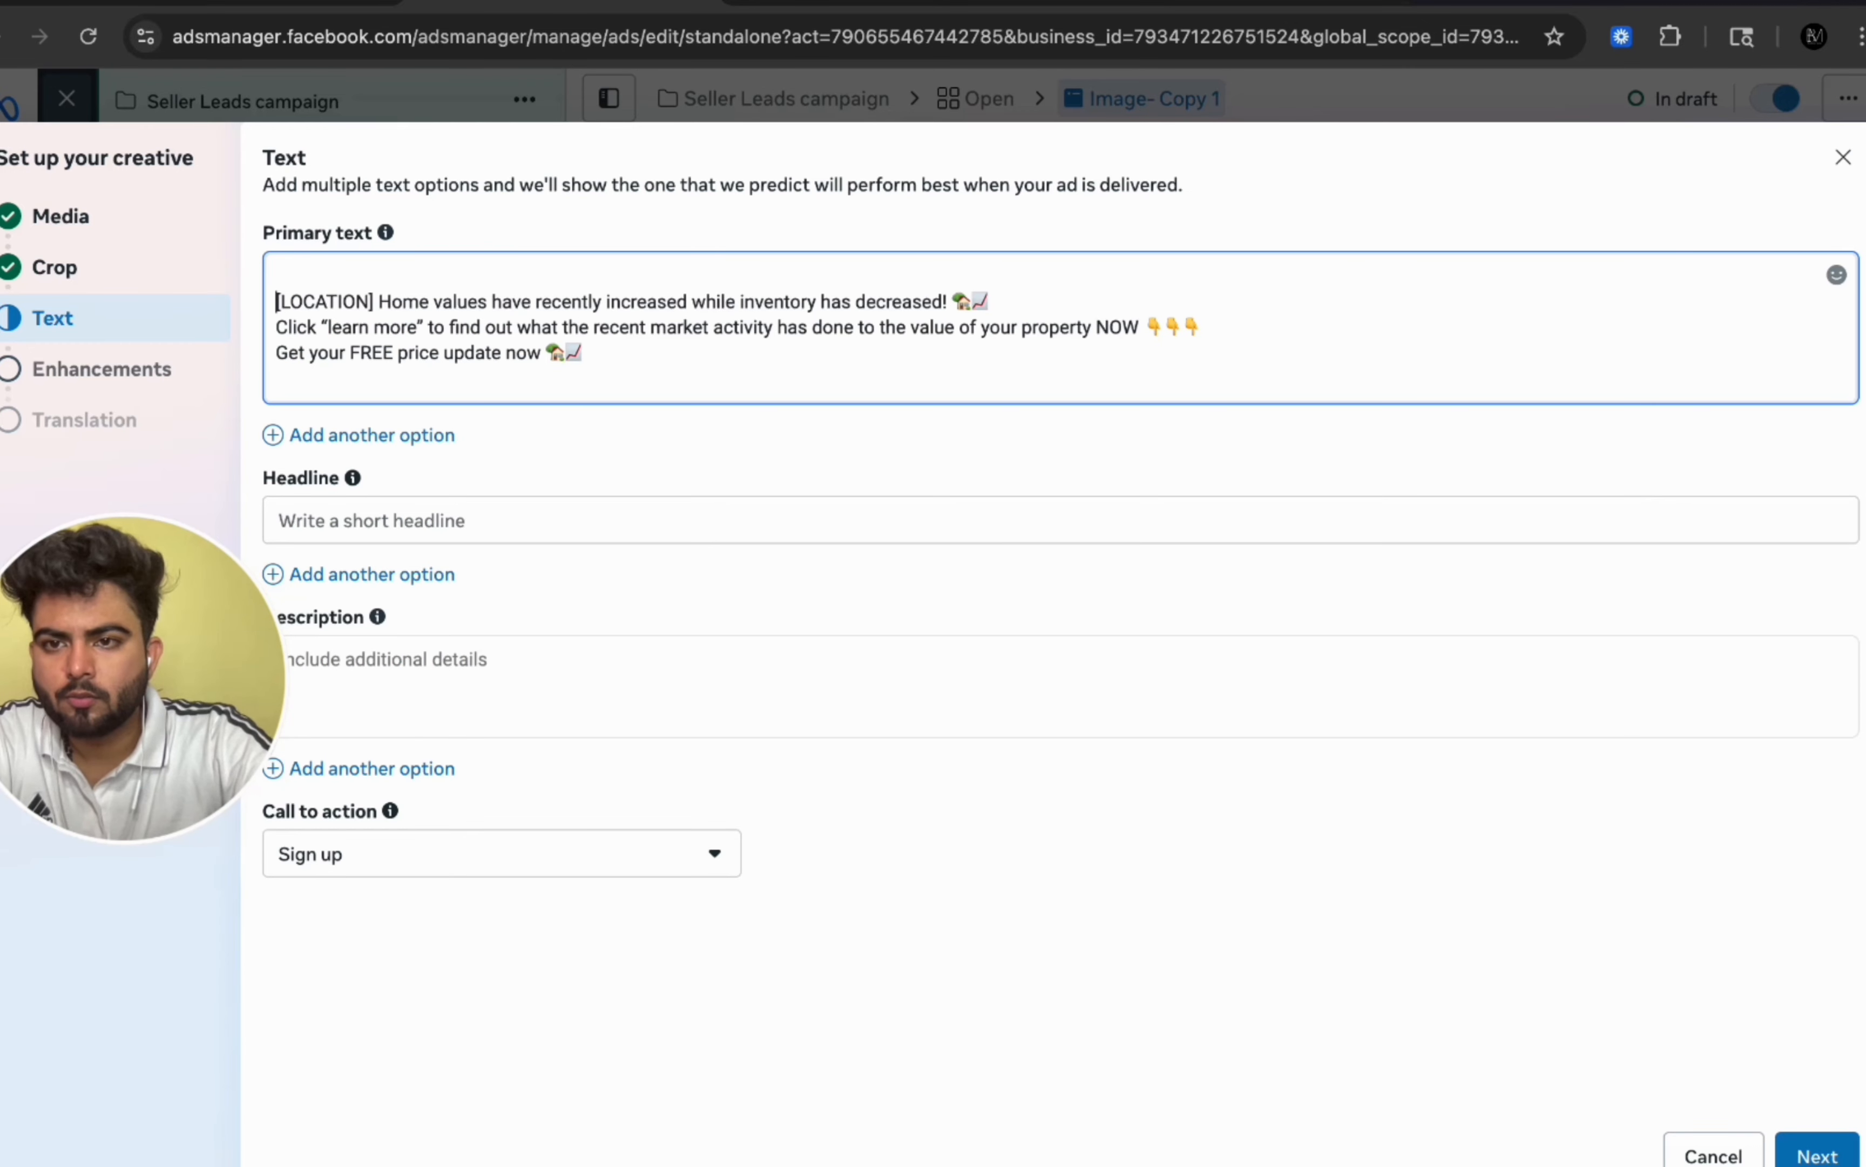
left_click(1038, 274)
key("Return")
left_click(1287, 333)
key("Return")
left_click_drag(276, 276, 375, 278)
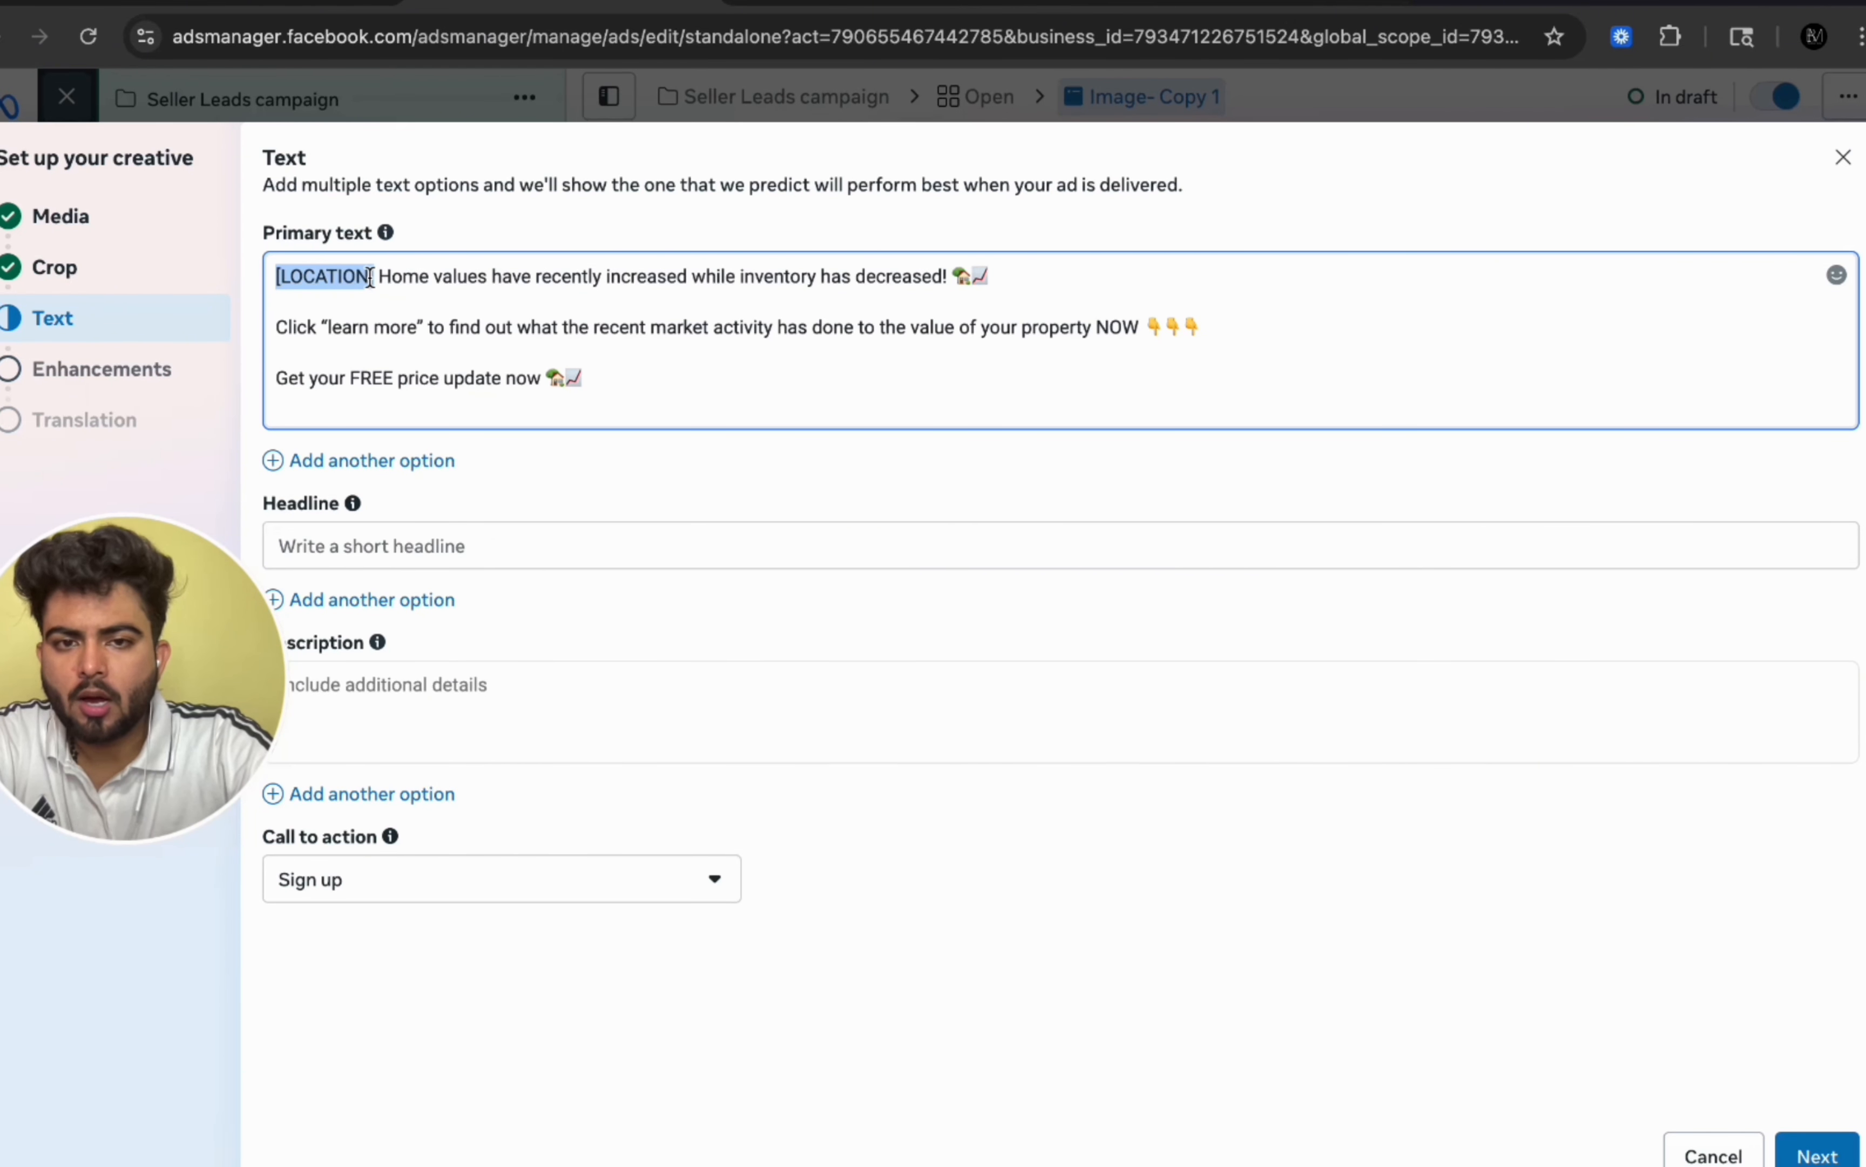
Step: Copy the headline line from the Fb seller leads setup document and paste it as the ad's headline
left_click(759, 2)
double_click(570, 752)
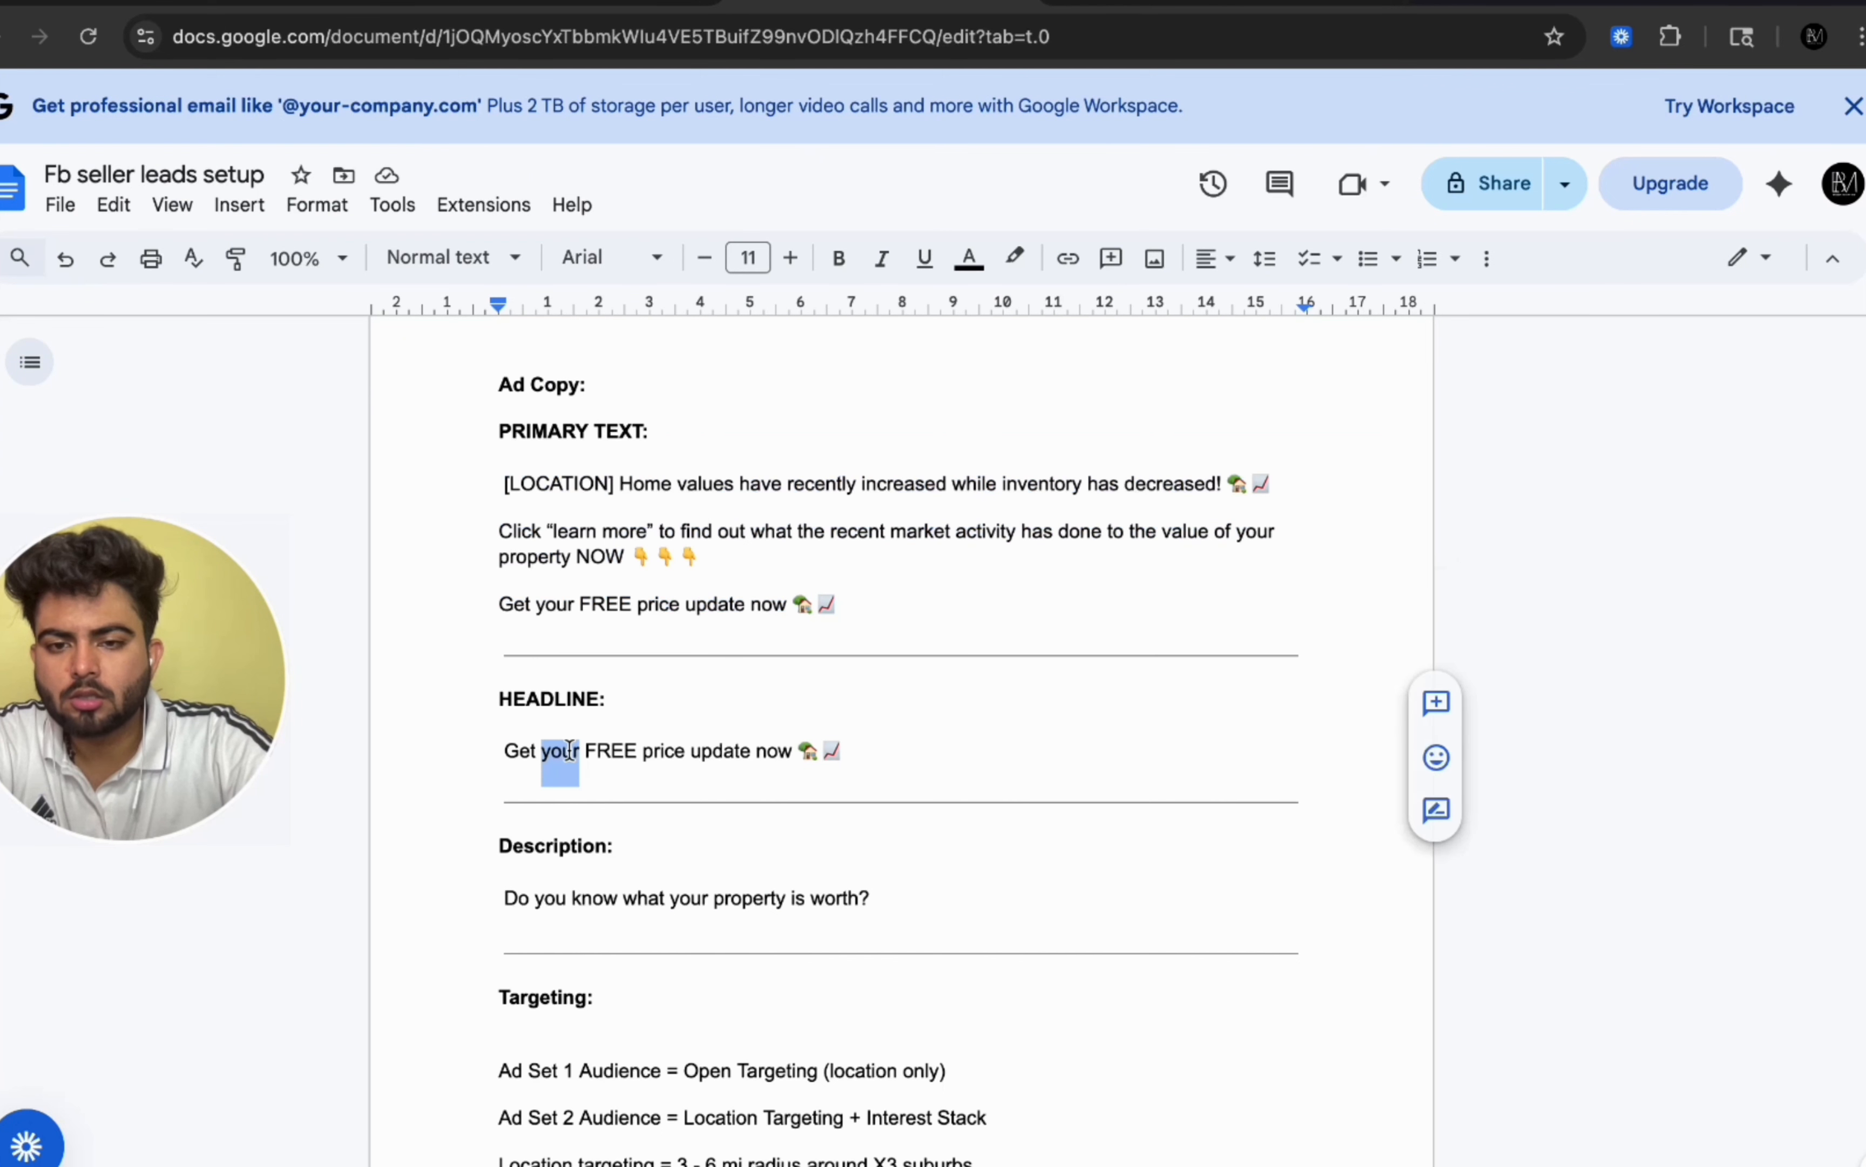
left_click(571, 752)
left_click(490, 752)
left_click_drag(491, 752, 854, 750)
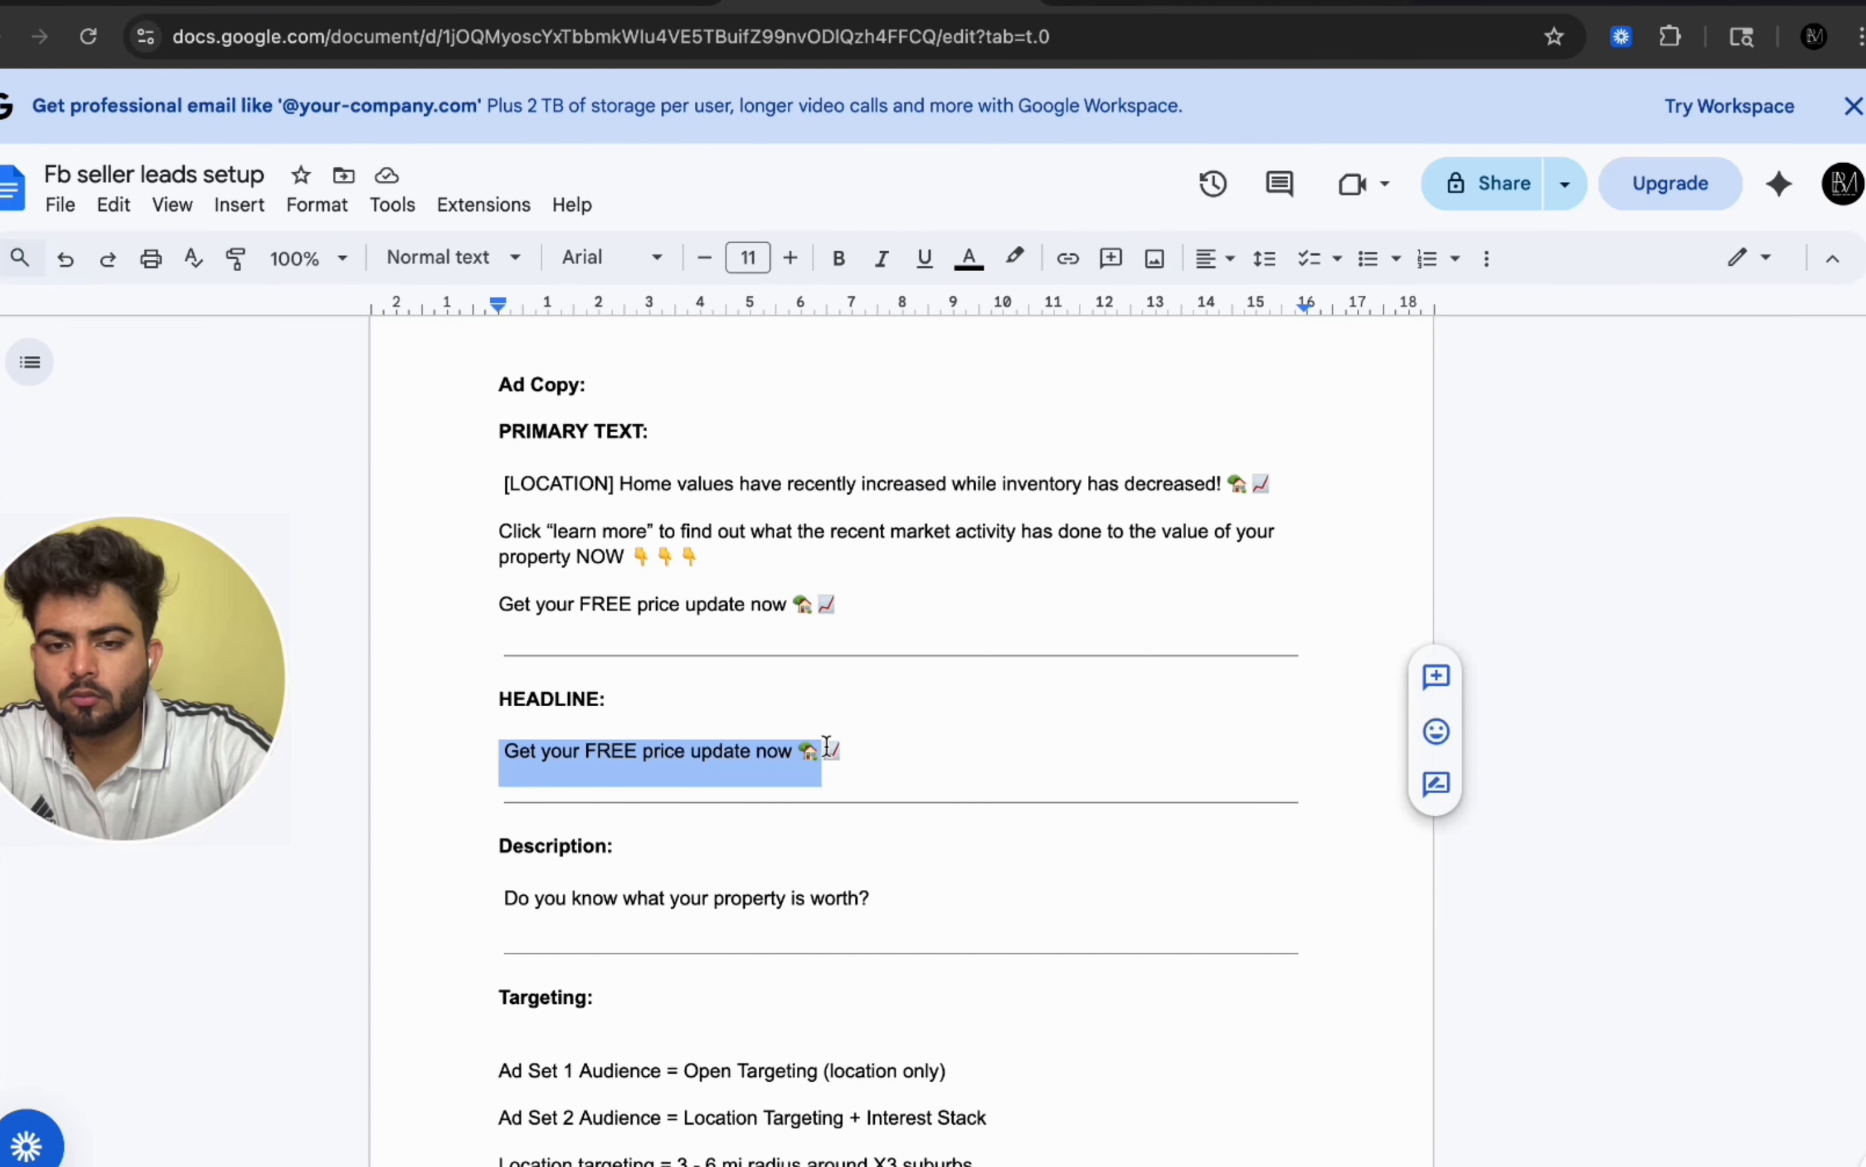
key("super+c")
left_click(564, 4)
left_click(742, 546)
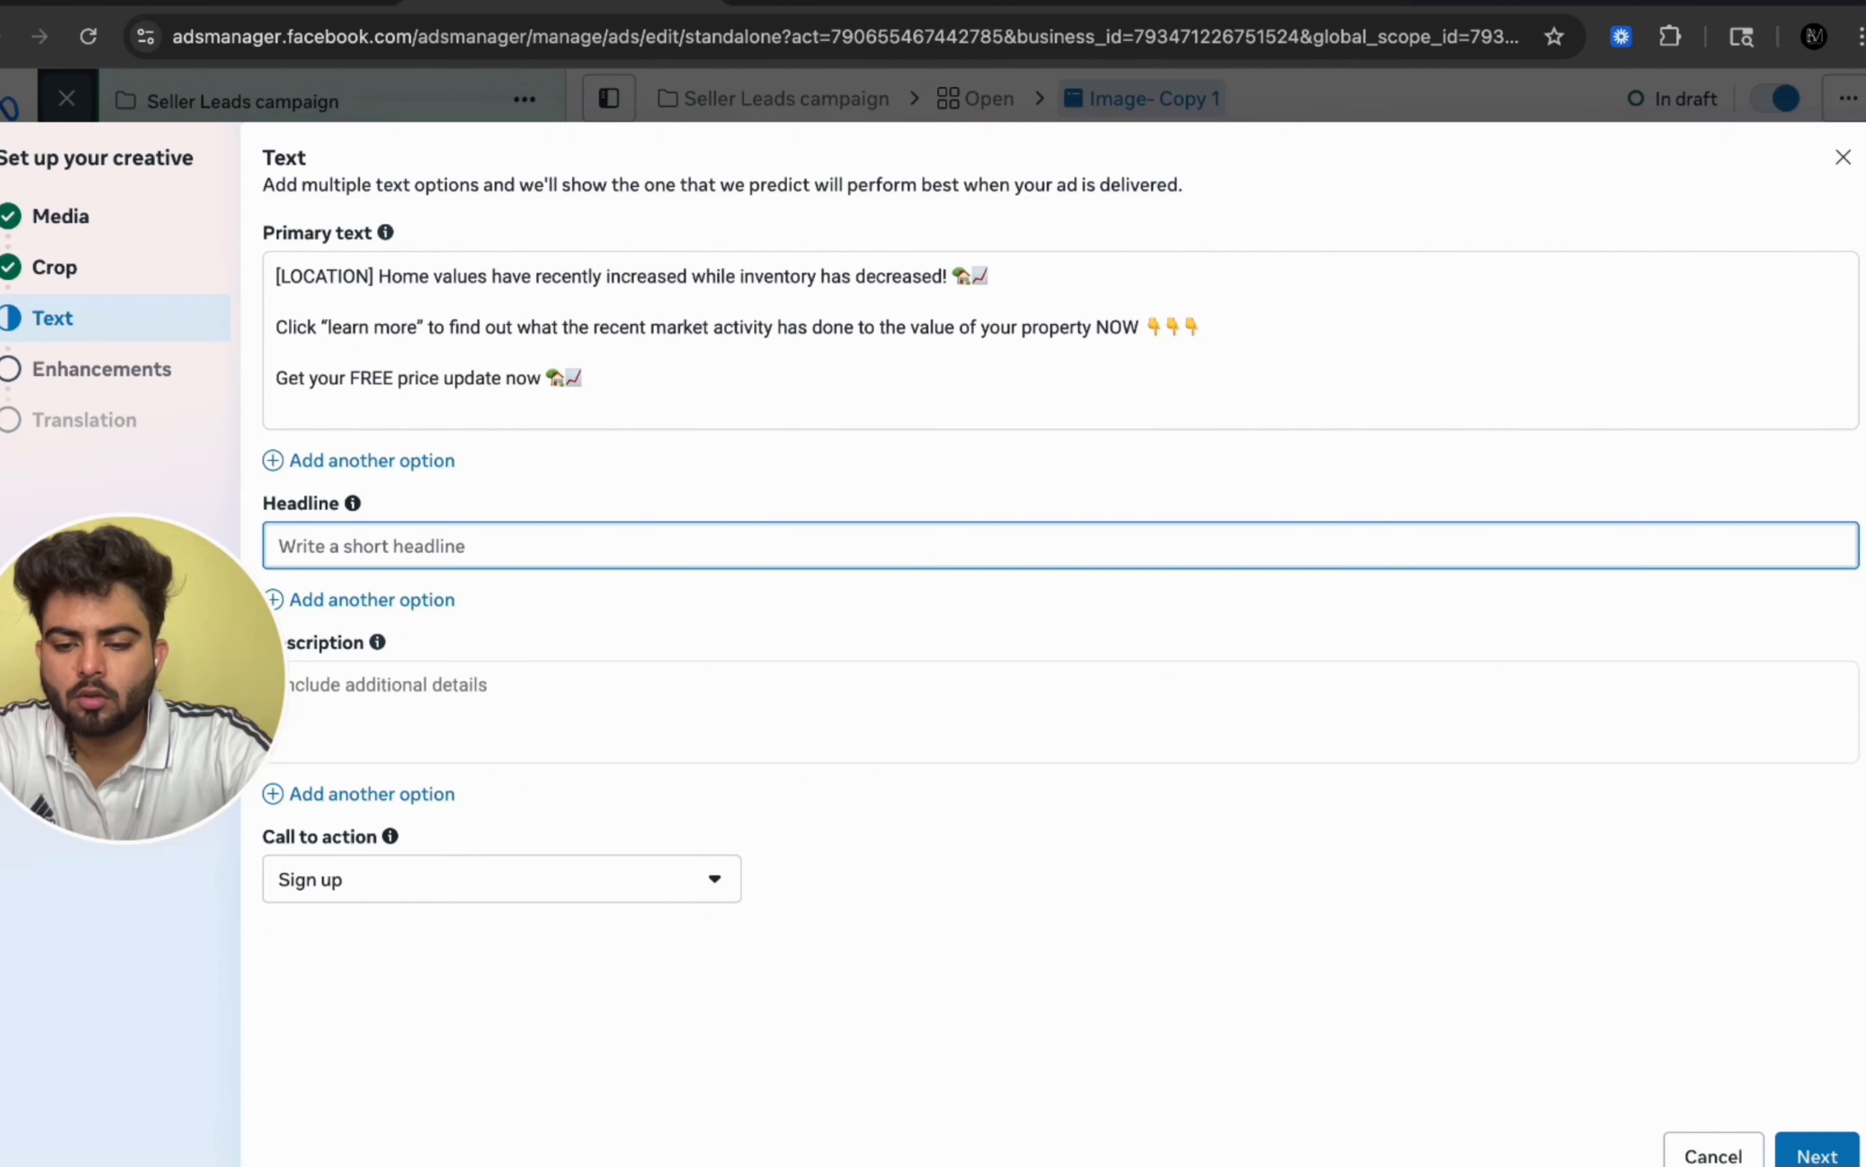
key("super+v")
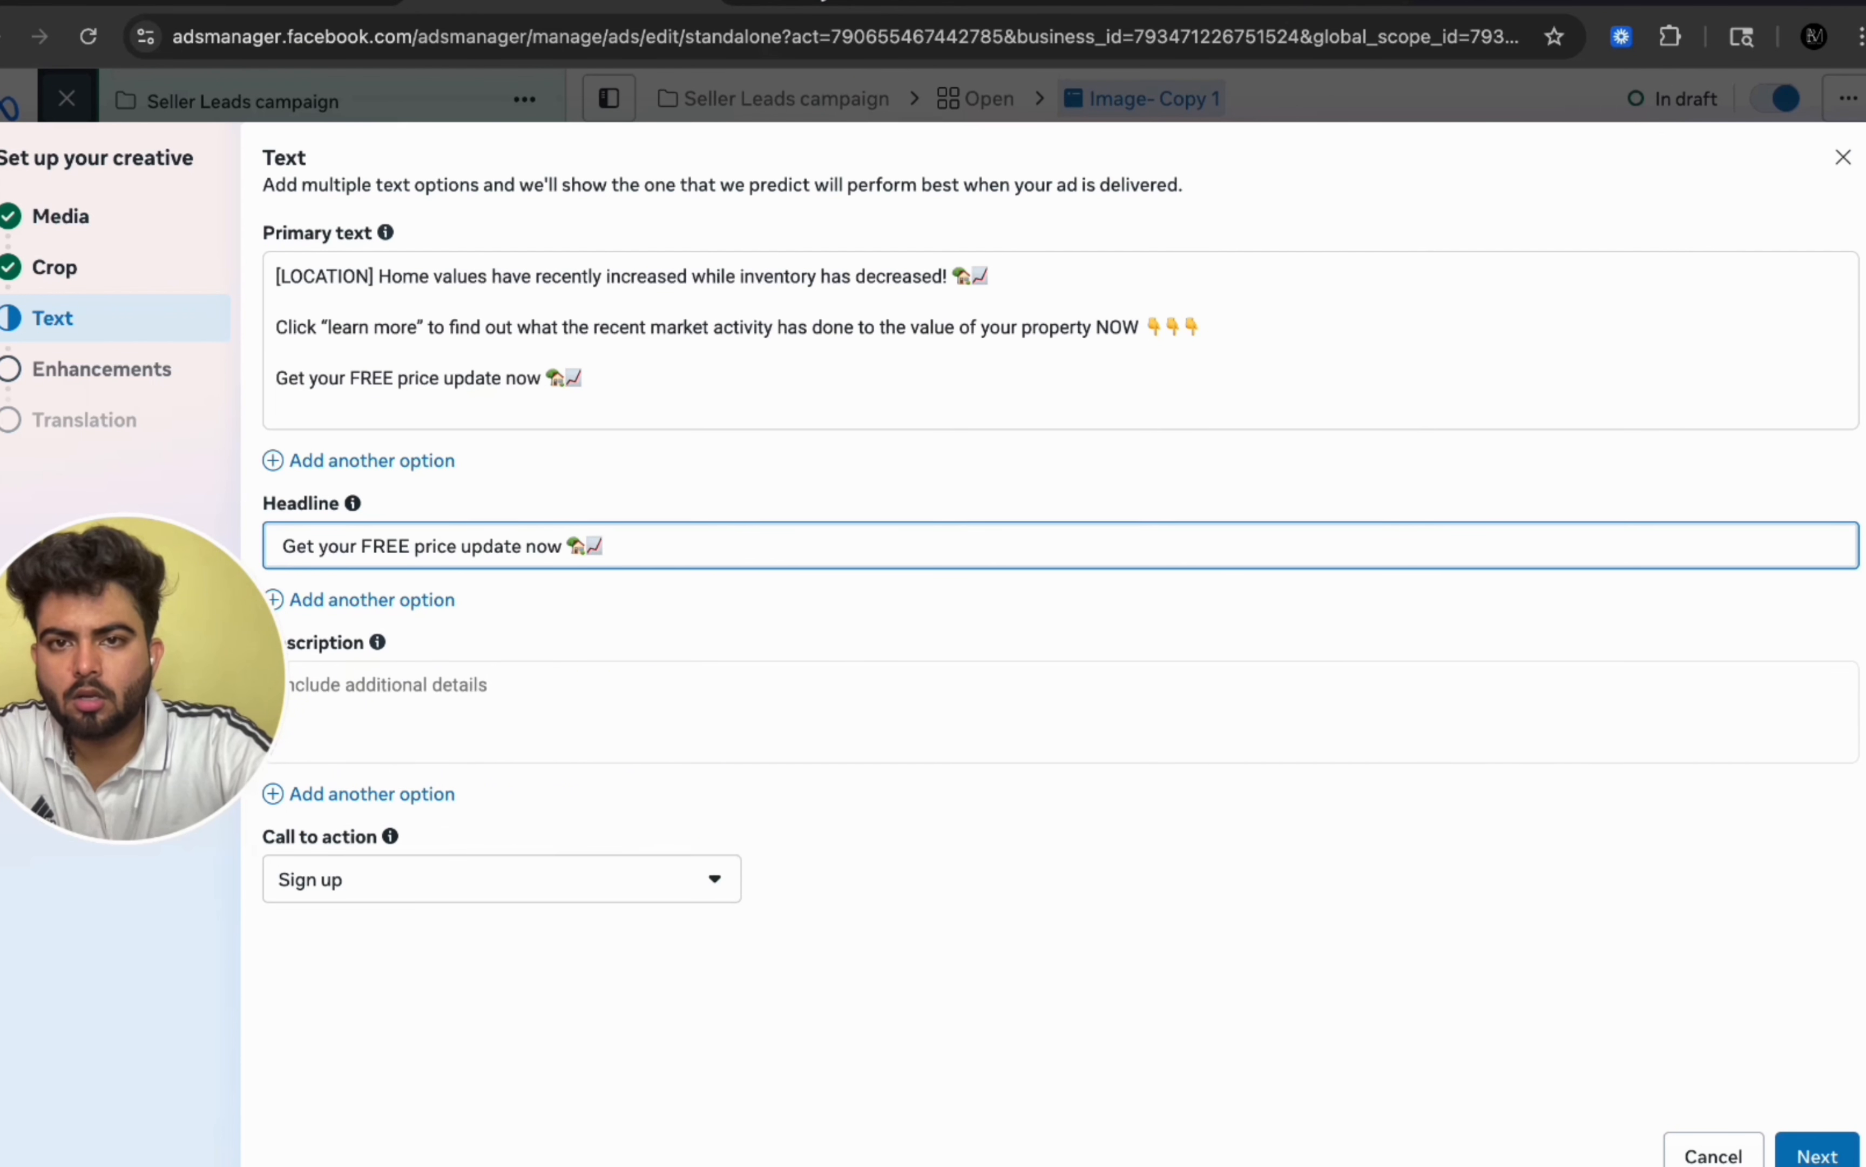
Step: Copy the description 'Do you know what your property is worth?' from the setup document into the ad's description
left_click(760, 3)
left_click_drag(499, 897, 917, 894)
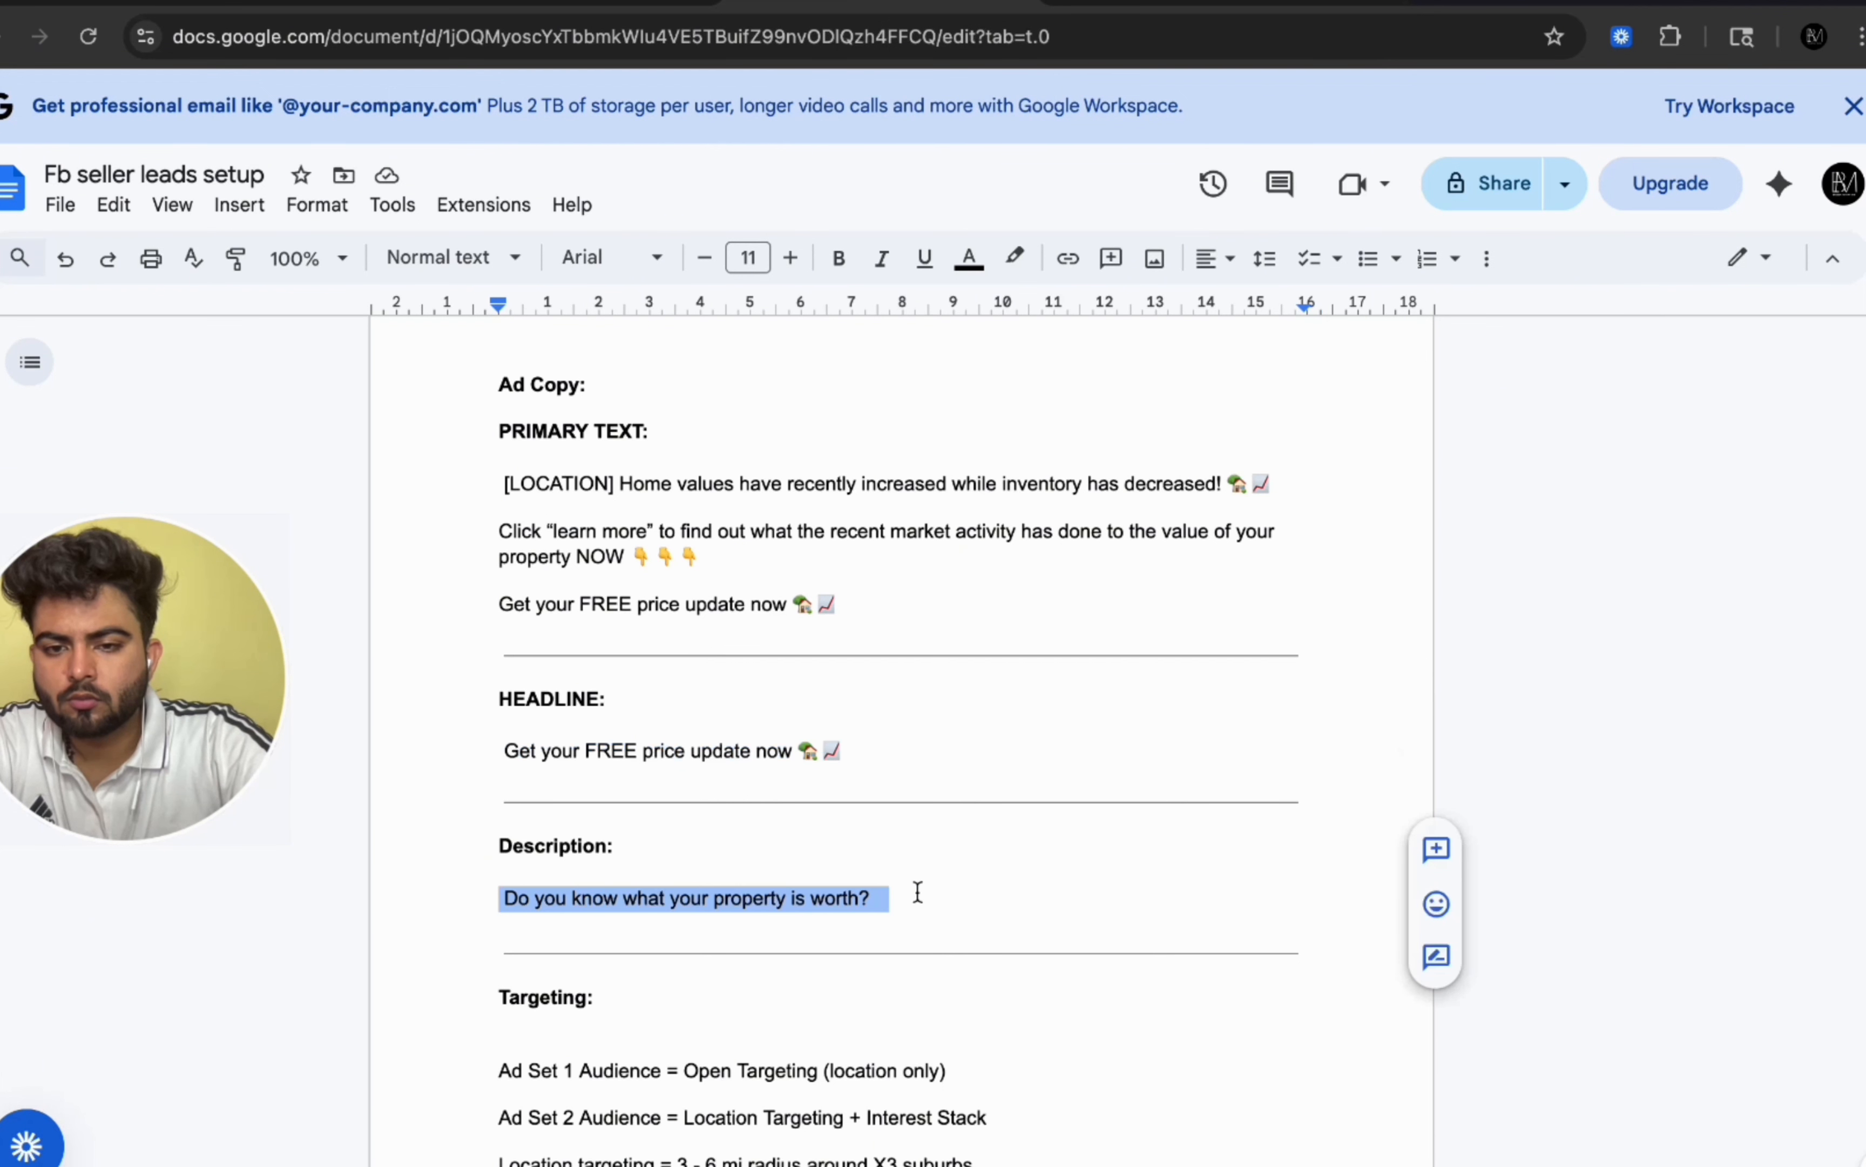
key("super+c")
left_click(564, 3)
left_click(491, 704)
key("super+v")
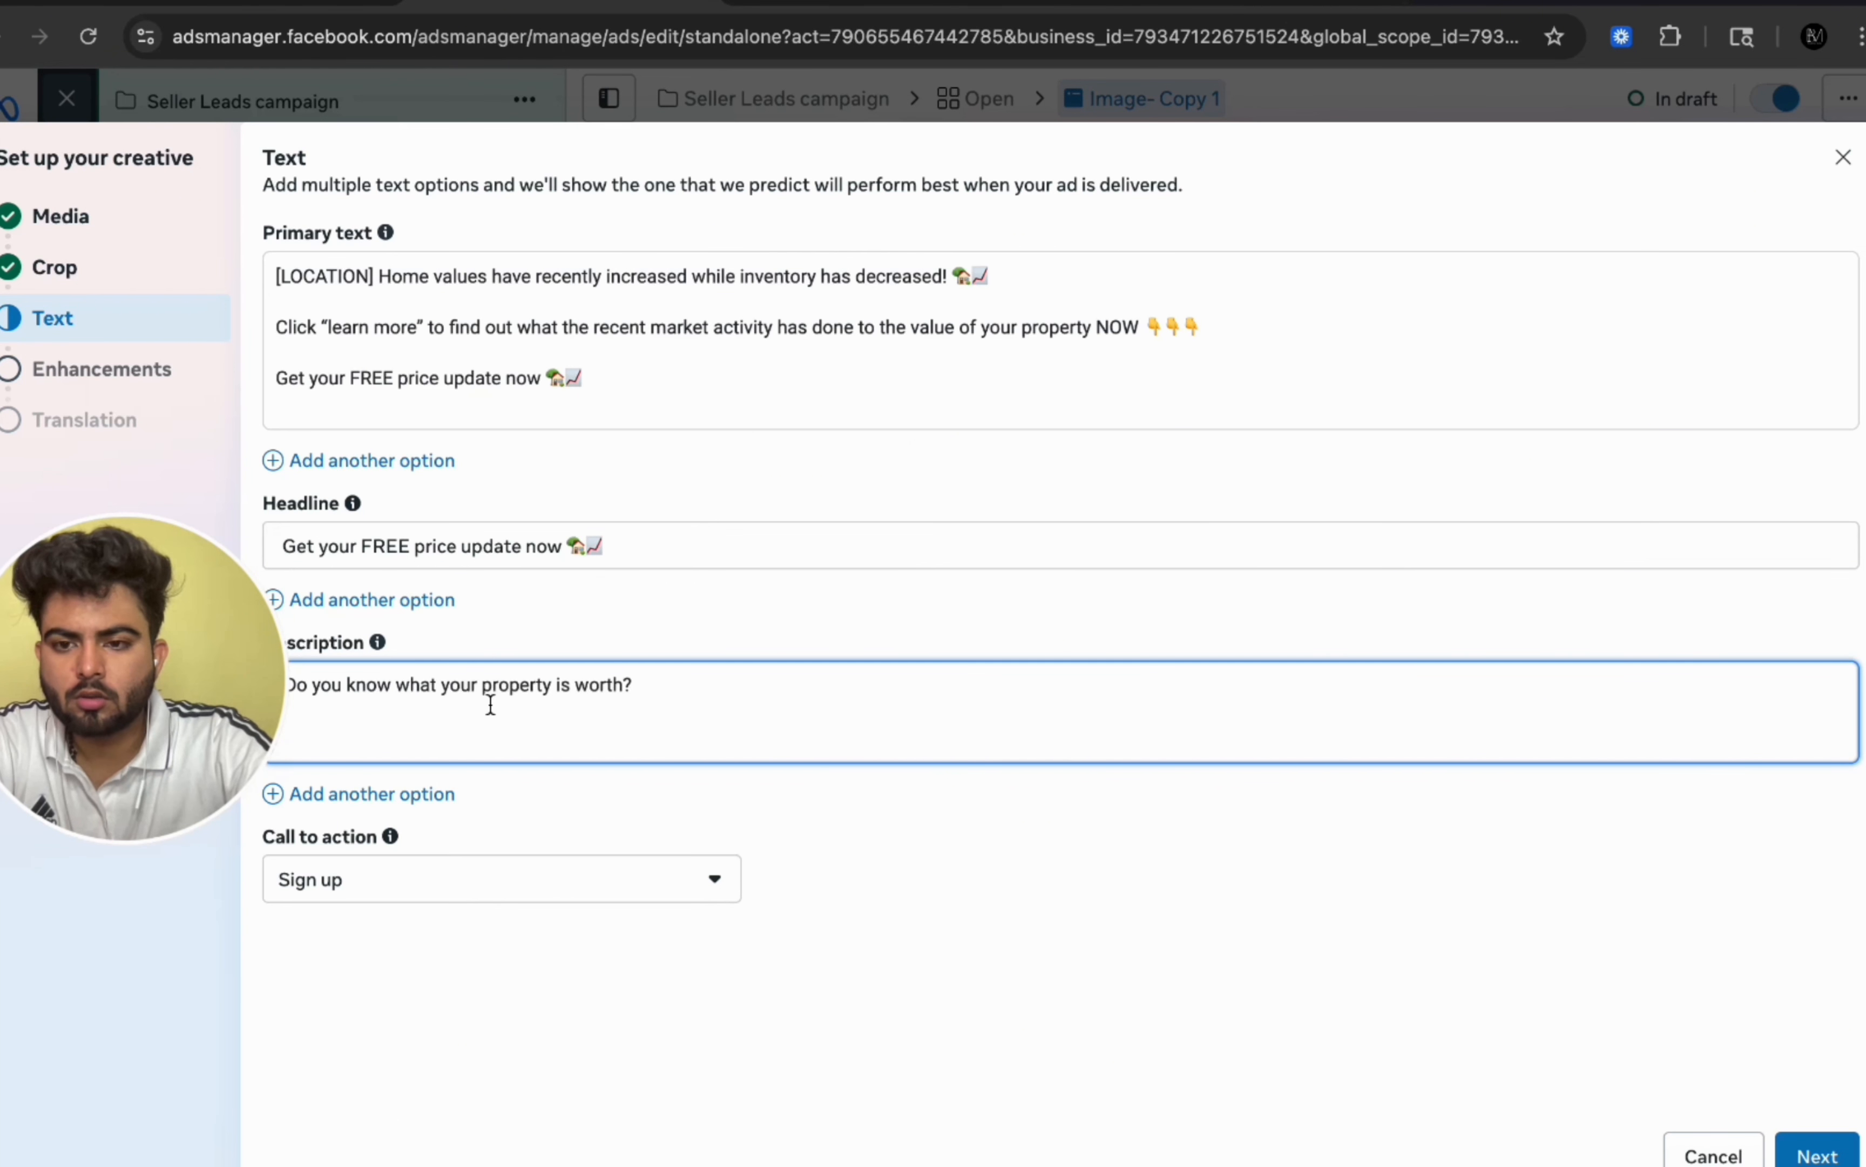
Step: Set the call to action to Learn more and continue to the creative enhancements
left_click(547, 869)
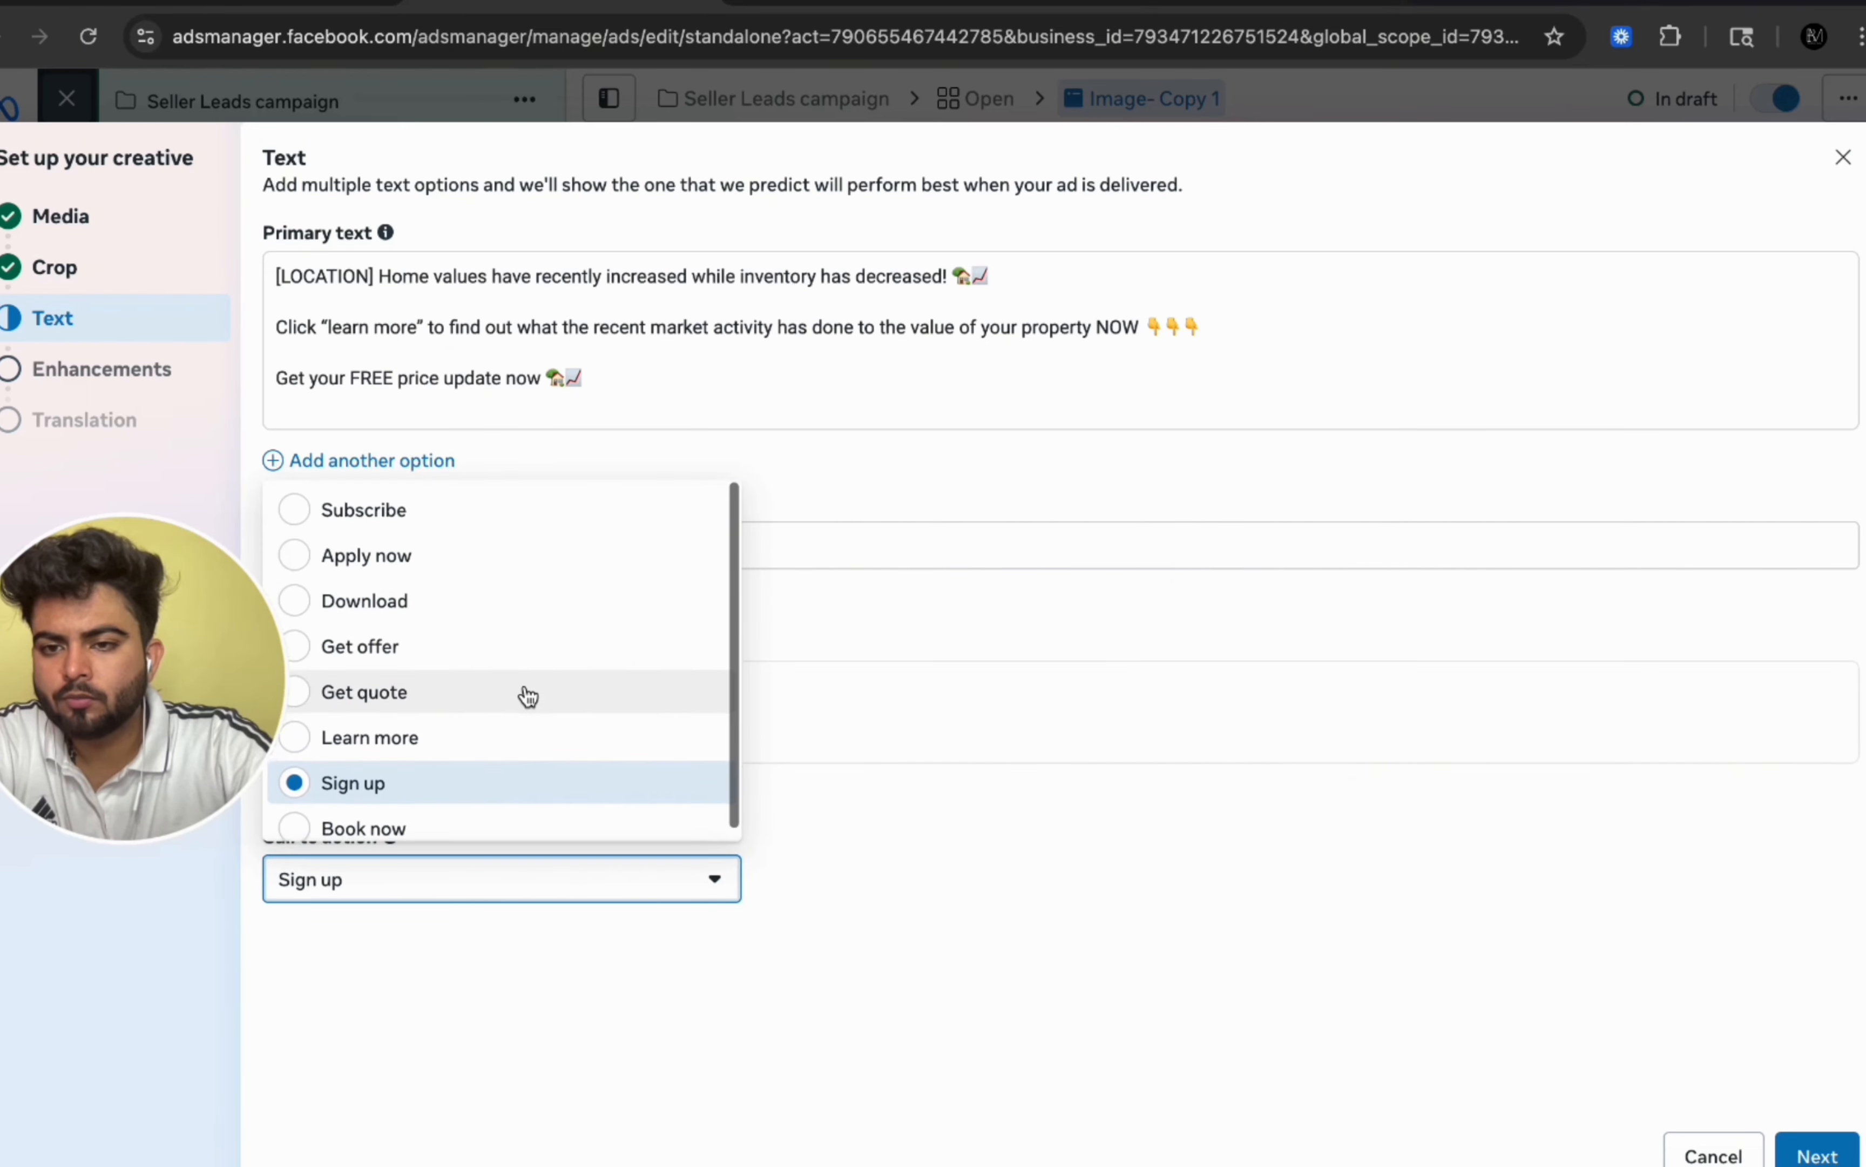
left_click(537, 742)
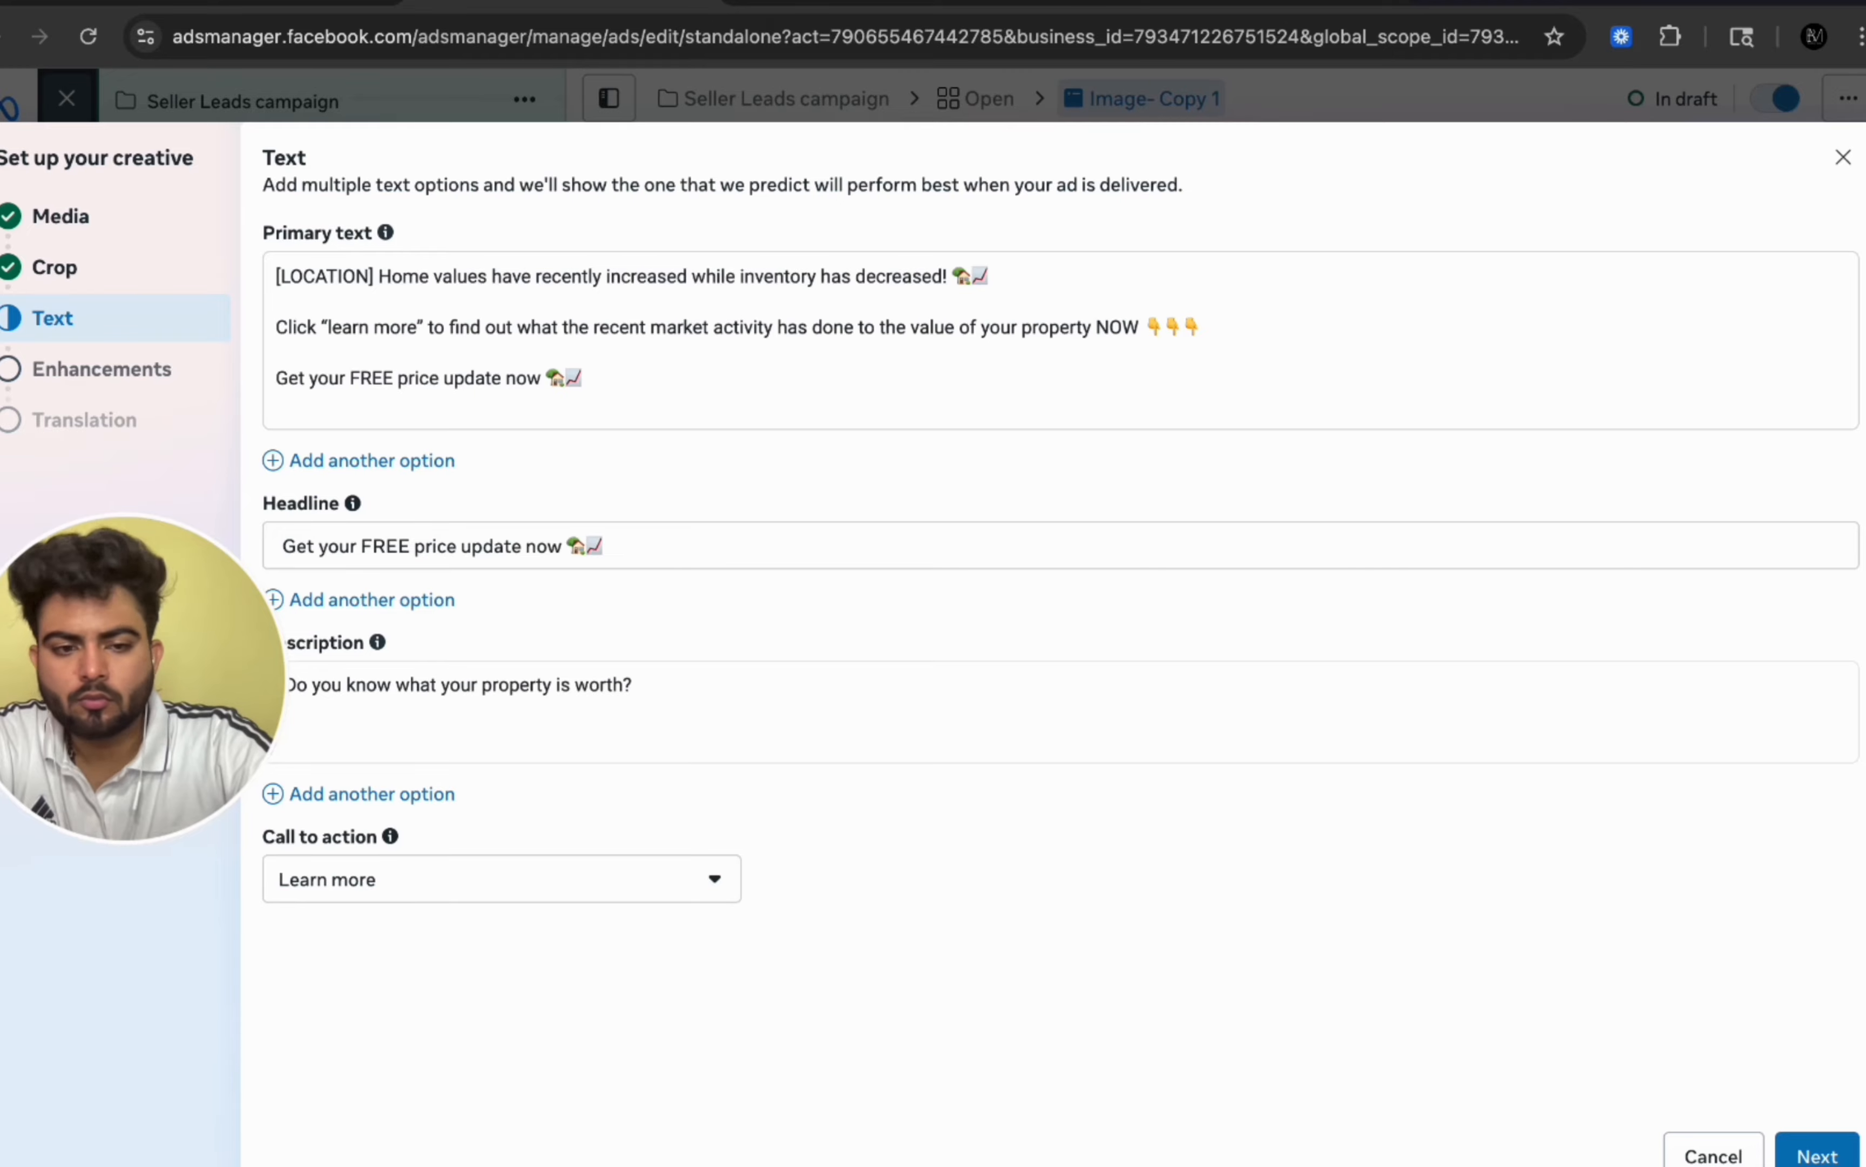
left_click(1820, 1154)
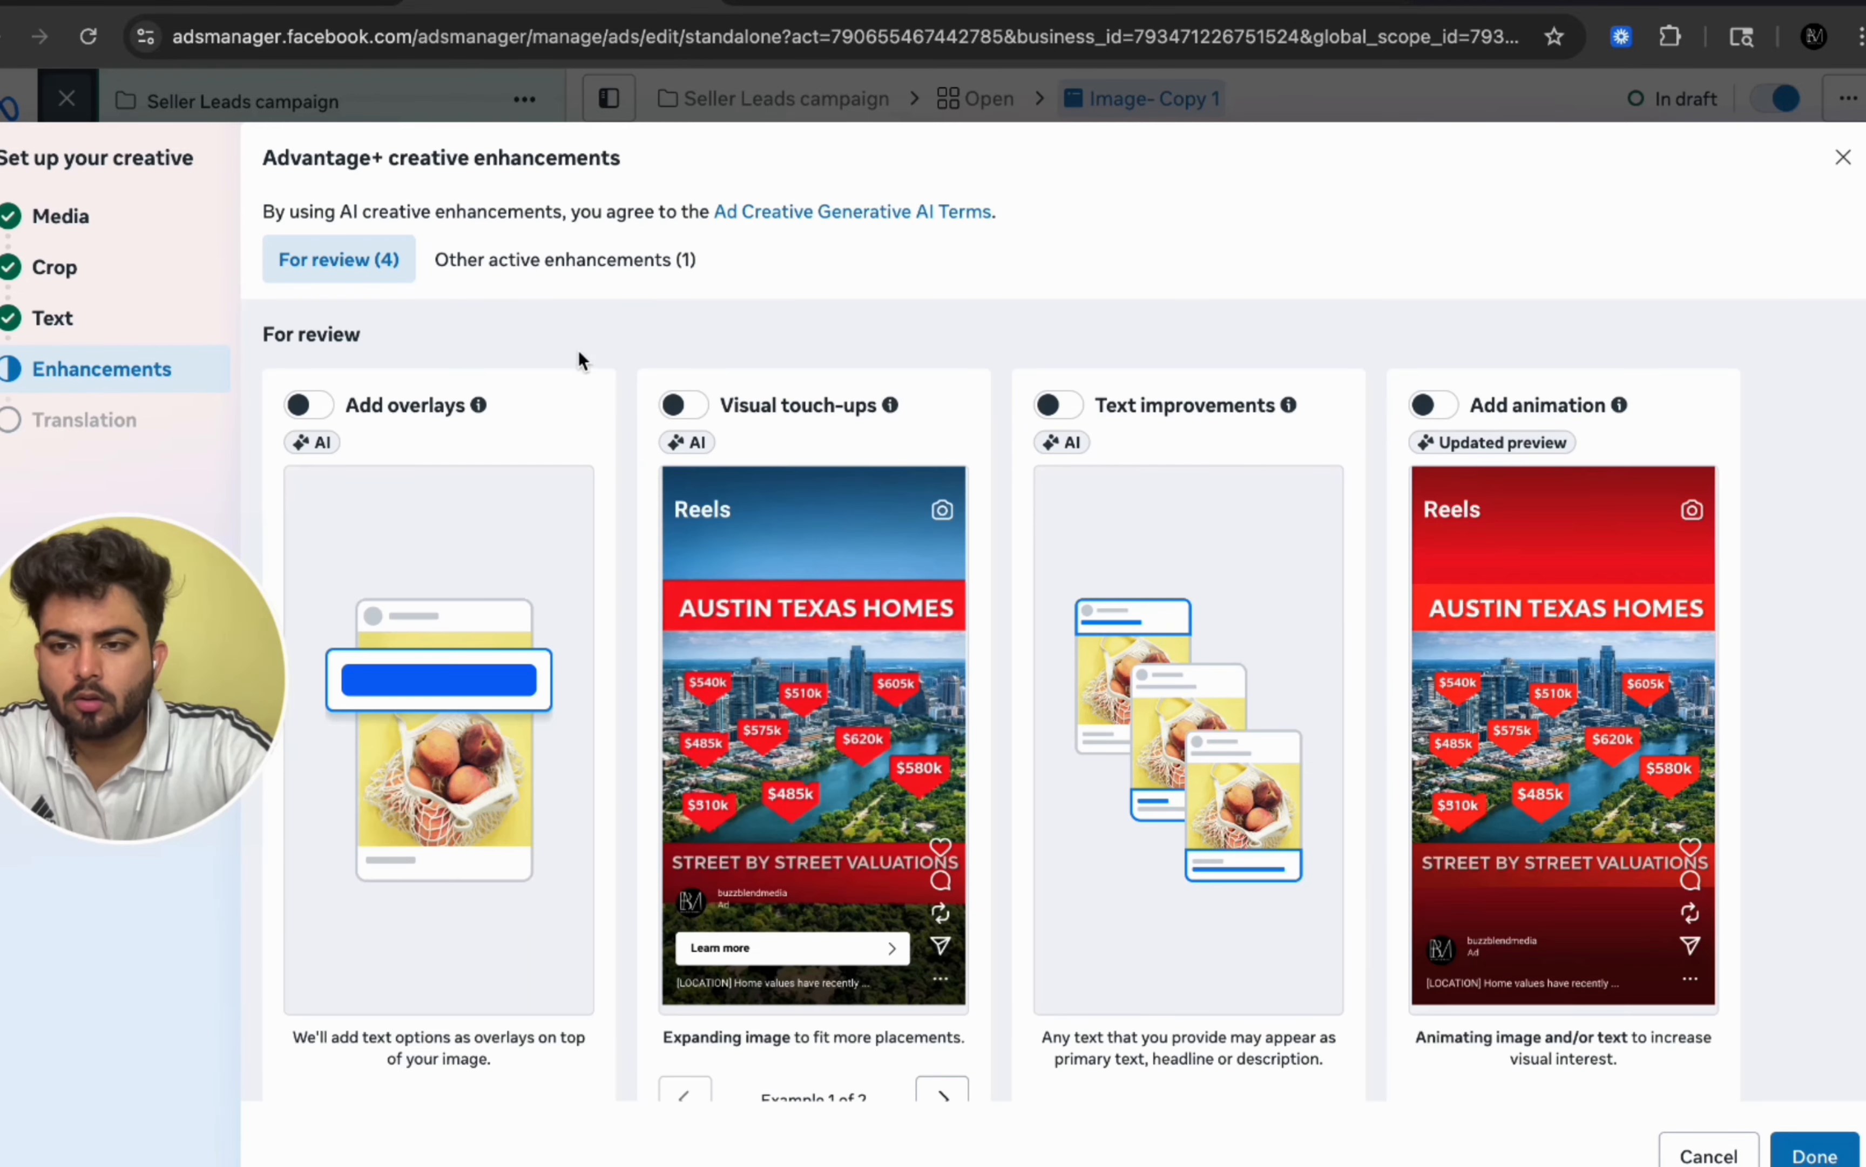
Step: Skip the Advantage+ creative enhancements and start creating a new instant form as the ad's destination
scroll(520, 341, "down", 1)
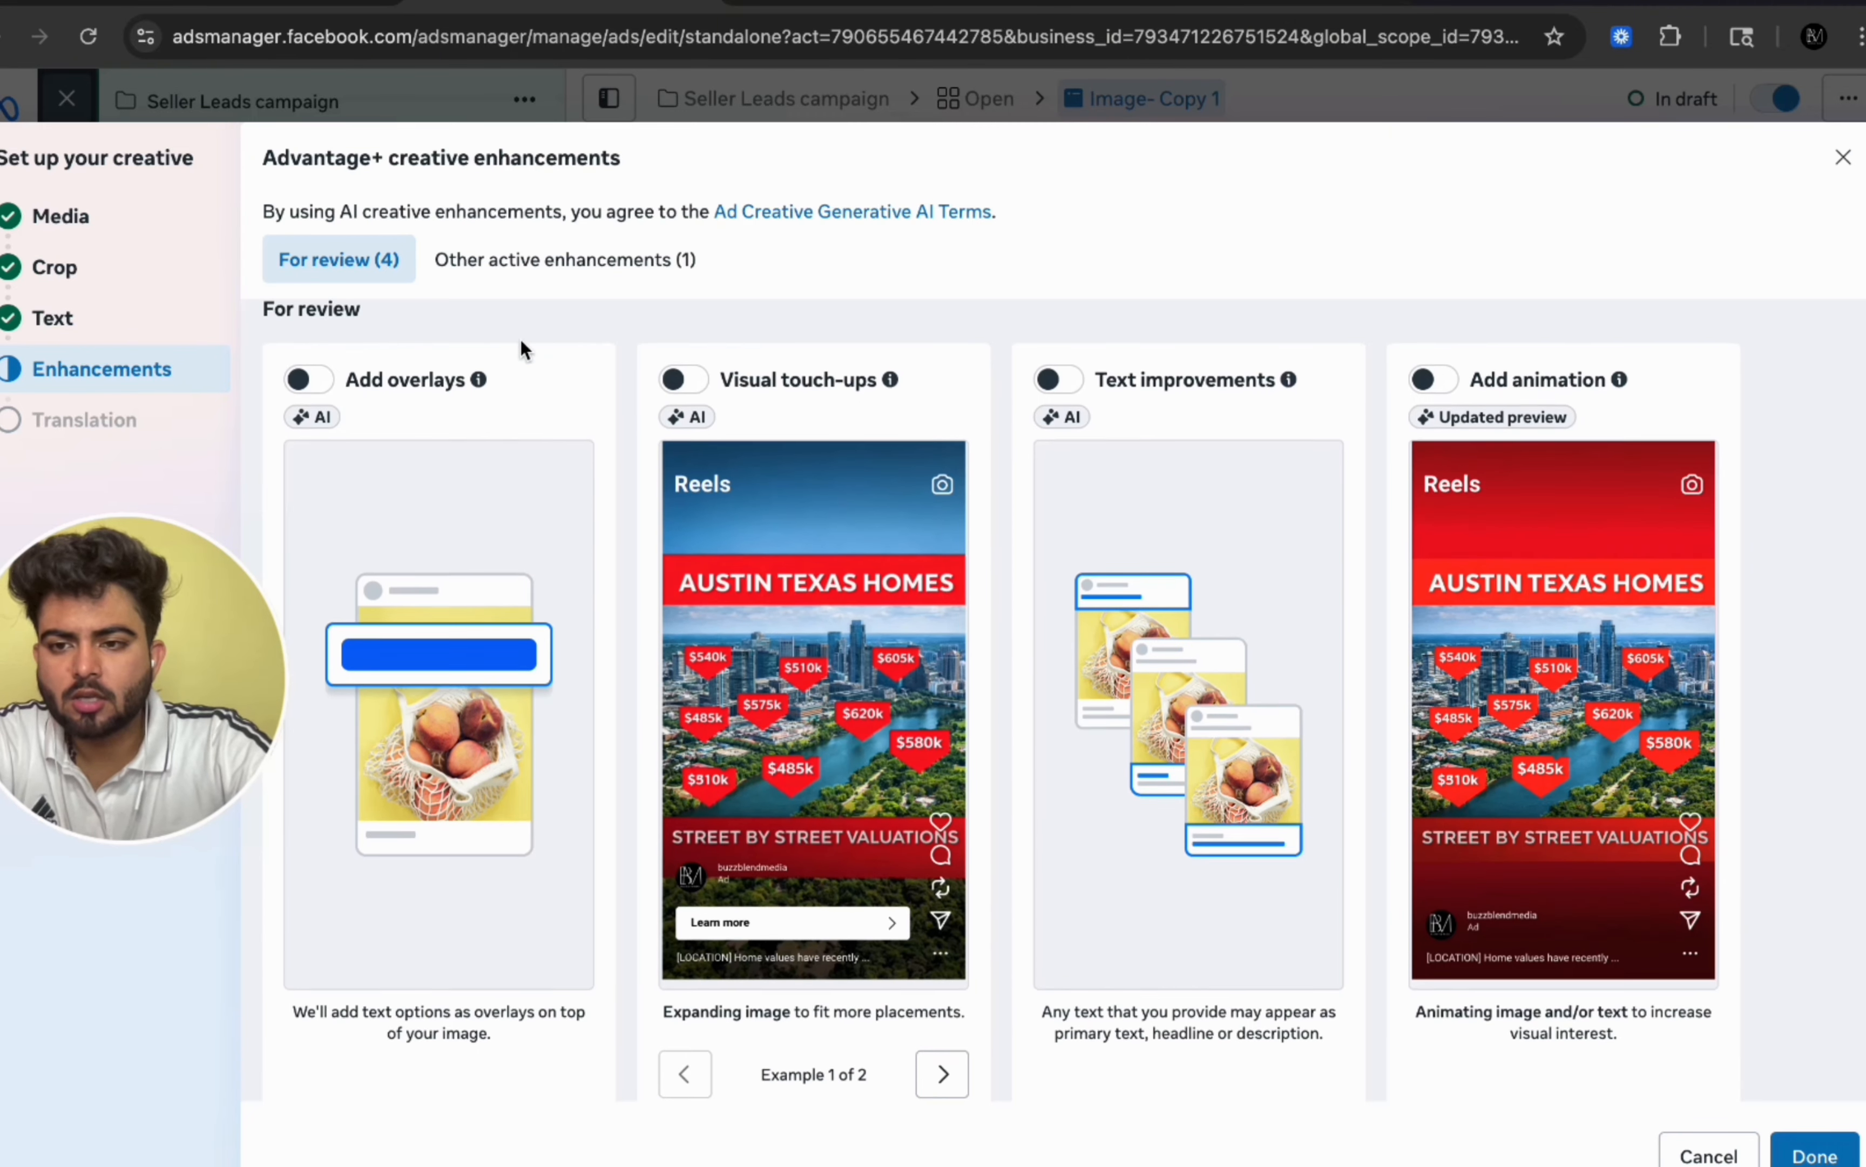
scroll(563, 369, "up", 1)
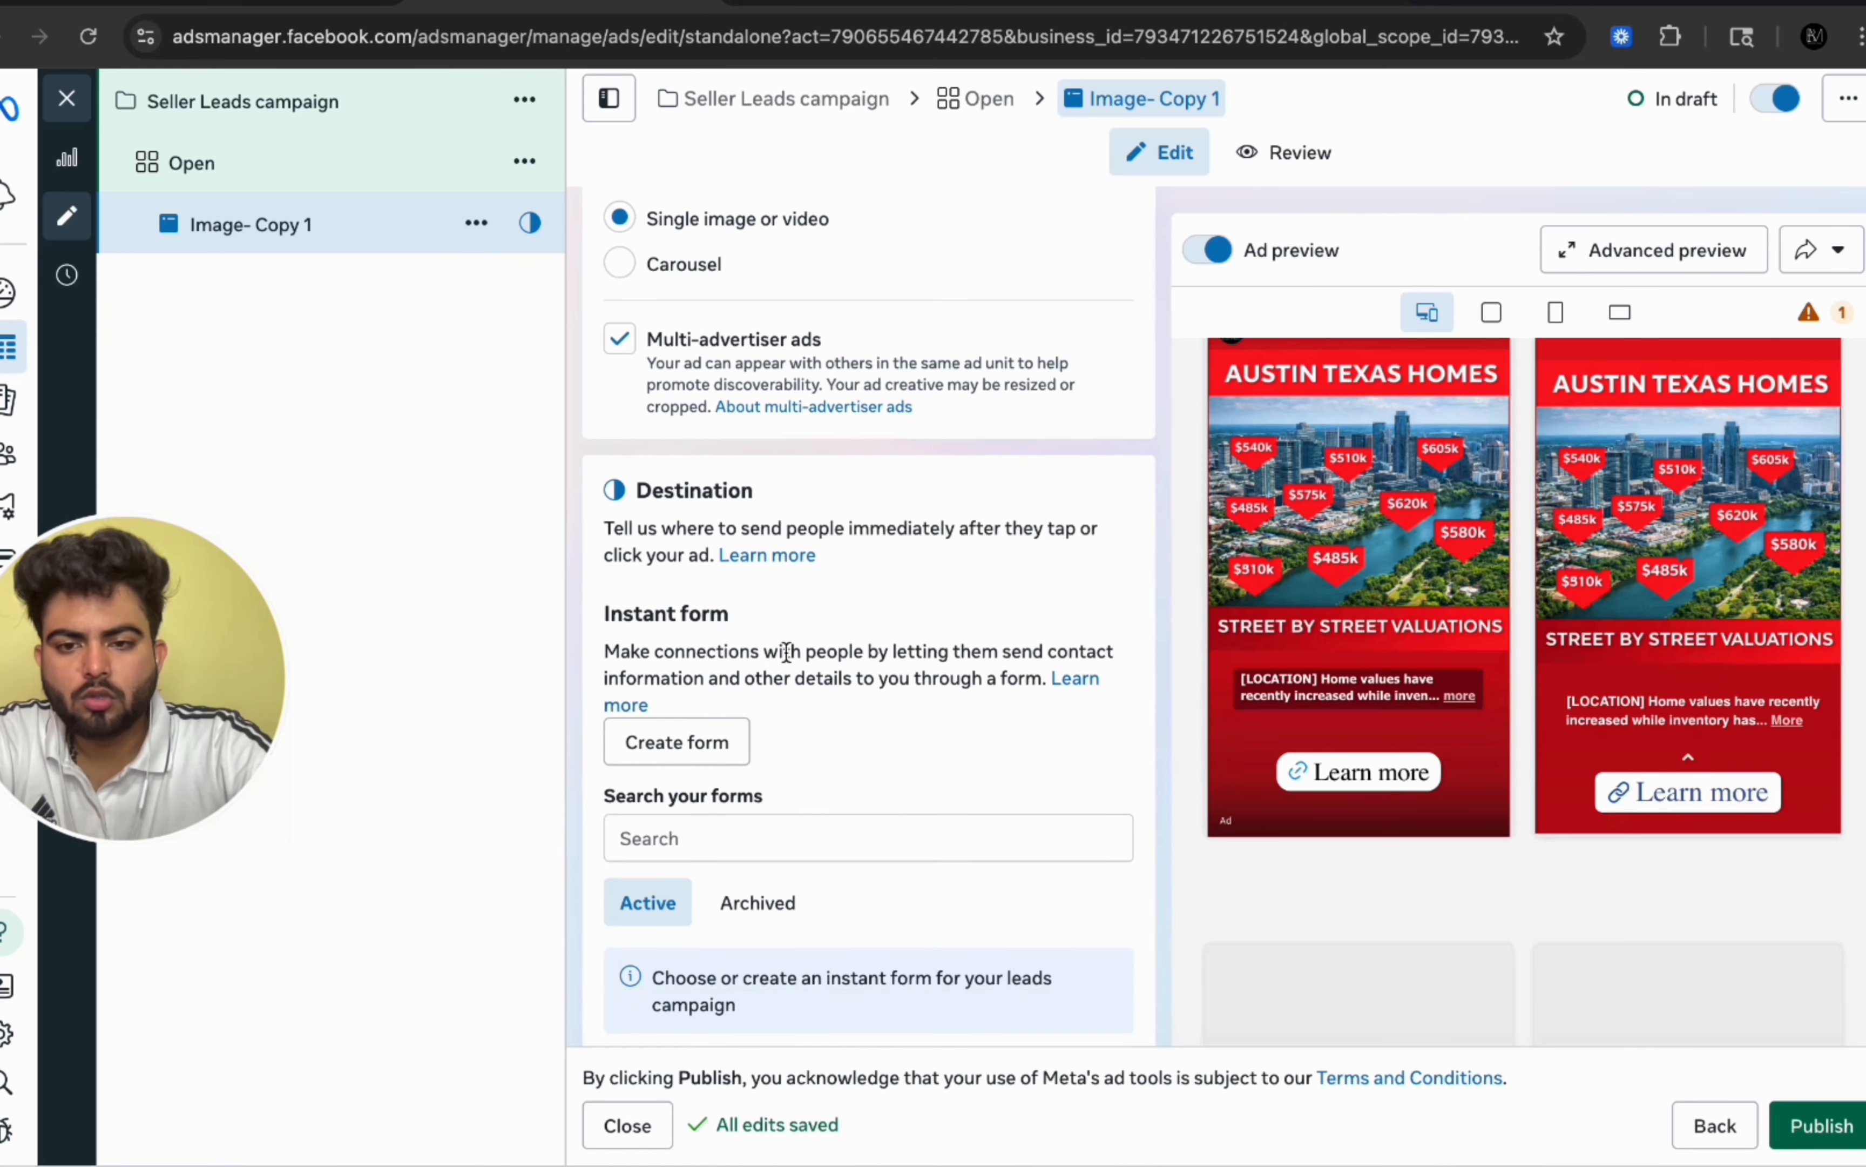
scroll(784, 648, "down", 2)
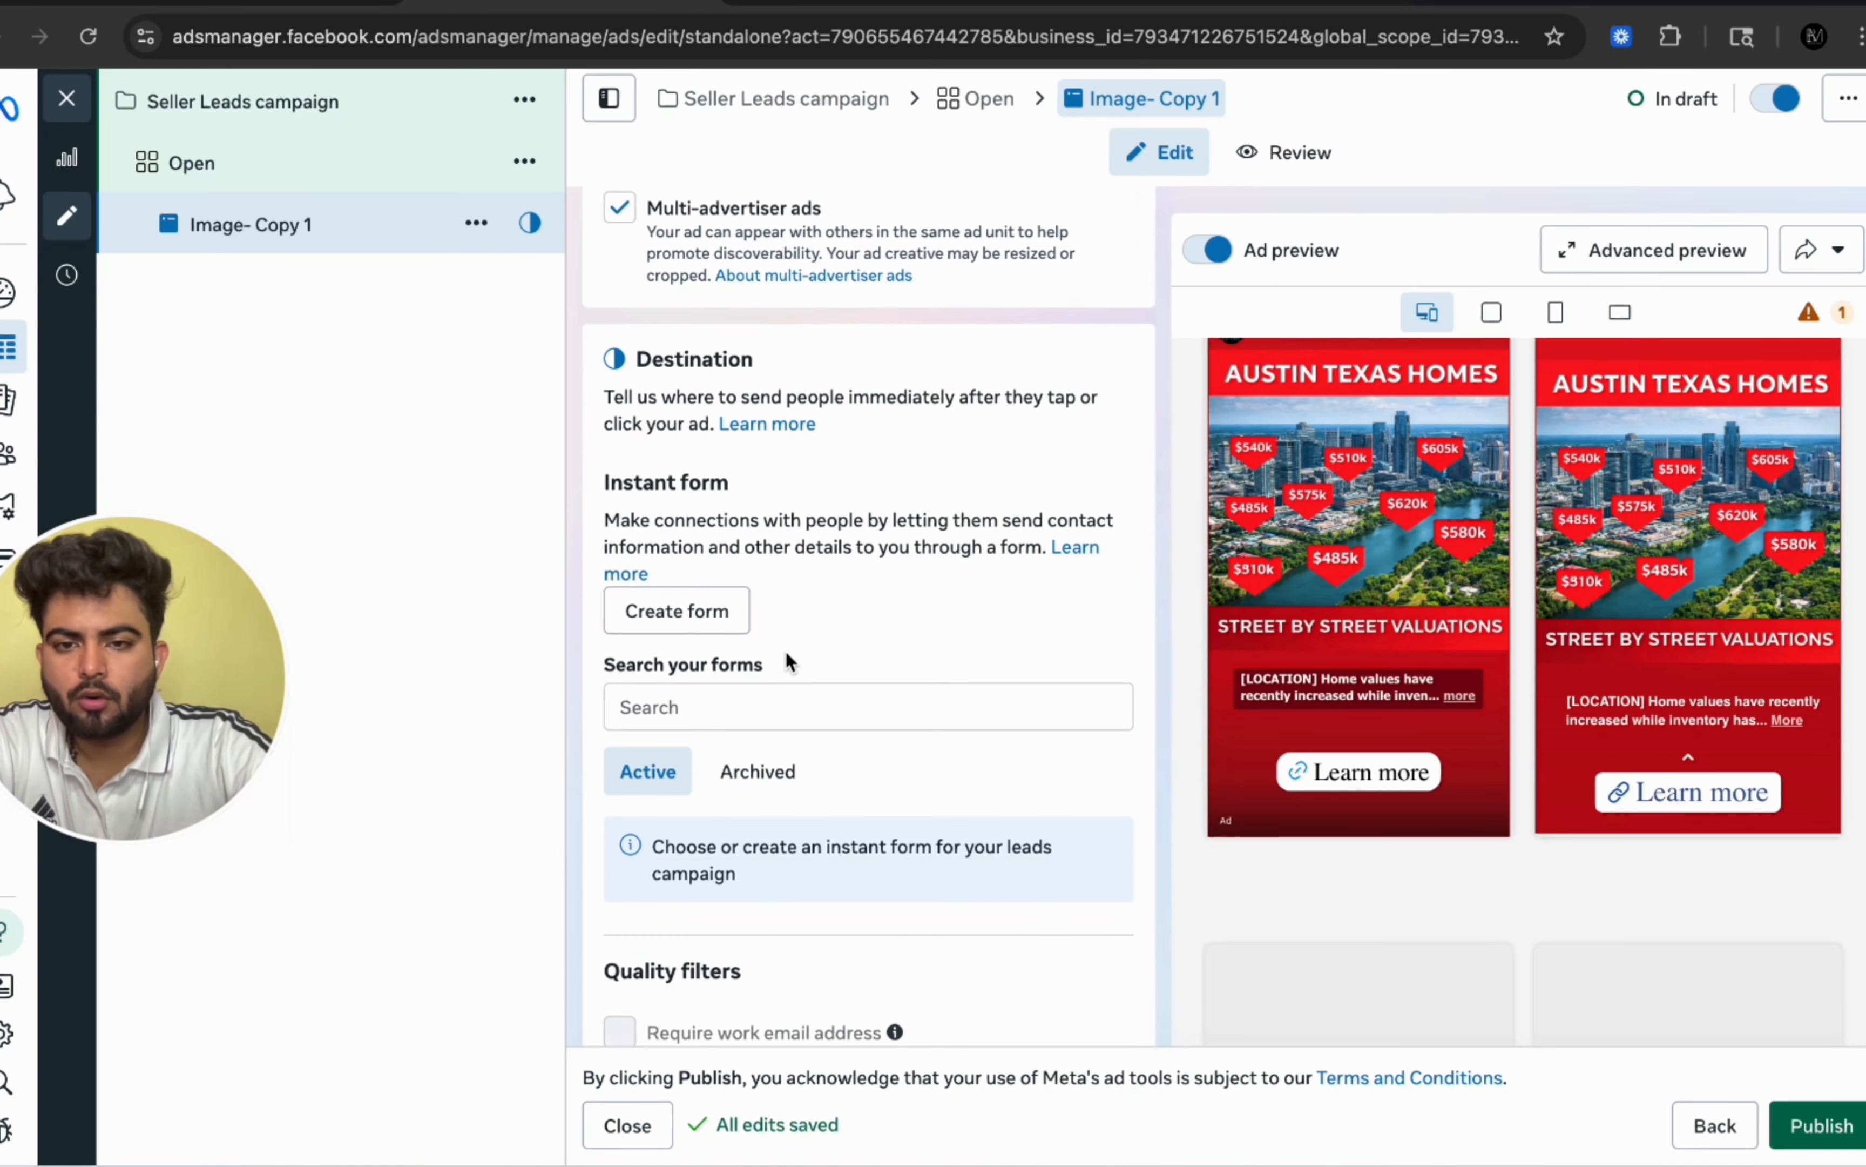
left_click(698, 621)
left_click(959, 811)
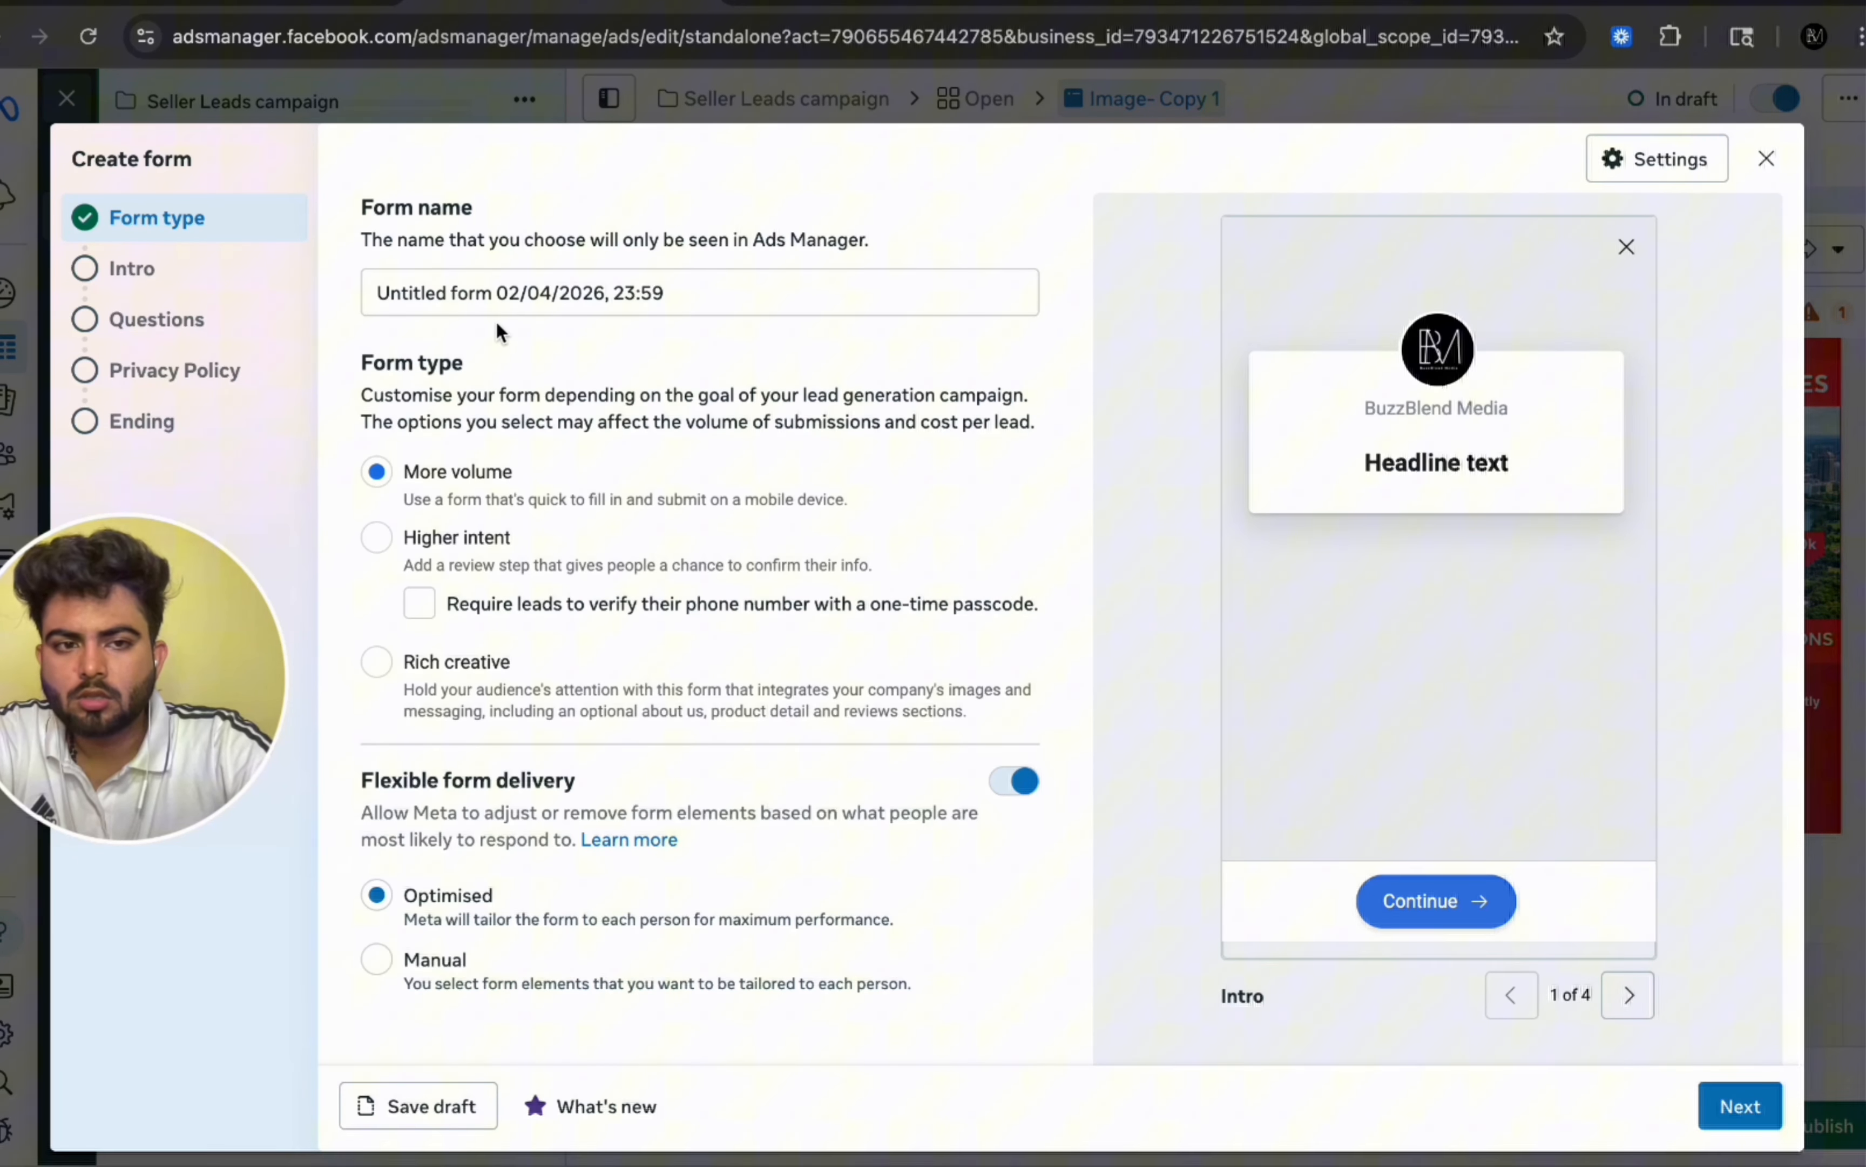
Step: Name the new instant form Seller Form
scroll(986, 532, "down", 1)
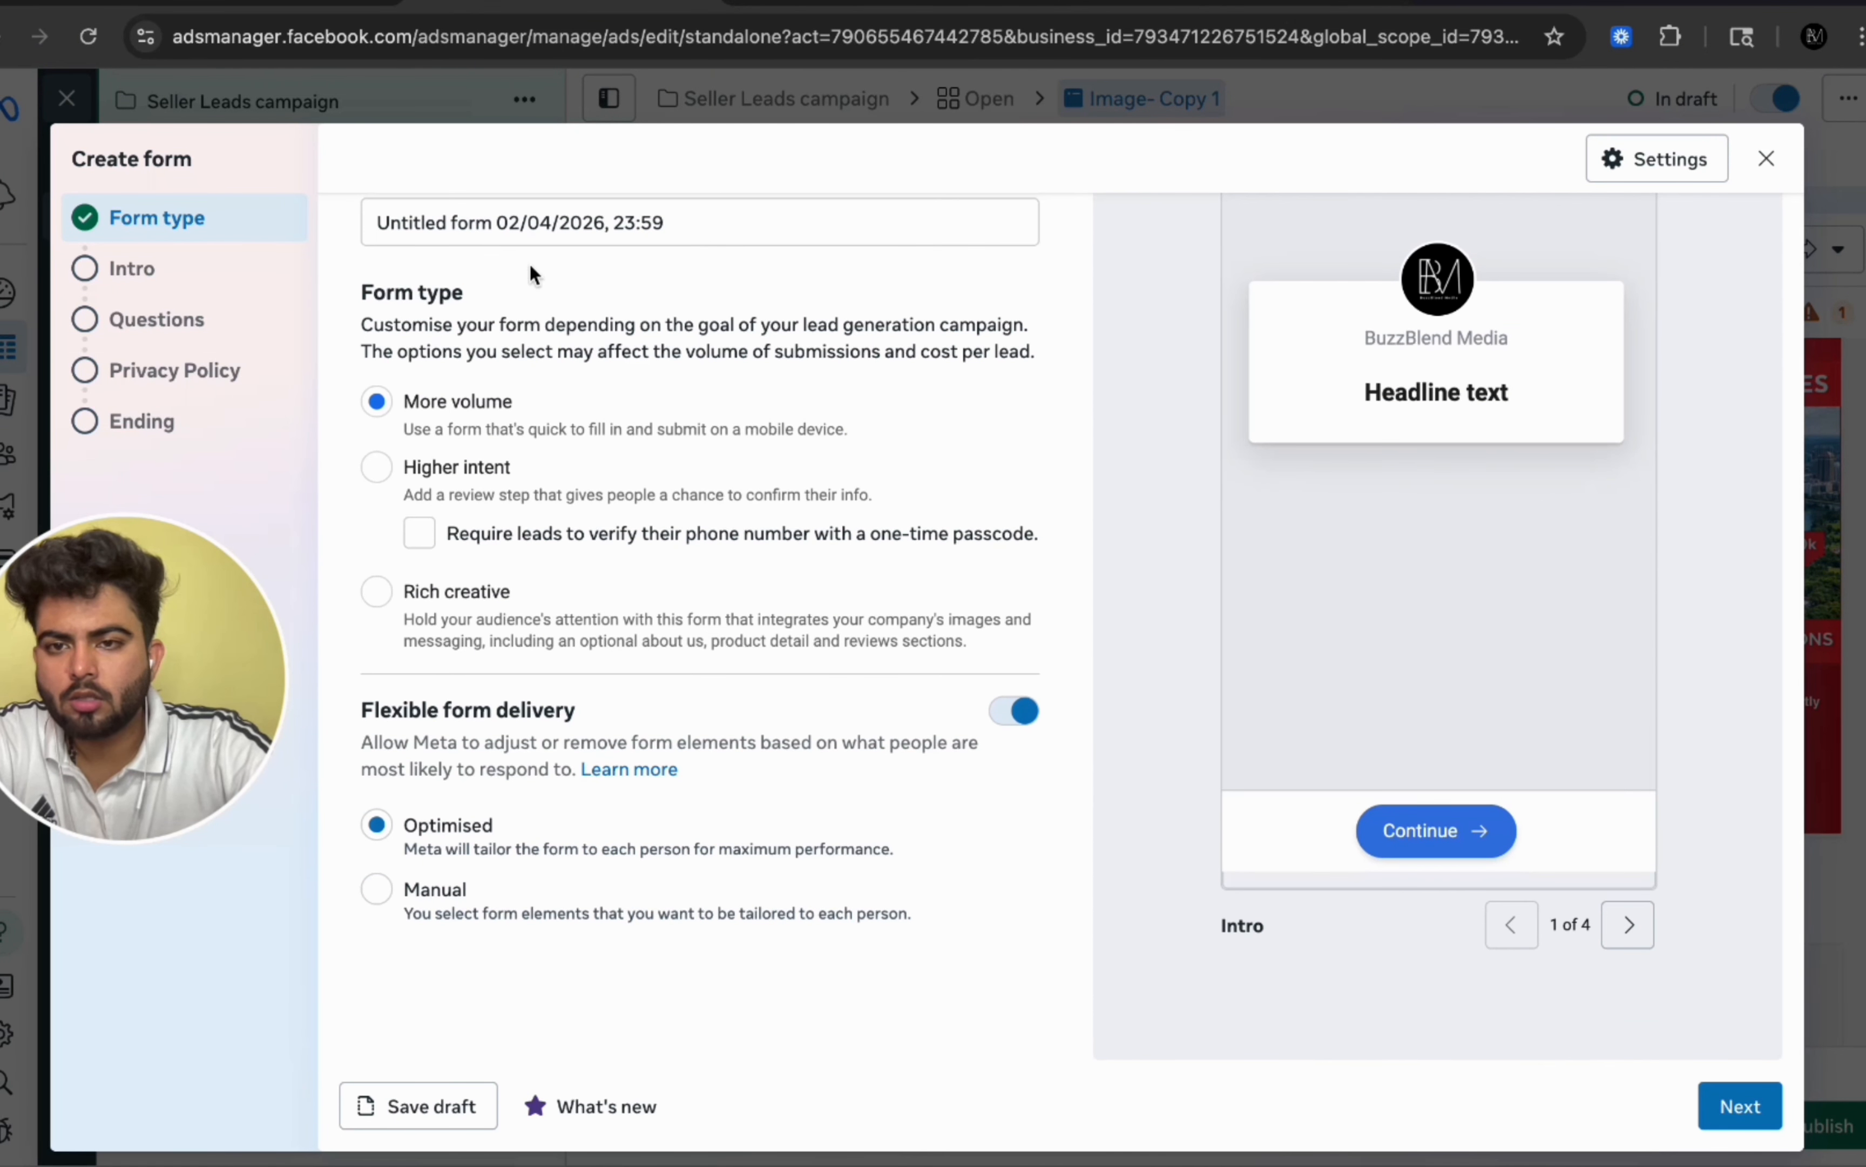
scroll(744, 832, "up", 1)
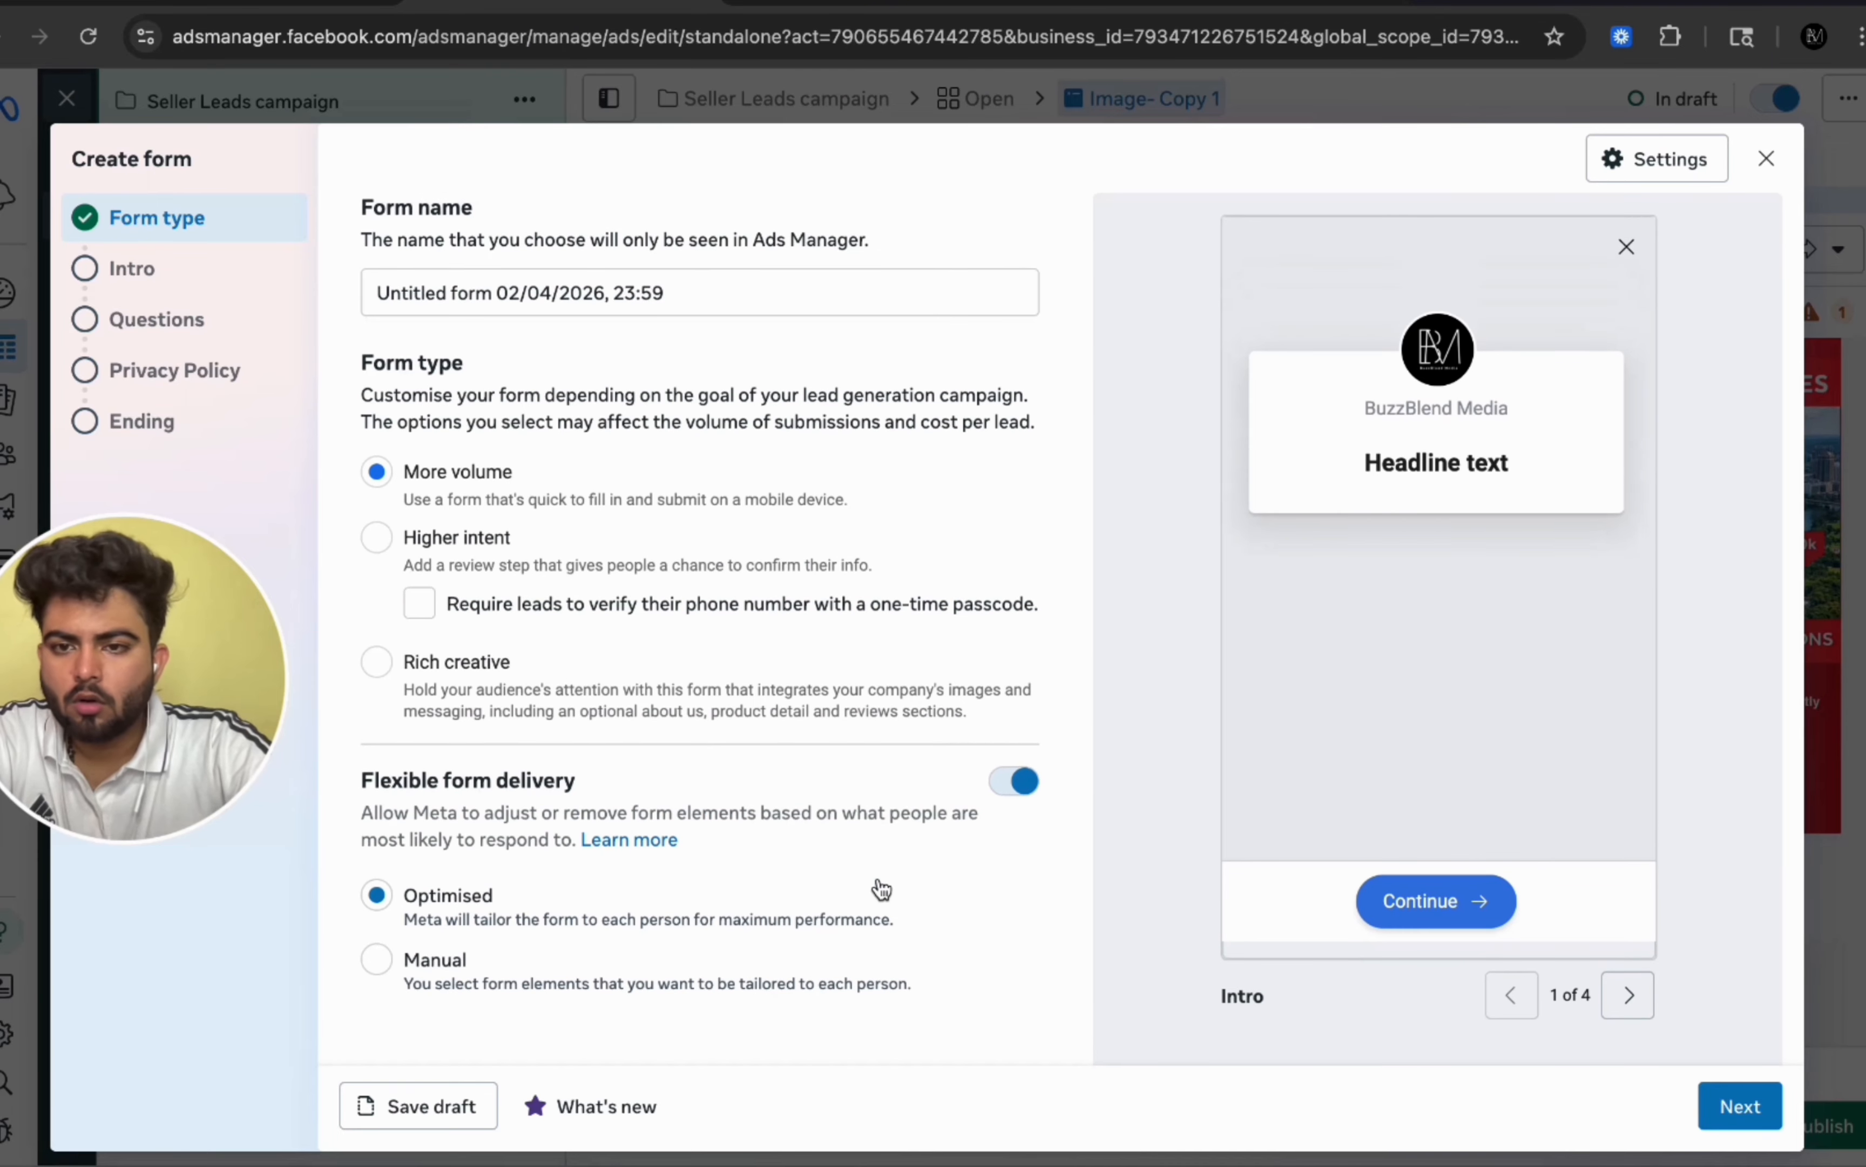
triple_click(466, 295)
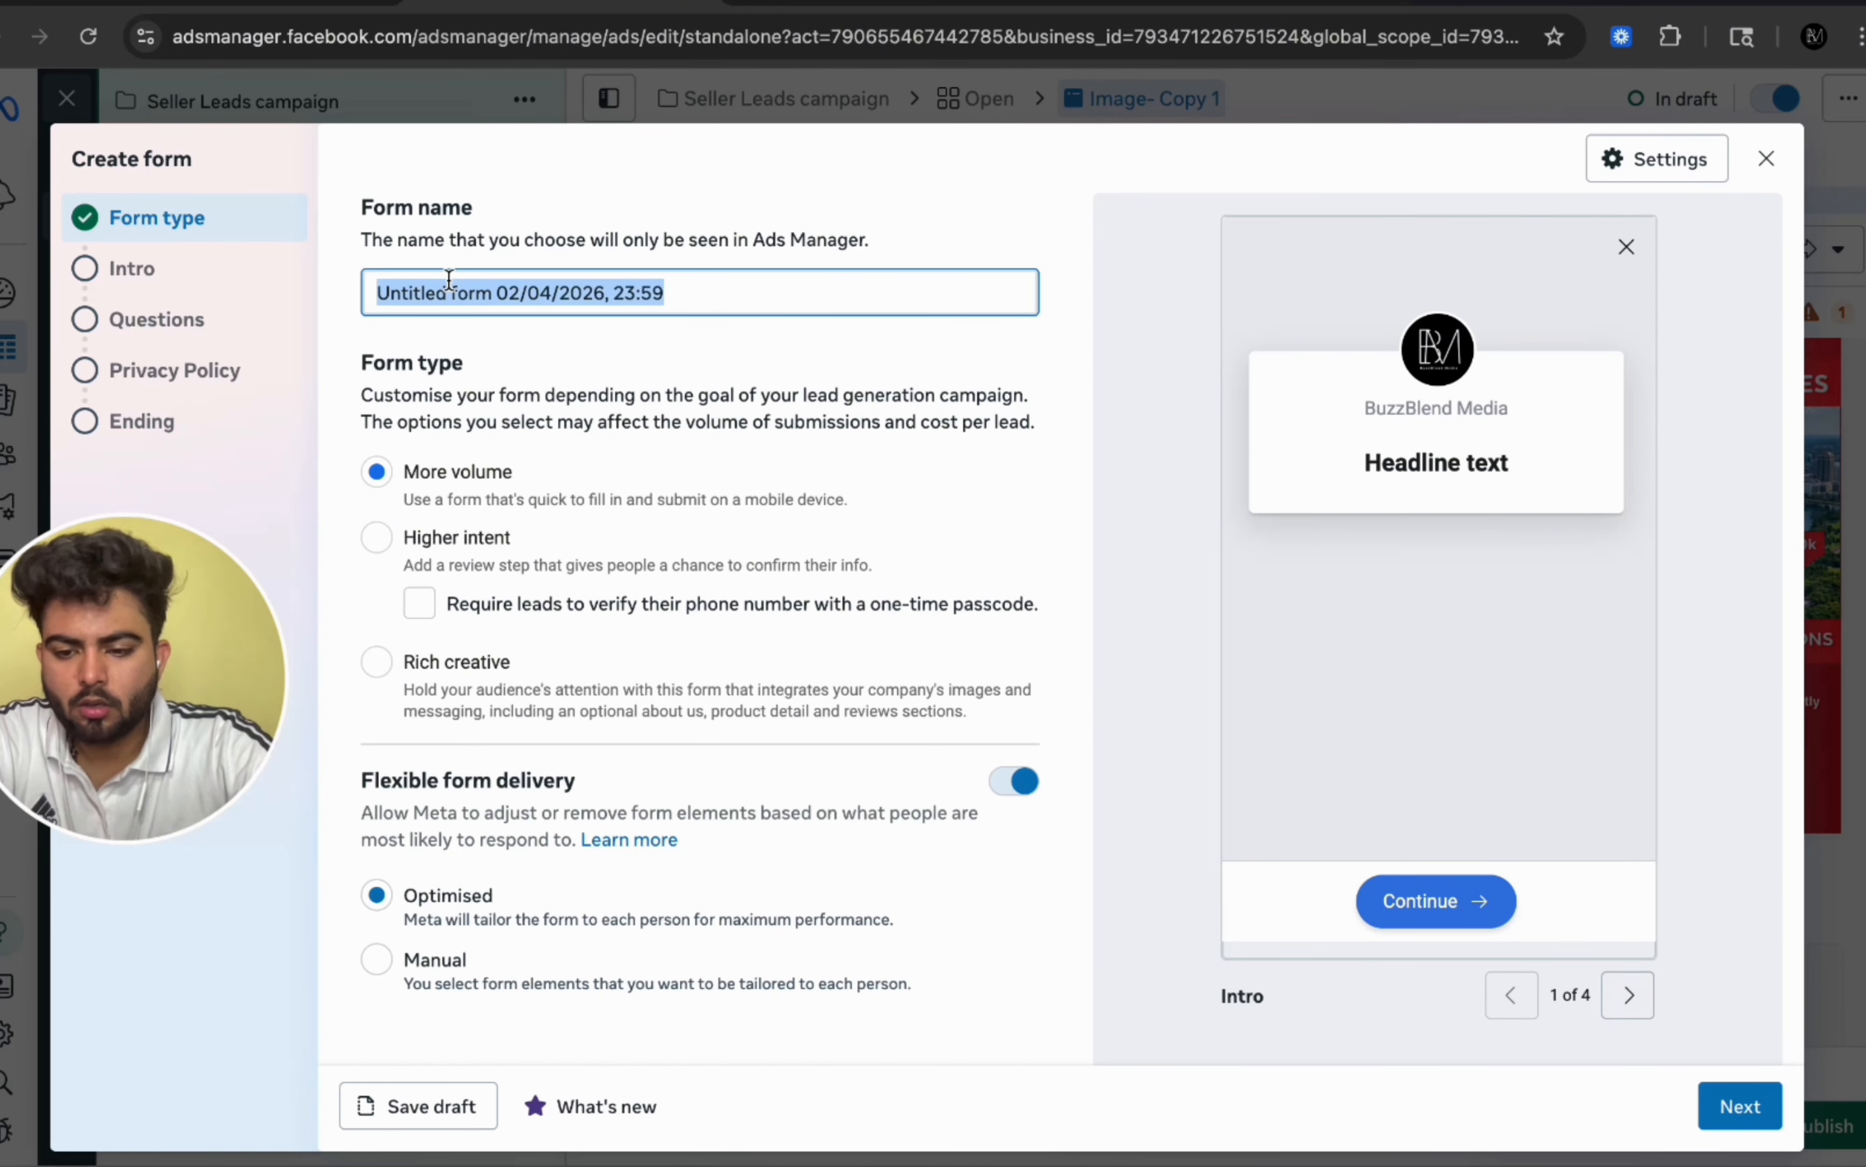
type("Seller form")
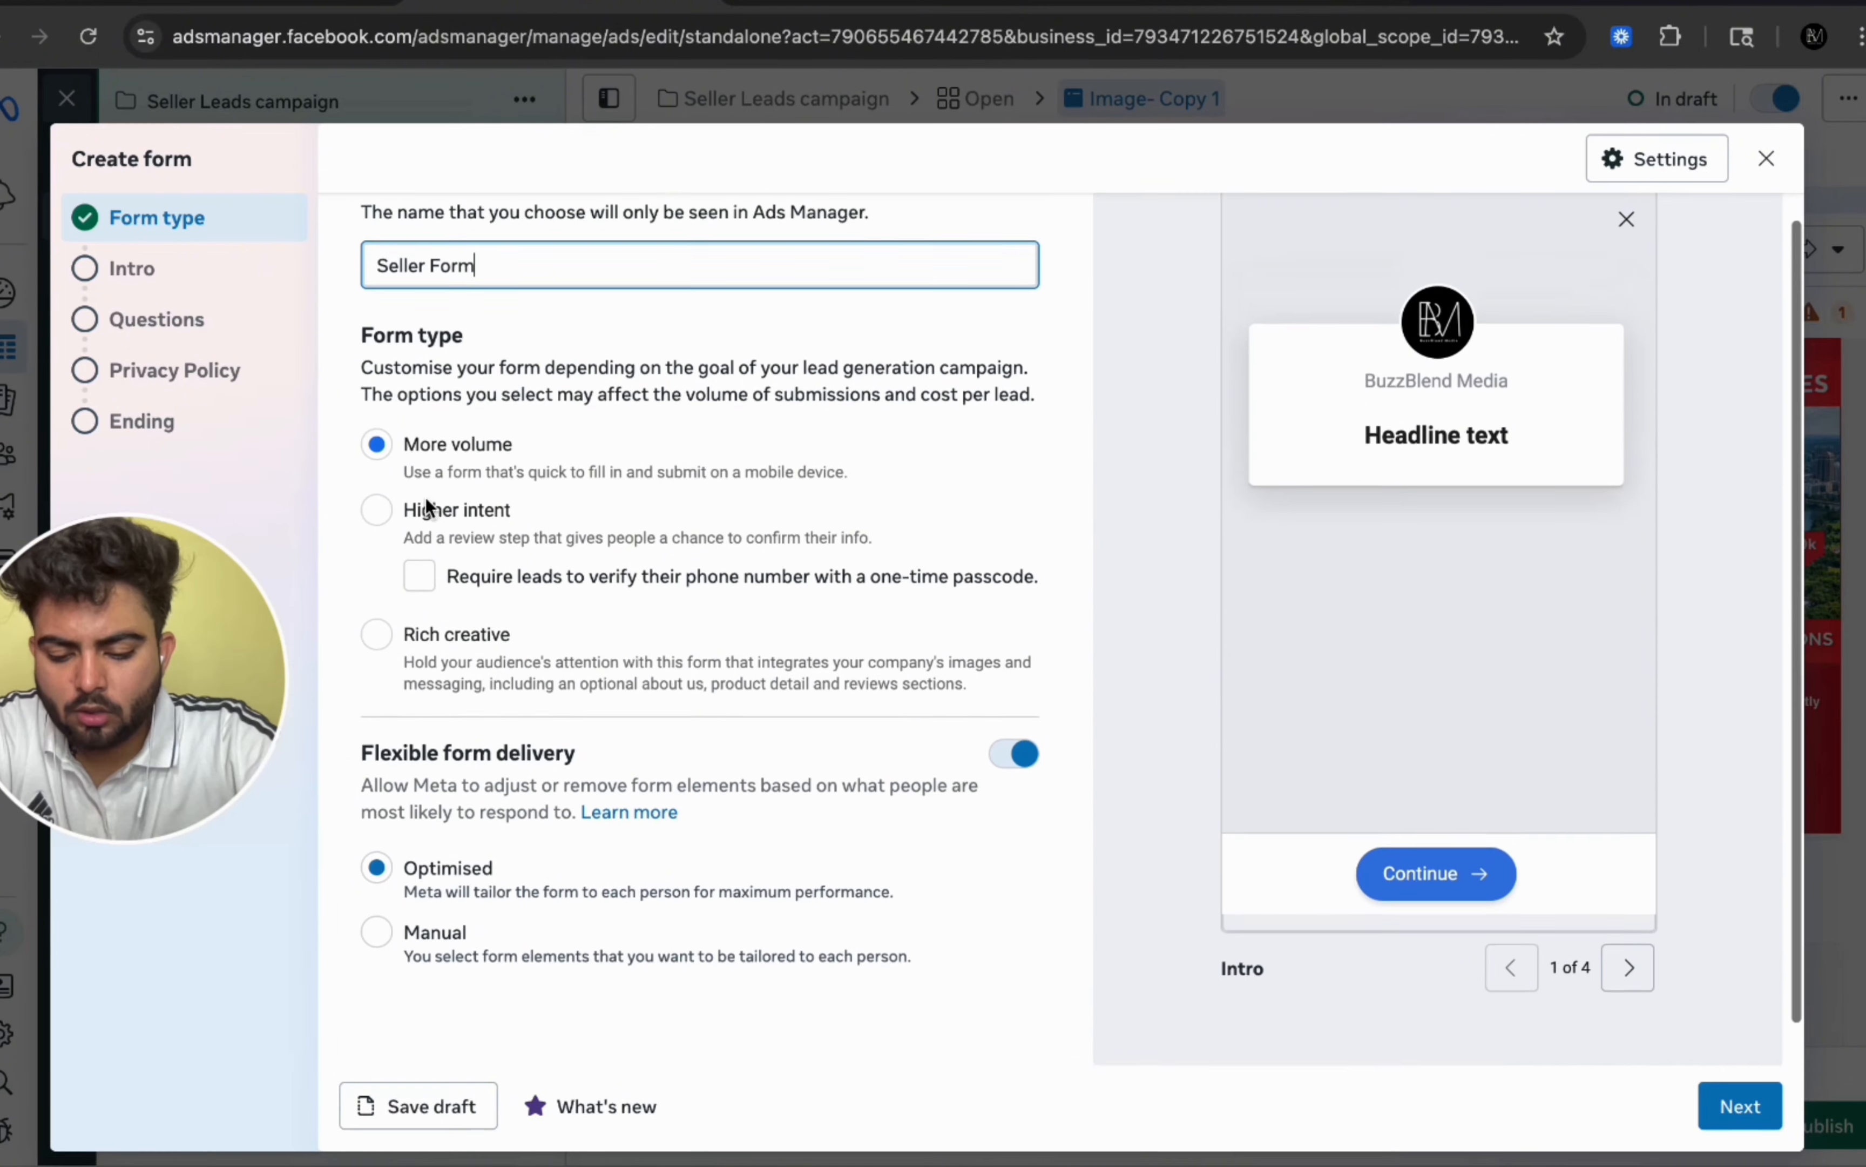
Step: Turn off flexible form delivery and continue to the form's intro section
scroll(426, 502, "up", 1)
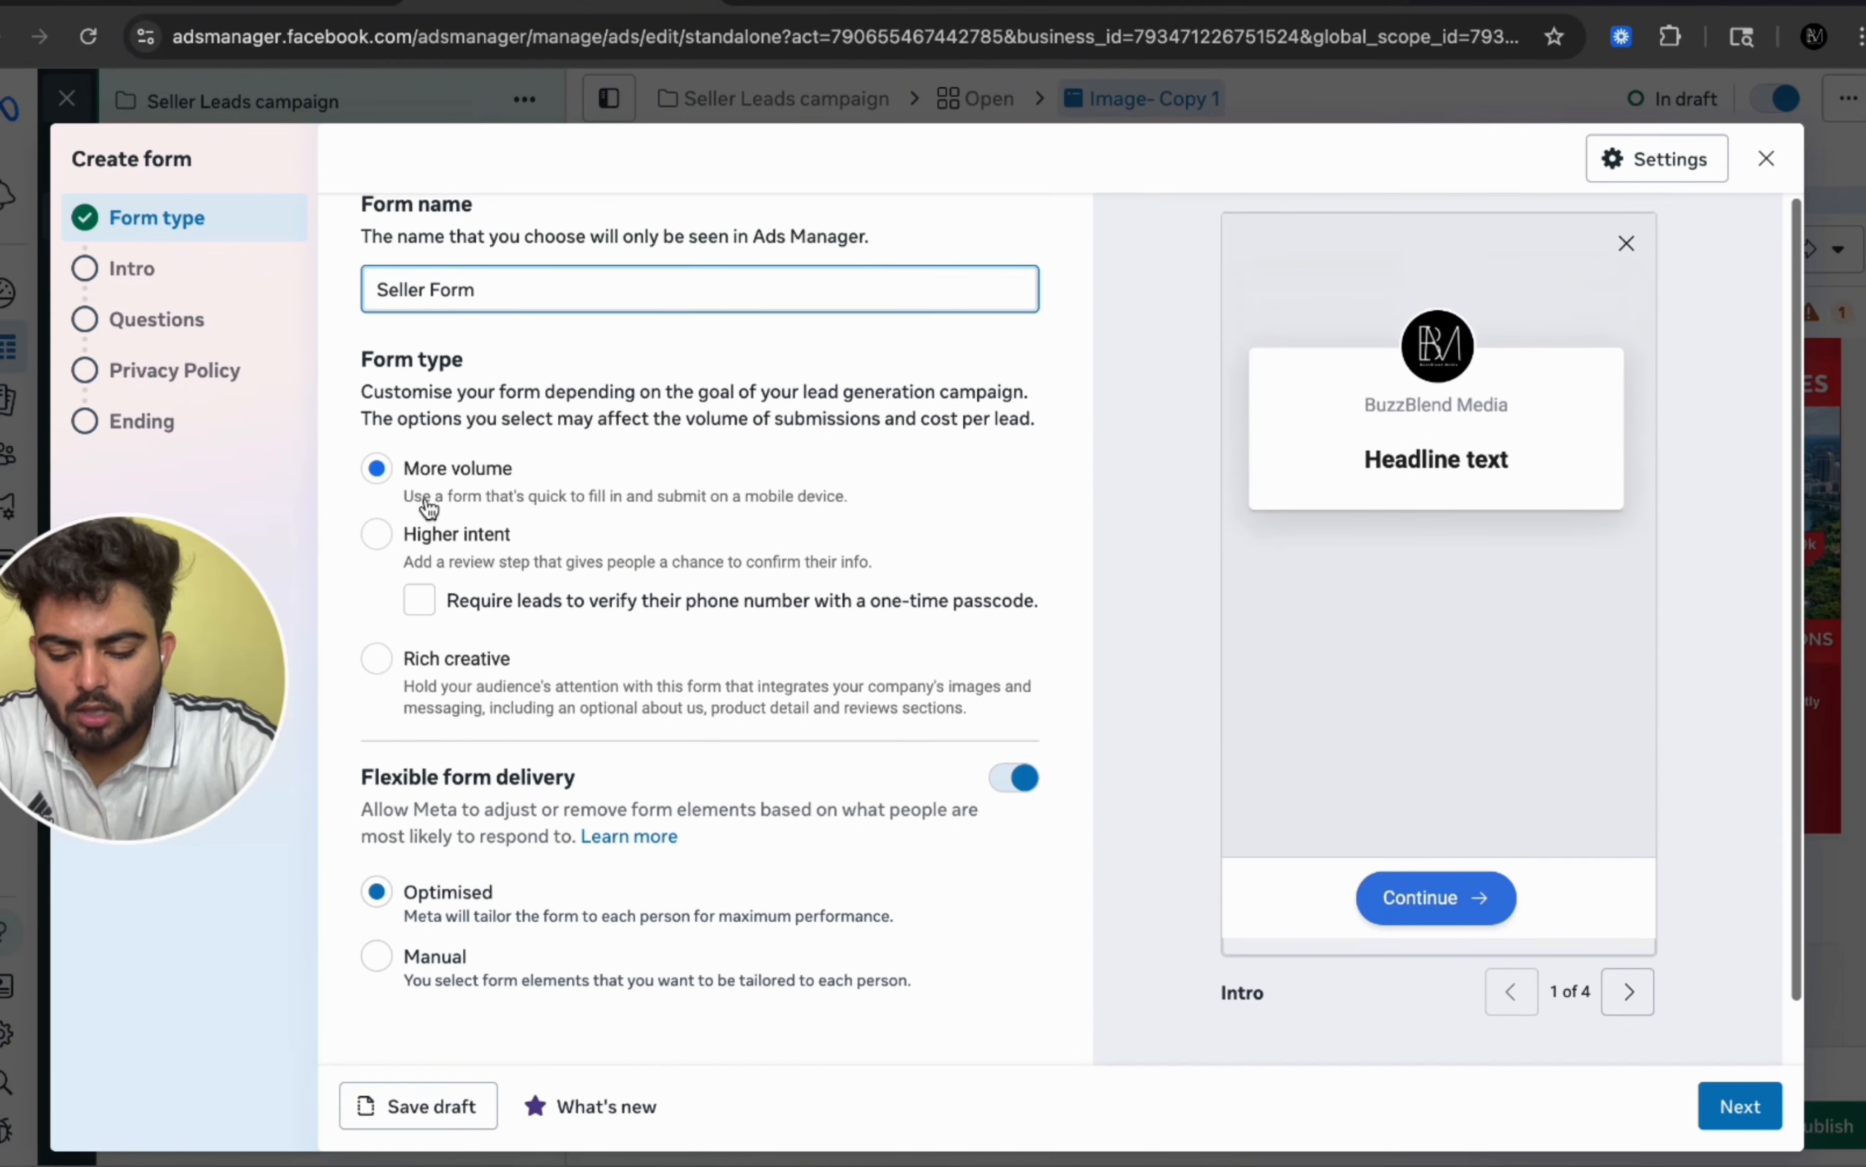
scroll(426, 502, "down", 1)
left_click(1017, 710)
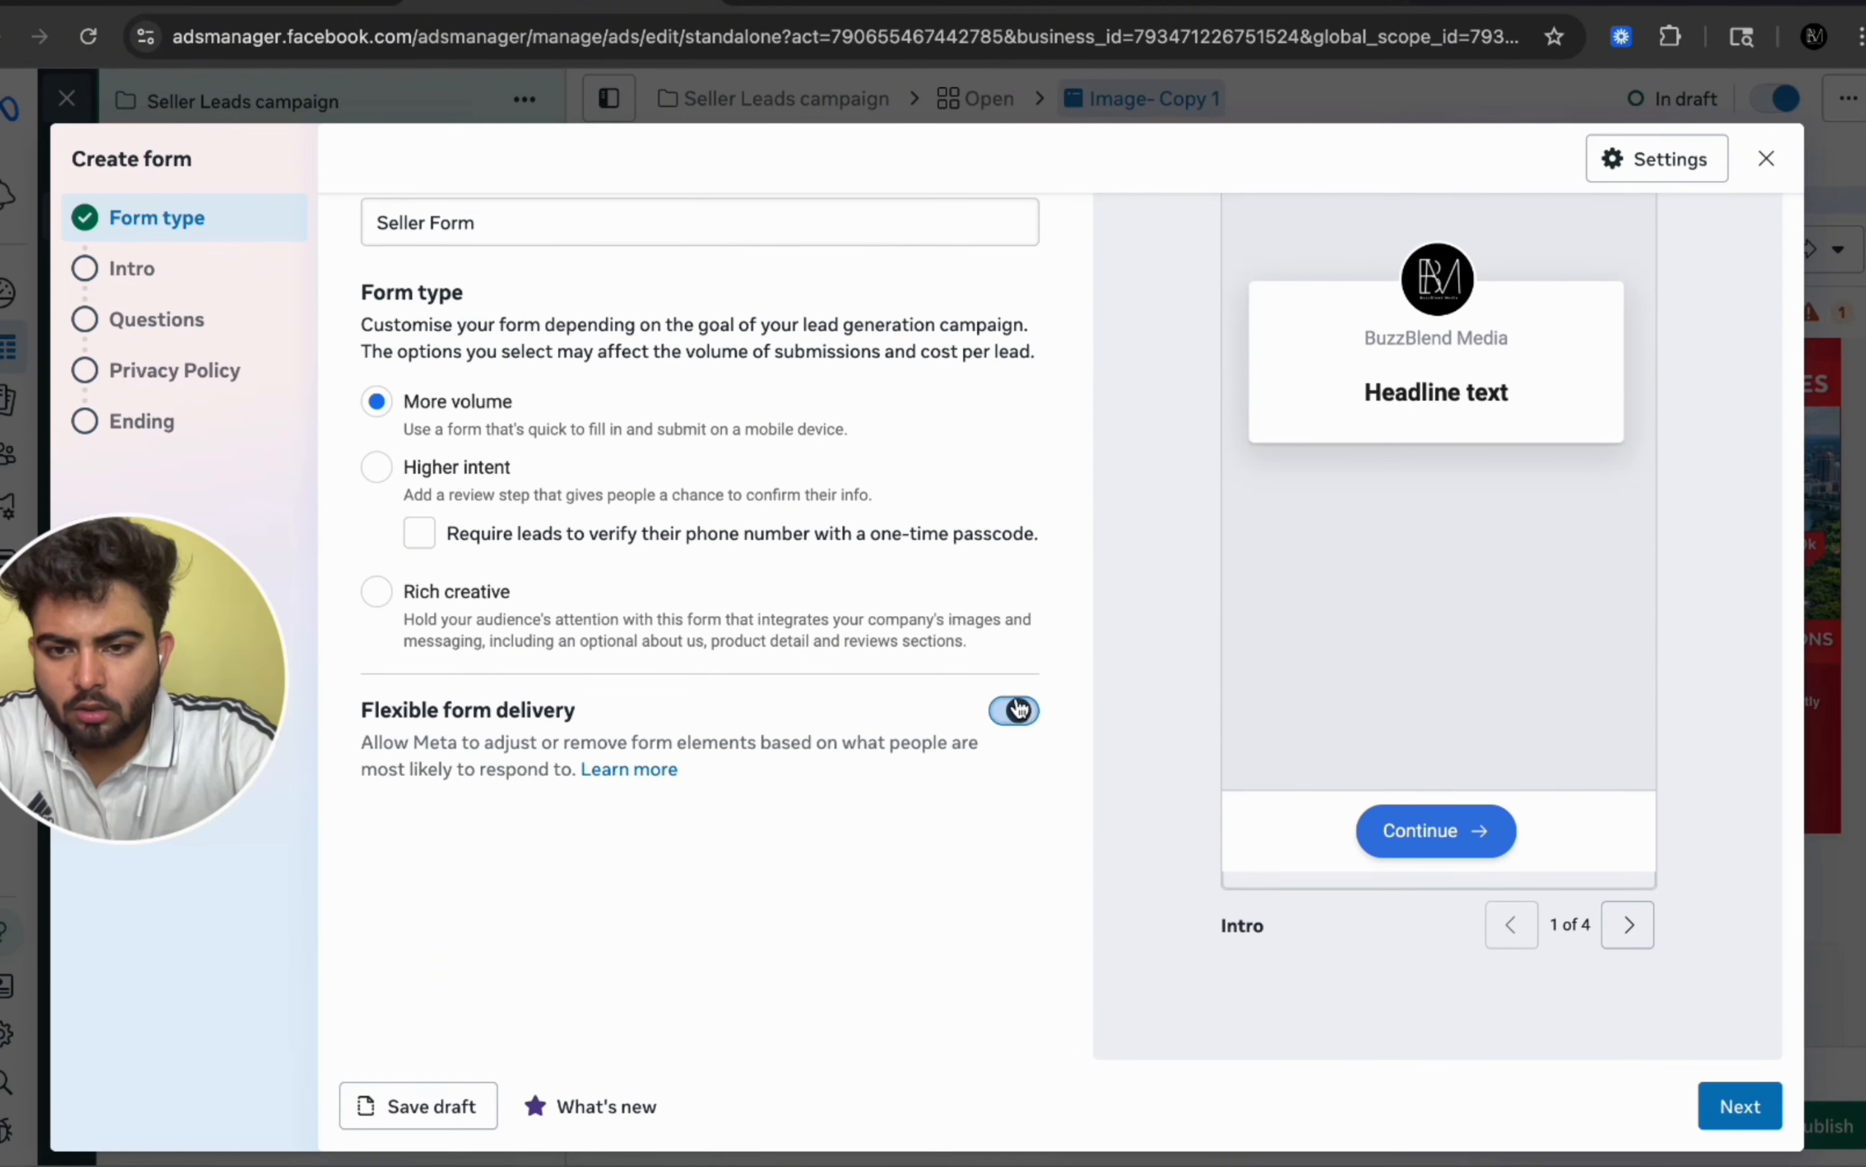
left_click(1731, 1104)
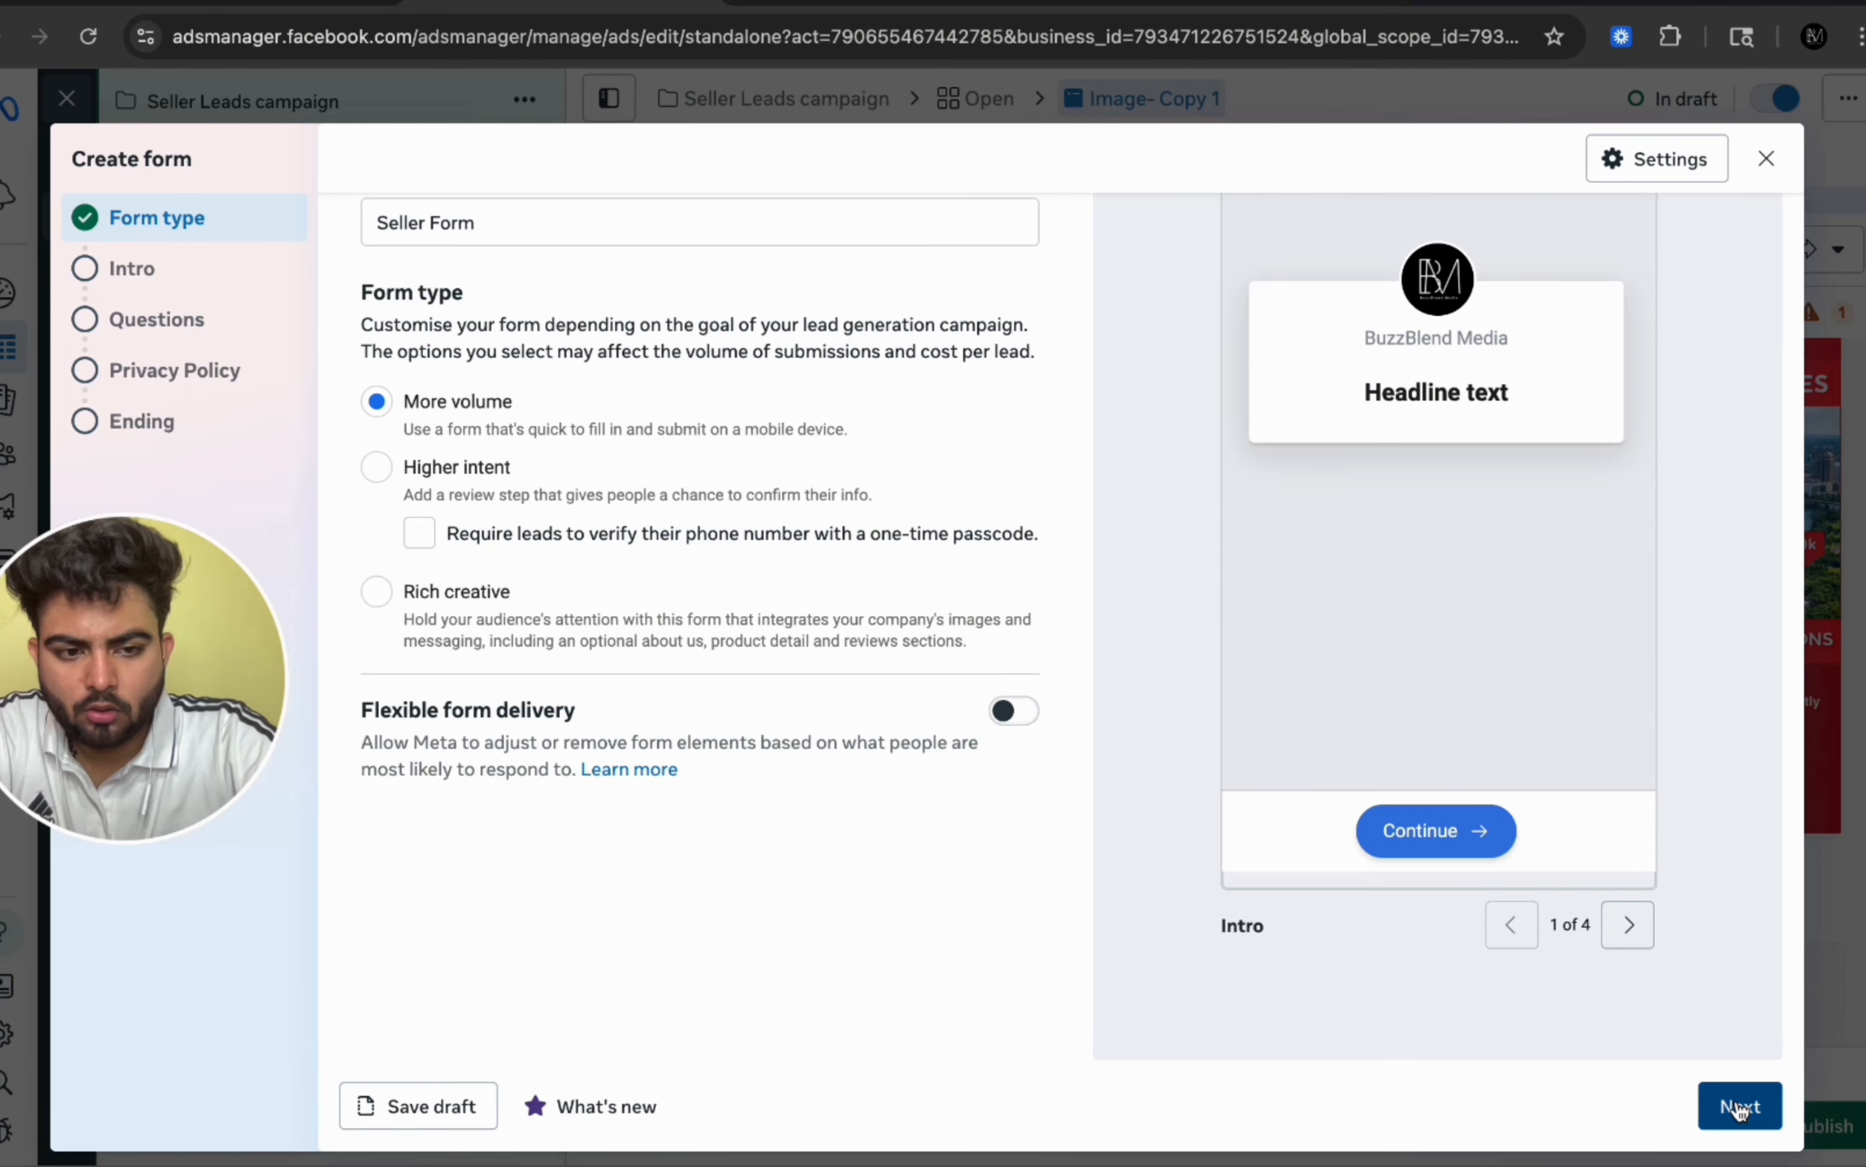
Step: Turn off the intro greeting and continue to the questions section
scroll(829, 666, "up", 1)
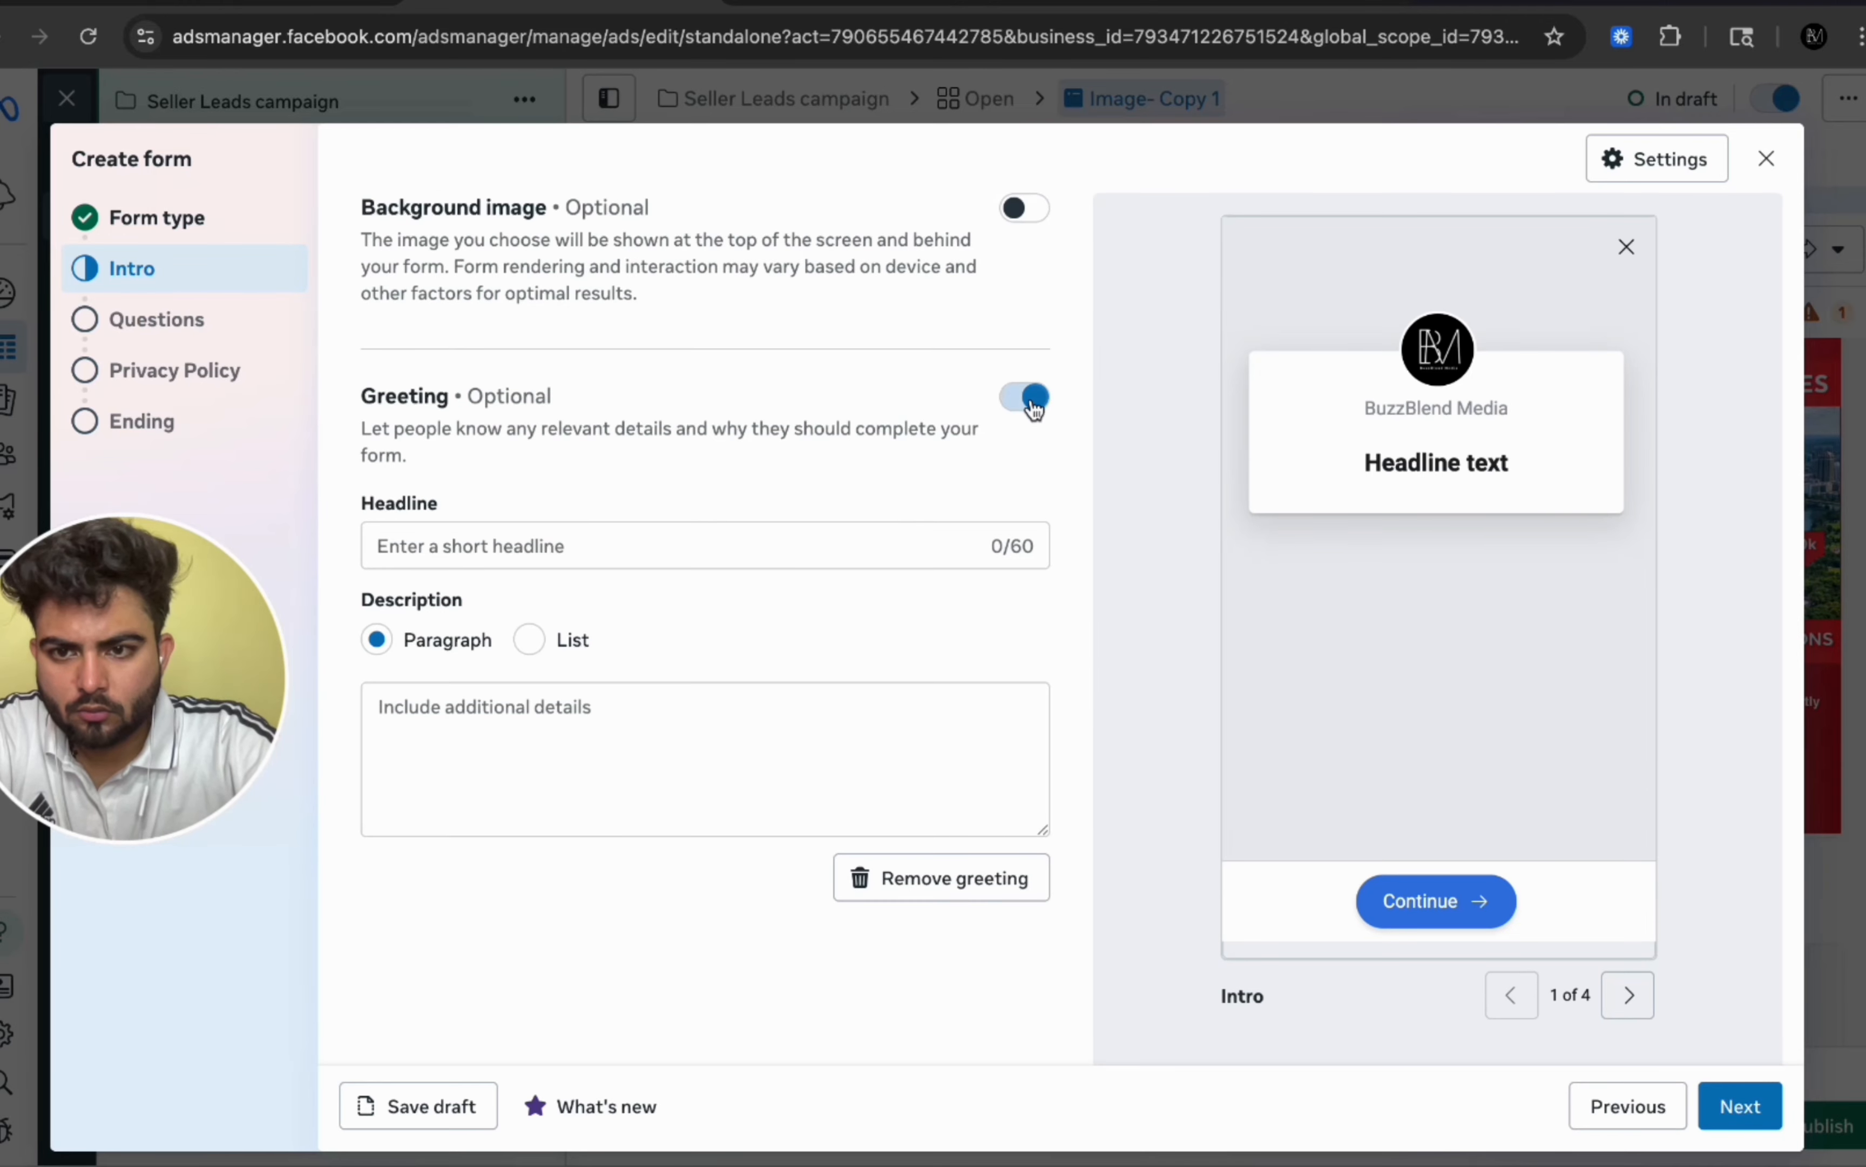
left_click(1024, 397)
left_click(1740, 1105)
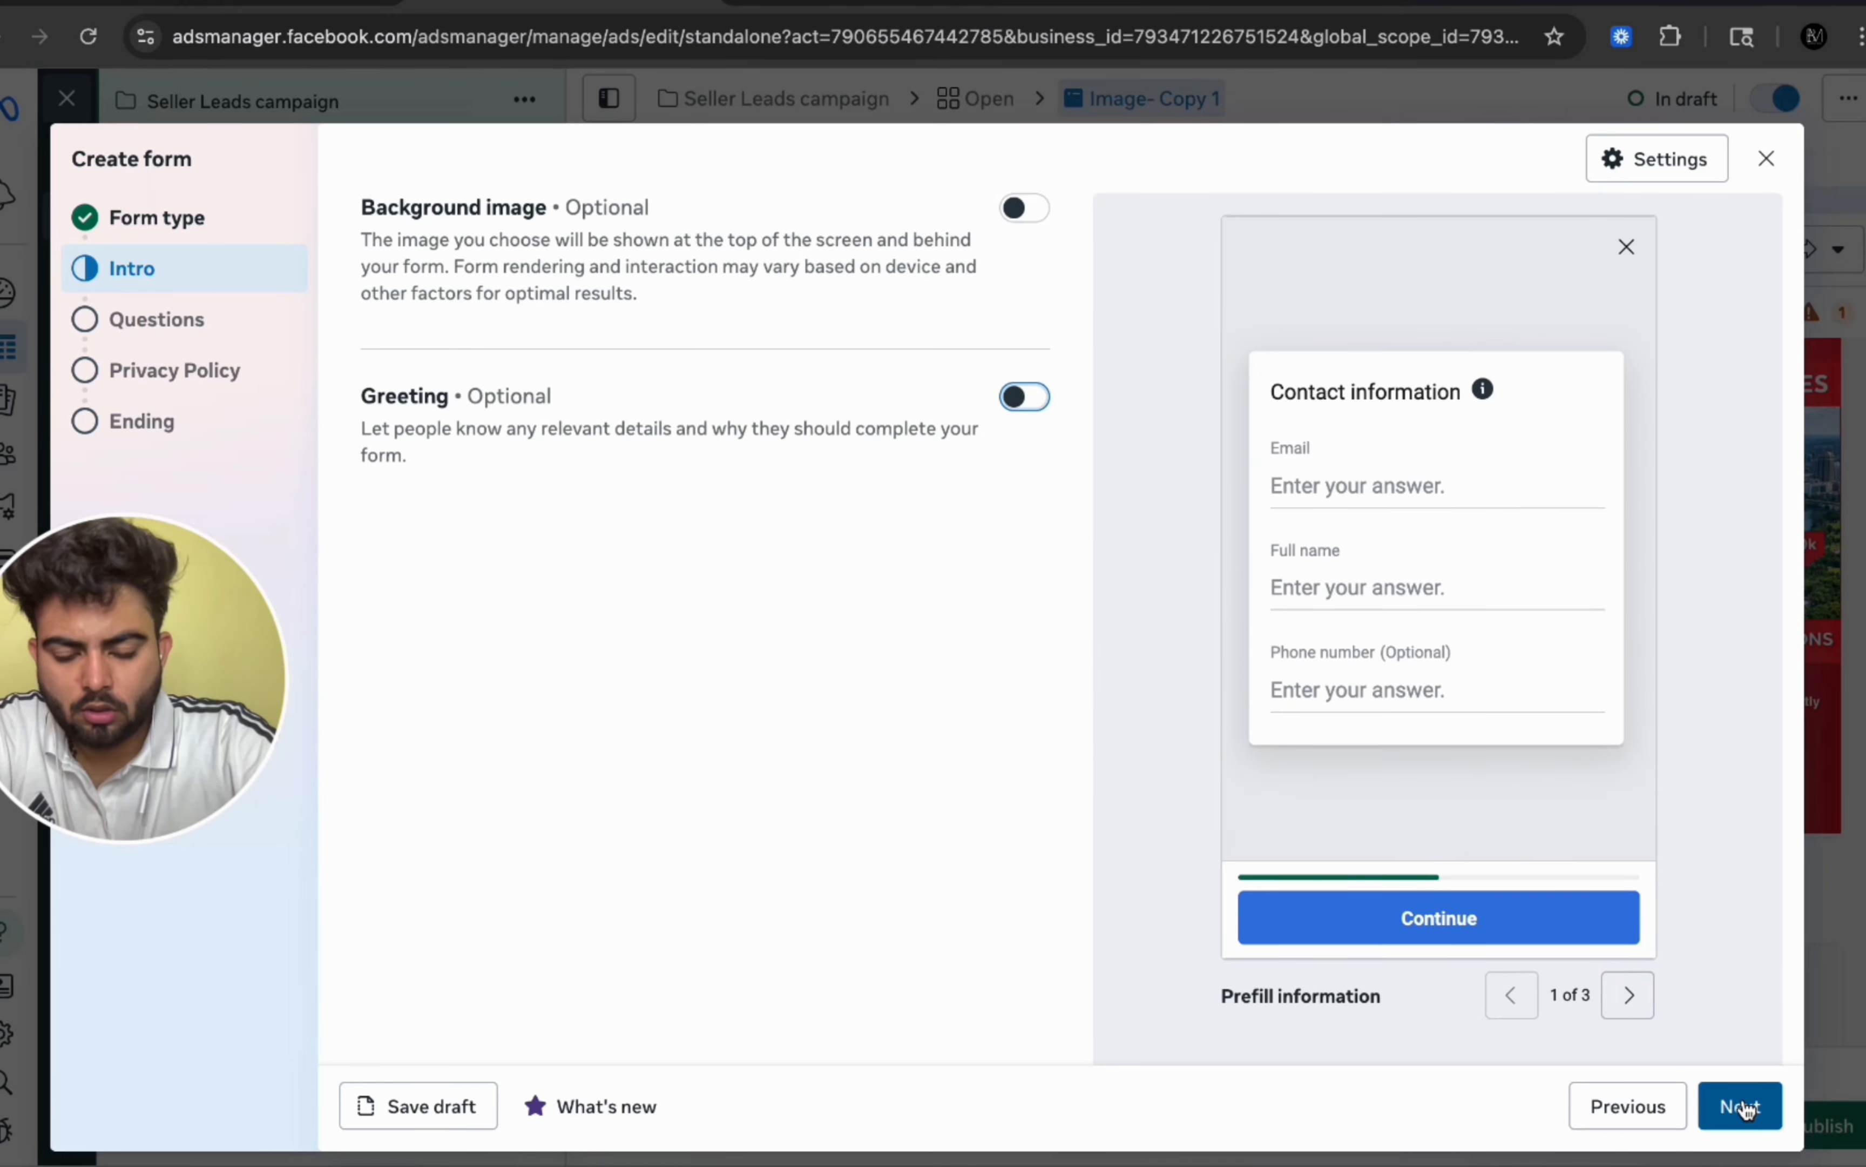
Step: Add three multiple-choice questions to the form
left_click(511, 511)
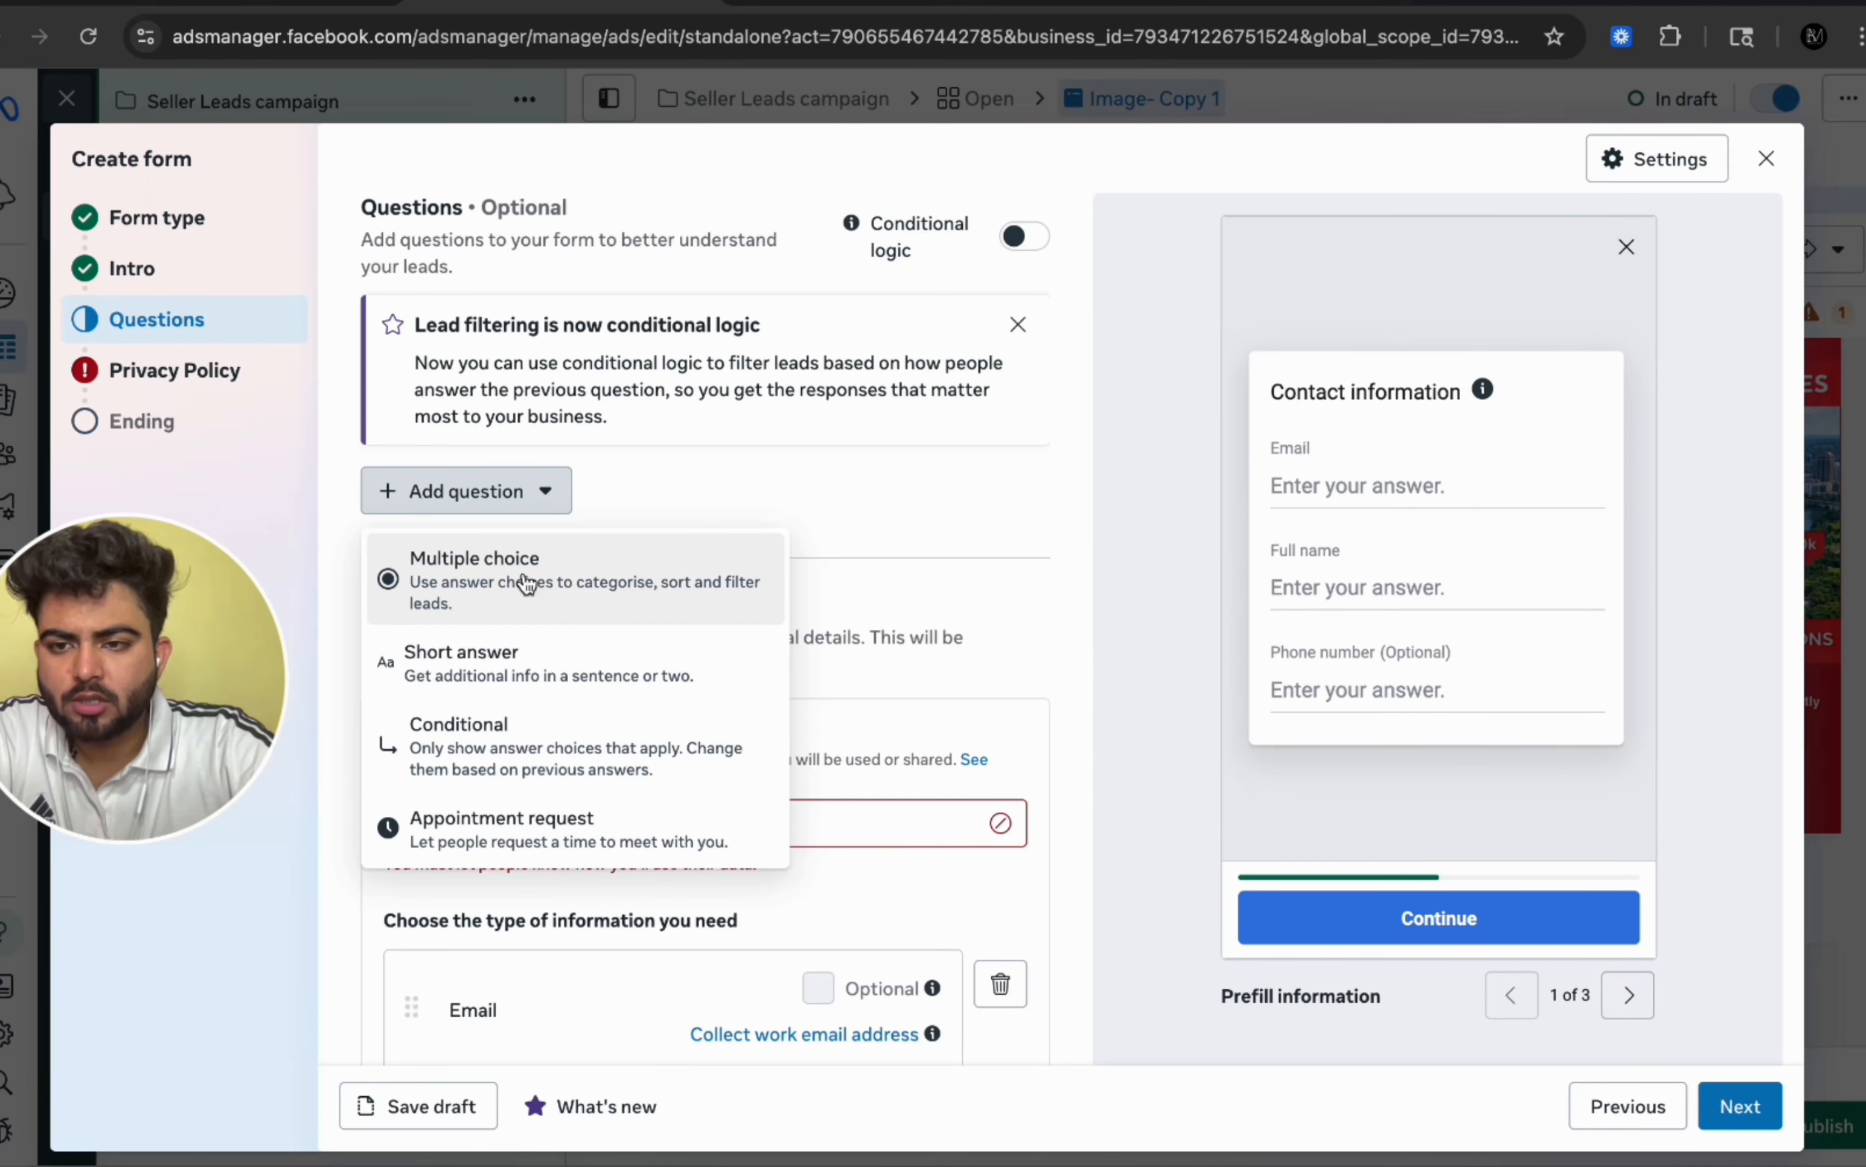
left_click(526, 584)
scroll(771, 586, "down", 3)
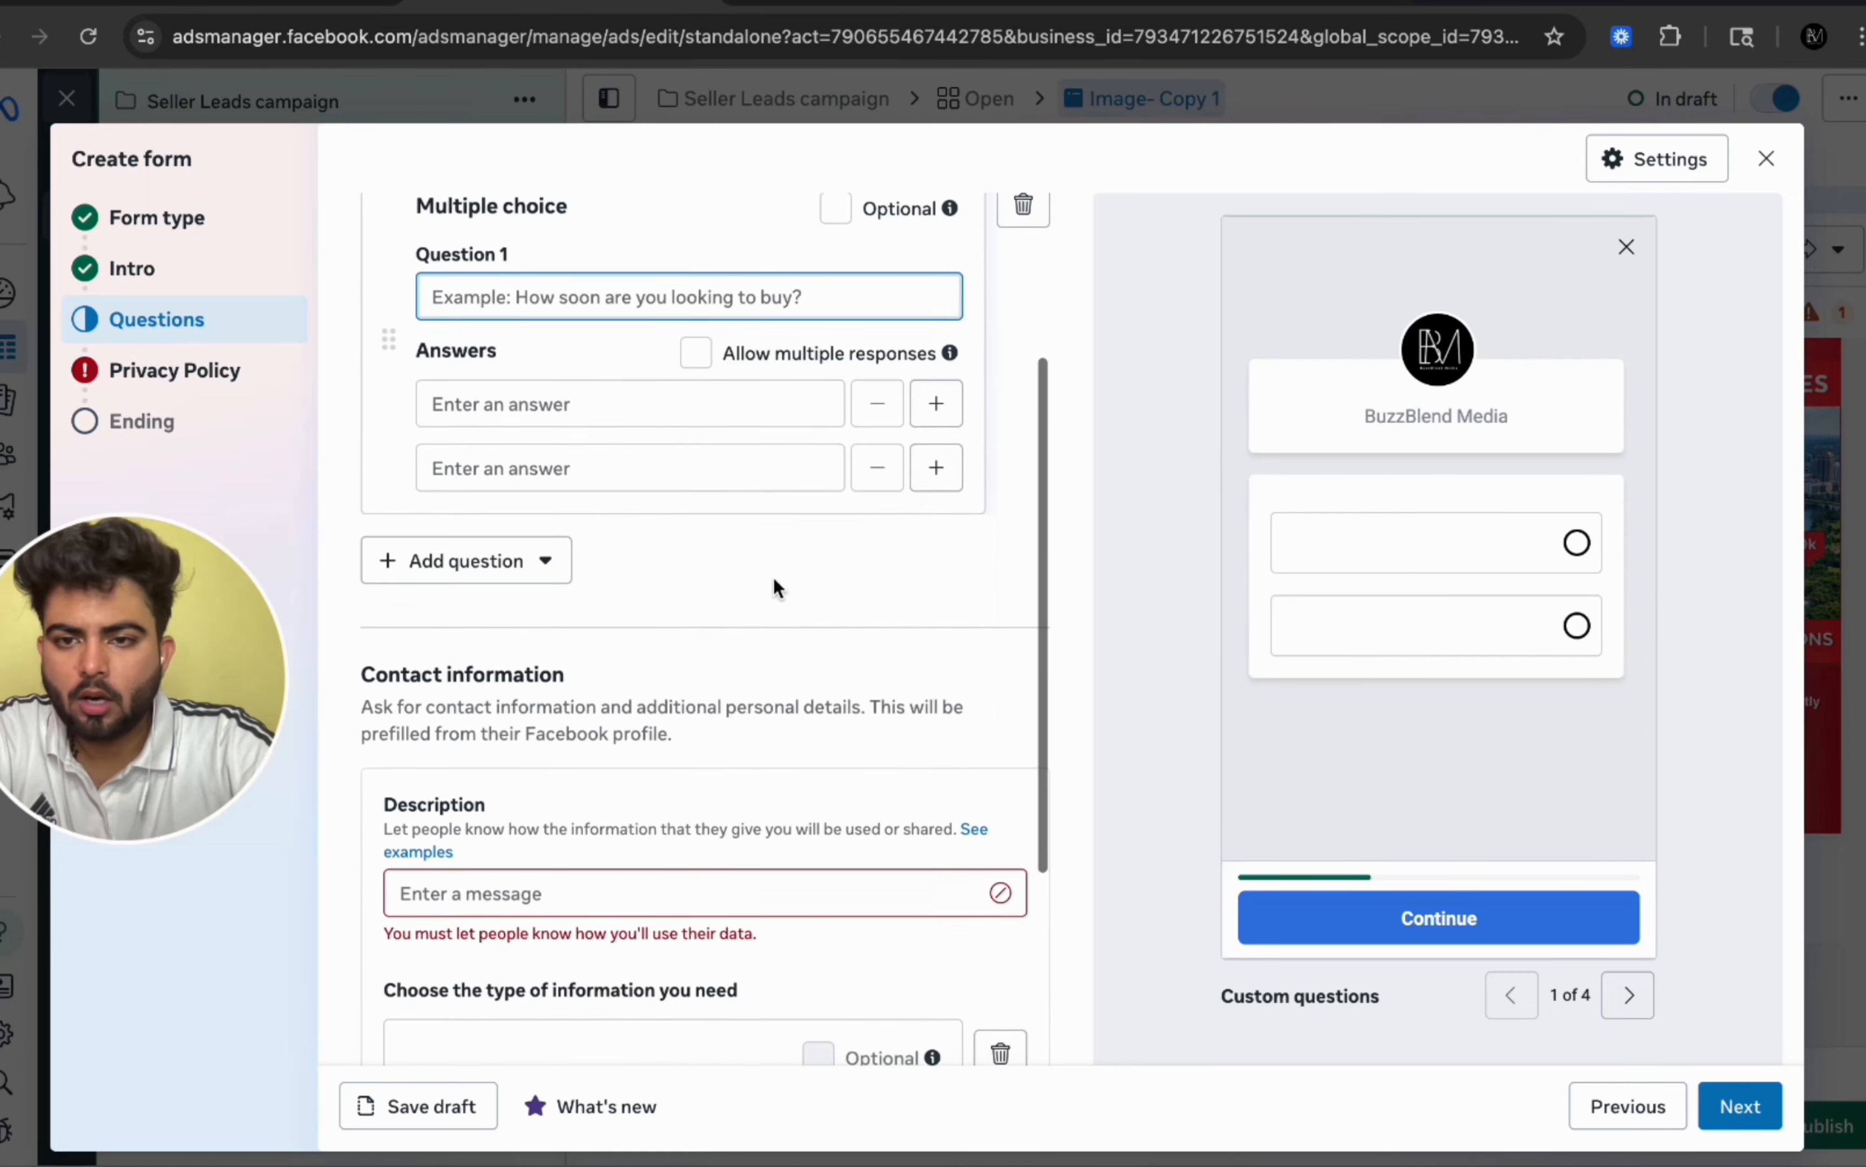
scroll(772, 587, "down", 3)
scroll(775, 586, "up", 4)
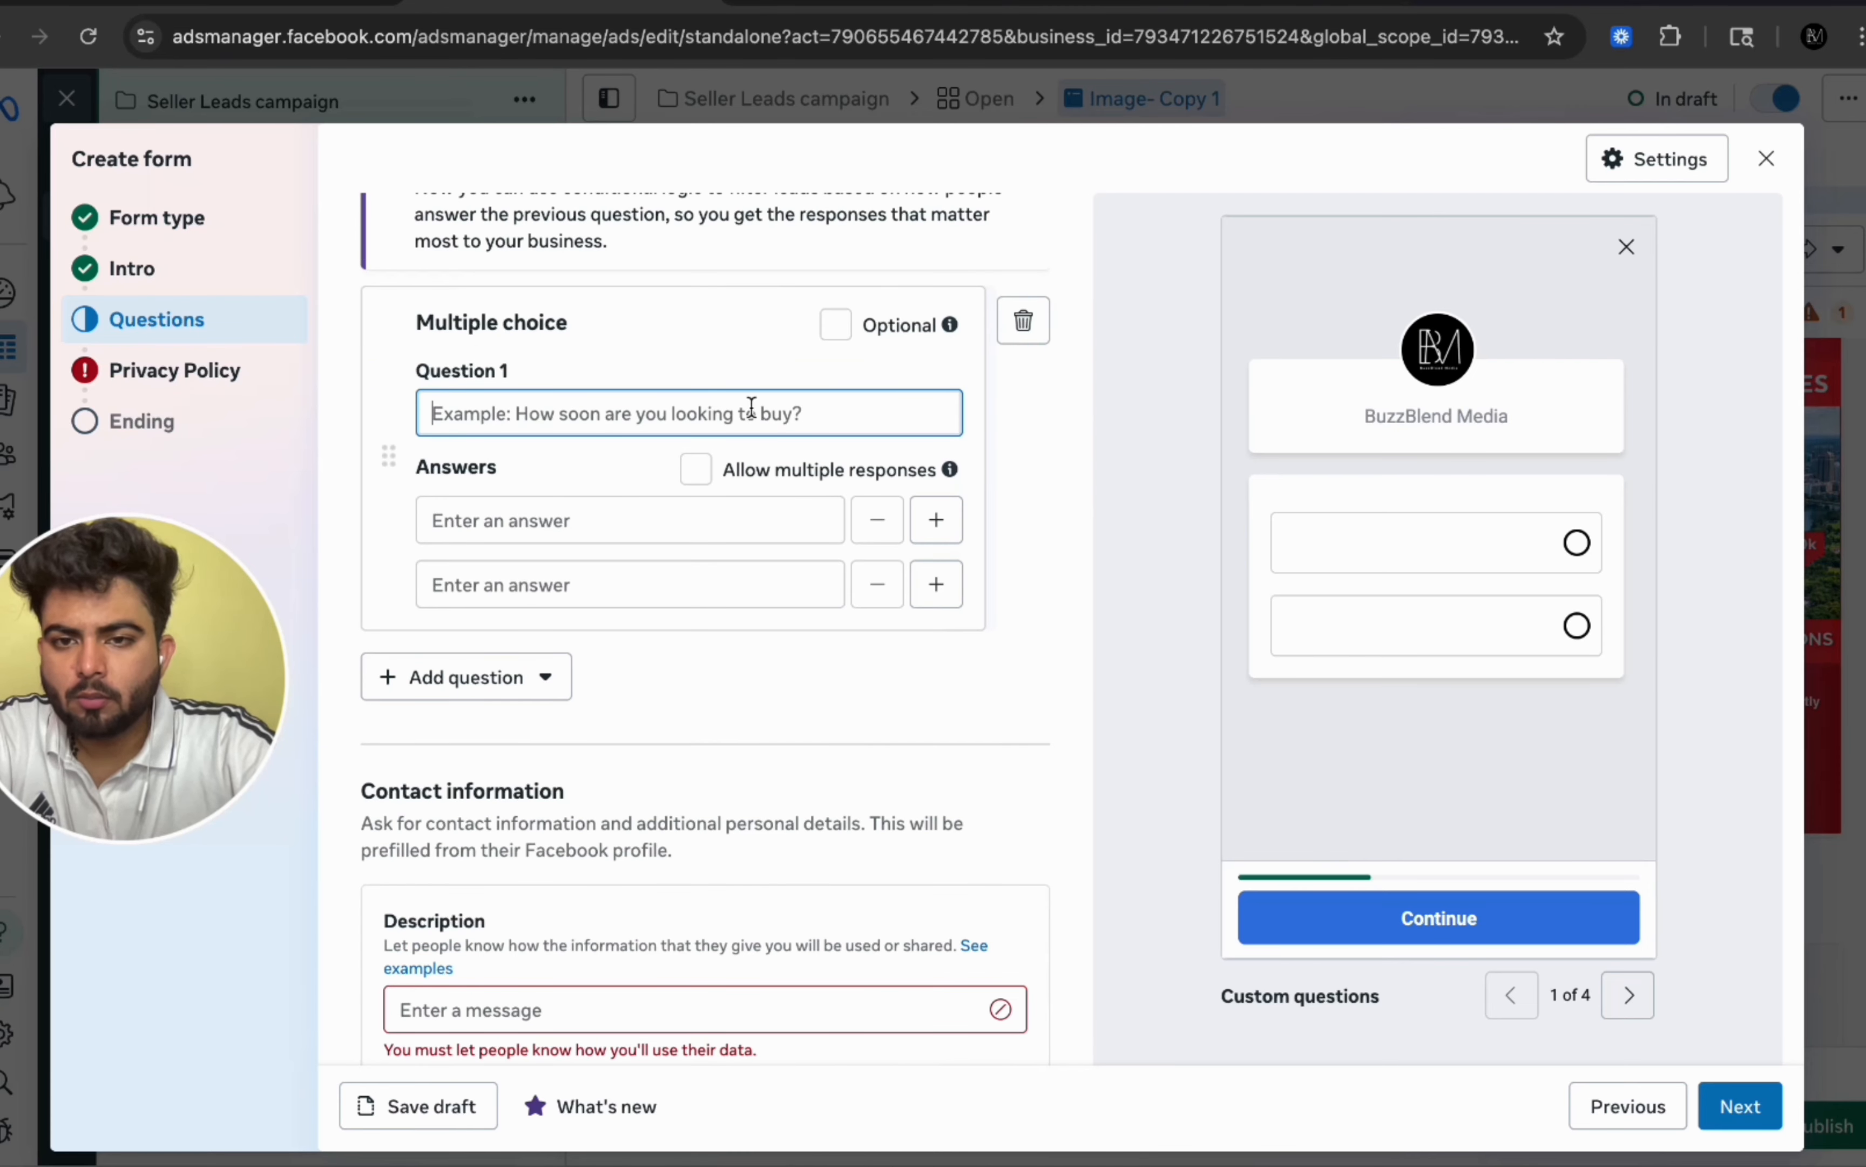
left_click(460, 680)
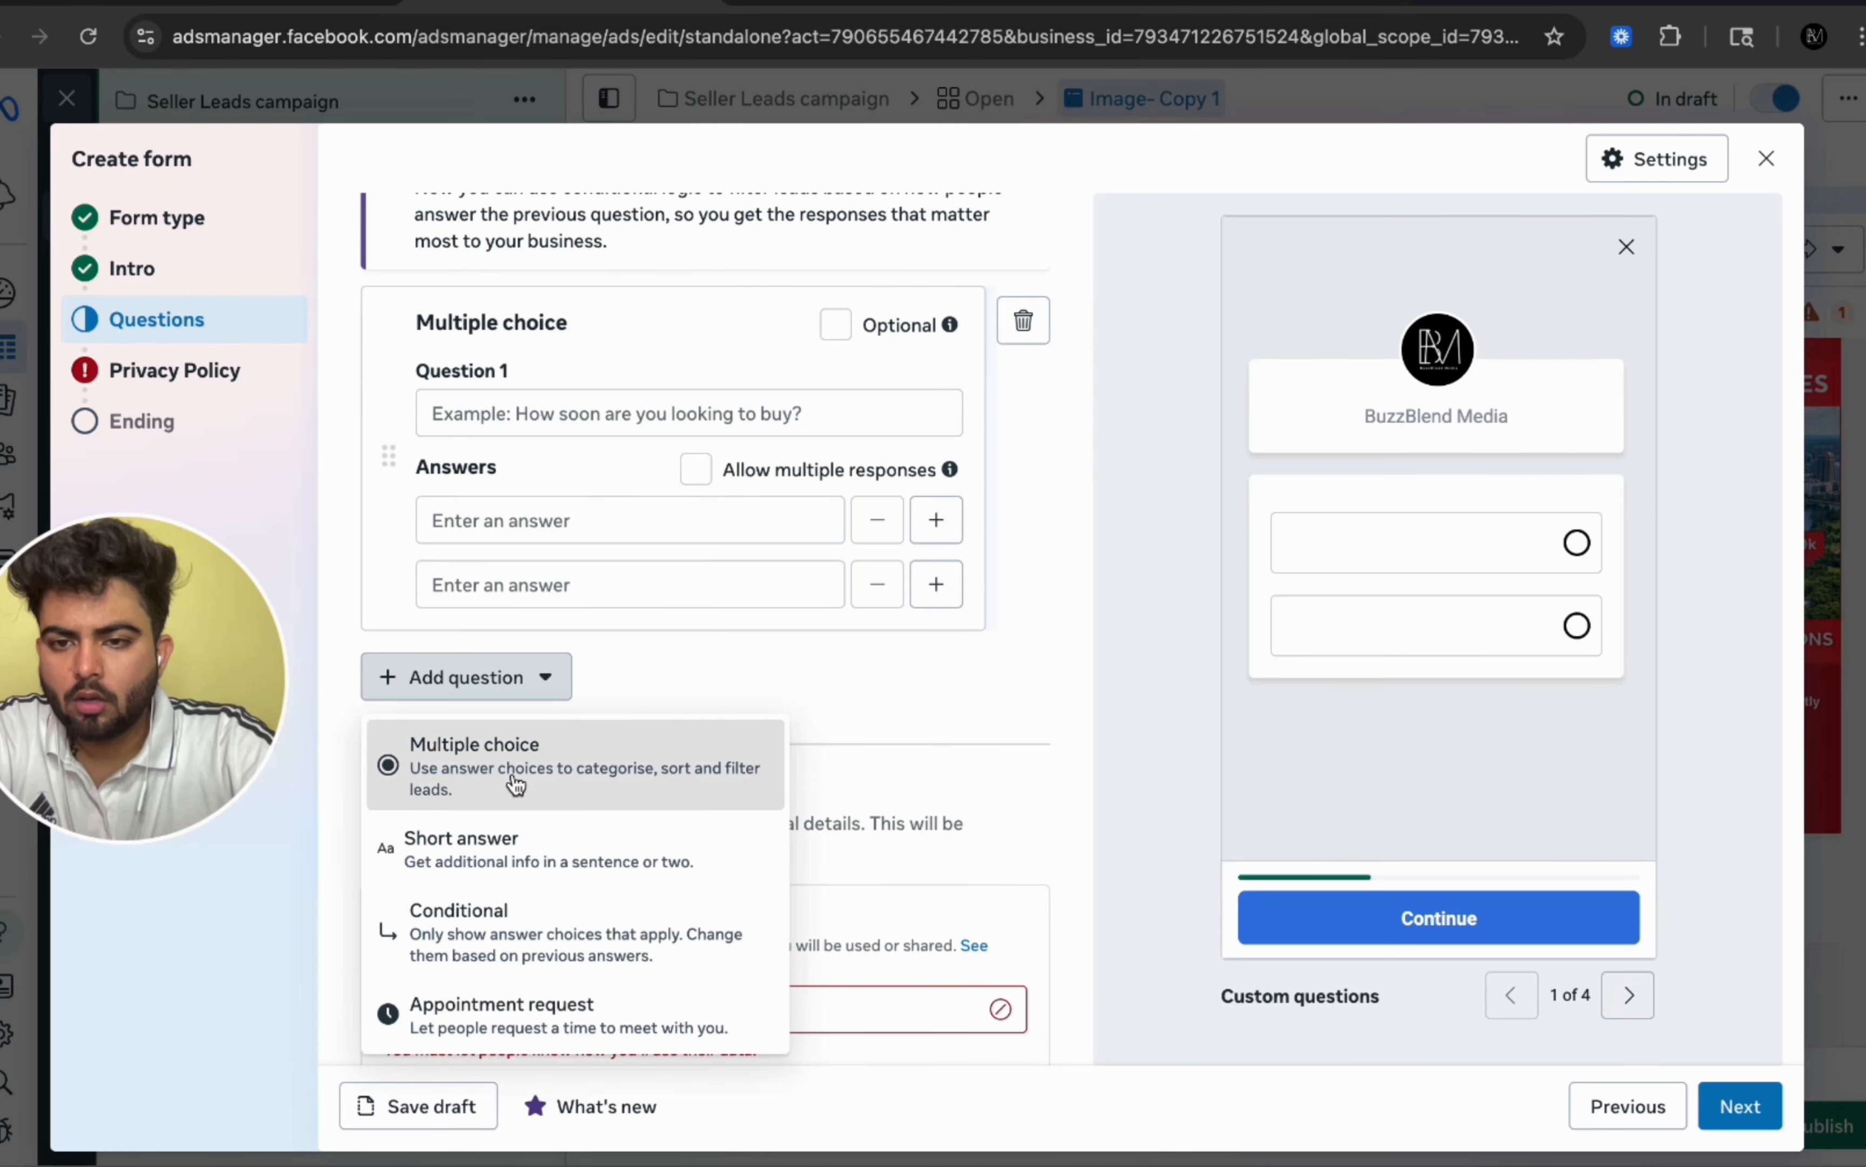
left_click(516, 784)
scroll(652, 572, "up", 2)
scroll(645, 718, "down", 3)
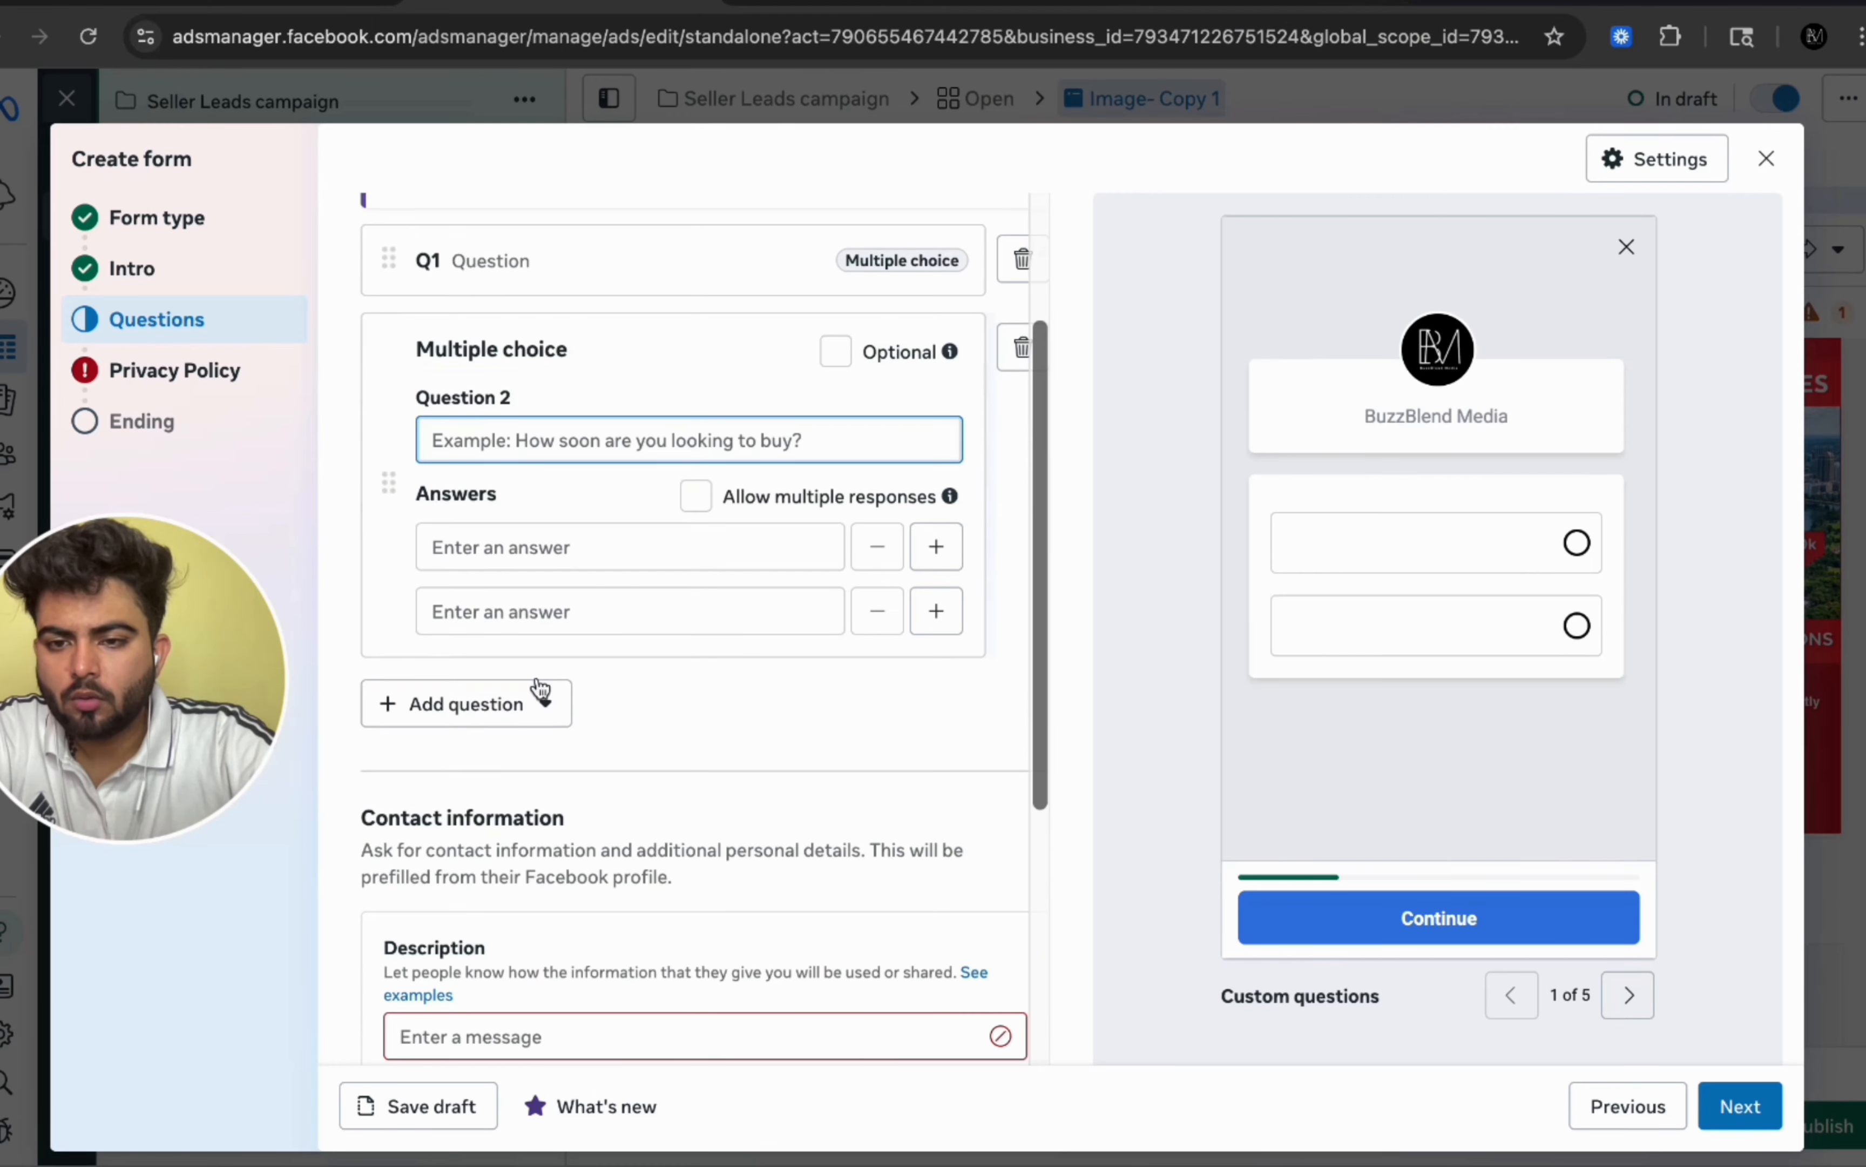
left_click(540, 692)
left_click(467, 810)
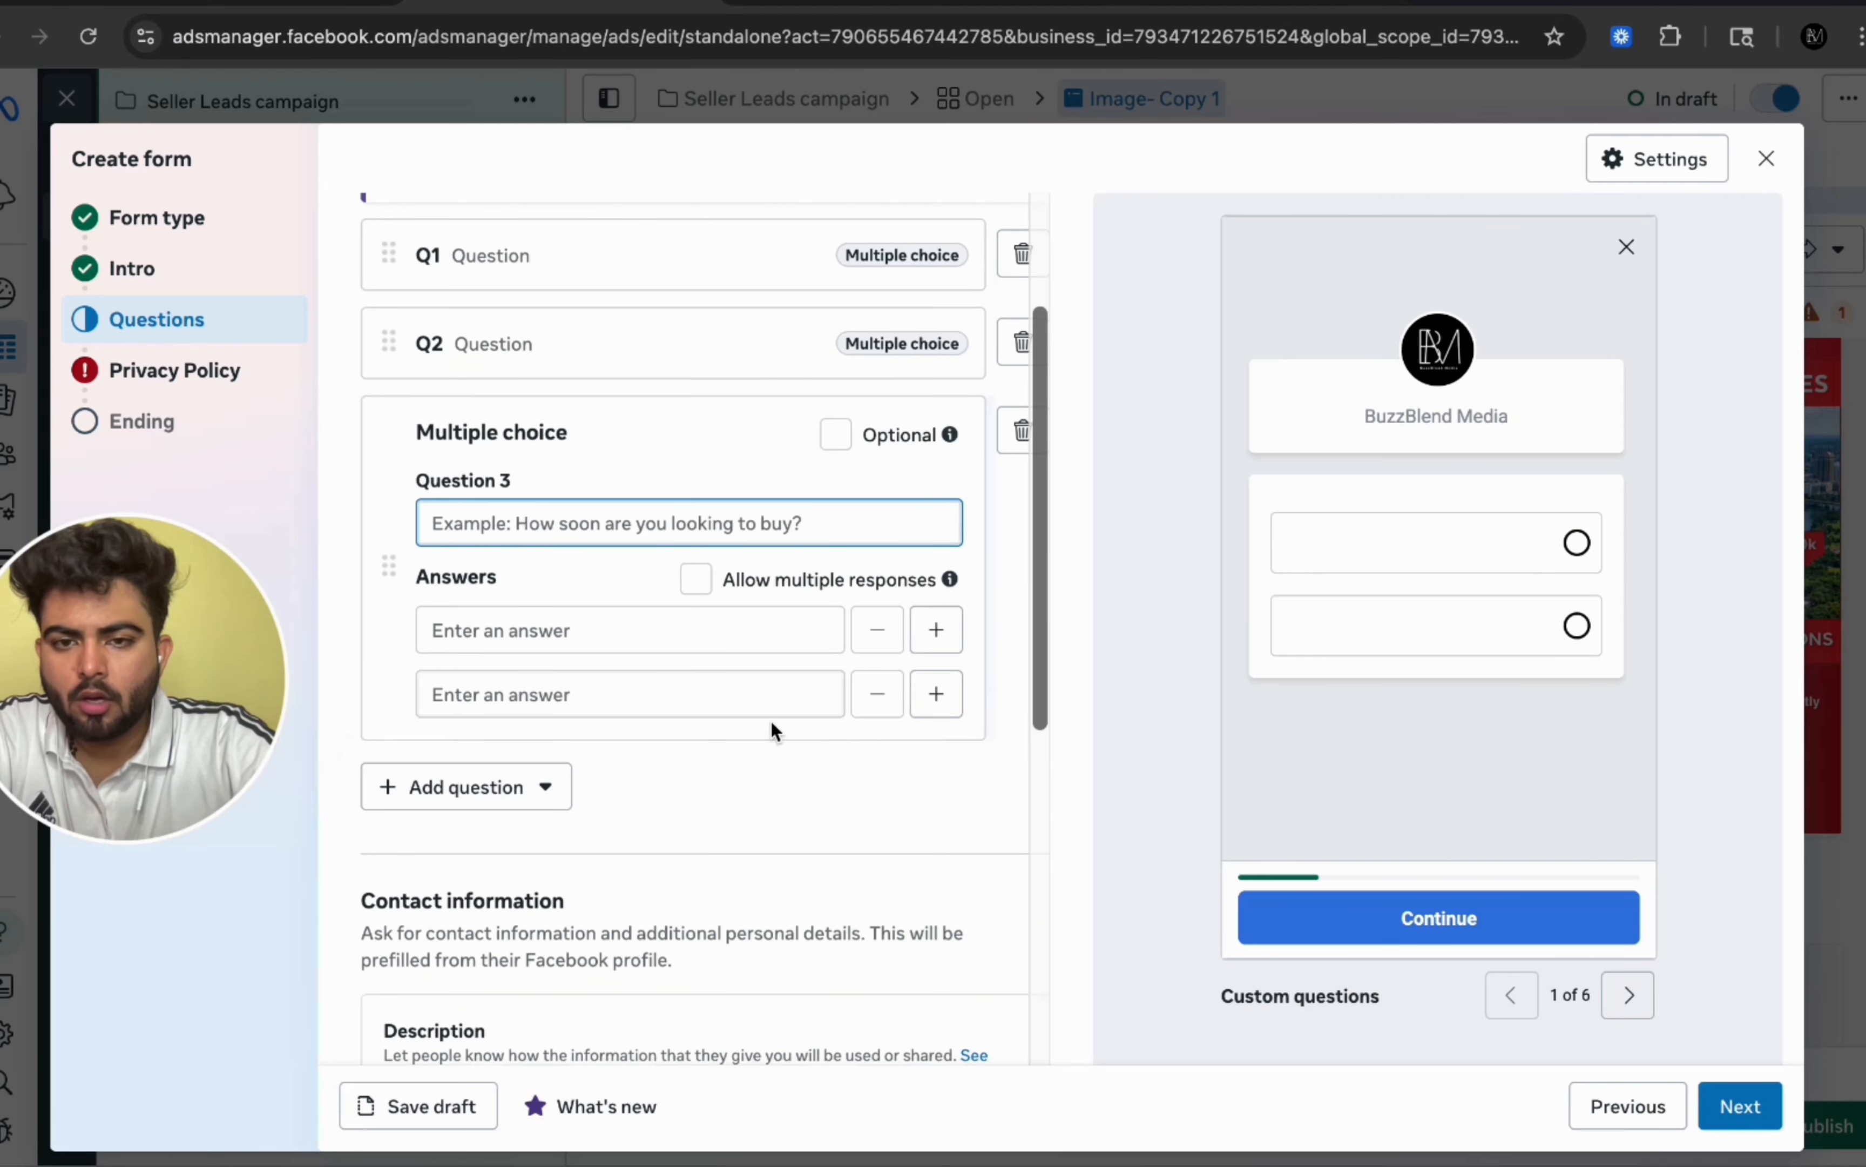
Step: Enter 'How soon you are looking to sell?' as question 1 and 'Location?' as question 2
scroll(770, 718, "down", 5)
scroll(770, 718, "up", 8)
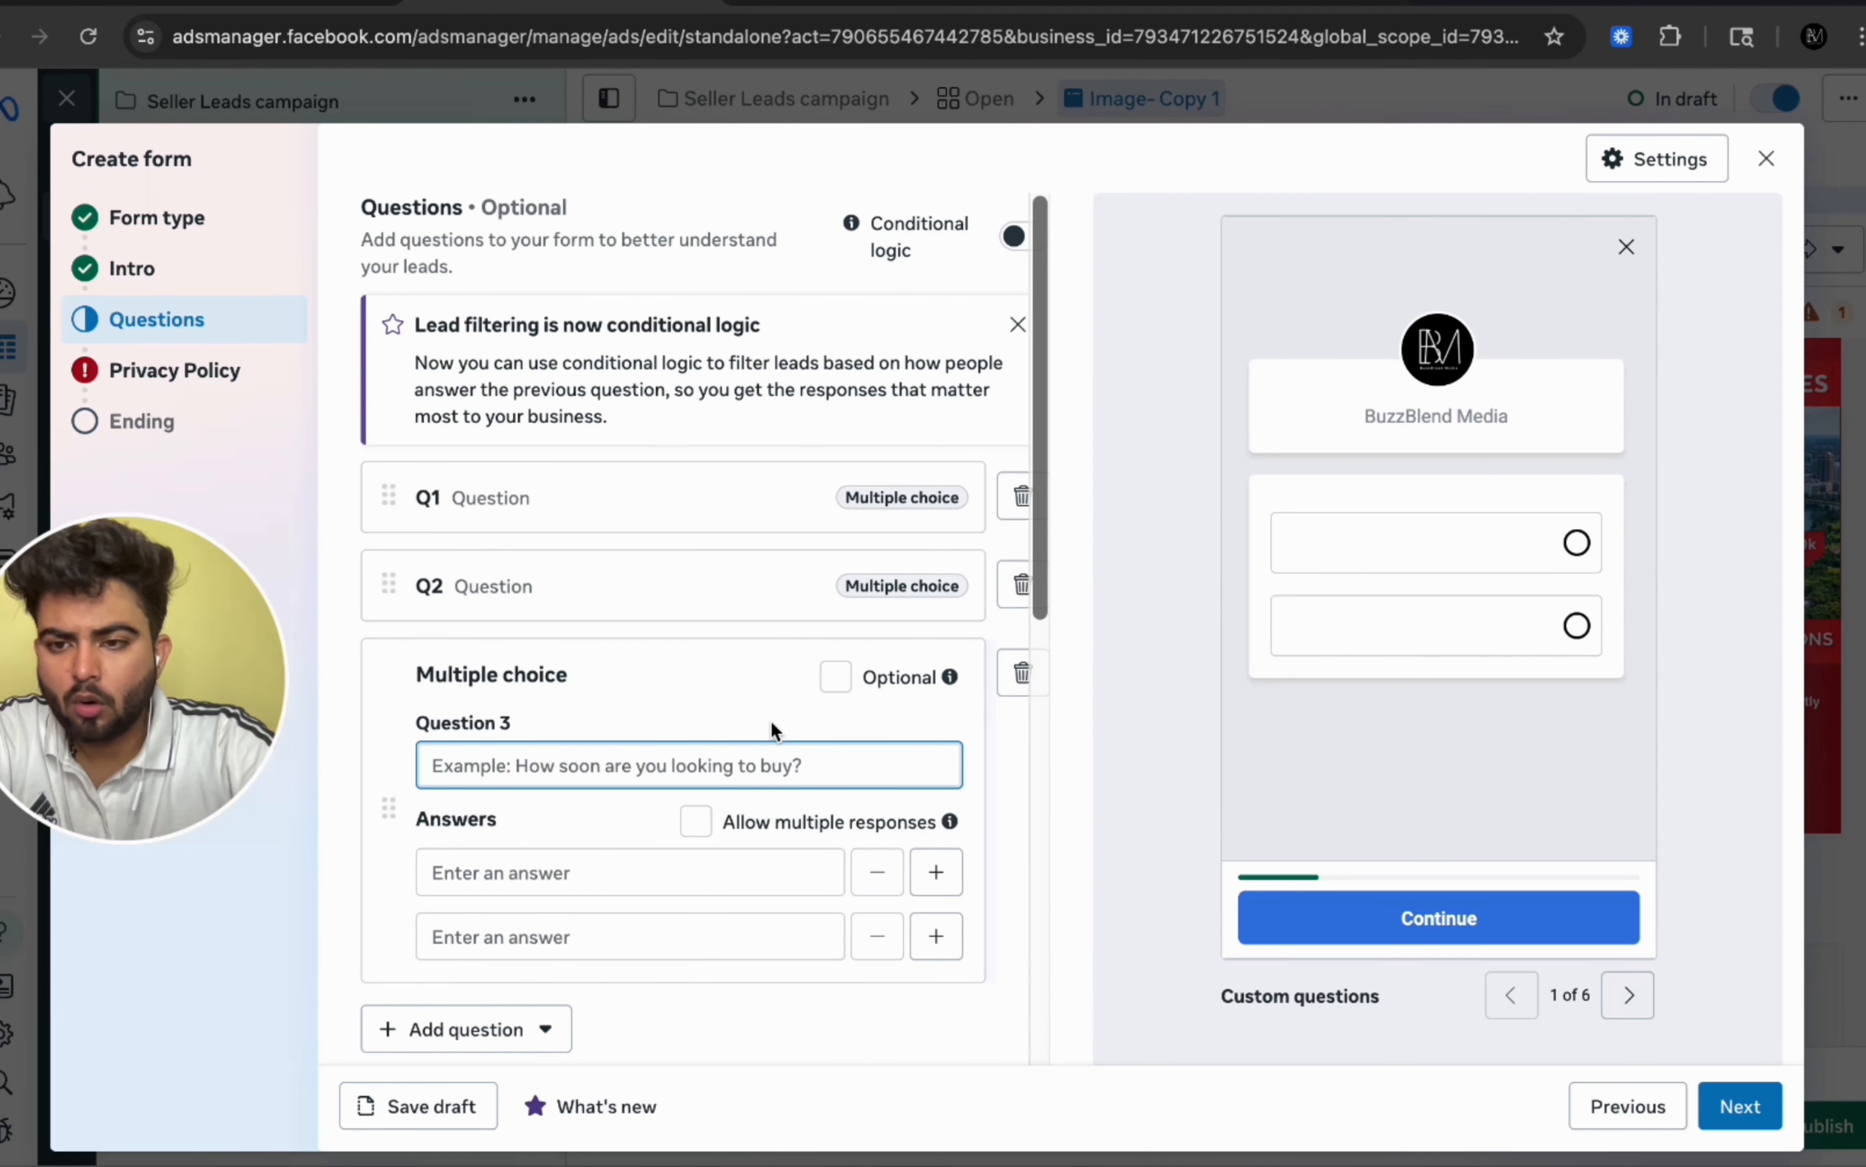
left_click(616, 500)
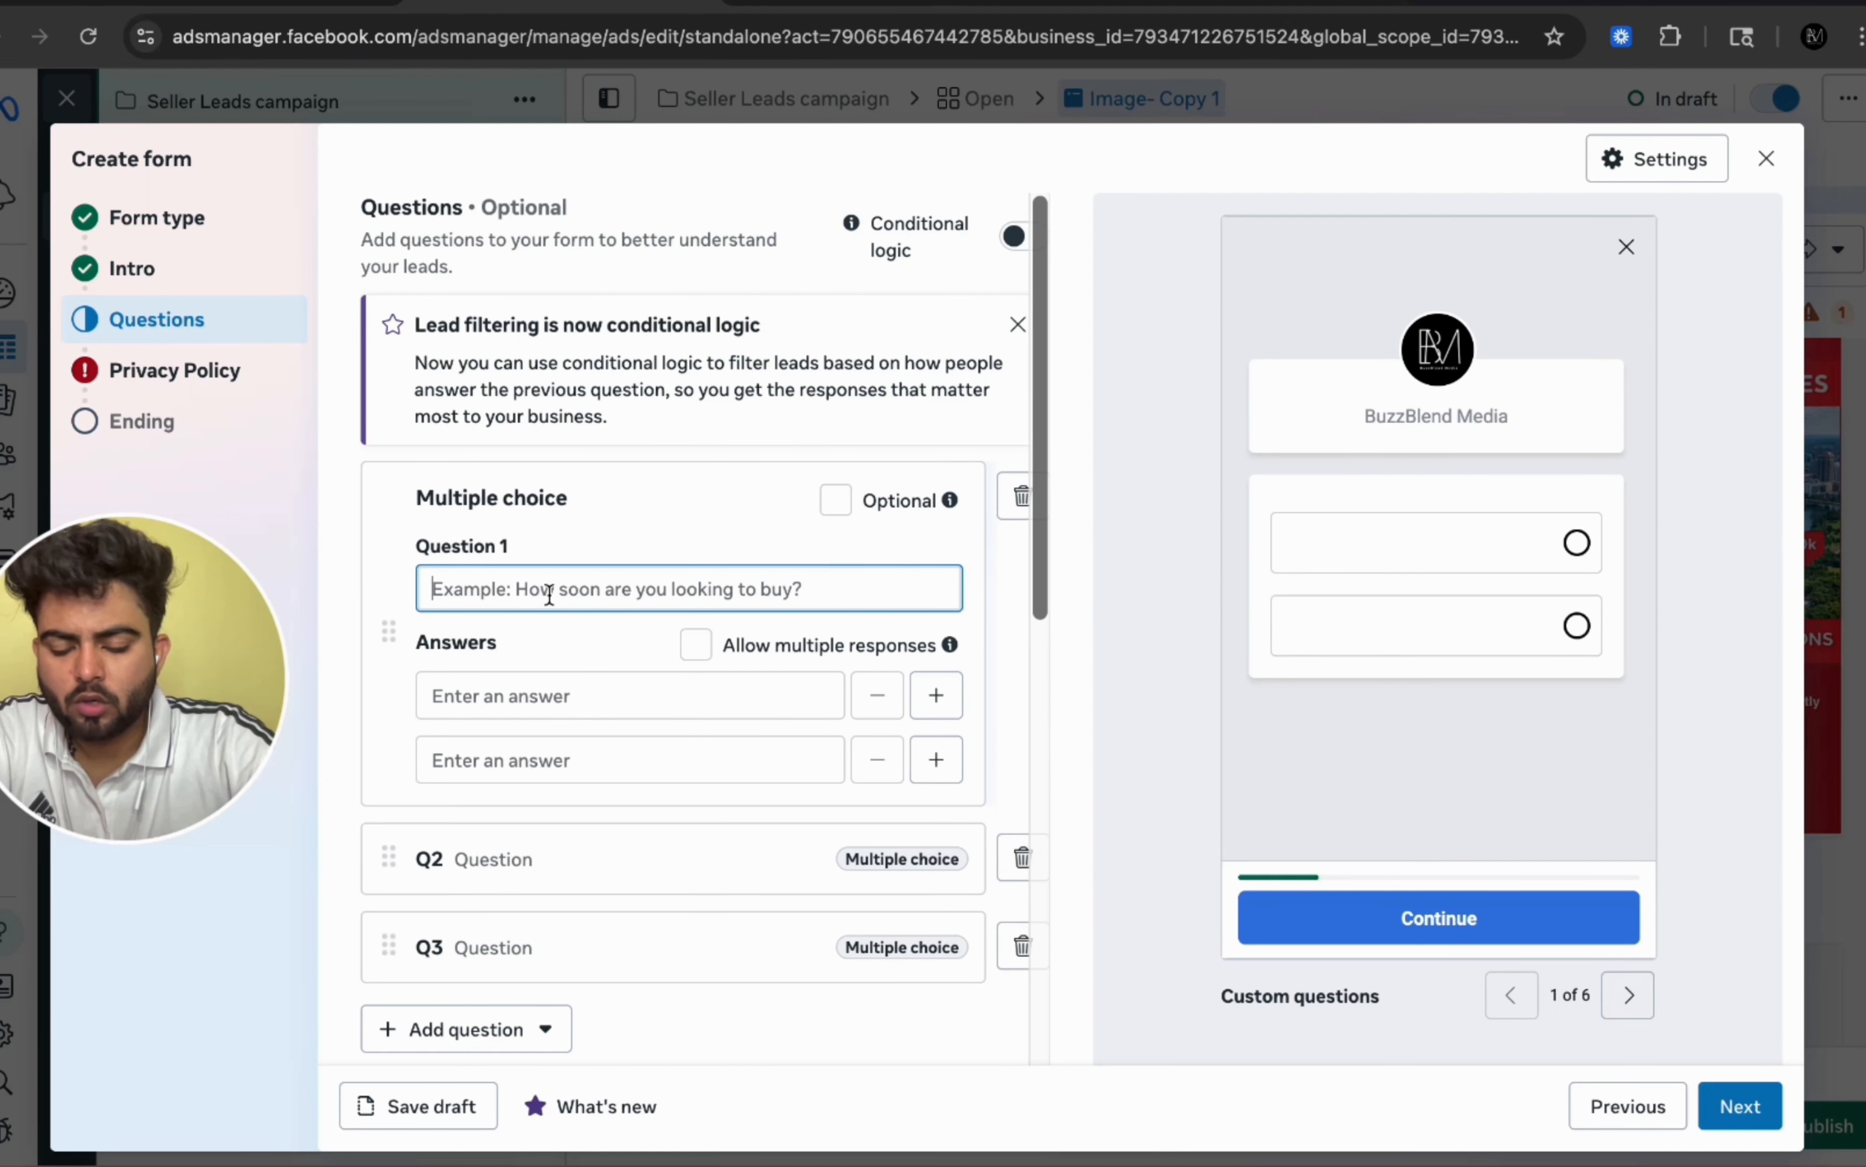
type("How soon you are looking to sell?")
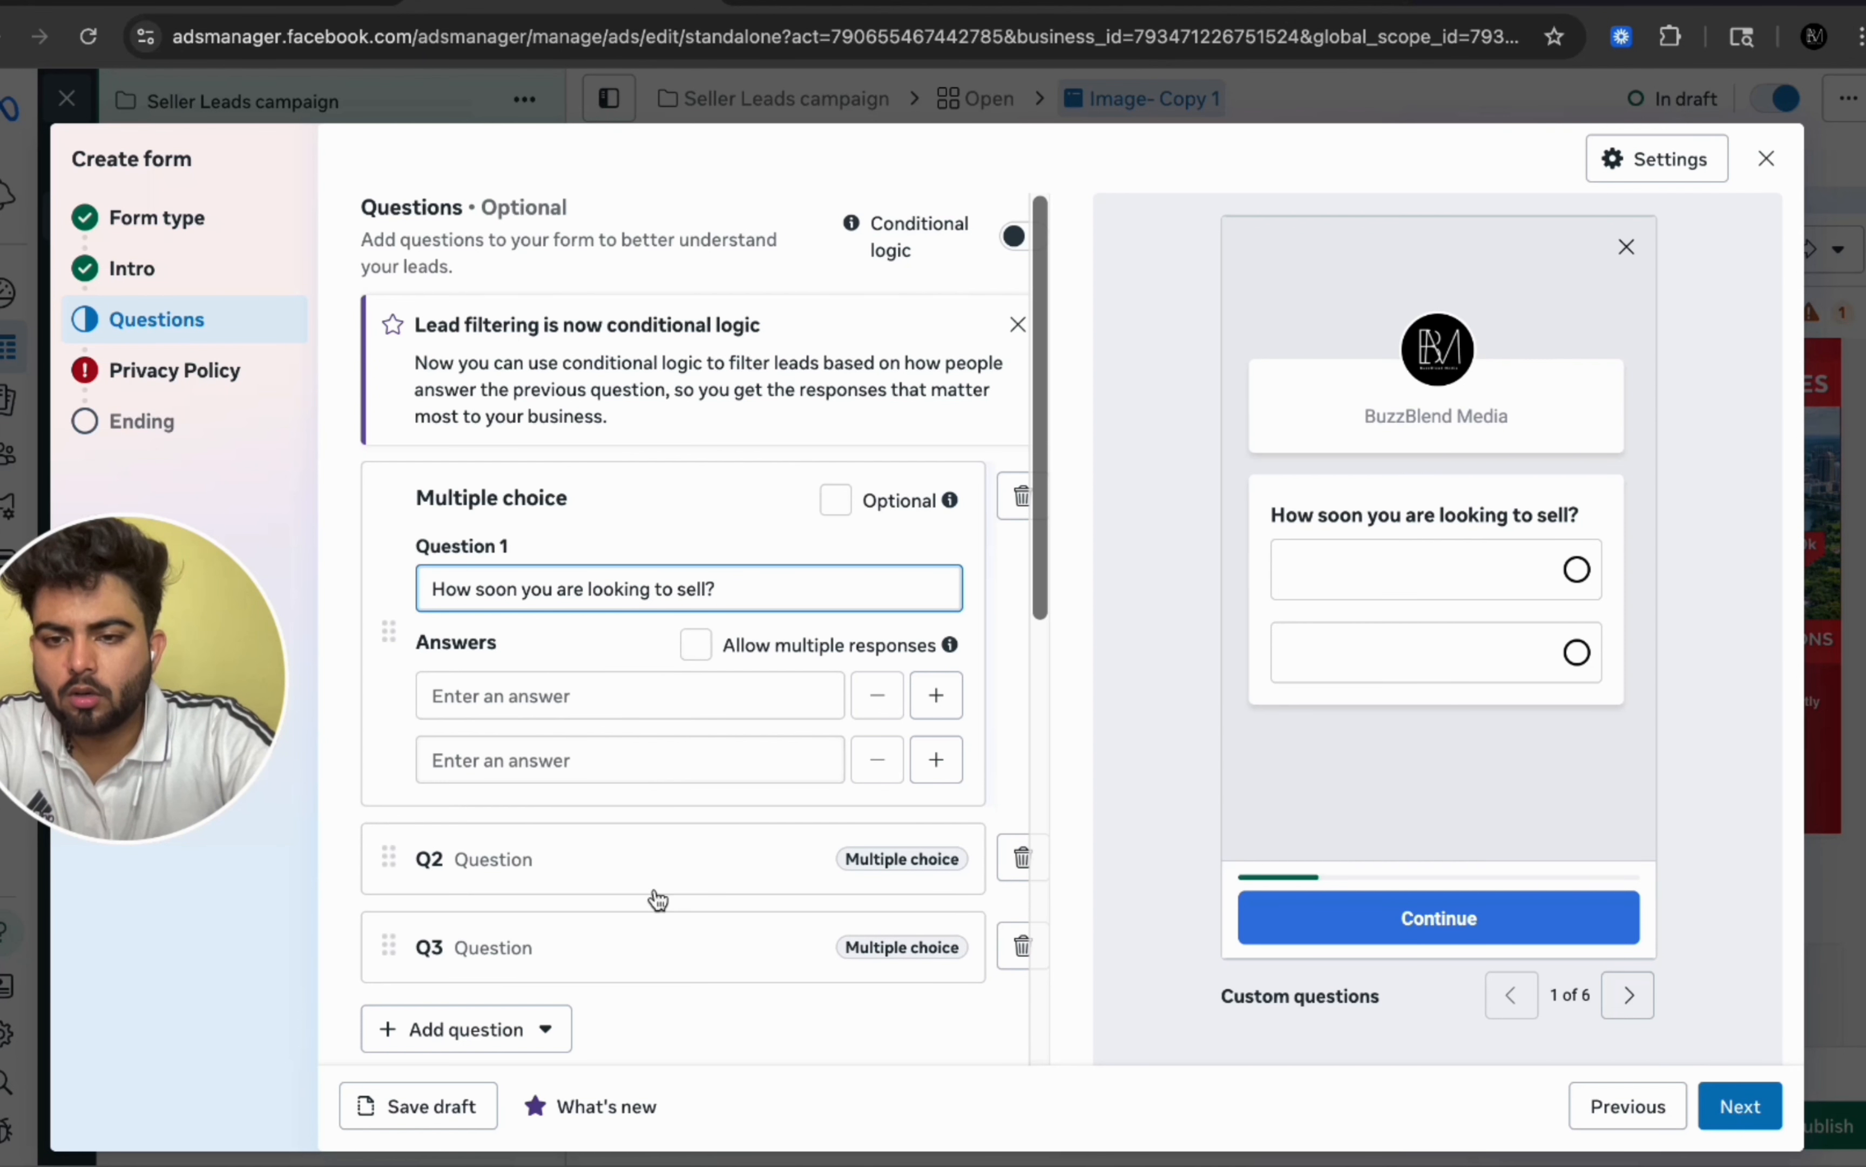
left_click(672, 870)
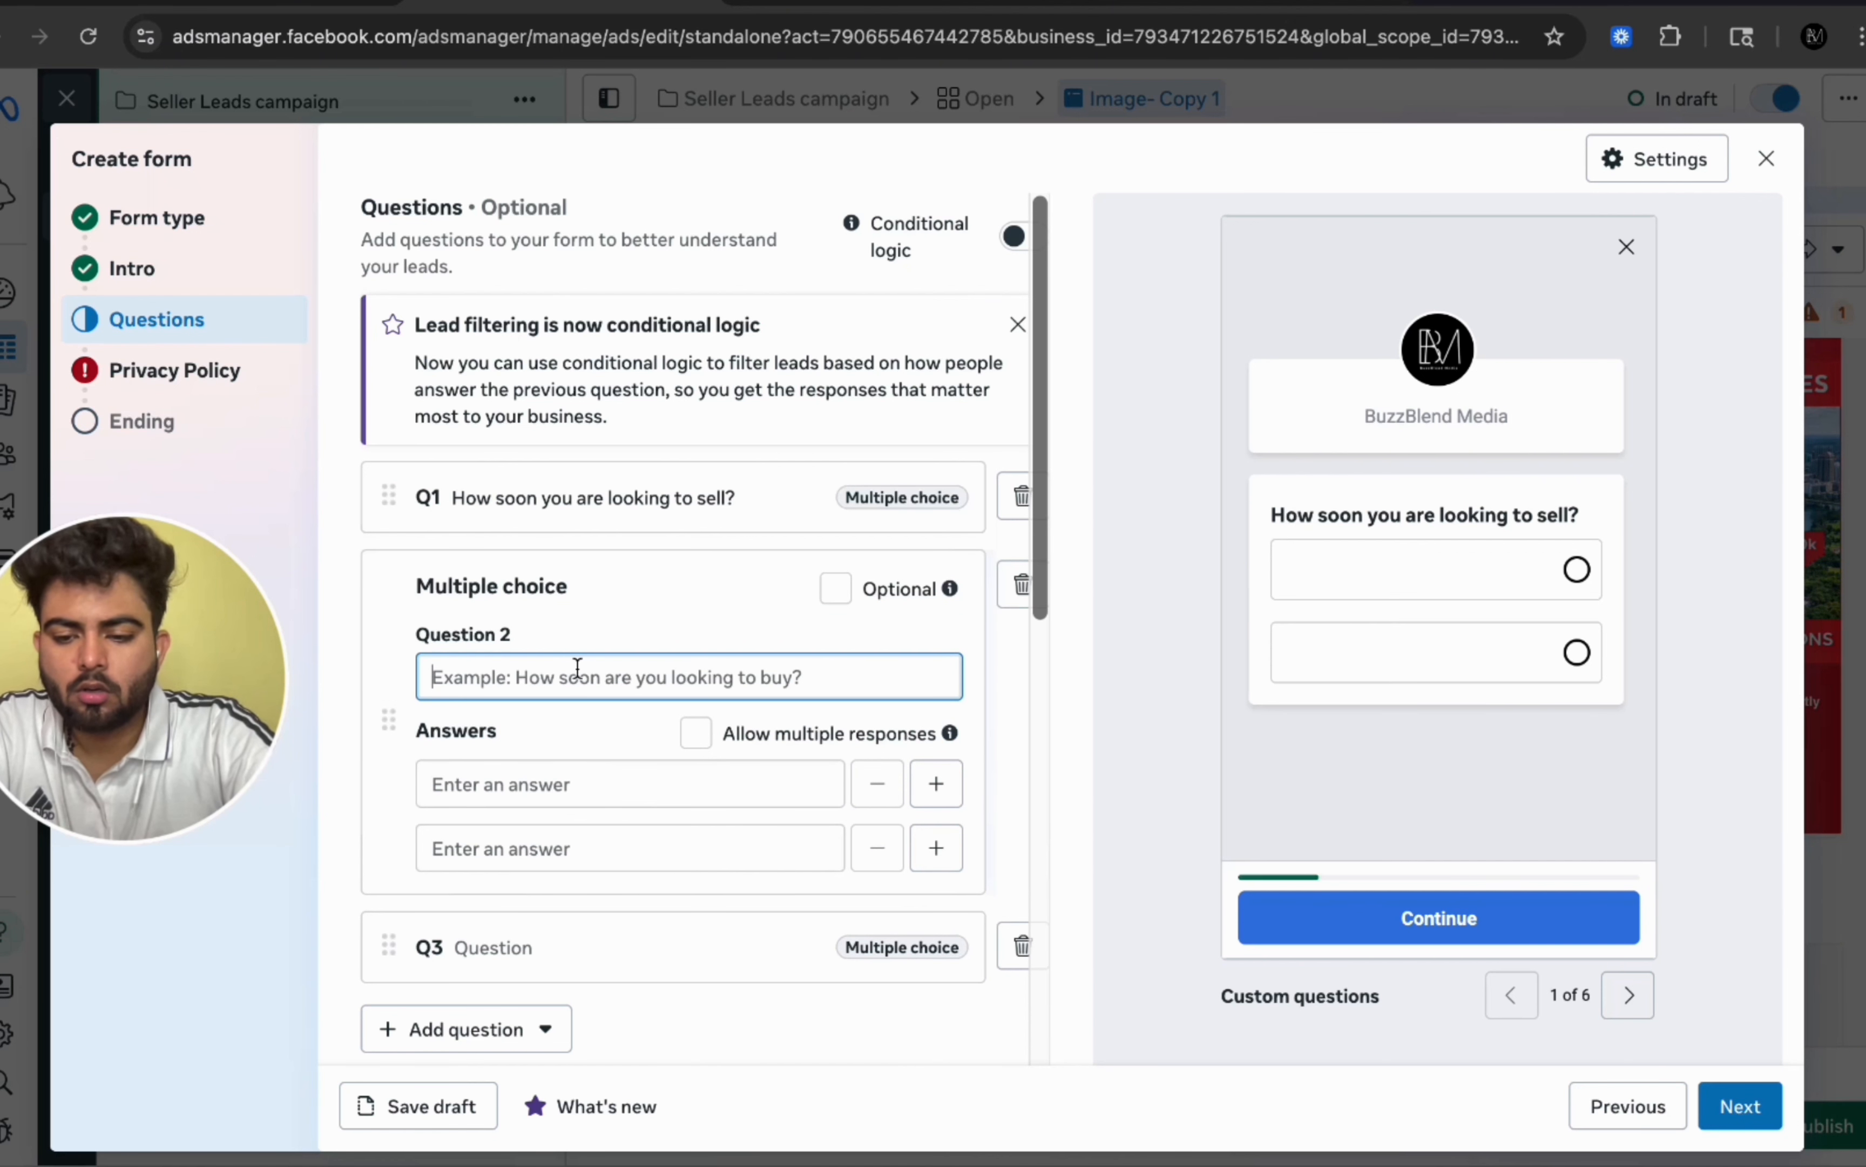
type("L")
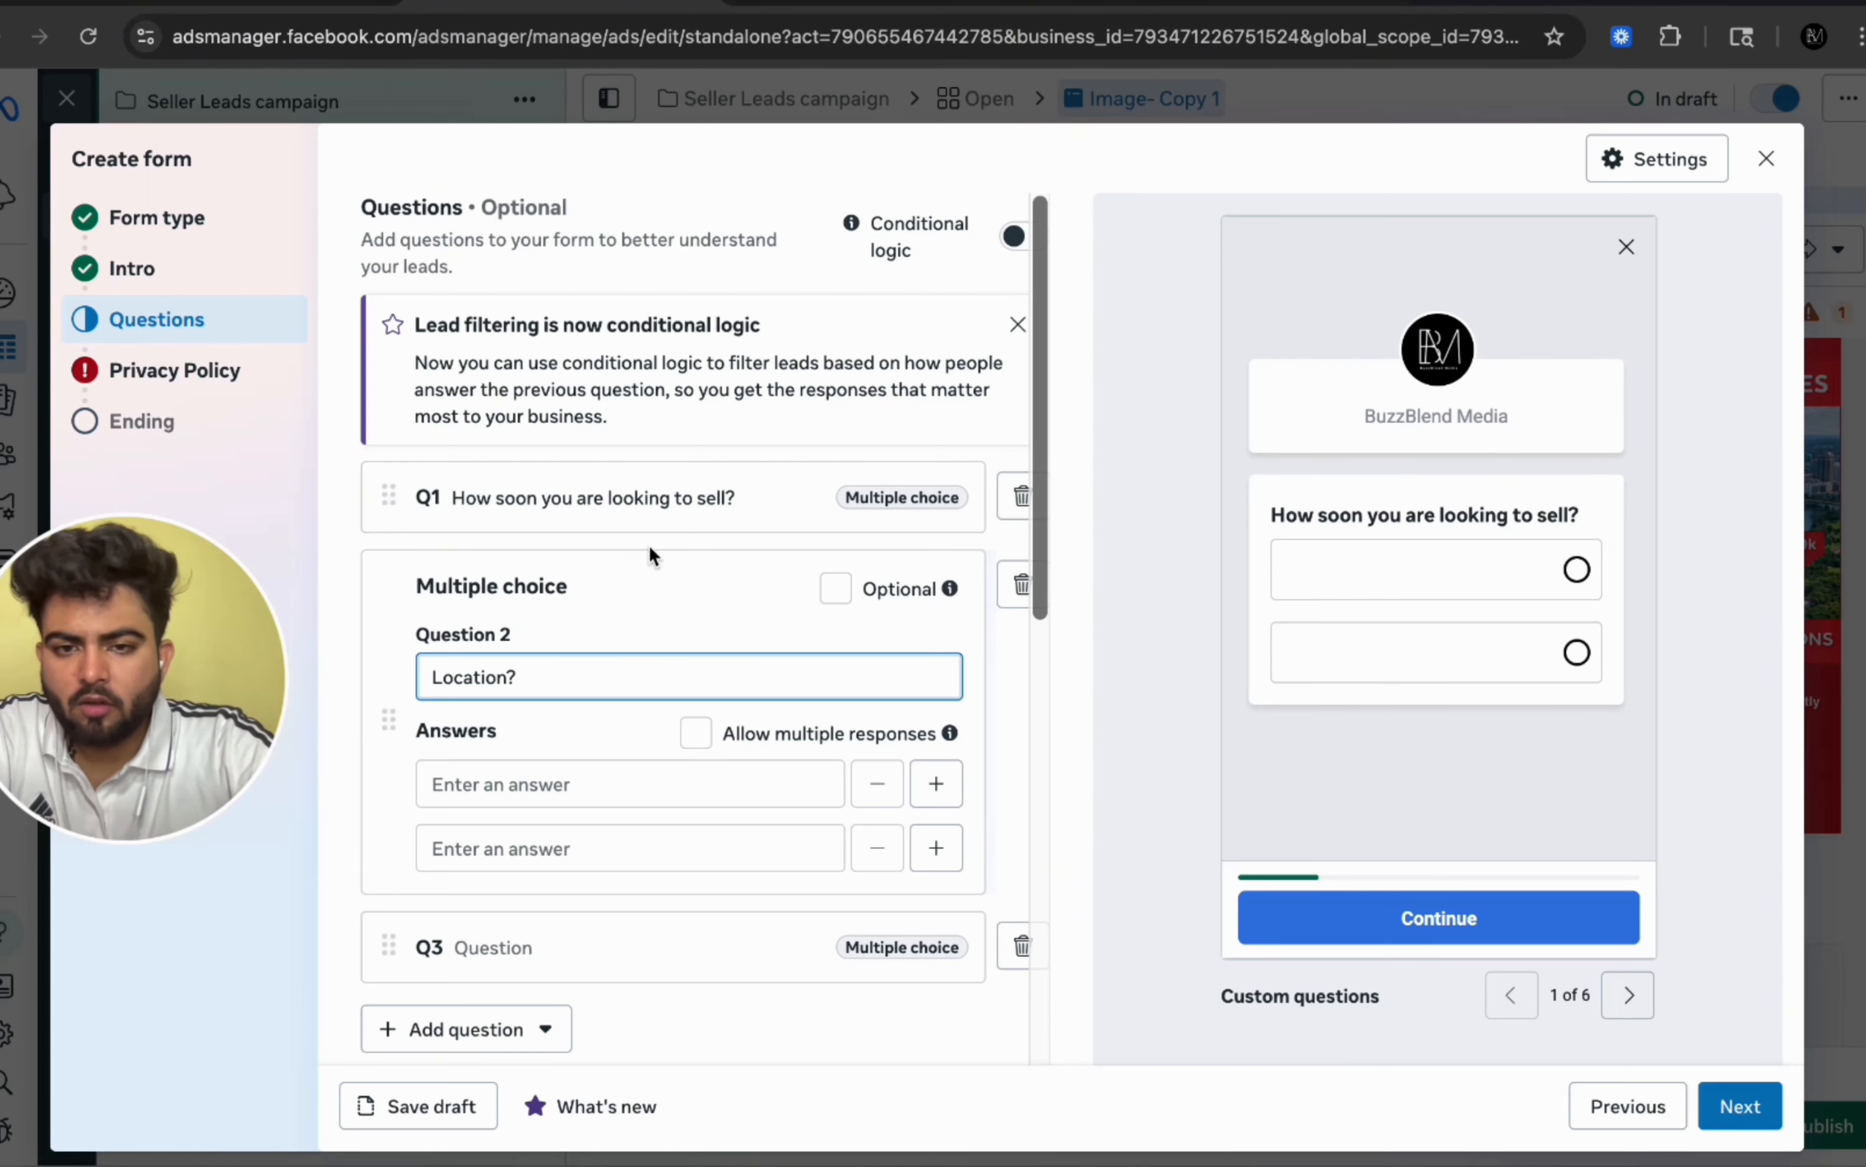
Step: Move the Full name field above Email in the form's contact information
scroll(649, 544, "down", 5)
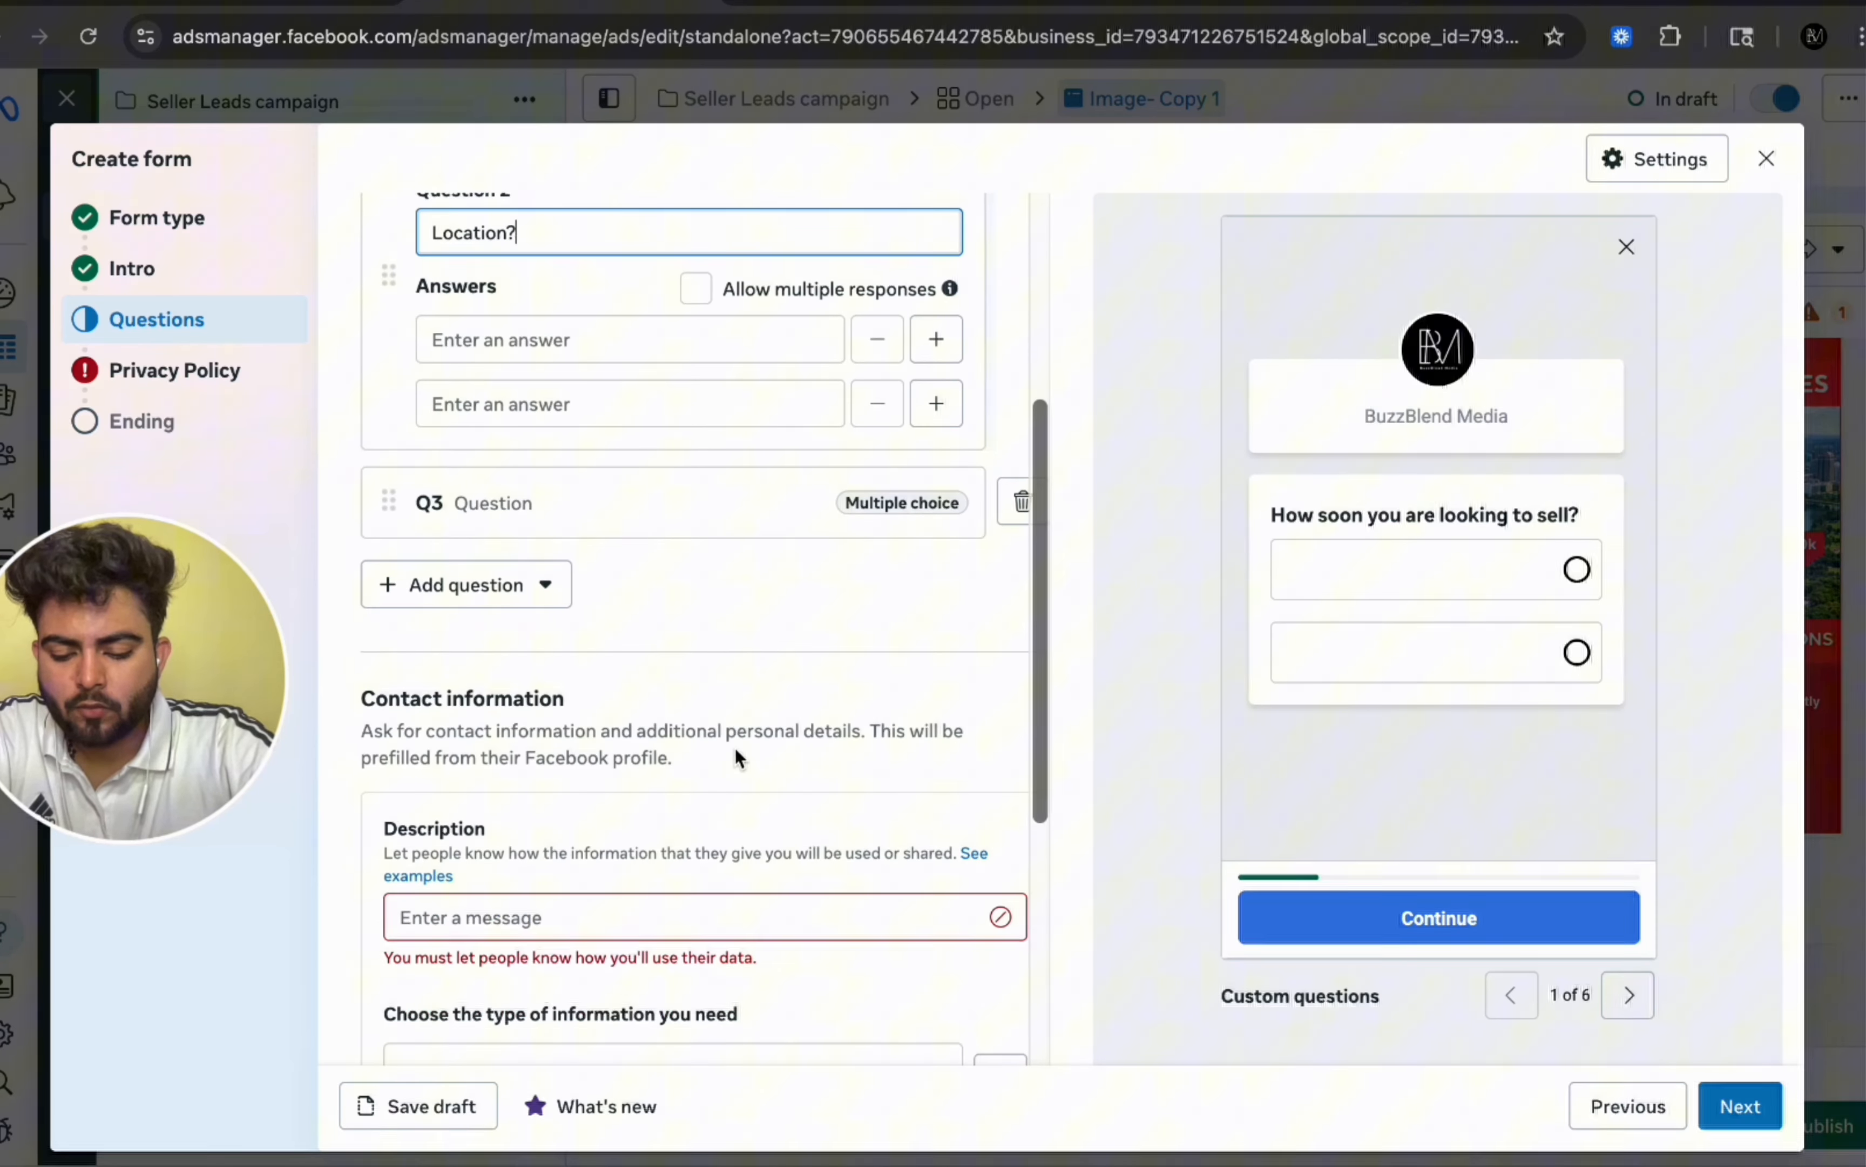
scroll(735, 756, "down", 1)
scroll(735, 756, "up", 2)
scroll(735, 752, "up", 1)
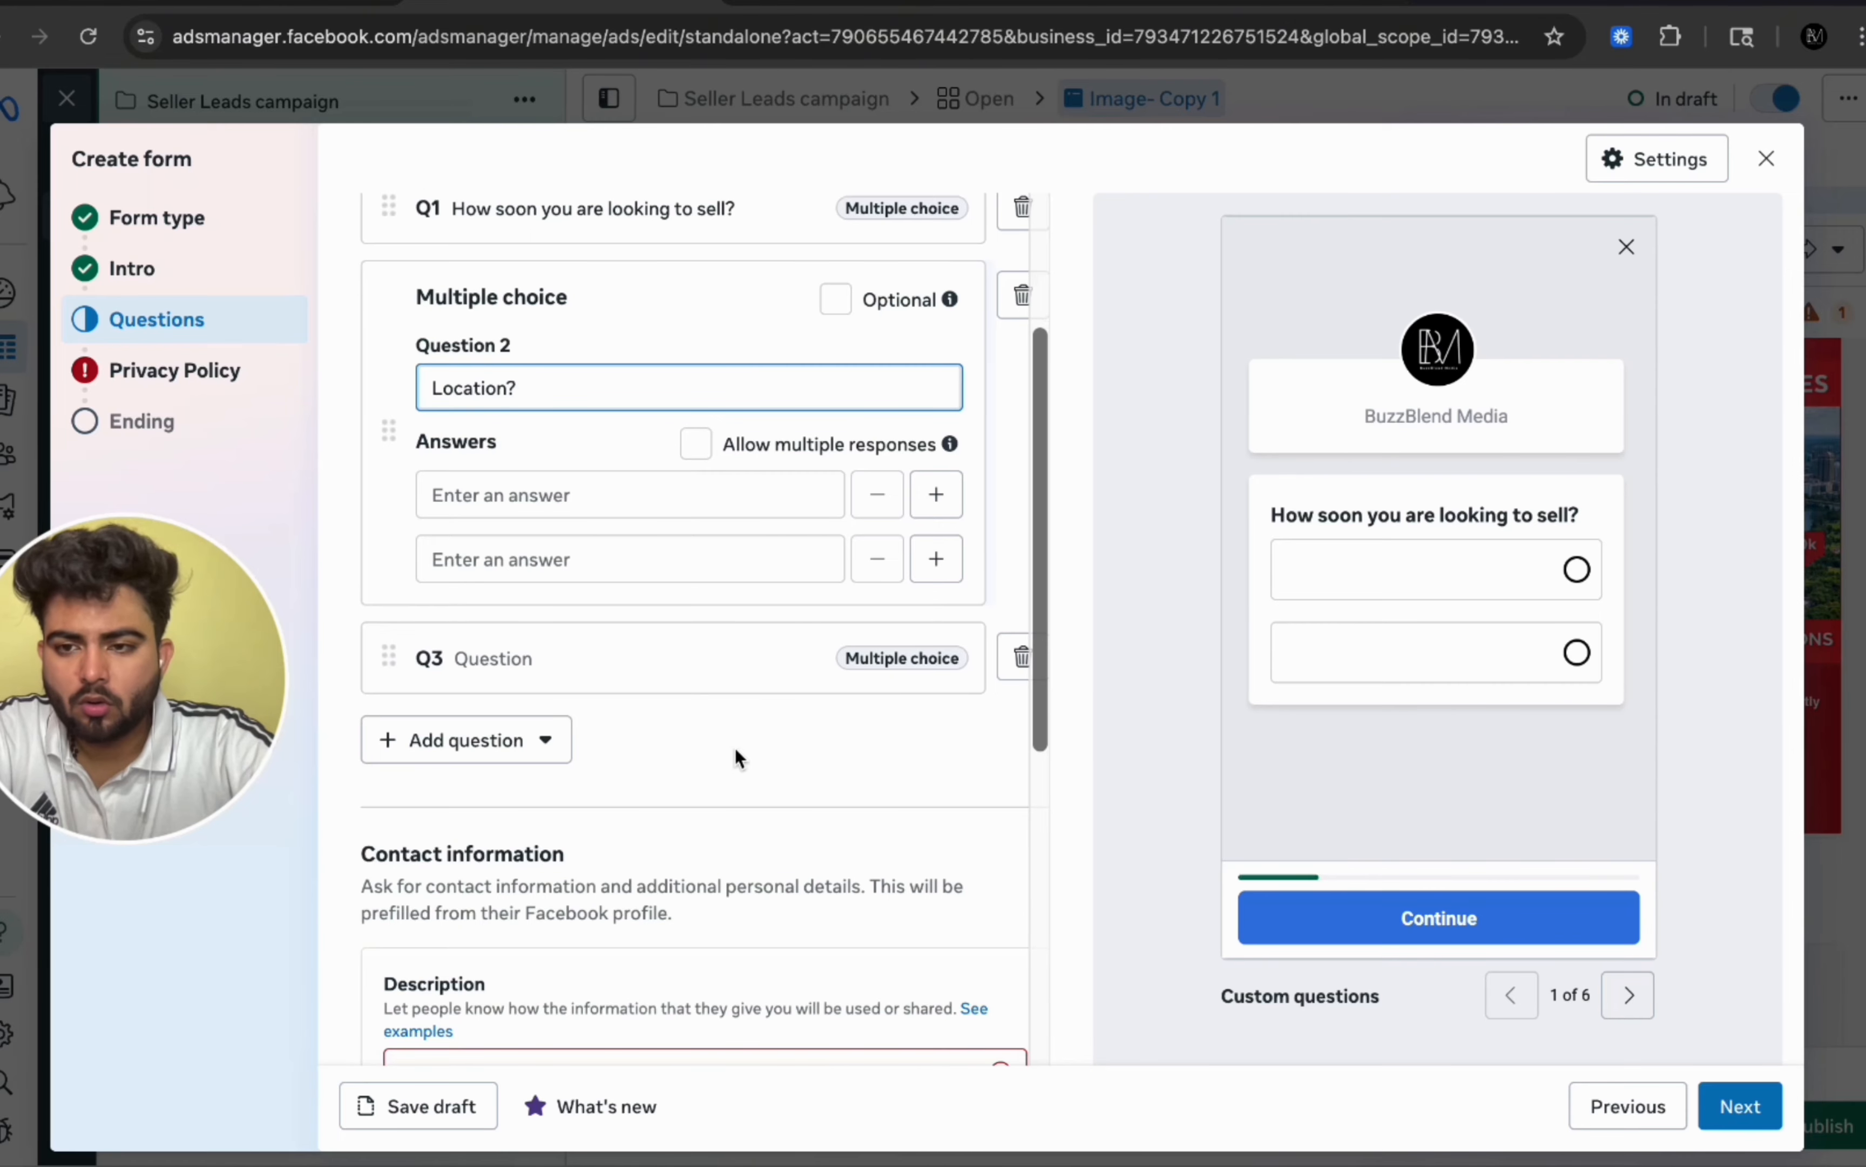
scroll(735, 747, "down", 3)
scroll(735, 749, "up", 3)
scroll(735, 745, "down", 7)
scroll(735, 751, "down", 5)
scroll(735, 750, "up", 4)
left_click_drag(411, 853, 412, 708)
Step: Paste 'We'll use your information to provide you with price update.' as the contact information description
left_click(771, 556)
type("We'll use your information to provide you with price update.")
key("ctrl+a")
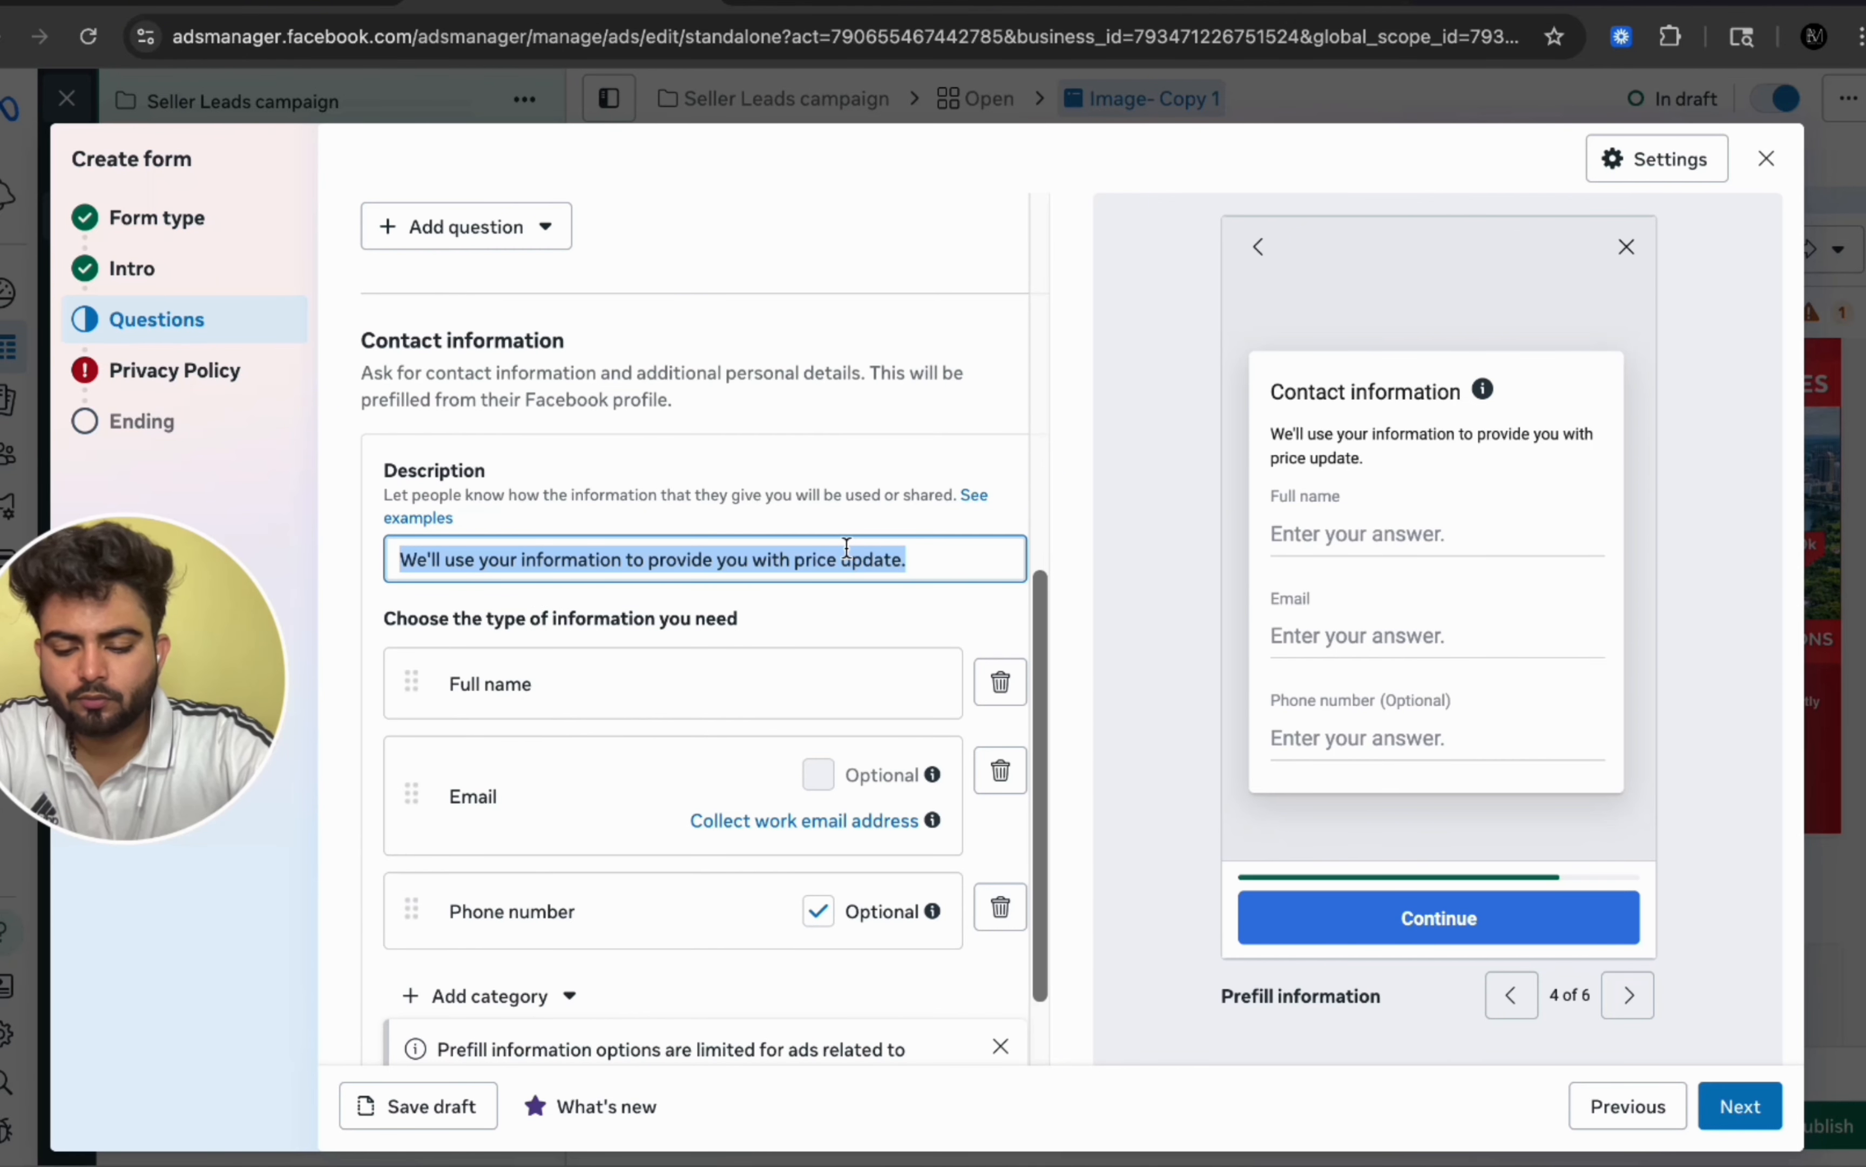
Step: Make the Phone number contact field required instead of optional
scroll(468, 718, "down", 1)
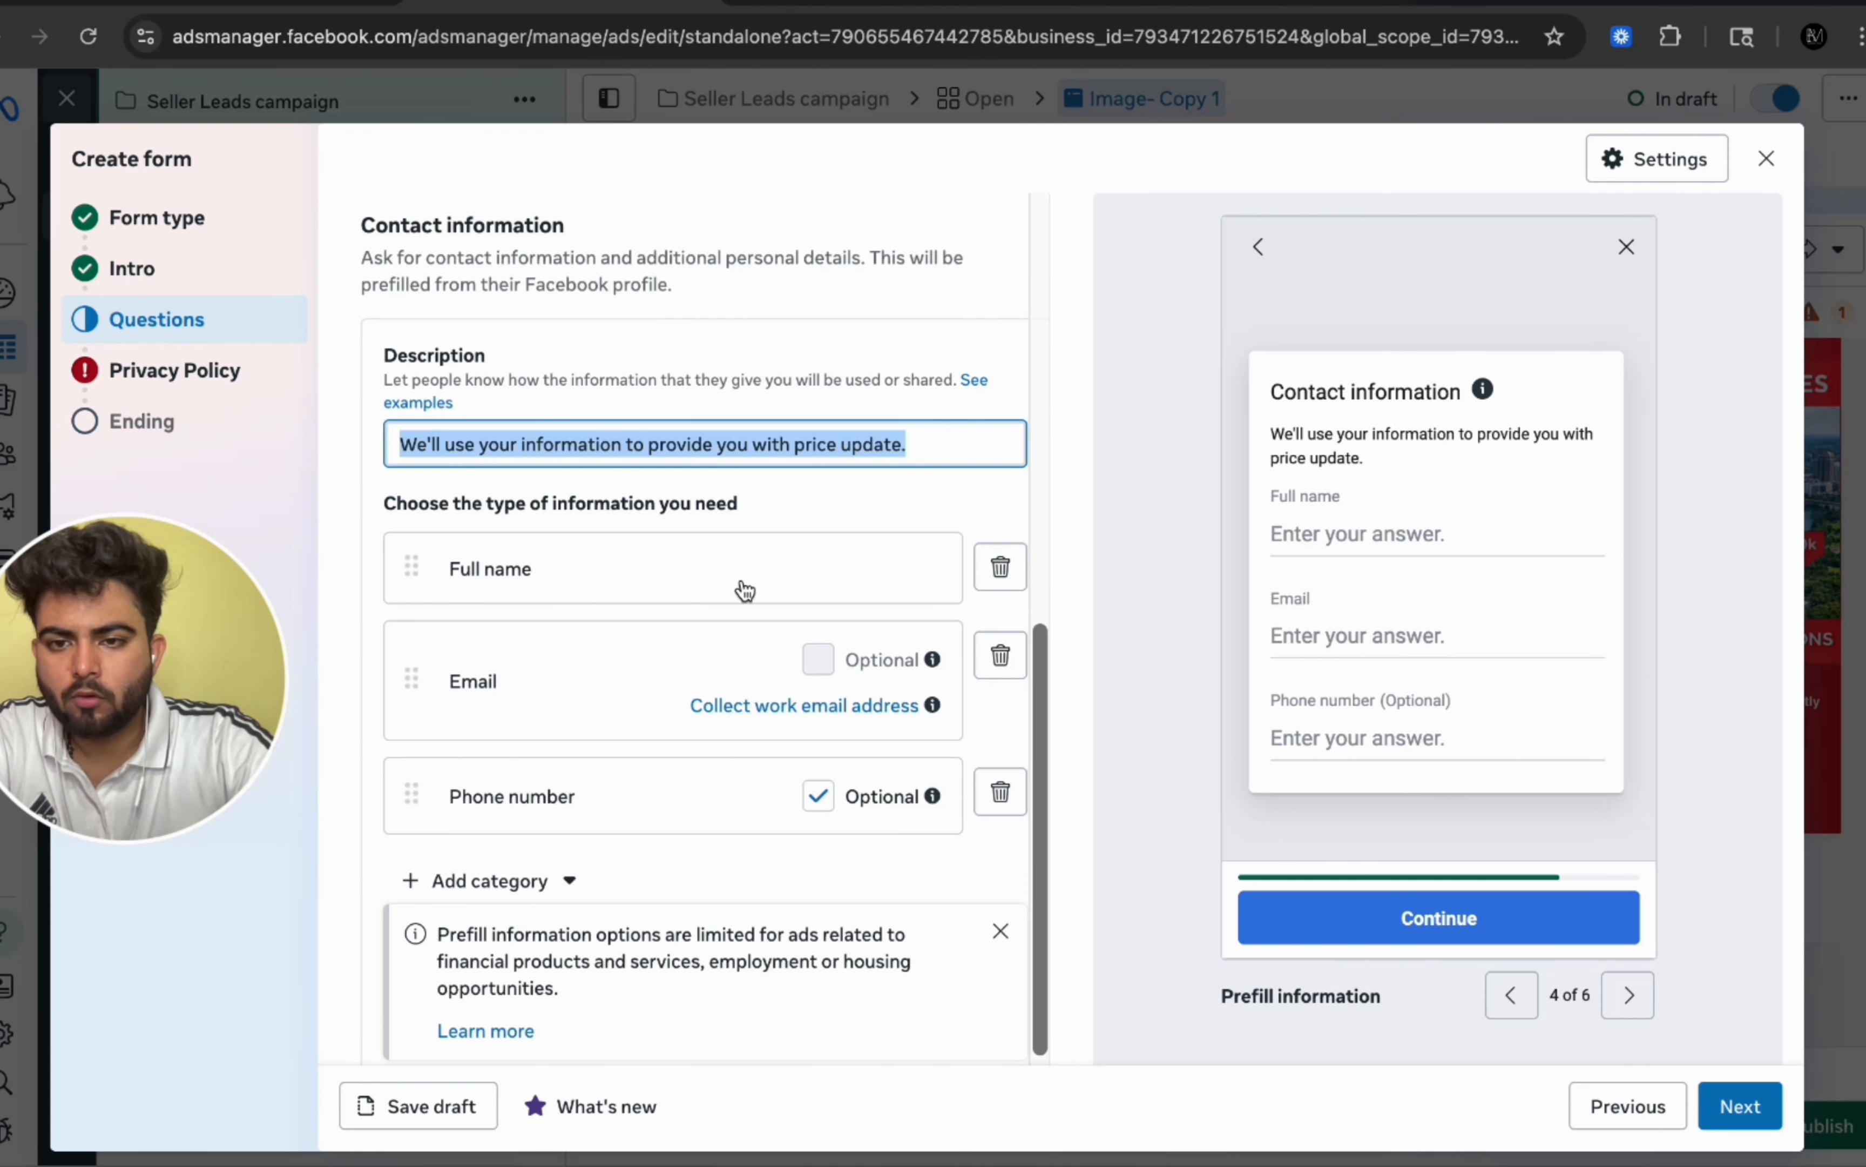
scroll(760, 806, "down", 2)
left_click(819, 642)
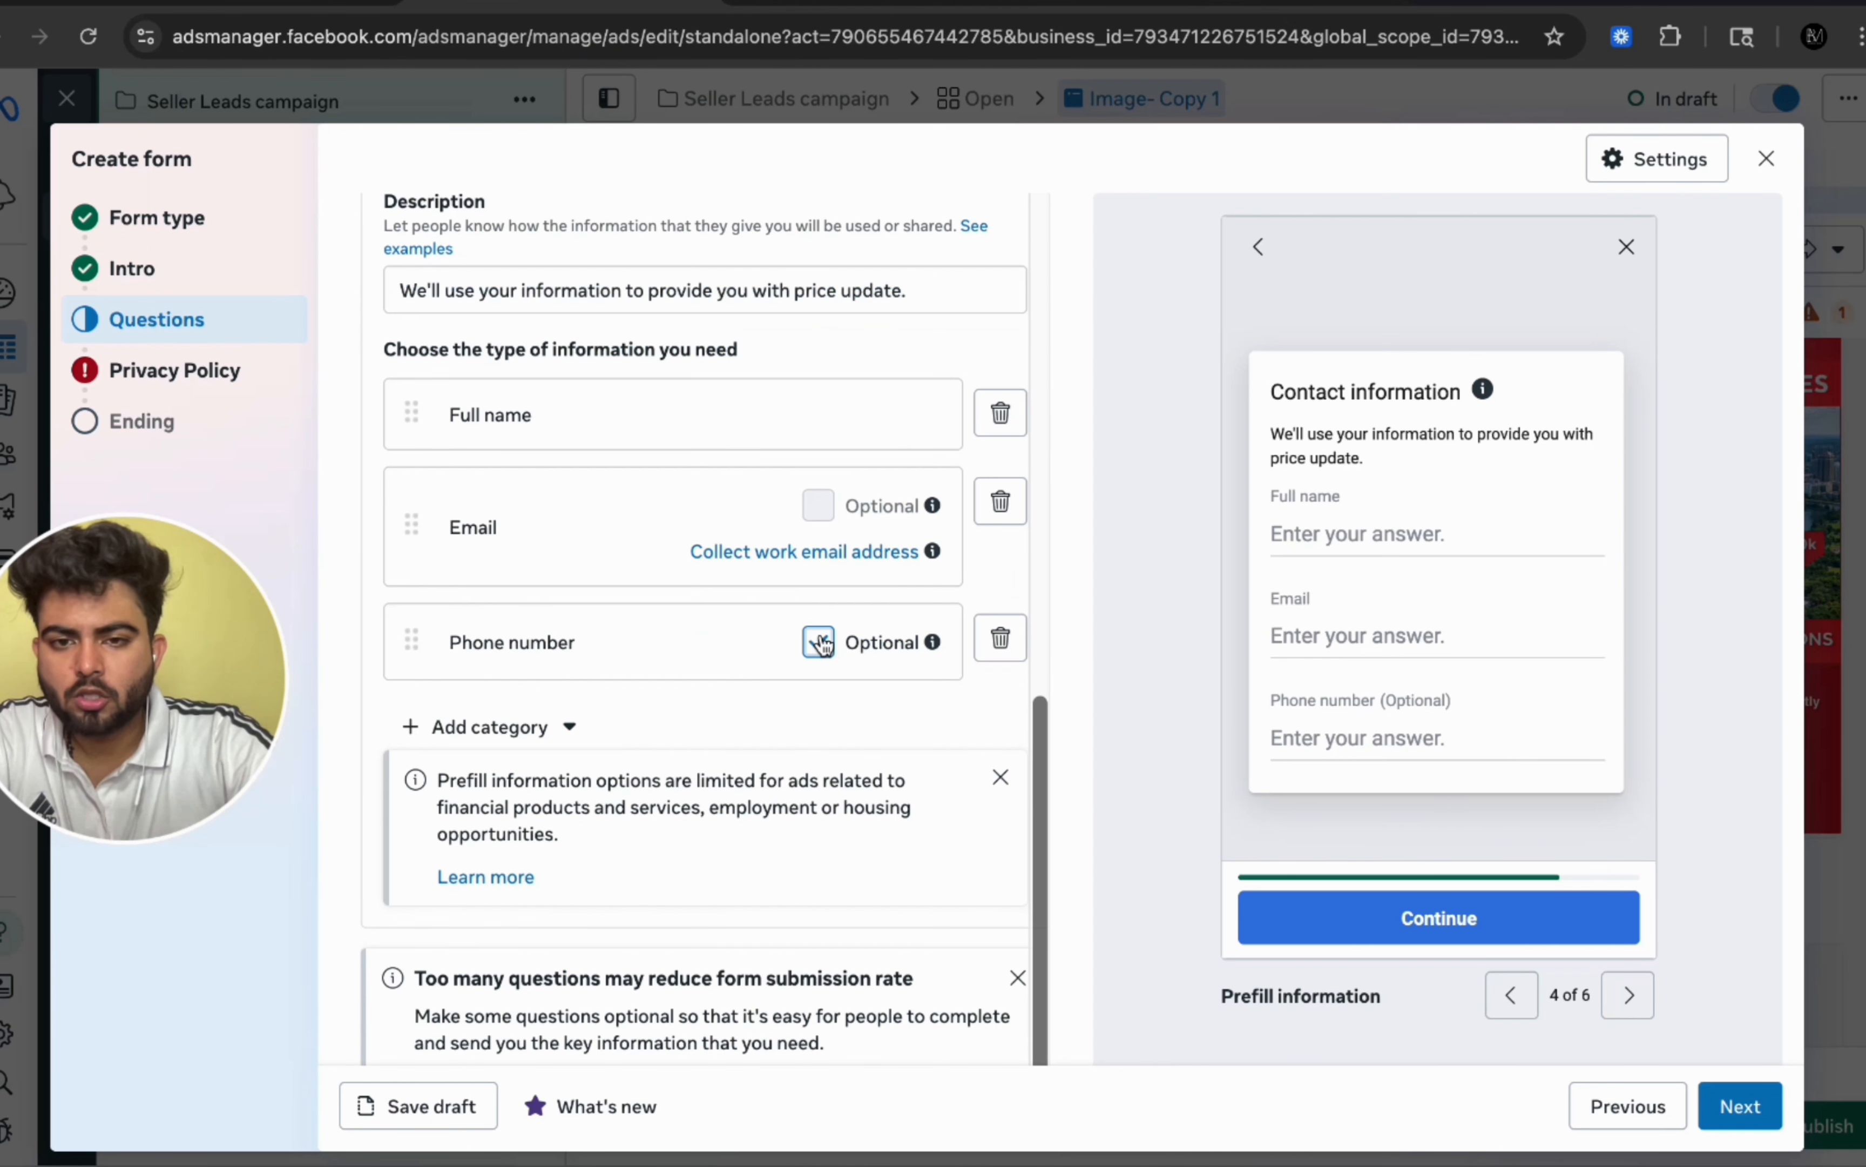
left_click(819, 643)
scroll(820, 640, "down", 1)
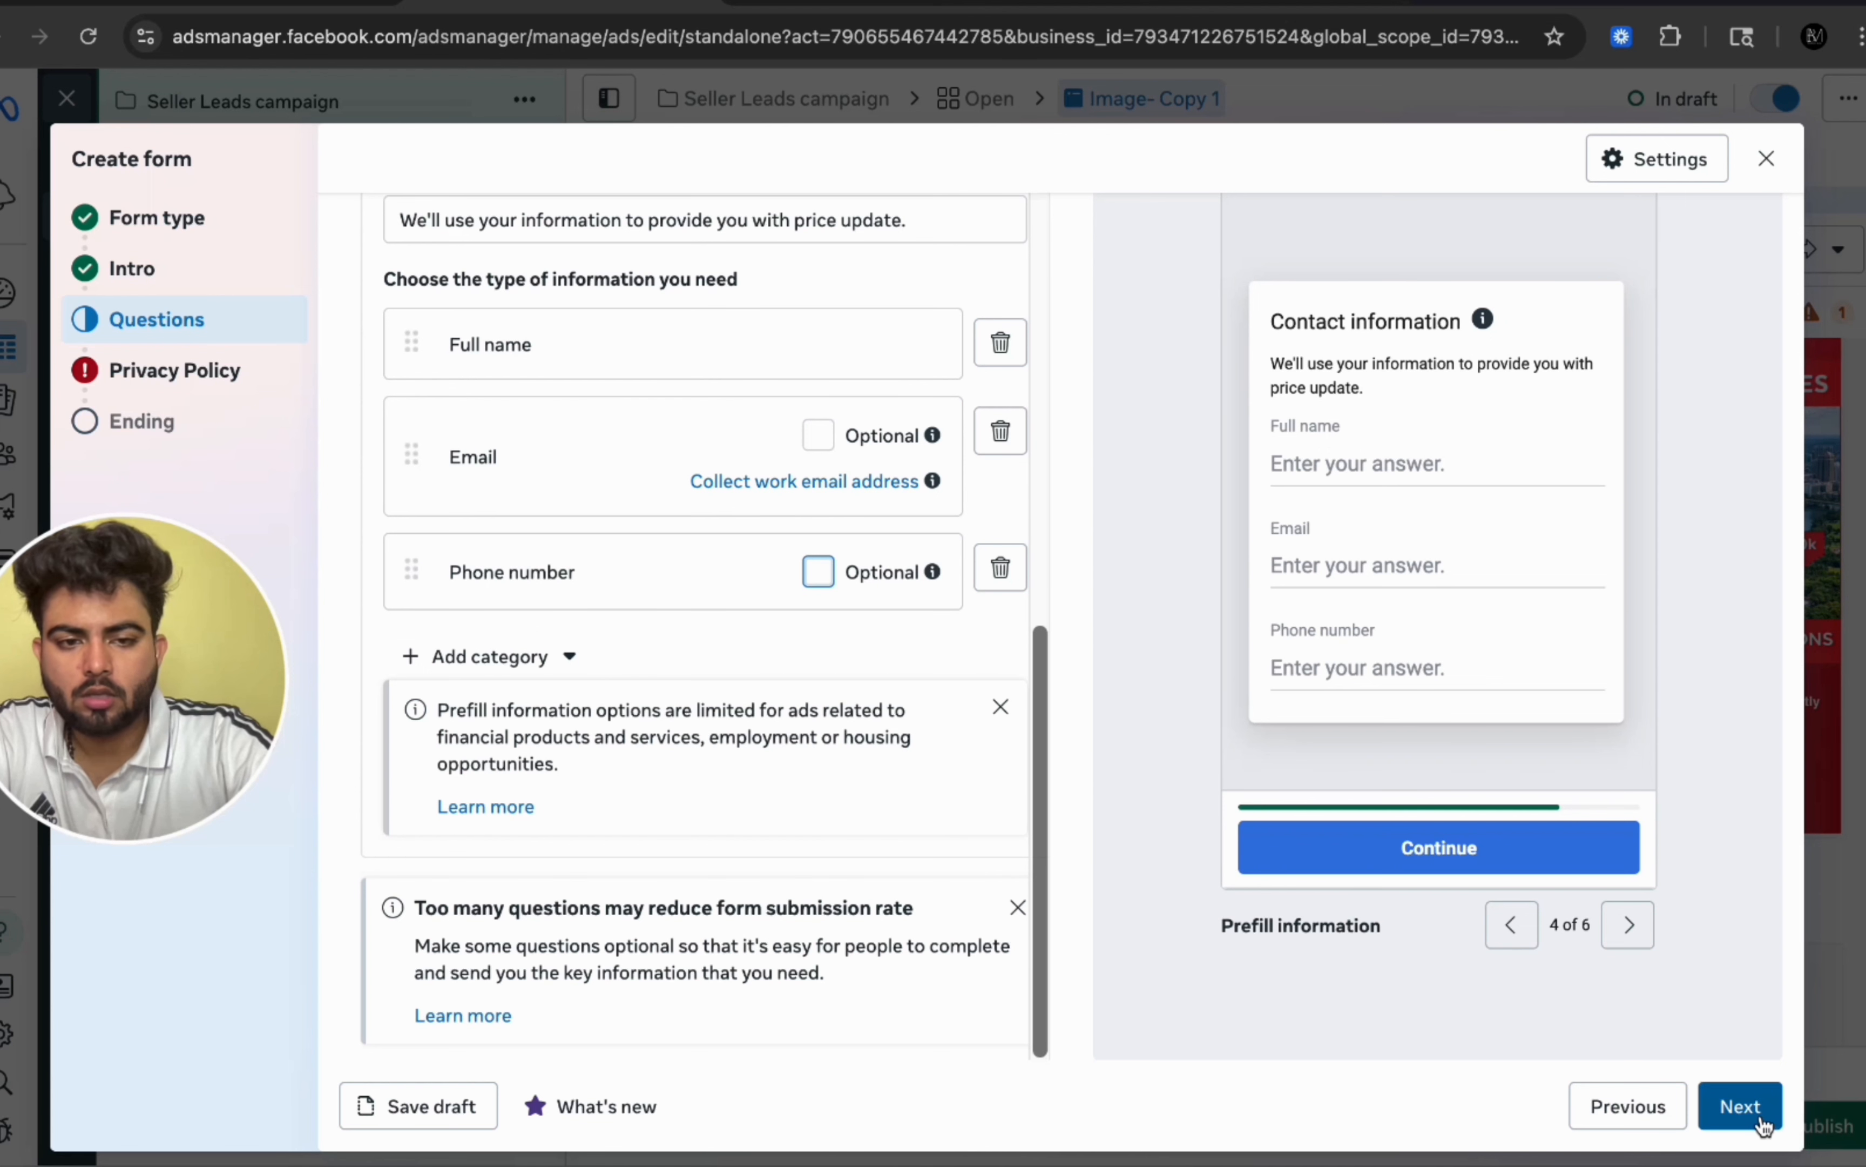
Step: Enter buzzblendmedia.in as the privacy policy link
left_click(1741, 1107)
triple_click(408, 232)
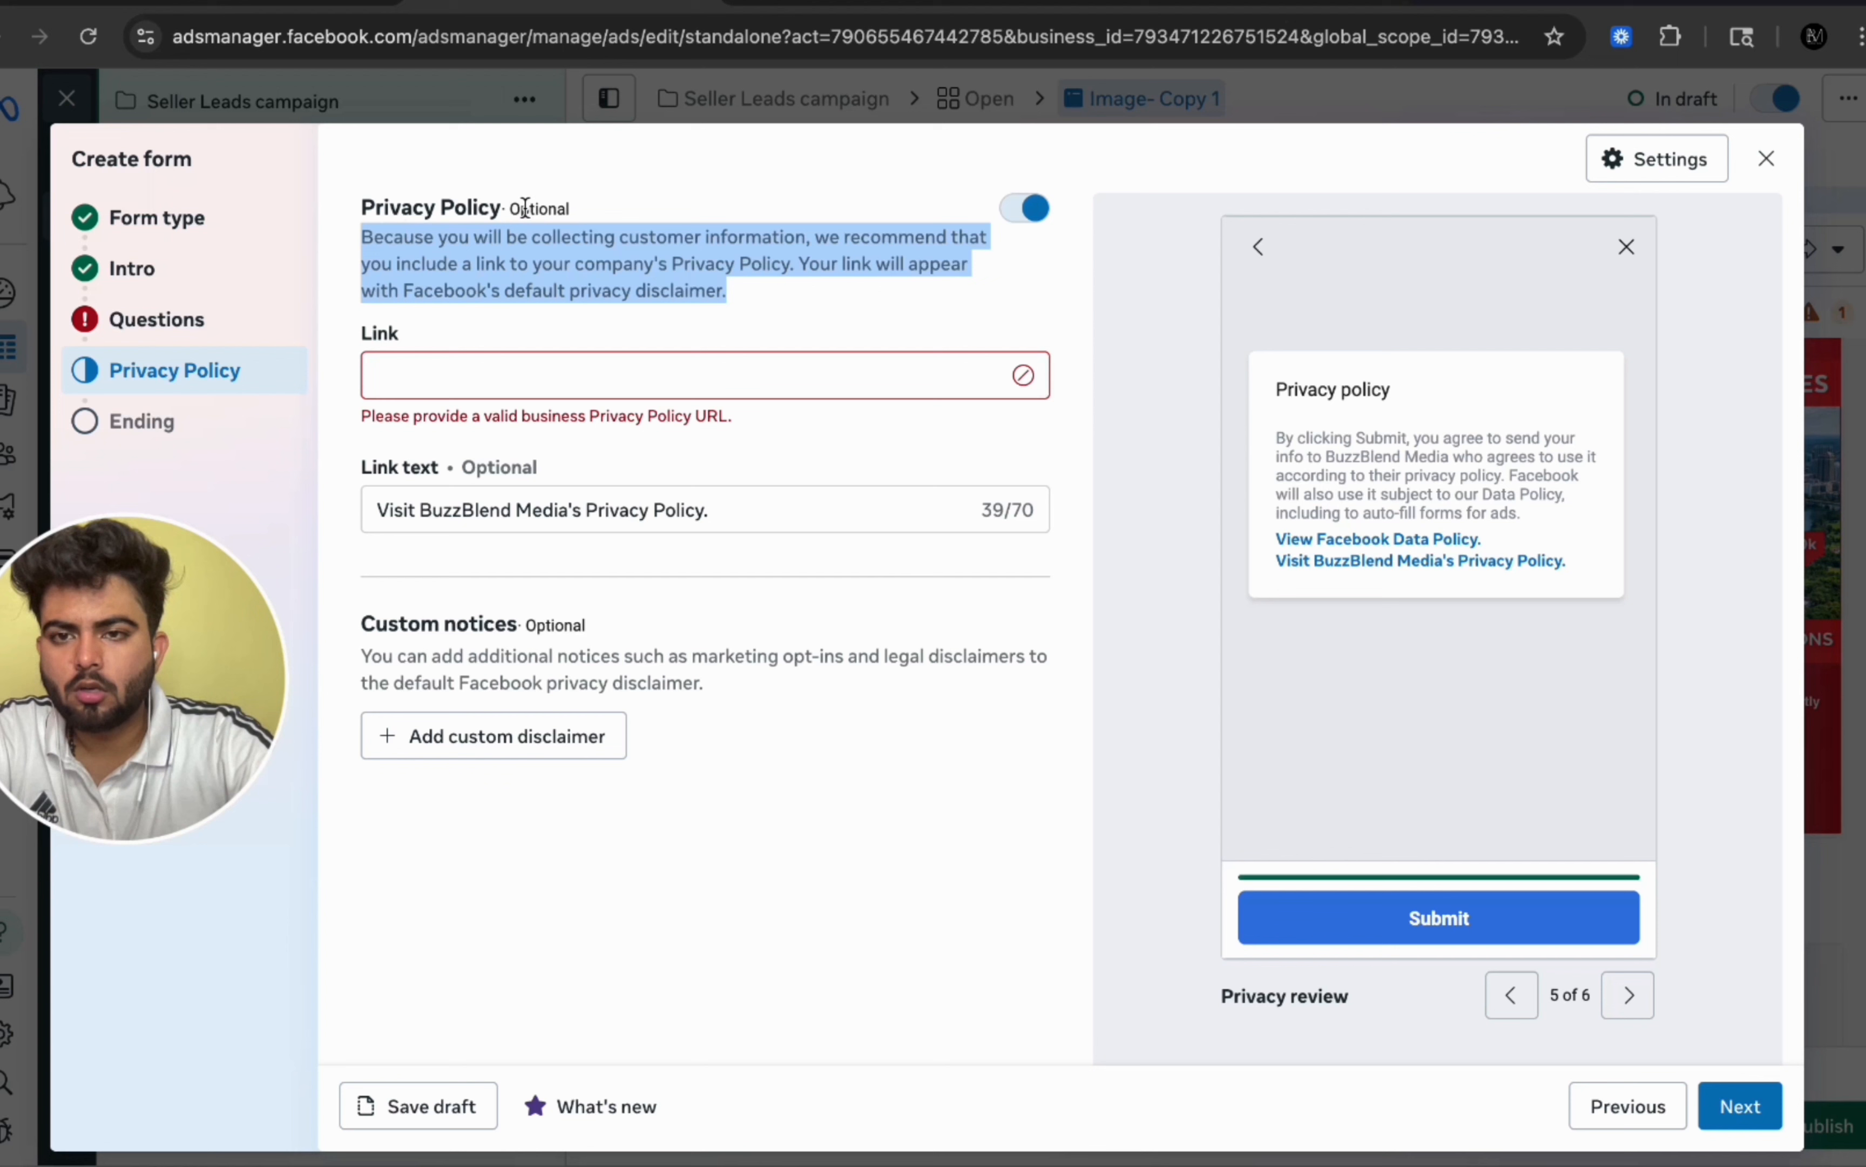
triple_click(441, 207)
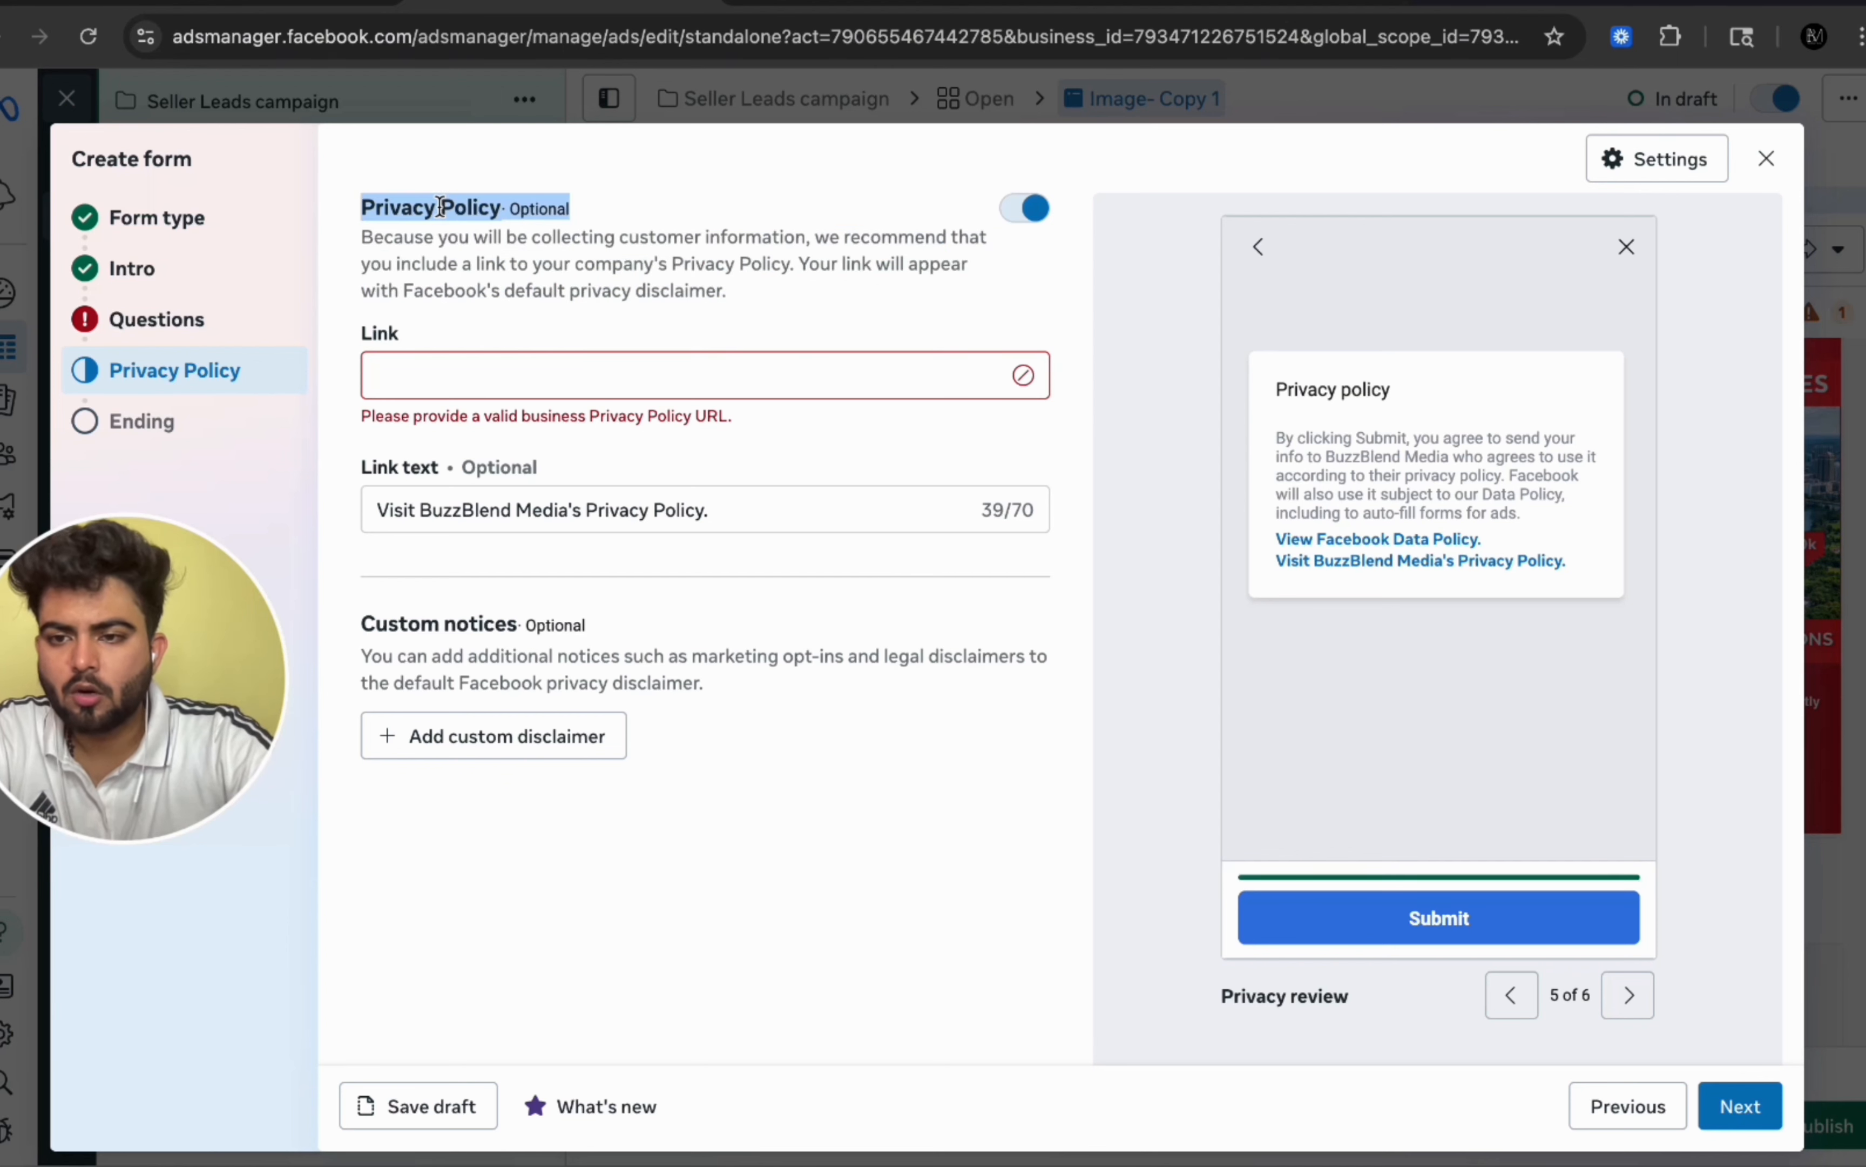
left_click(450, 392)
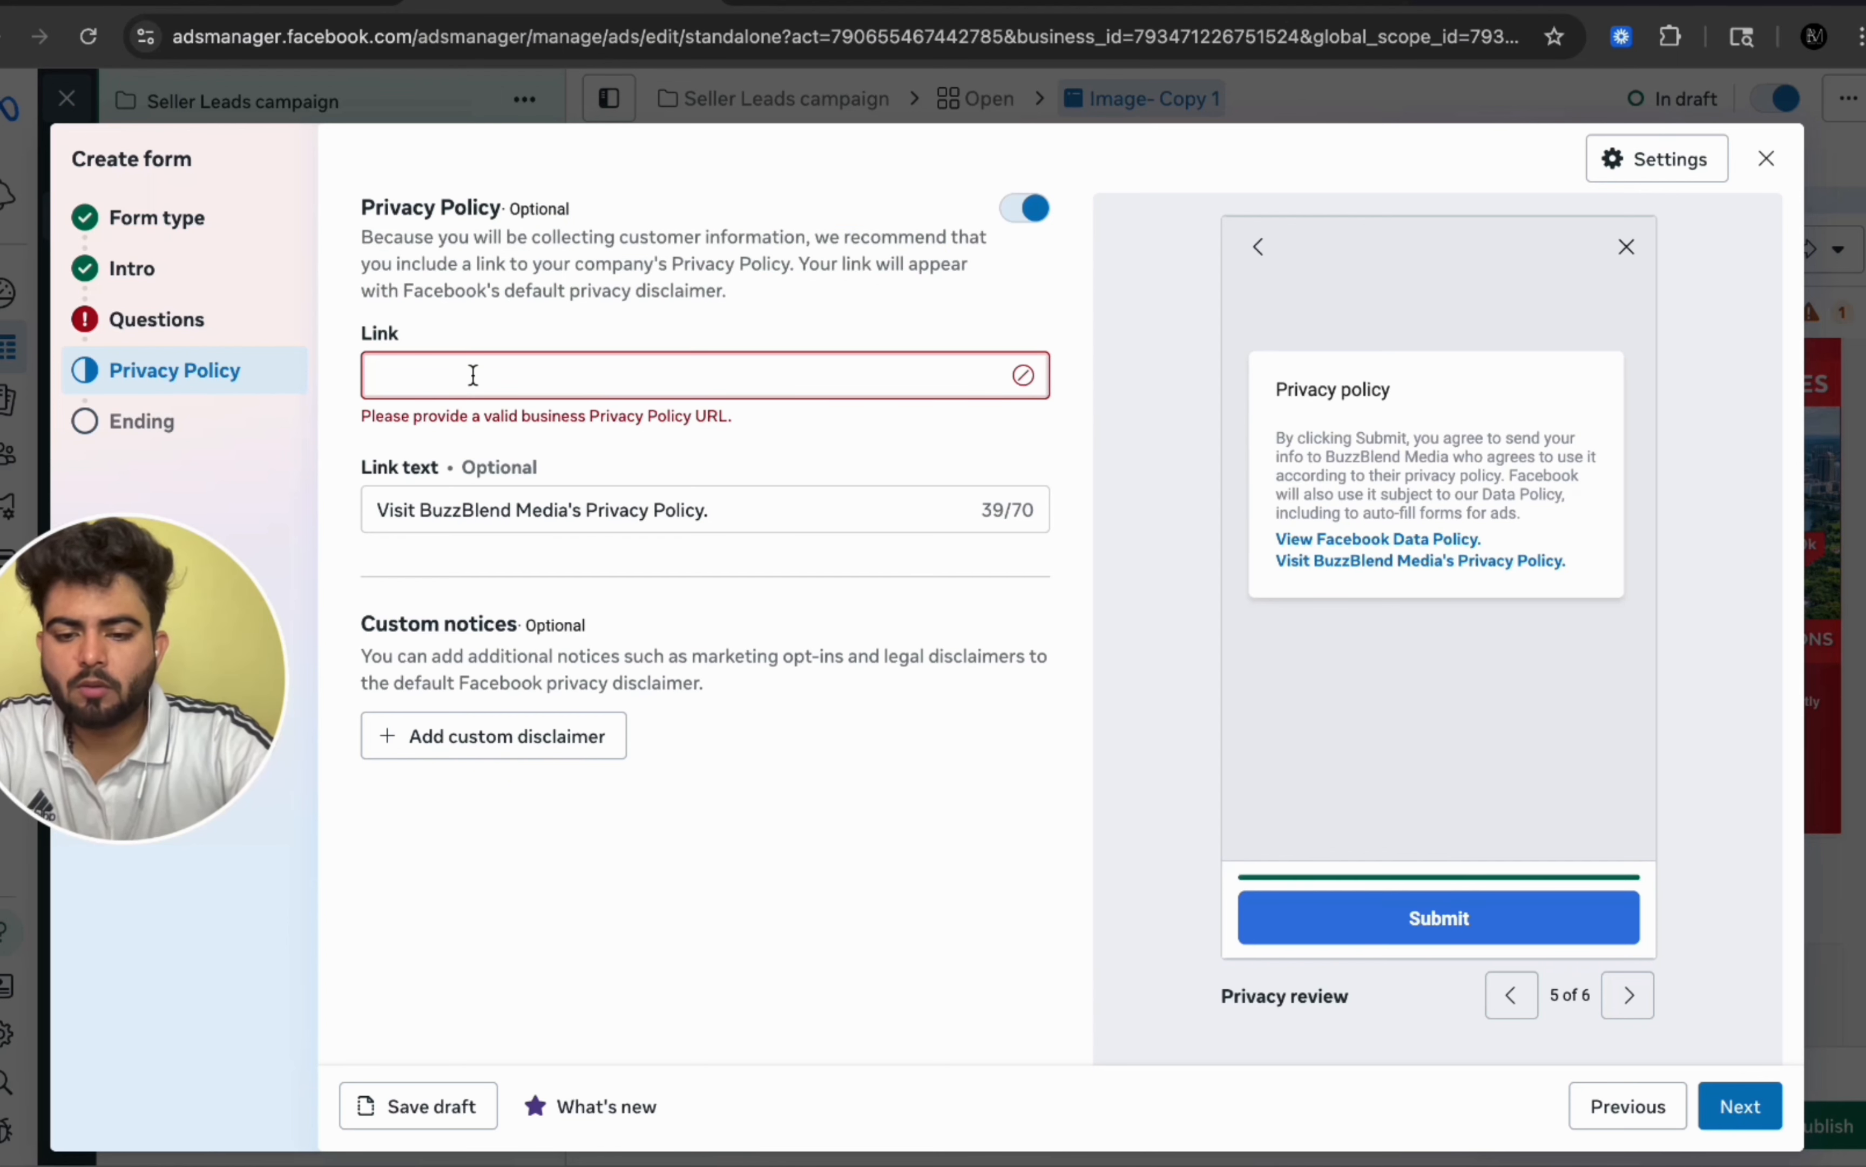
type("buzzblendmed")
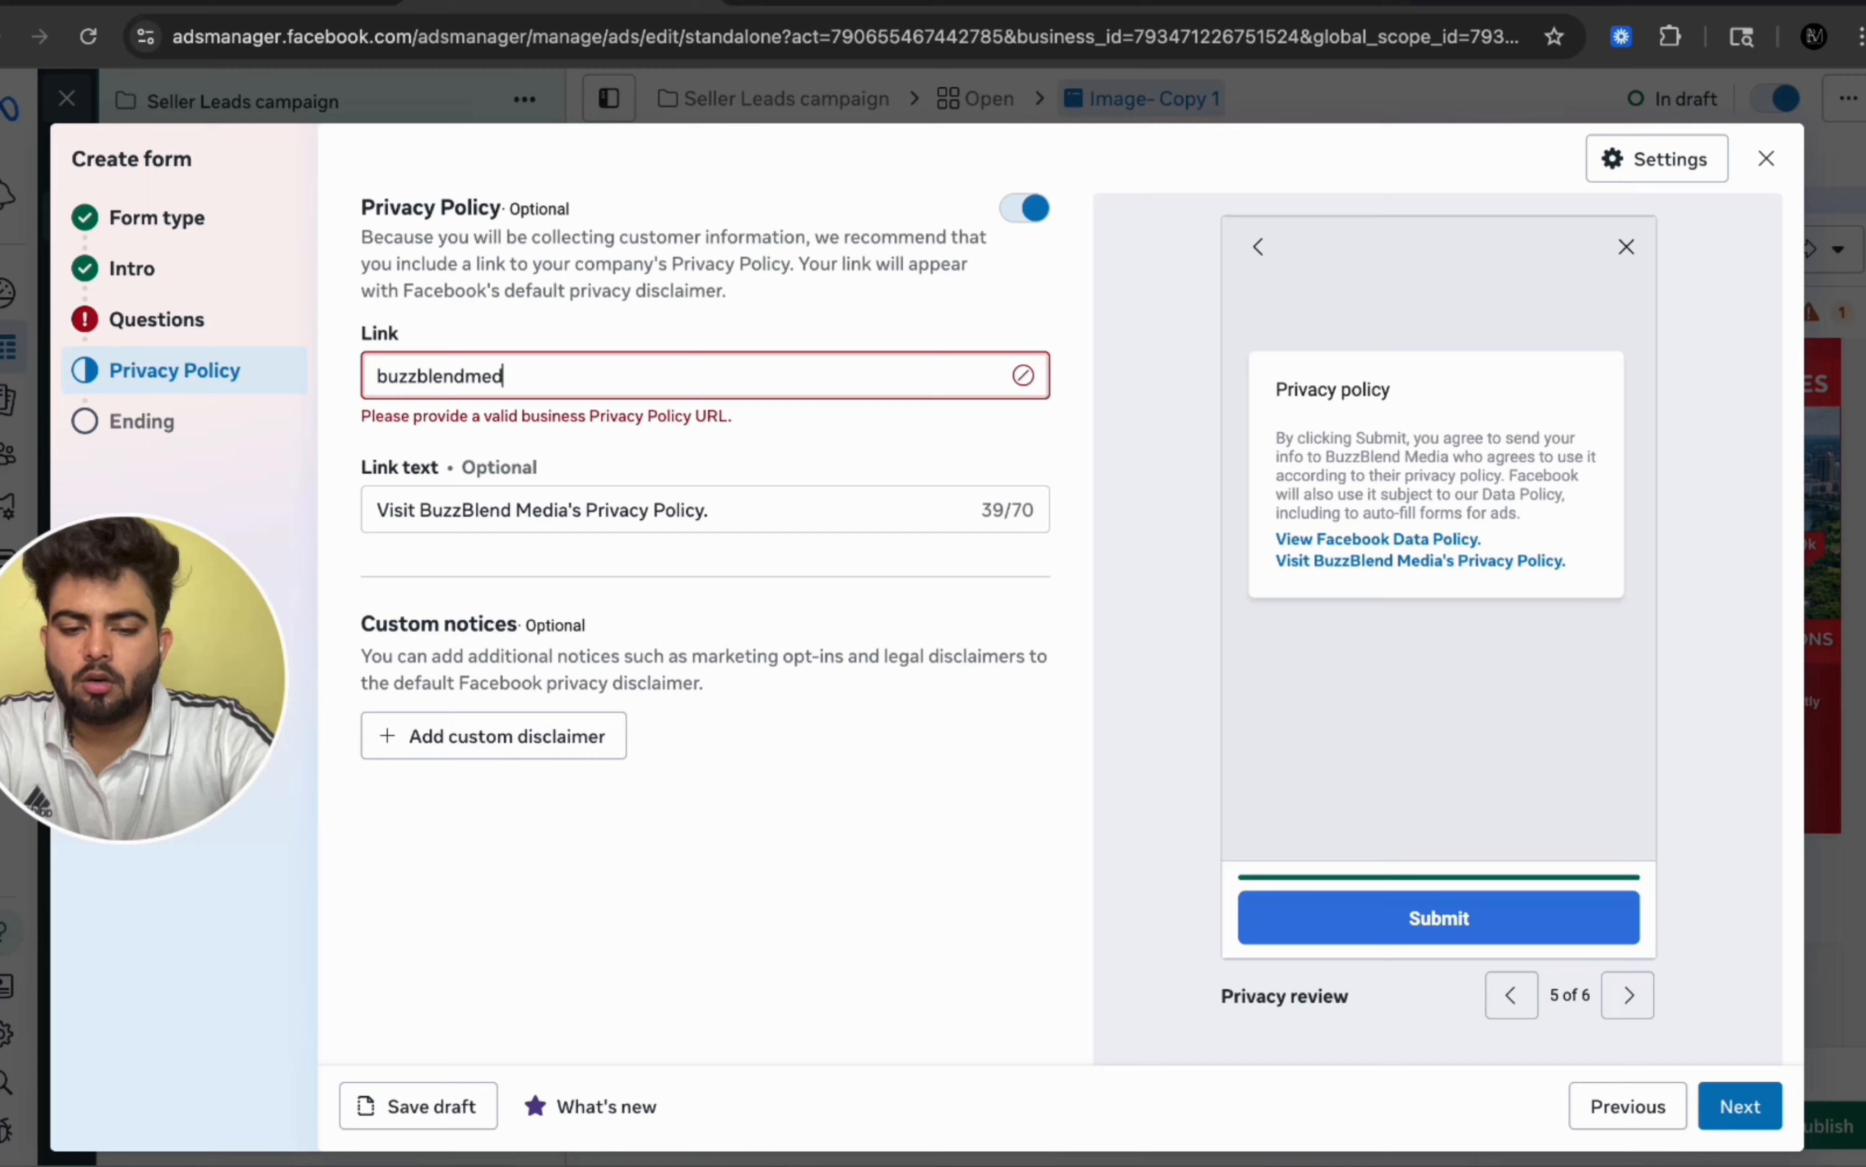
type("ia.in")
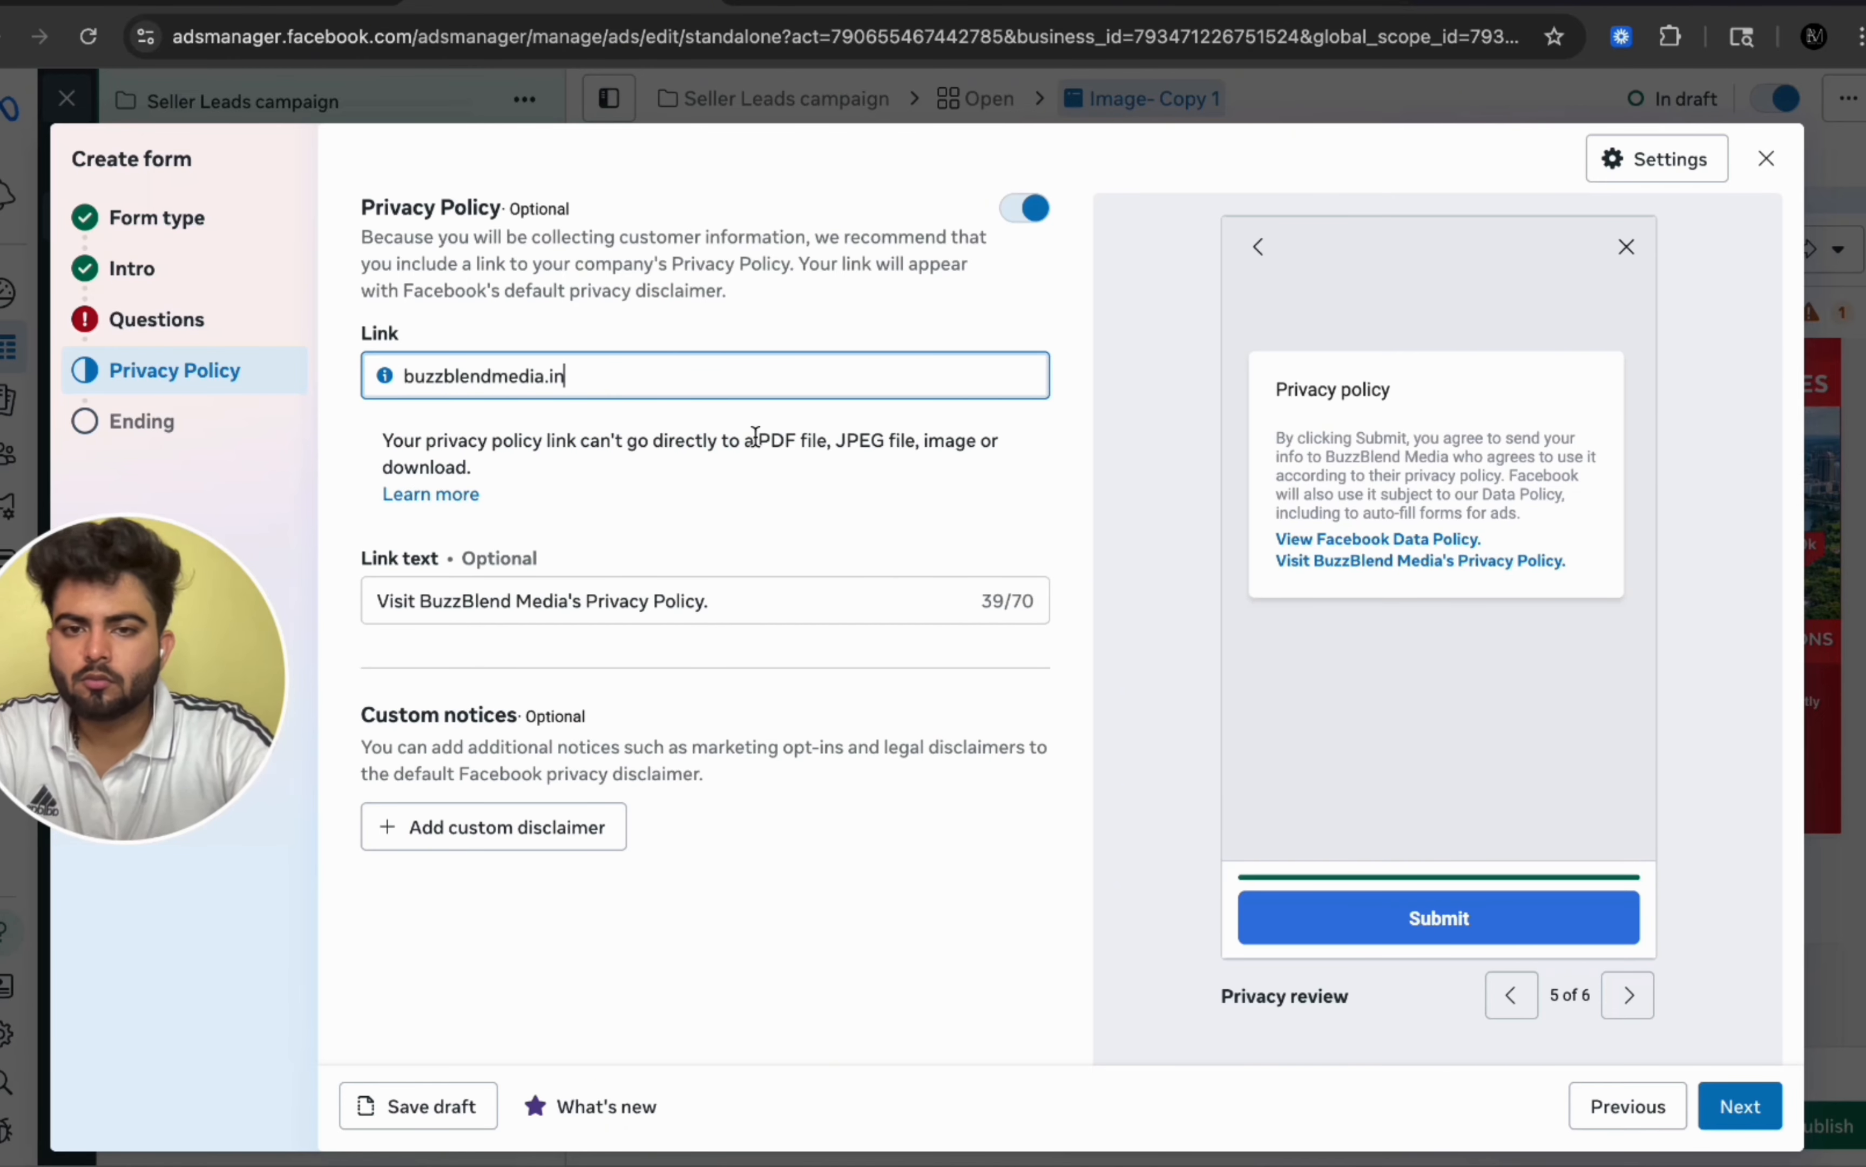
Step: Clear the privacy policy link text
left_click(993, 560)
triple_click(777, 463)
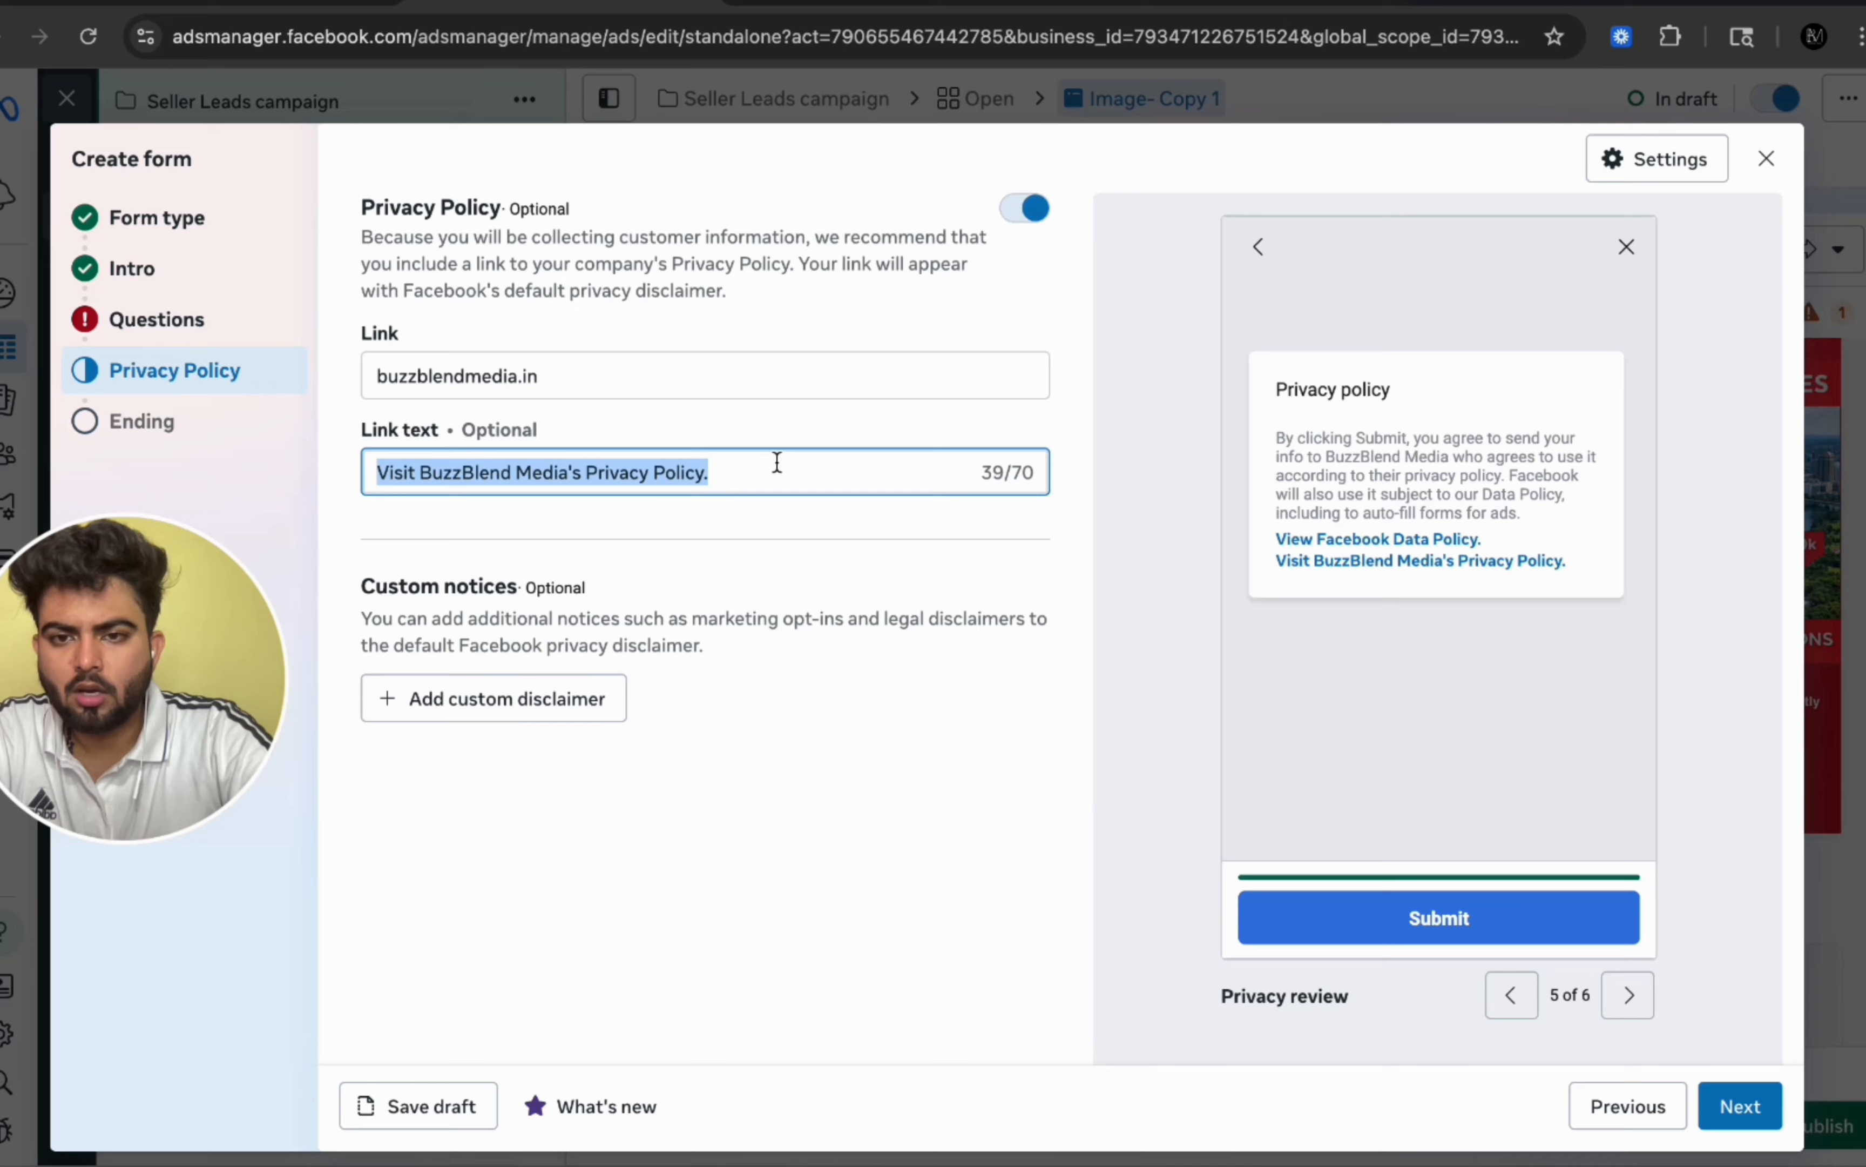
key("BackSpace")
left_click(990, 784)
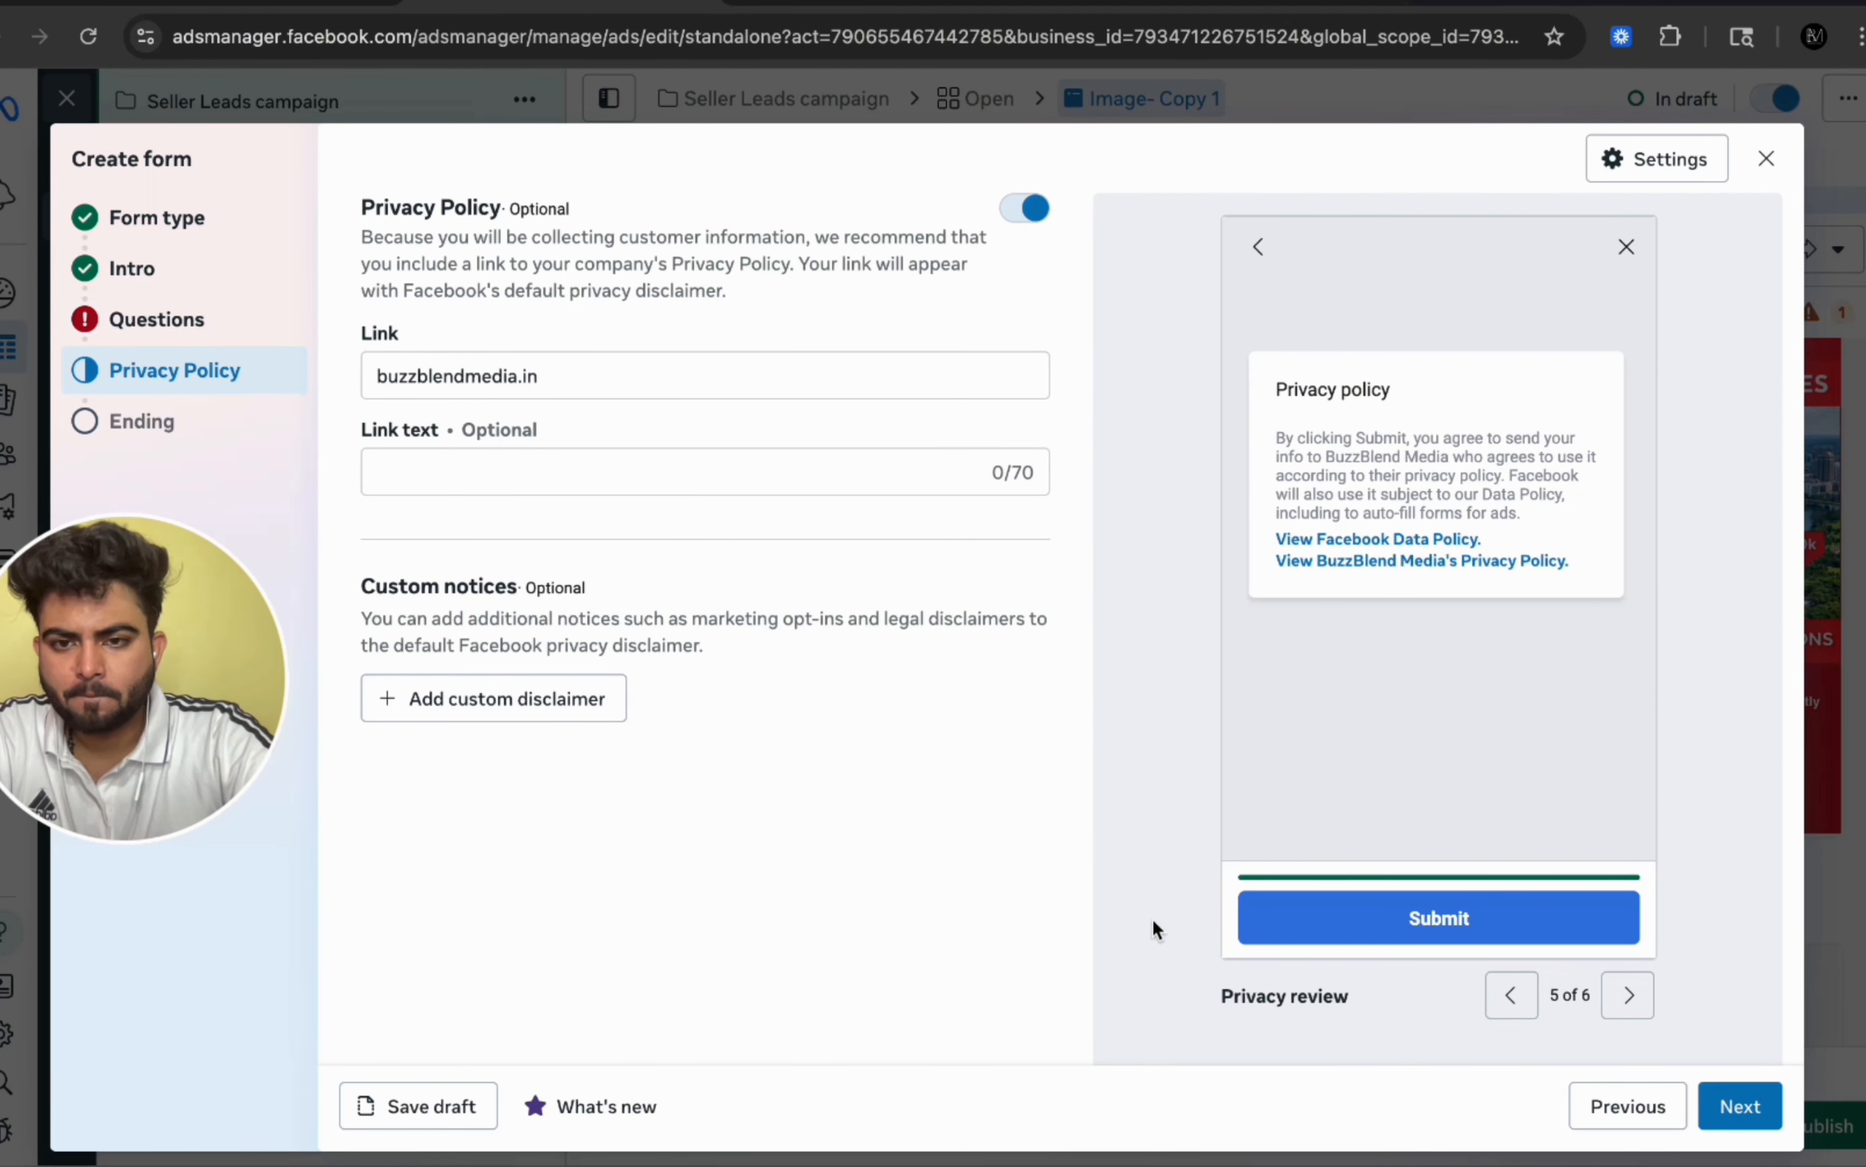
Step: Paste 'Thanks, a member of the team will give you a call shortly.' as the ending headline
left_click(1741, 1106)
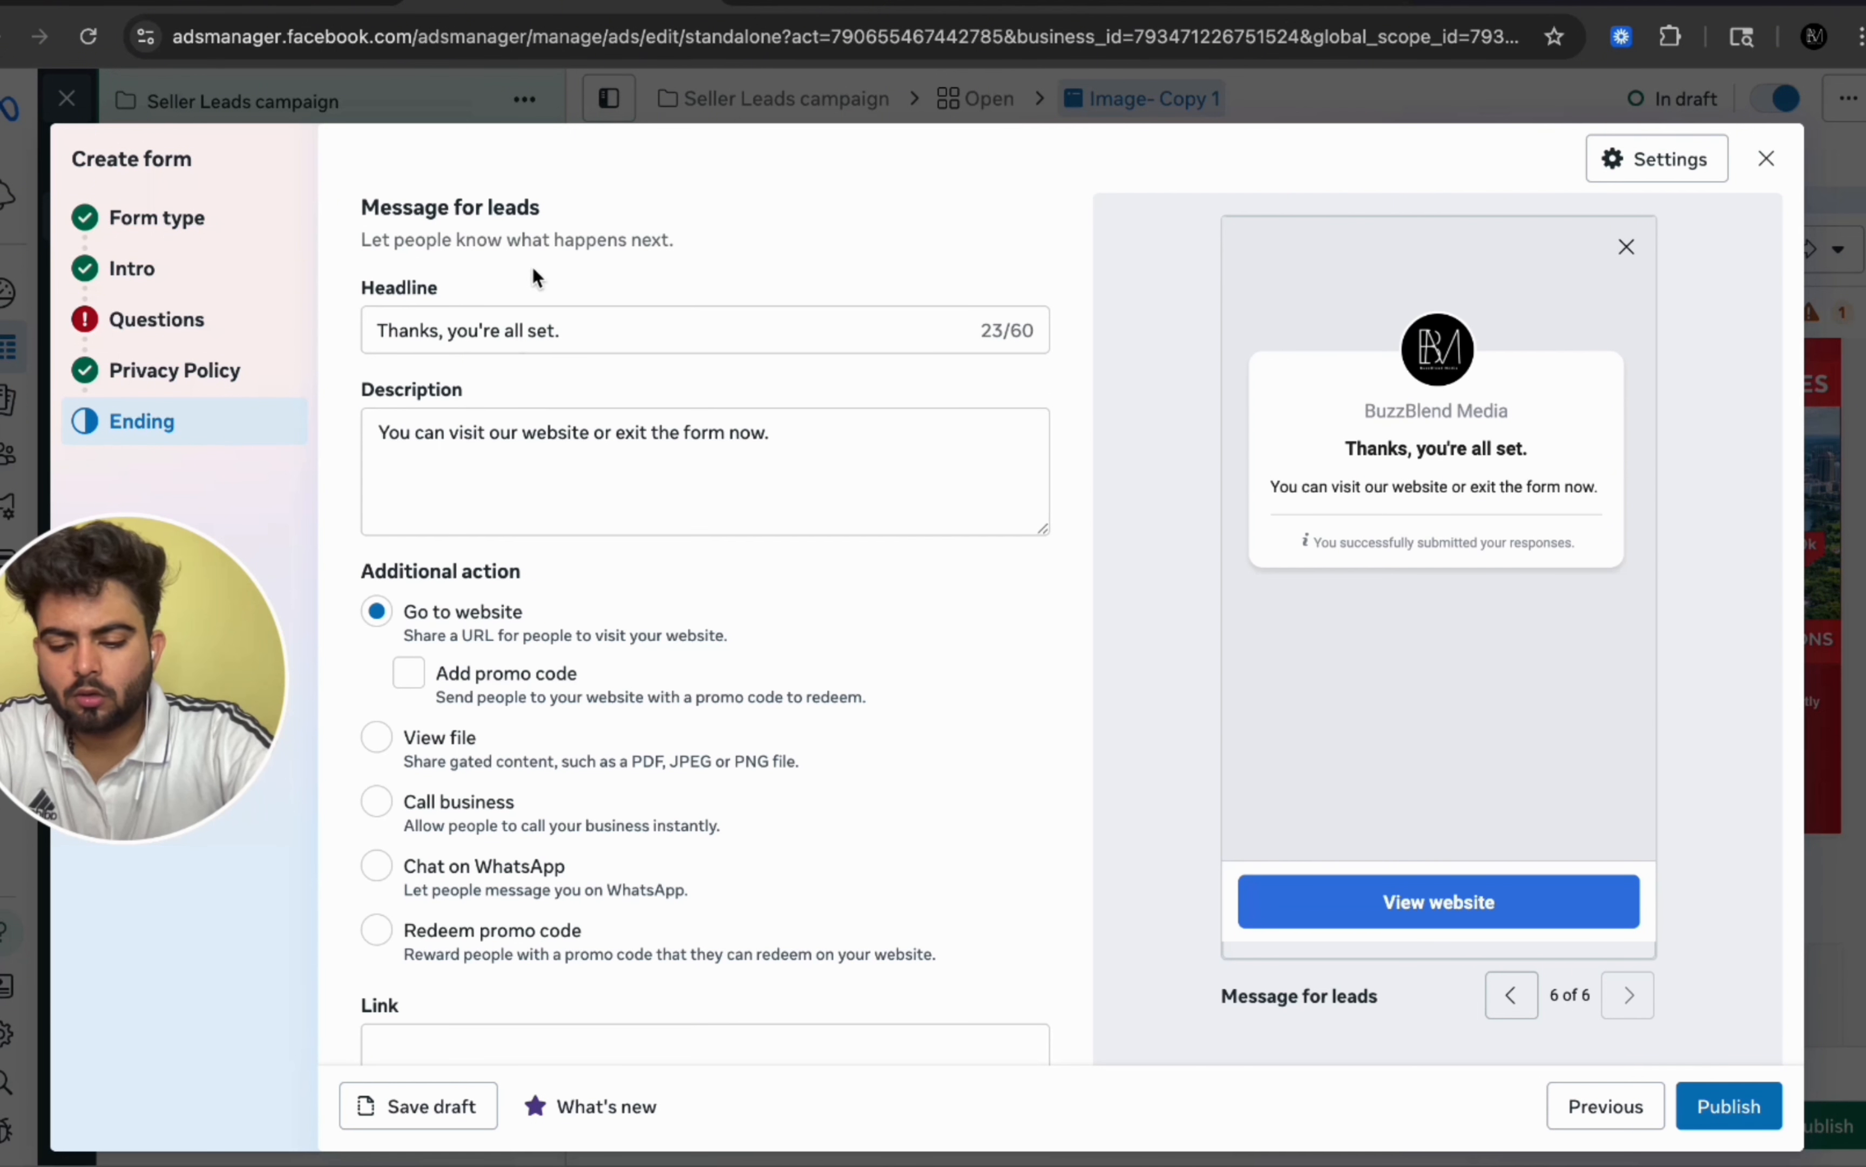
left_click(571, 341)
key("ctrl+a")
type("Thanks, a member of the team will give you a call shortly.")
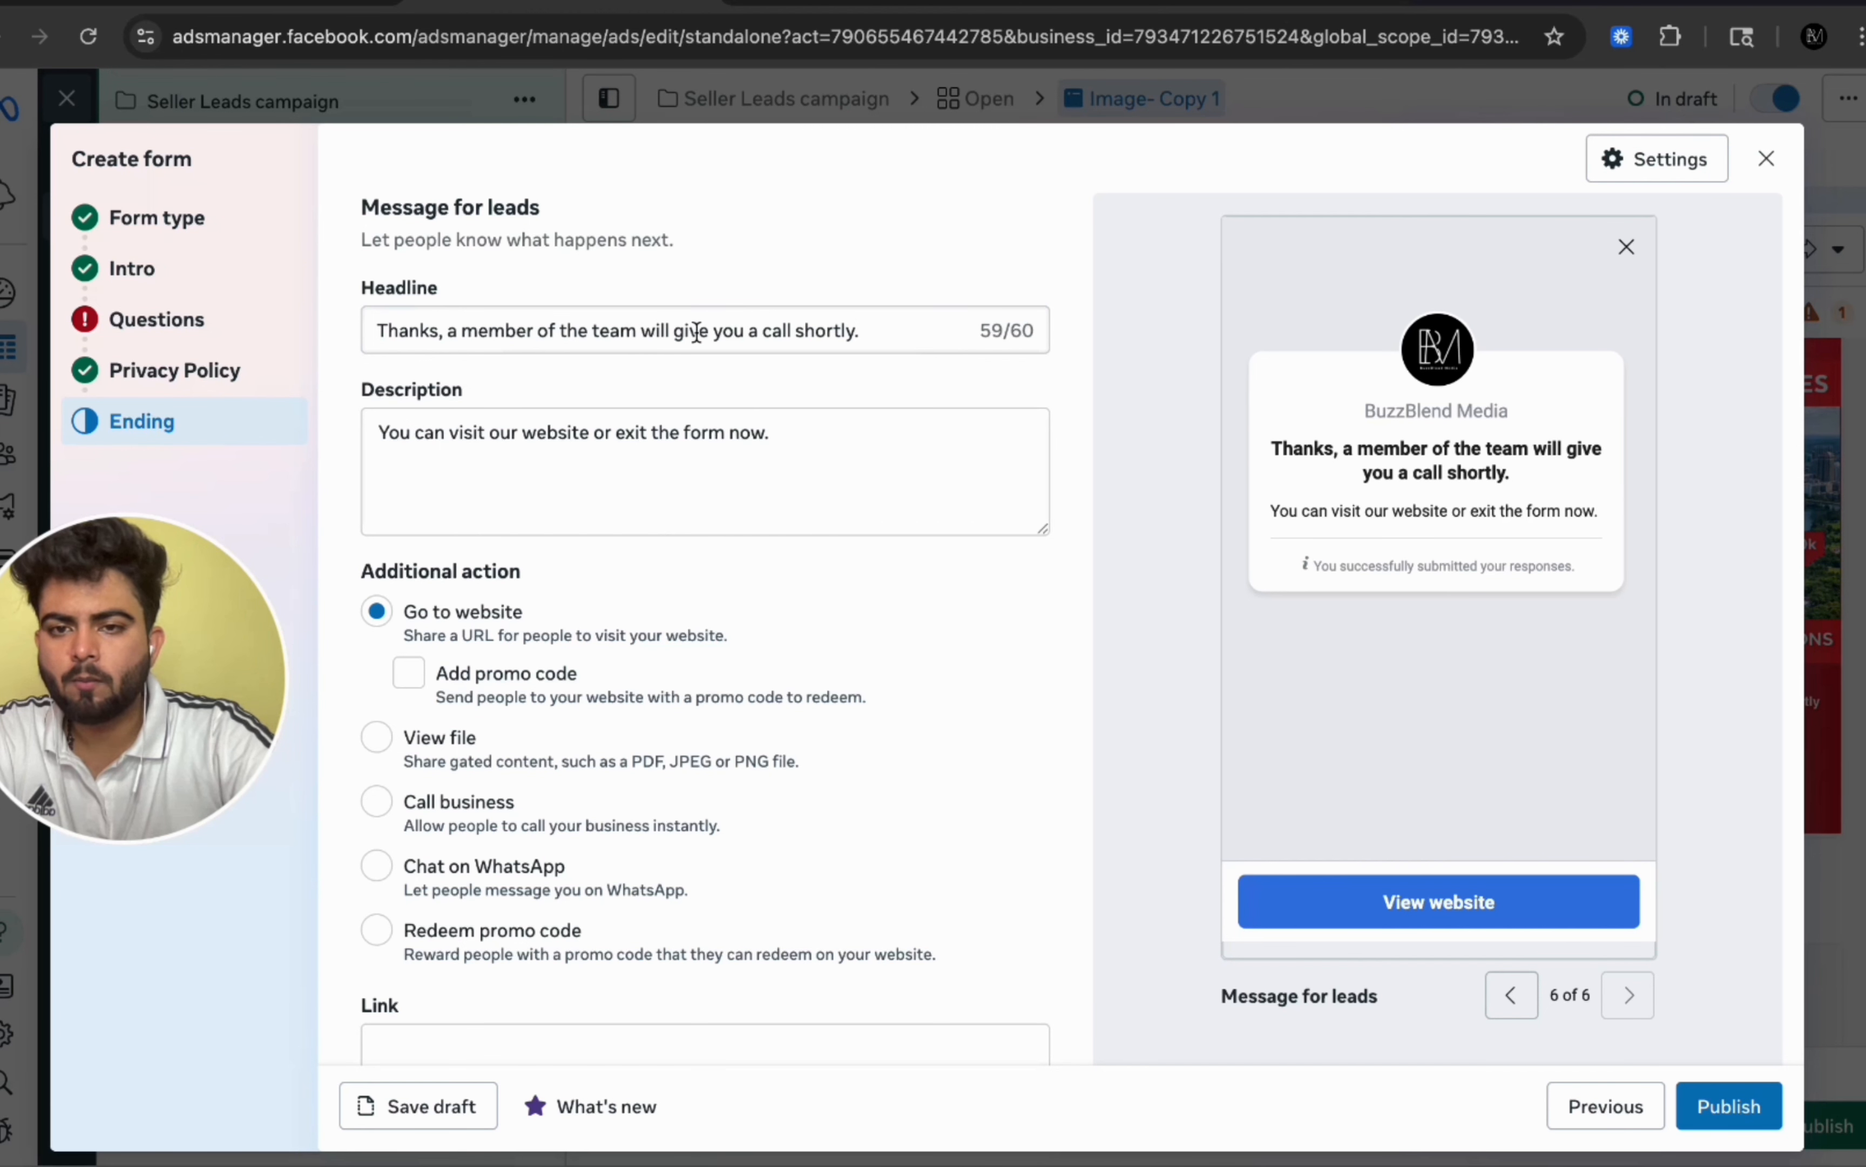
triple_click(694, 330)
left_click(897, 270)
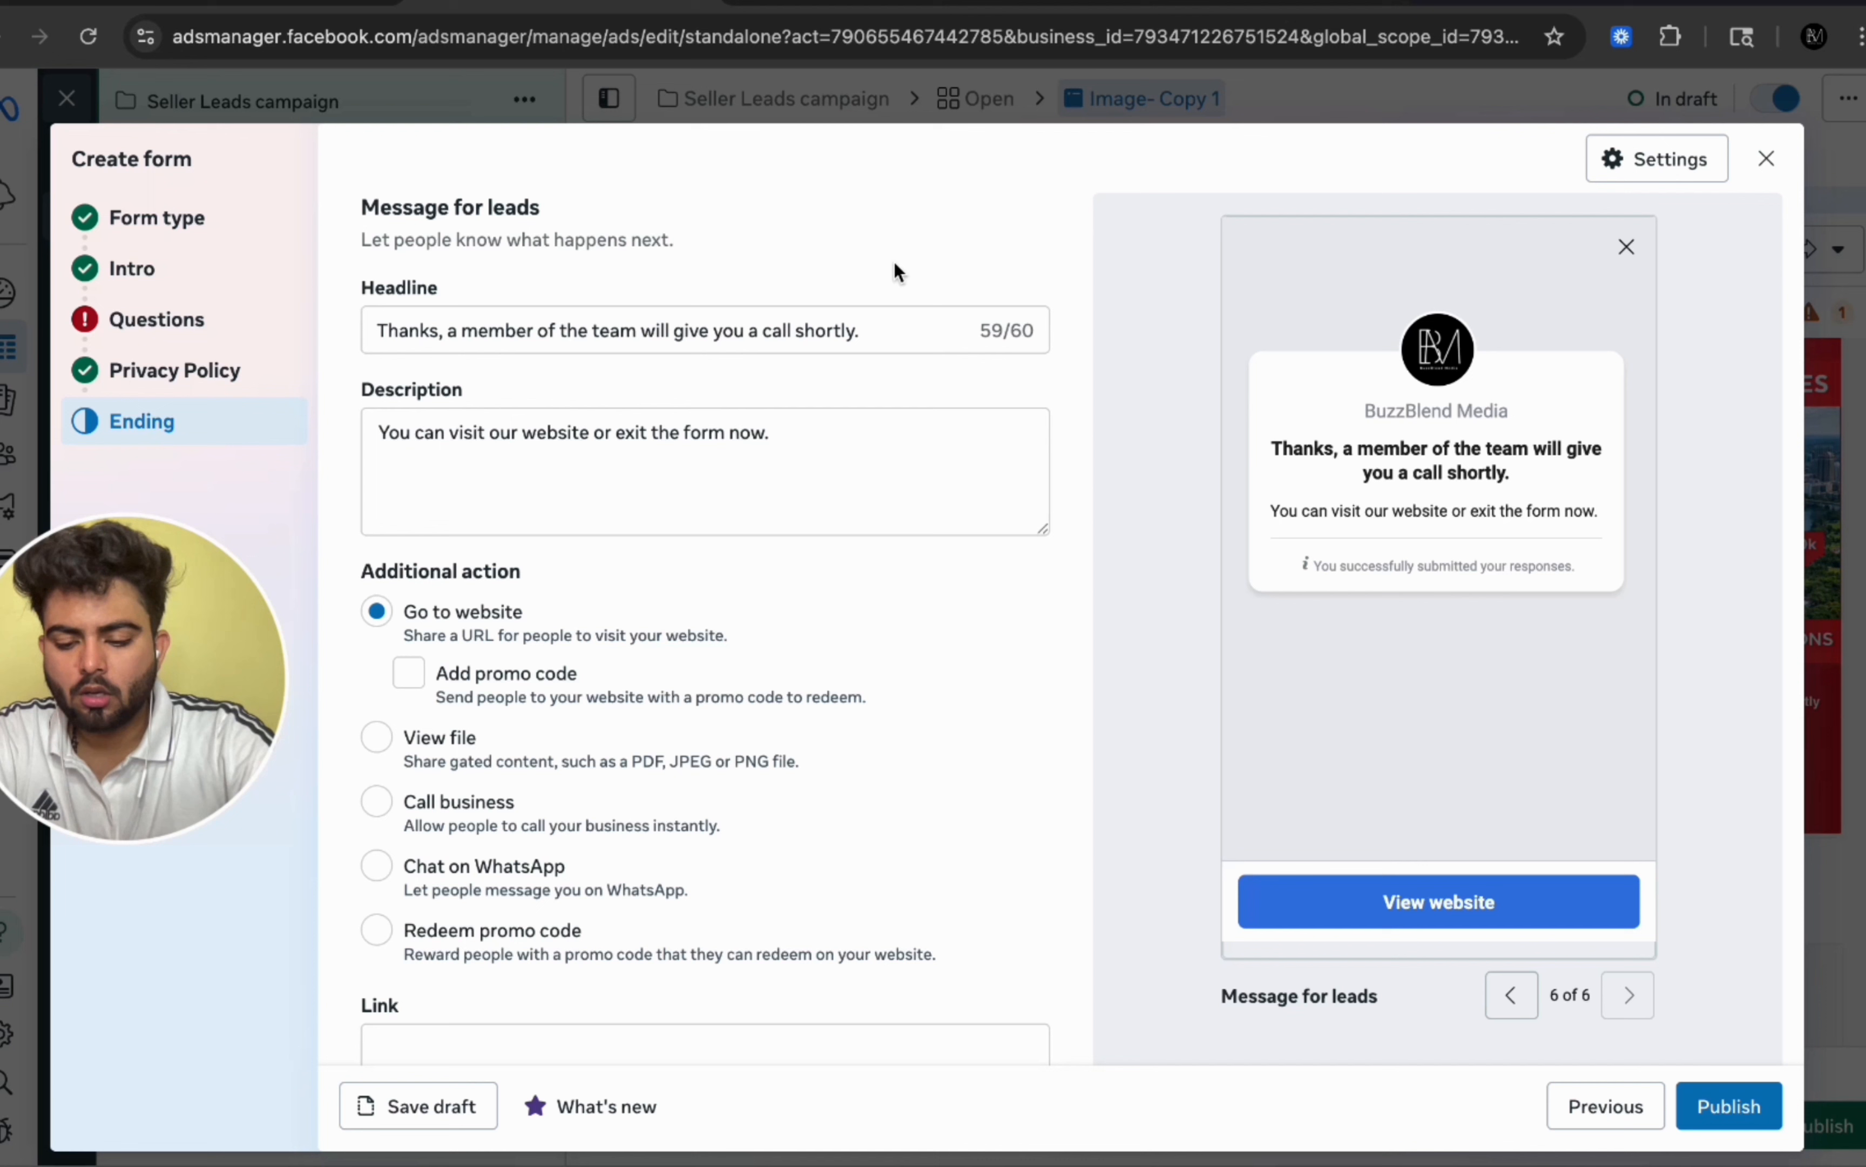
Step: Paste 'If you like your price update now, click the button below!' as the ending description
left_click(429, 491)
key("ctrl+a")
type("If you like your price update now, click the button below!")
triple_click(782, 423)
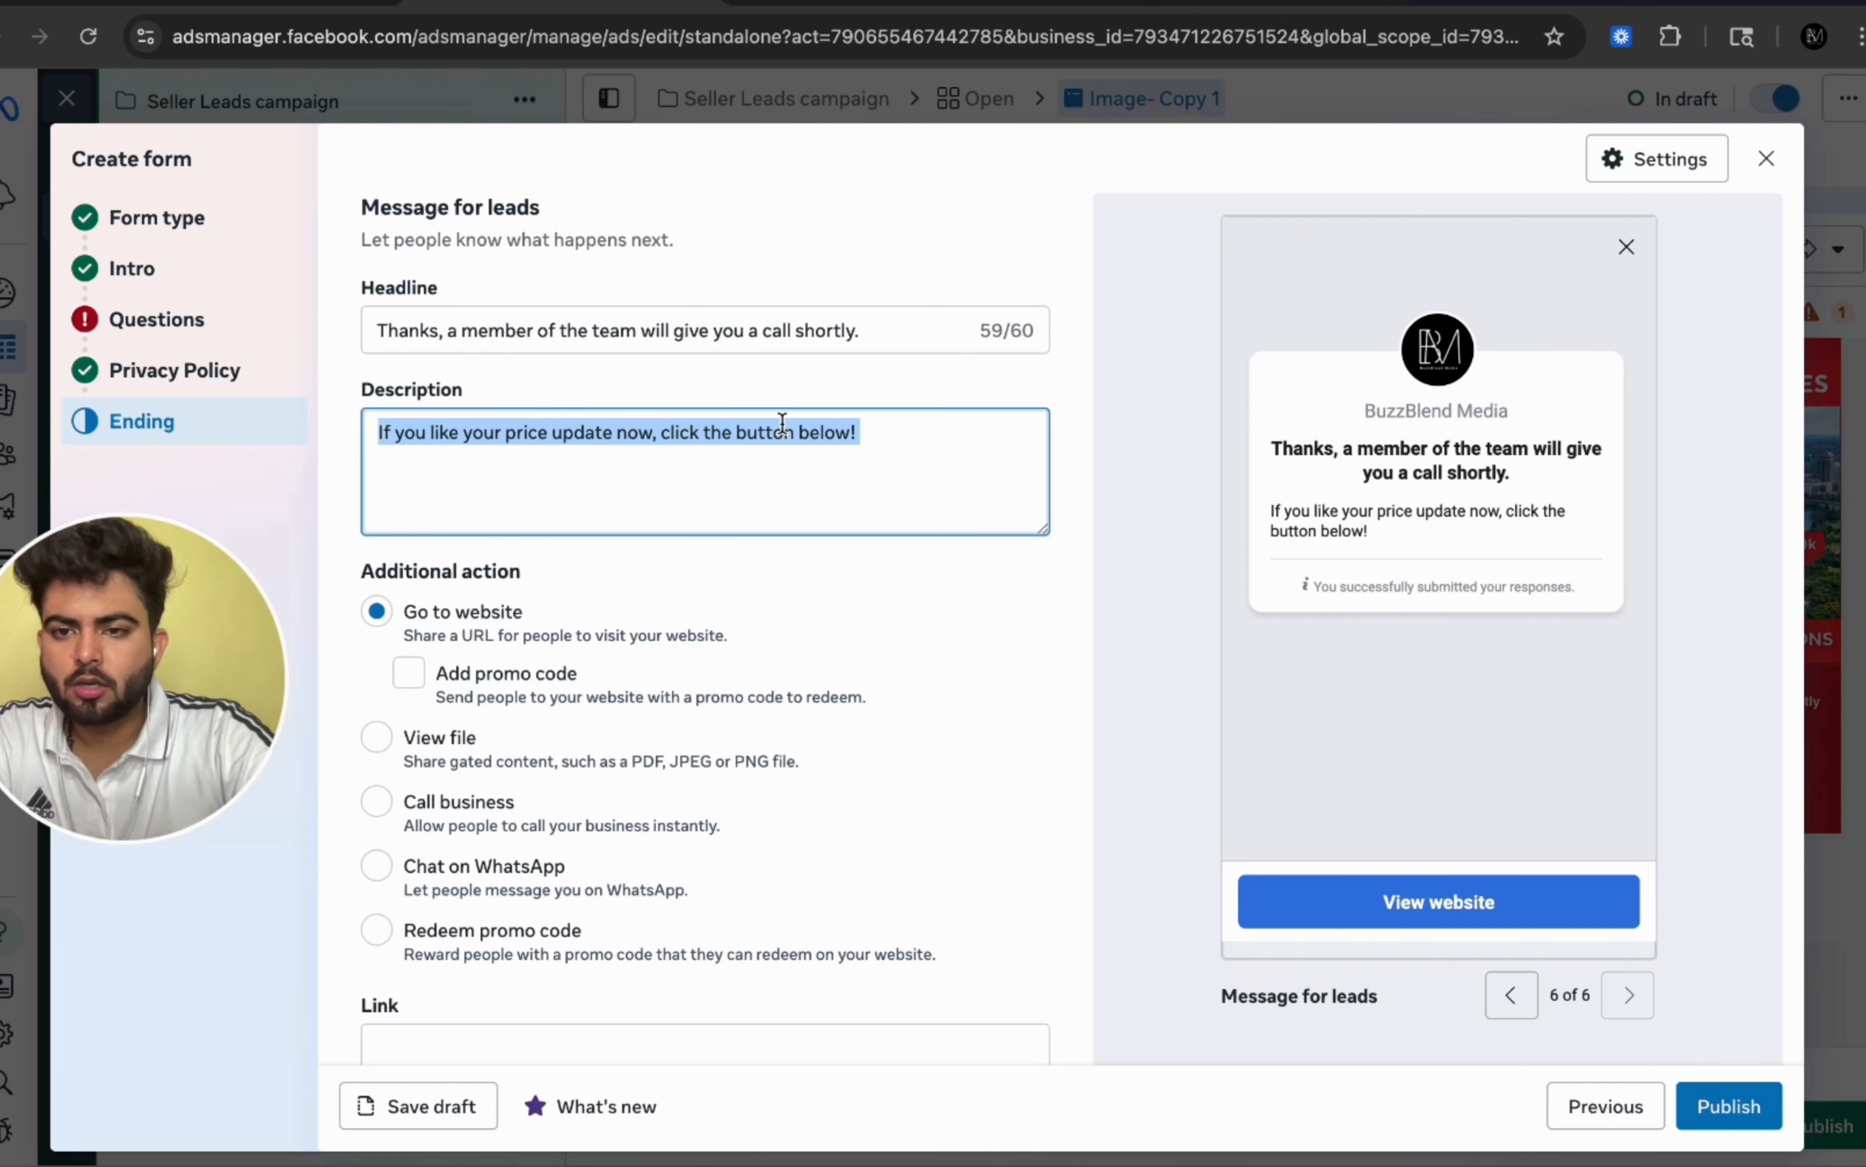
left_click(885, 446)
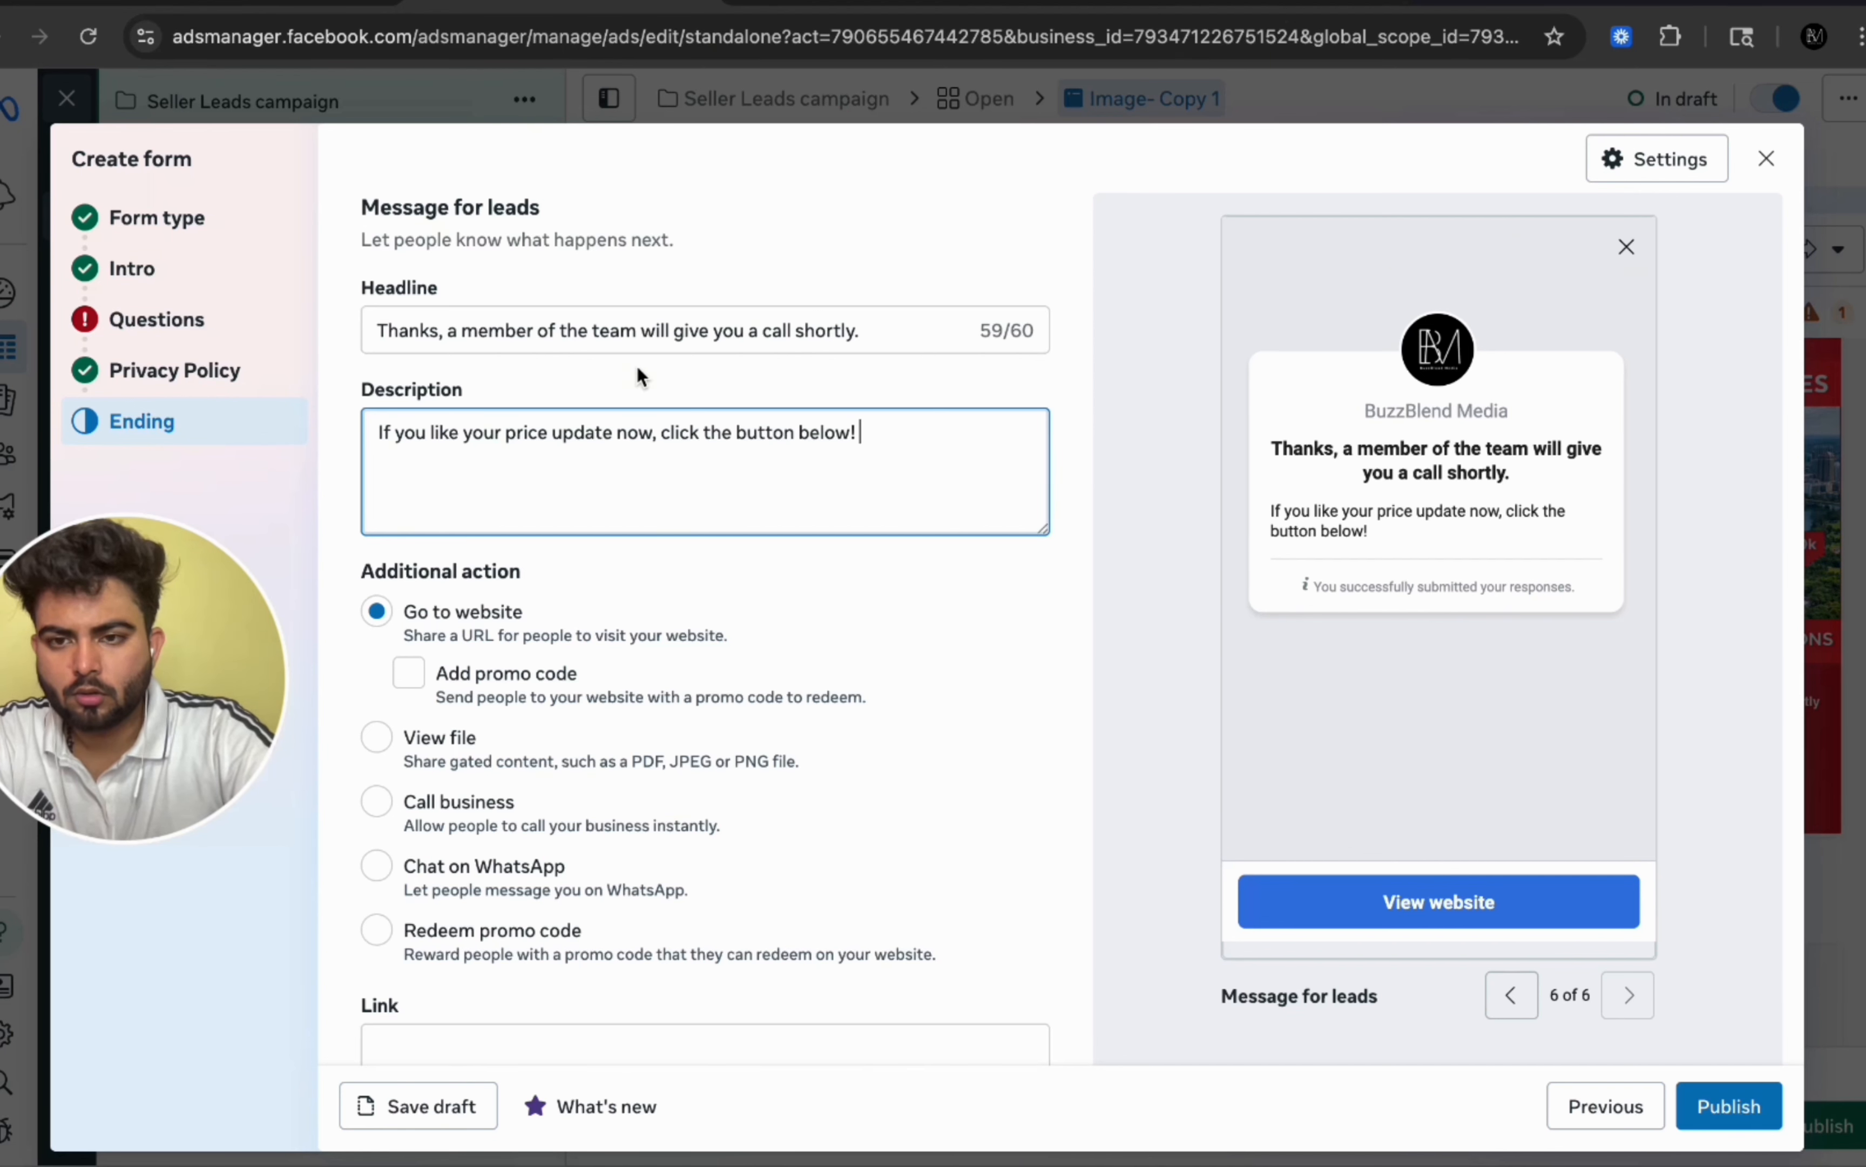
Step: Review the ending's website link field and its guidance
scroll(655, 695, "down", 3)
left_click(569, 772)
left_click(601, 788)
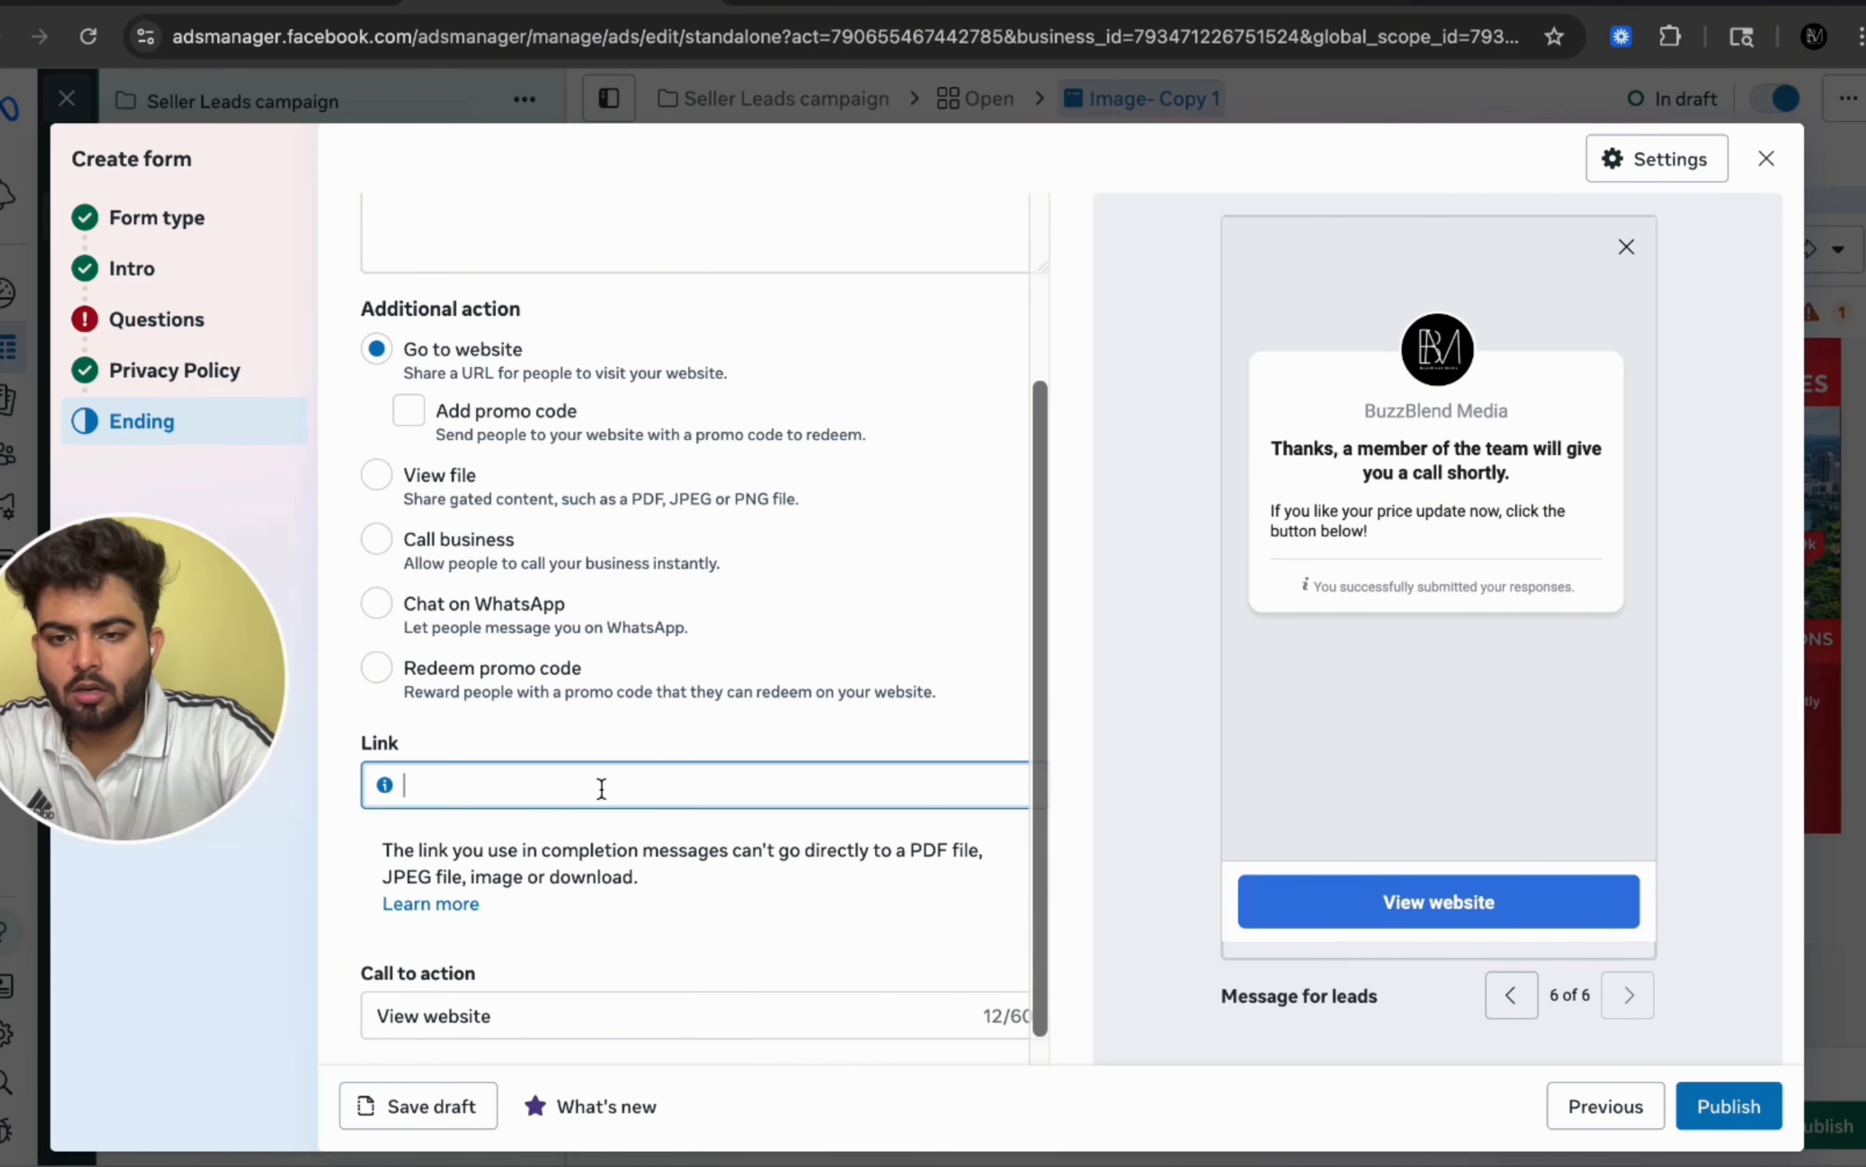
scroll(668, 733, "down", 1)
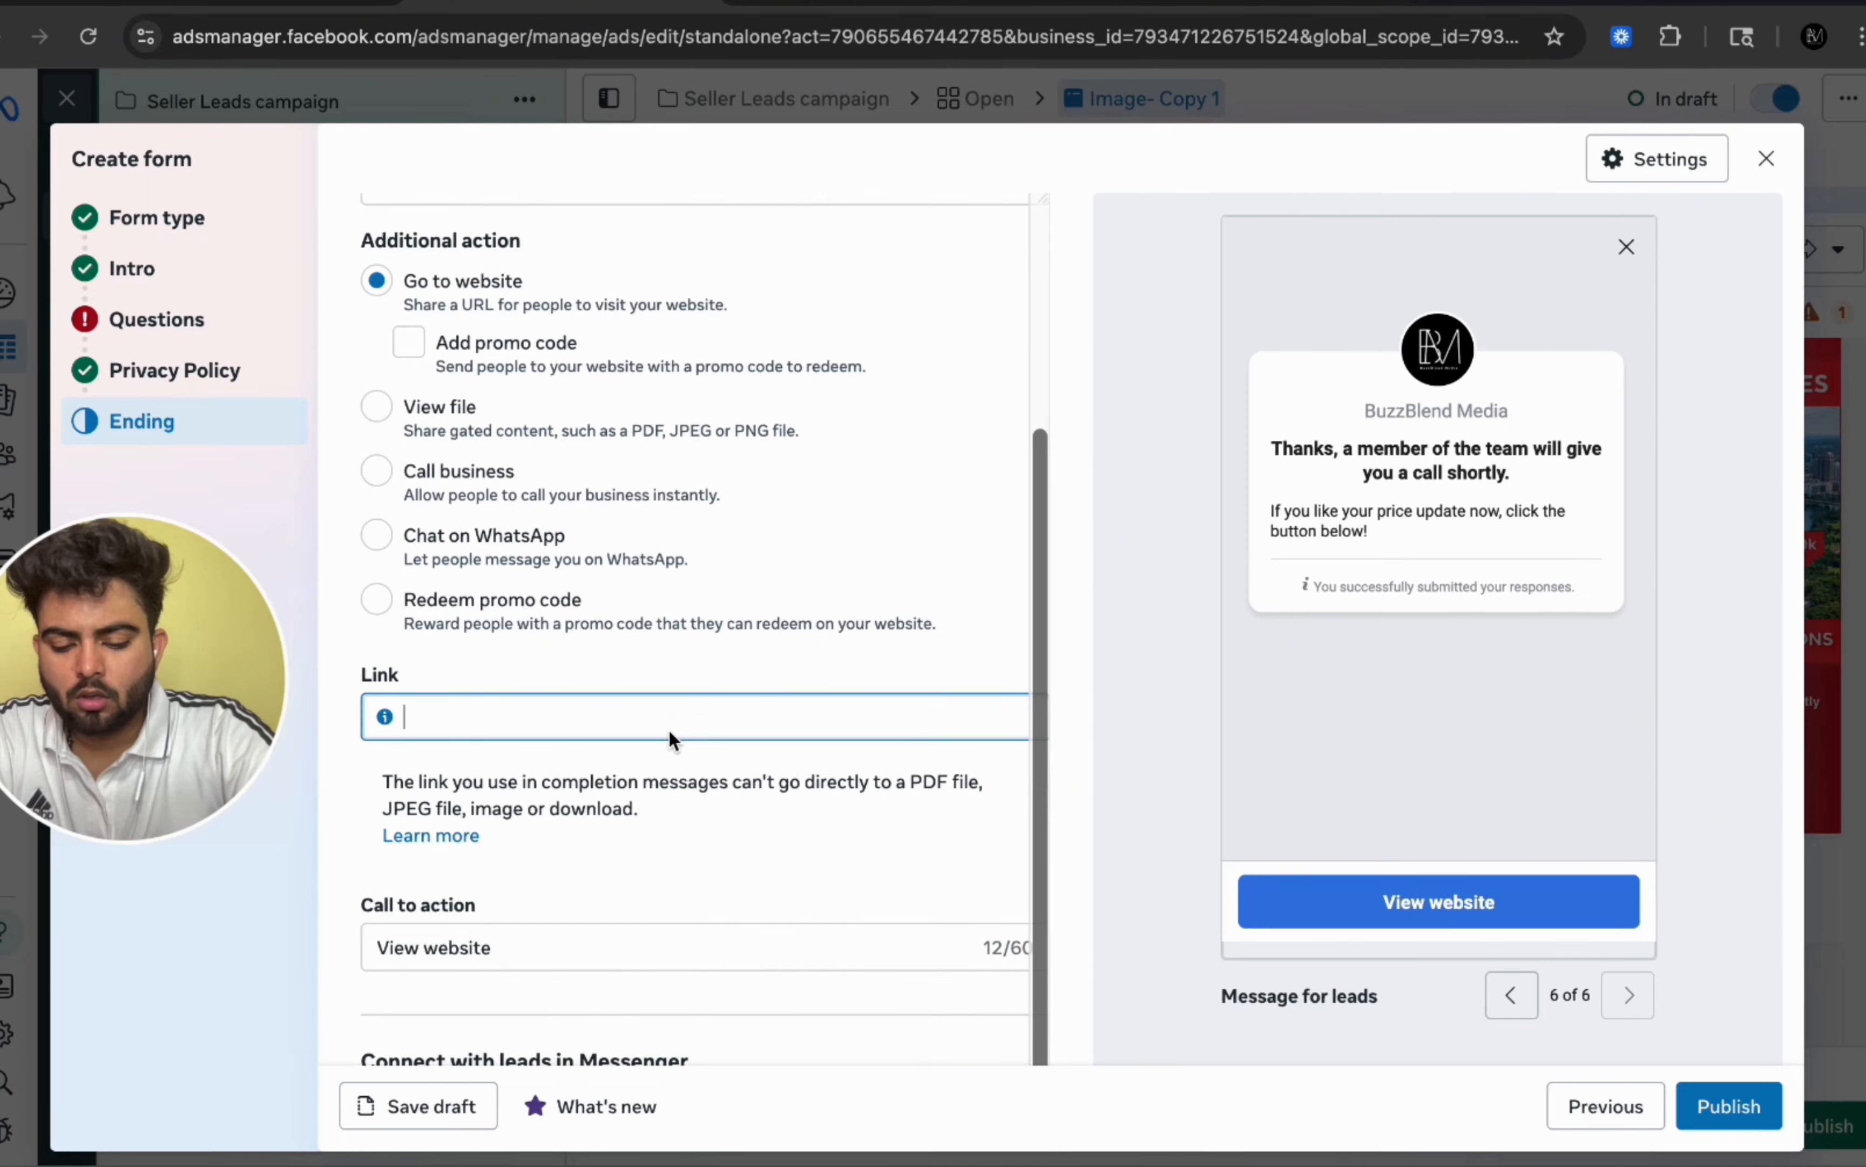
scroll(670, 733, "down", 2)
scroll(499, 710, "up", 2)
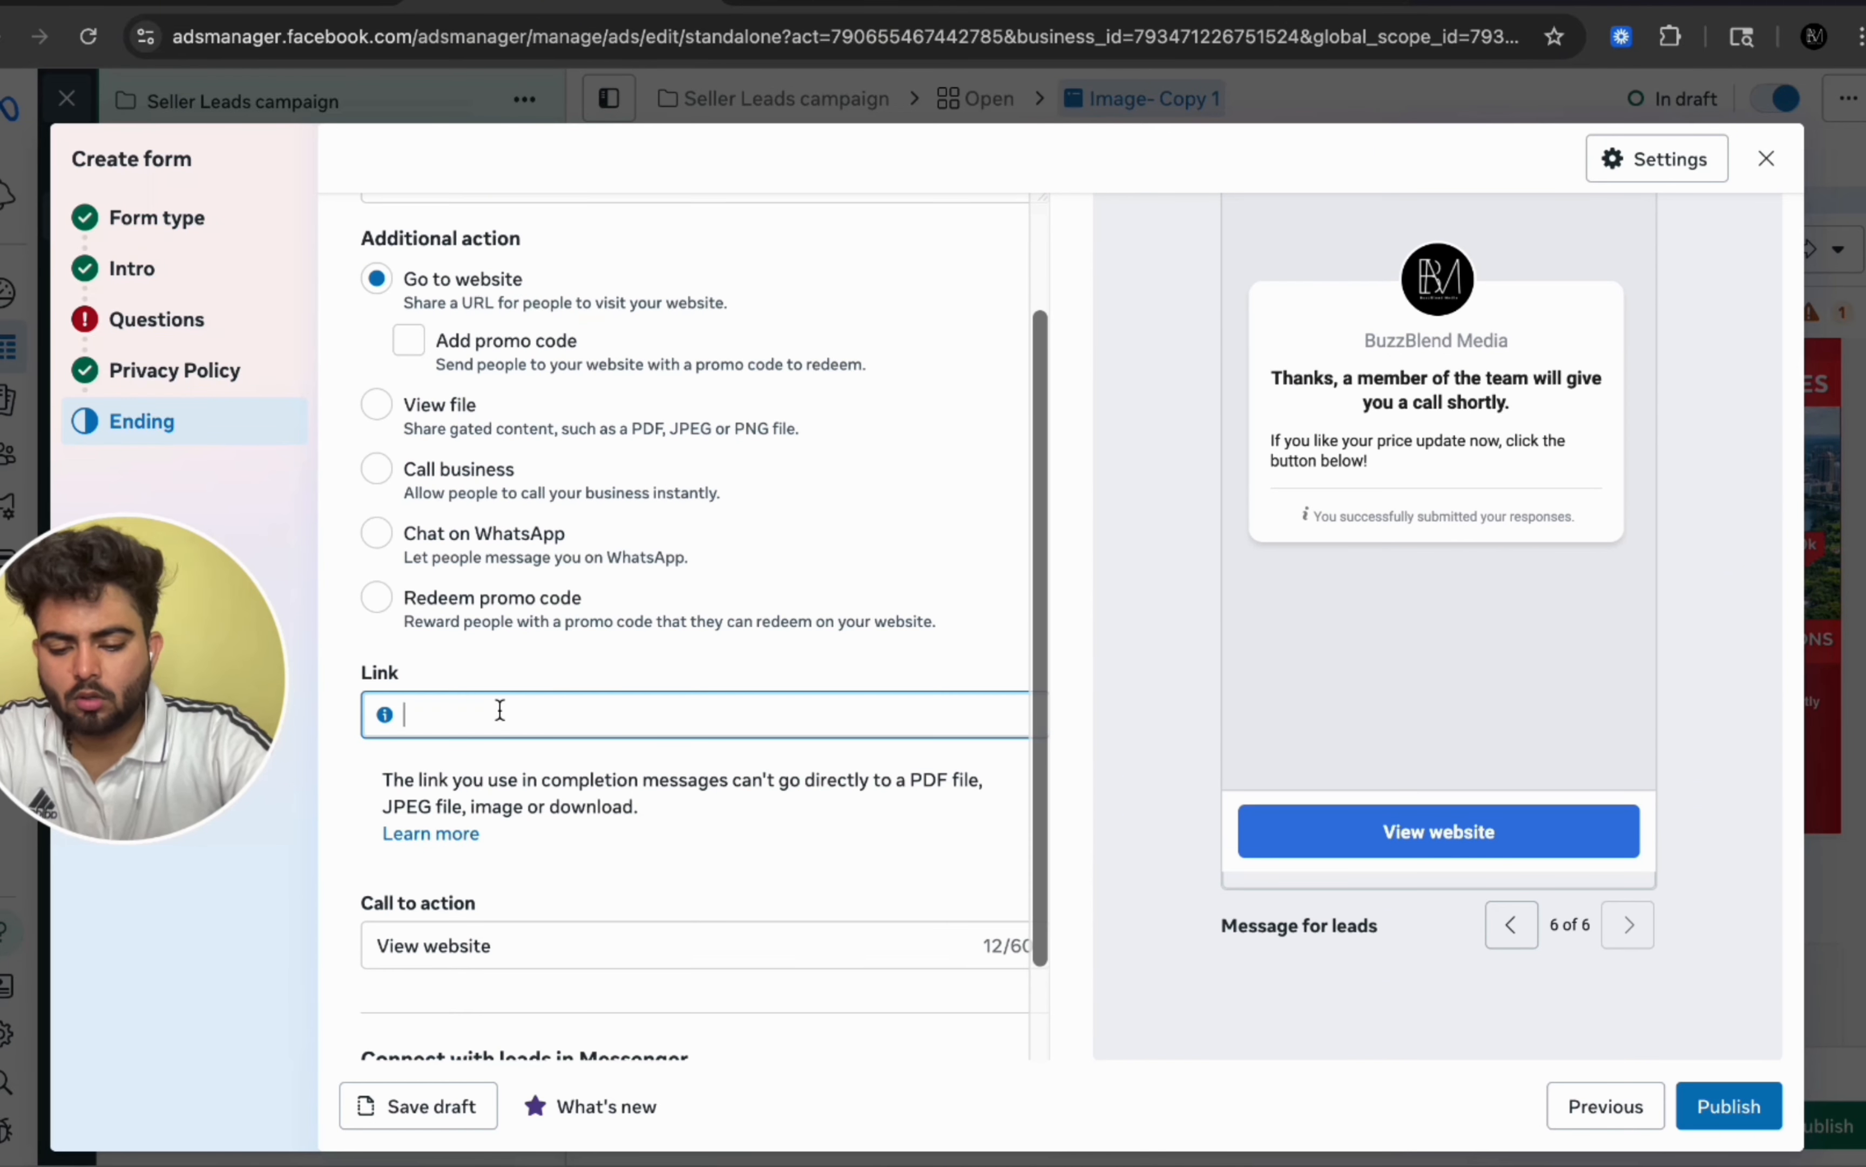
scroll(499, 710, "down", 2)
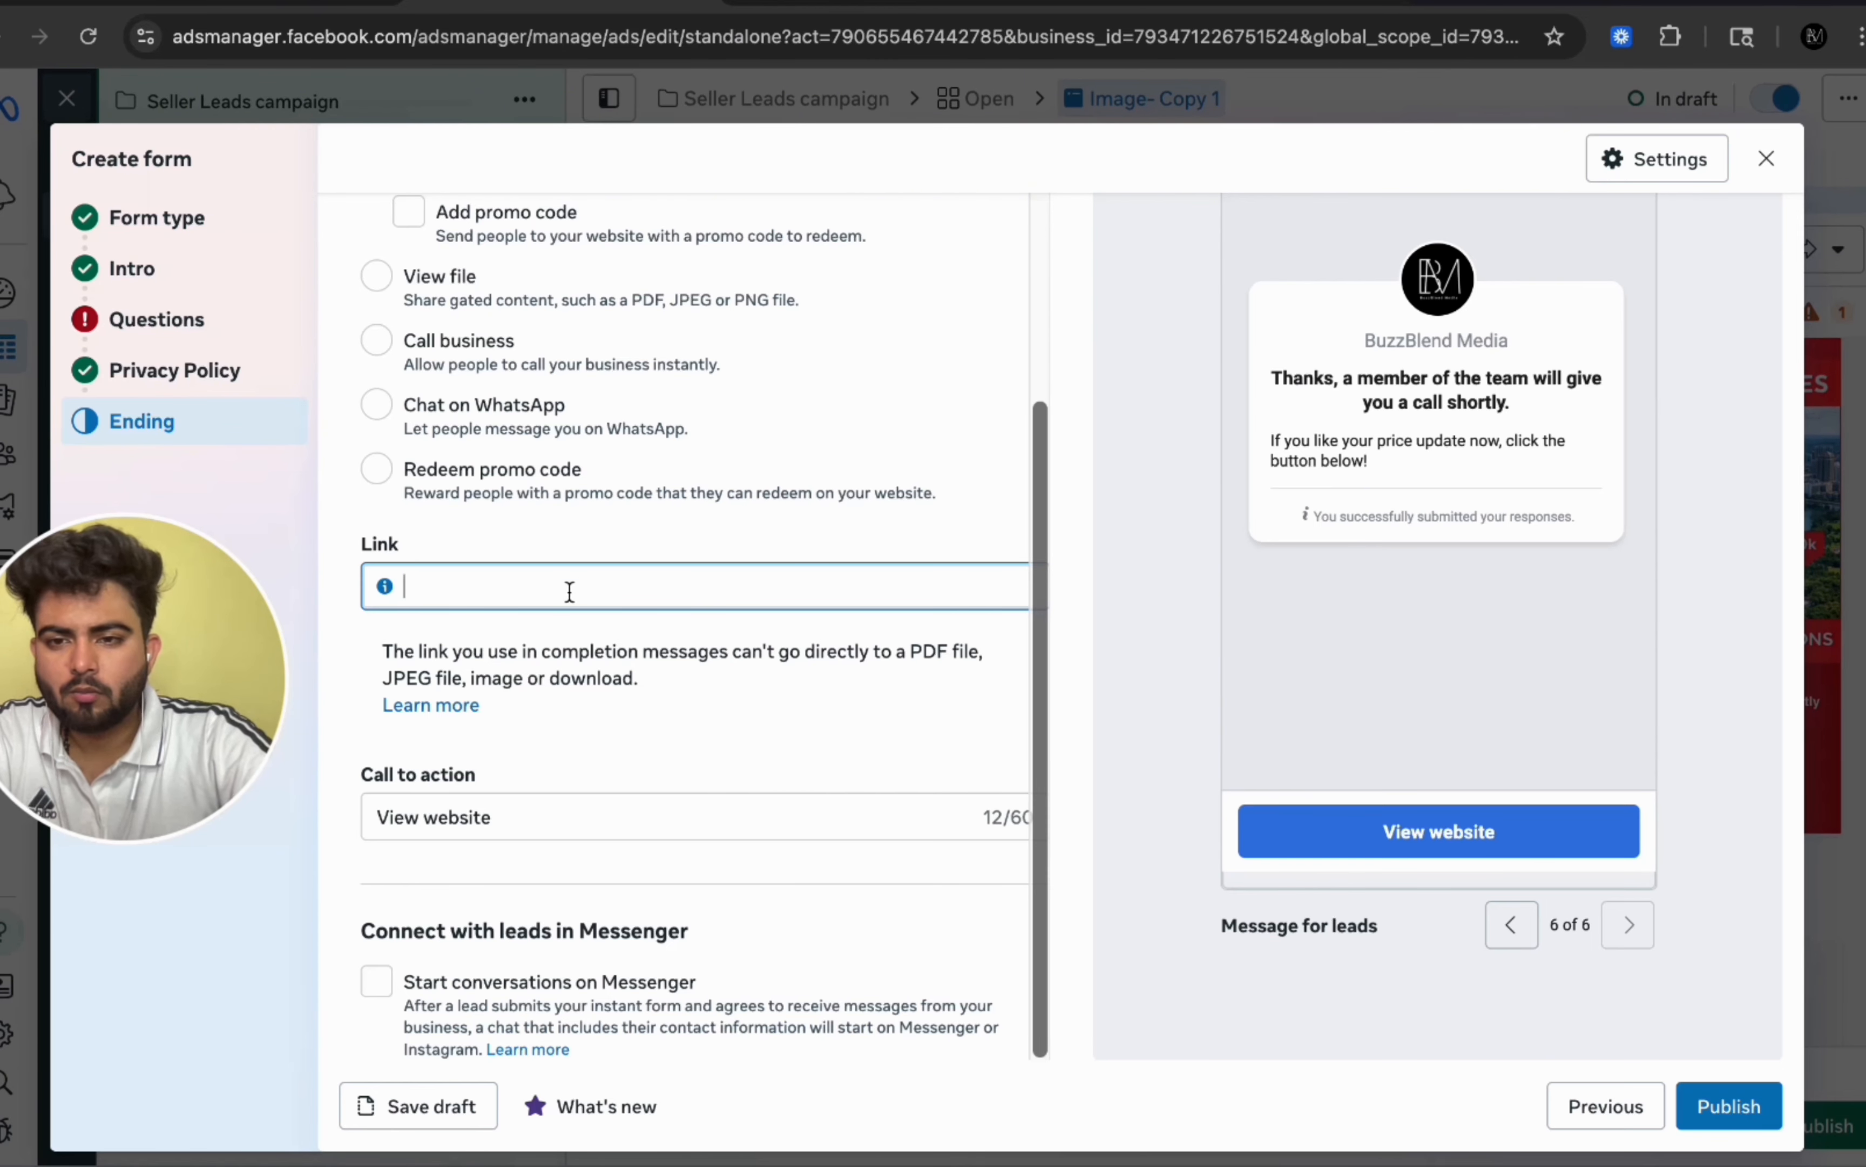
triple_click(598, 656)
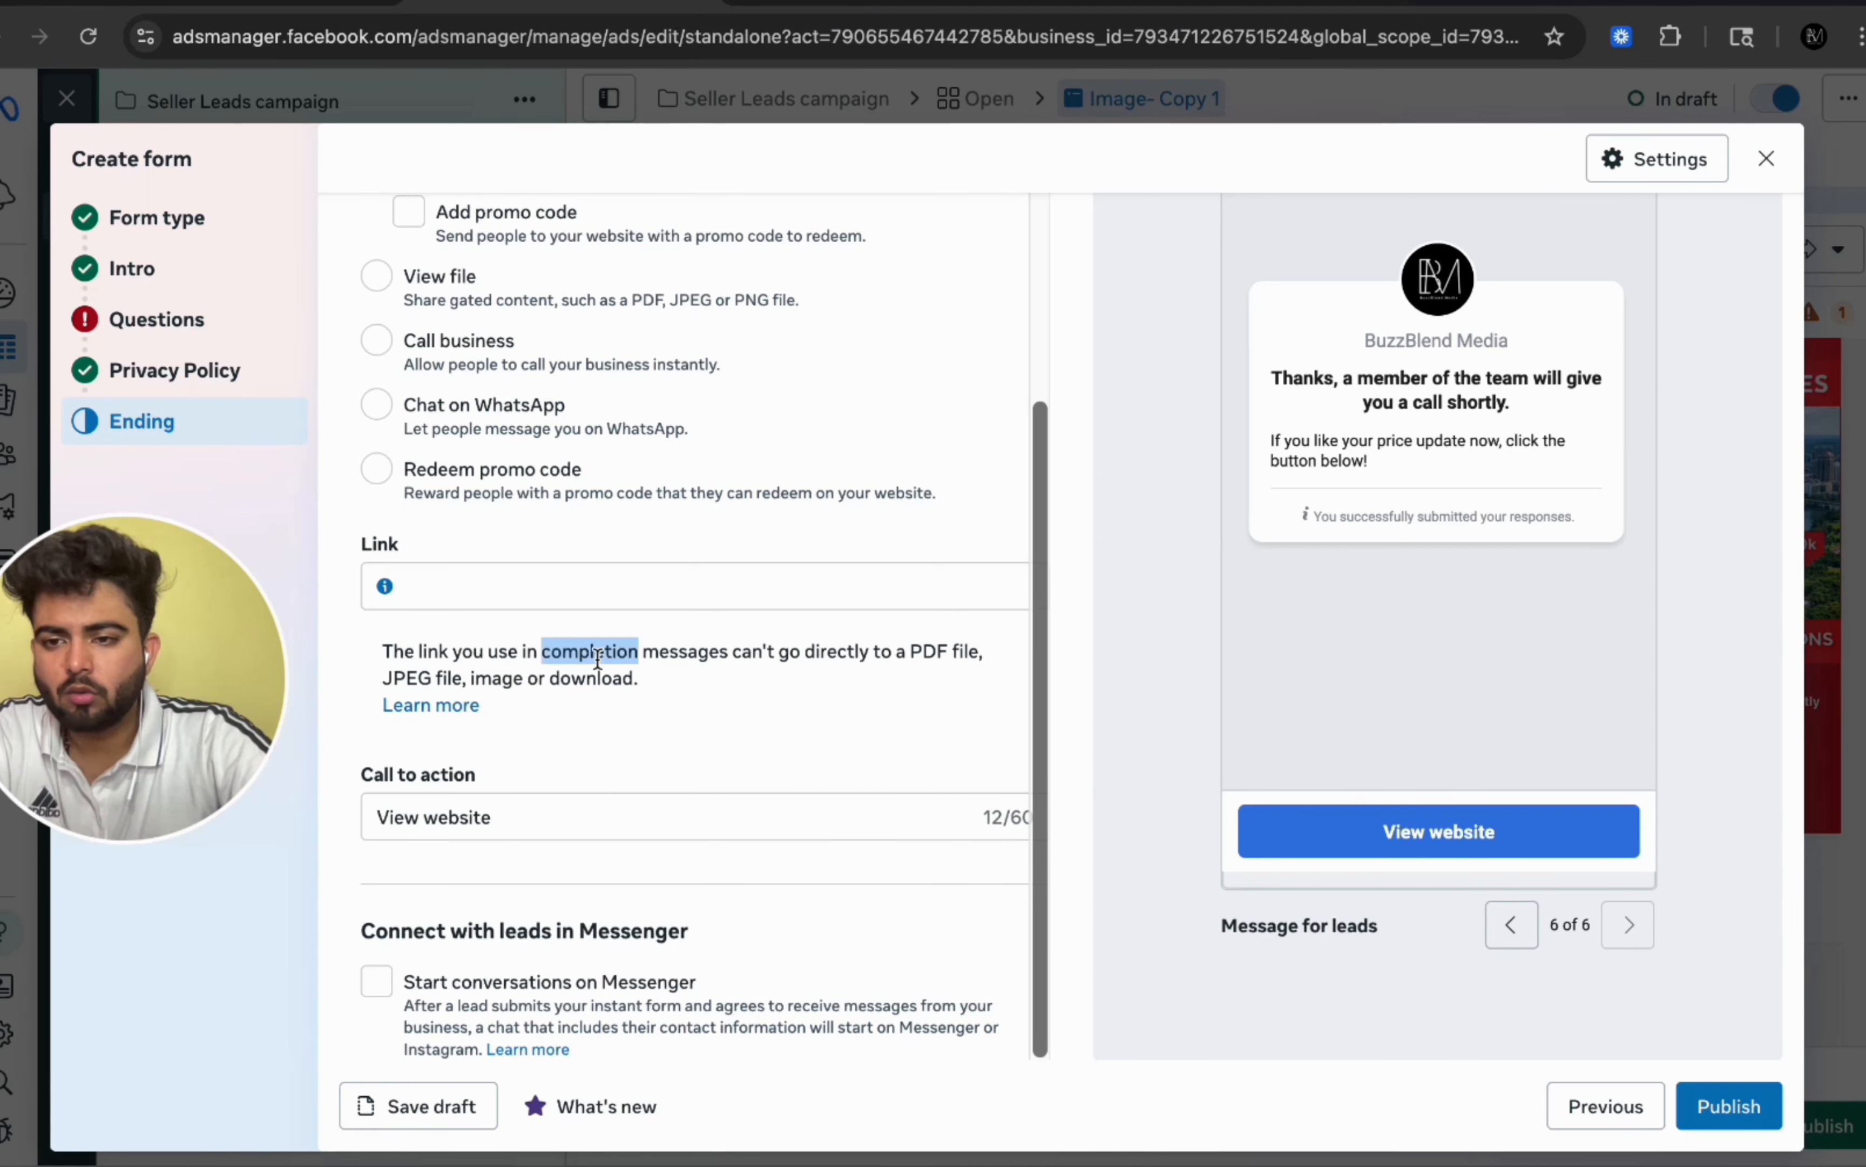
triple_click(597, 655)
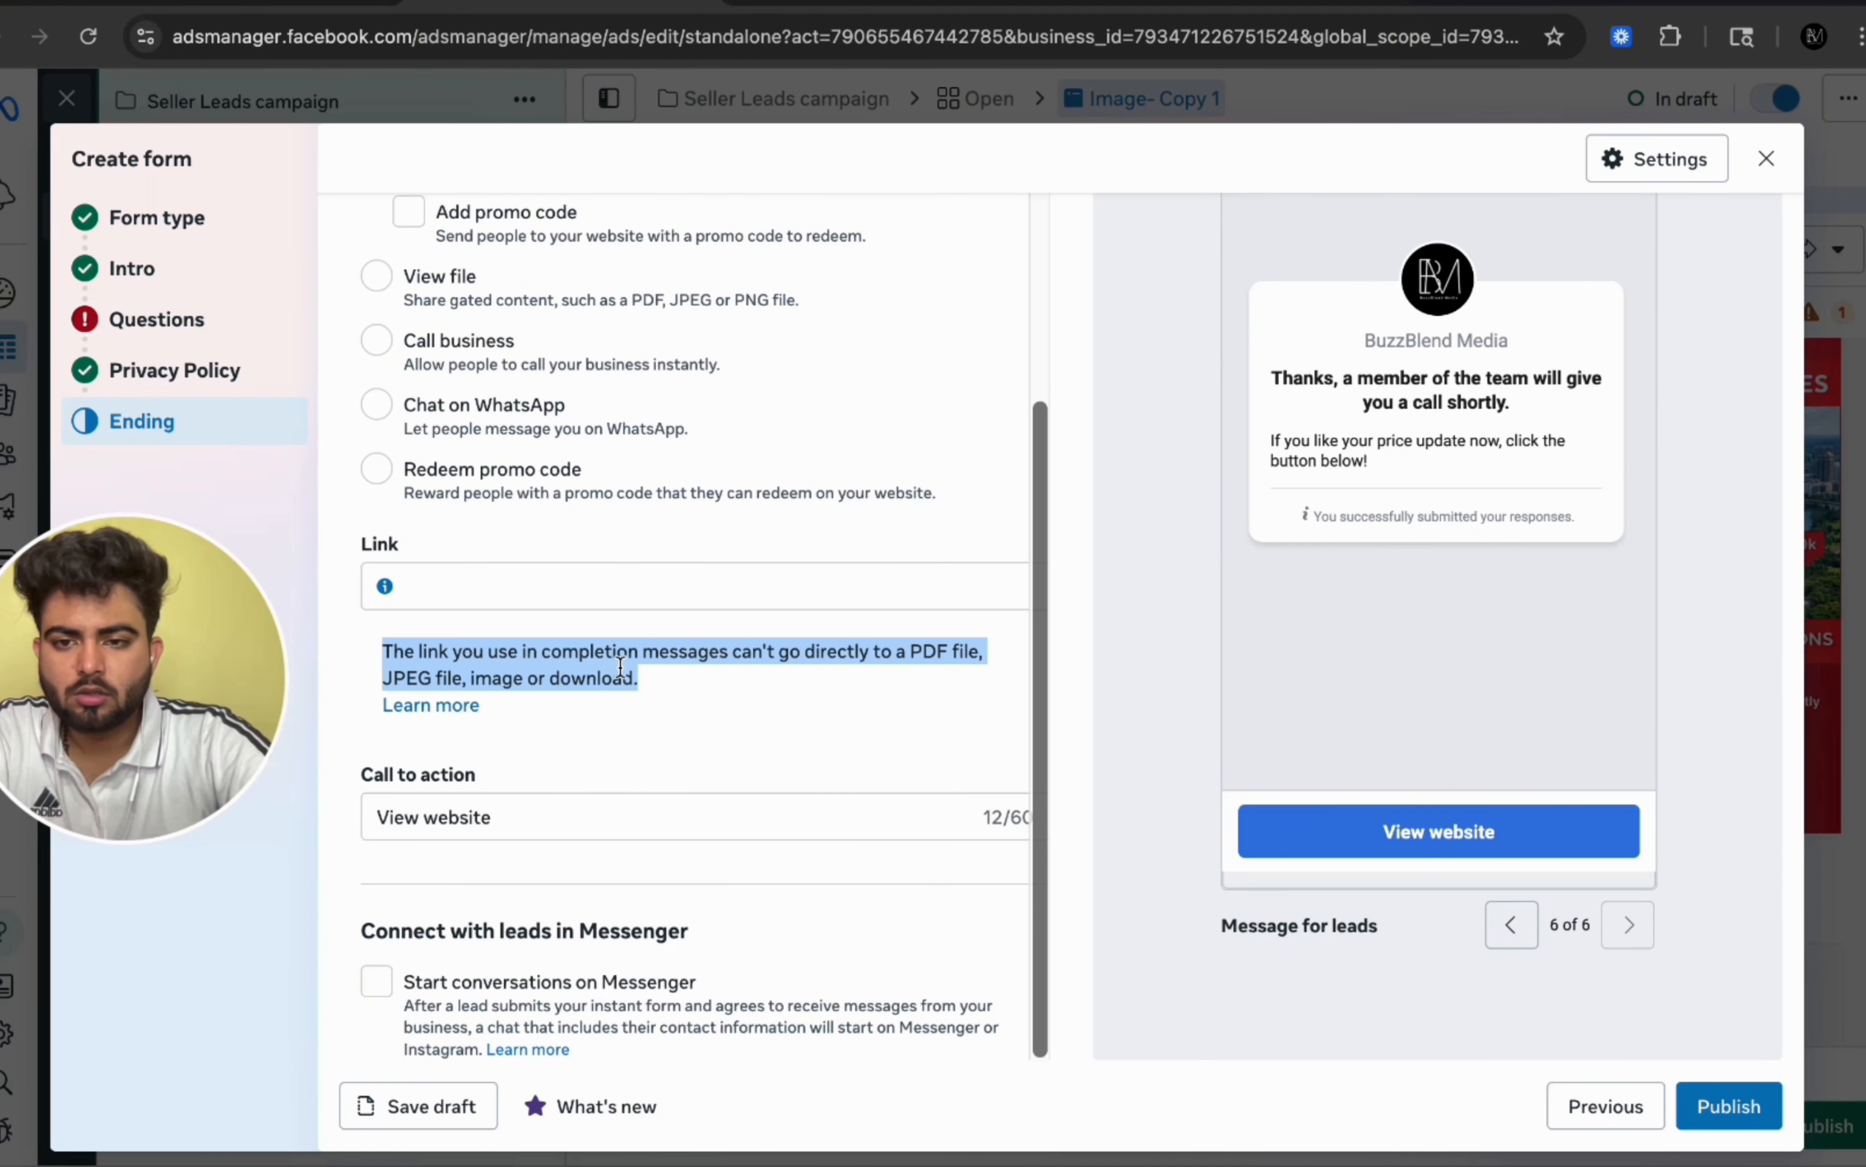
double_click(625, 668)
triple_click(625, 668)
left_click(610, 665)
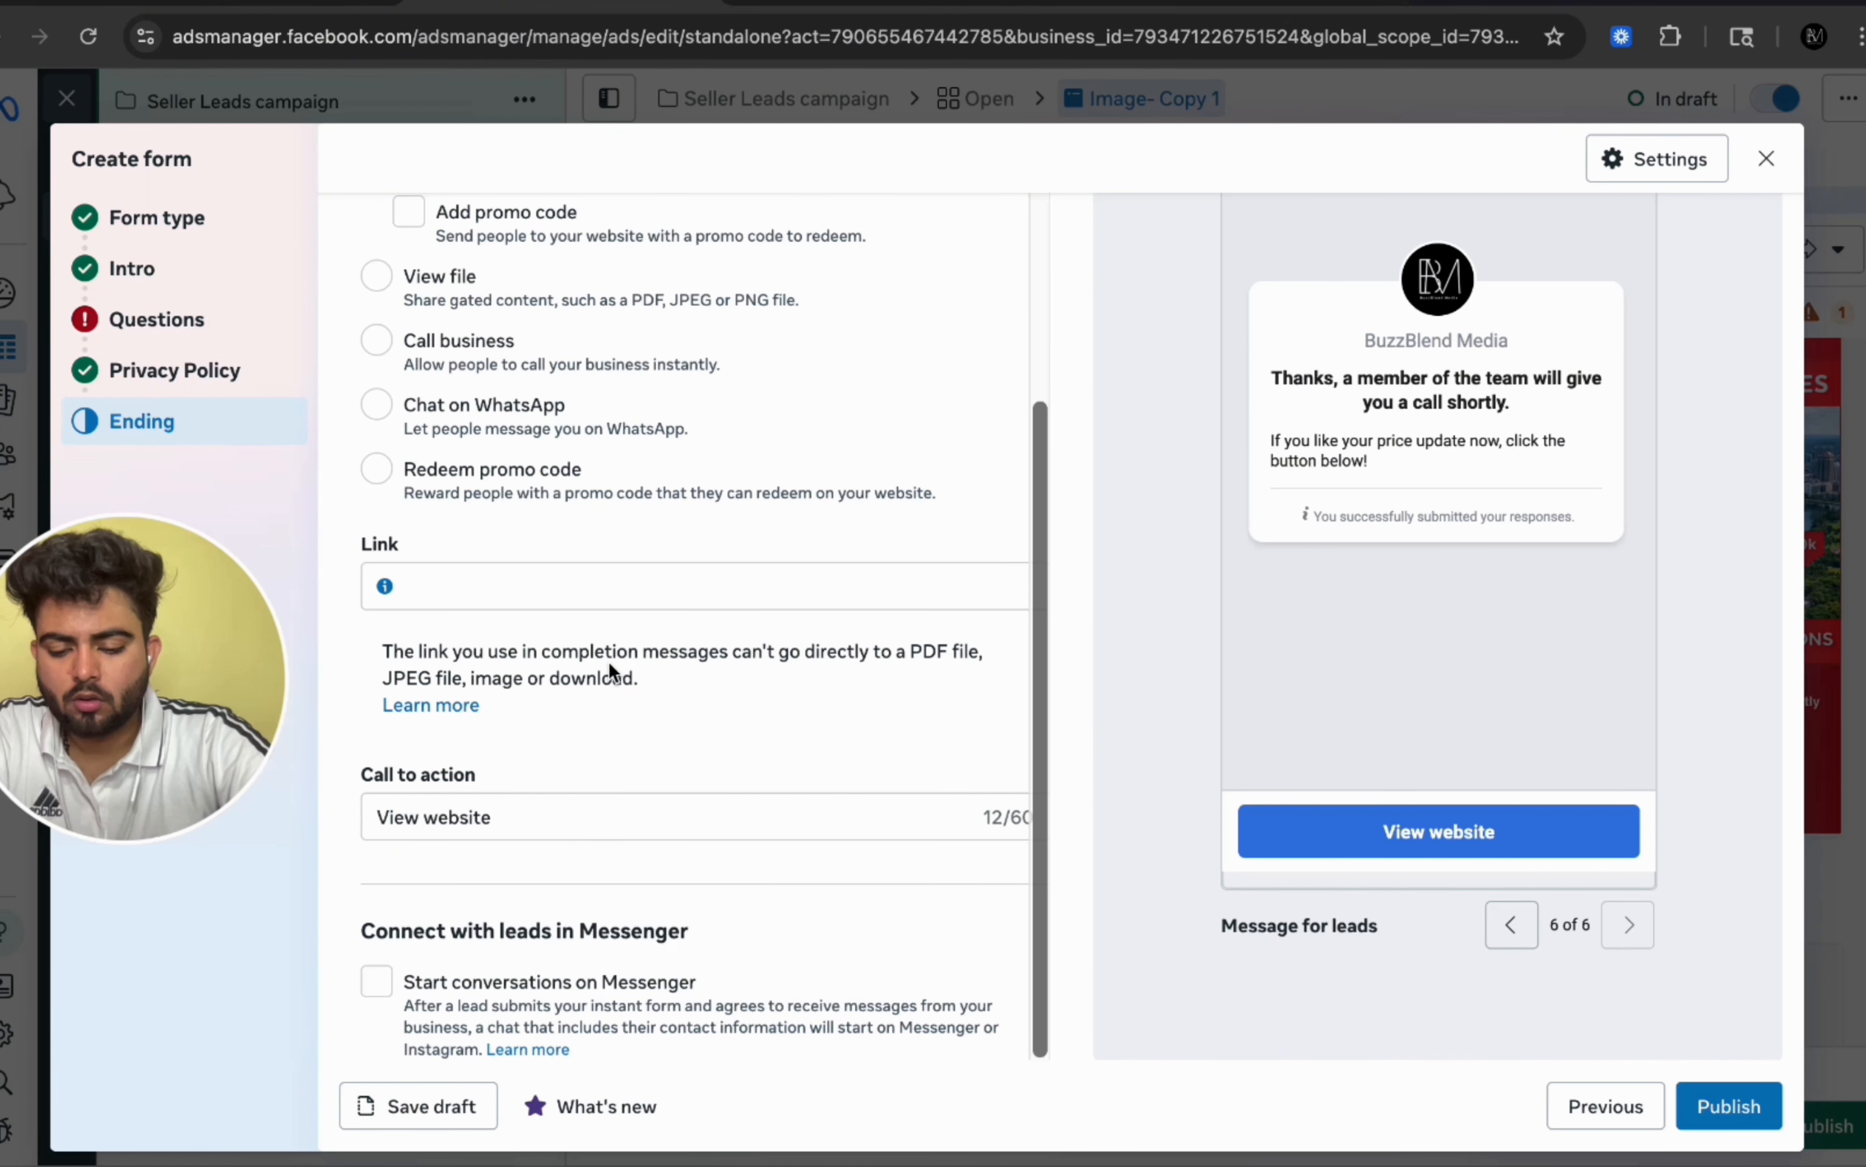
Step: Set the ending call to action to 'Get Price Update' and enable starting conversations on Messenger
triple_click(548, 814)
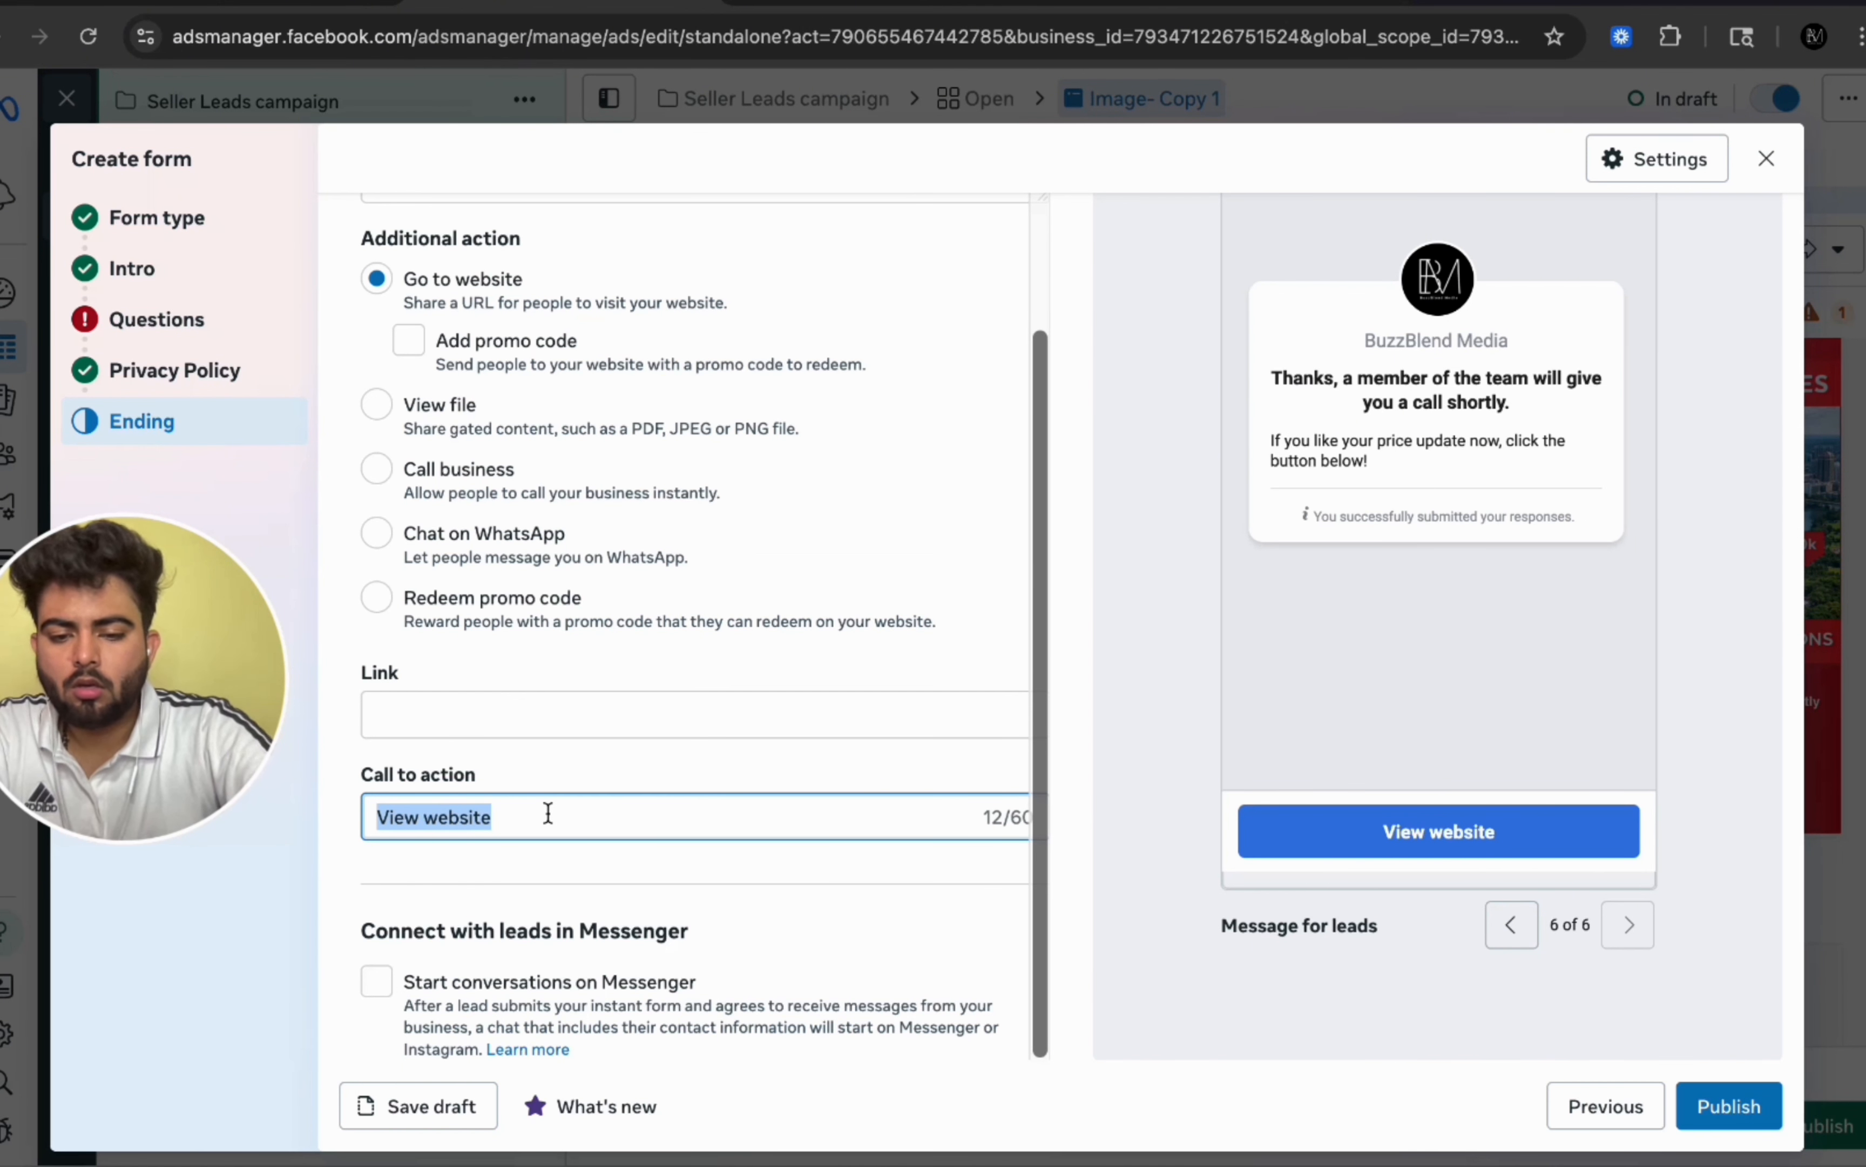
type("Get Price U")
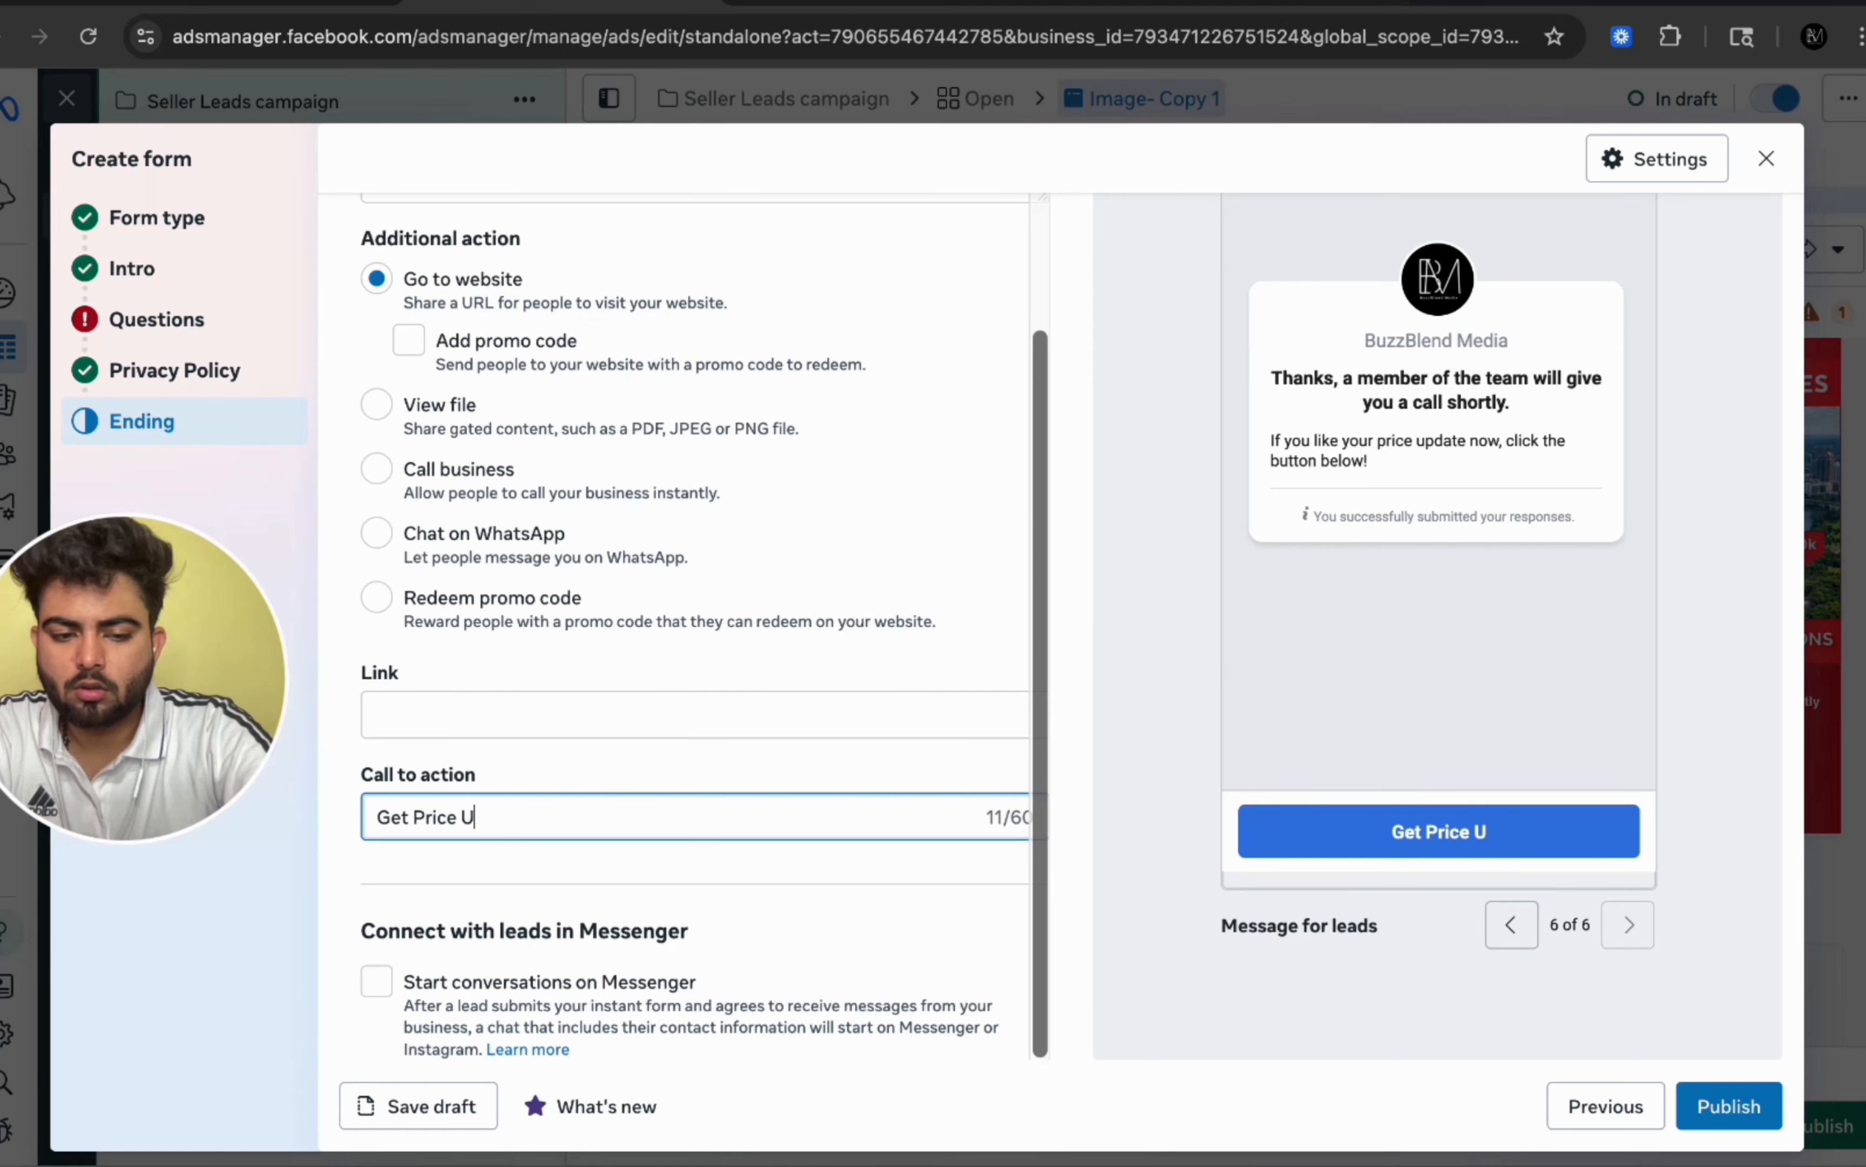
type("pdate")
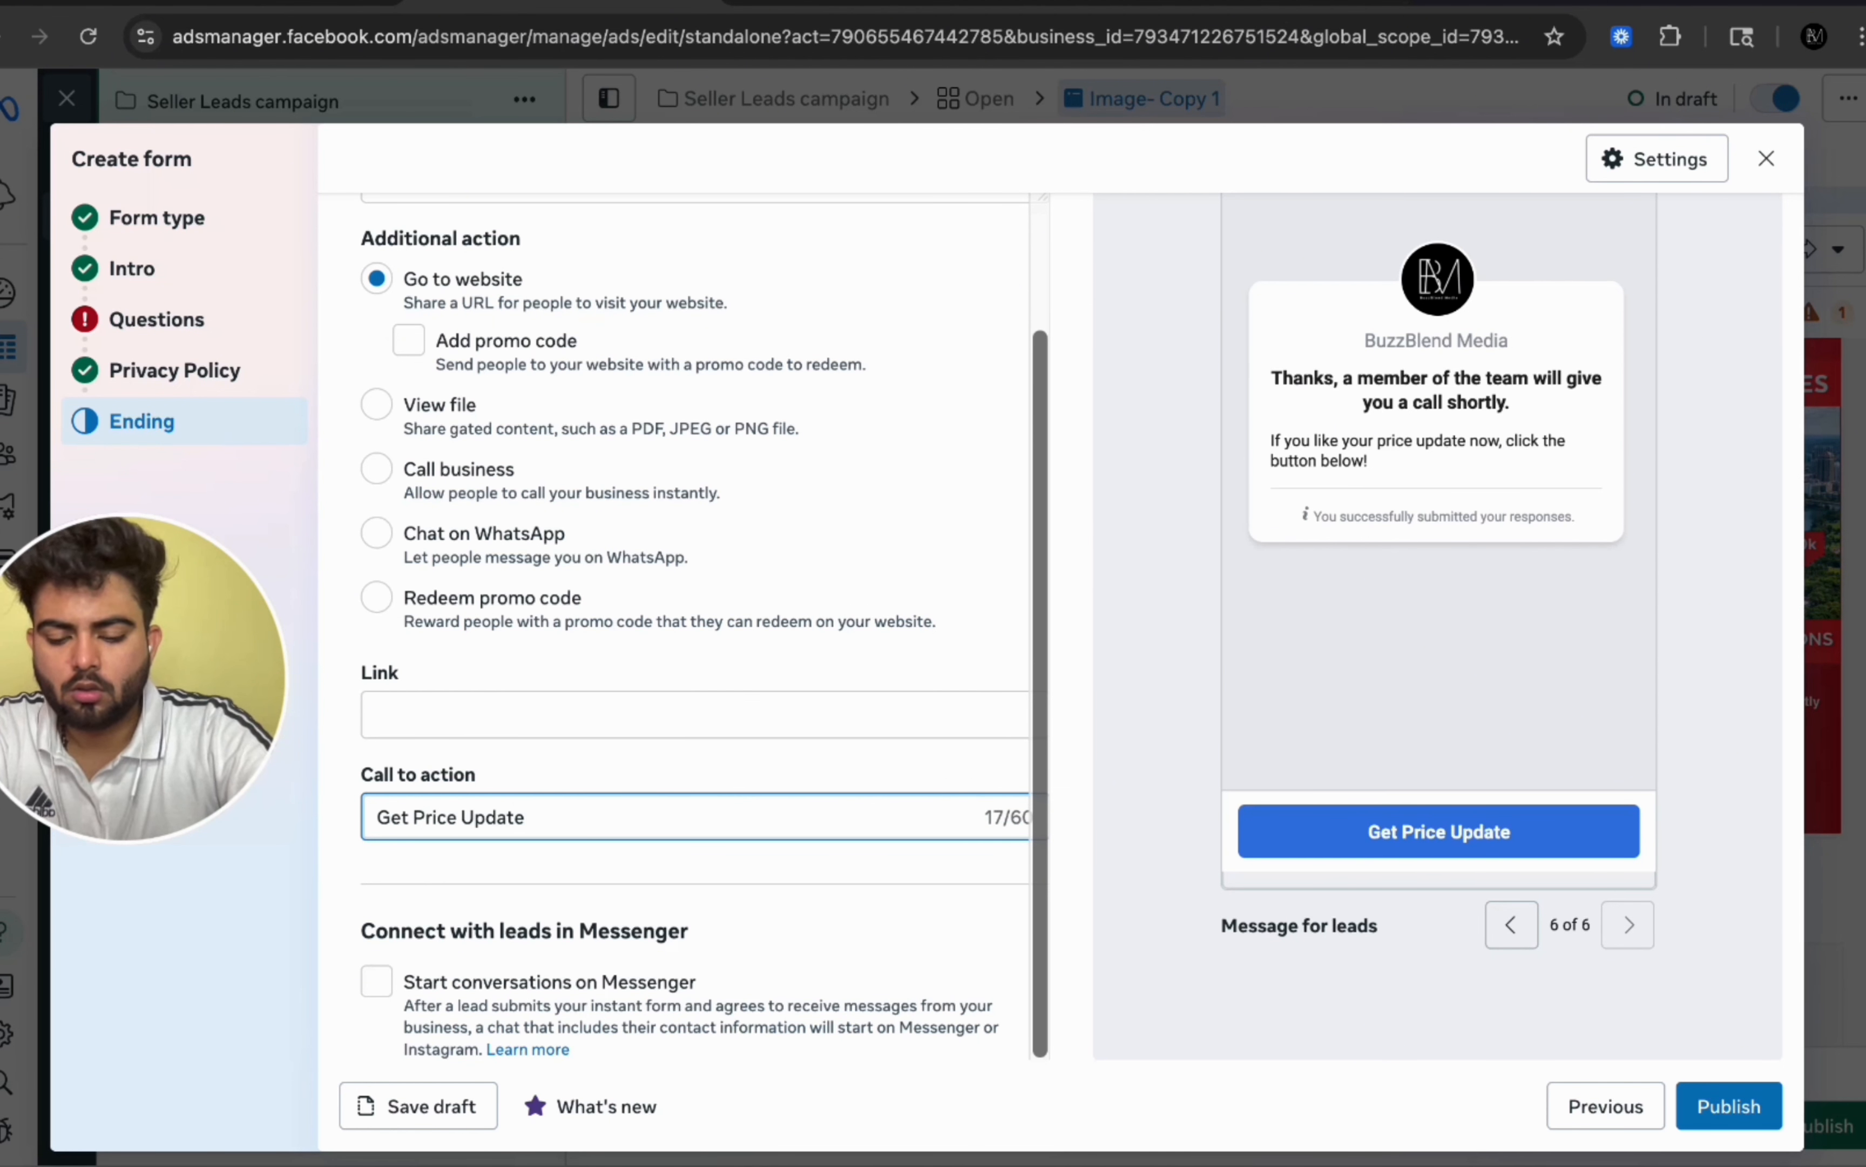
left_click(377, 983)
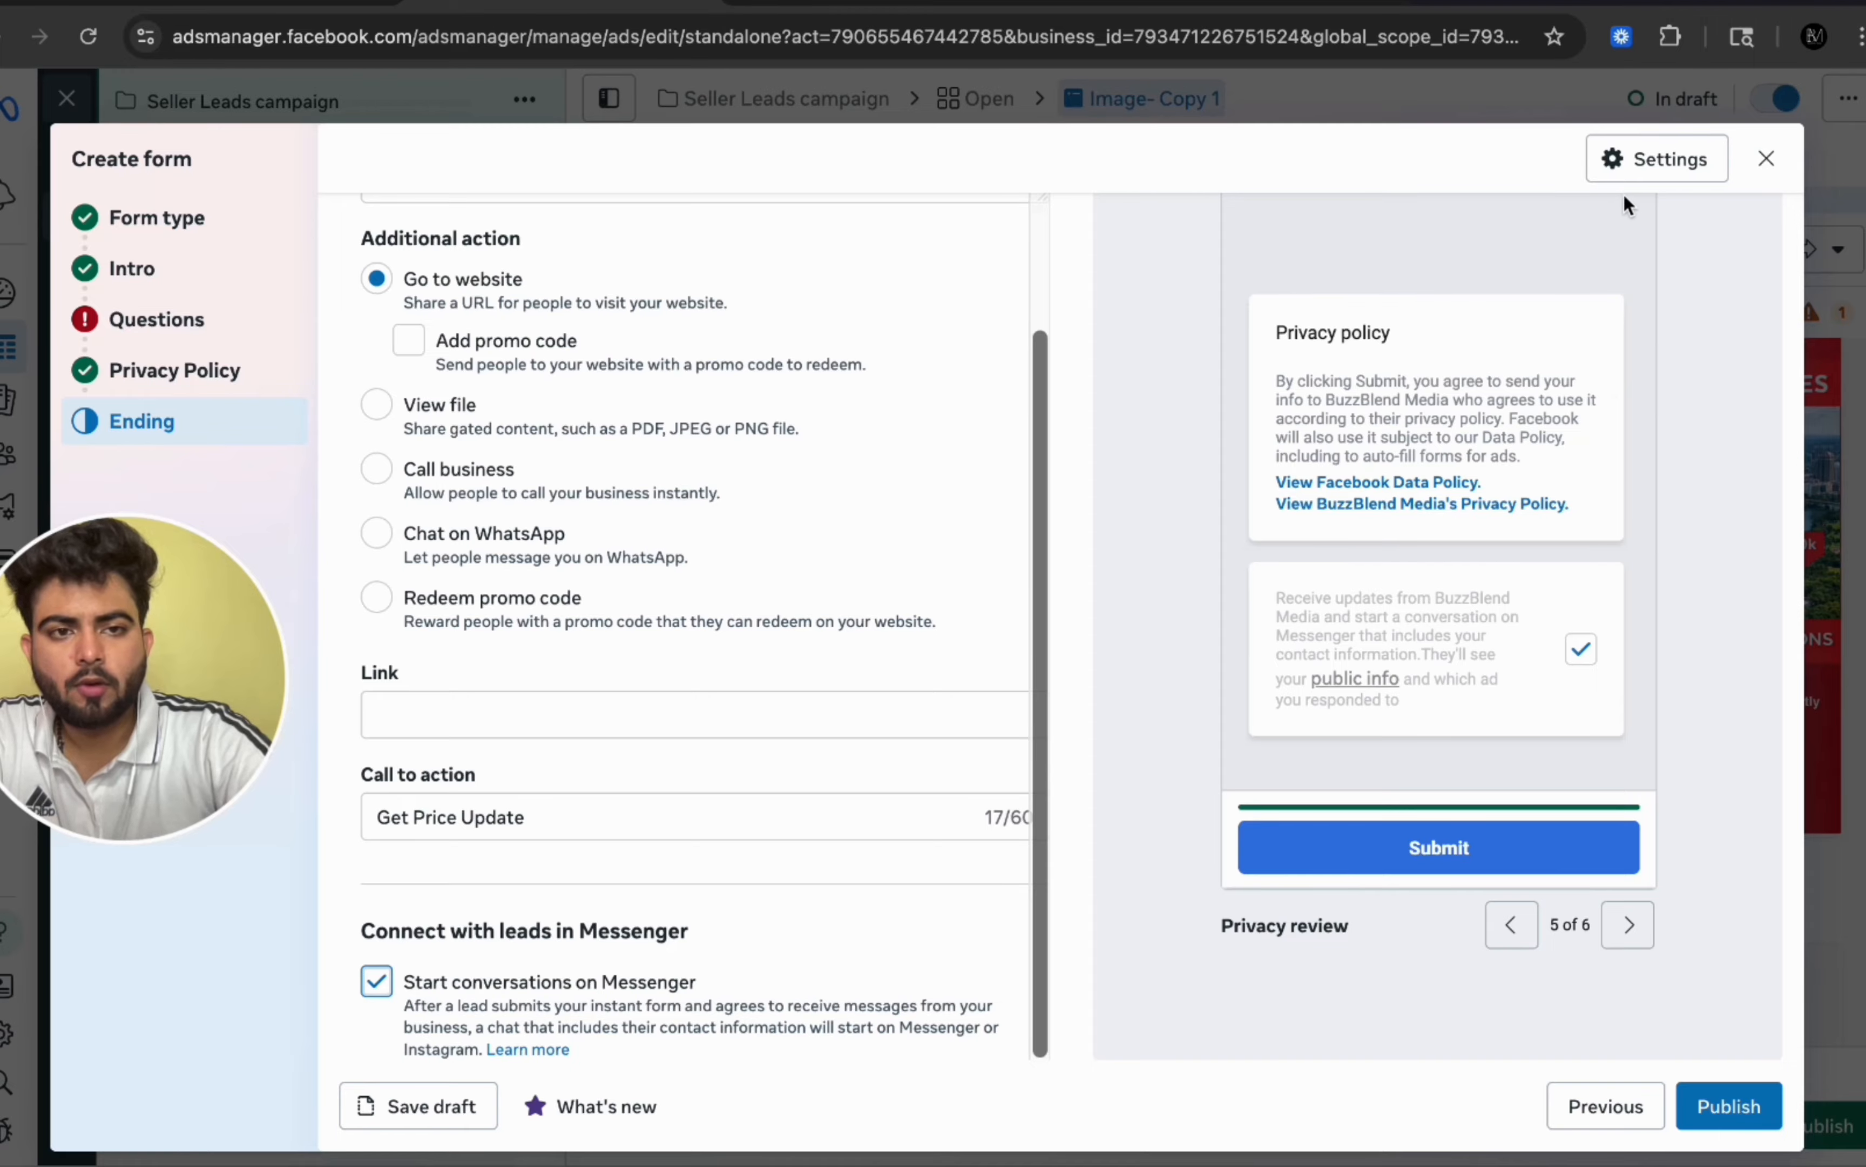
Step: Set the form's sharing to Open in form settings and publish the form
left_click(1650, 165)
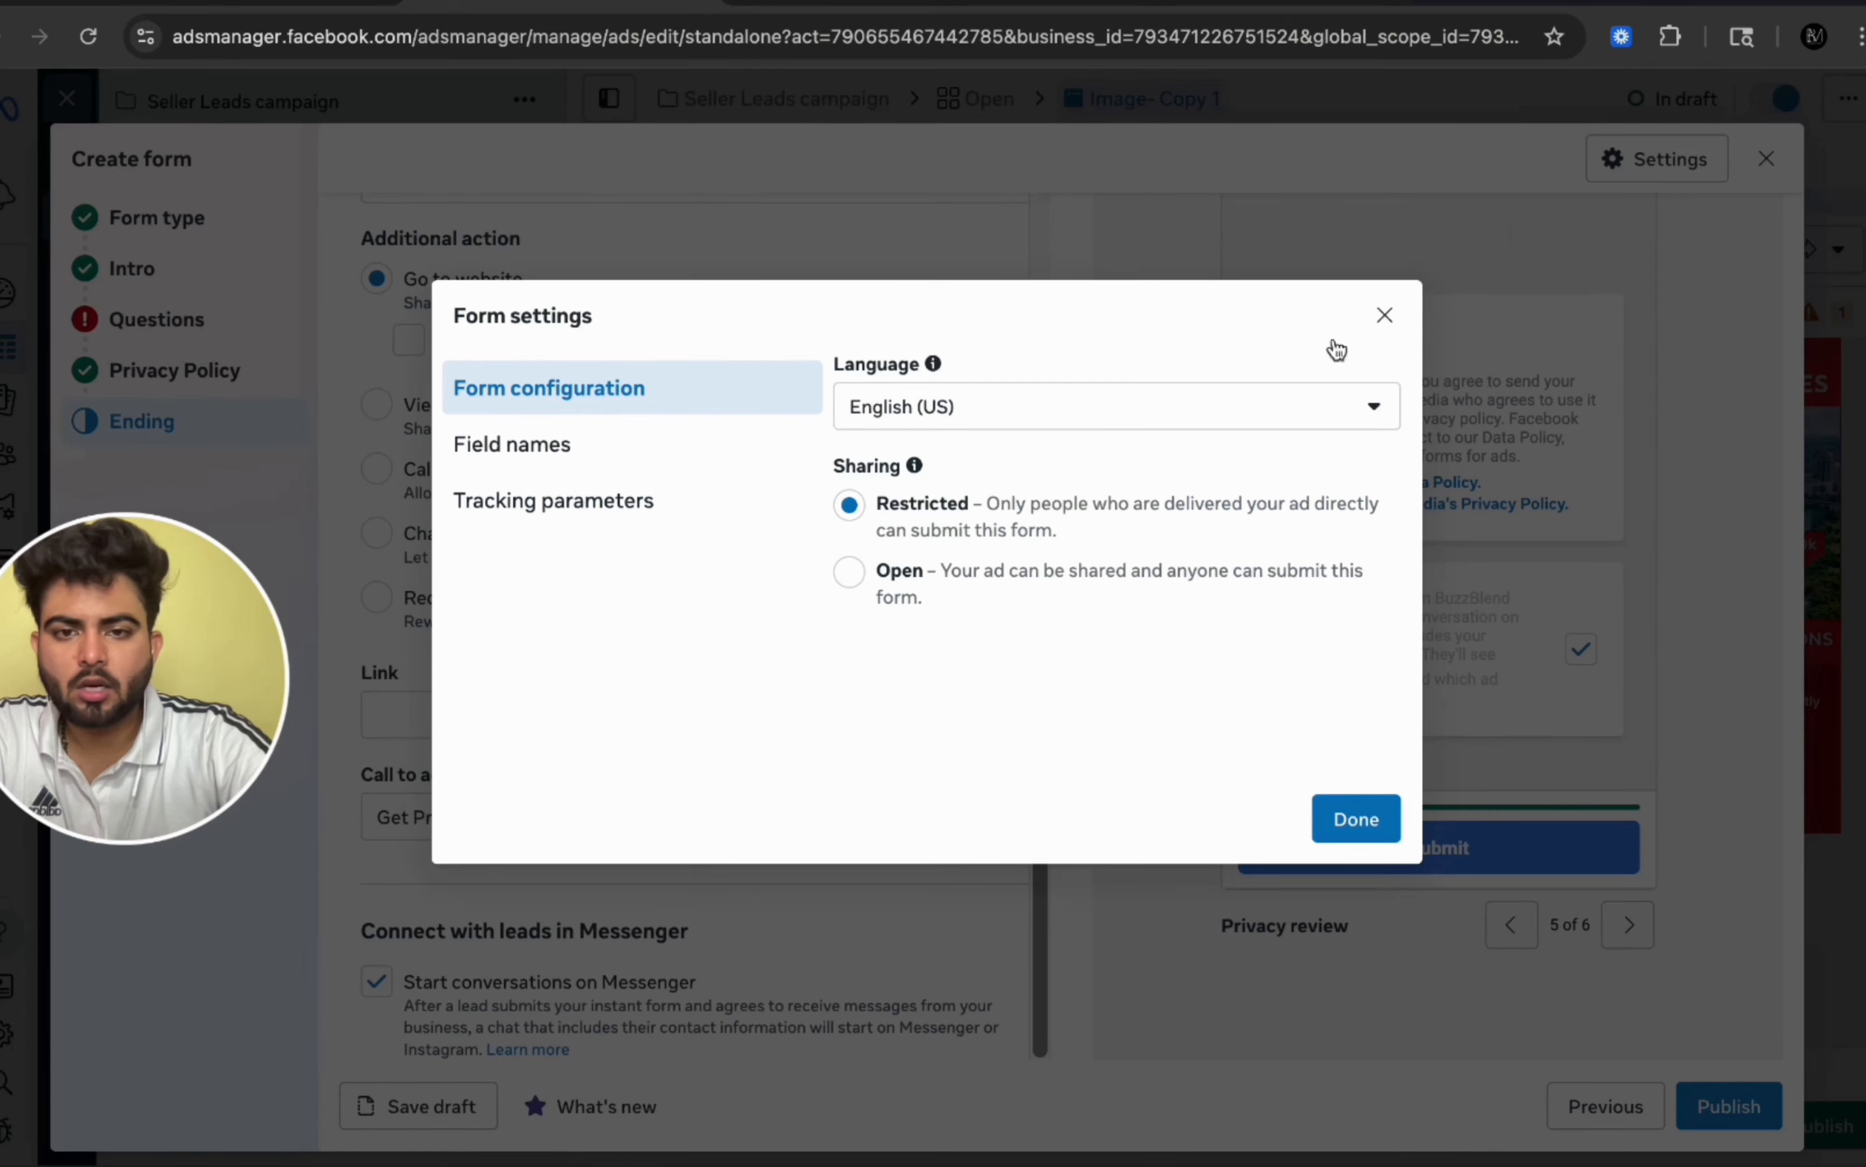
left_click(849, 572)
left_click(849, 505)
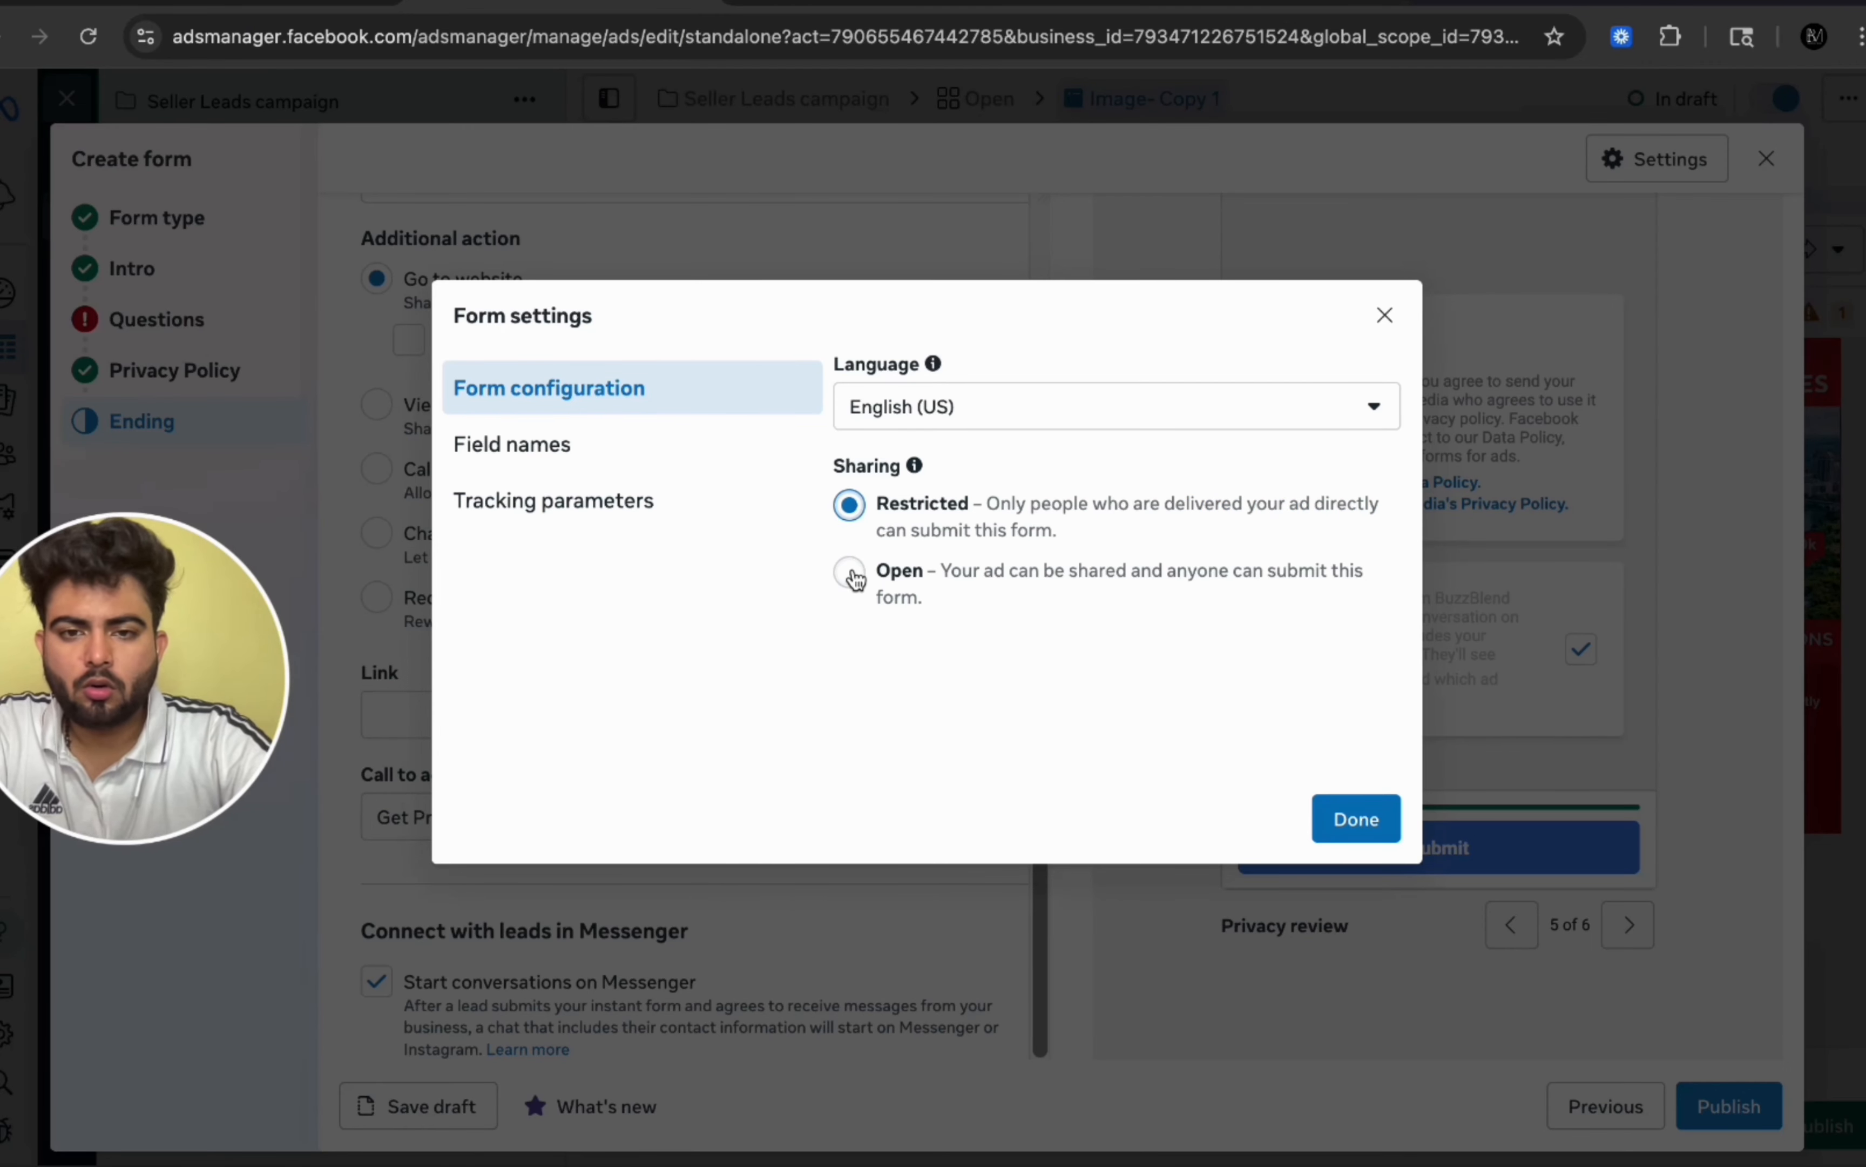
left_click(852, 575)
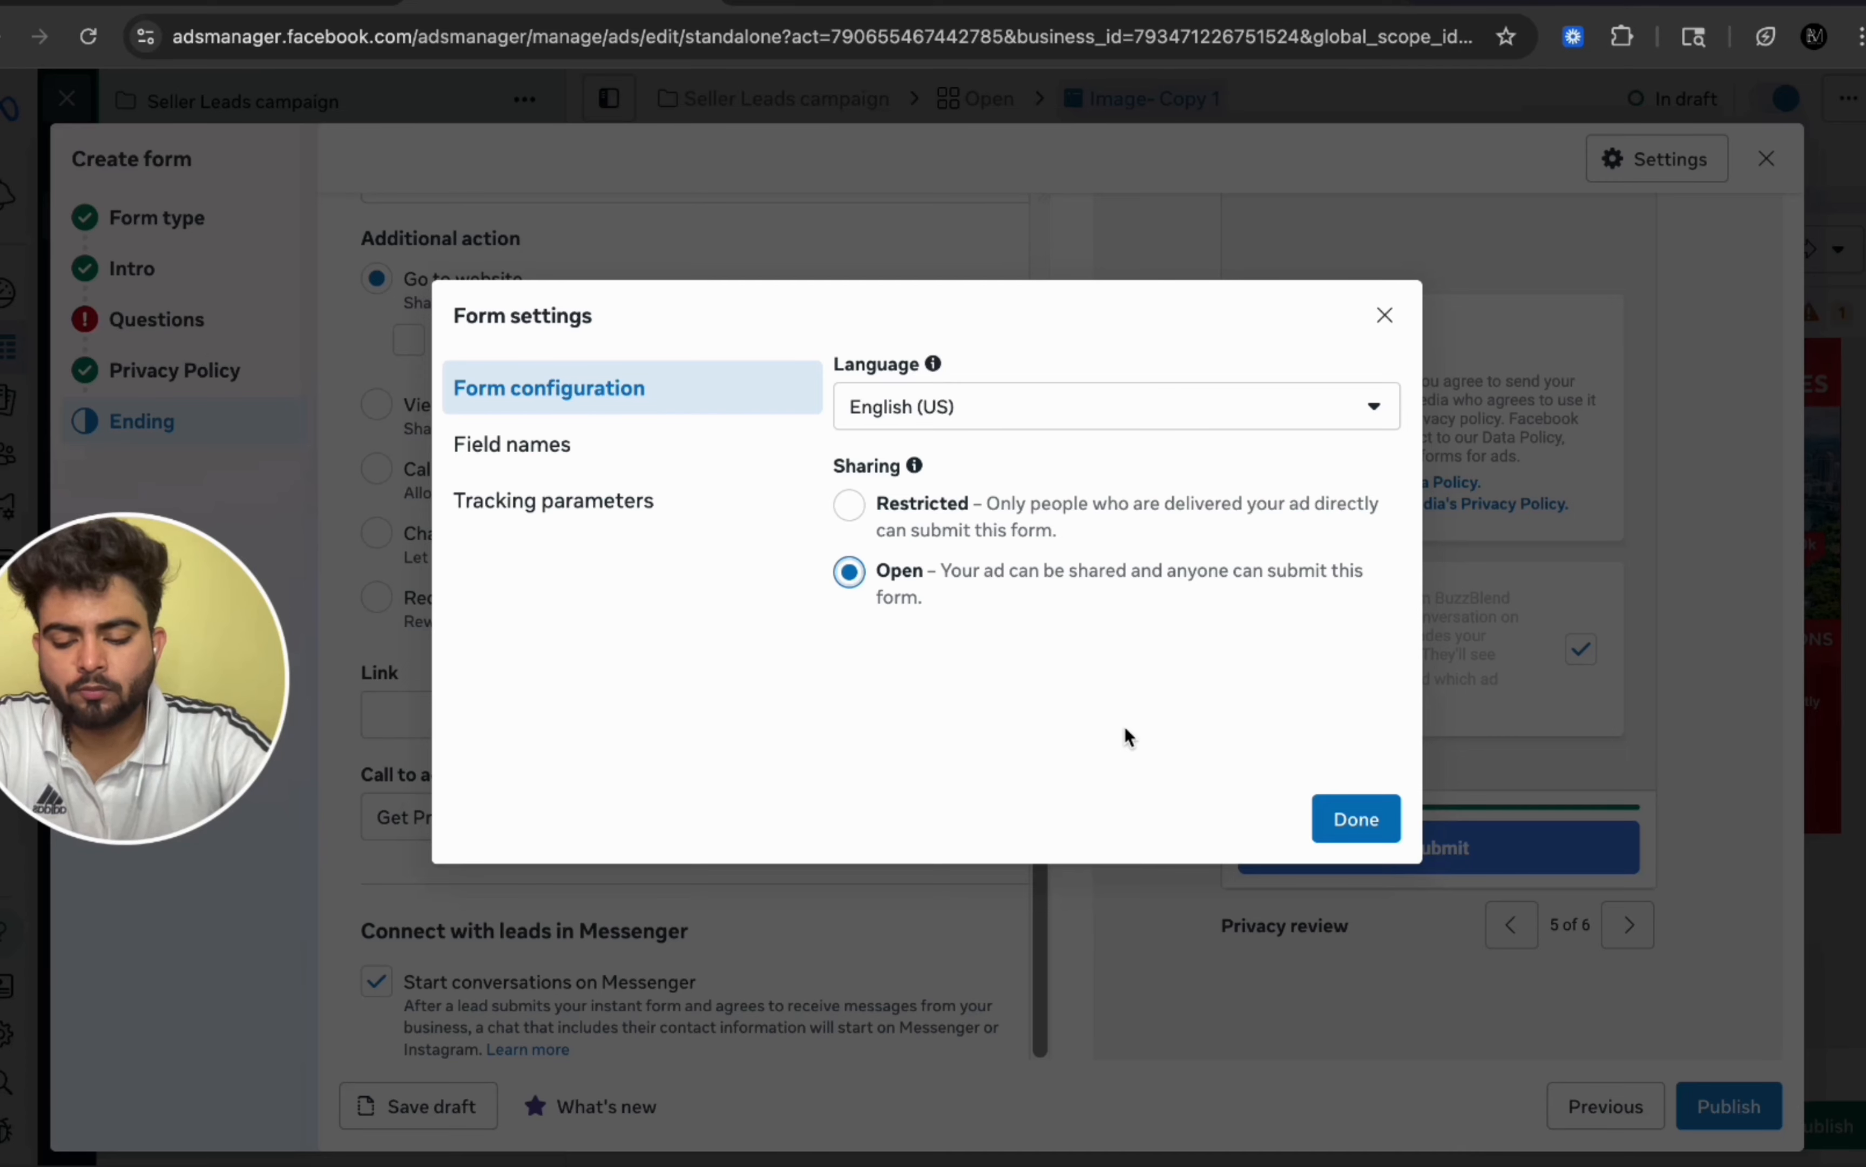
left_click(1359, 818)
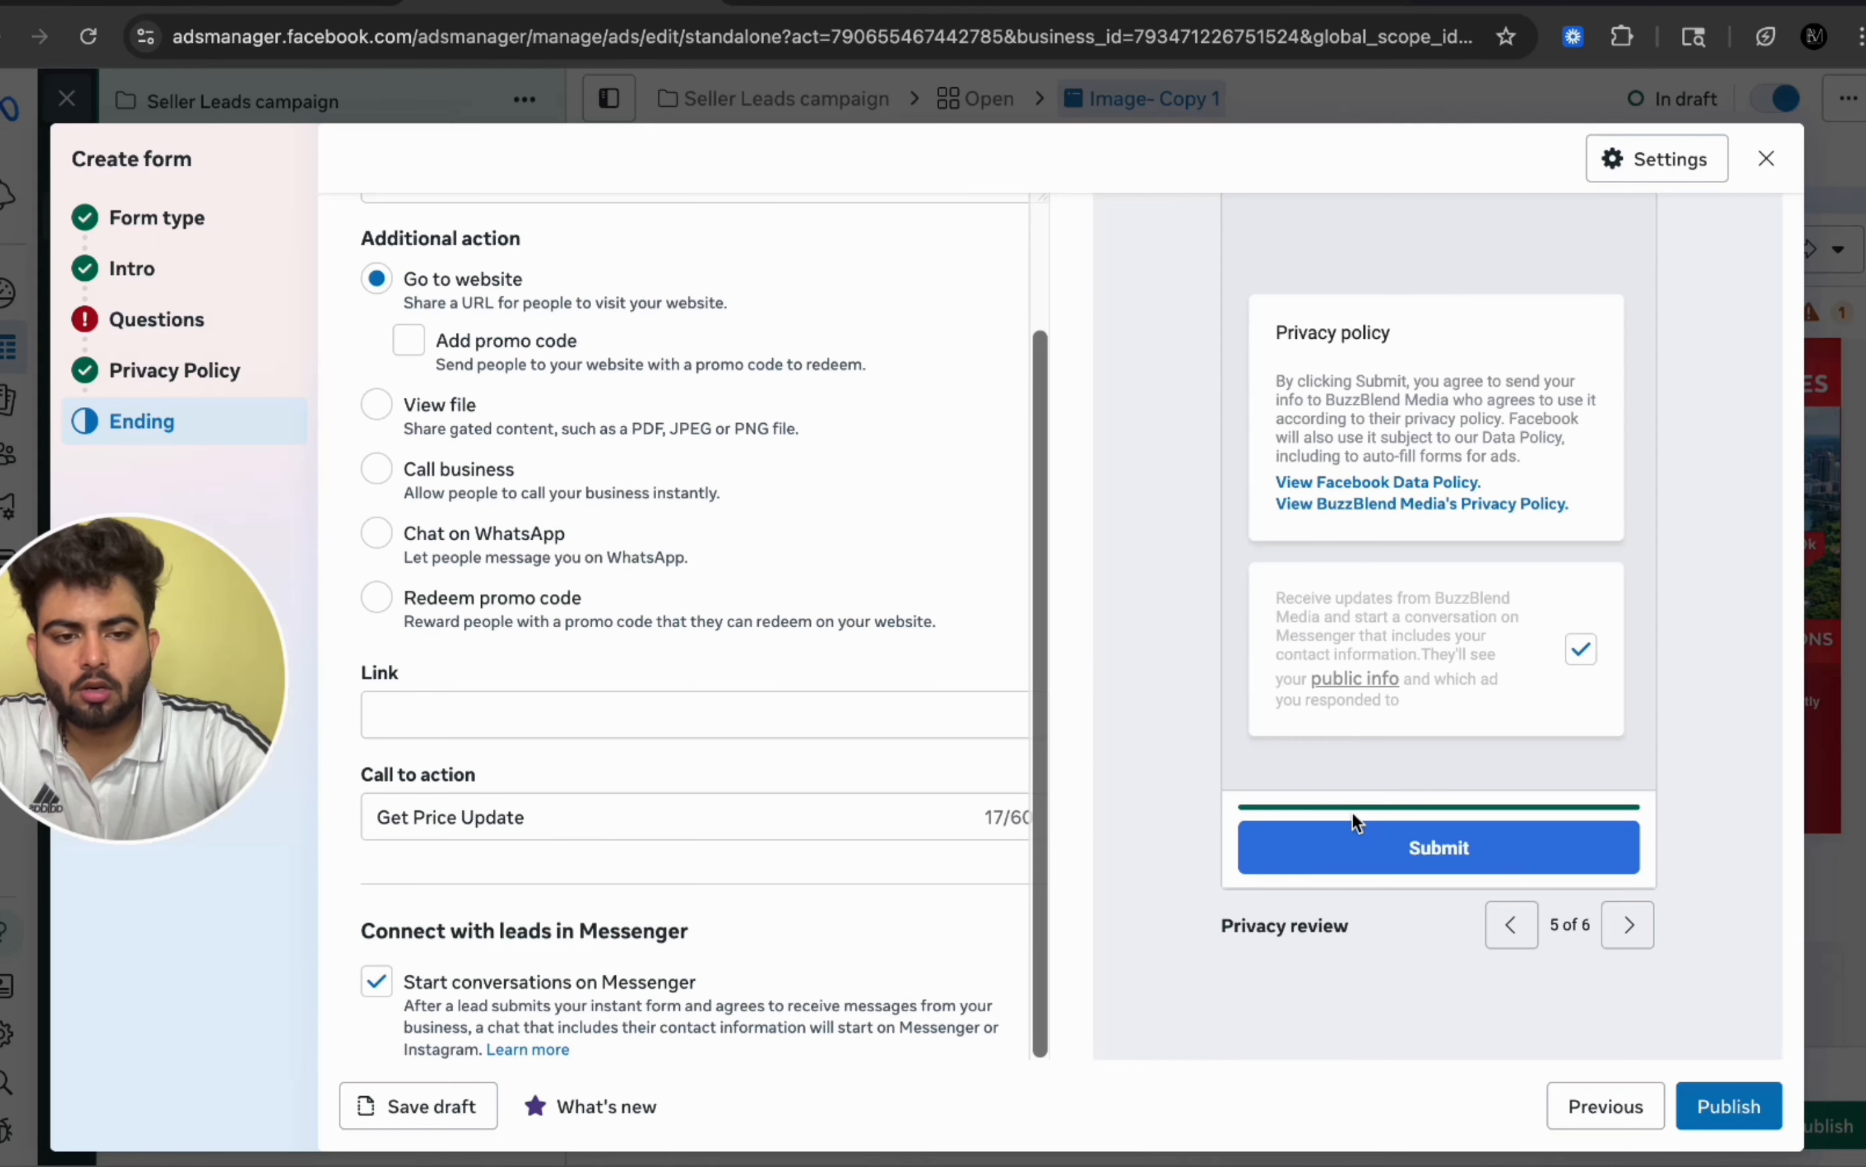
left_click(1744, 1107)
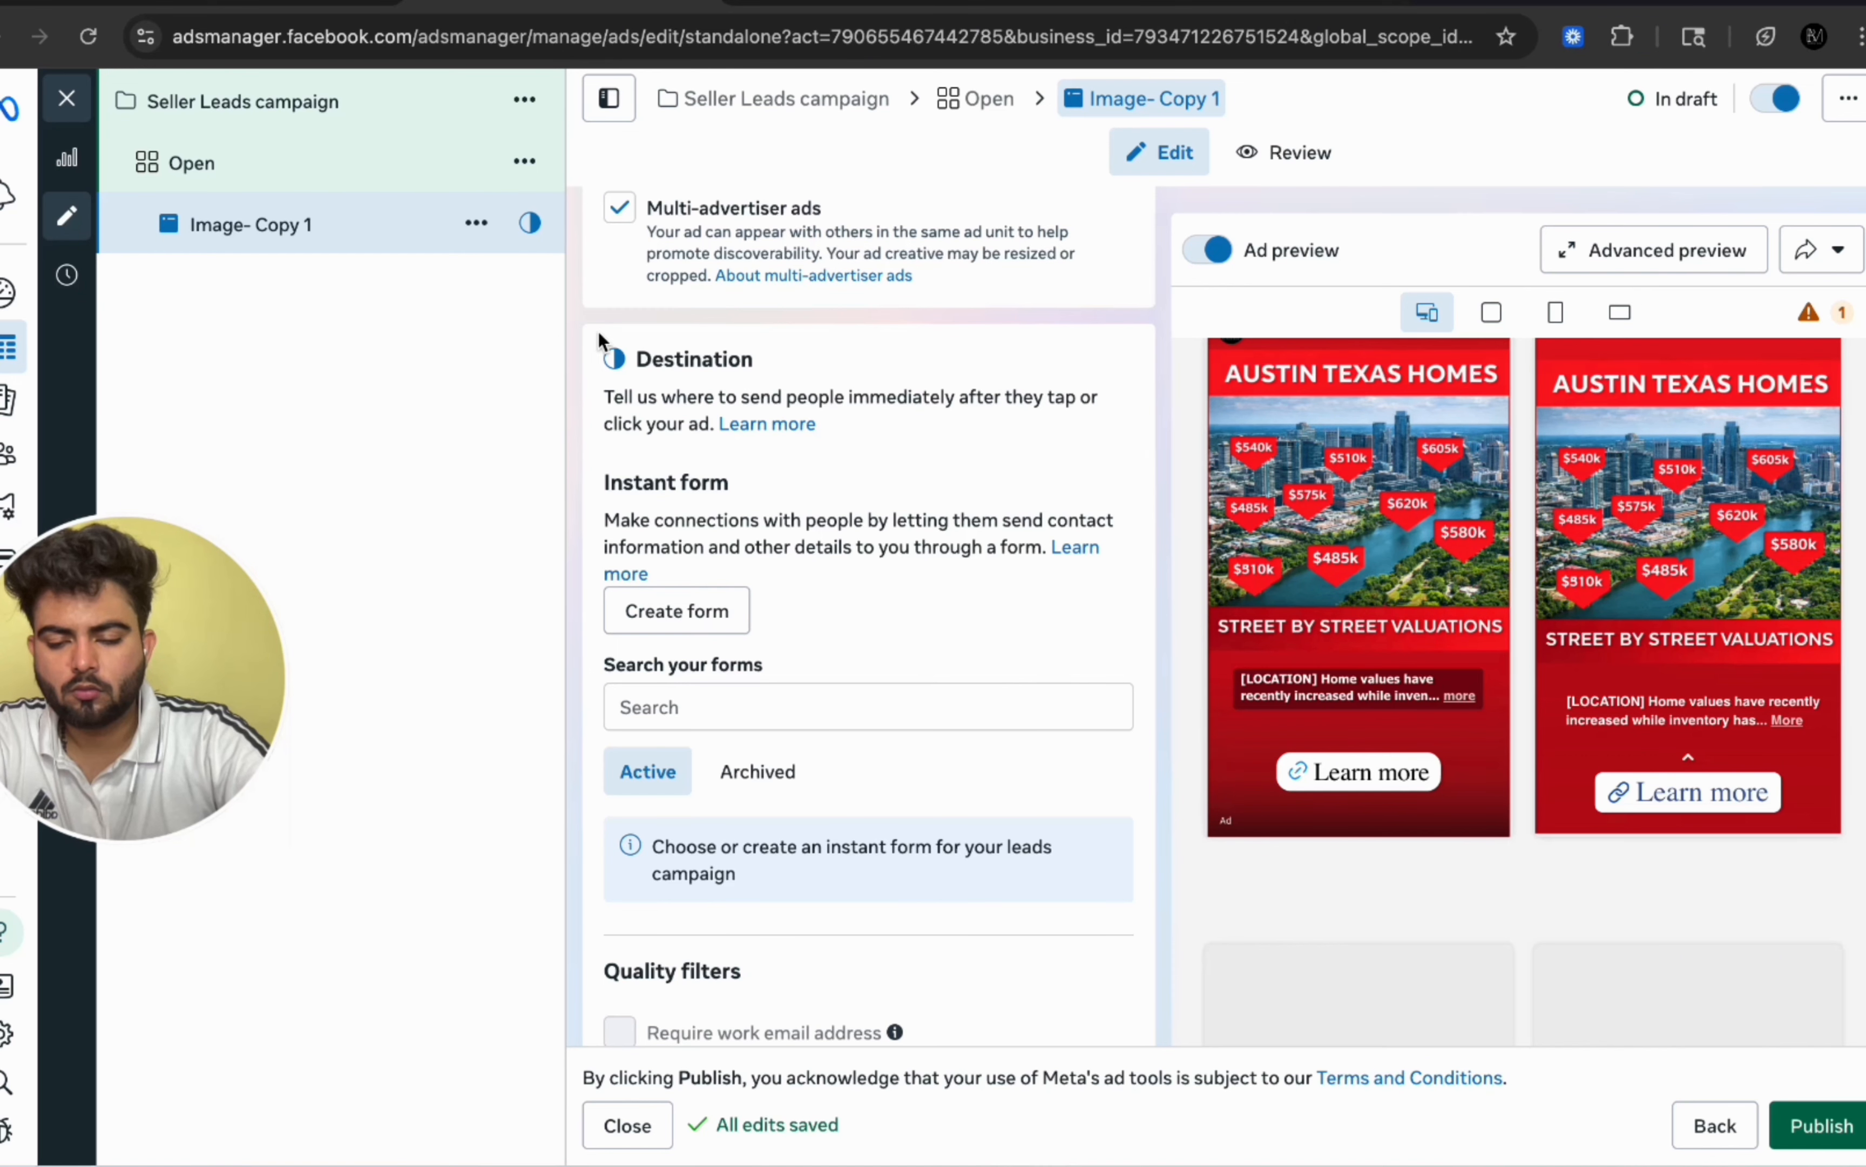
Step: Duplicate the Image- Copy 1 ad into the original campaign
left_click(476, 224)
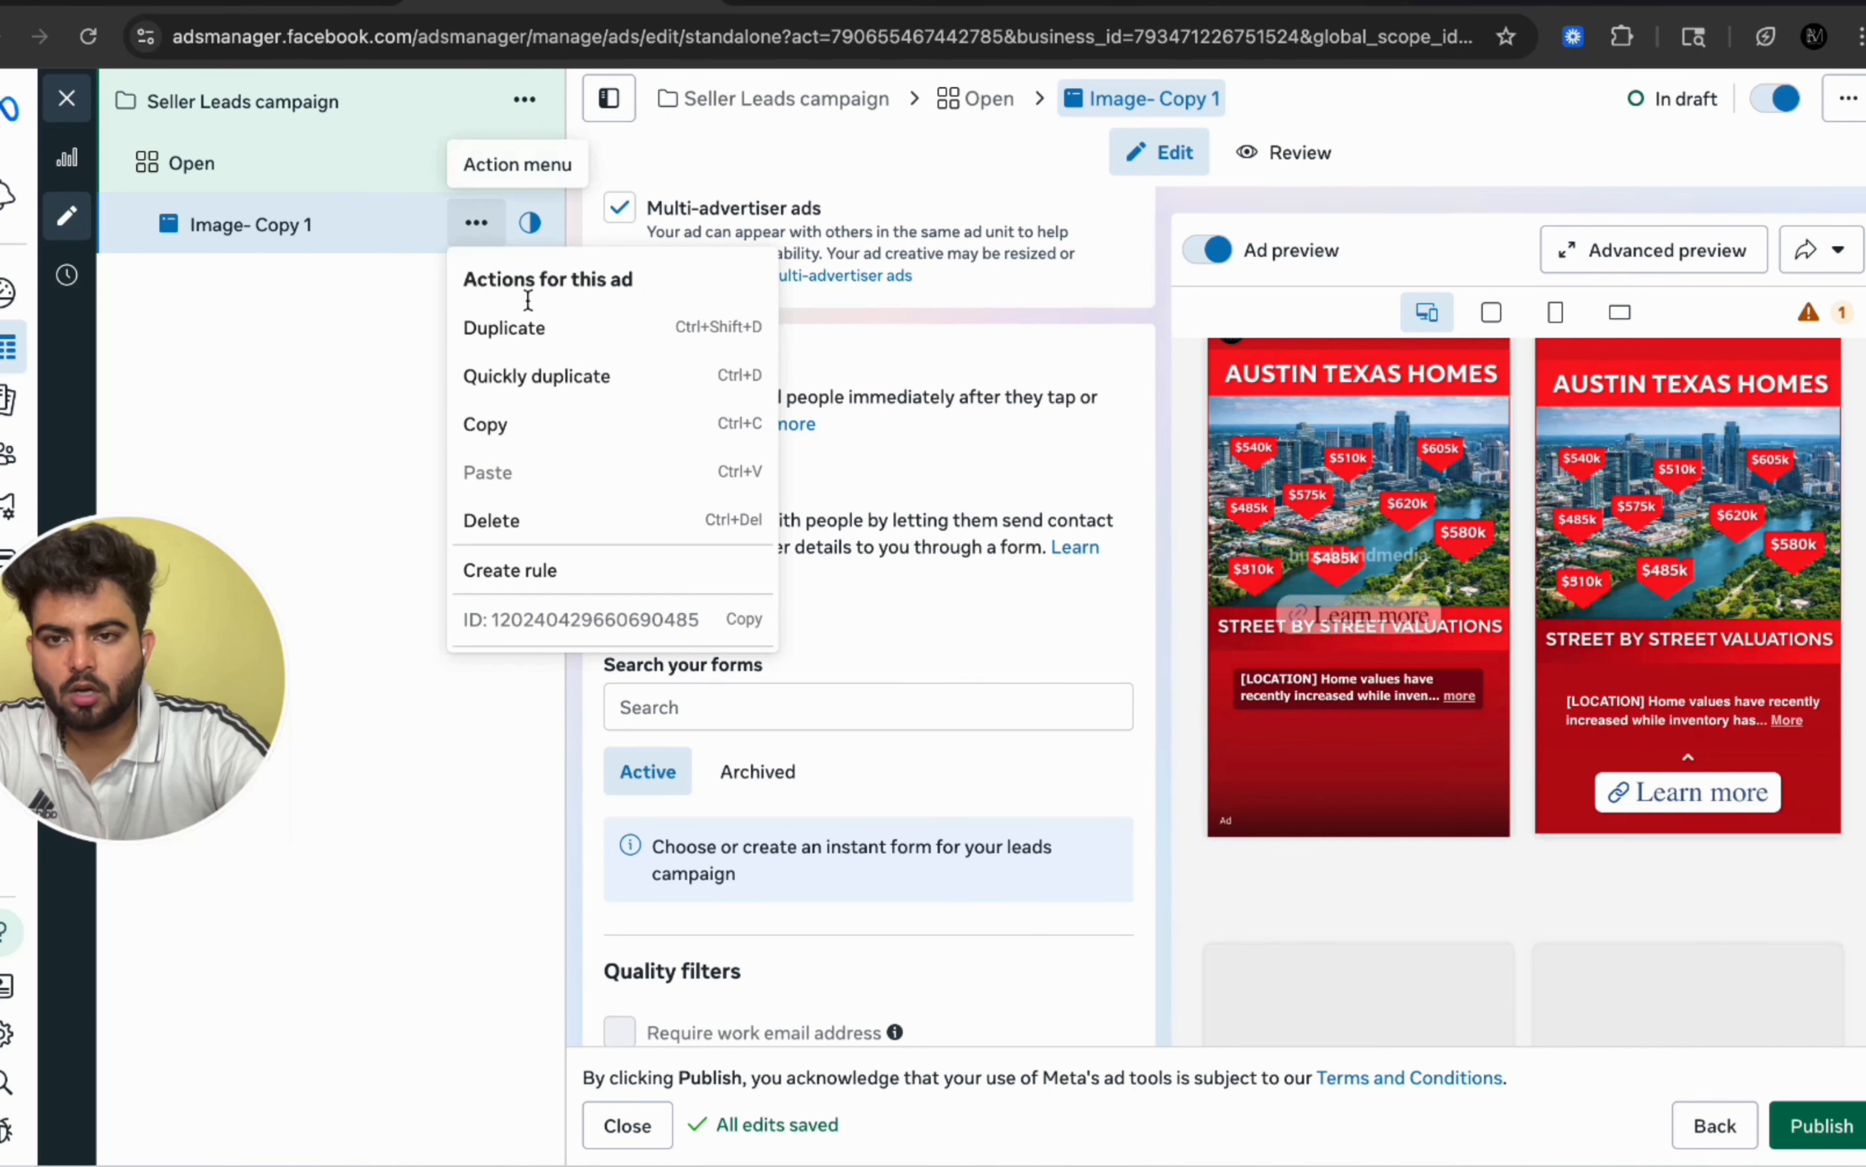
left_click(537, 329)
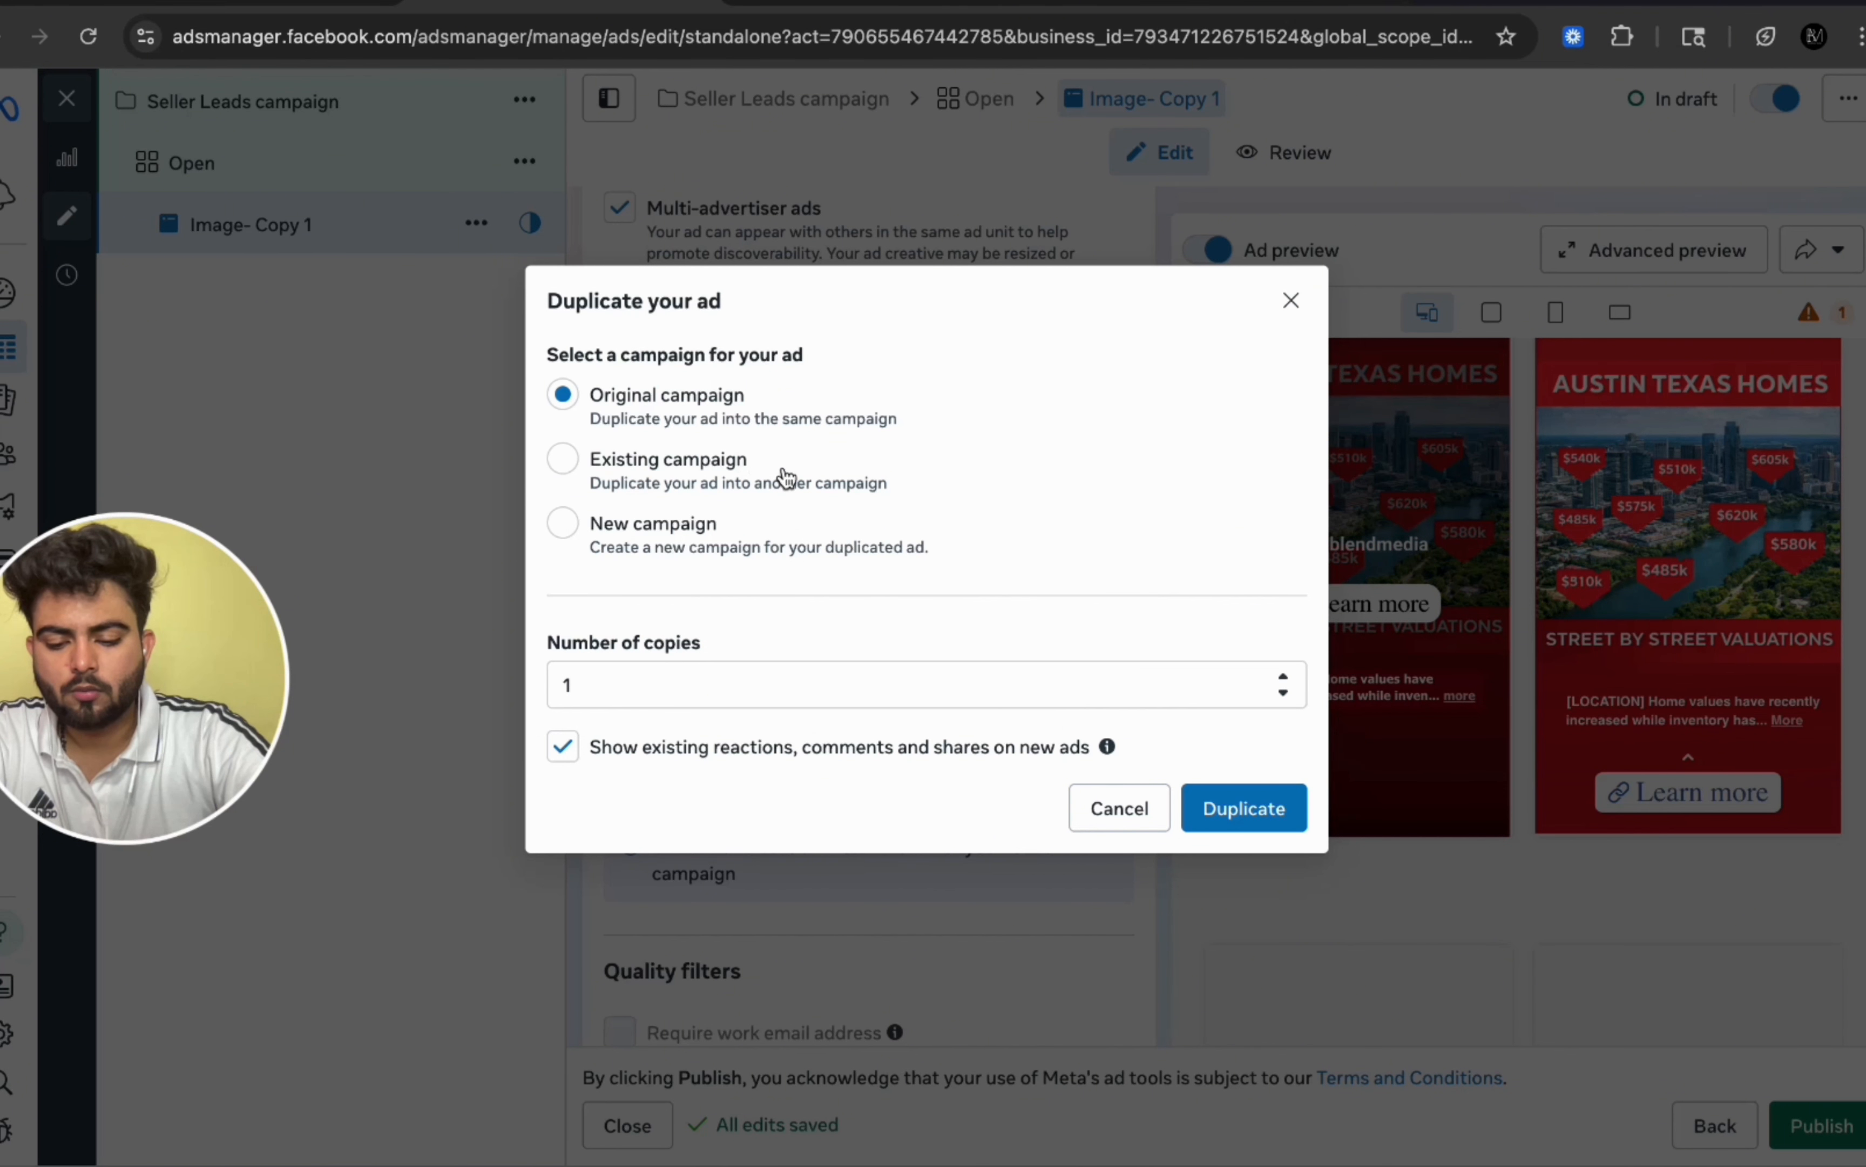
left_click(1244, 810)
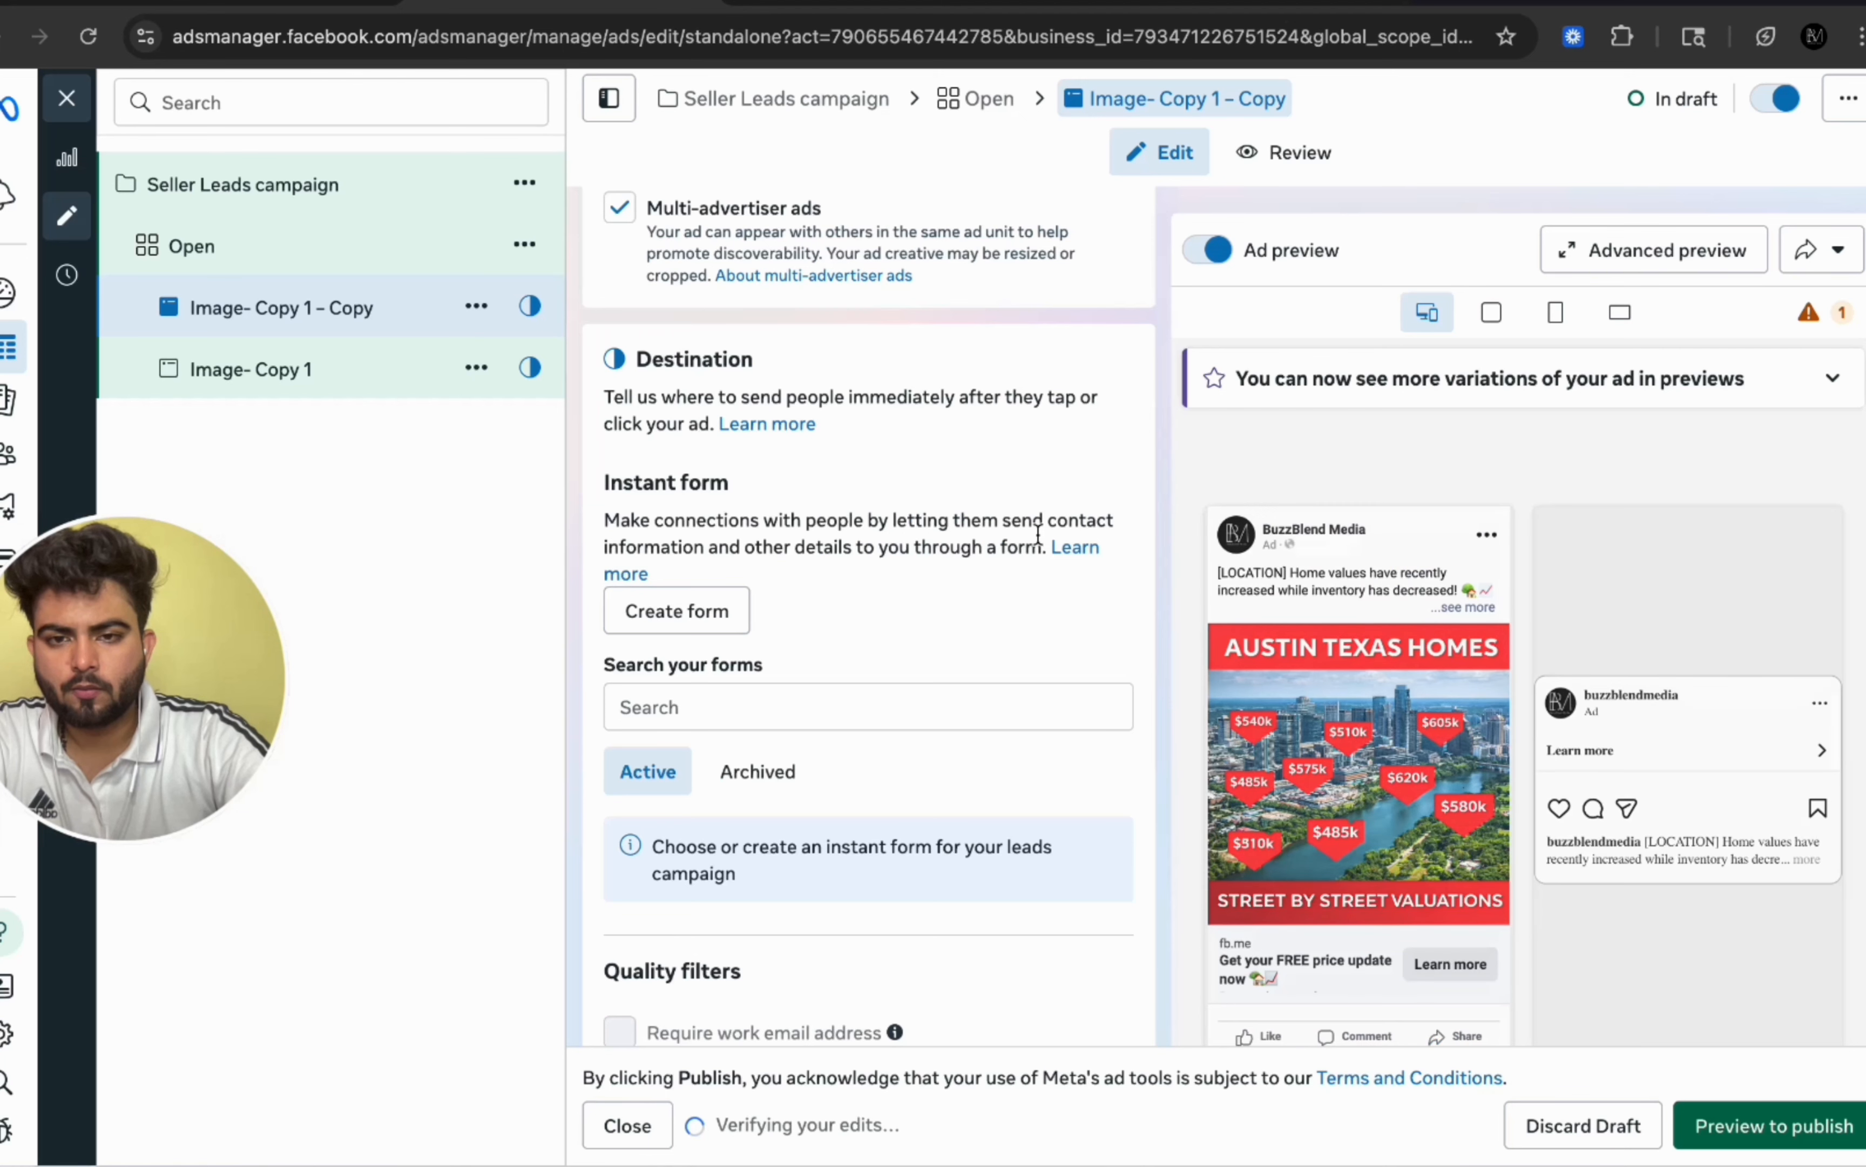
scroll(831, 564, "up", 10)
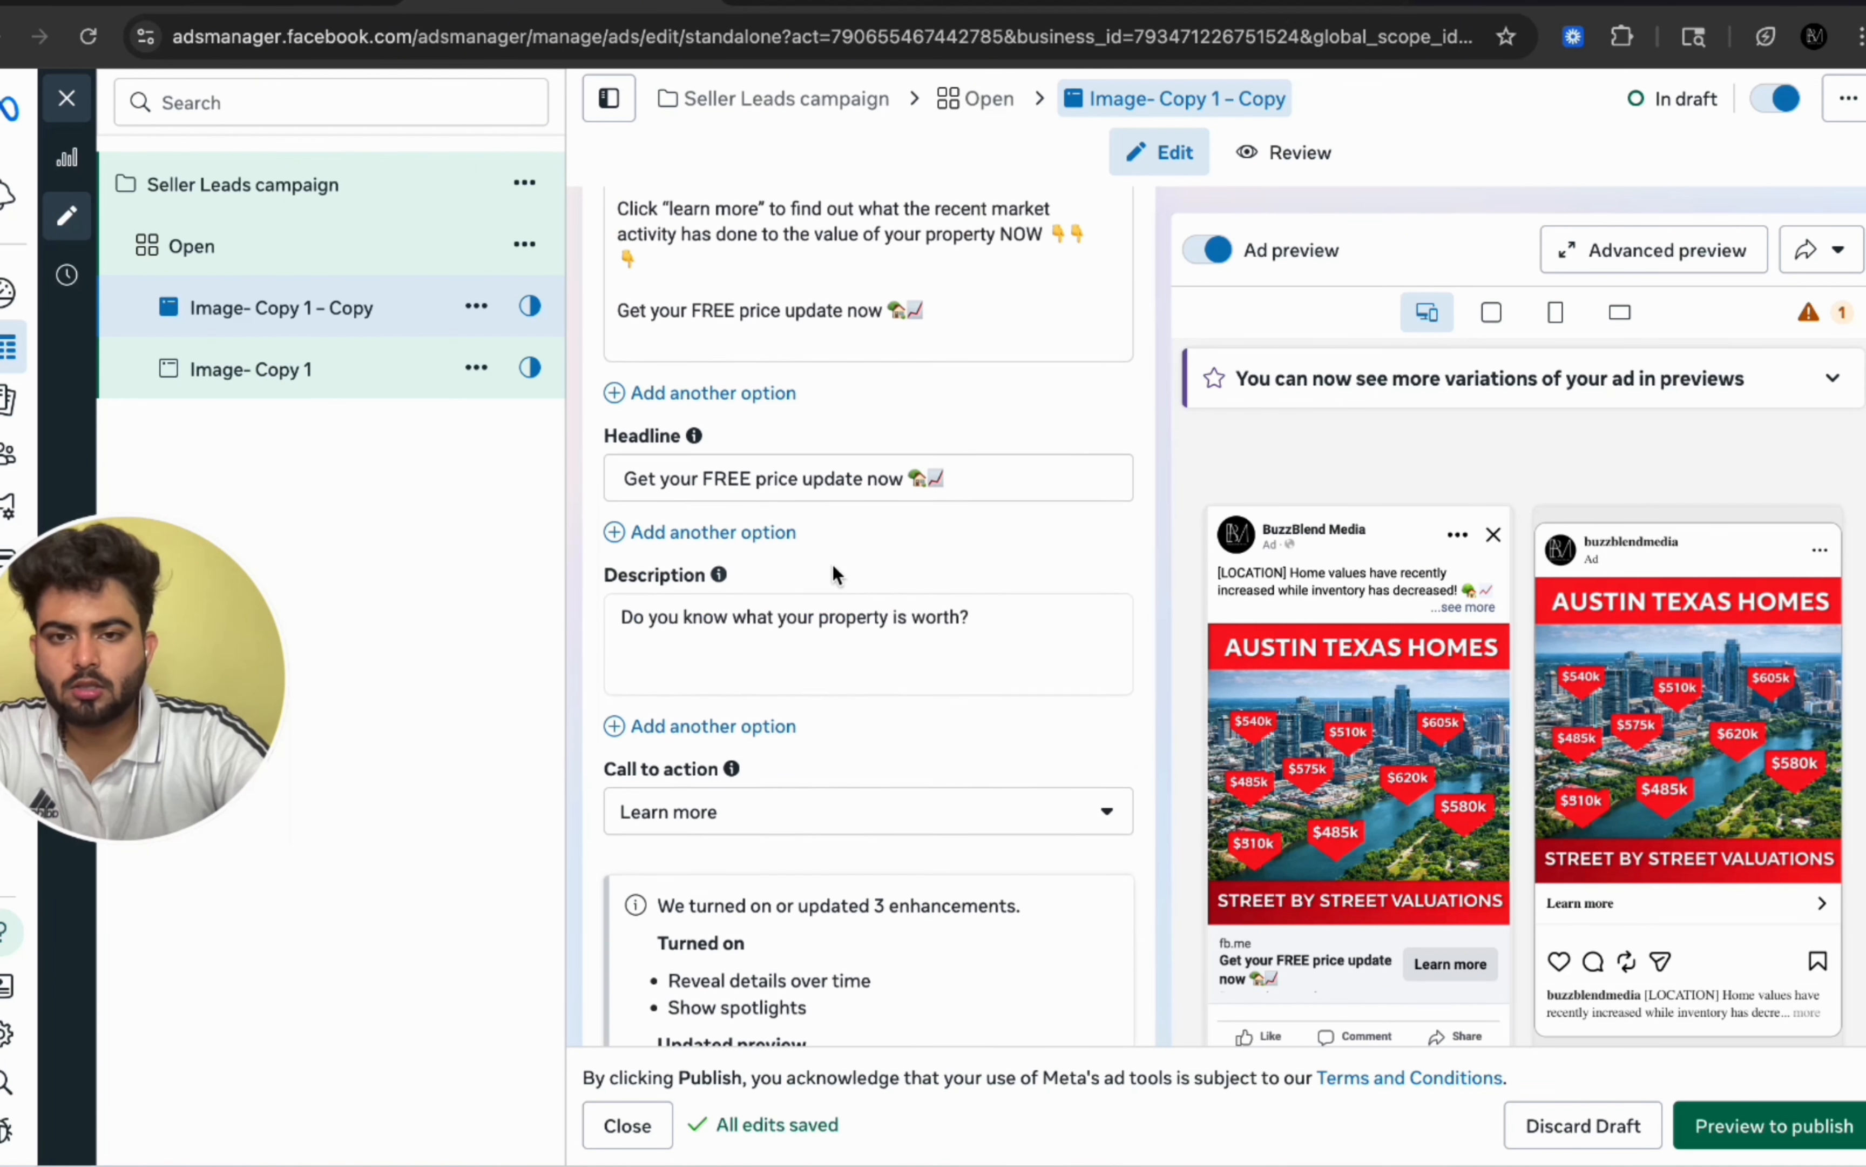
Step: Replace the copied ad's image with Ad exm.png, keeping the default crops, text and enhancements
scroll(831, 563, "up", 5)
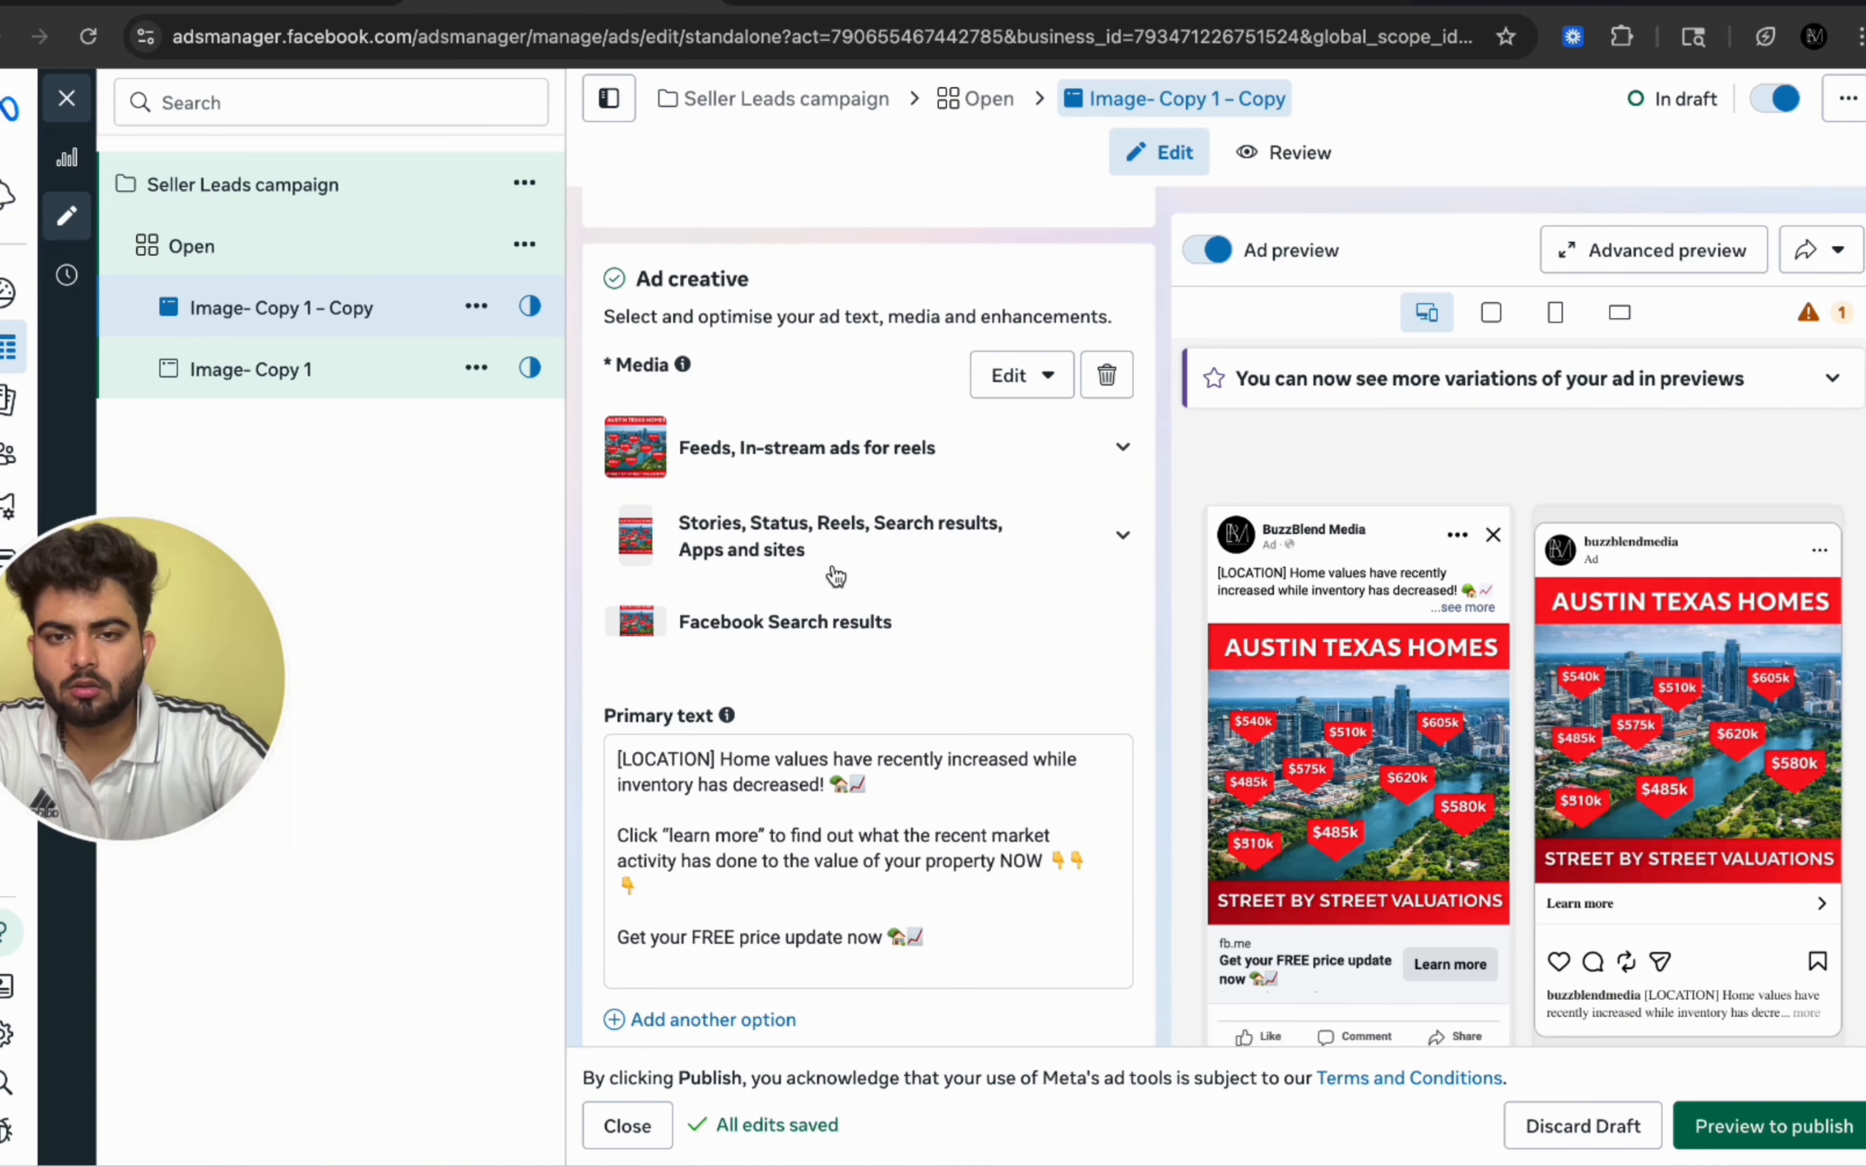
left_click(1021, 374)
left_click(1014, 443)
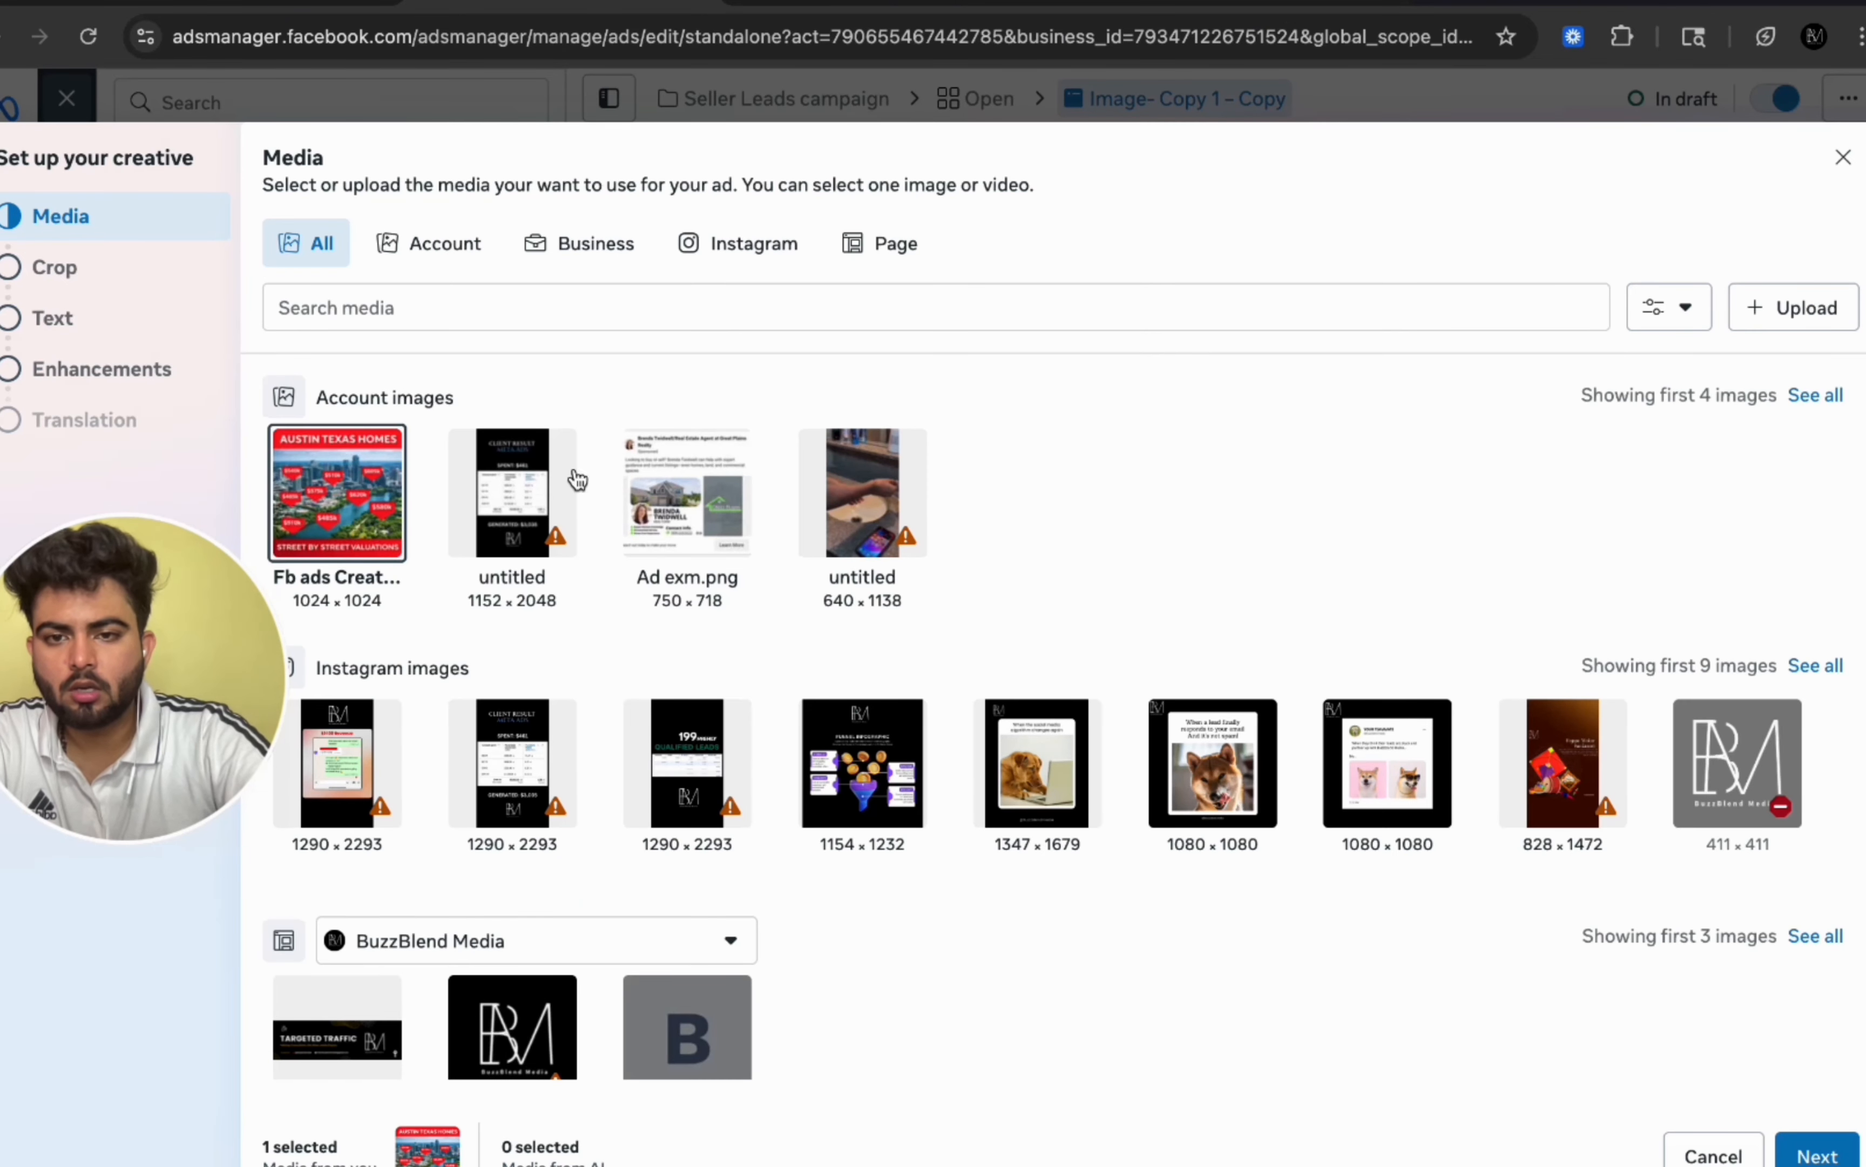
left_click(679, 501)
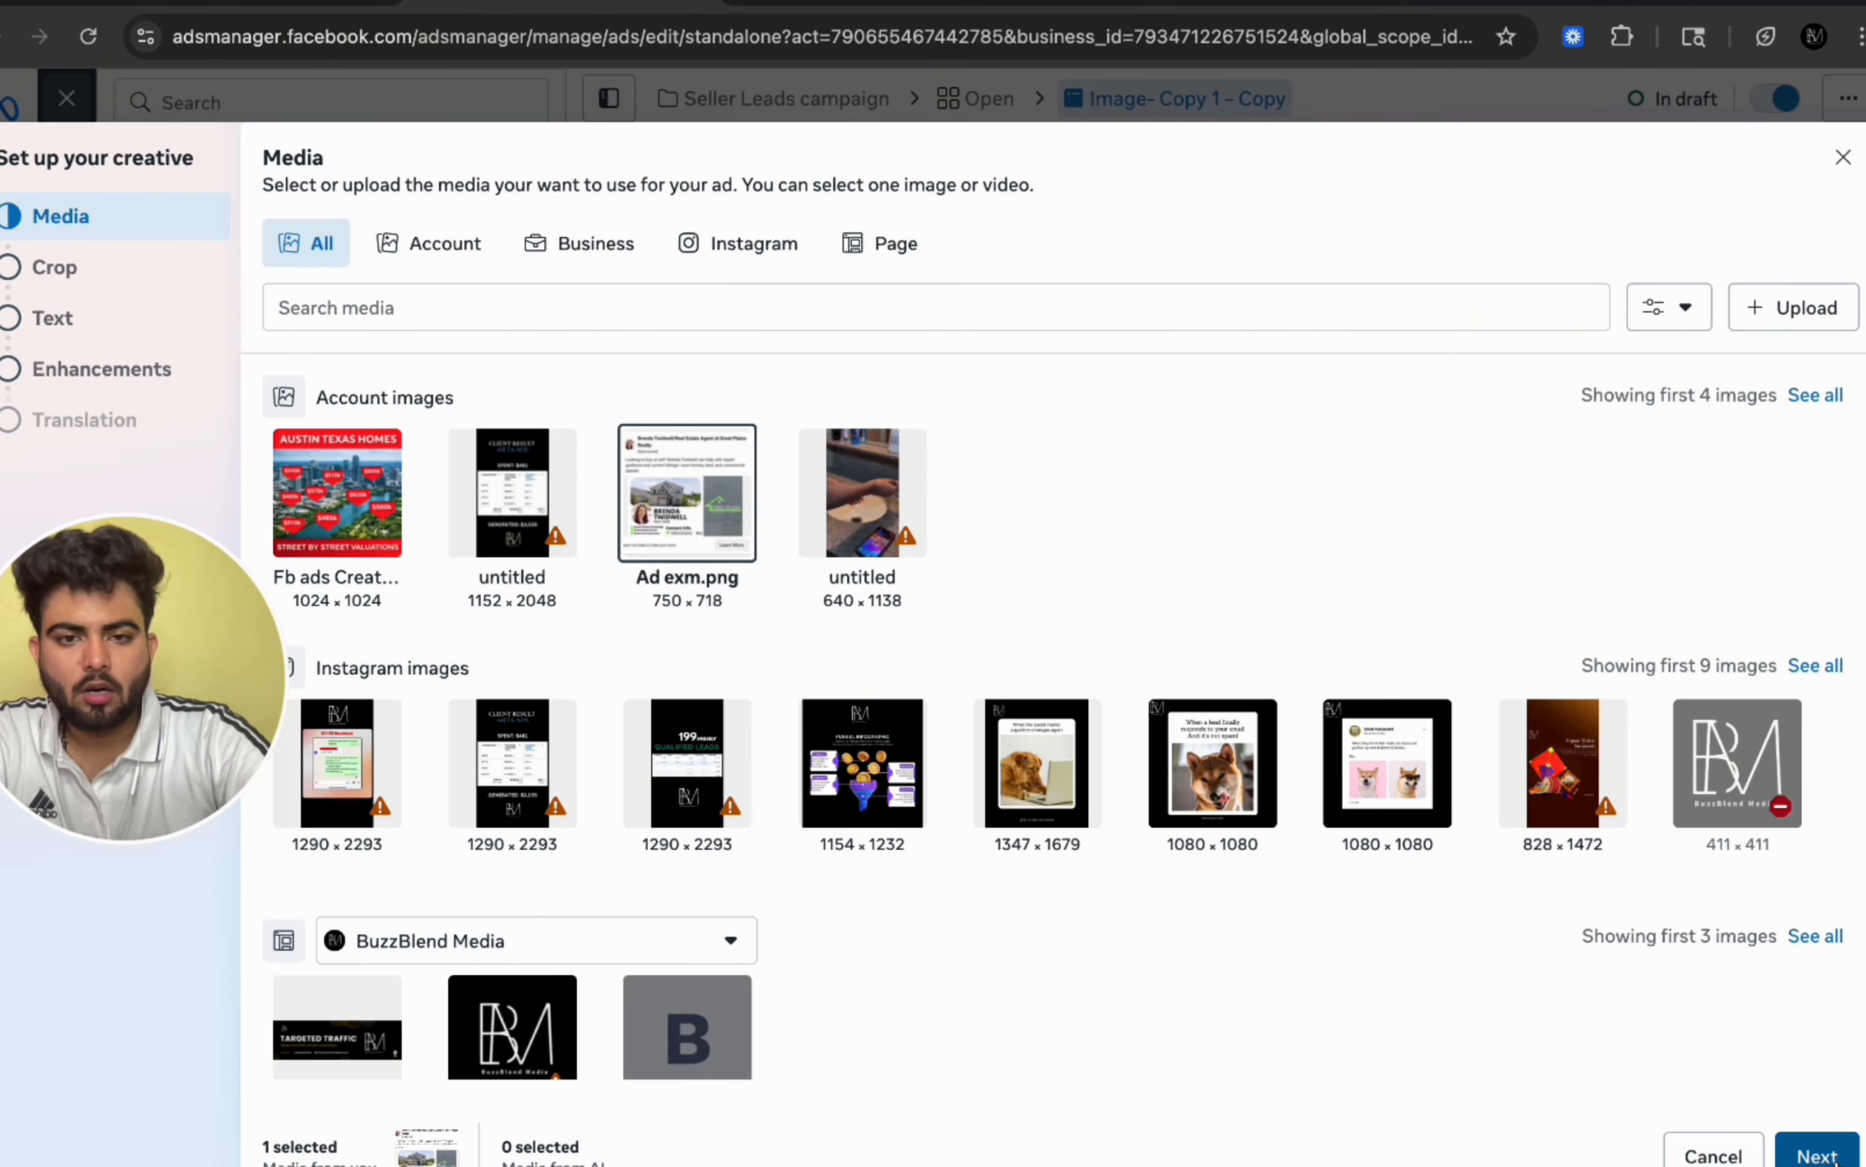
left_click(1832, 1157)
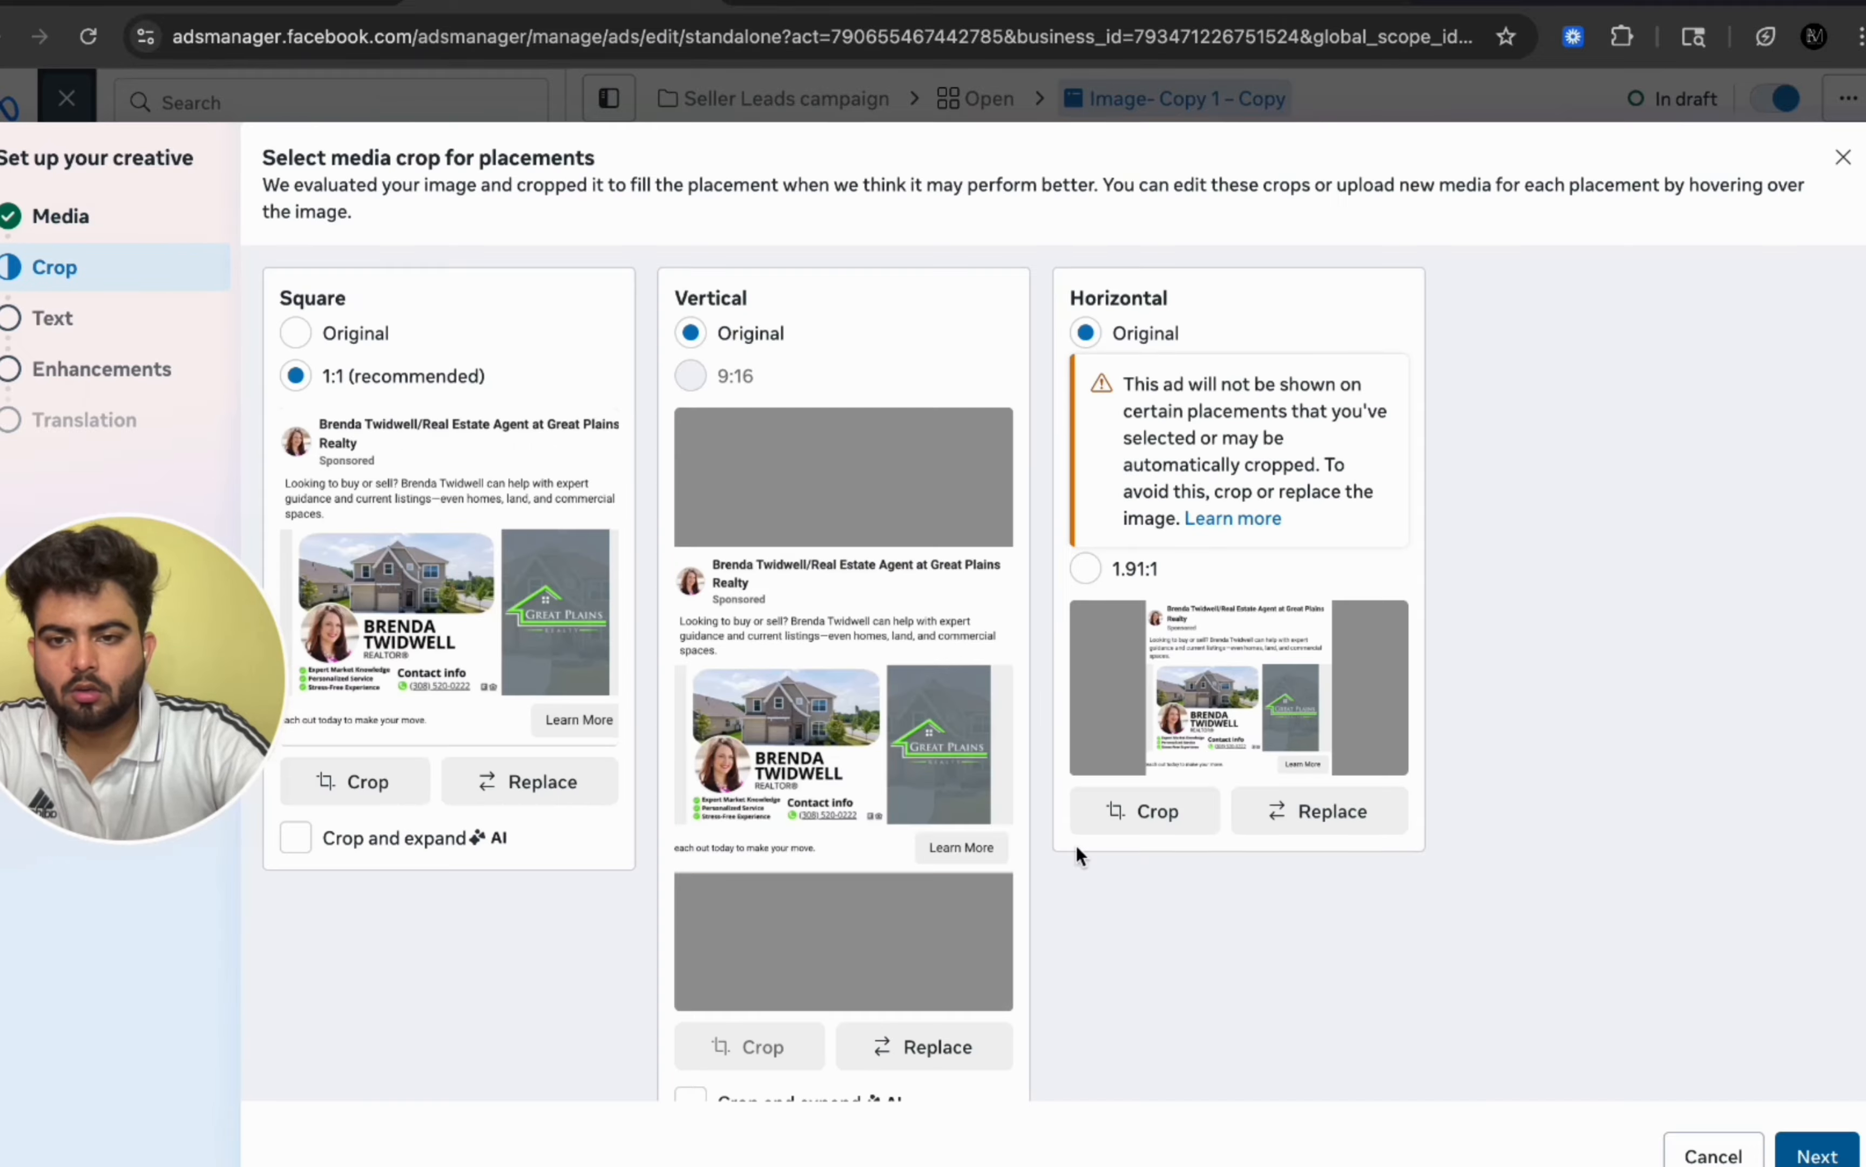
left_click(1818, 1155)
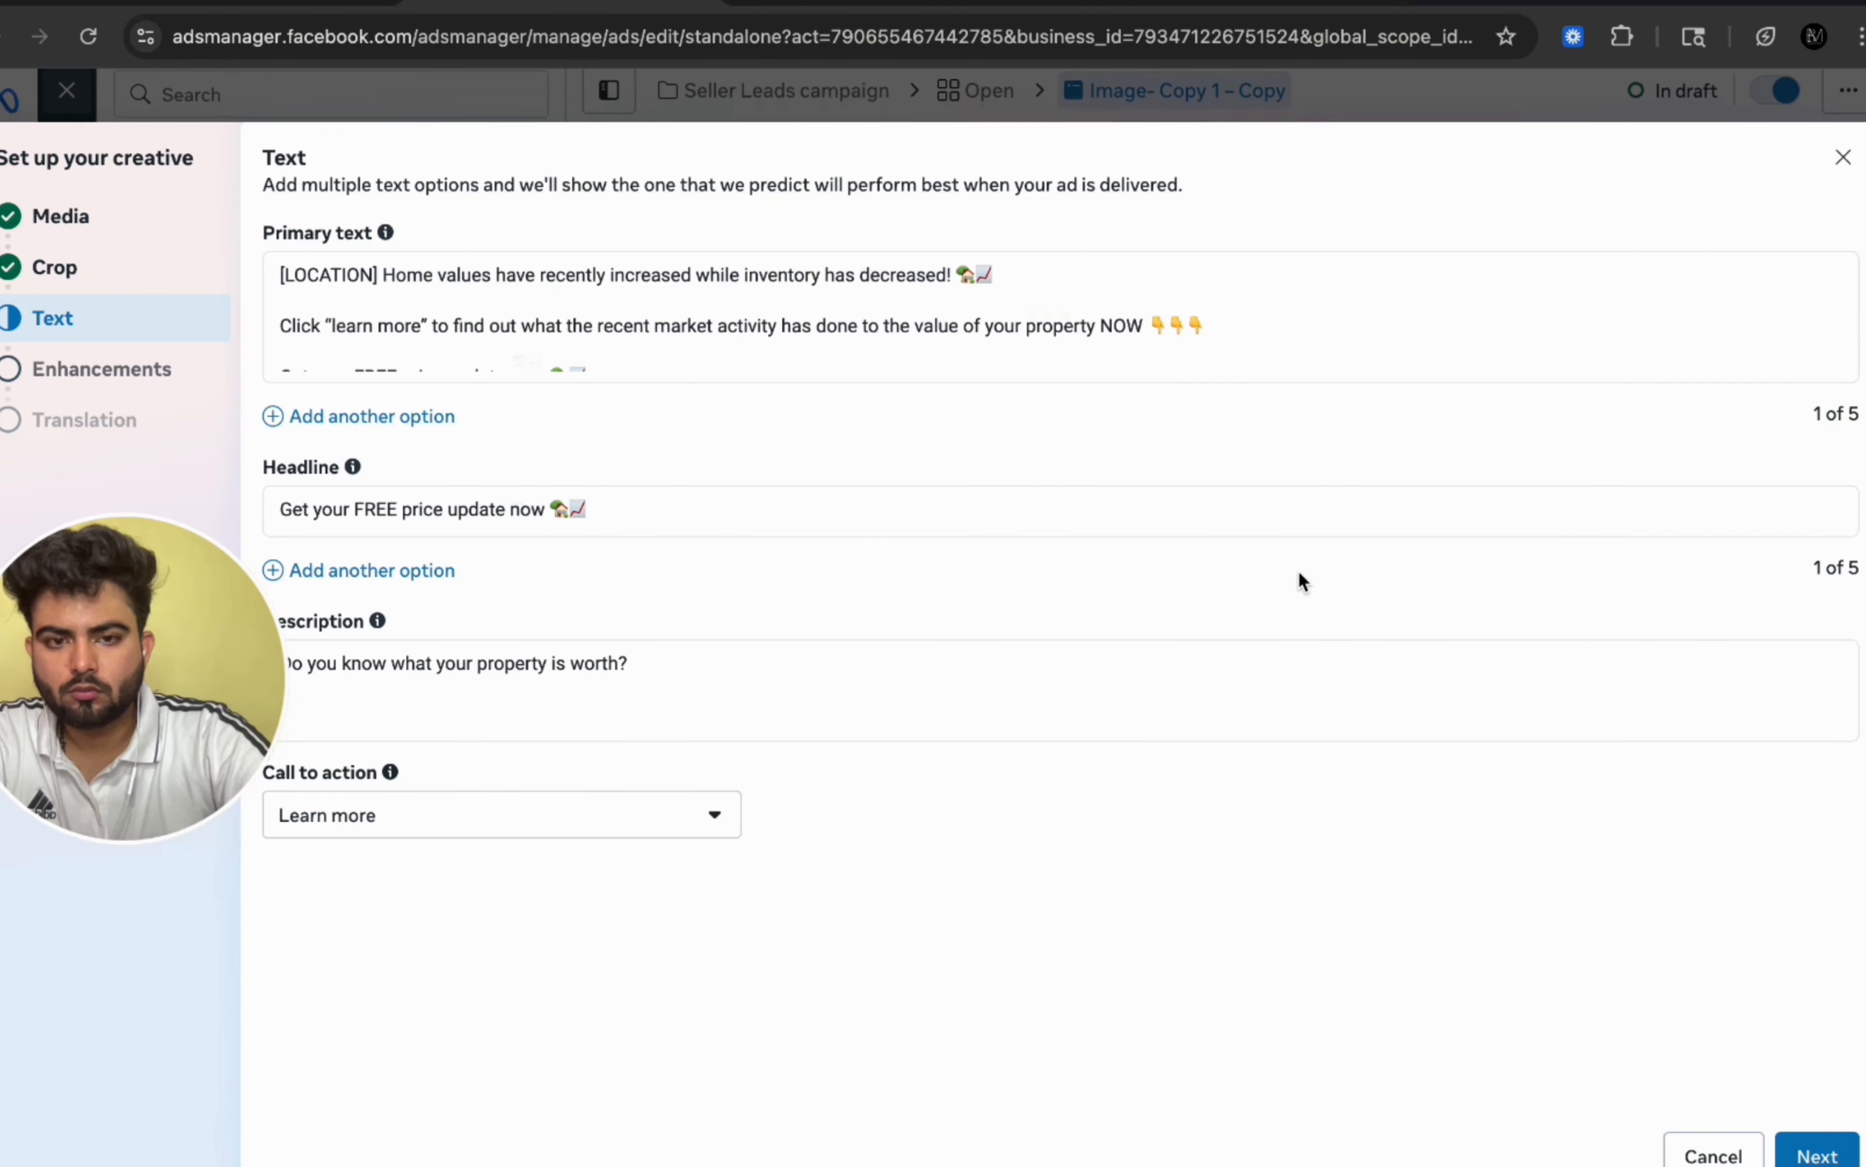
left_click(1818, 1155)
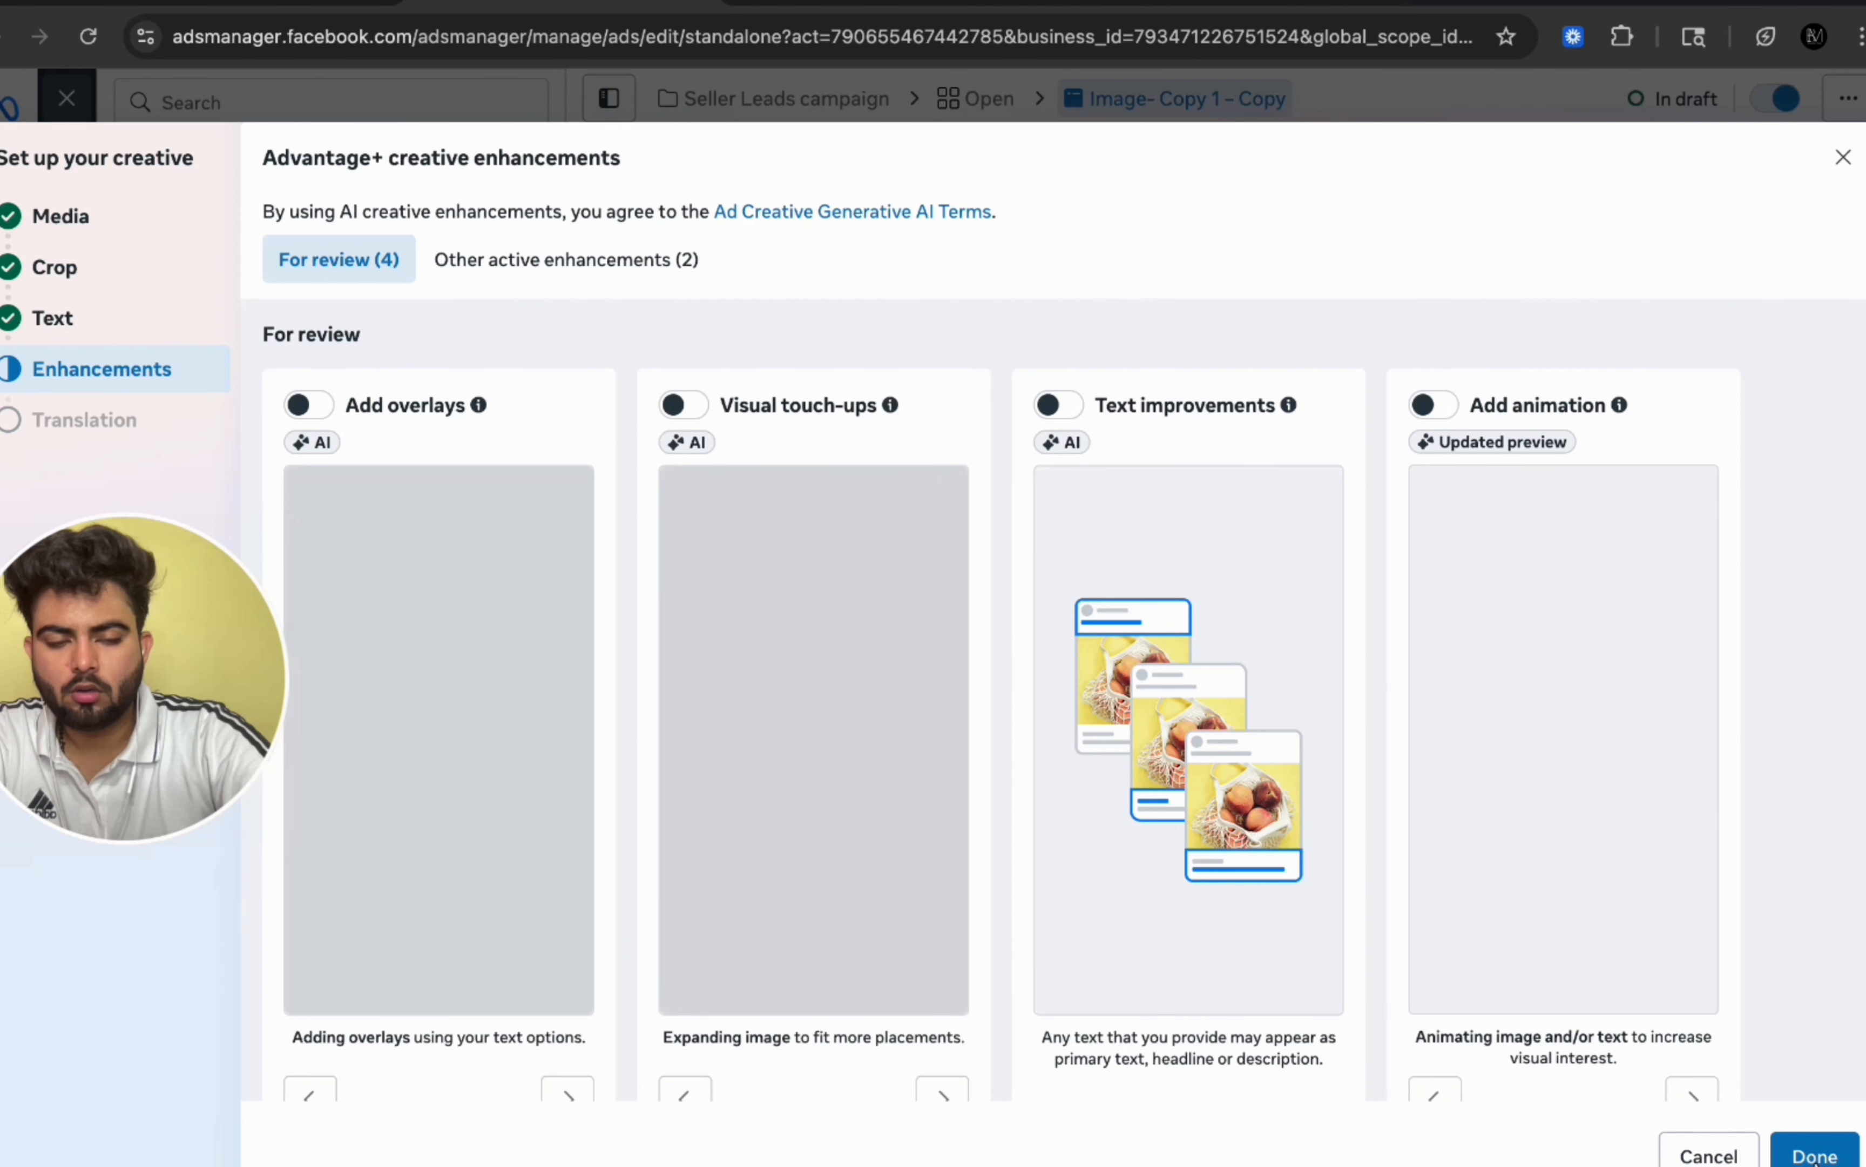
left_click(1816, 1156)
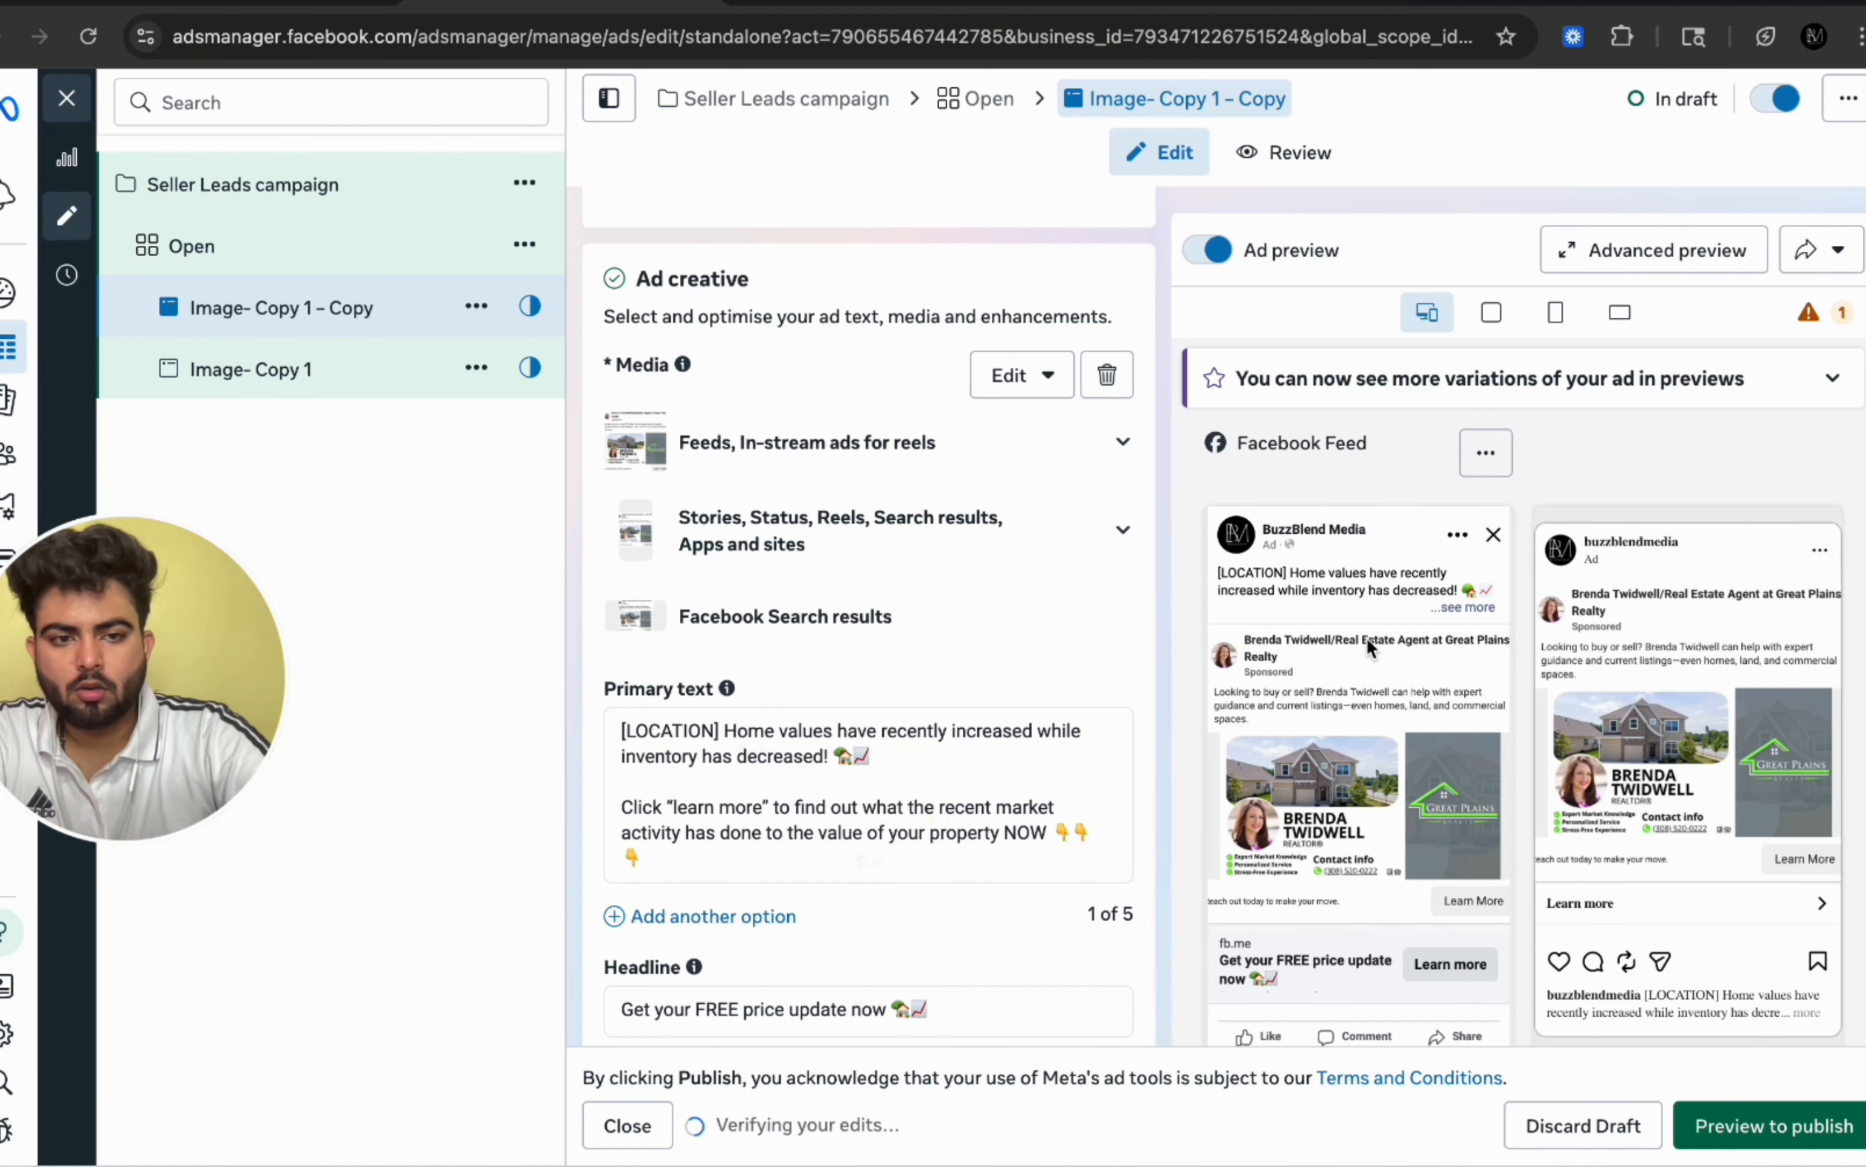
Step: Review the copied ad's creative, text fields and placement previews with the new image
scroll(1514, 796, "down", 10)
scroll(1515, 796, "up", 20)
scroll(1243, 533, "down", 1)
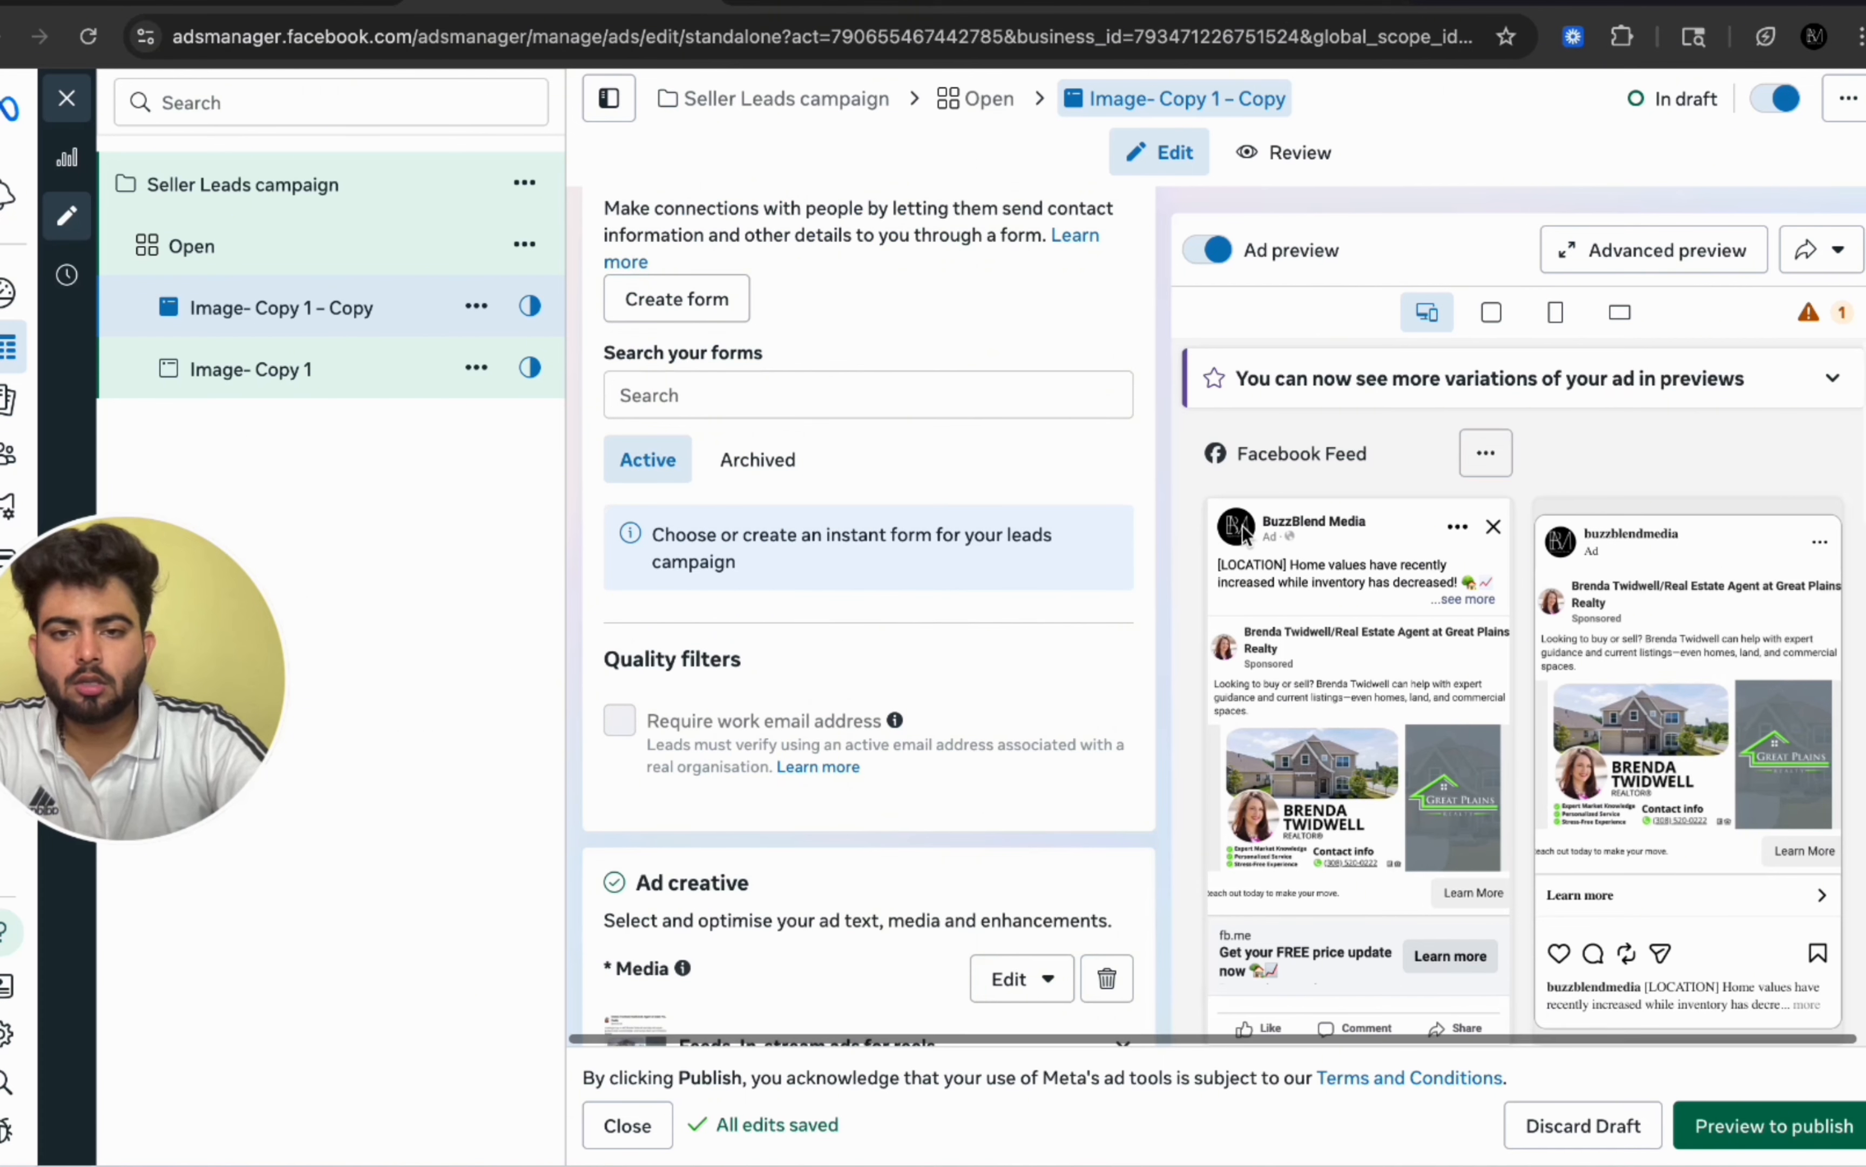
scroll(885, 607, "down", 6)
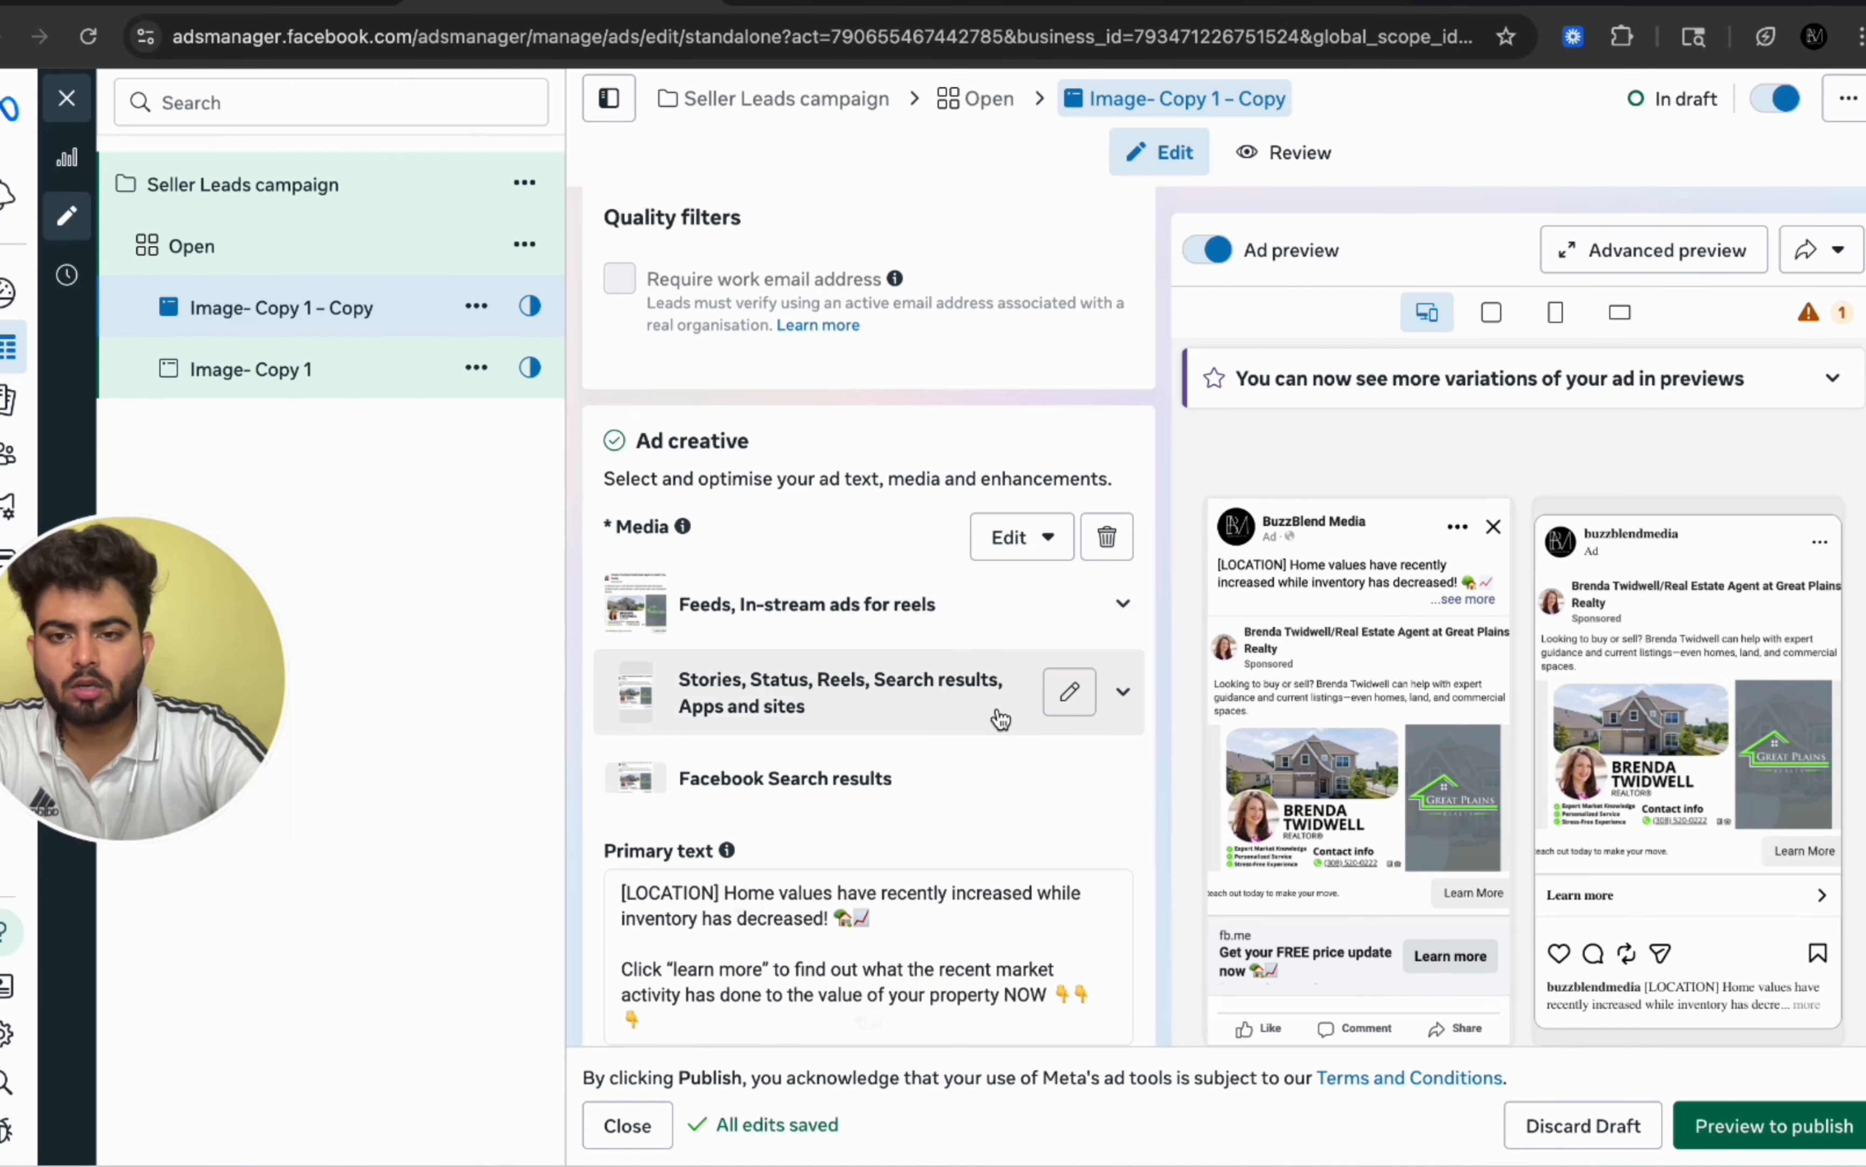
scroll(1000, 718, "down", 1)
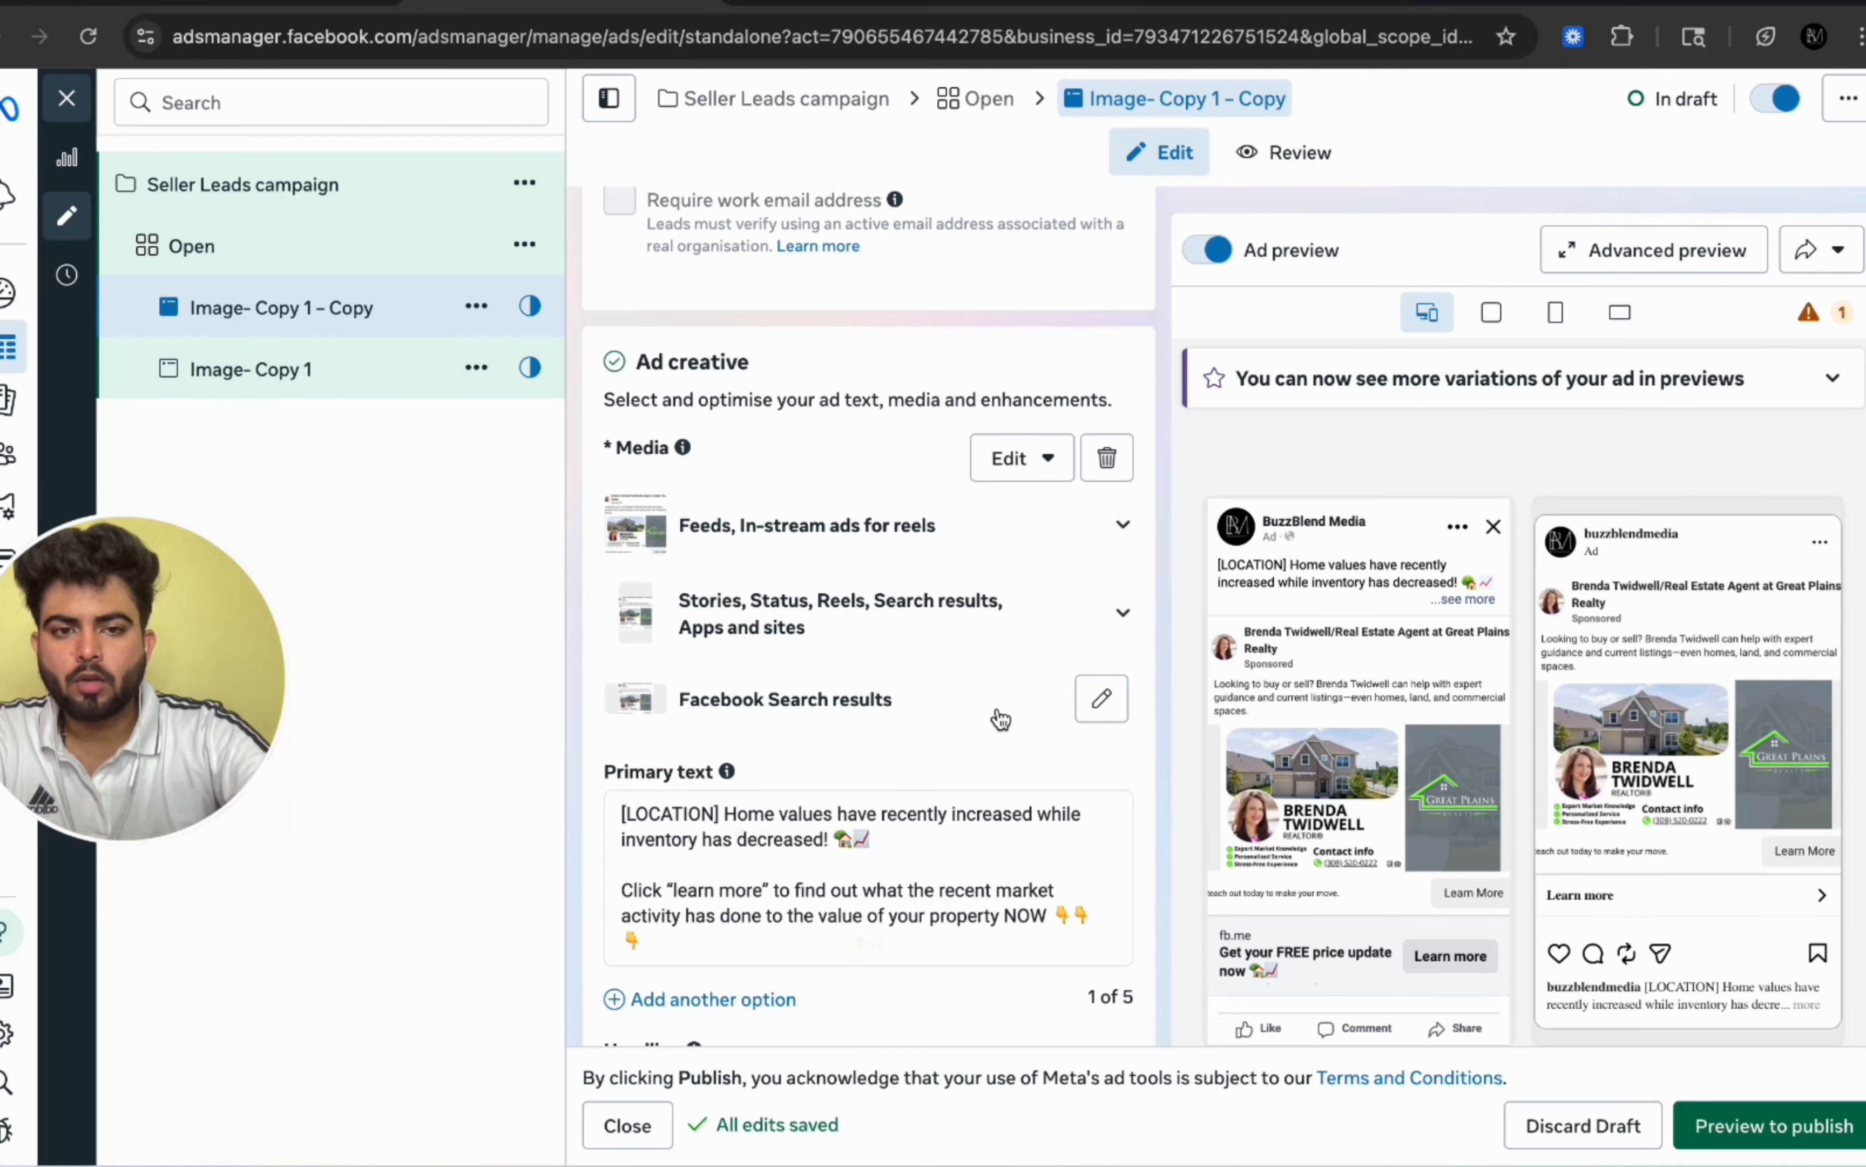
scroll(1001, 718, "down", 1)
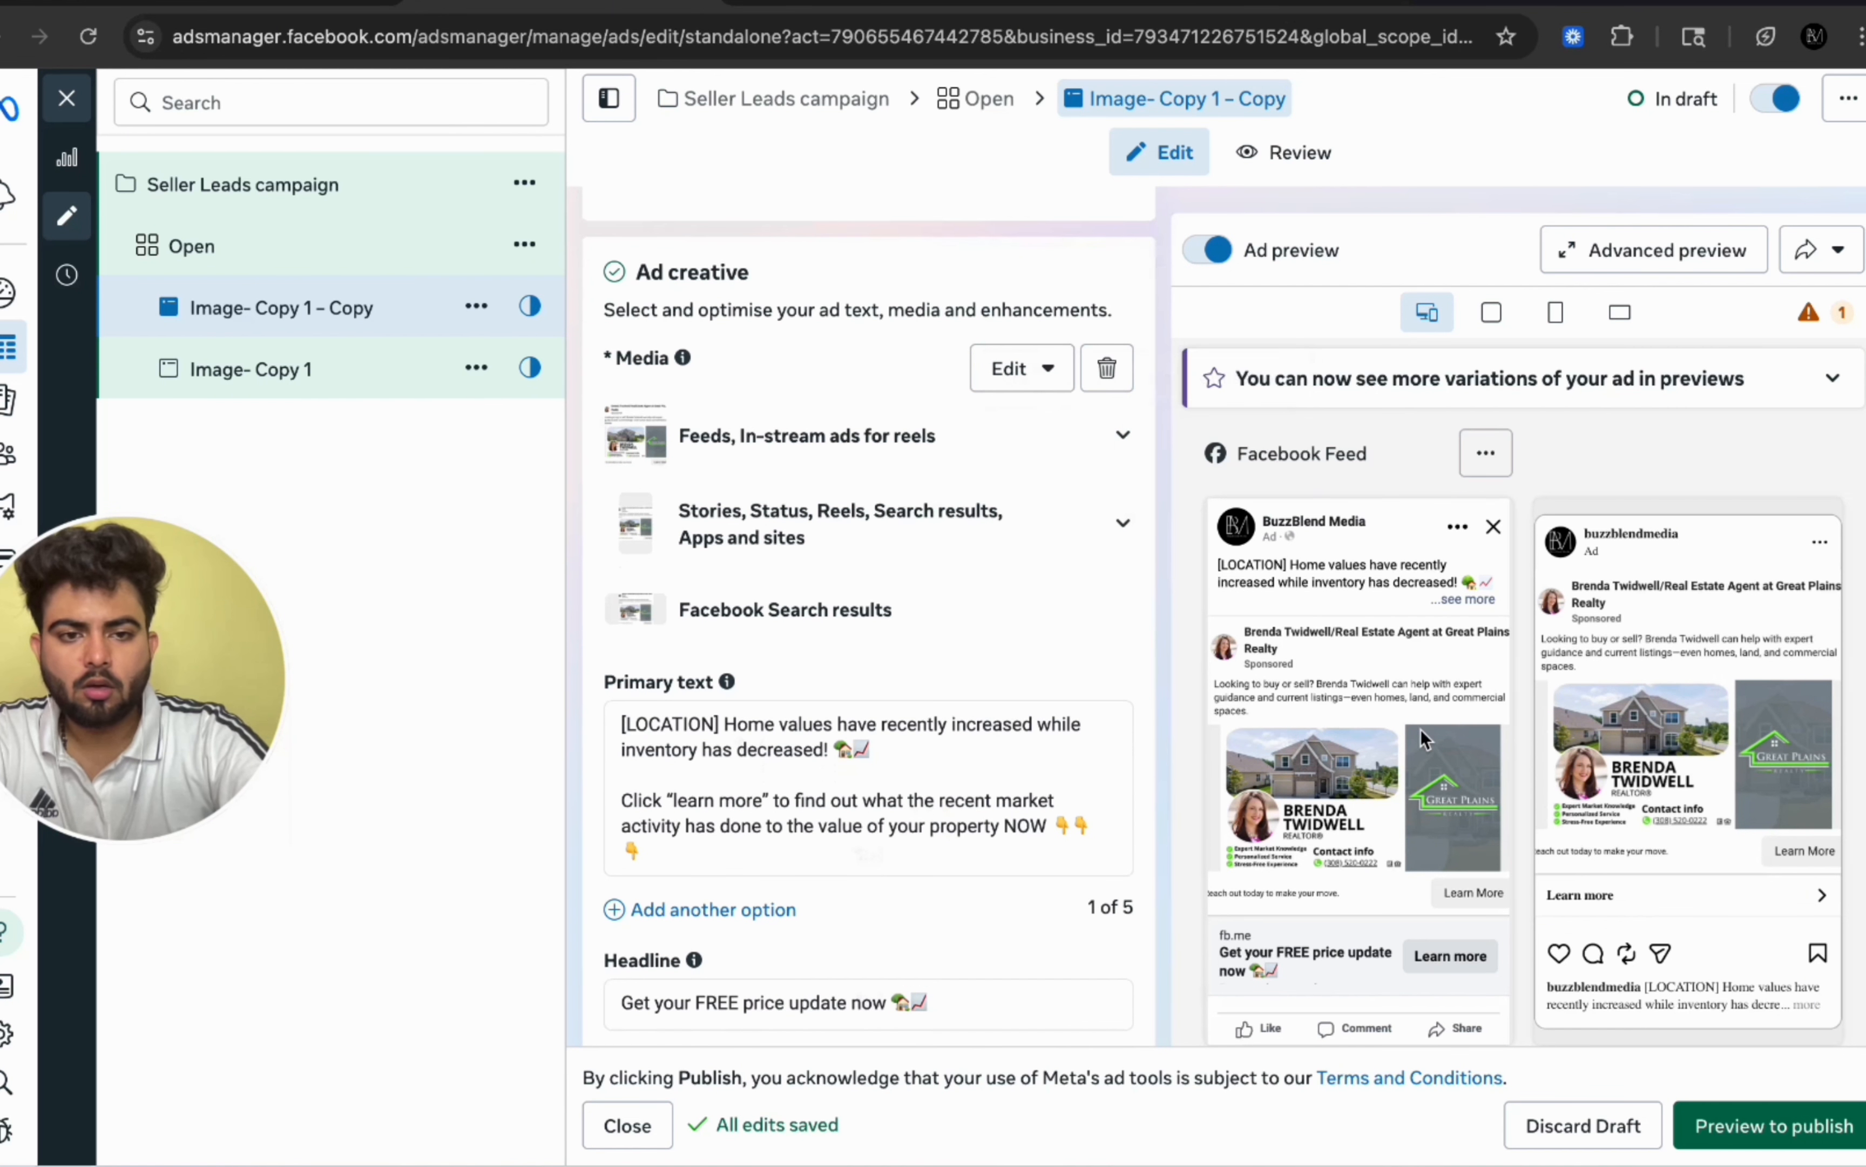
scroll(1420, 729, "down", 3)
scroll(853, 570, "up", 2)
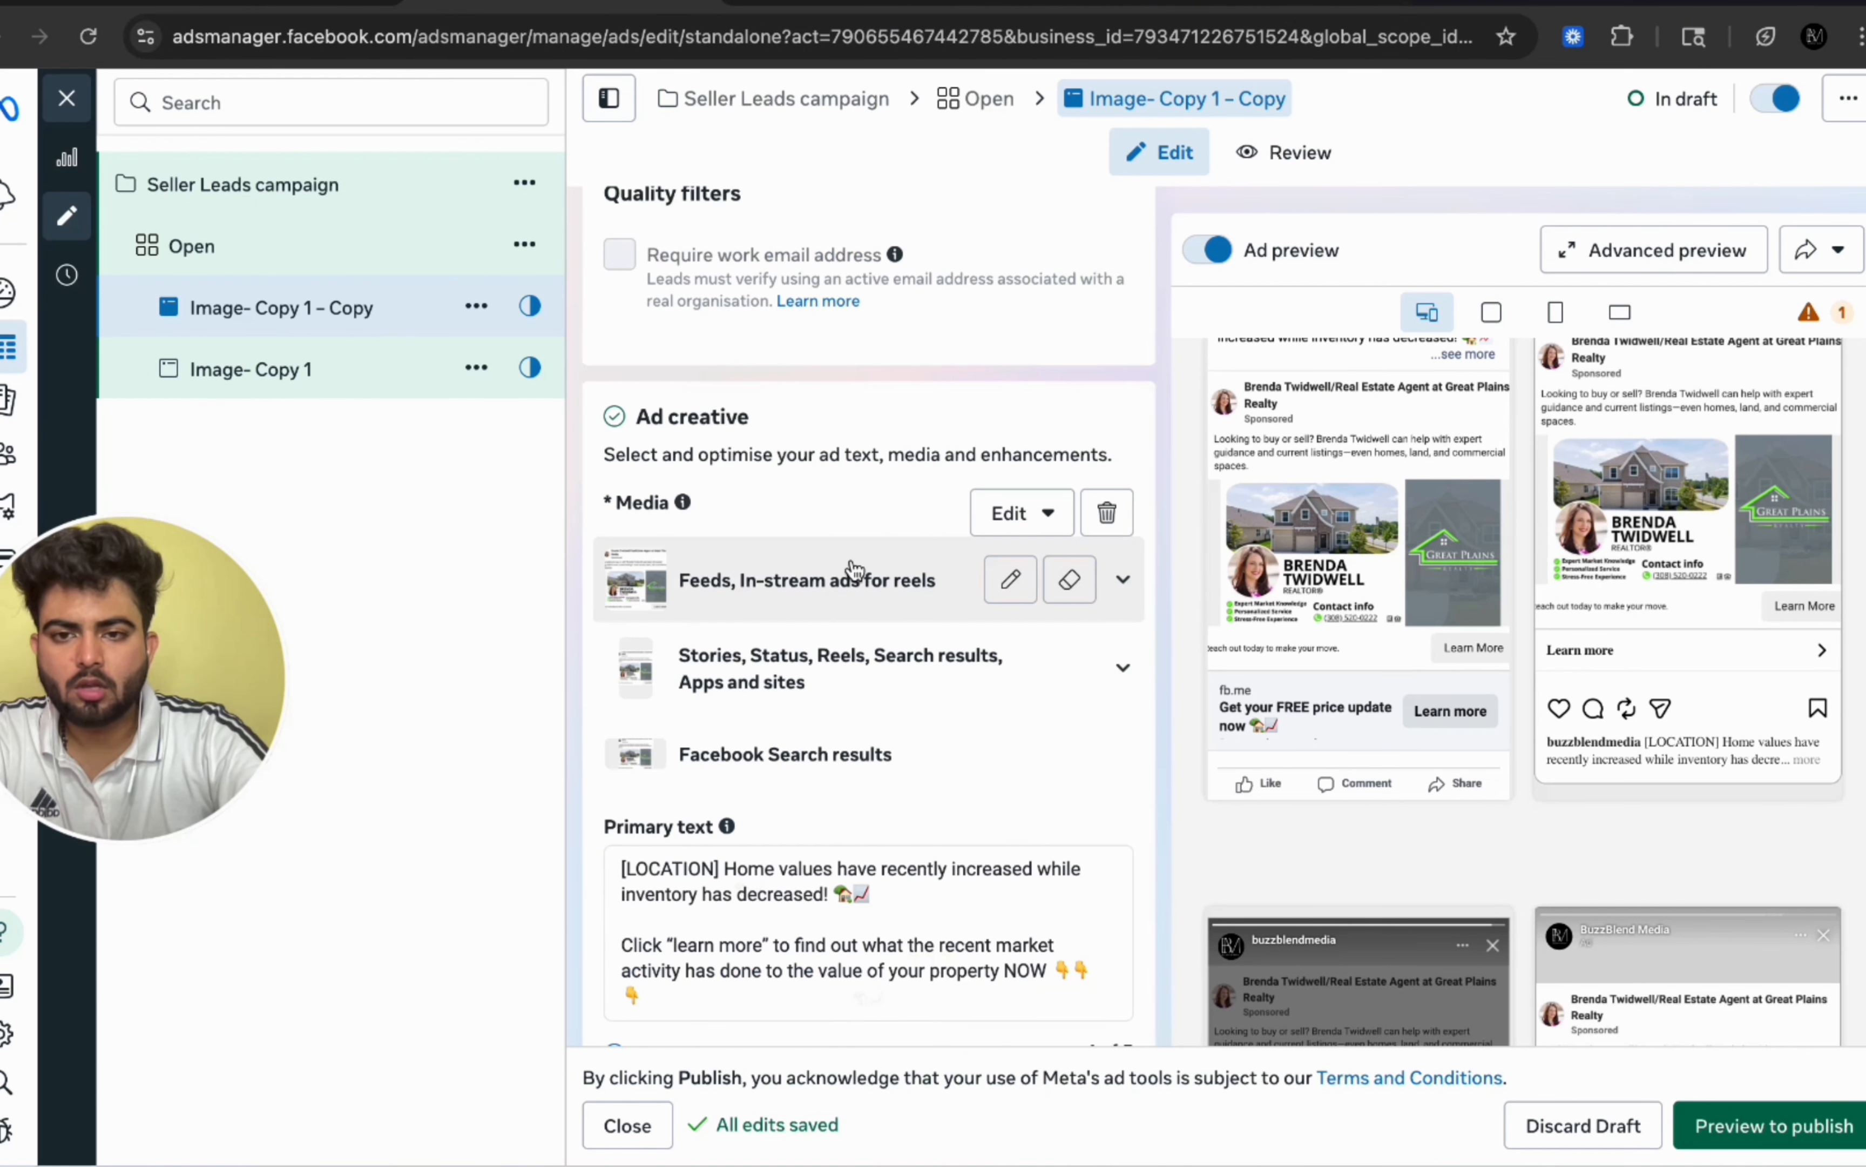
scroll(854, 571, "down", 1)
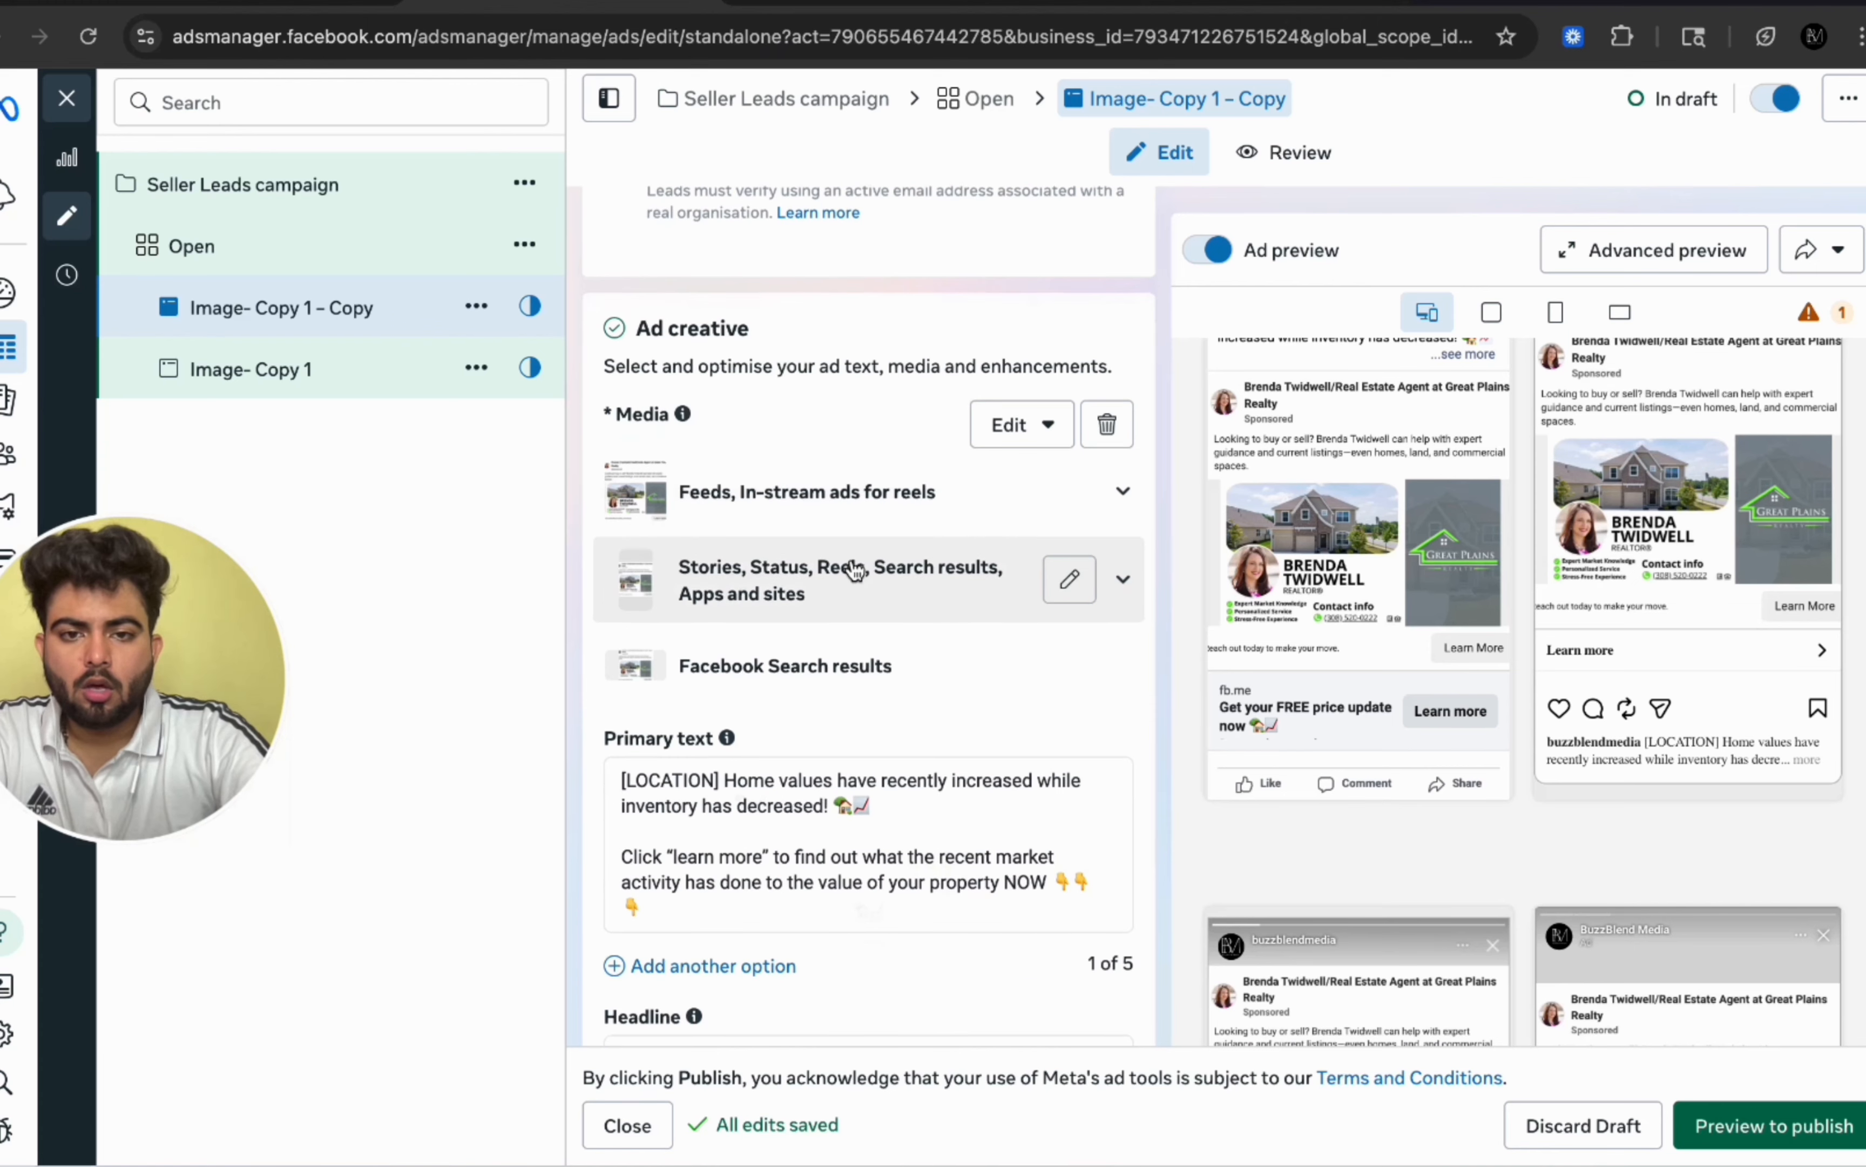
scroll(860, 511, "down", 2)
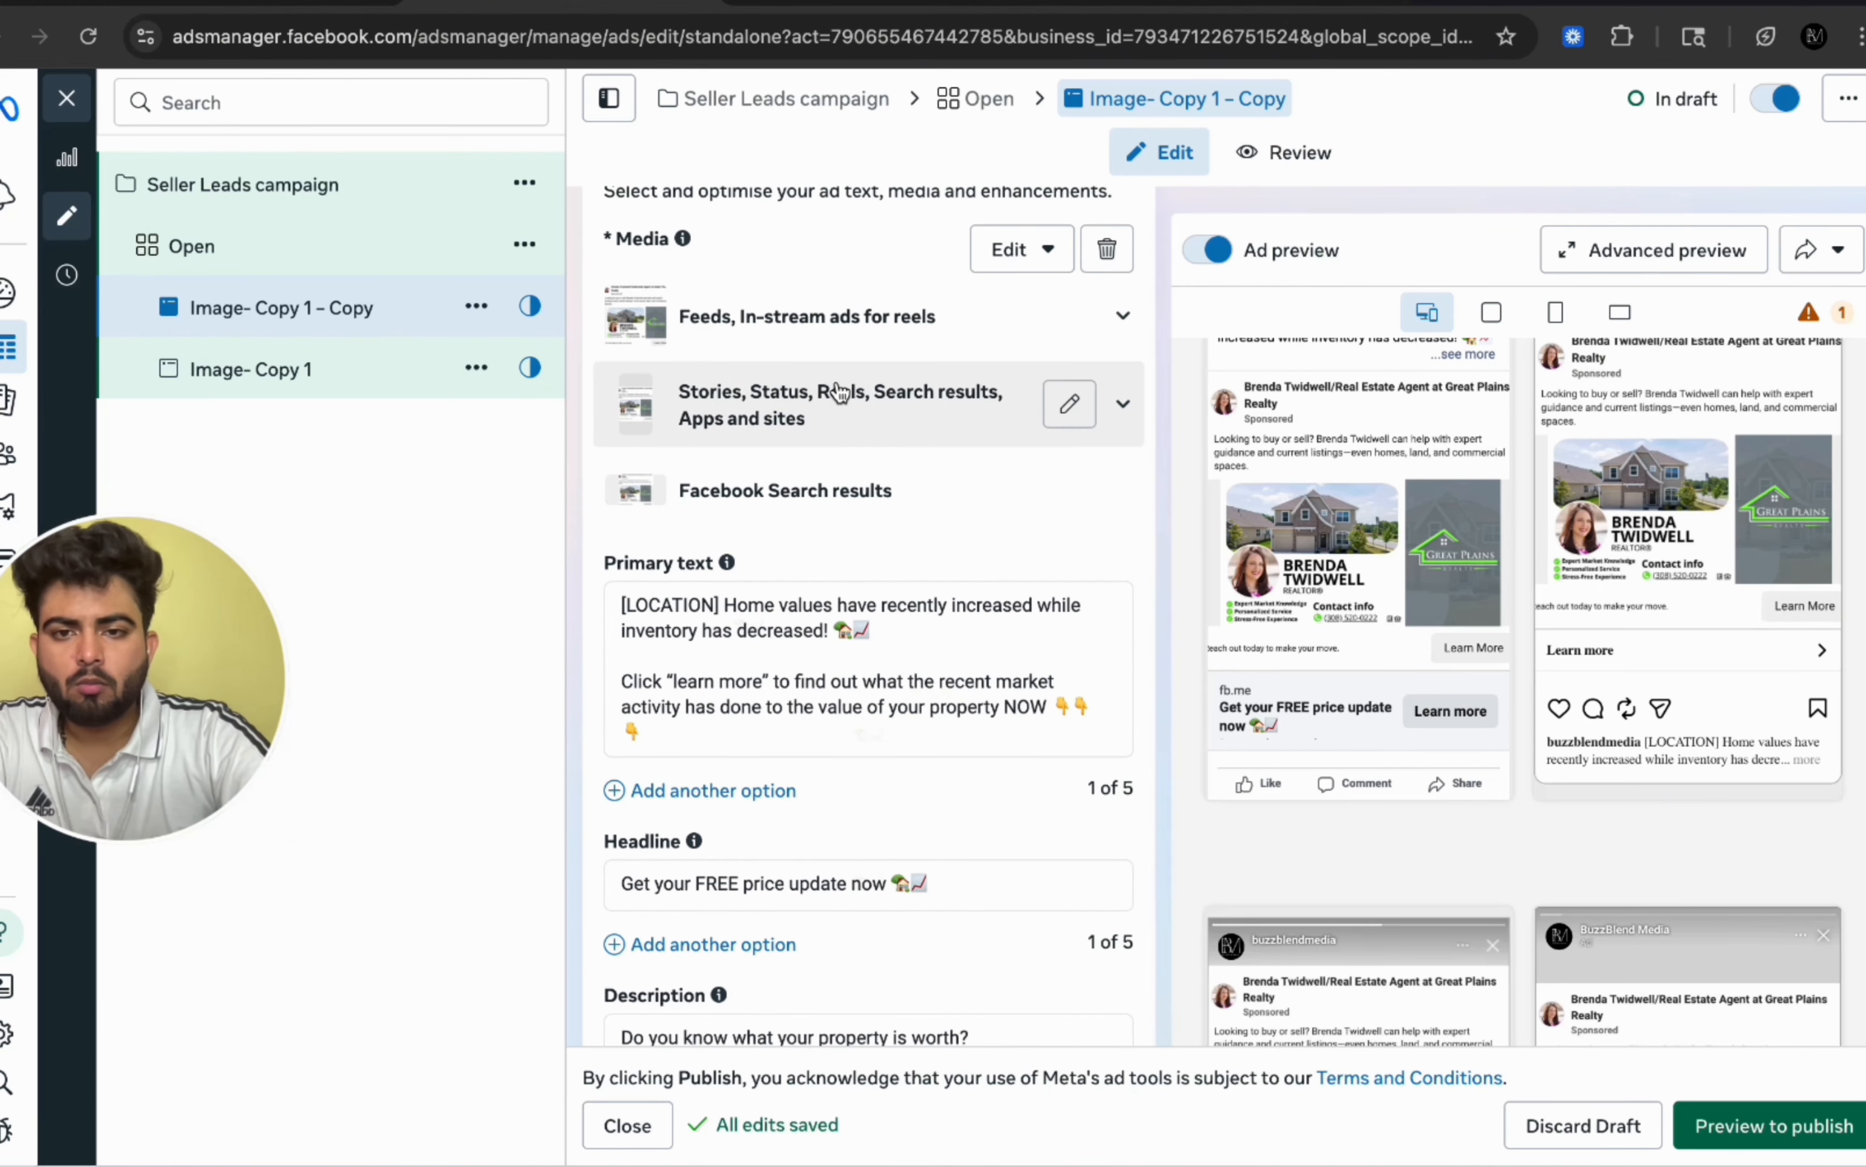
scroll(857, 457, "down", 1)
scroll(857, 457, "up", 1)
scroll(858, 457, "up", 2)
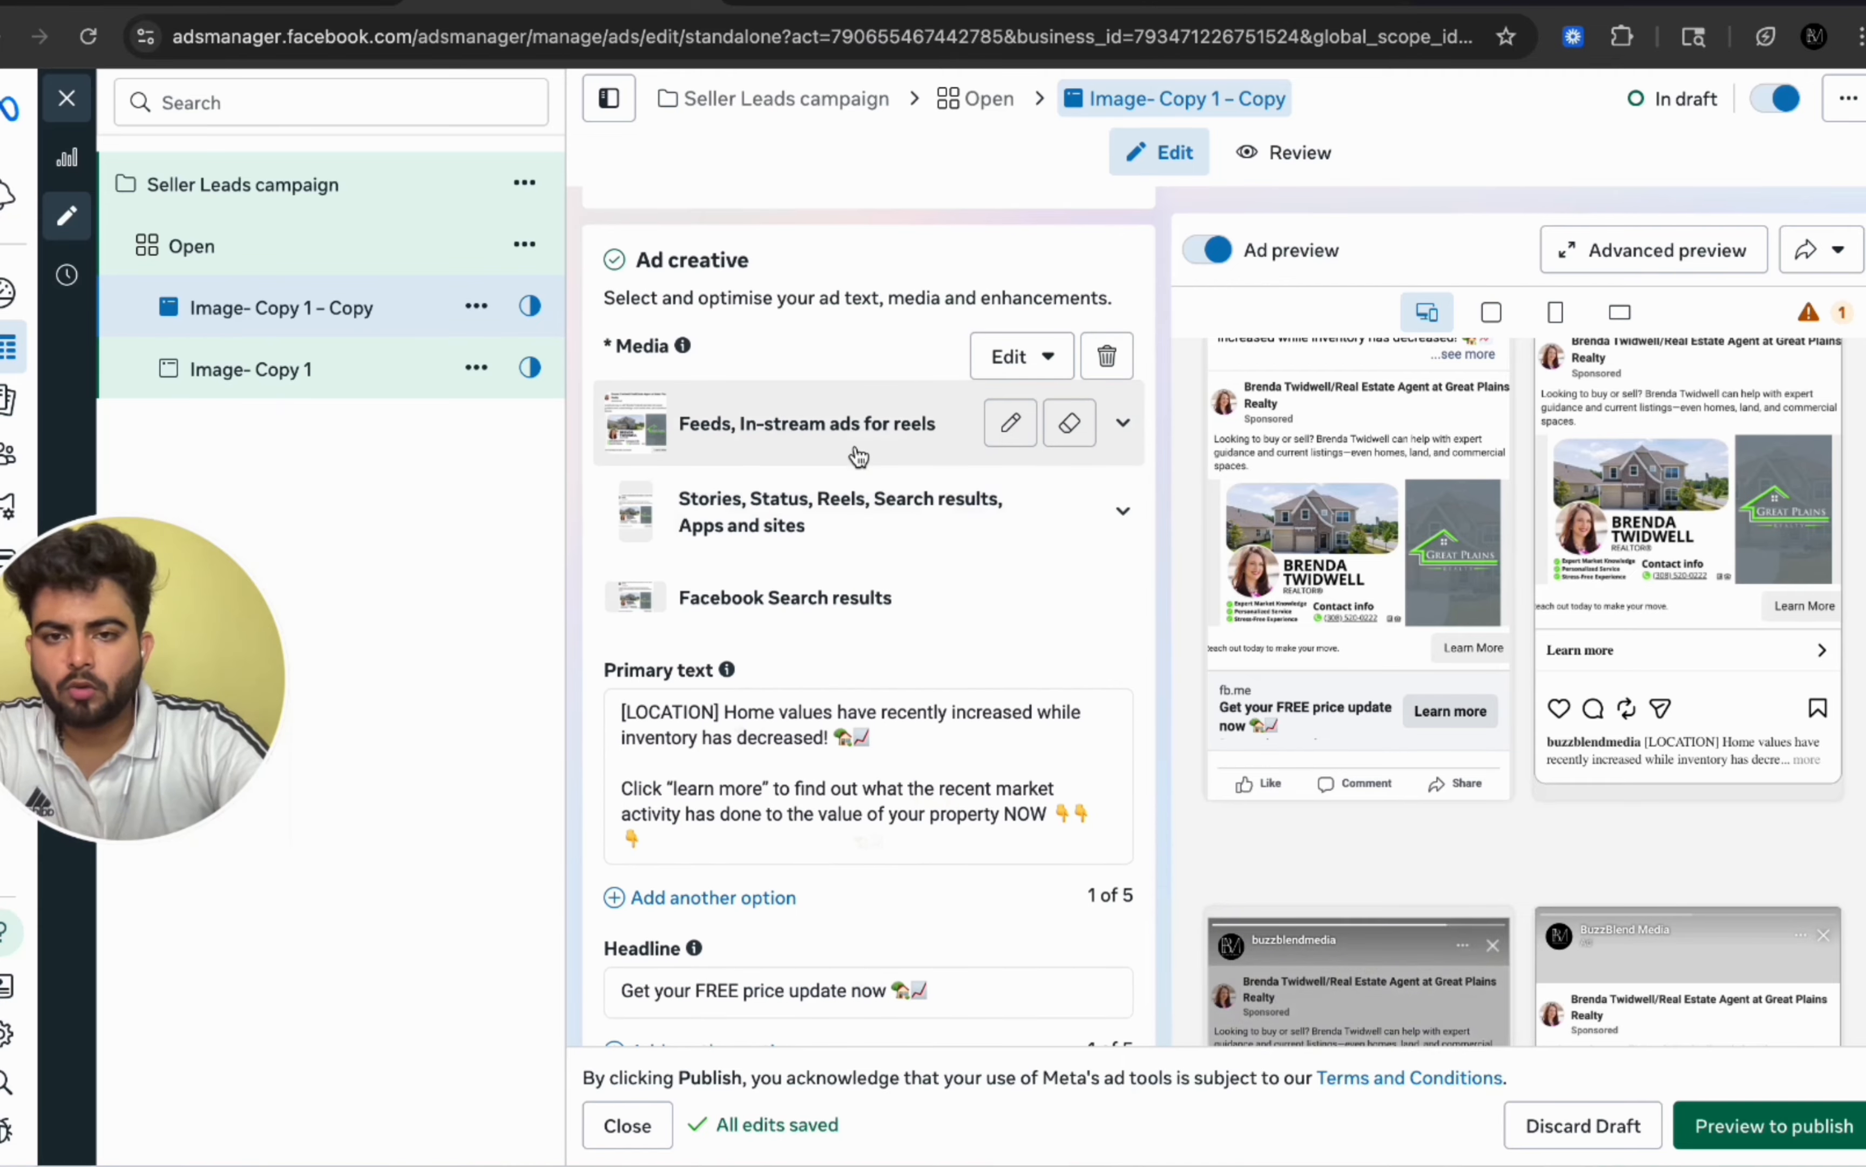
scroll(857, 457, "down", 2)
scroll(1387, 586, "down", 6)
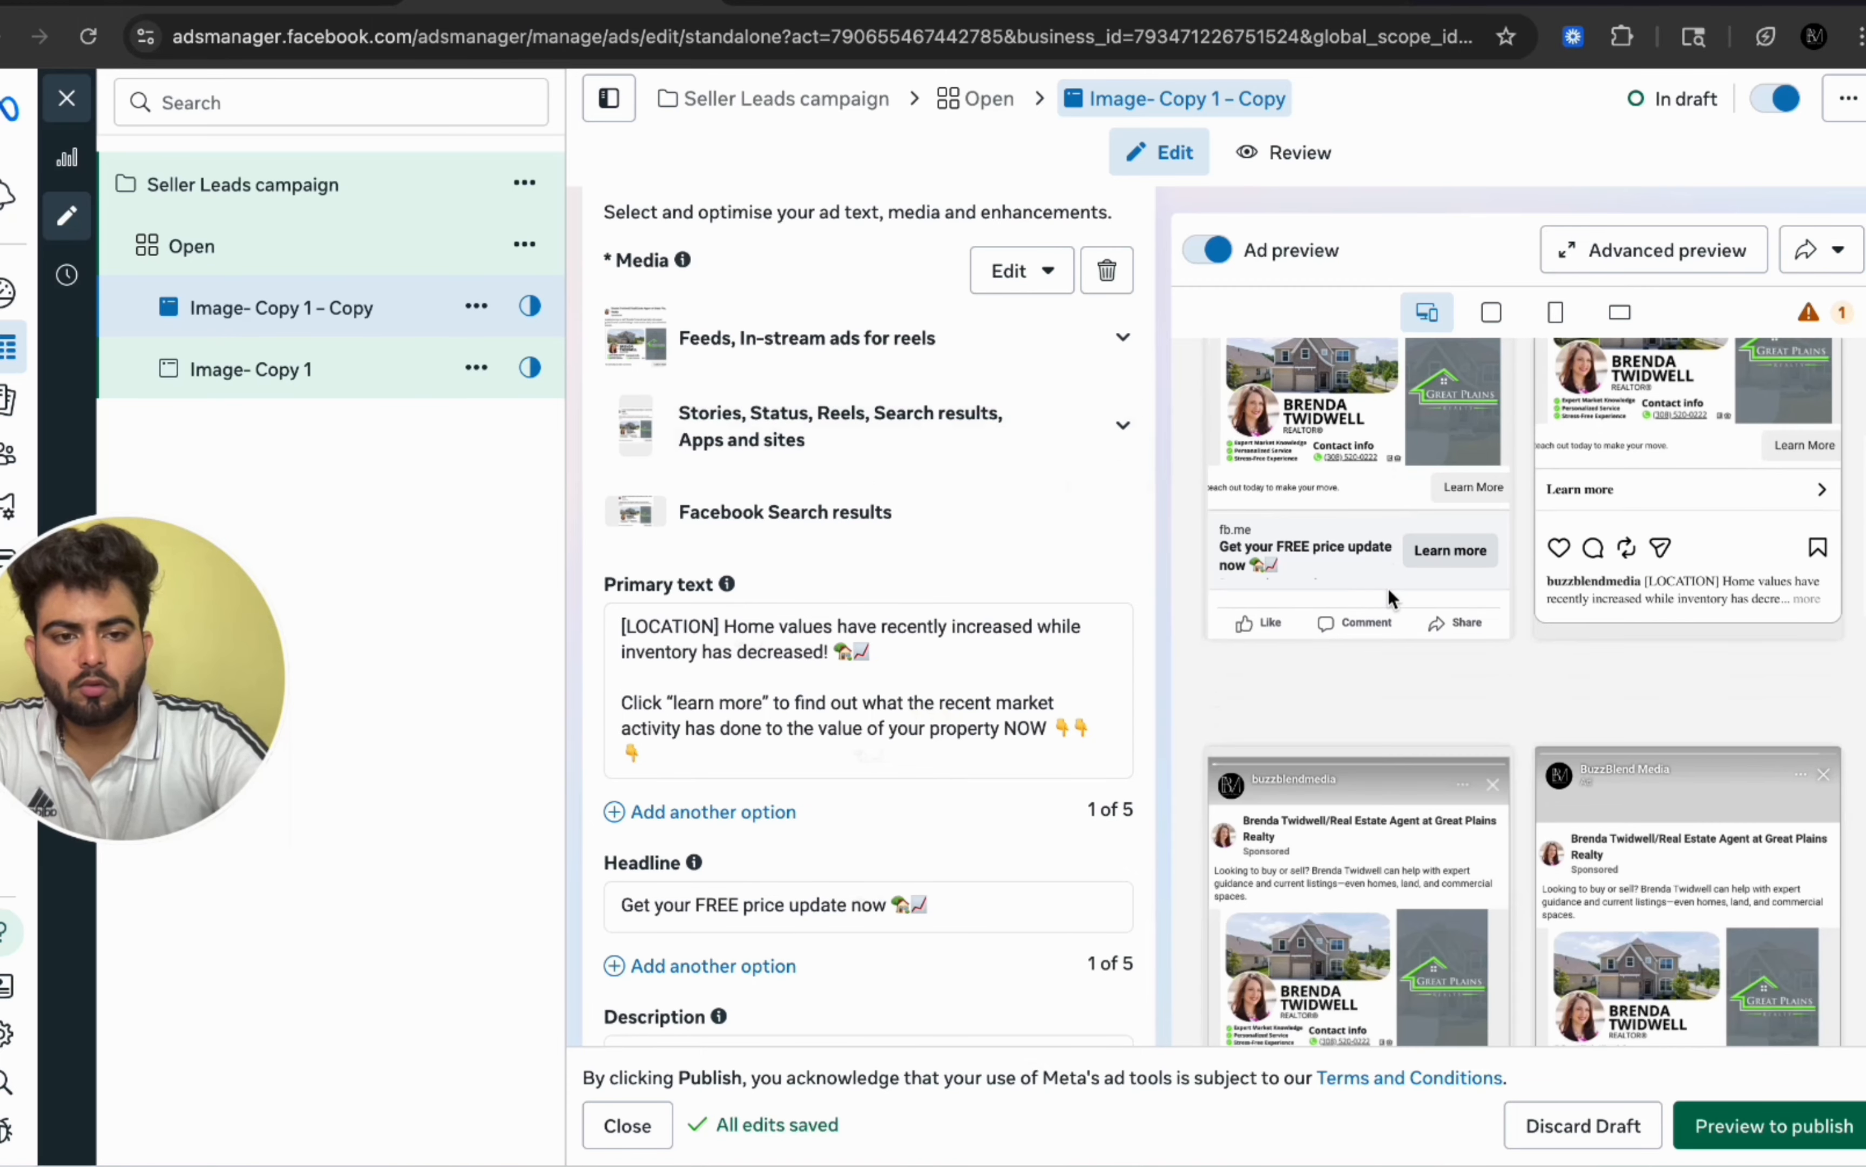
scroll(834, 612, "down", 1)
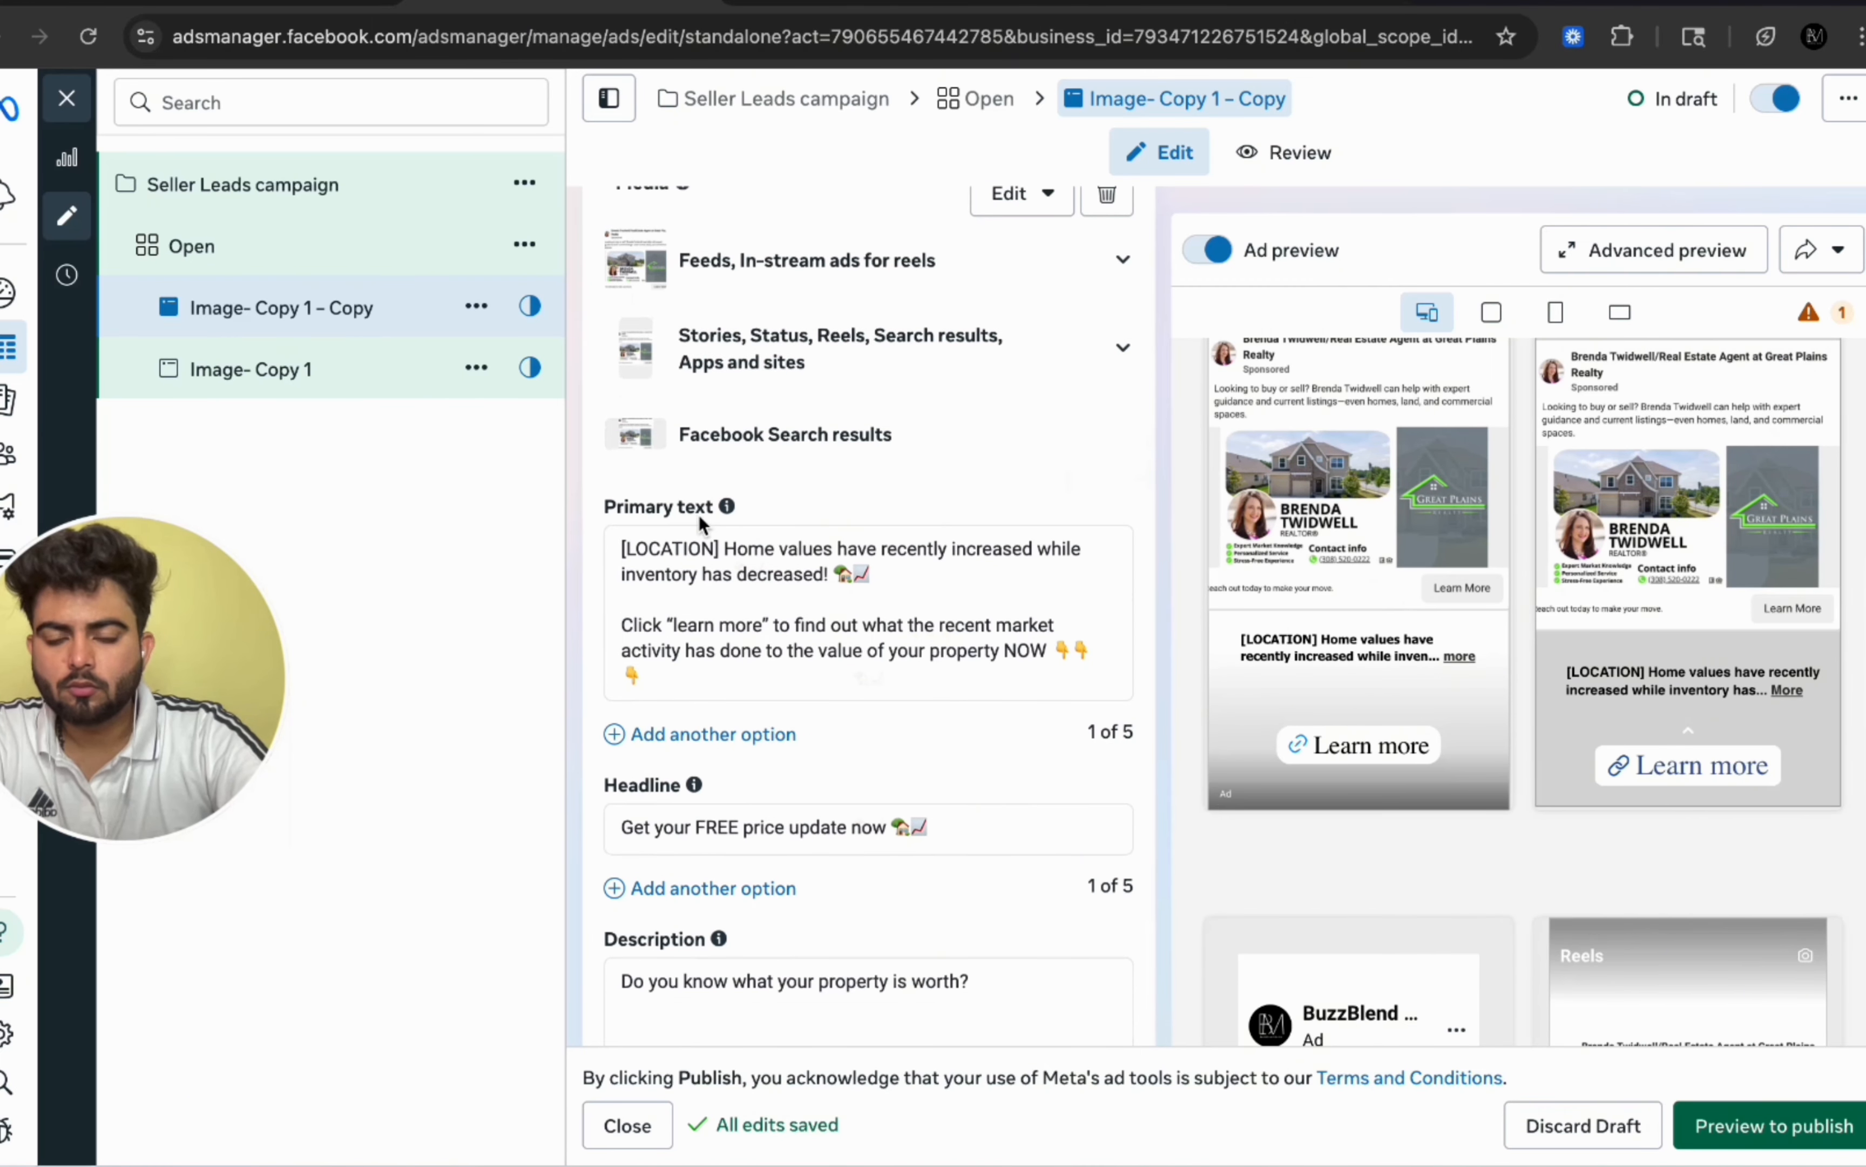
scroll(771, 618, "down", 3)
mouse_move(694, 607)
scroll(737, 712, "down", 1)
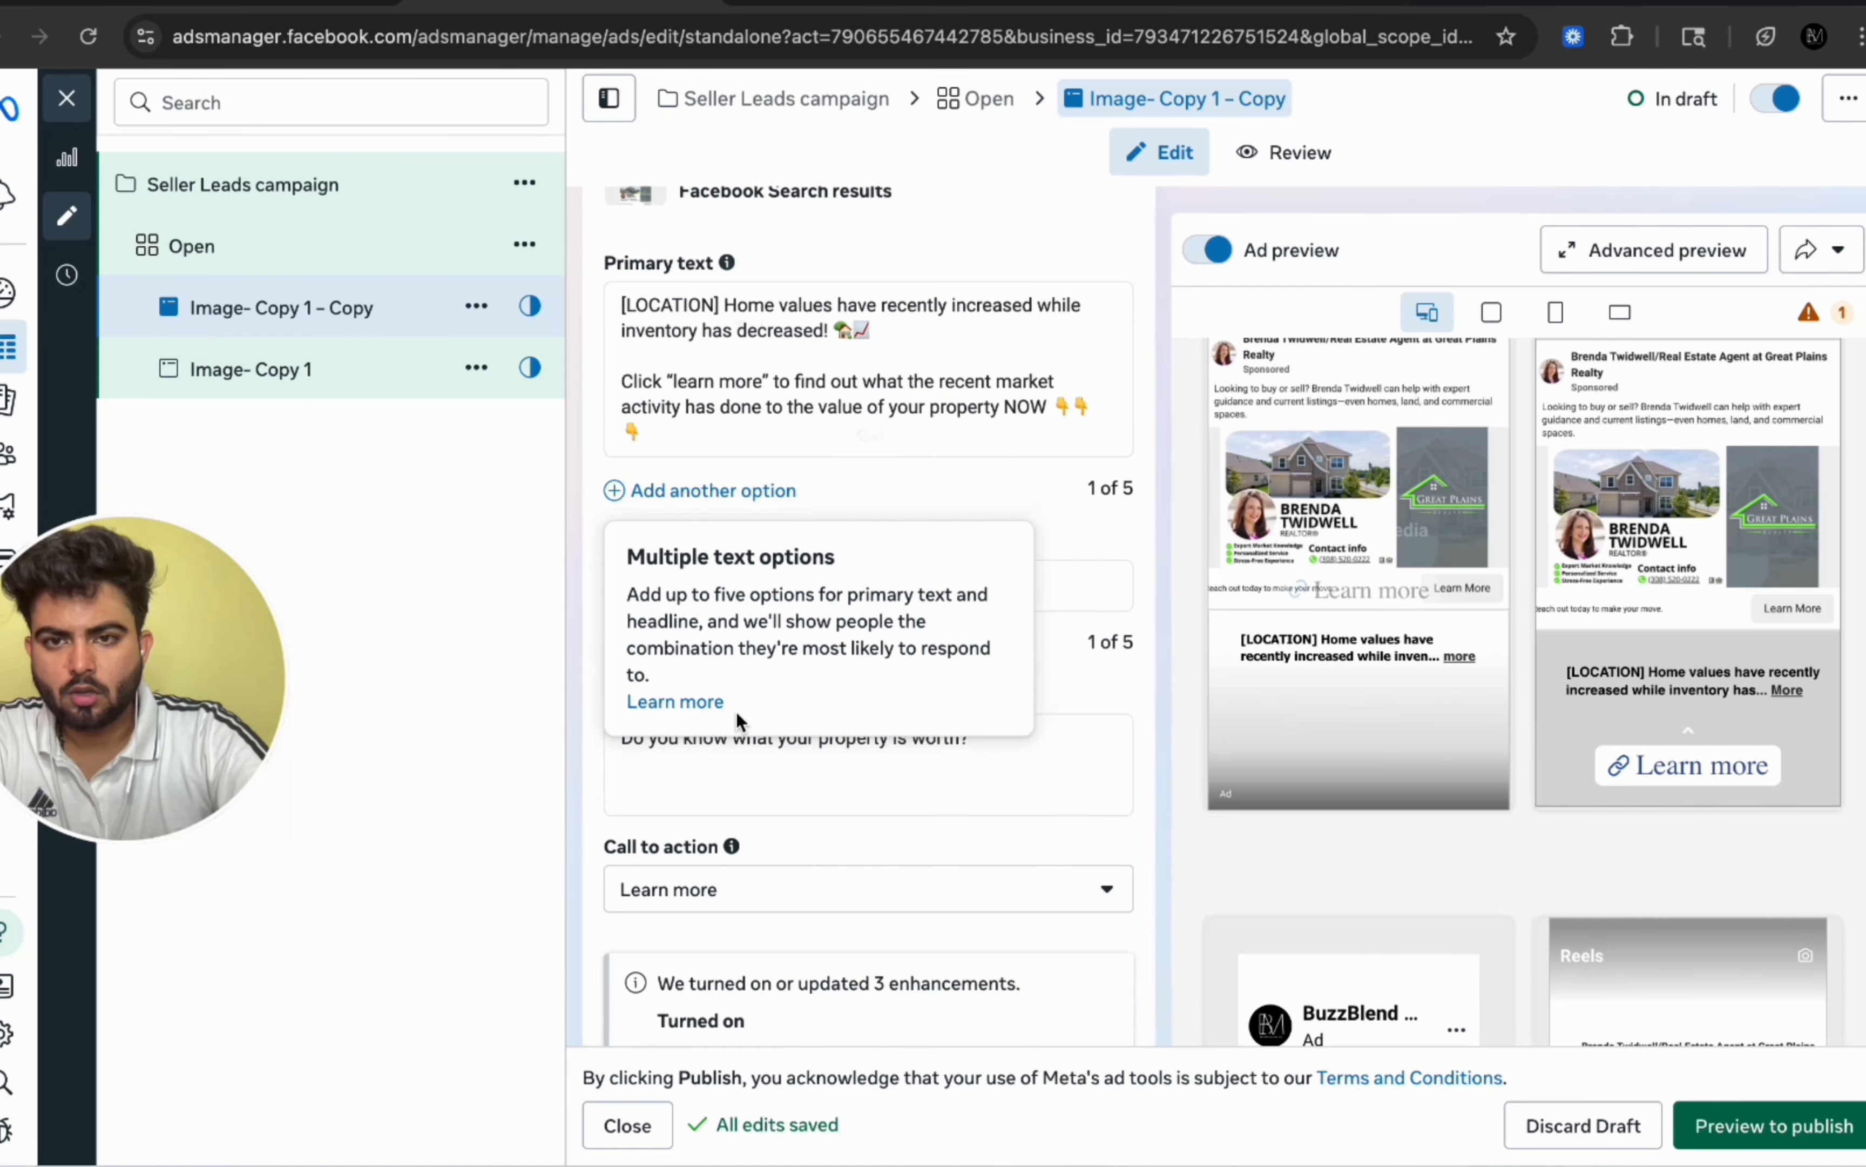
Step: Duplicate the Open ad set into the original campaign
left_click_drag(624, 306, 582, 313)
left_click(697, 289)
left_click_drag(721, 307, 596, 308)
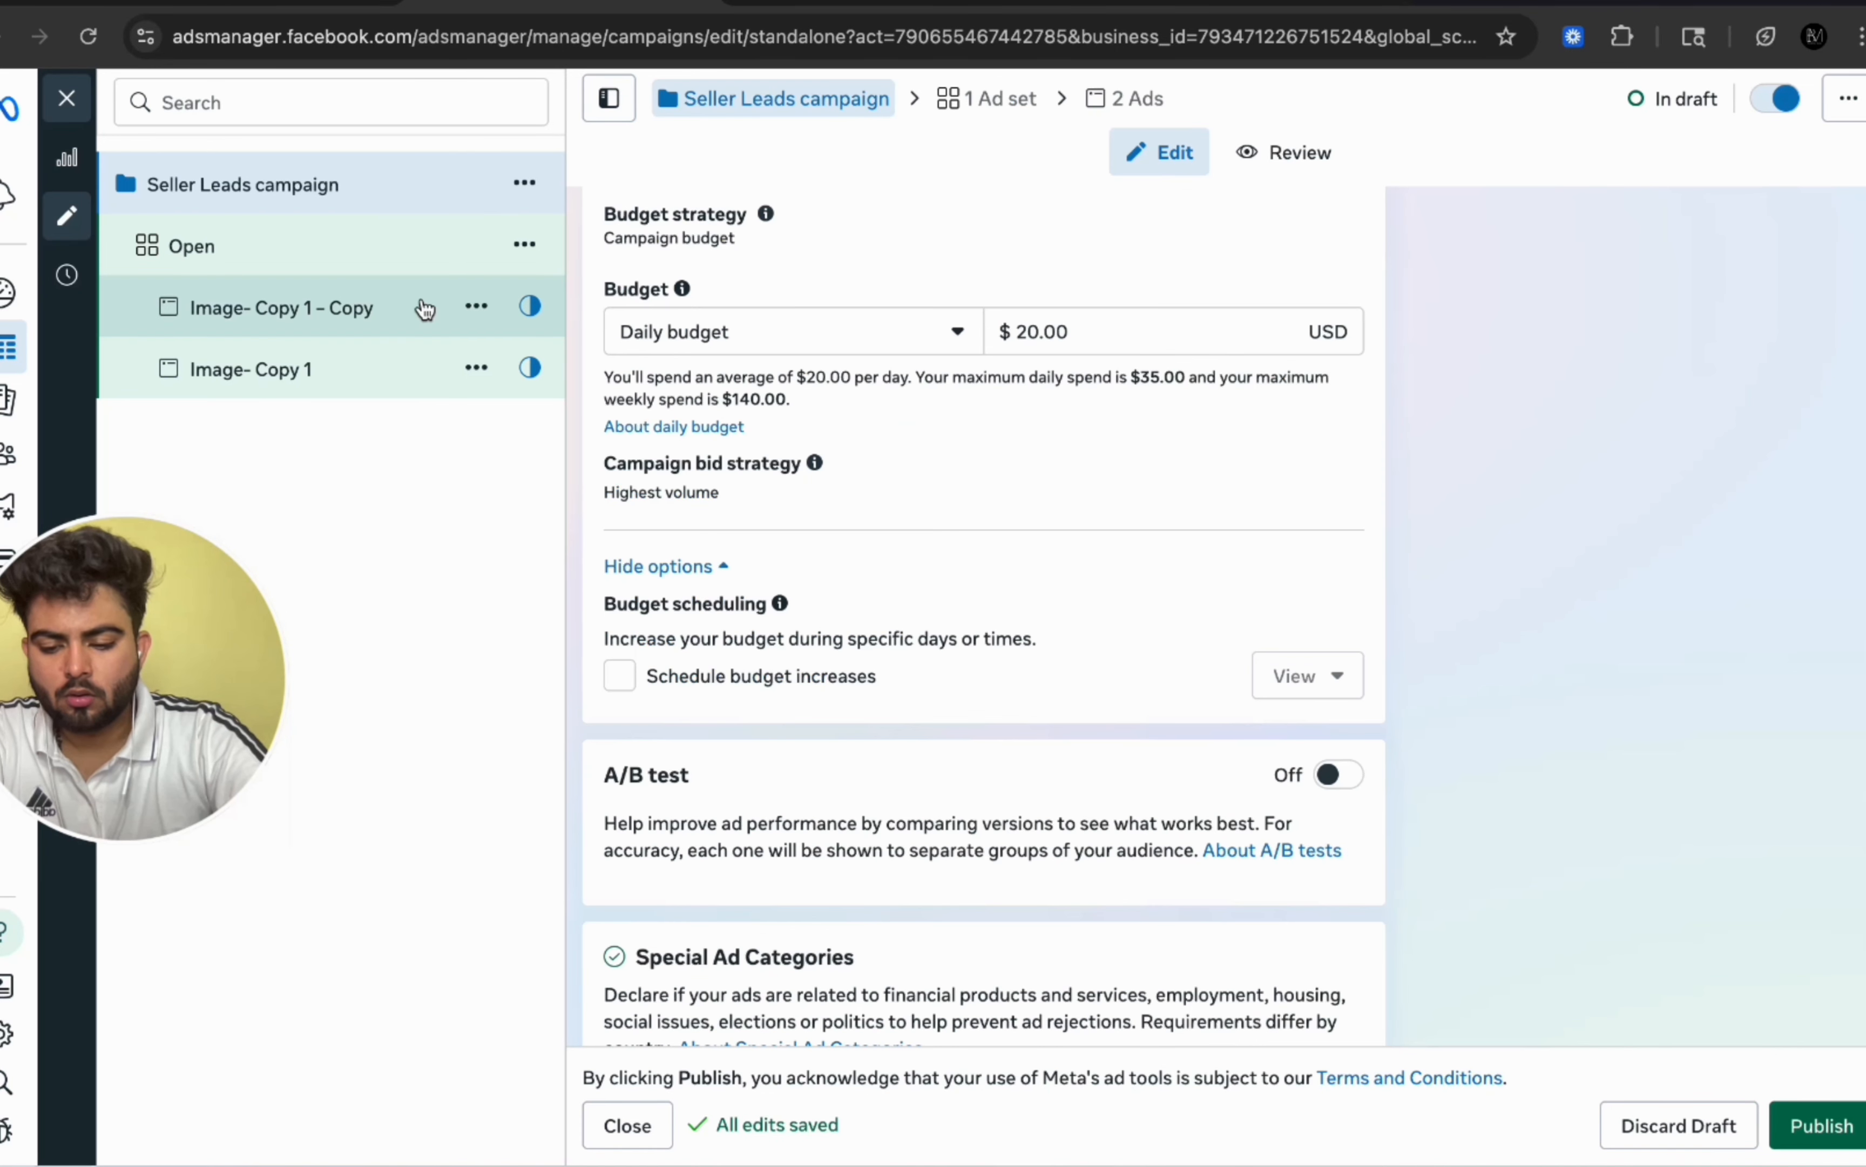
left_click(387, 261)
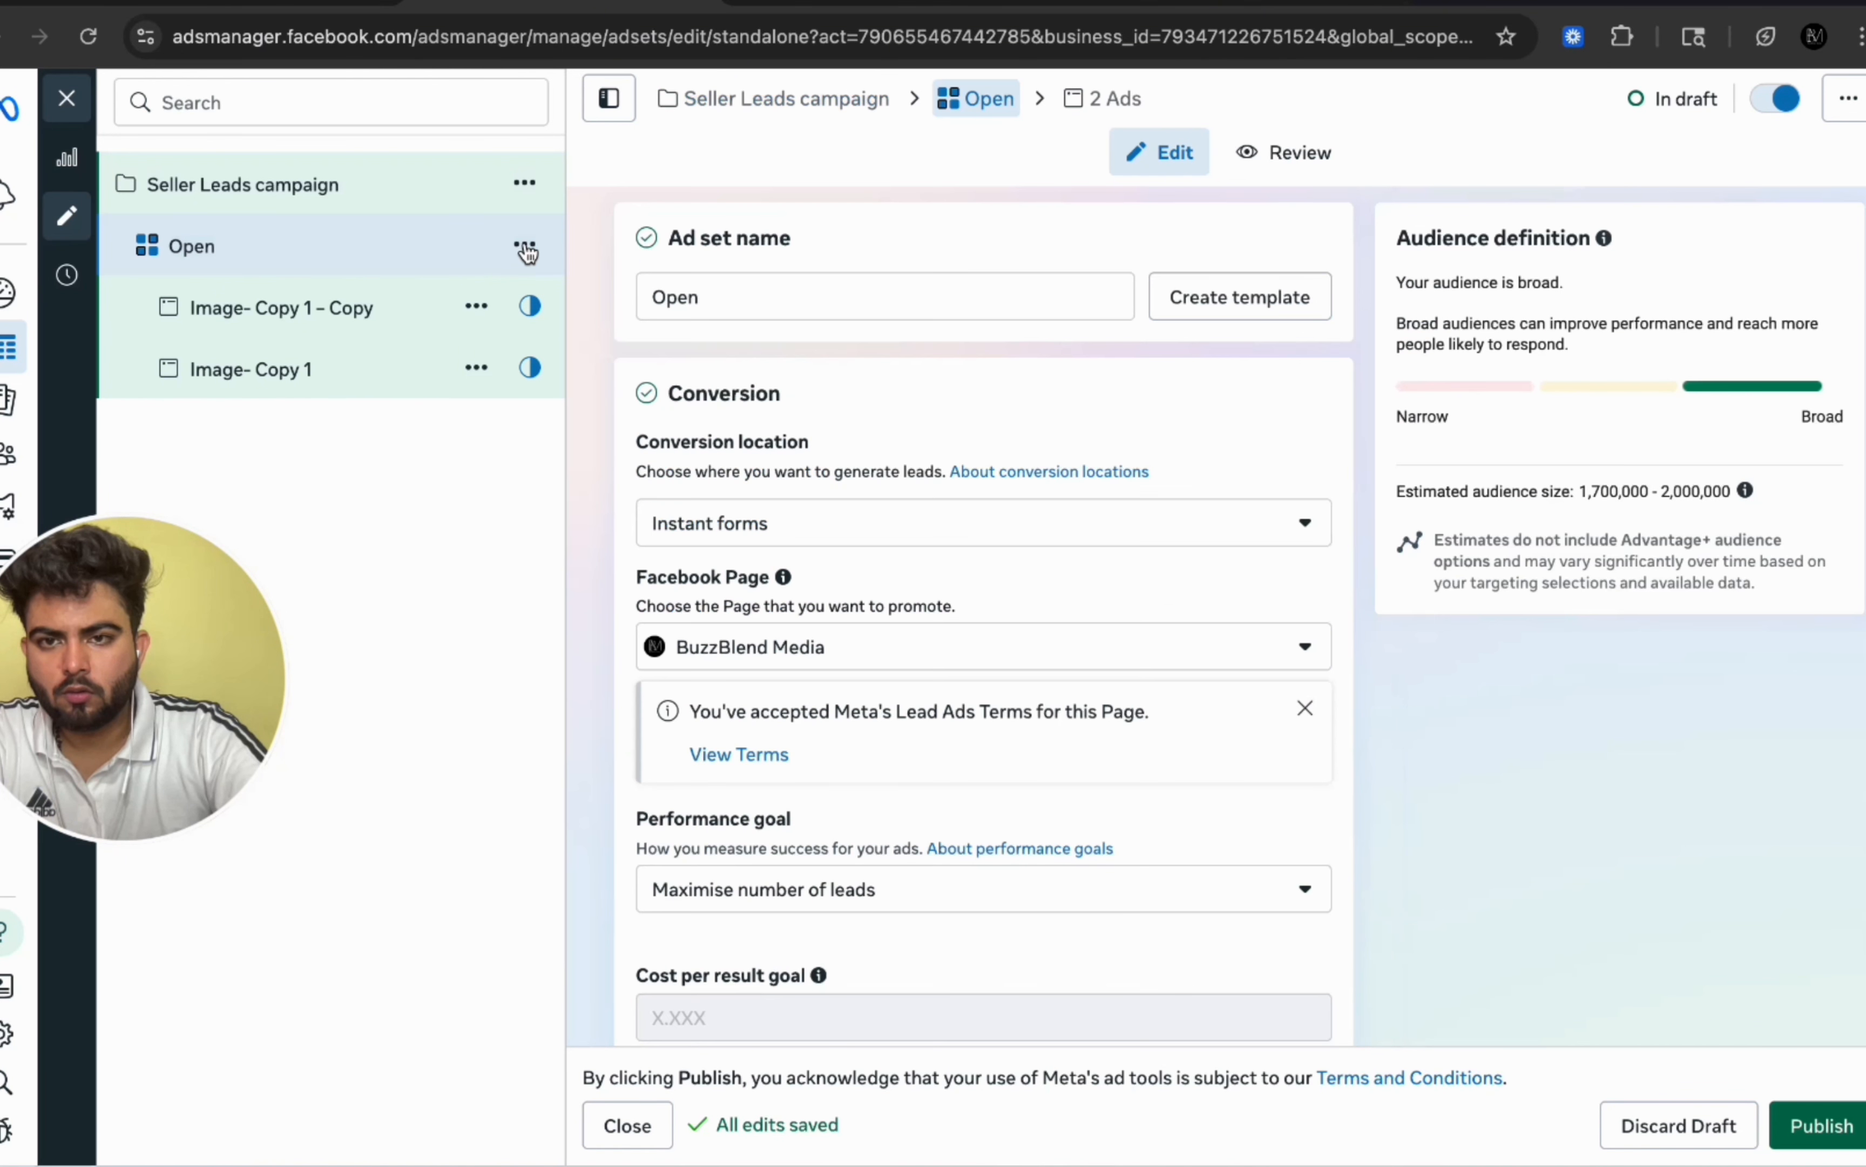
left_click(525, 245)
left_click(613, 371)
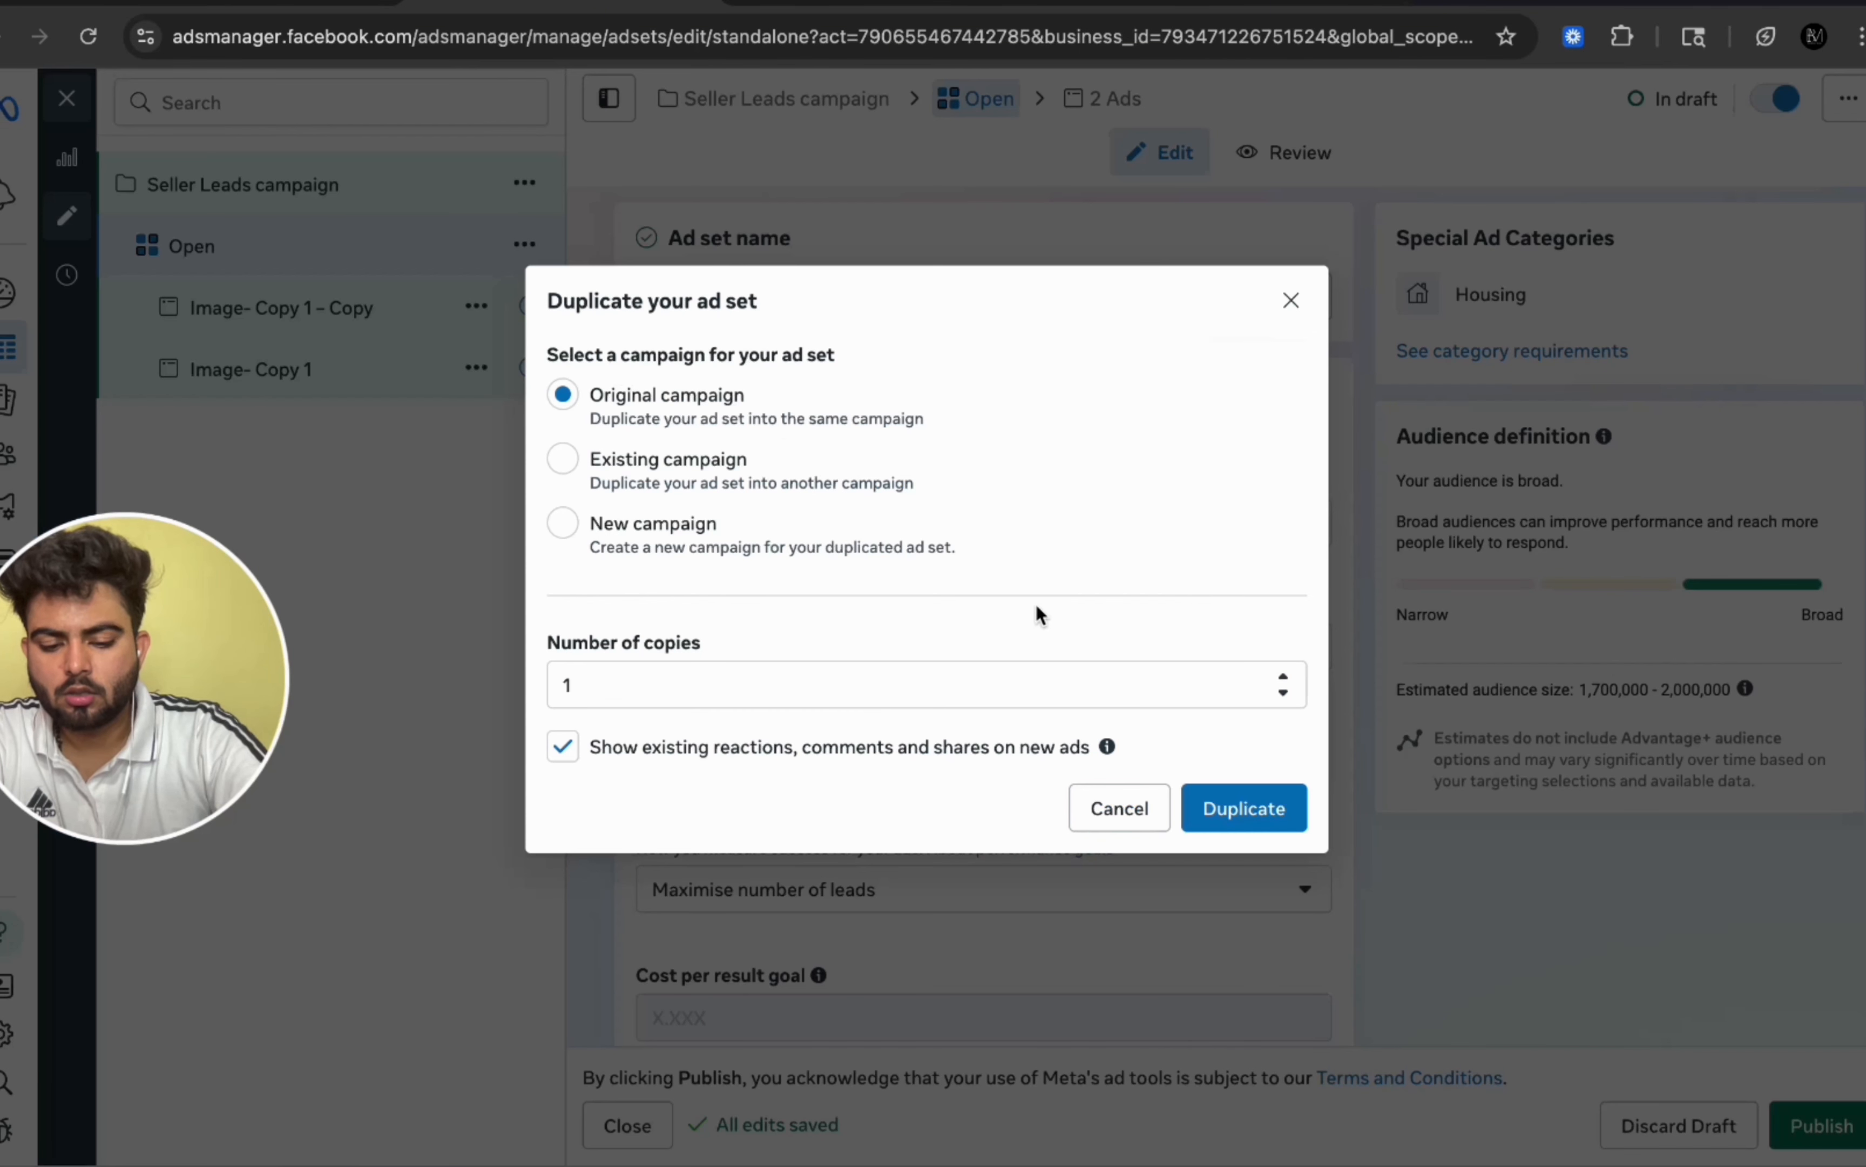
left_click(1245, 805)
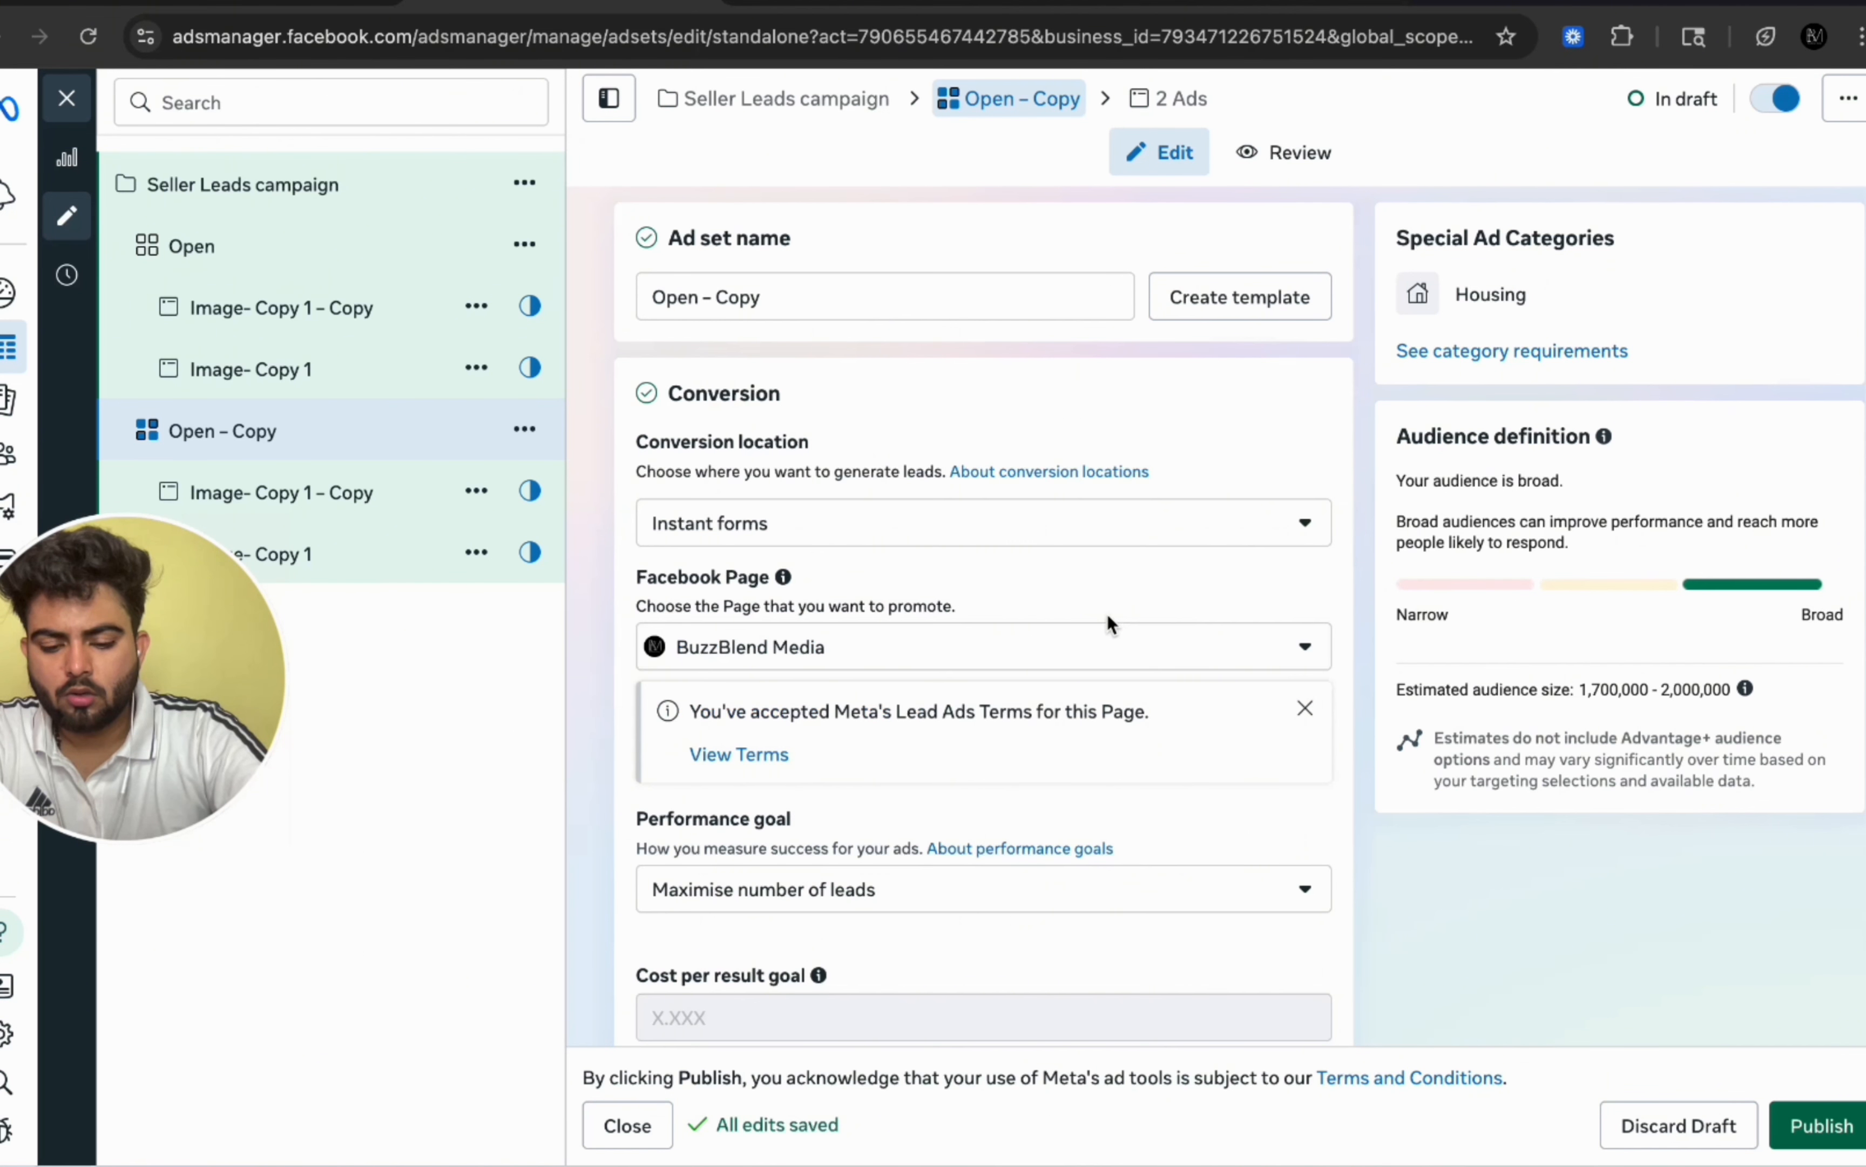
Step: Rename the duplicated ad set as Interest
triple_click(796, 301)
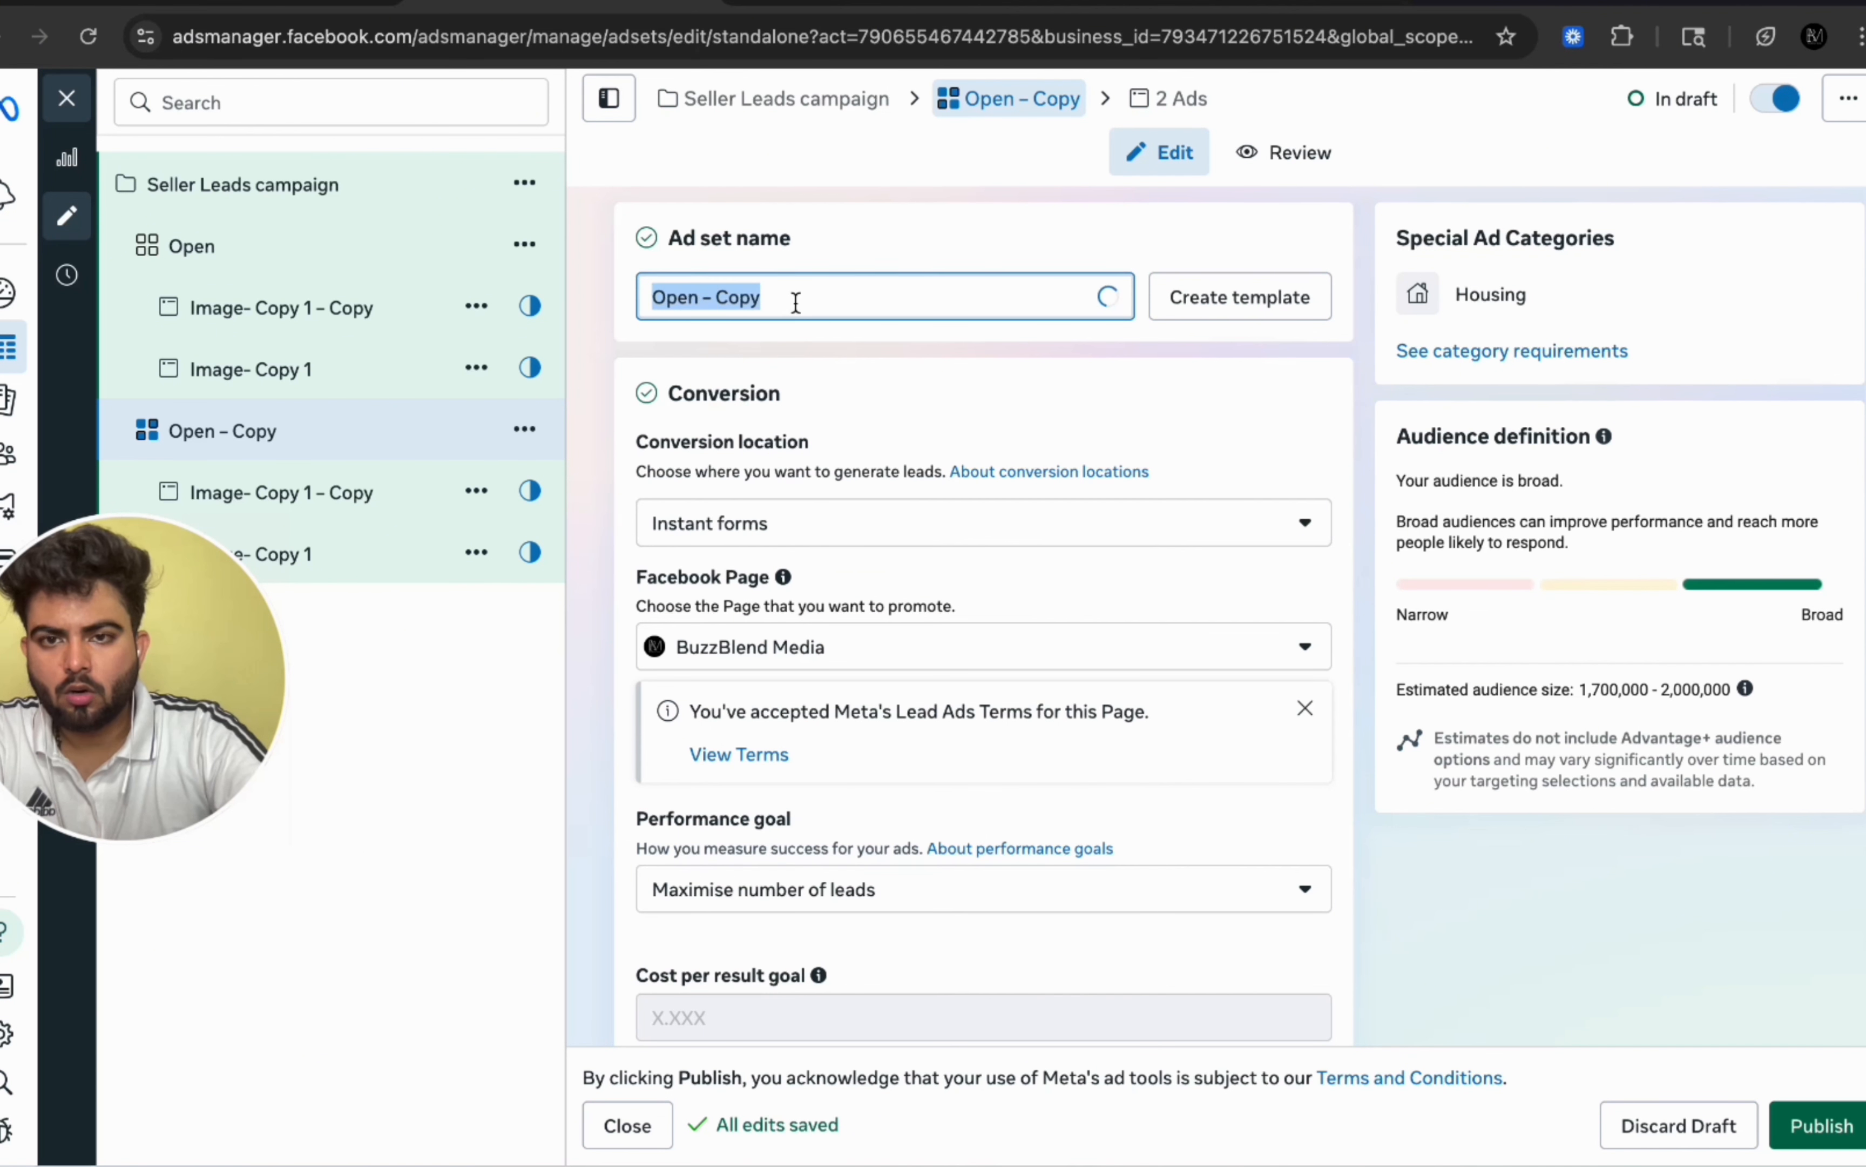
key("BackSpace")
type("Inte")
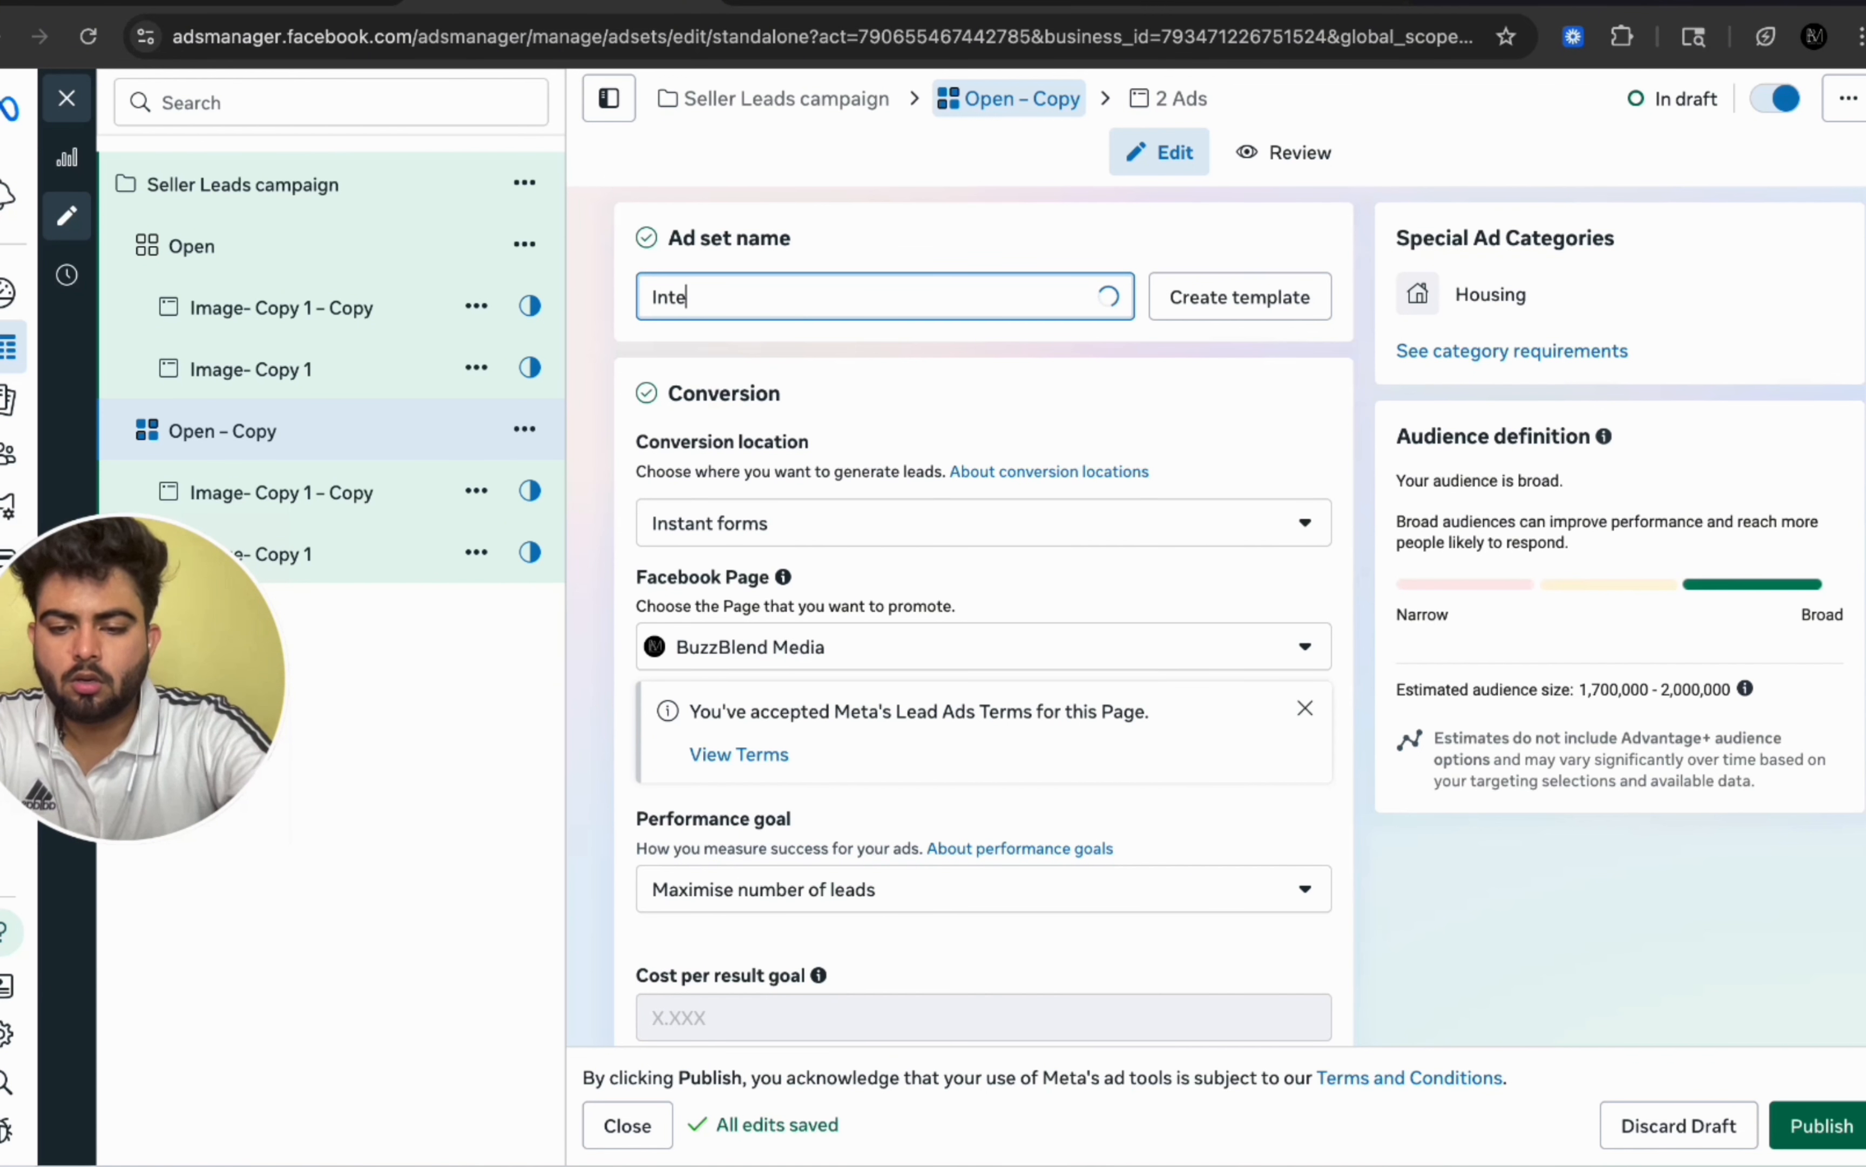
type("rest")
Step: Switch the Interest ad set to the original audience options, choosing to further limit the reach of the ads
scroll(951, 582, "down", 2)
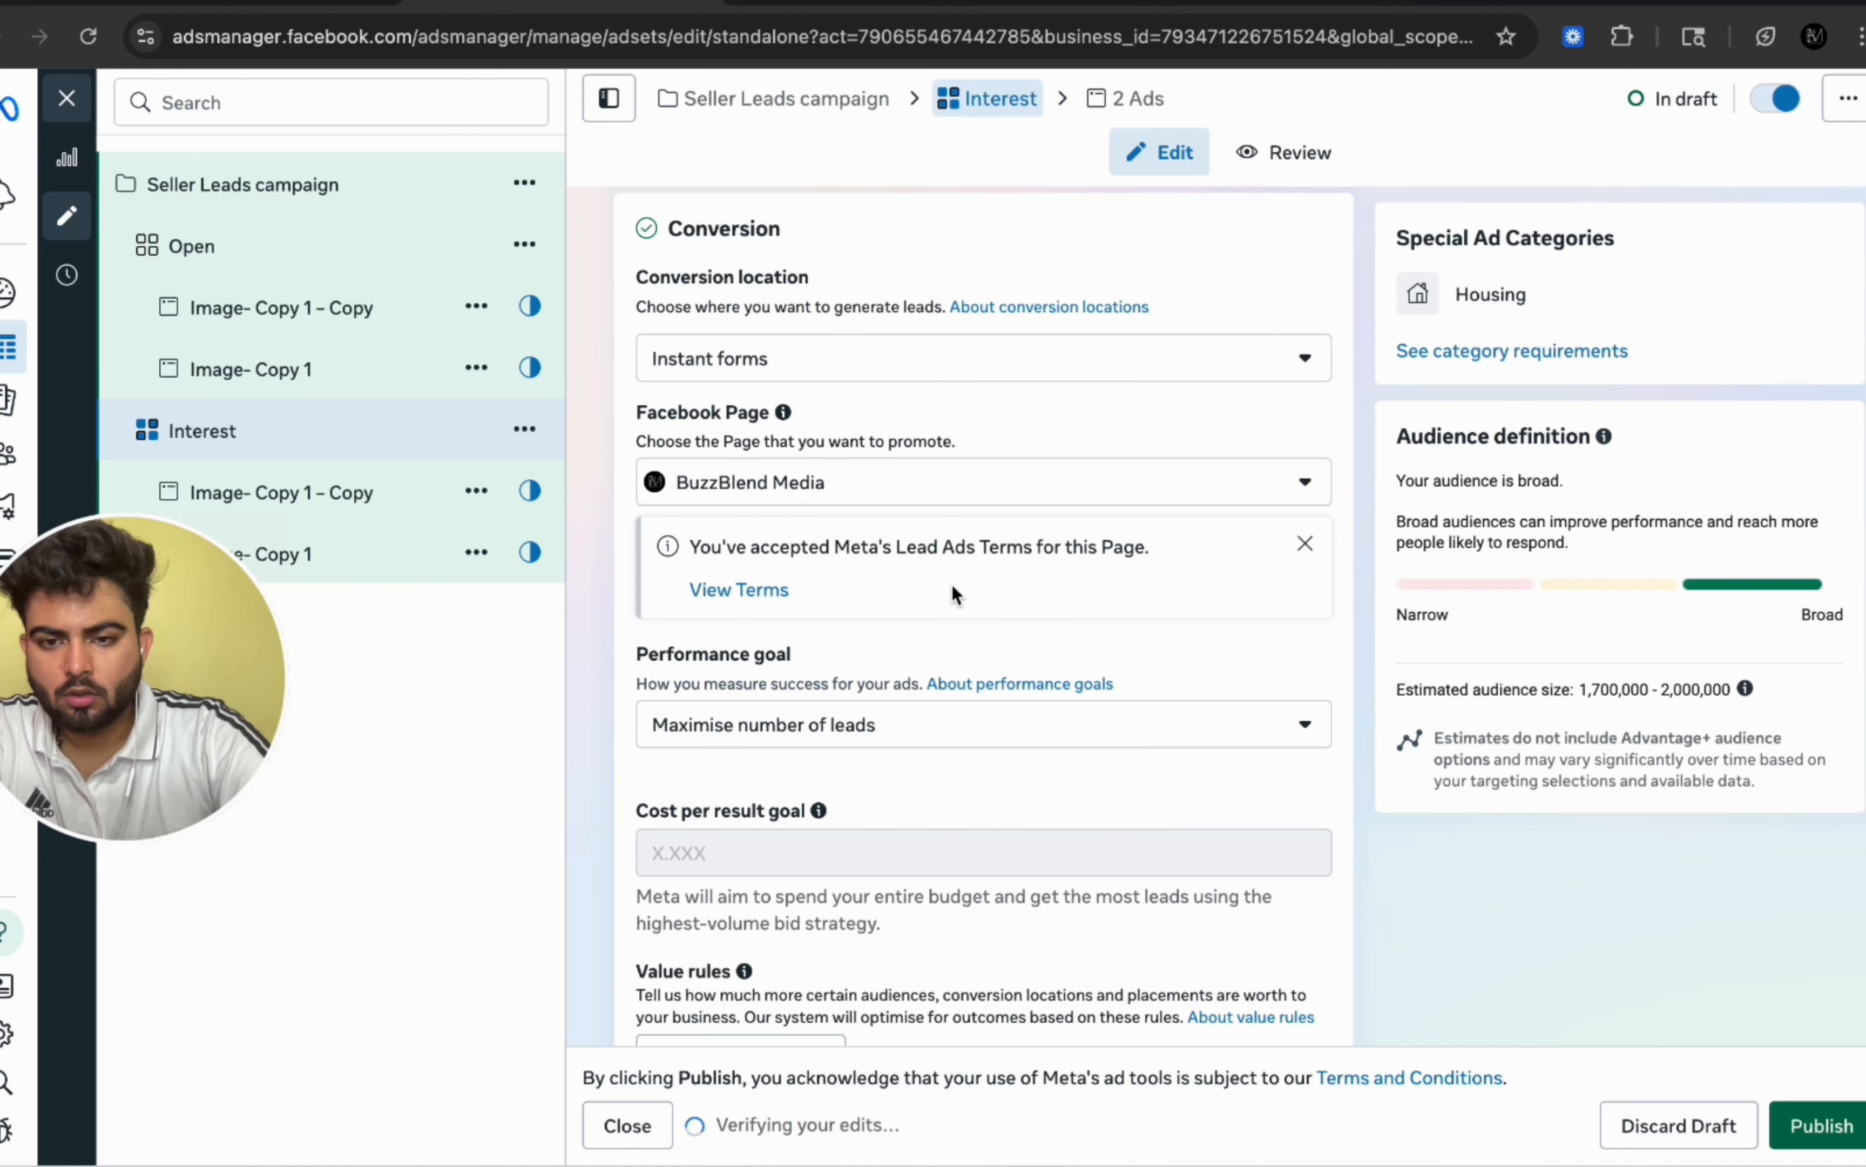
scroll(921, 308, "up", 1)
scroll(920, 308, "down", 10)
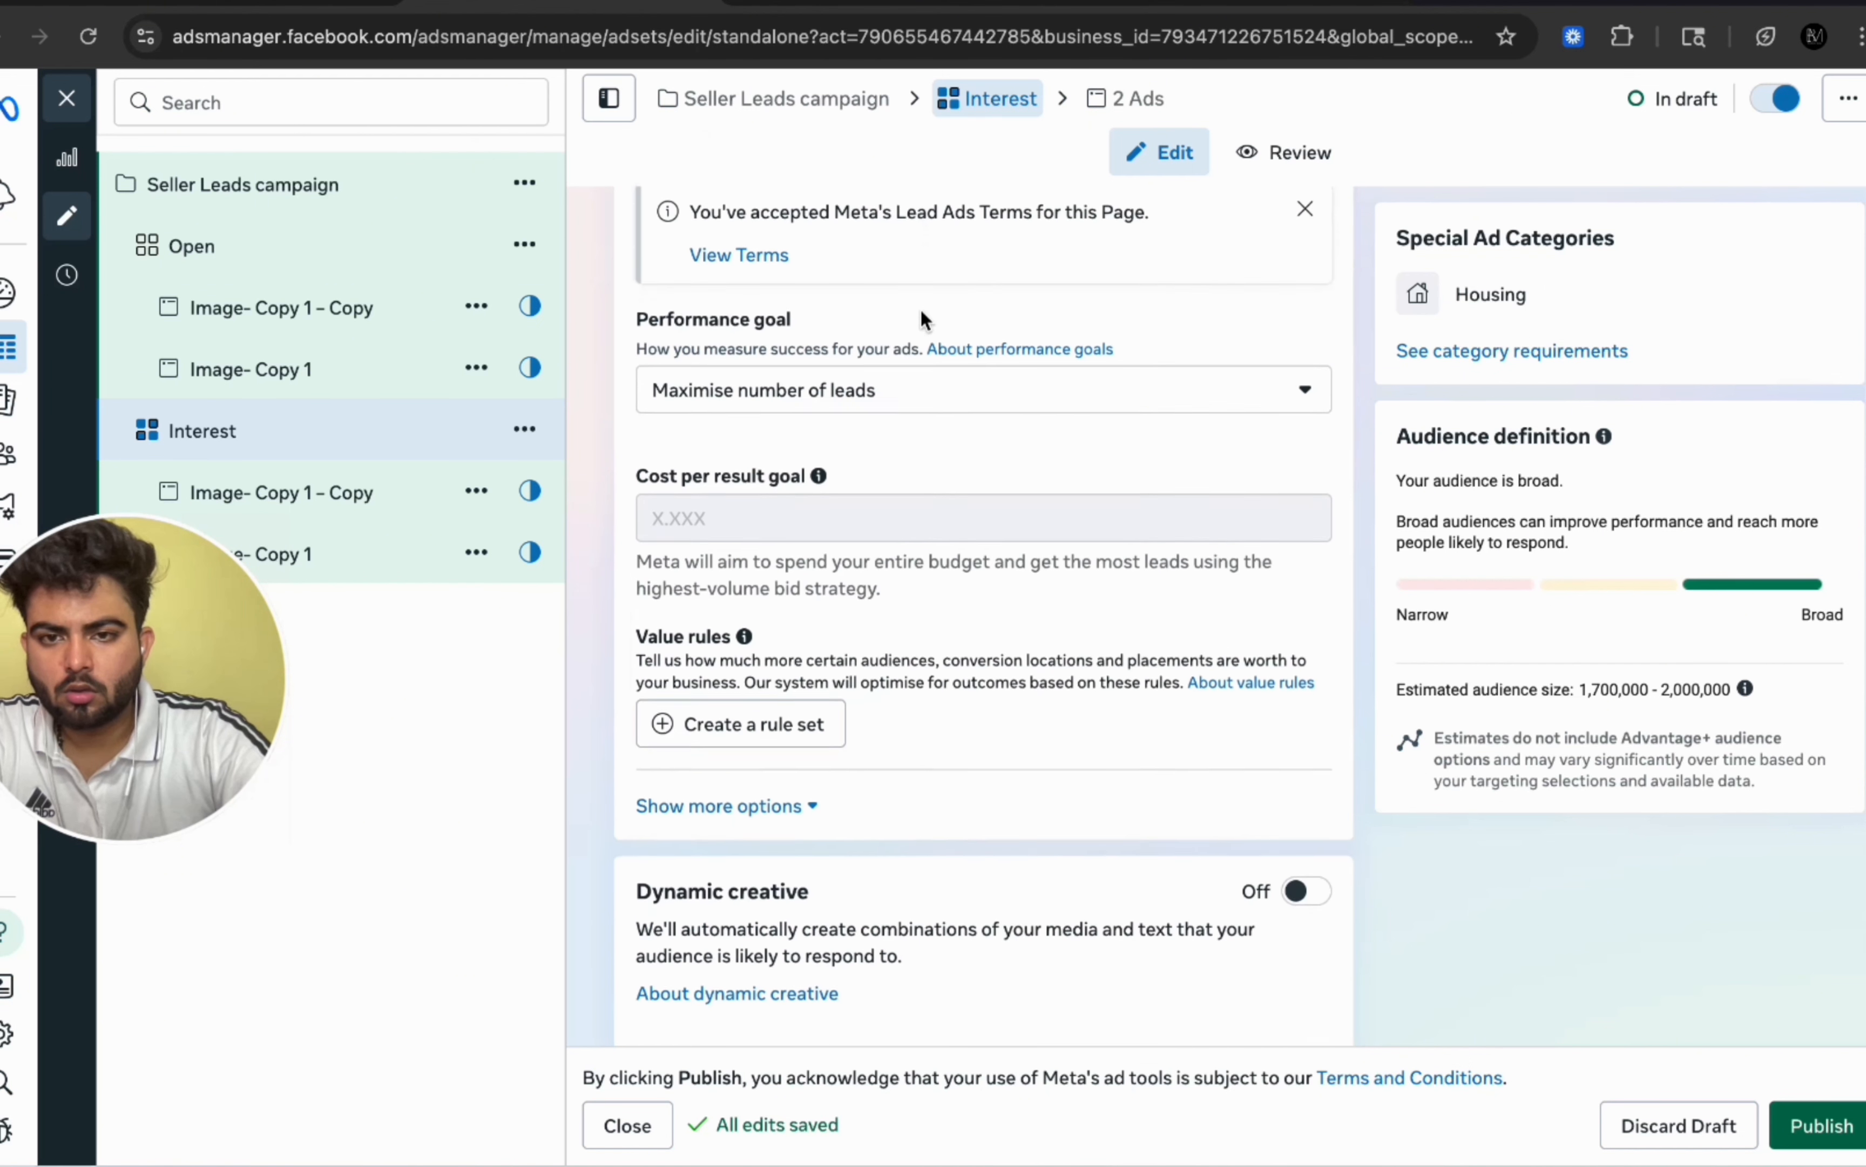
scroll(920, 308, "down", 10)
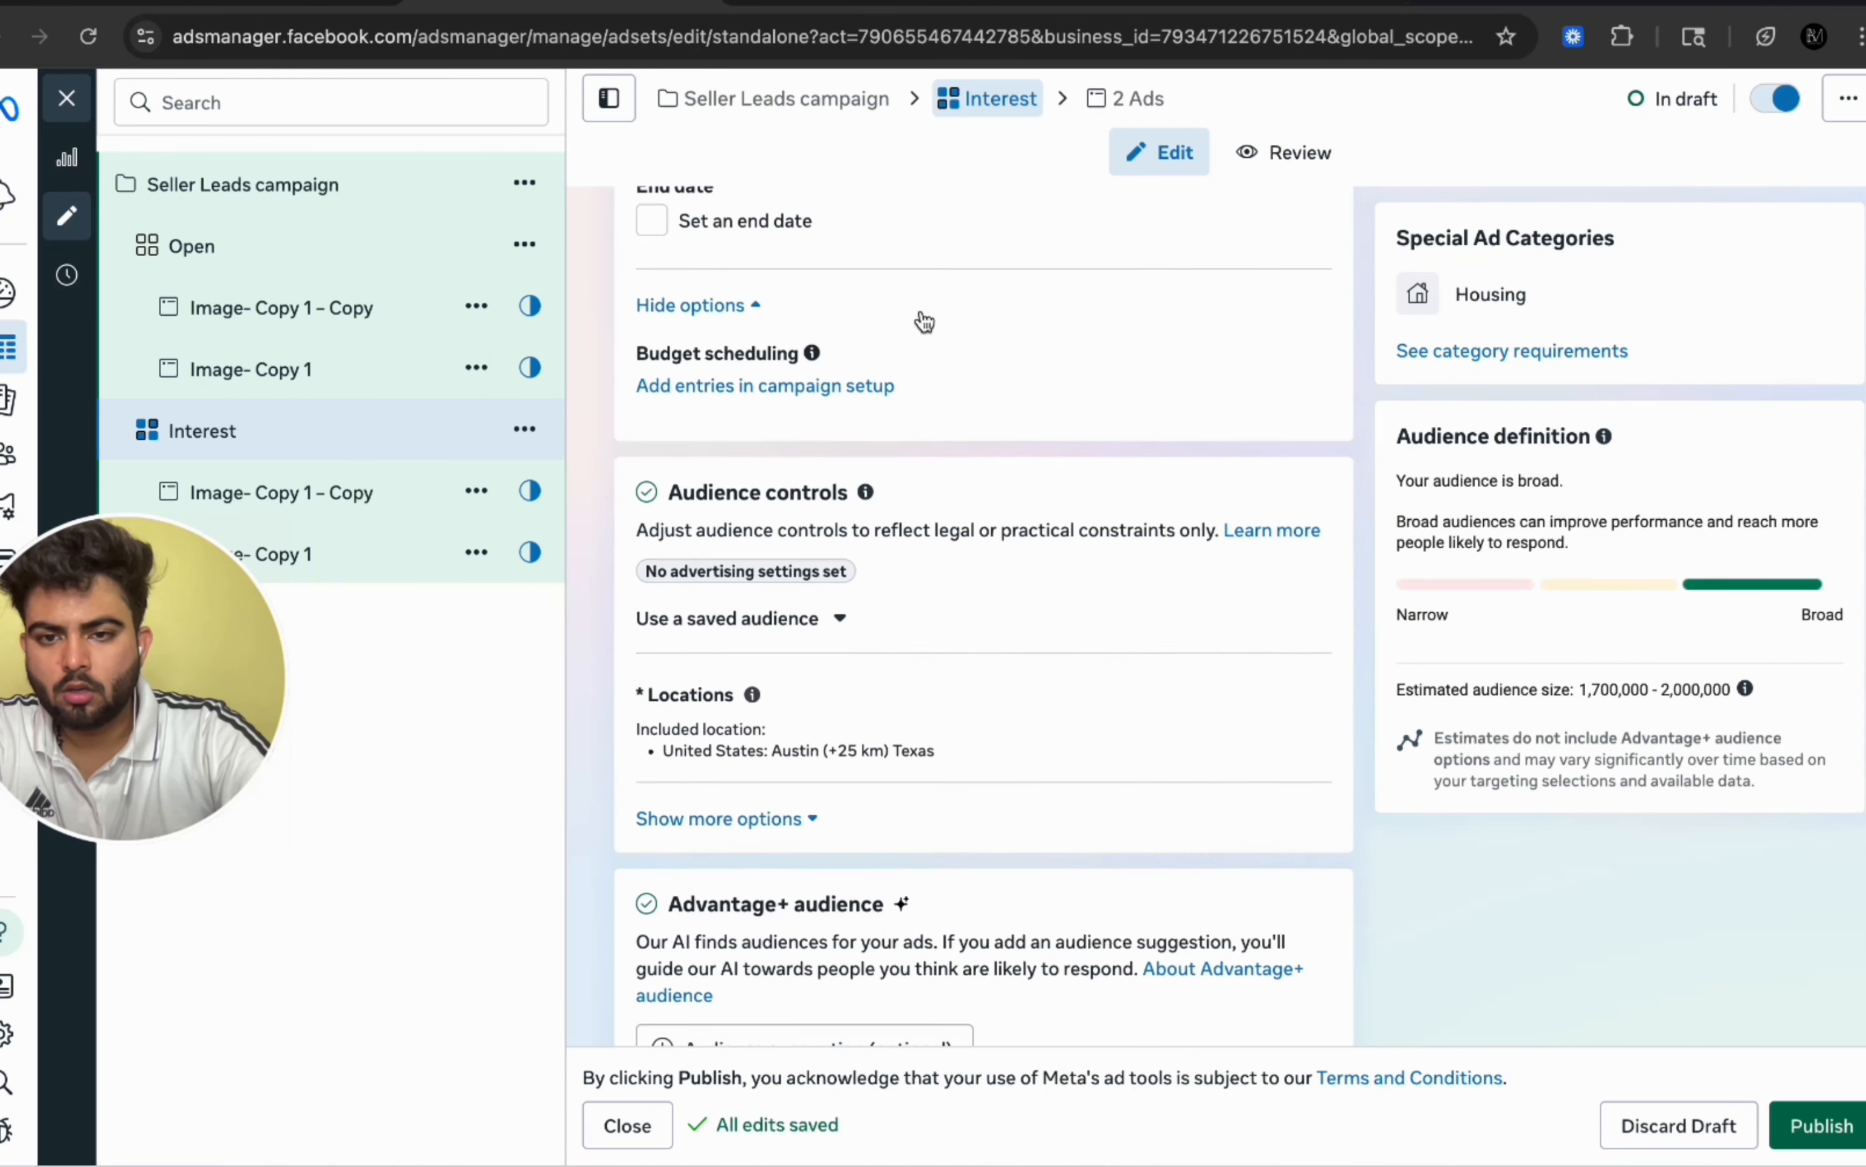
scroll(904, 506, "down", 3)
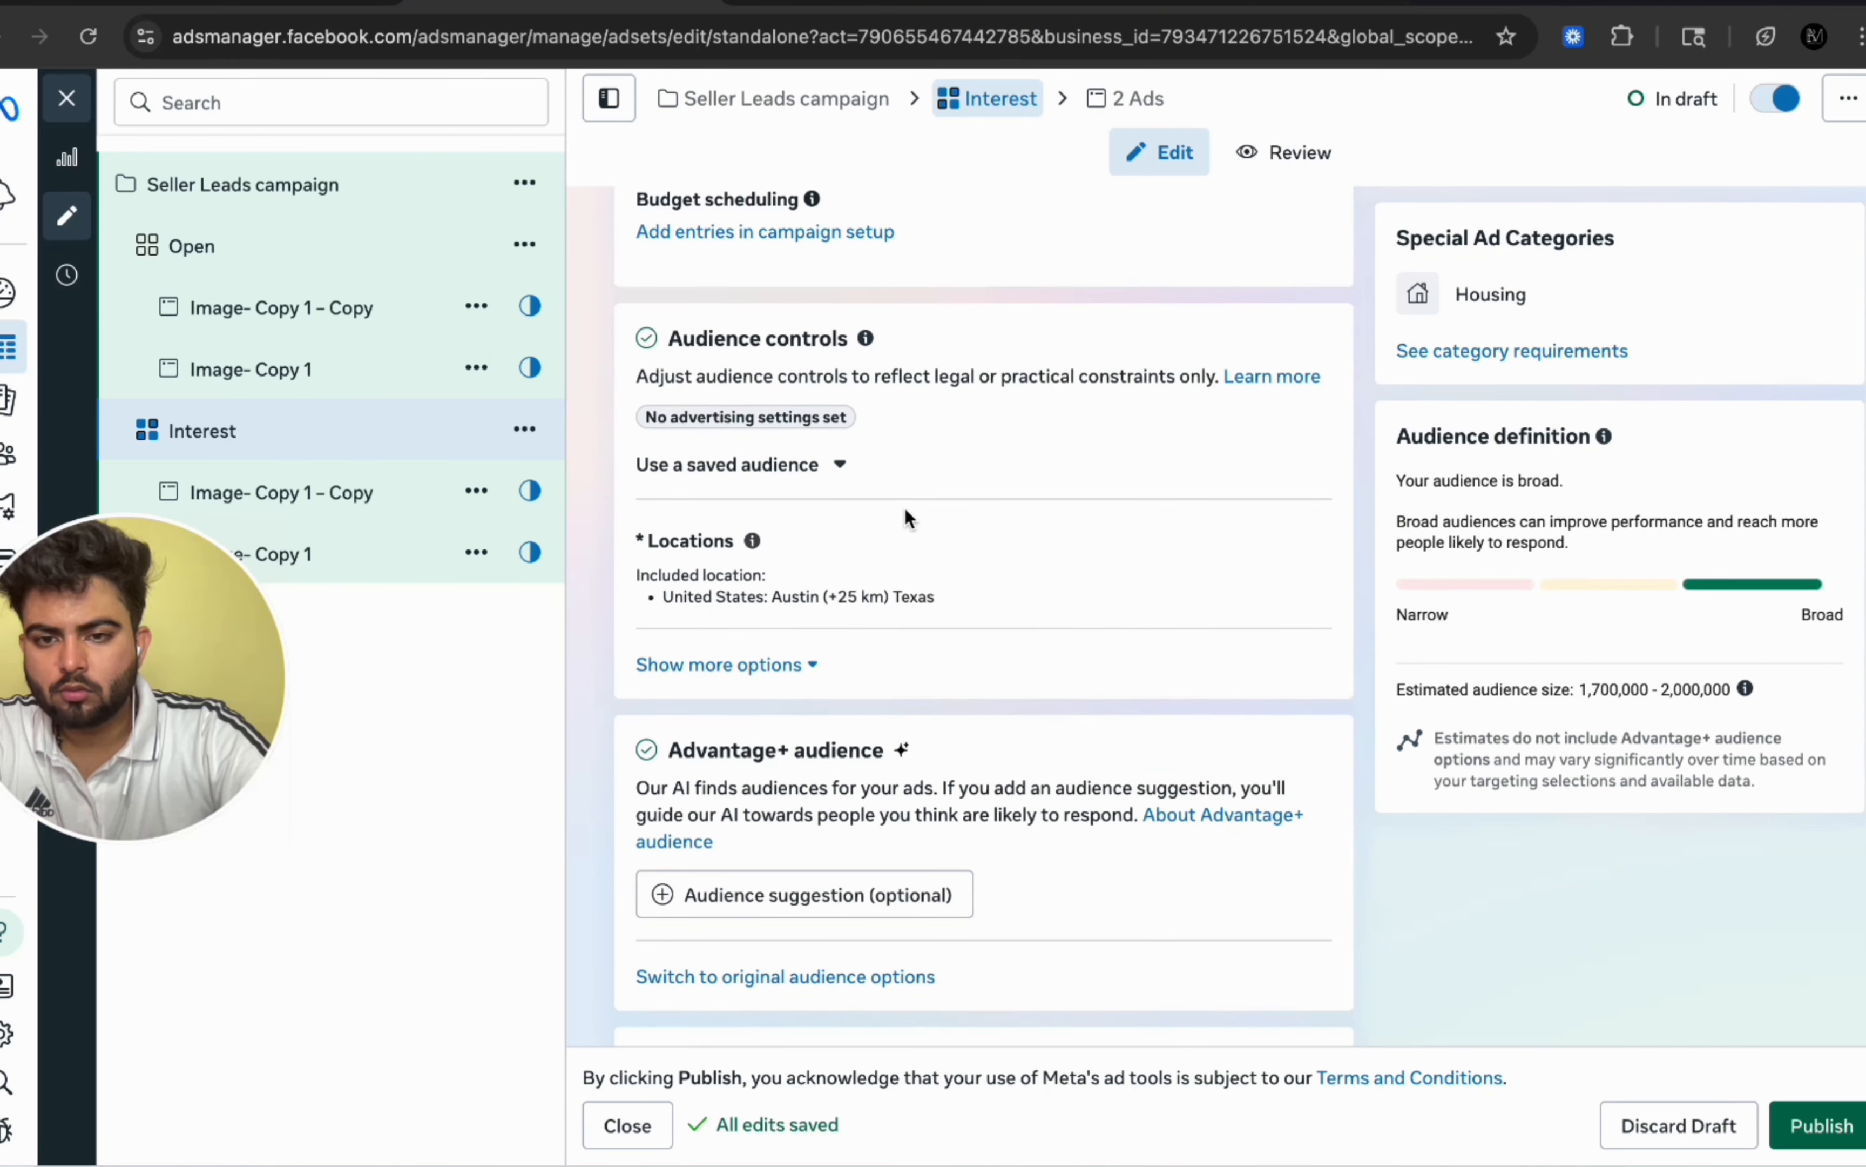
left_click(856, 739)
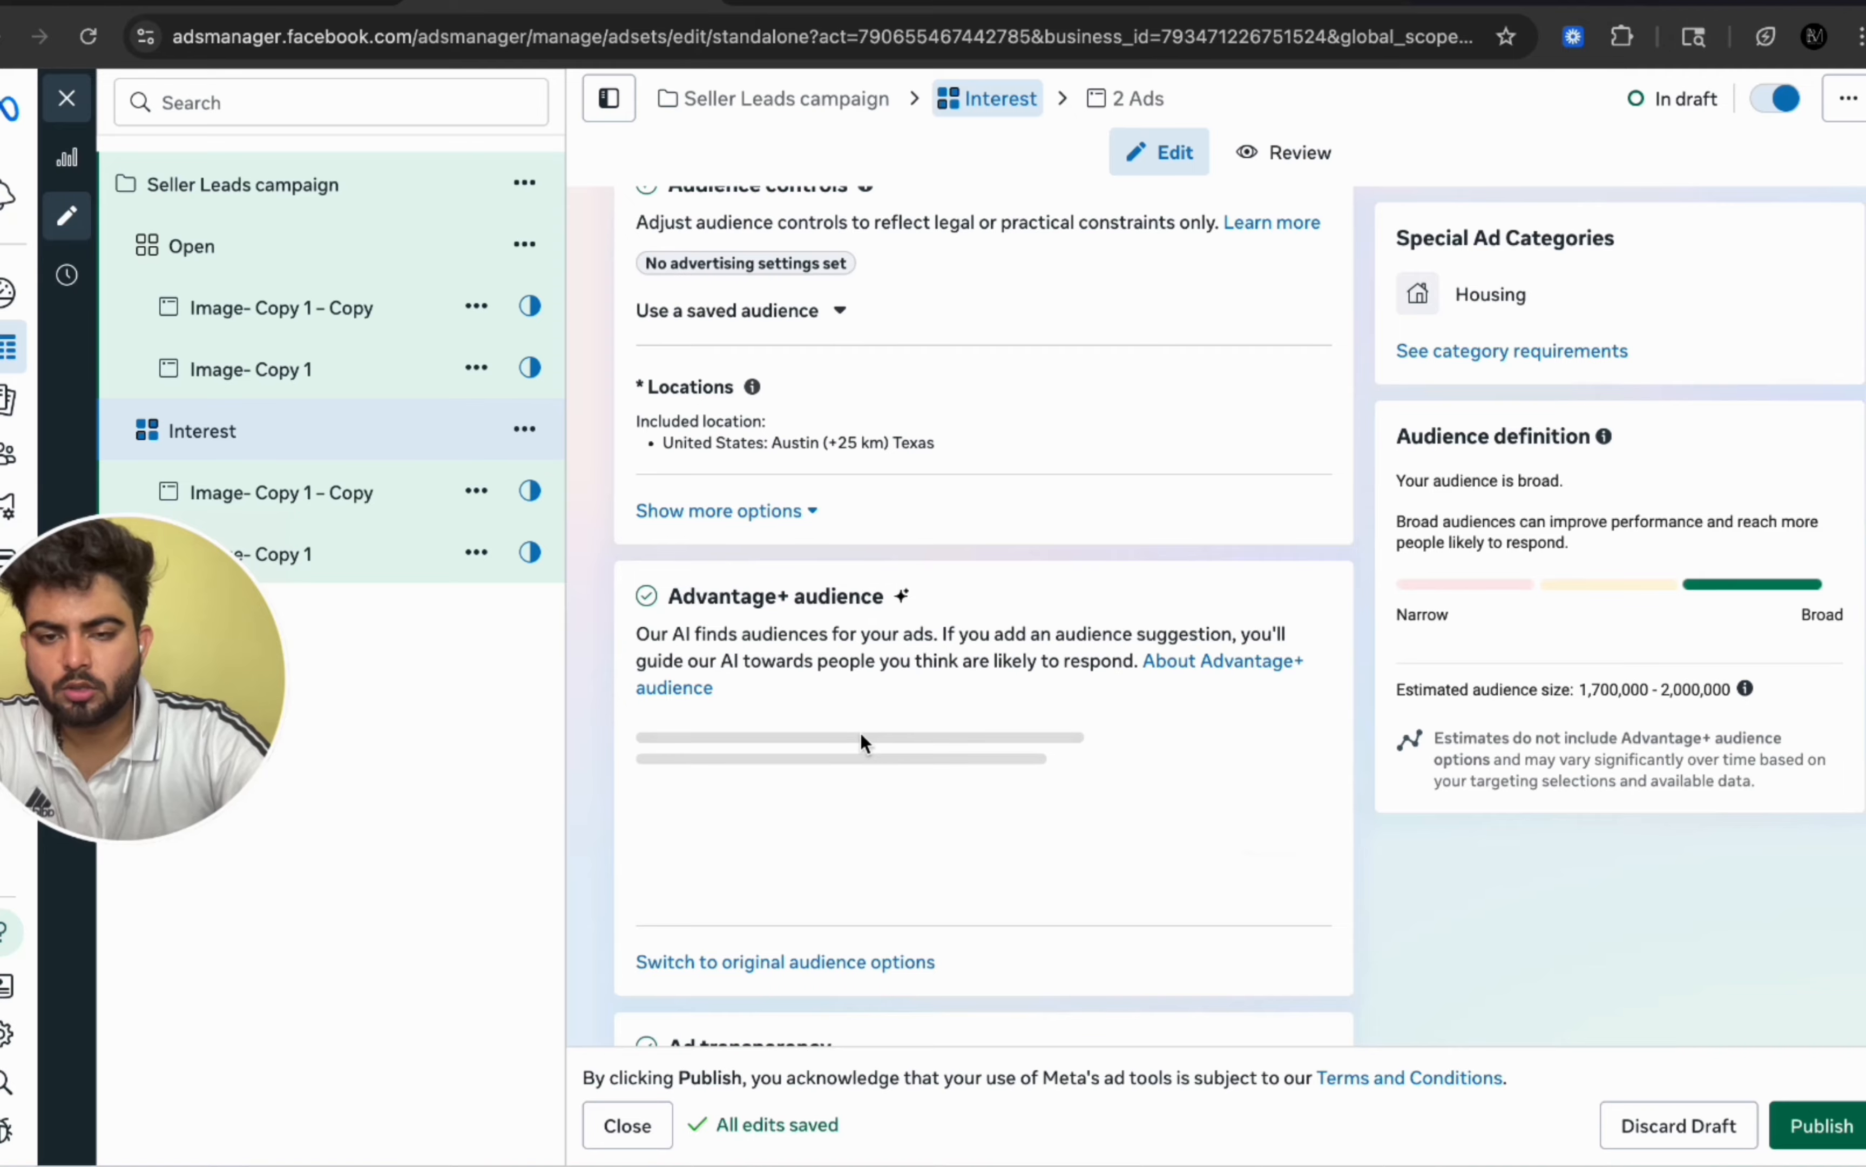
scroll(978, 544, "down", 8)
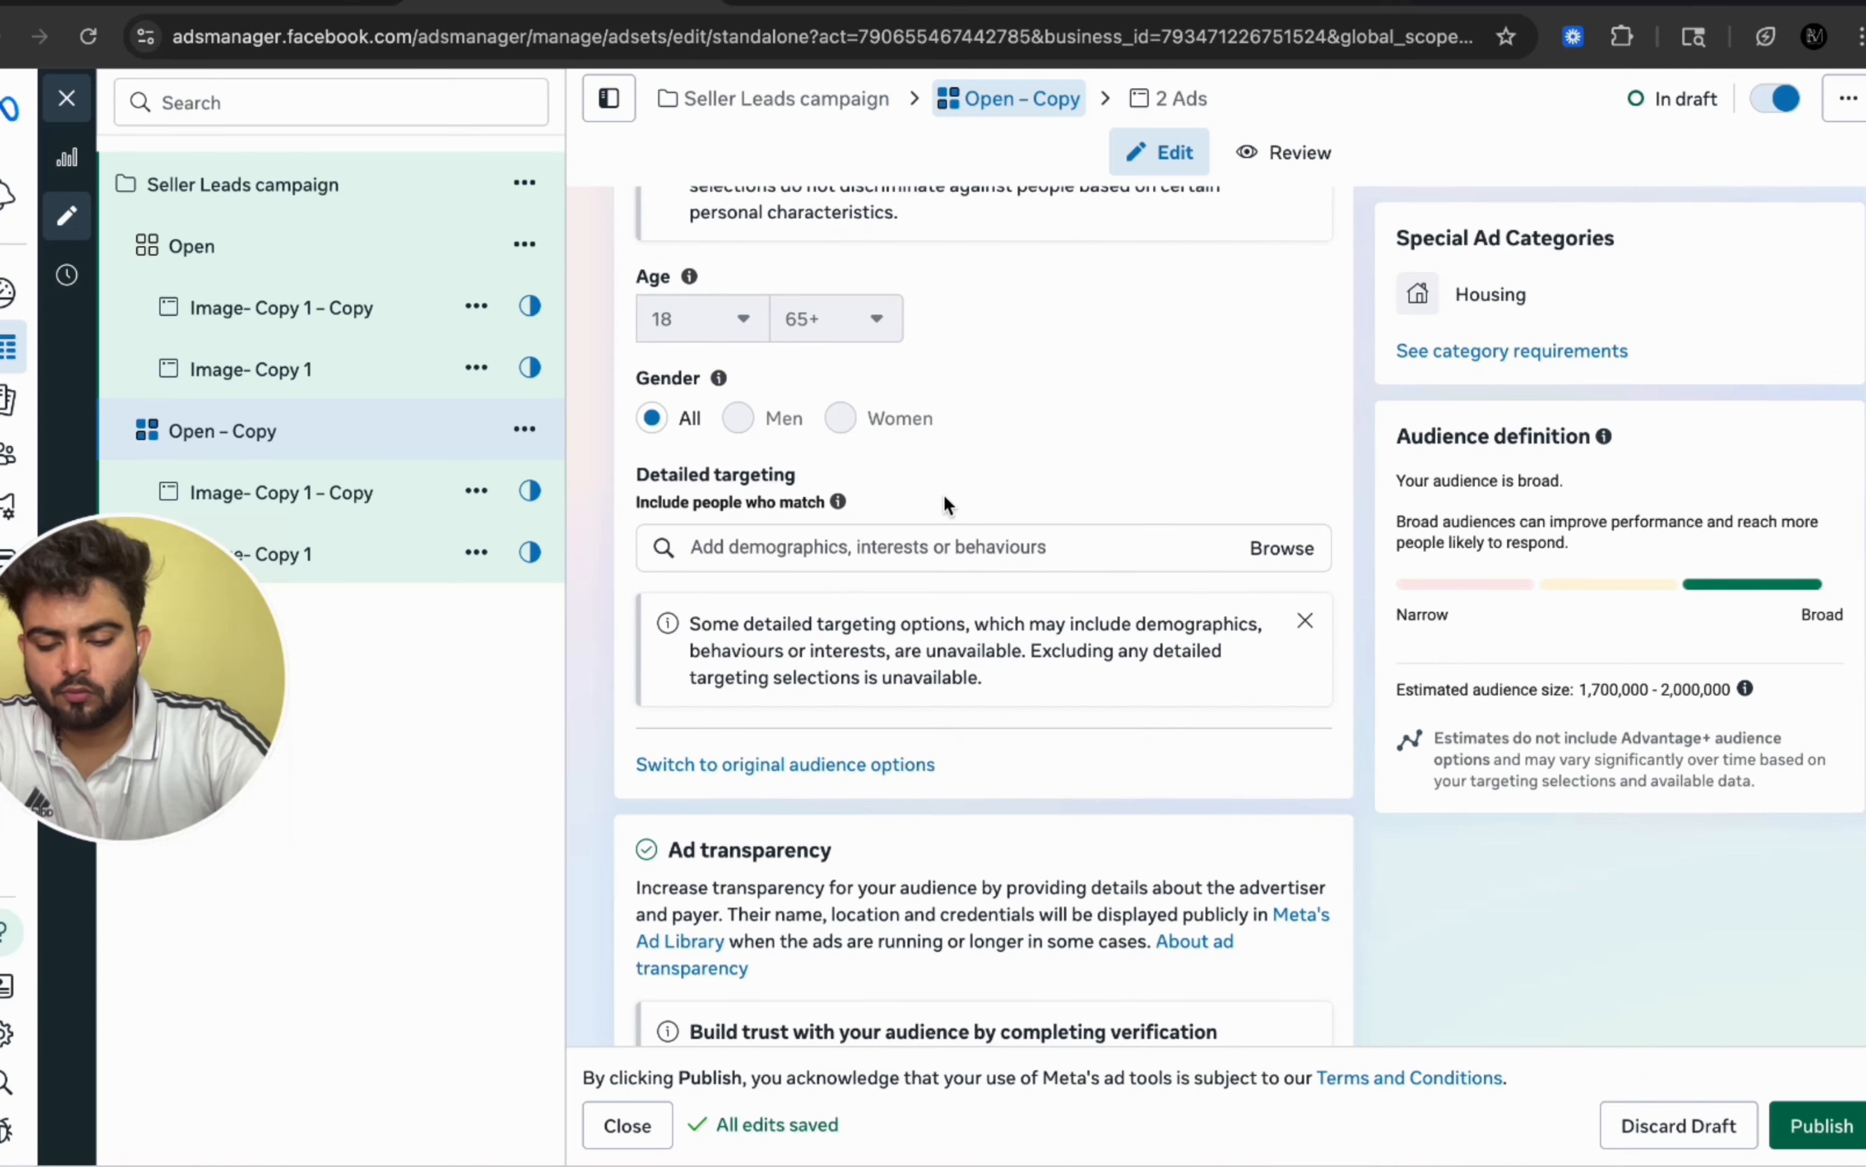
left_click(743, 766)
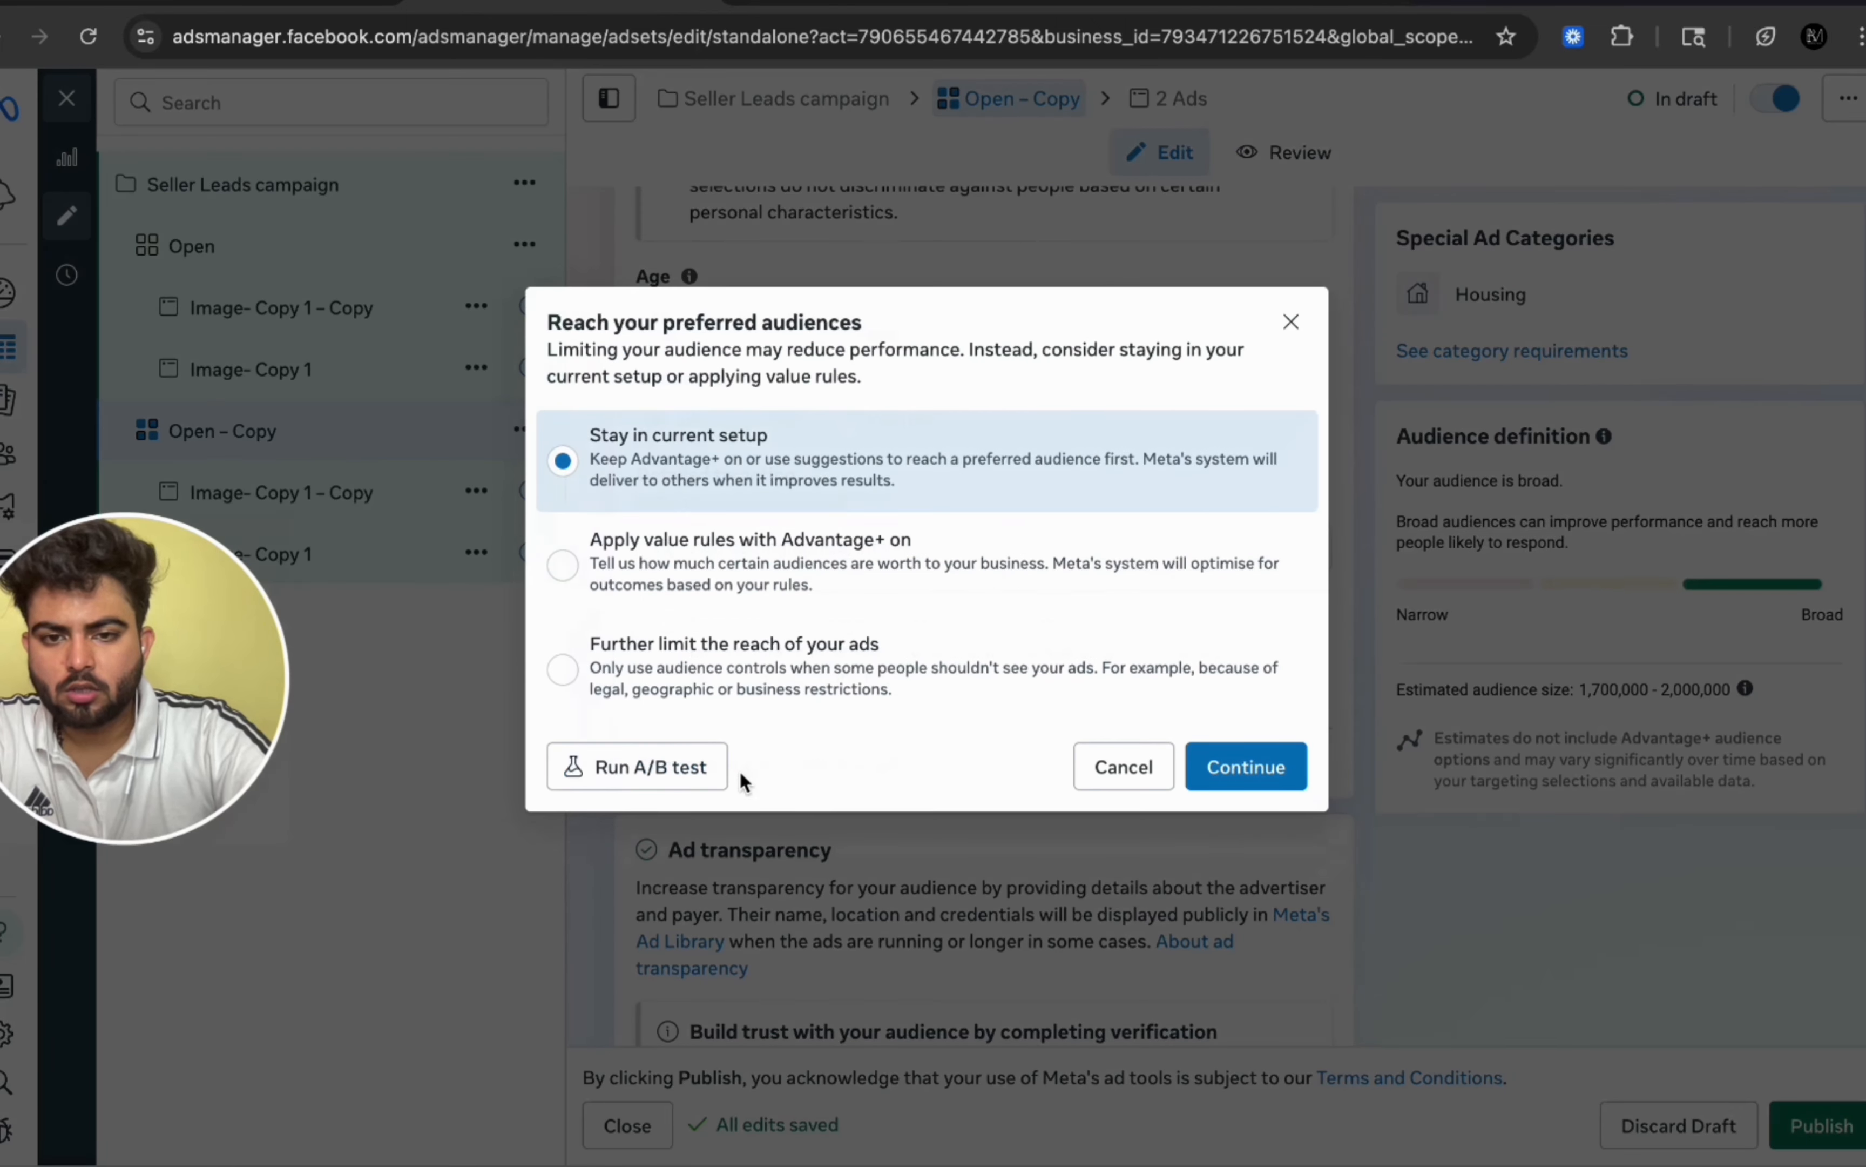
left_click(805, 645)
left_click(1265, 767)
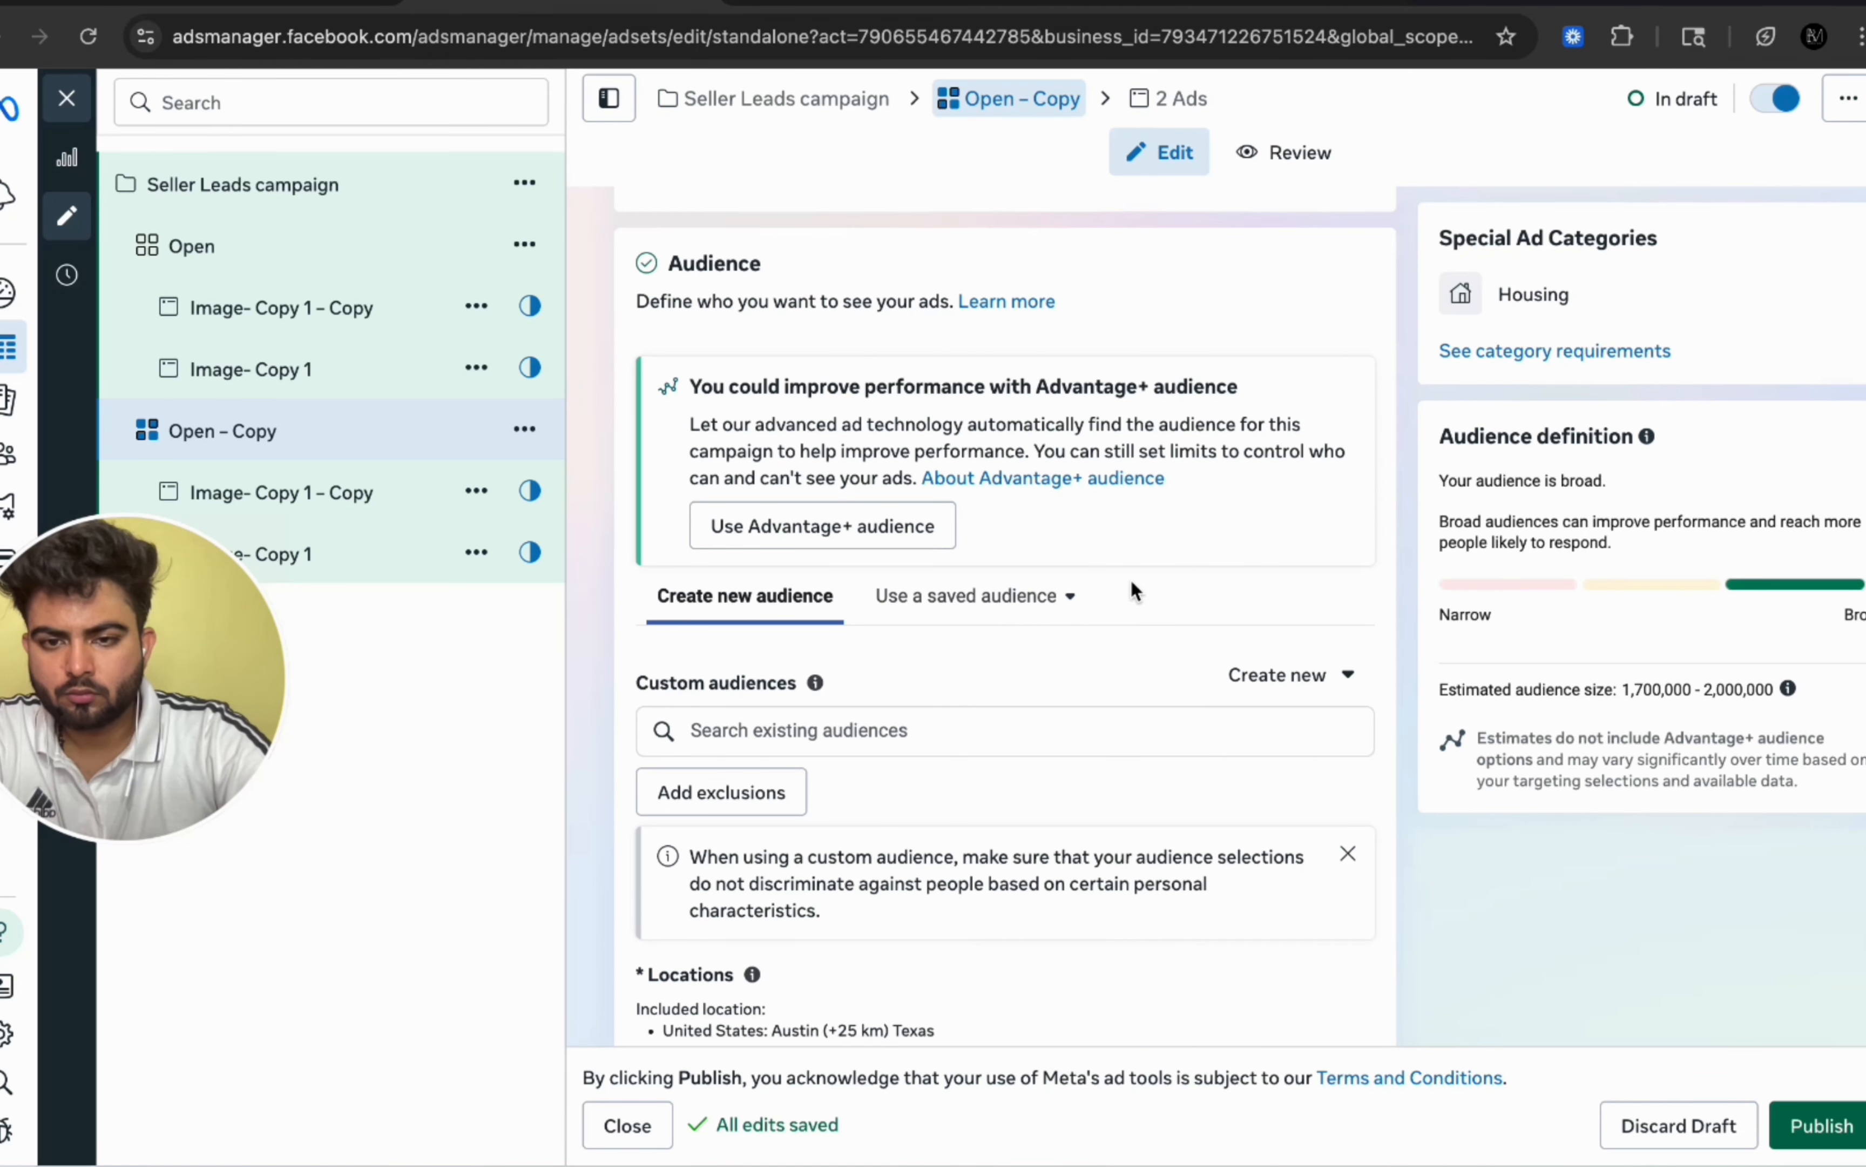
Step: Switch to the Fb seller leads setup document and copy its Interests list, from Secured loan to Refinancing
scroll(1130, 591, "down", 1)
scroll(1129, 579, "down", 3)
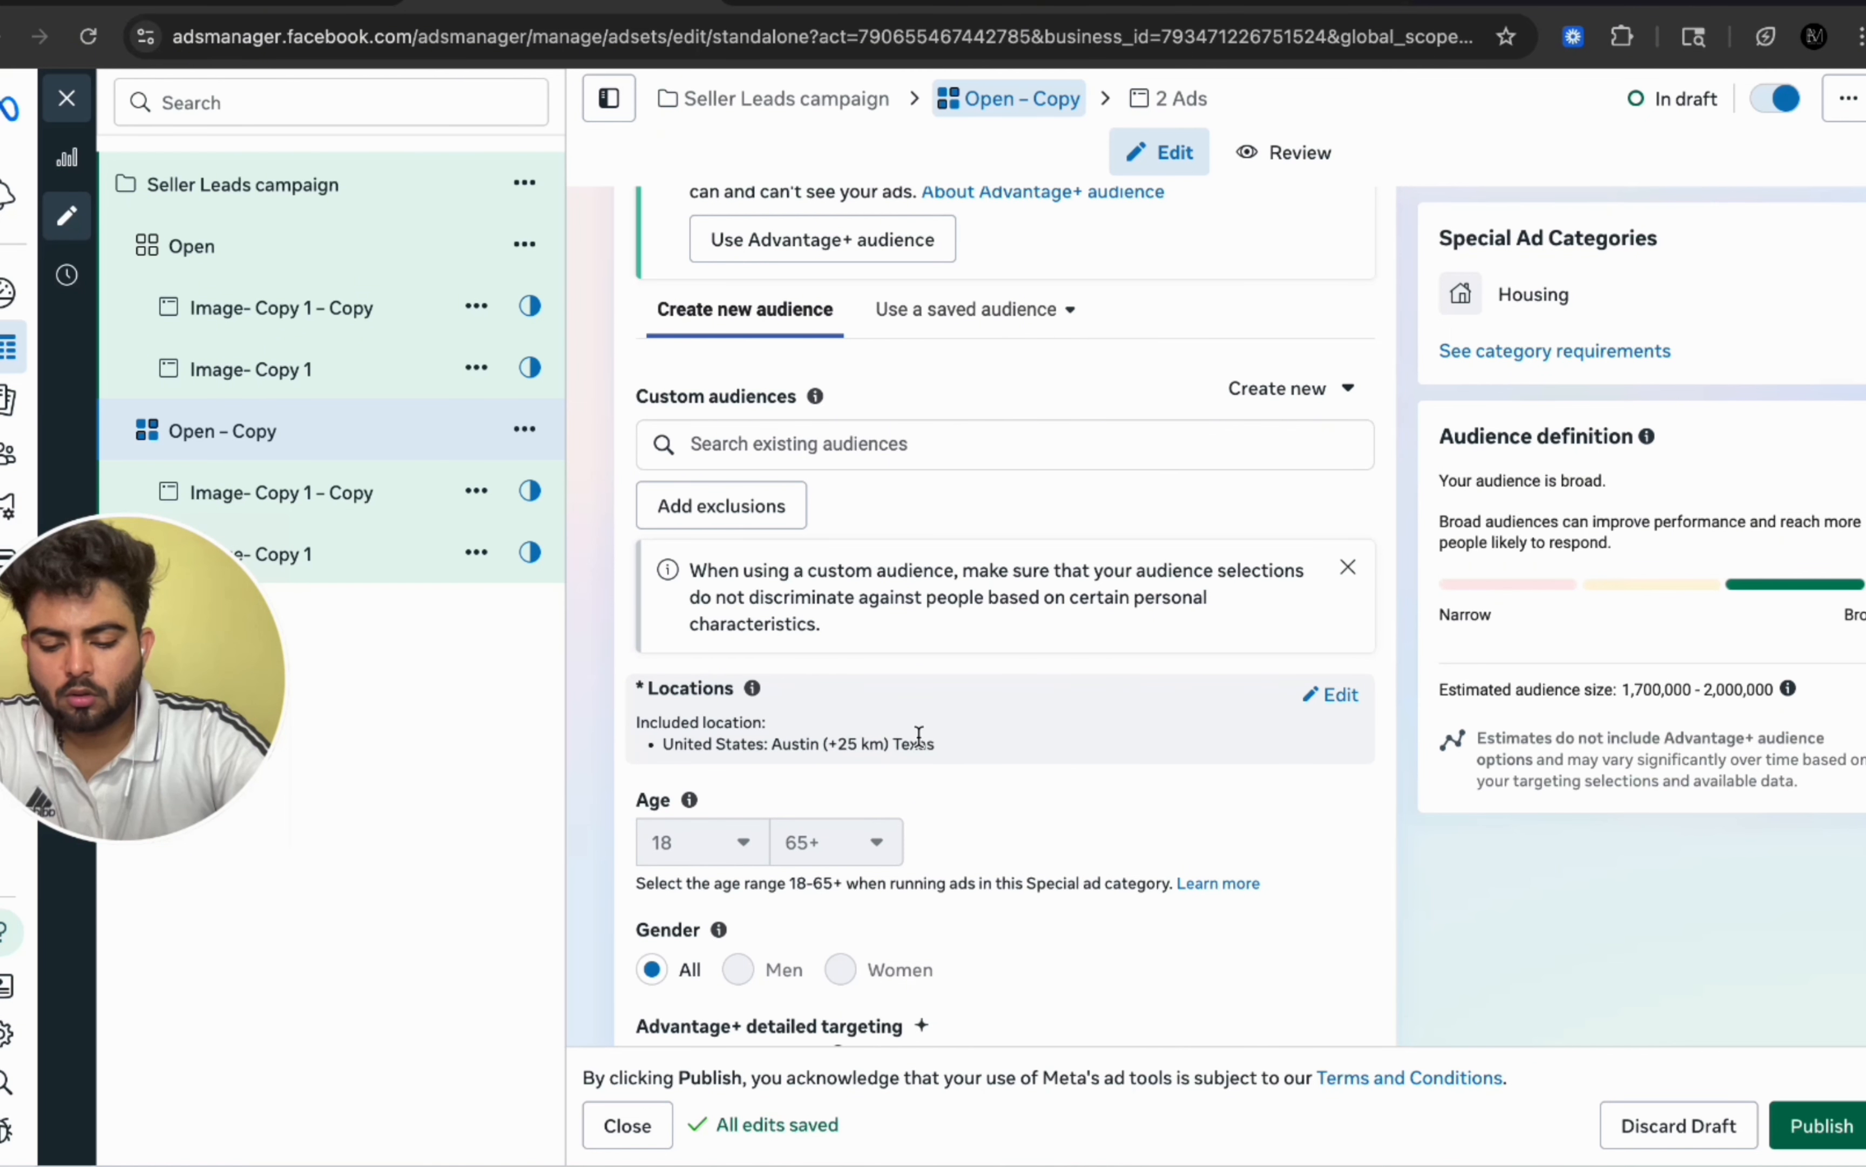
scroll(917, 734, "down", 4)
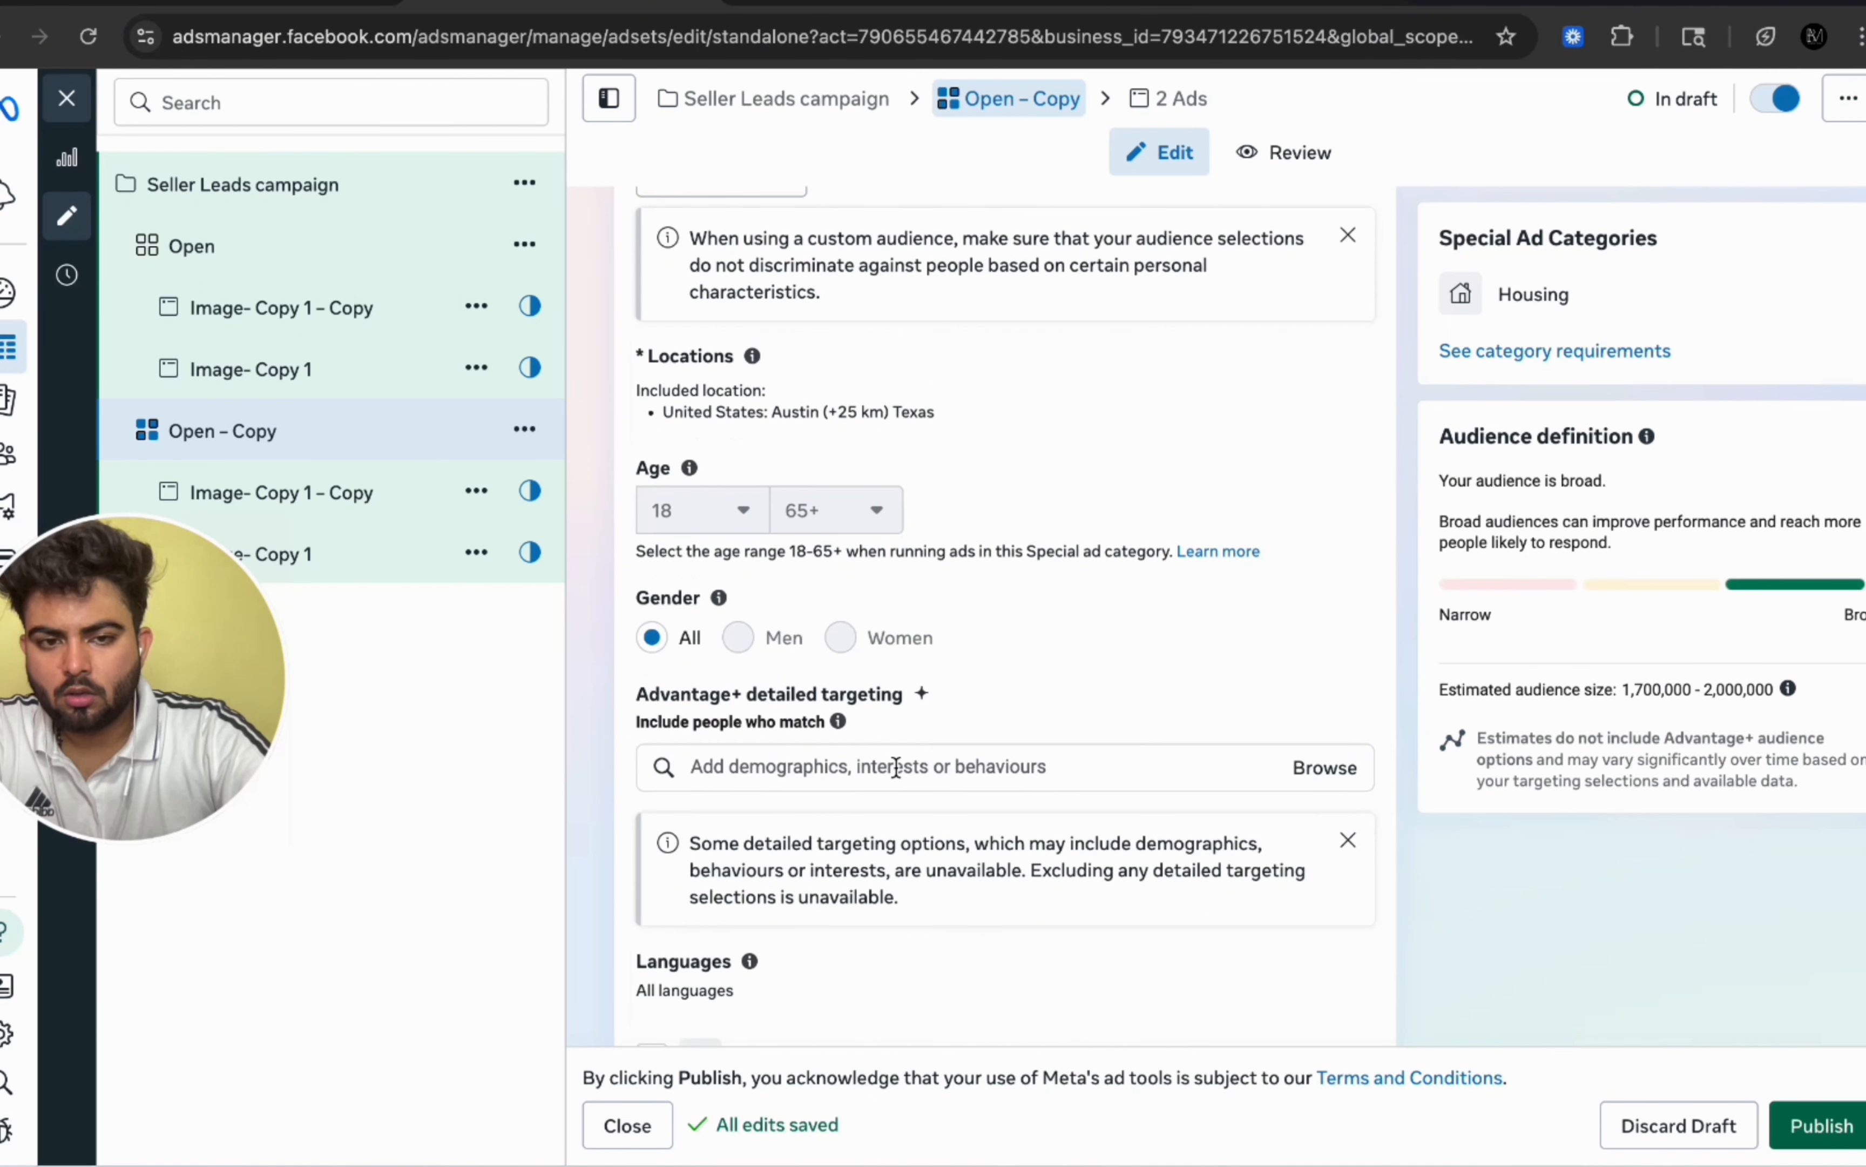
scroll(895, 729, "down", 2)
left_click(869, 590)
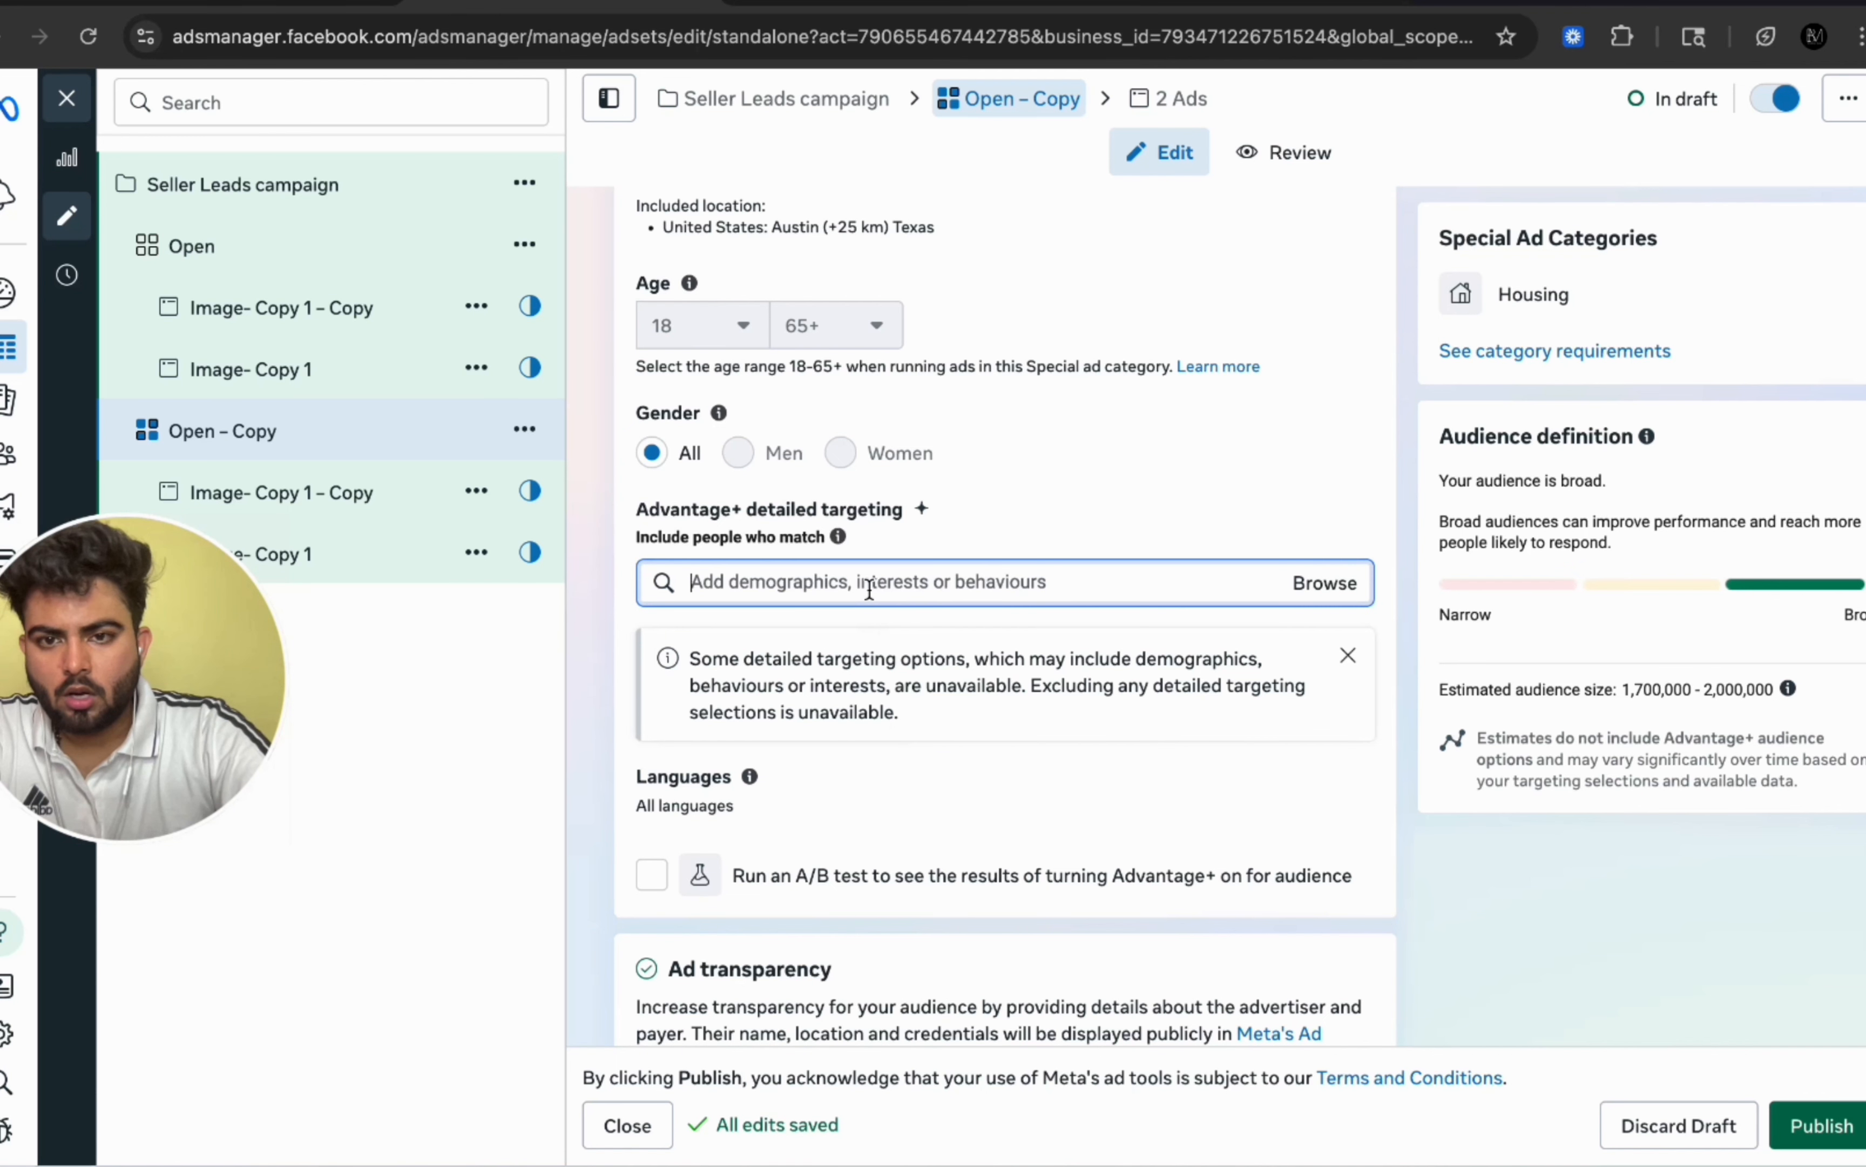
left_click(849, 4)
scroll(895, 513, "down", 5)
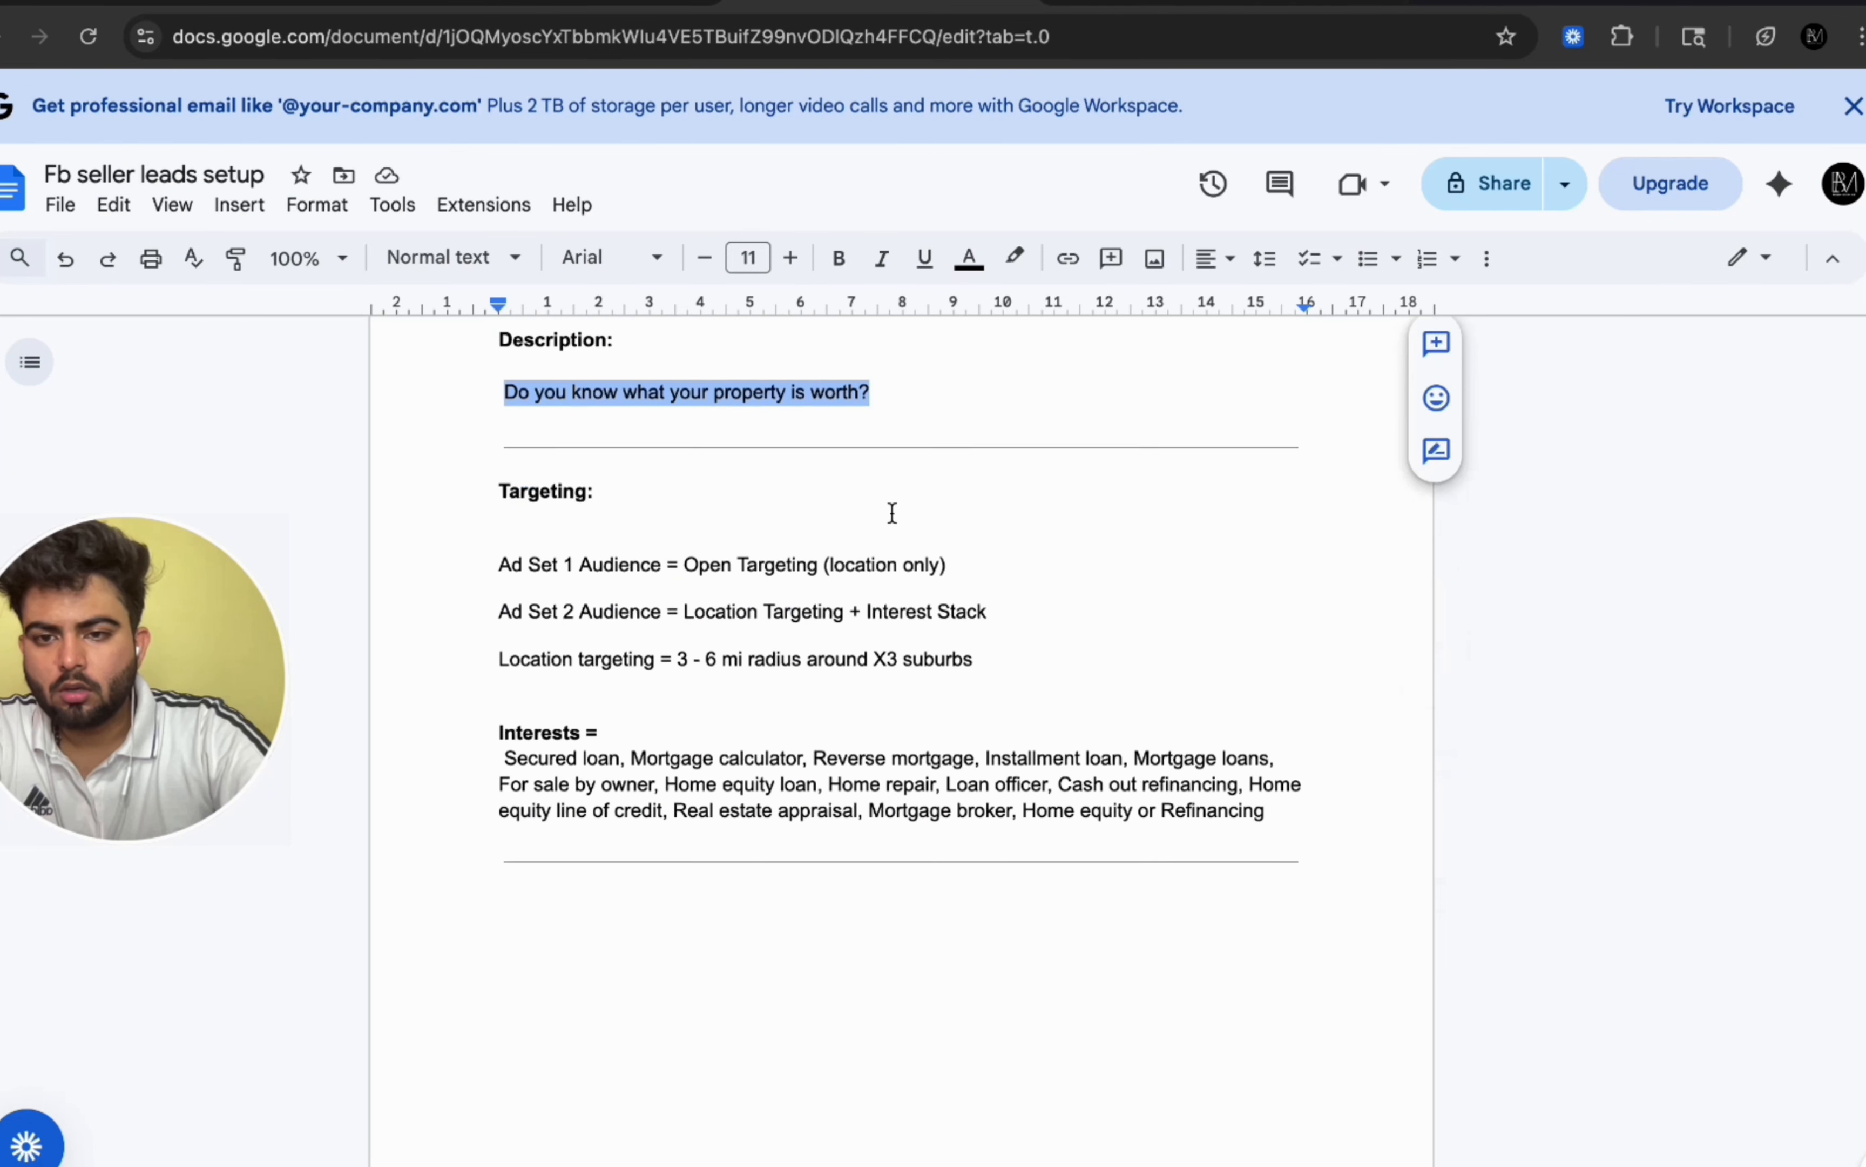
left_click_drag(513, 709, 1271, 766)
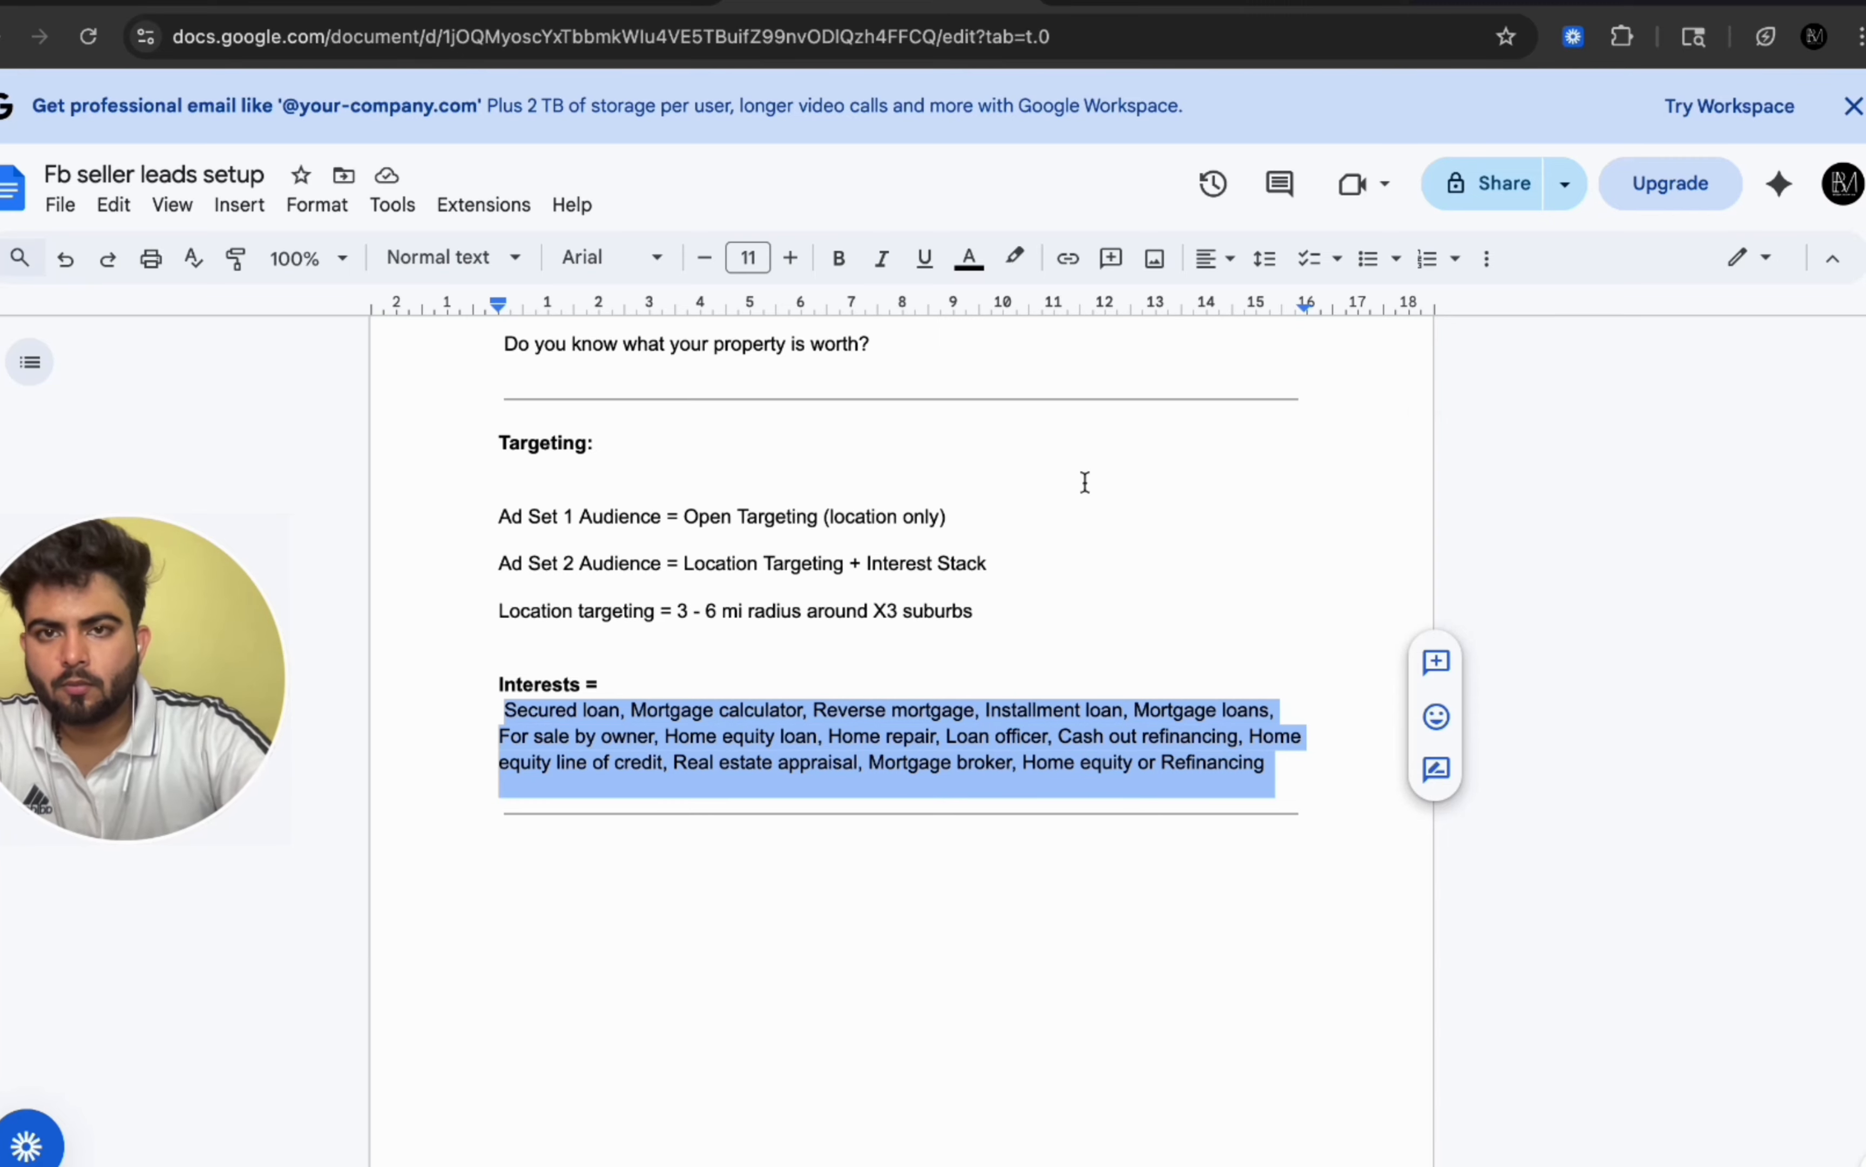
Step: Return to Ads Manager and paste the copied interests into the Interest ad set's Advantage+ detailed targeting
left_click(587, 4)
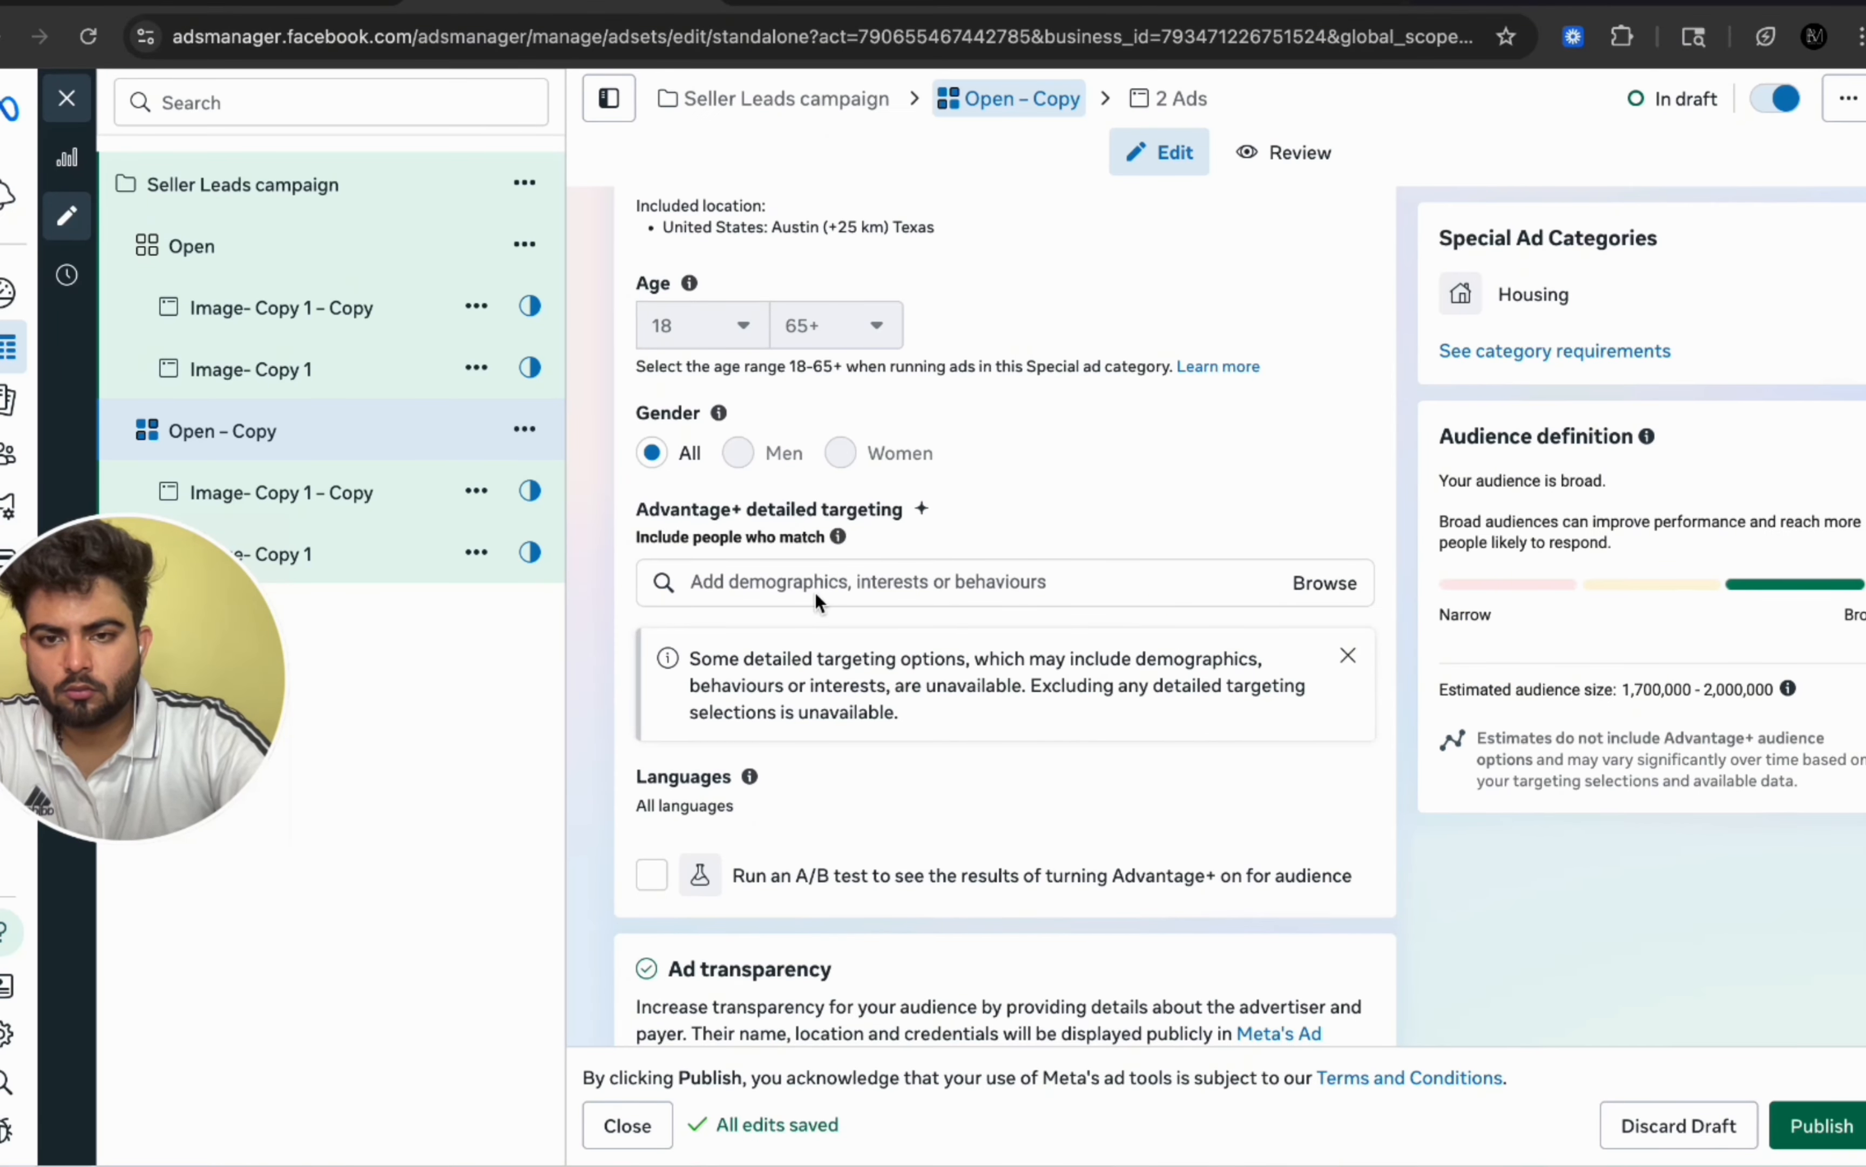
key("super+v")
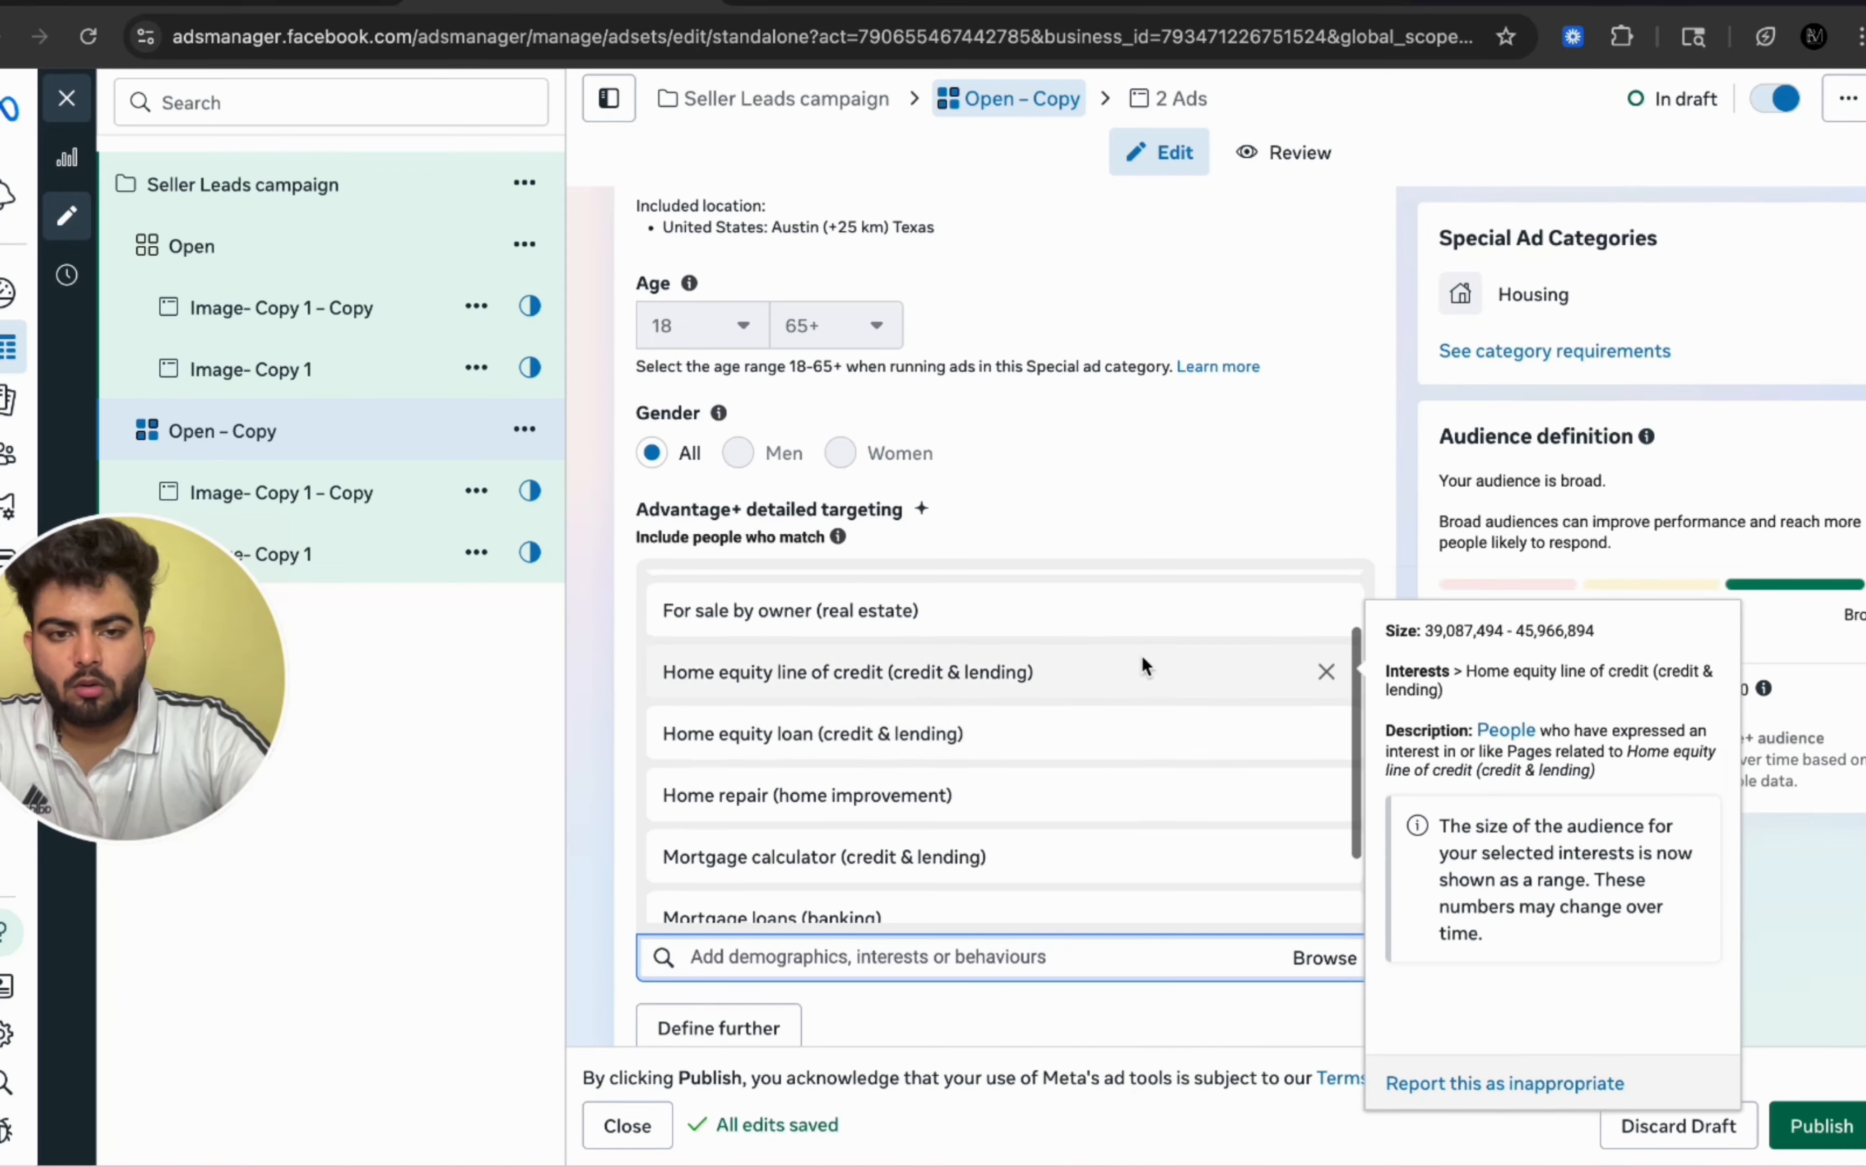
scroll(1302, 331, "down", 2)
scroll(1302, 331, "down", 5)
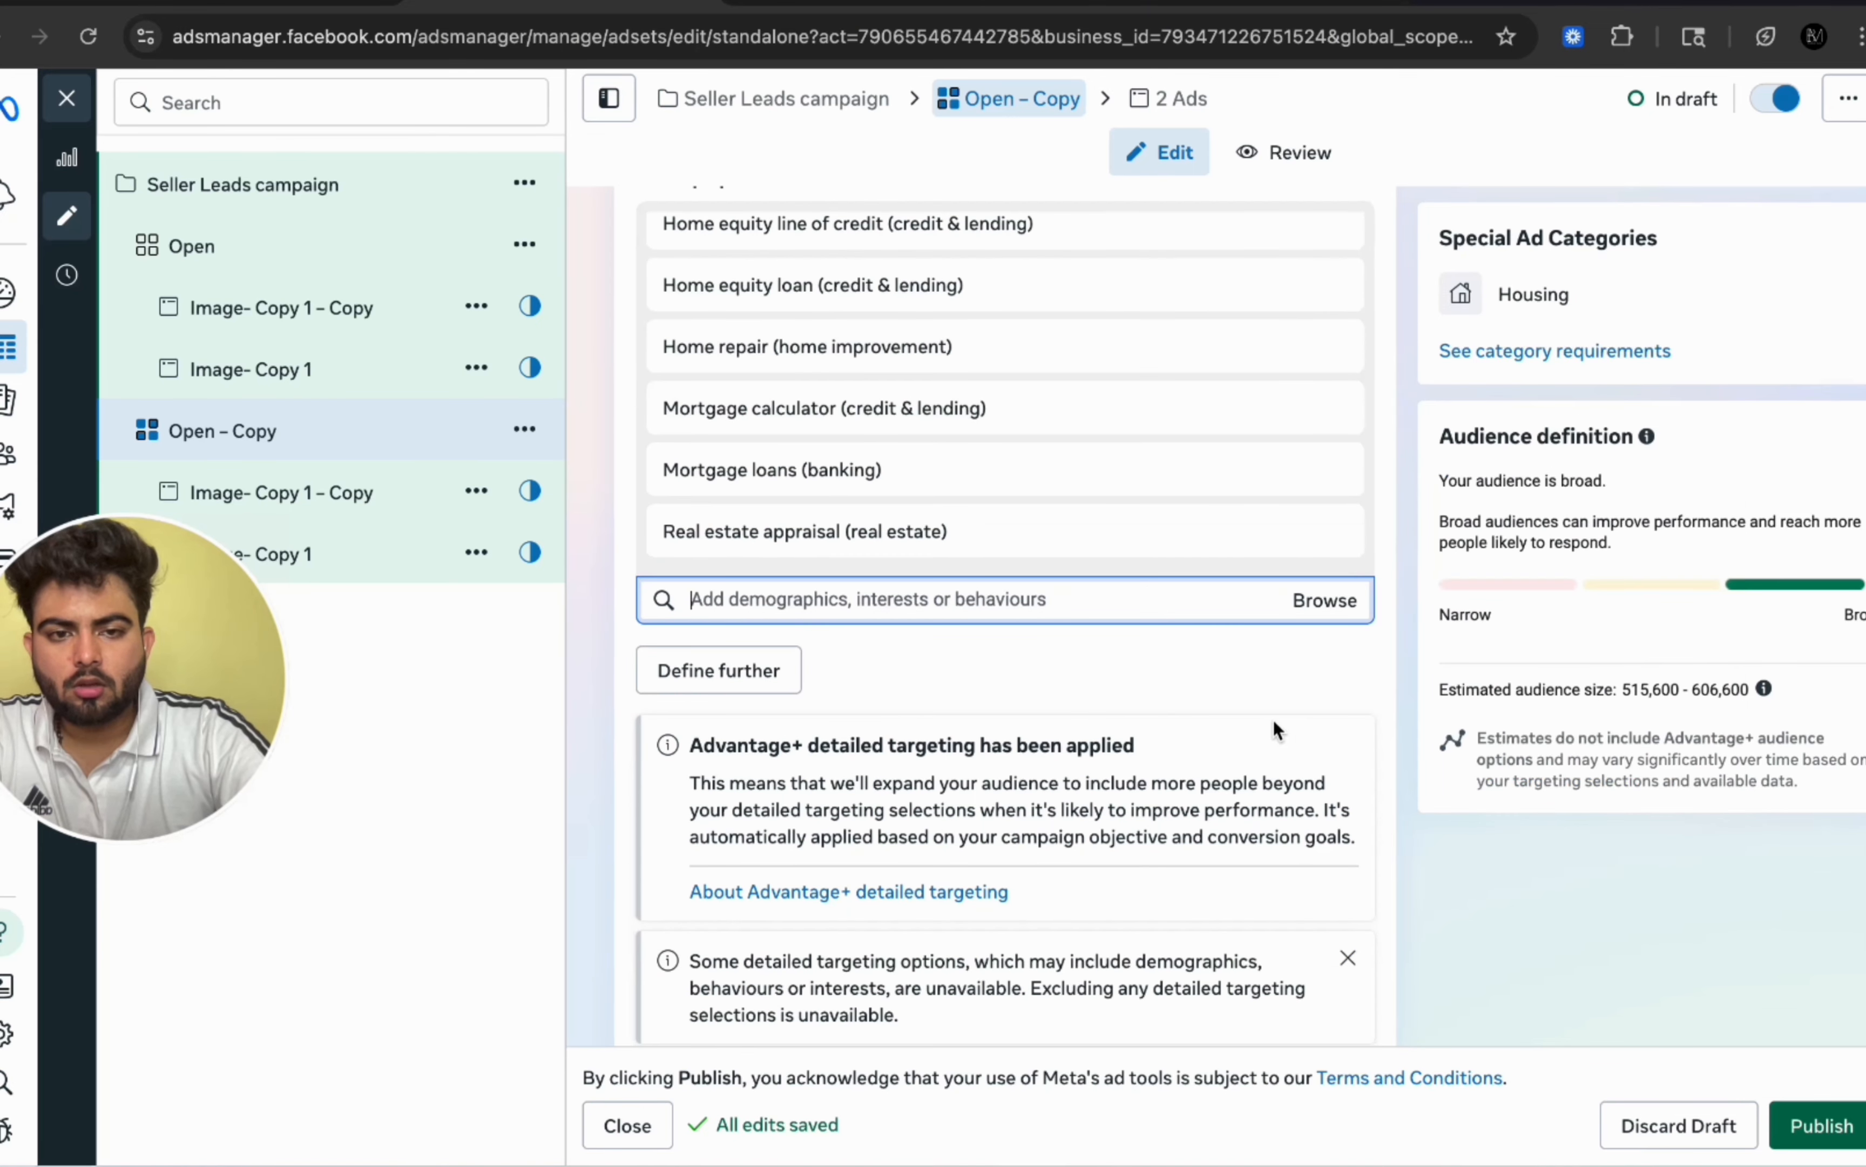
scroll(1273, 725, "down", 10)
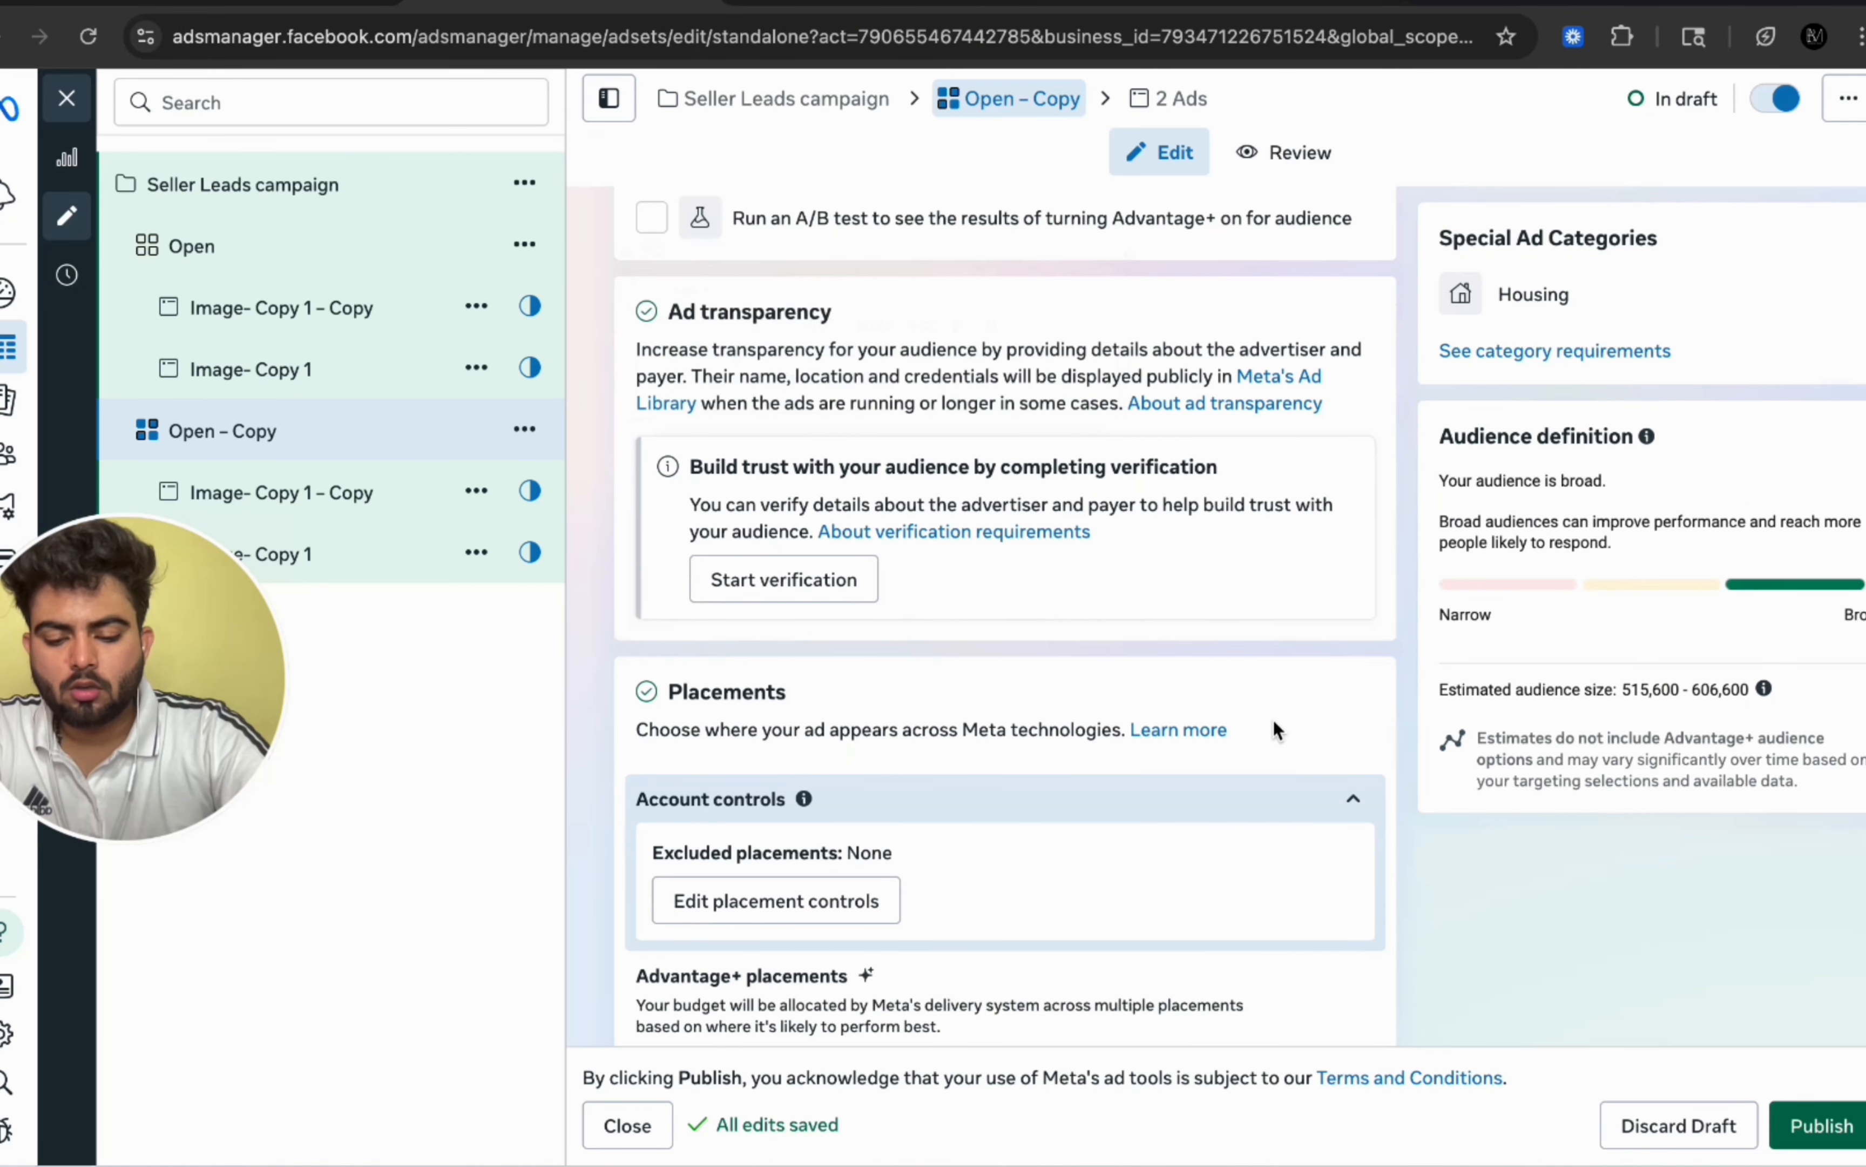
scroll(782, 666, "down", 2)
scroll(745, 637, "up", 8)
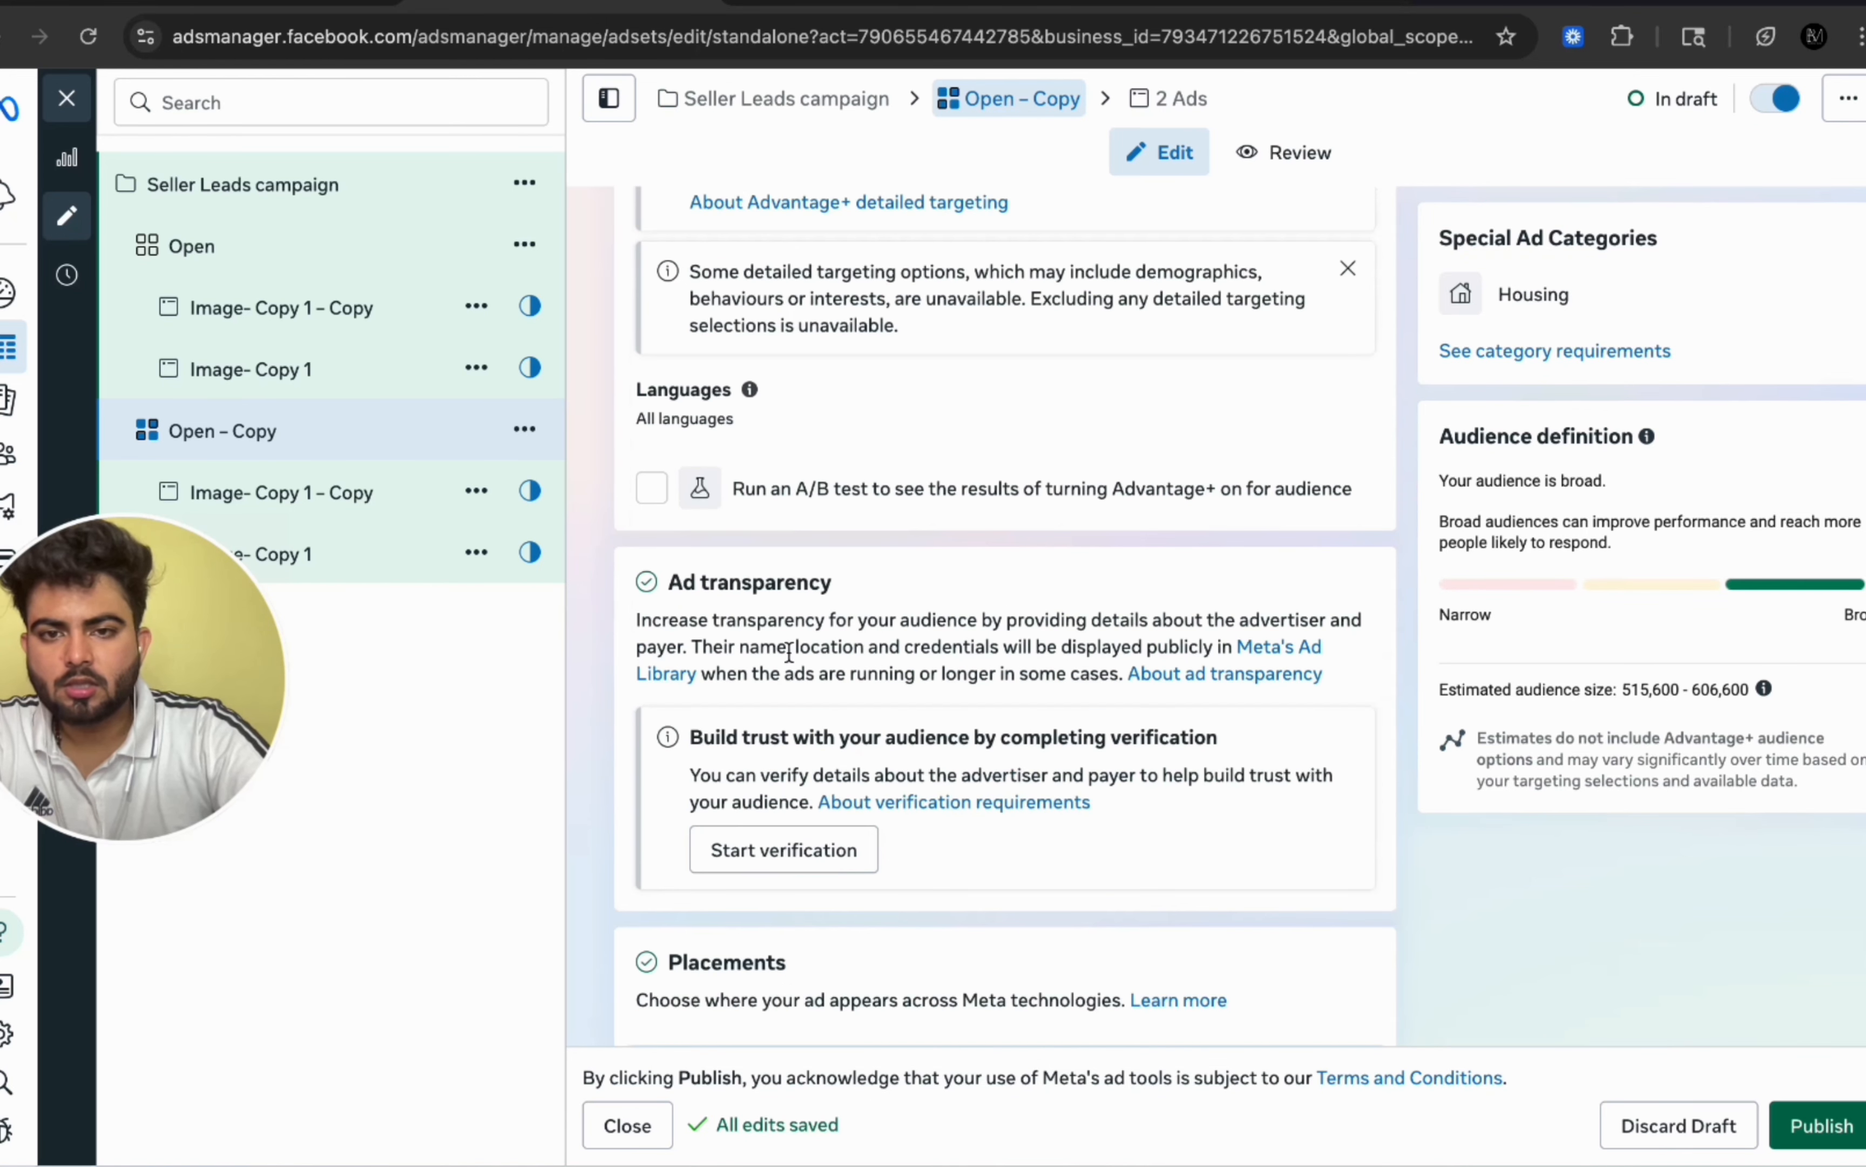
scroll(1037, 582, "up", 6)
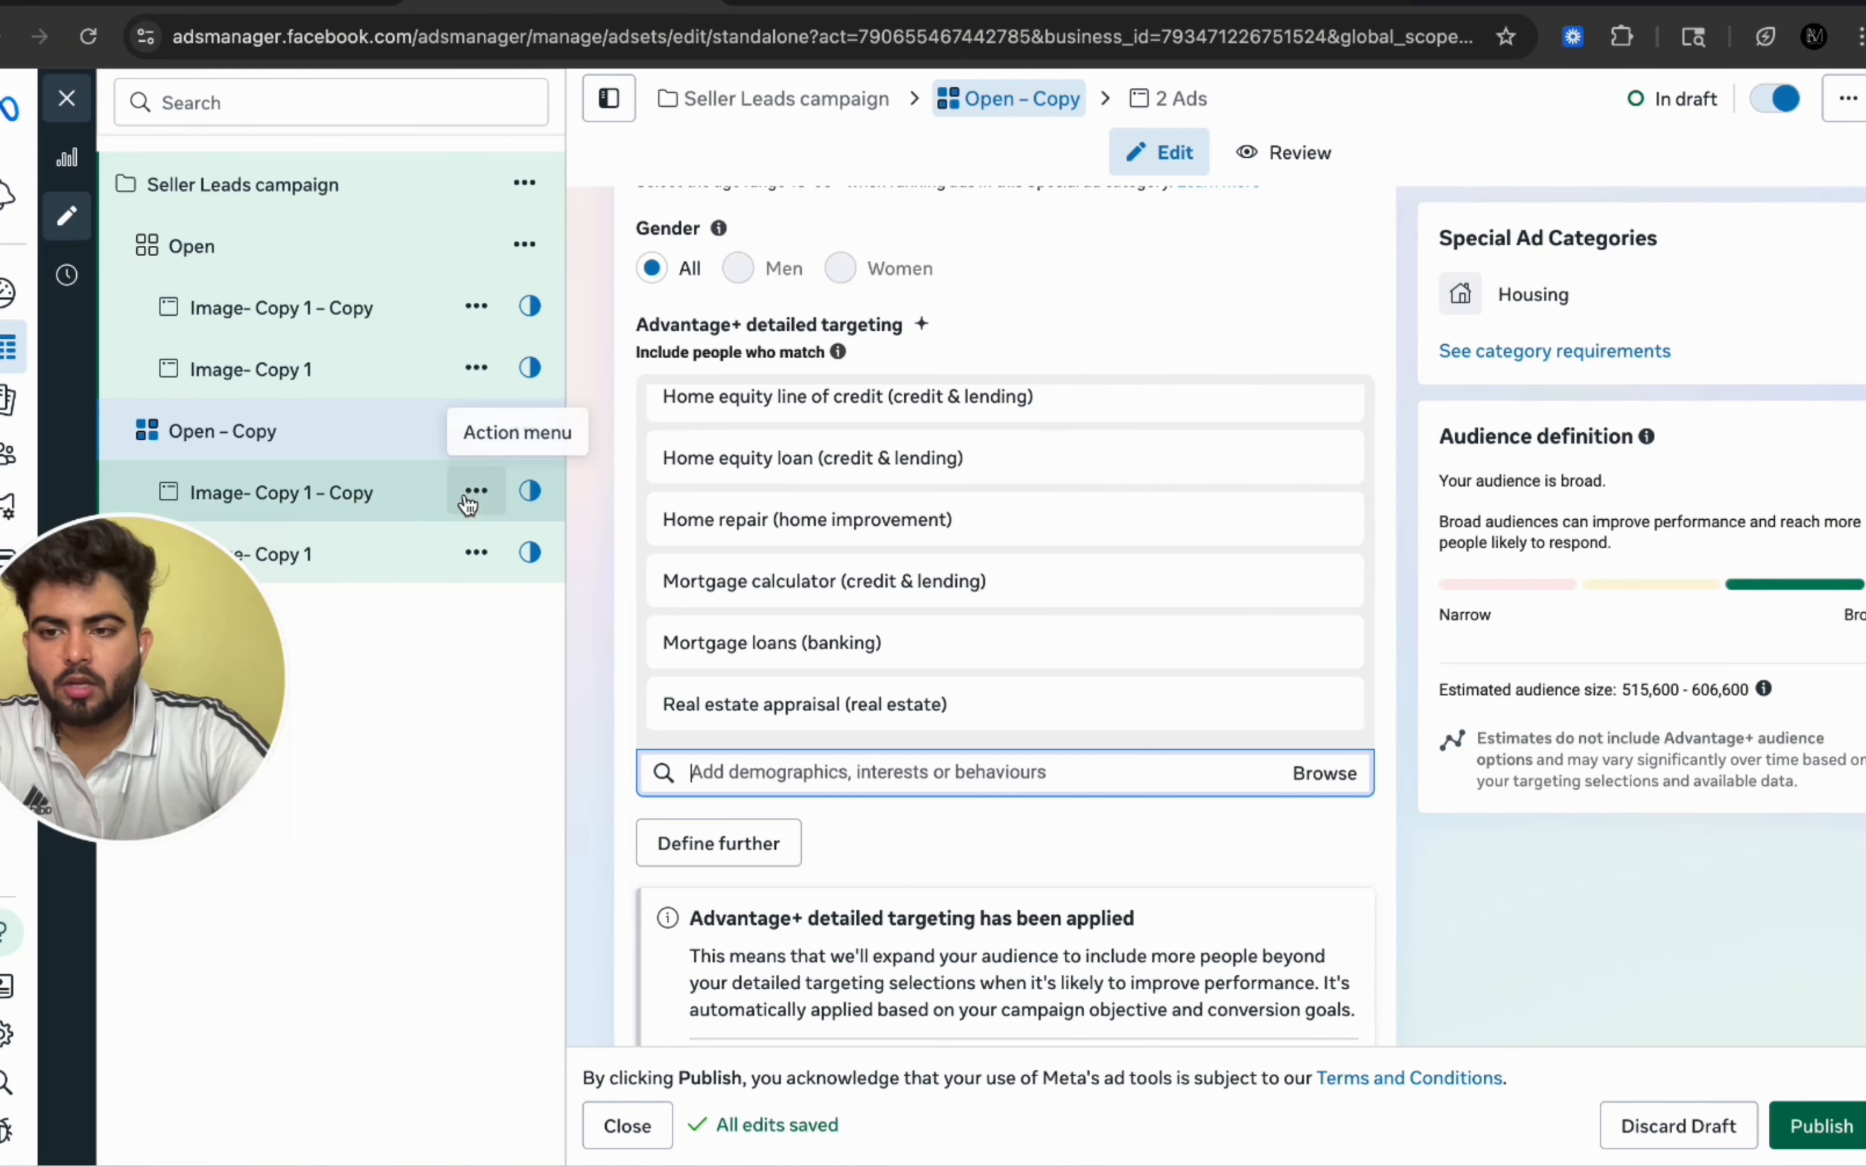